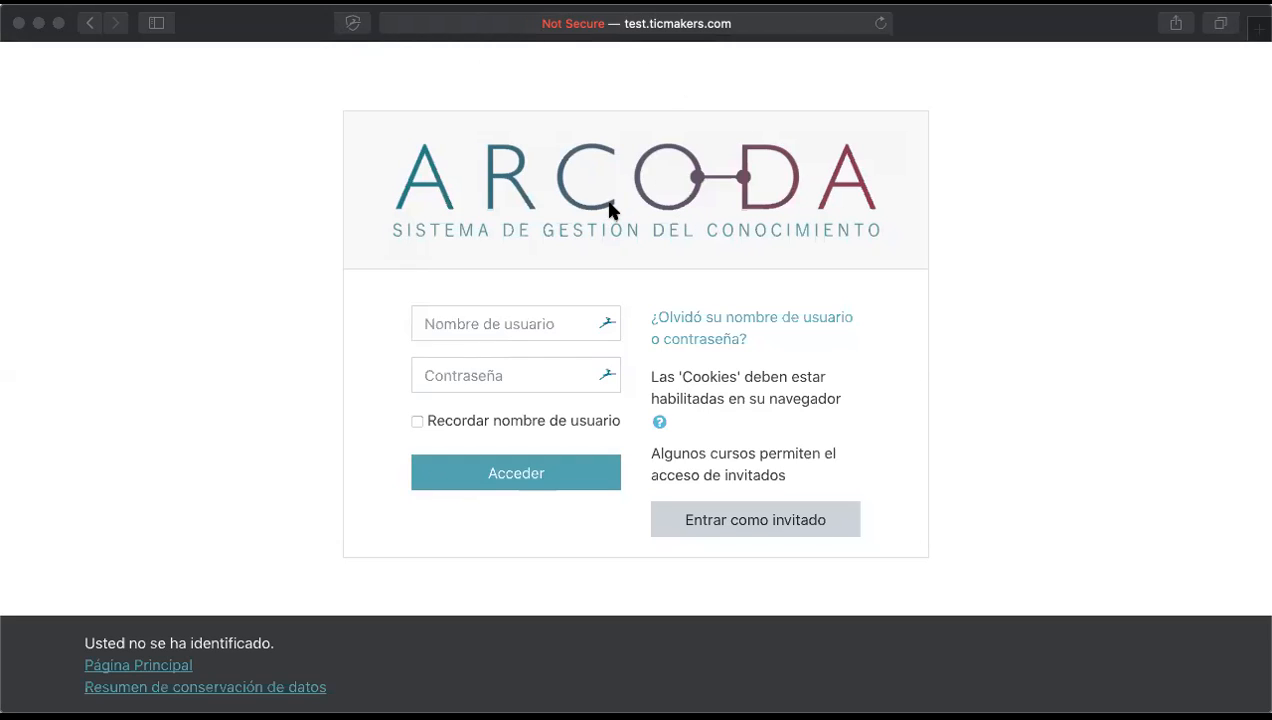
Bring the browser forward and clear the saved-login suggestions from the username field.
left_click(313, 266)
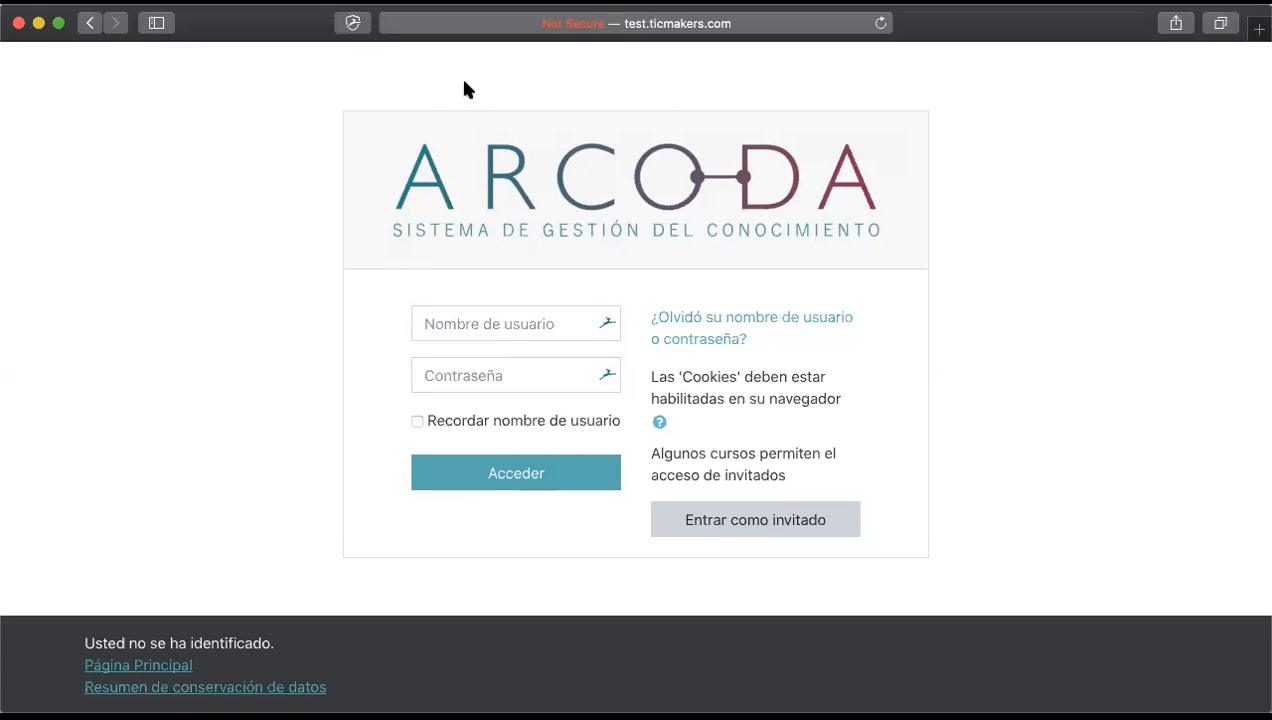
left_click(476, 323)
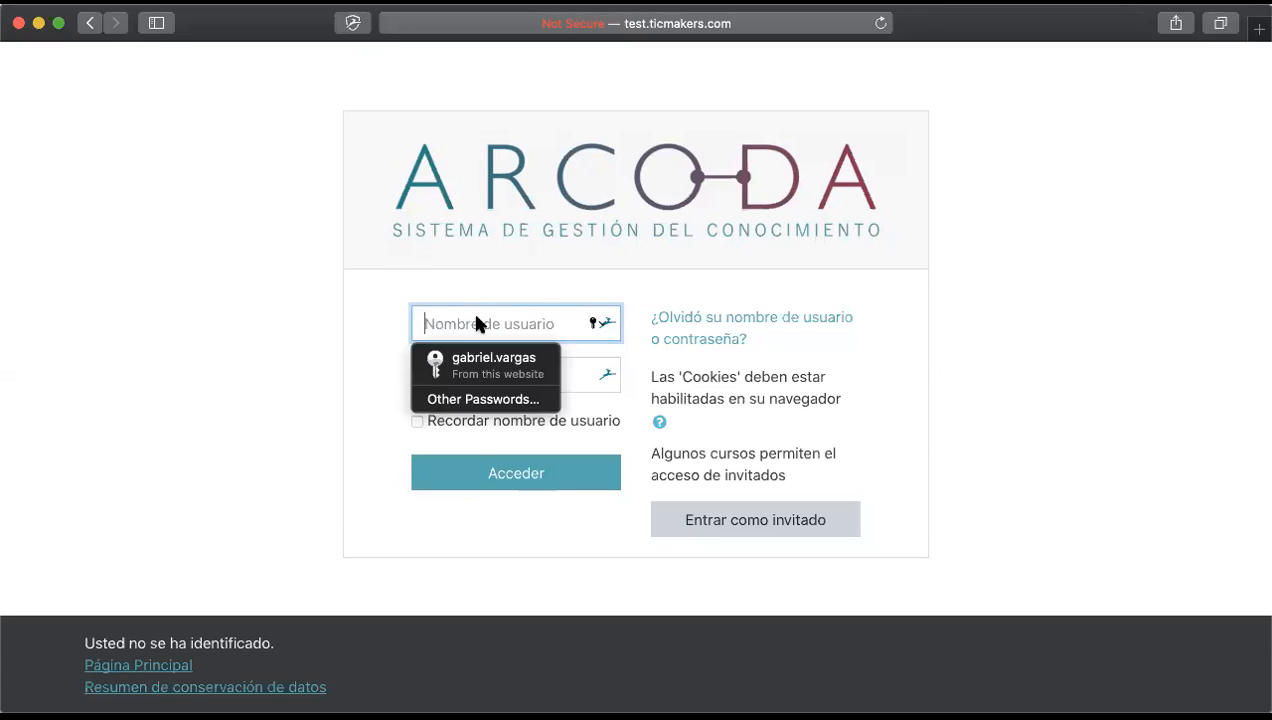
left_click(325, 352)
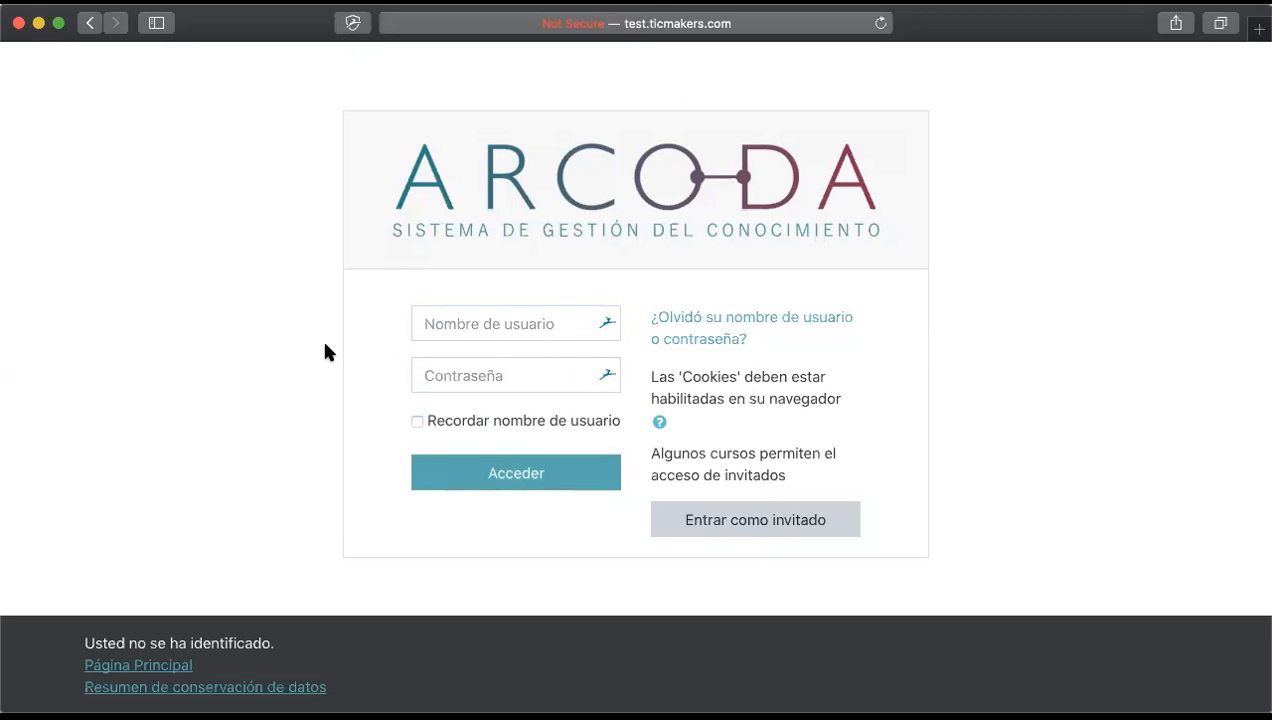
left_click(529, 323)
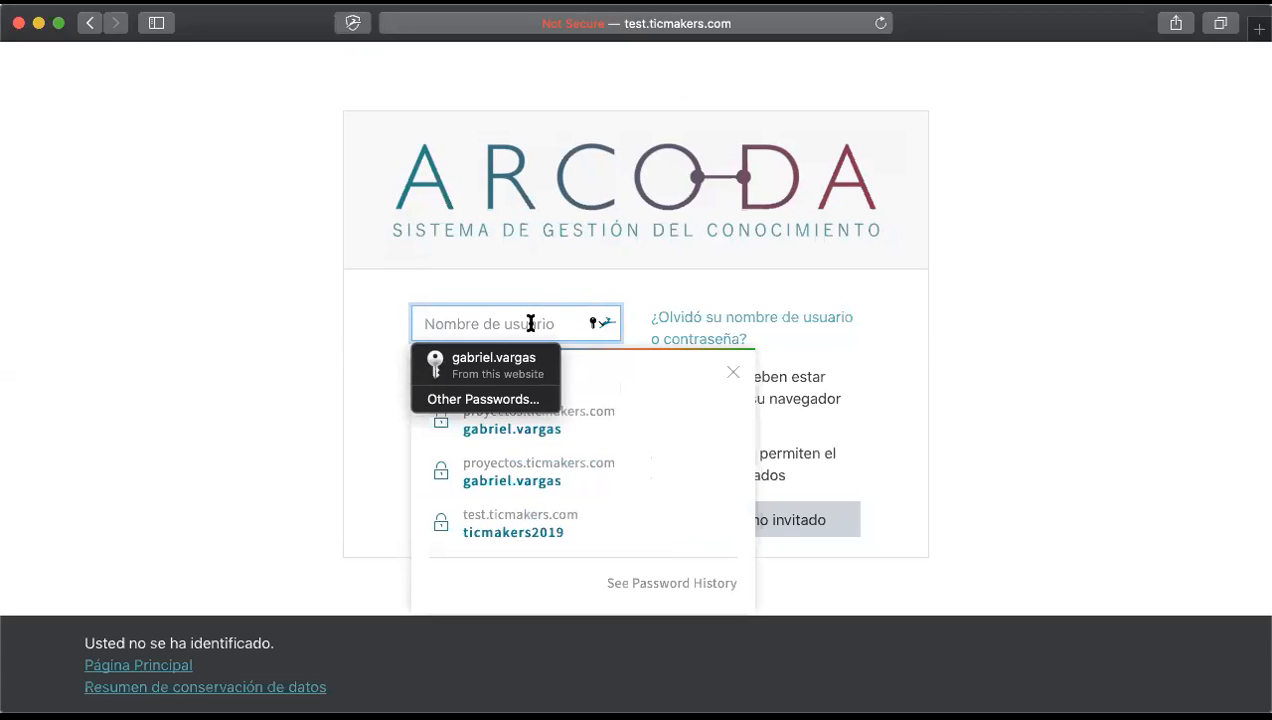
left_click(732, 373)
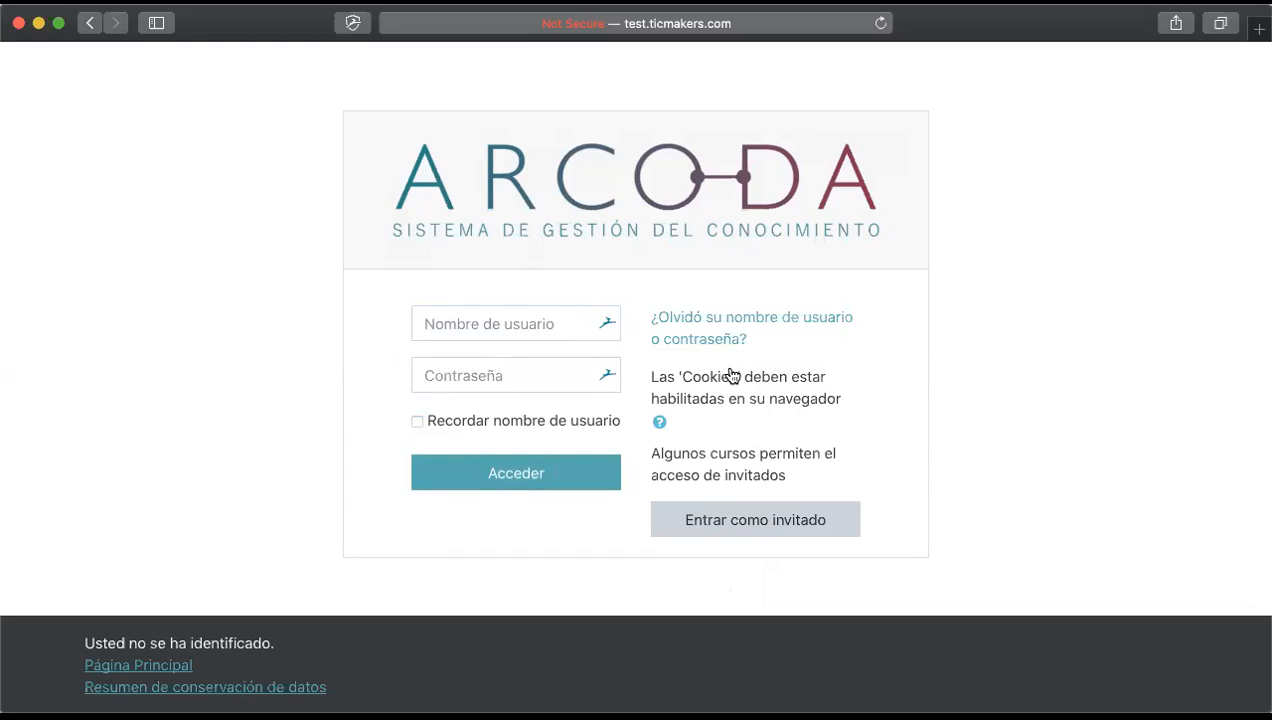
Enter the username and password, submit the login, and decline saving the password.
left_click(527, 331)
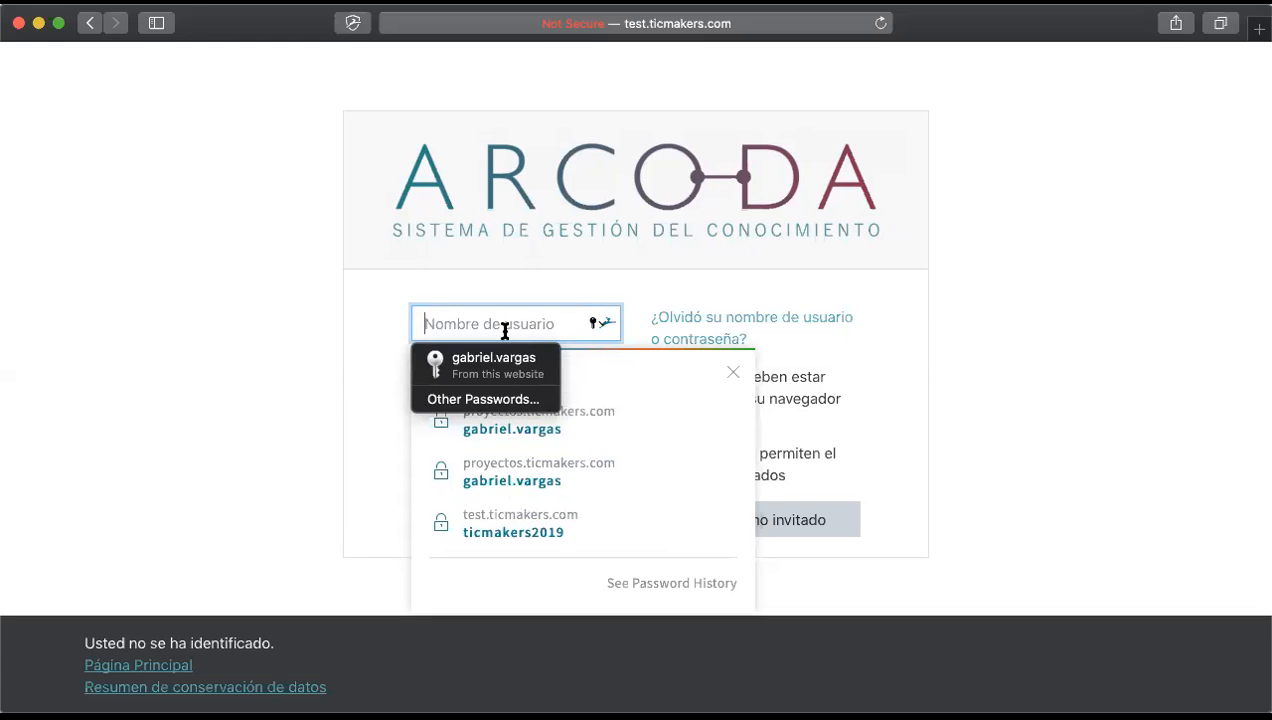
type("gert")
key("BackSpace")
key("BackSpace")
type("s")
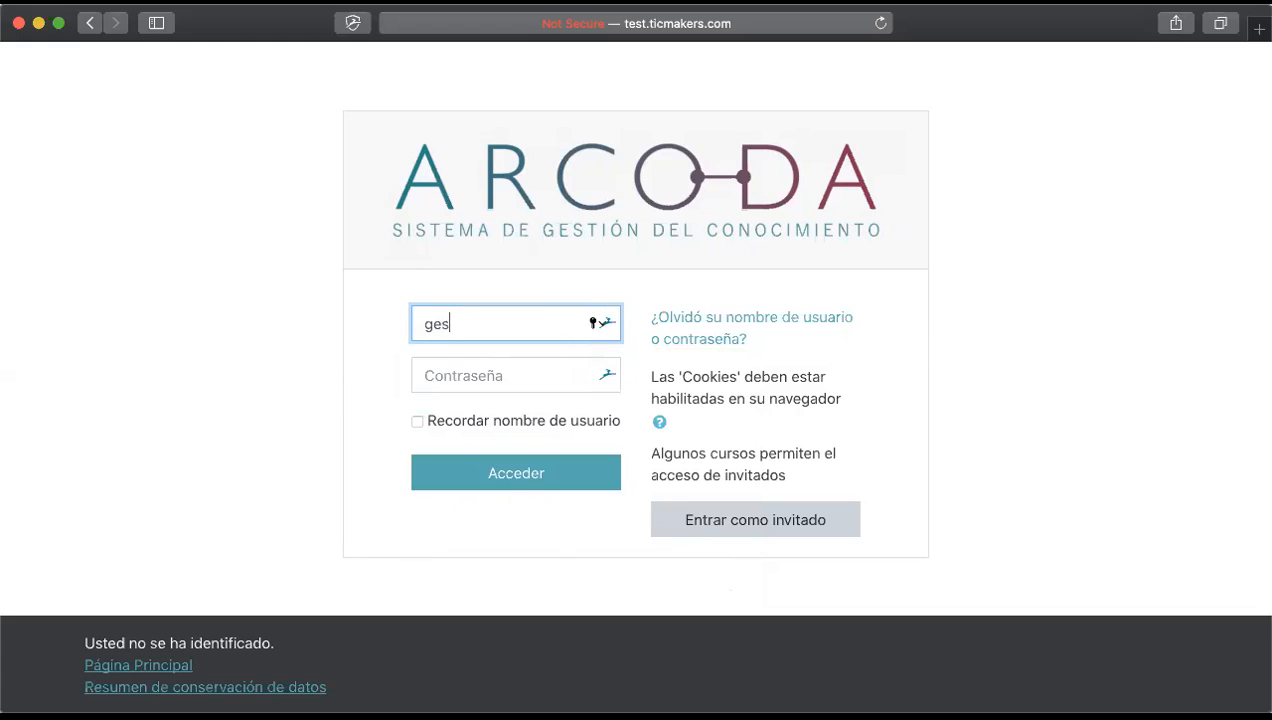
type("tor")
left_click(500, 375)
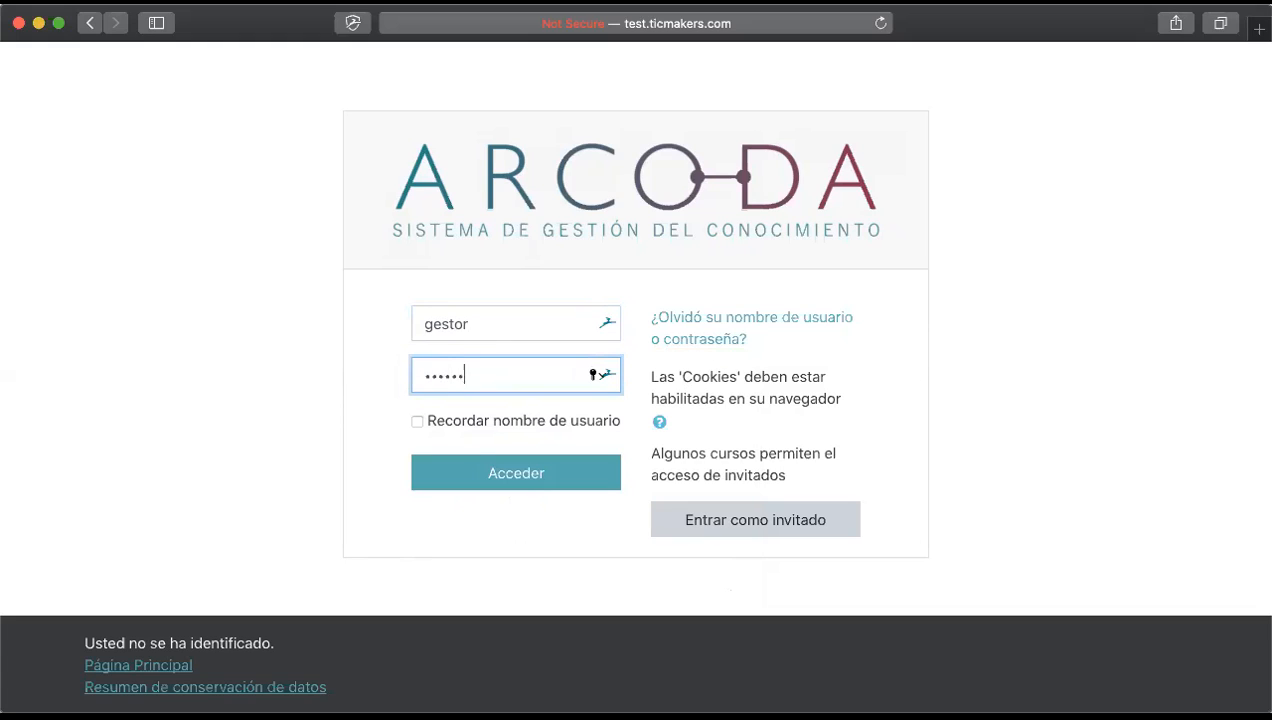
left_click(490, 478)
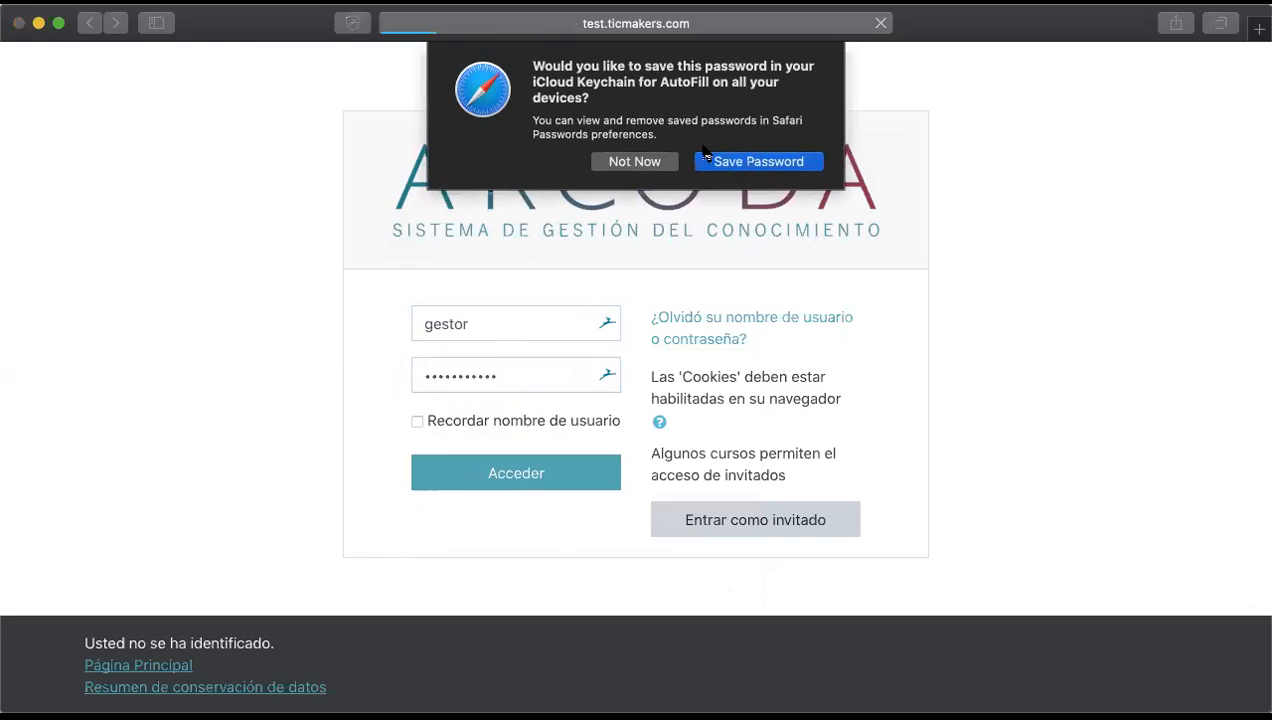
left_click(634, 139)
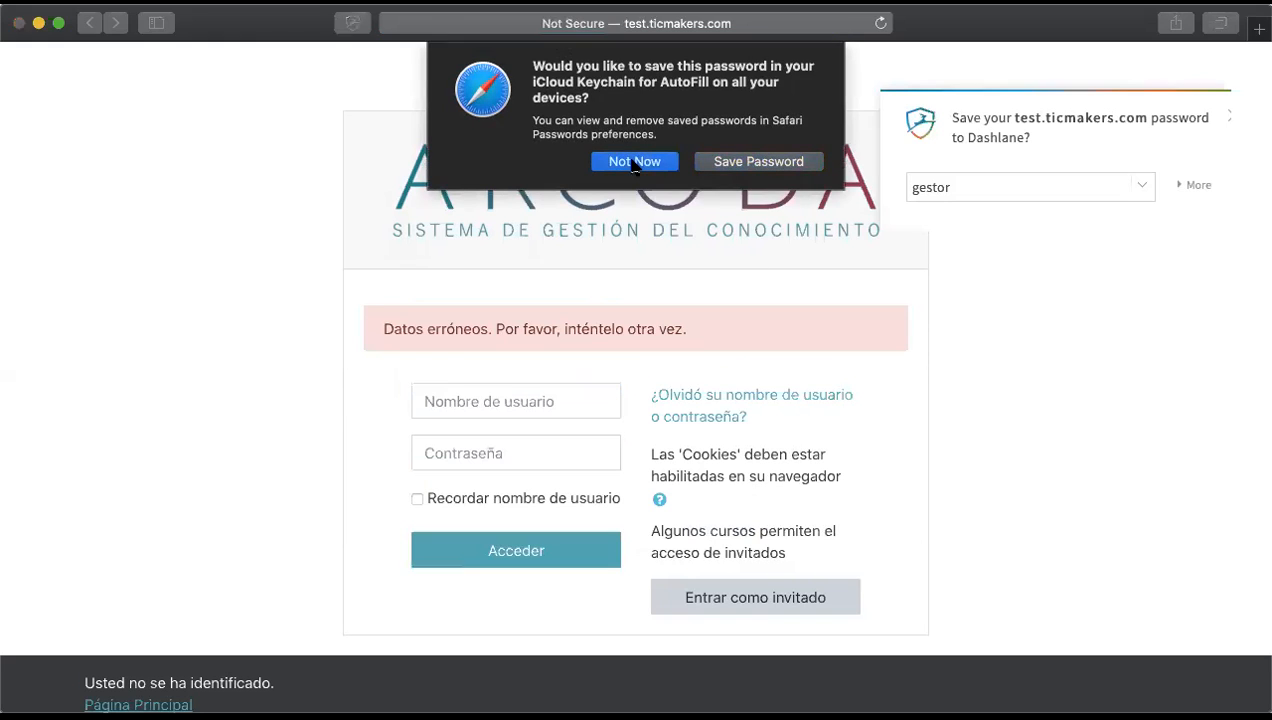
Re-enter the corrected username and password, sign in again, and decline saving the password.
left_click(461, 401)
type("gestor")
left_click(463, 453)
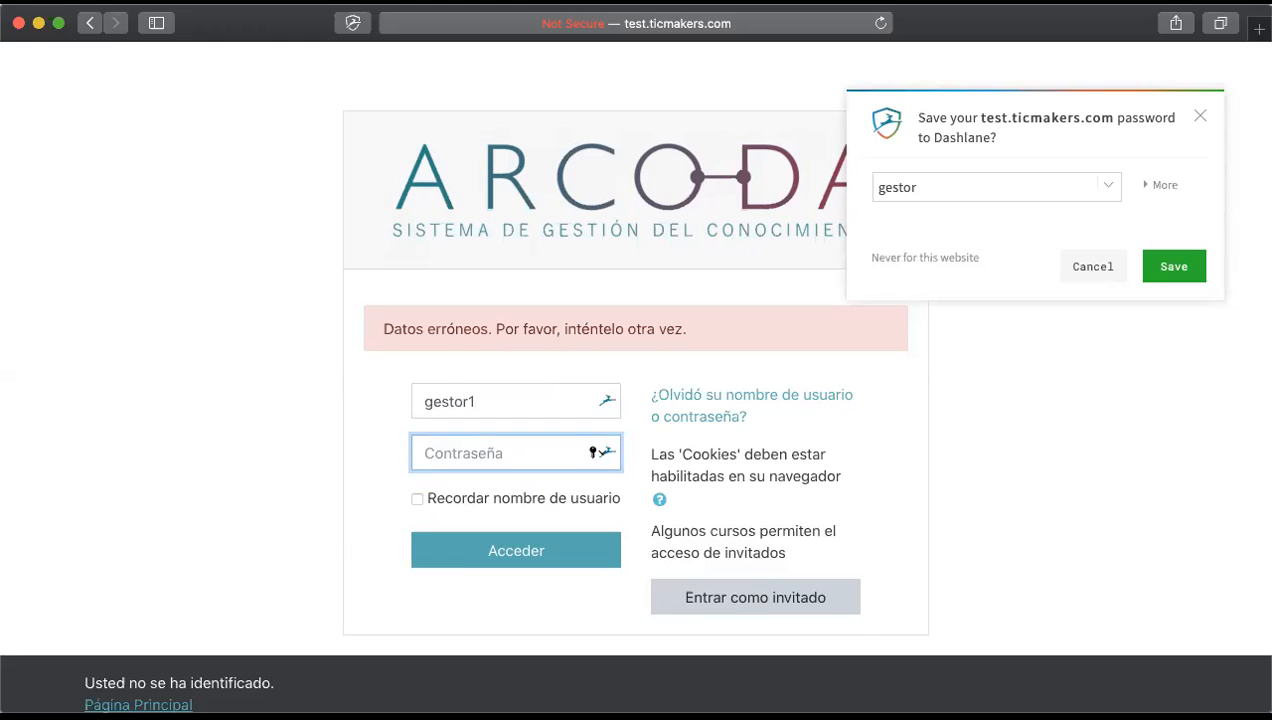
type("•••")
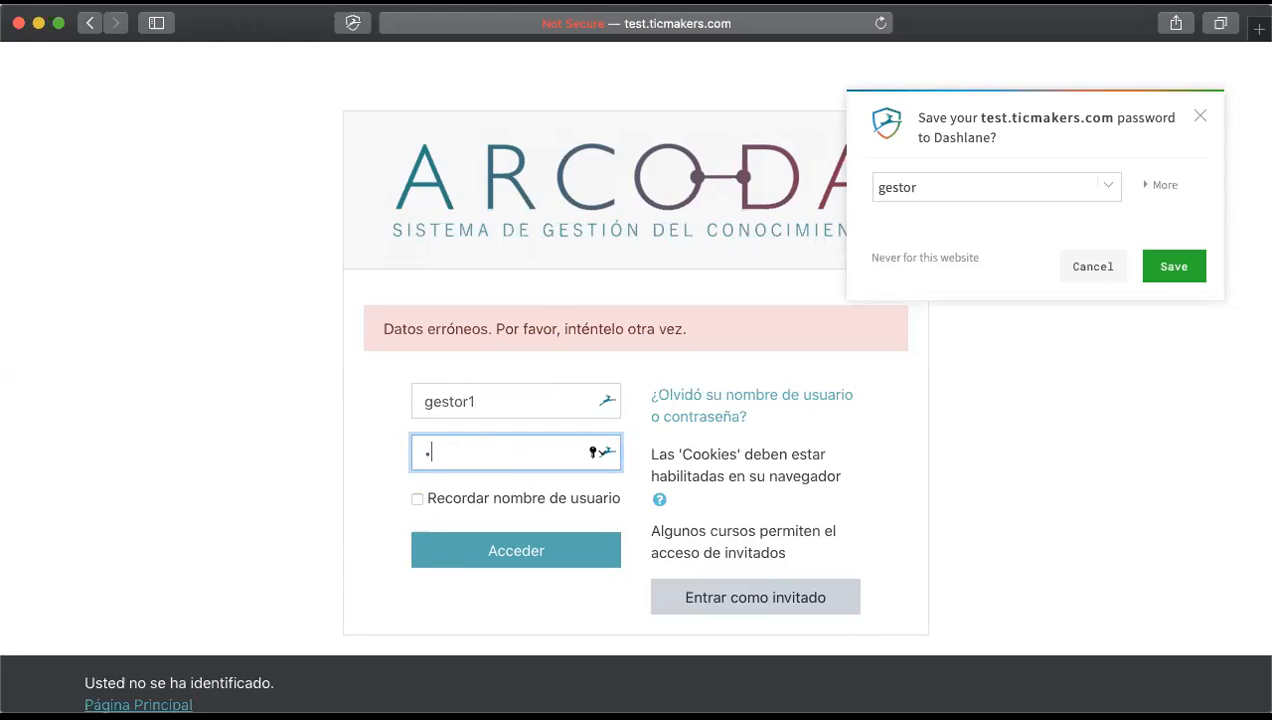
type("••••••••")
left_click(497, 552)
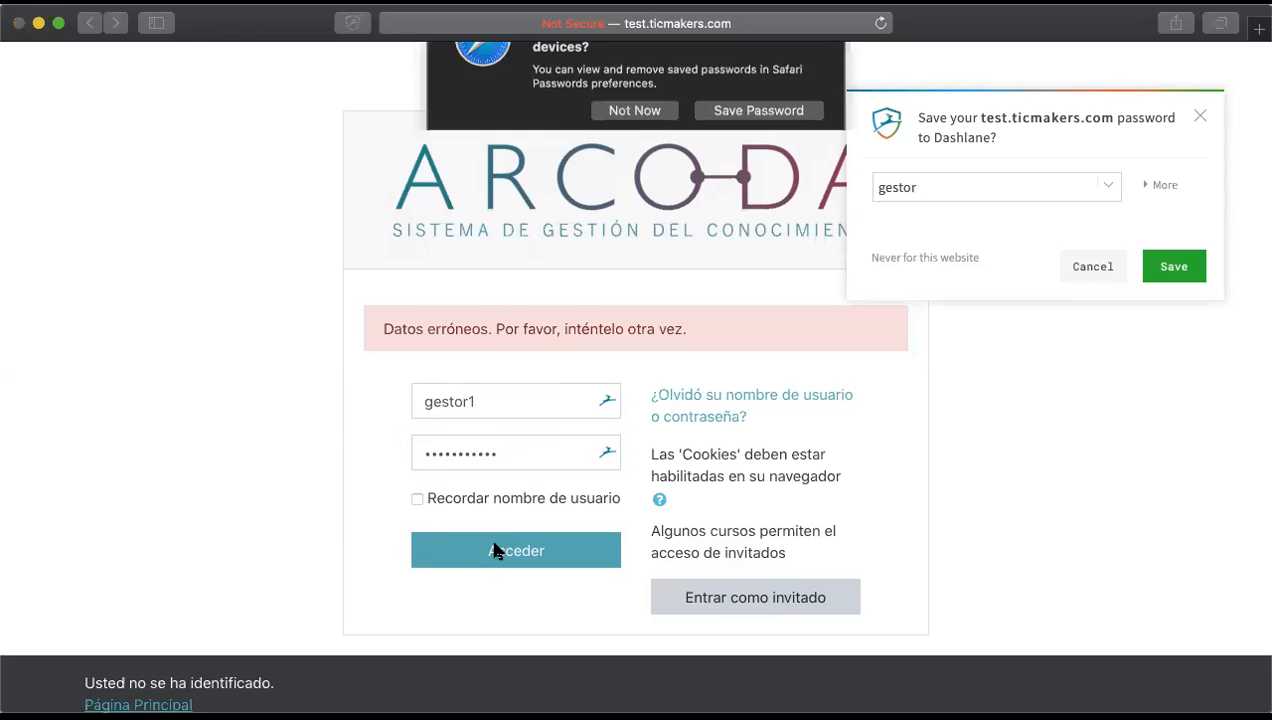
left_click(641, 166)
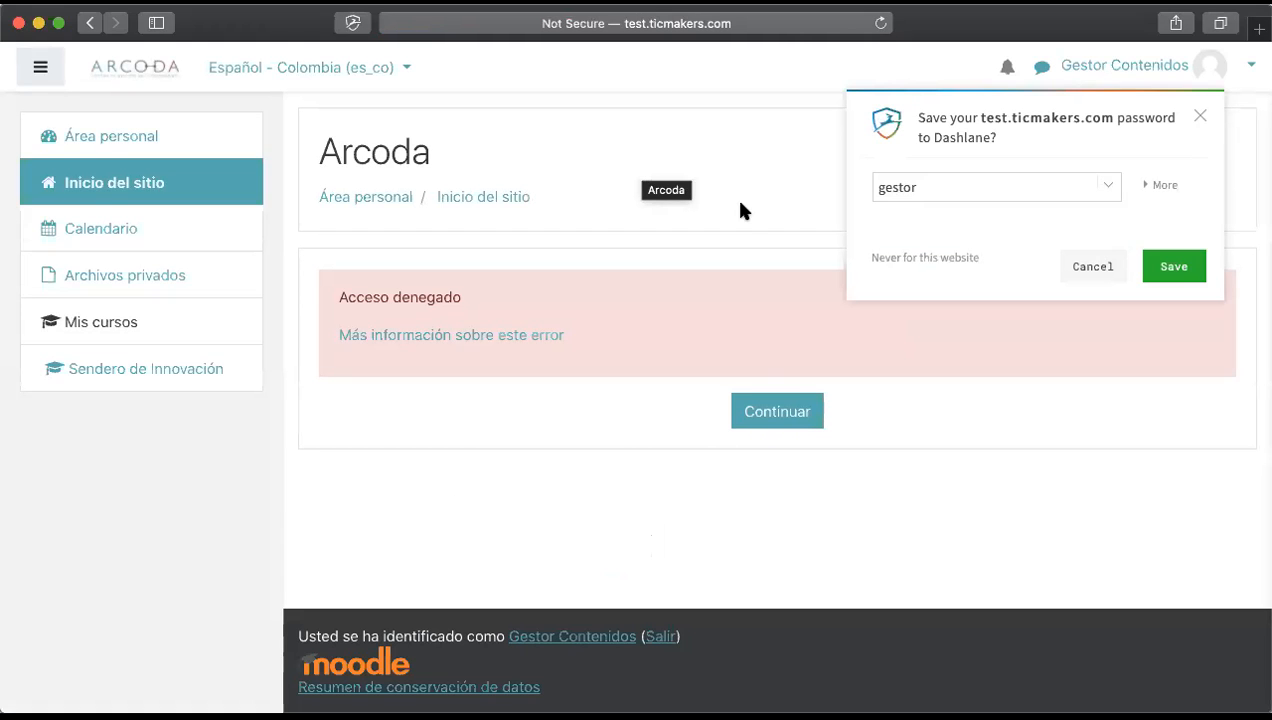
Continue past the Acceso denegado notice and dismiss the password manager's prompt.
left_click(805, 417)
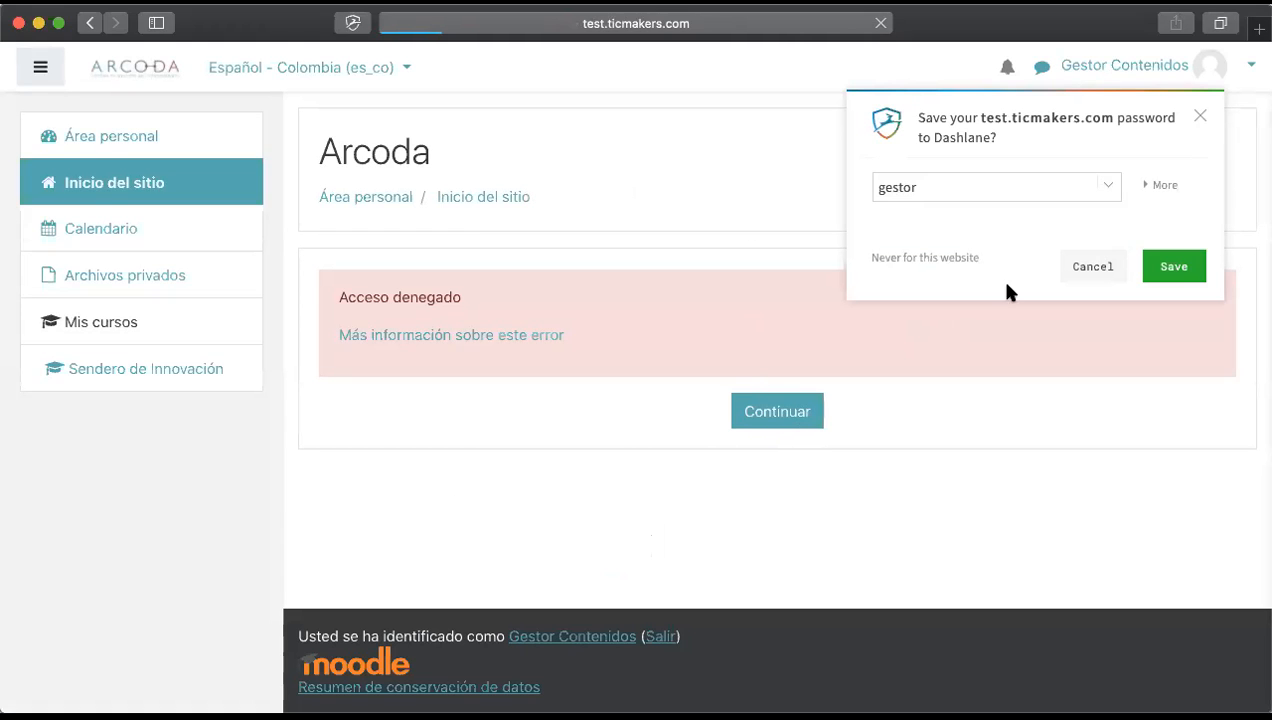
left_click(1088, 266)
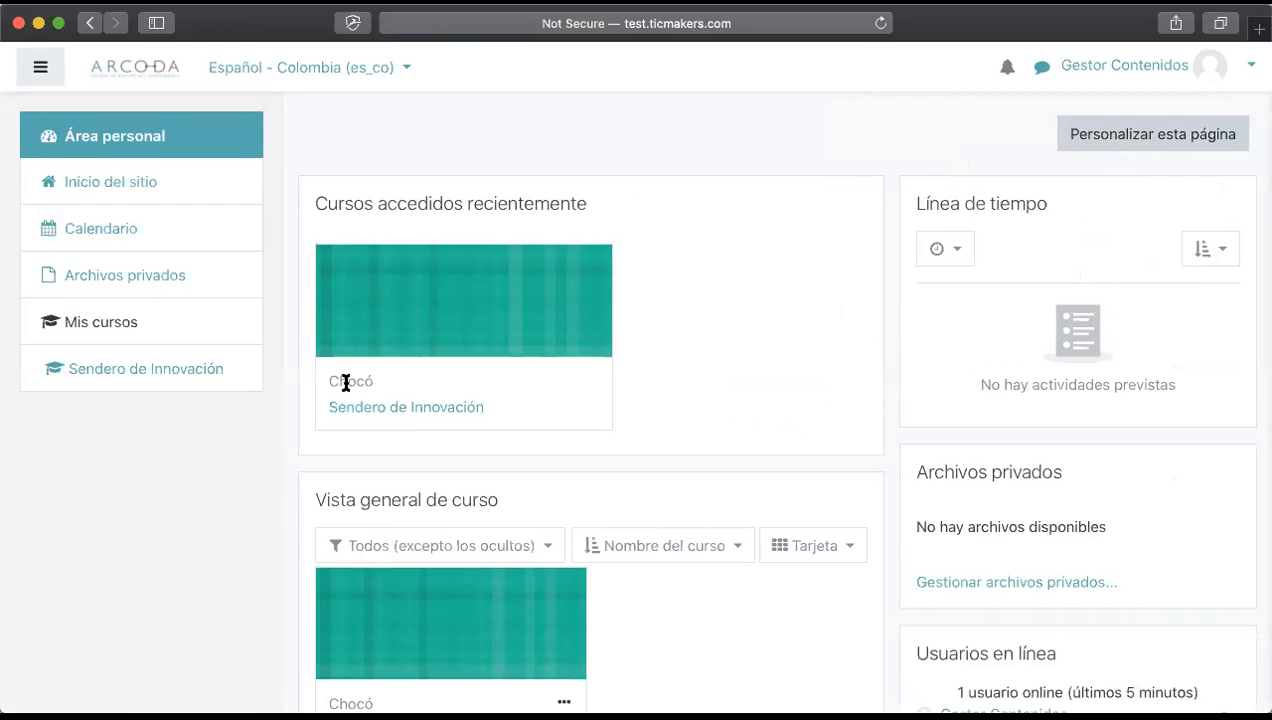
left_click_drag(327, 380, 379, 378)
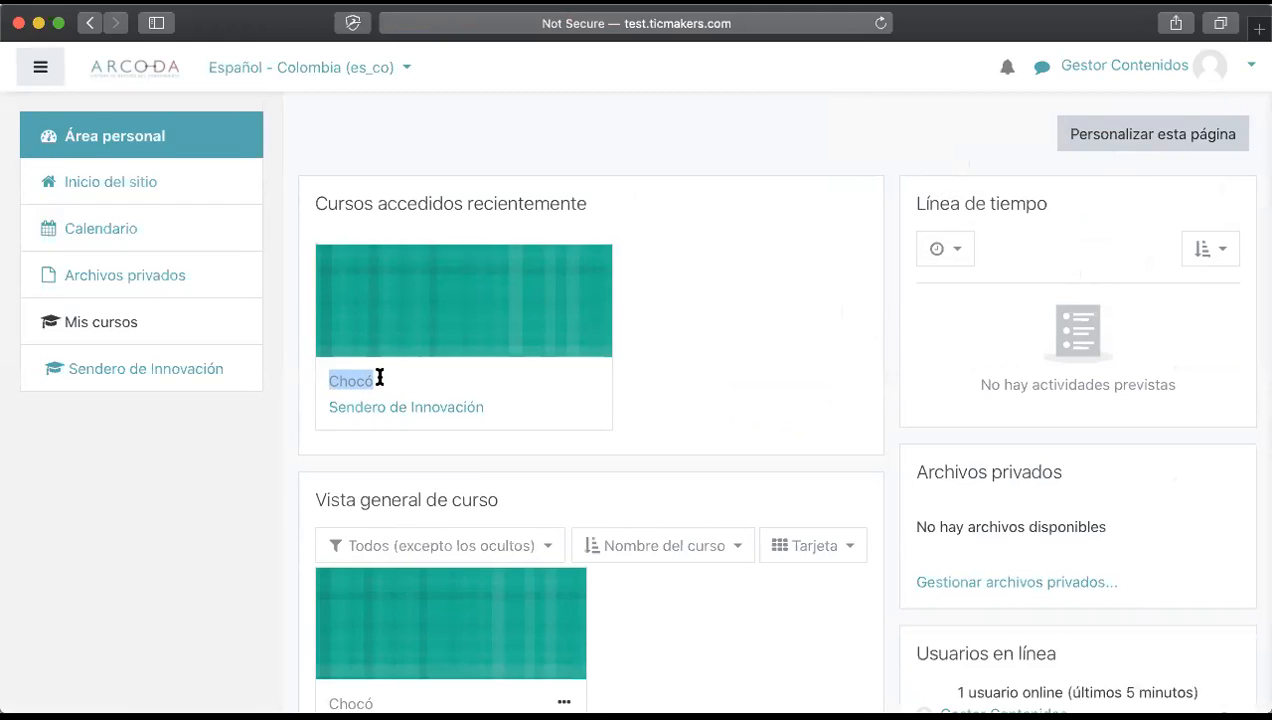
left_click(379, 378)
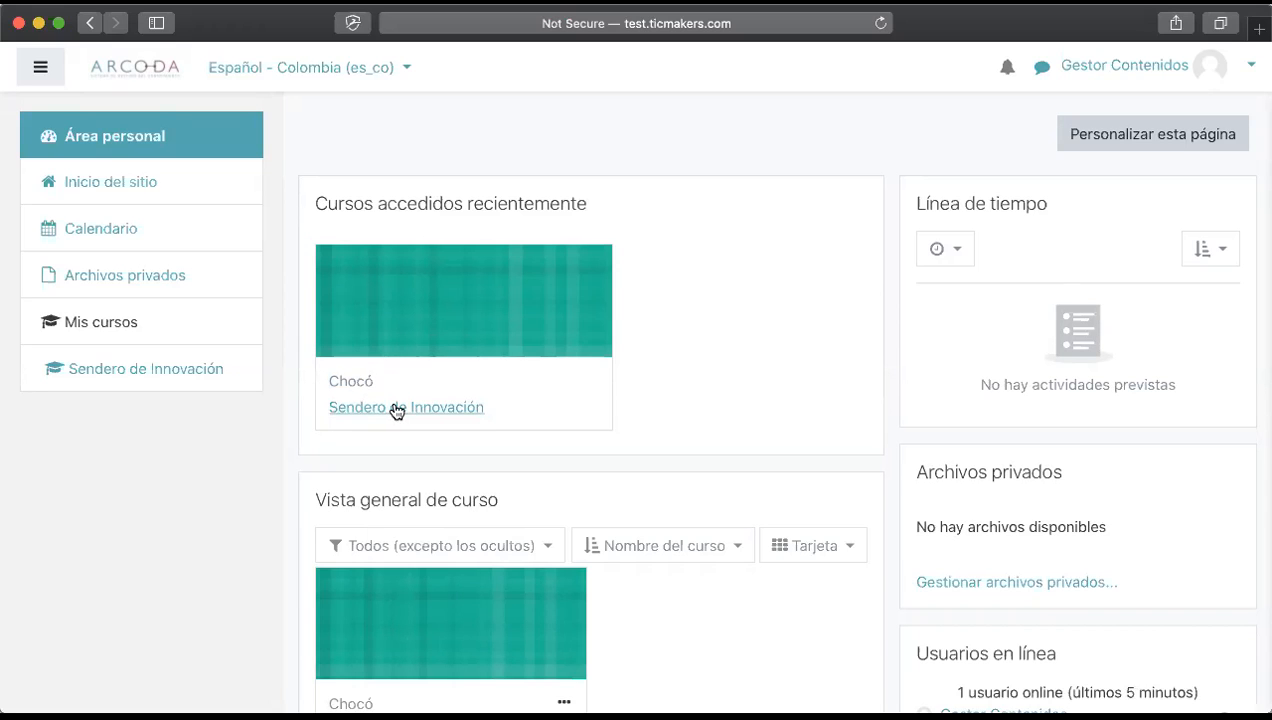
Scroll through the Área personal dashboard past the Usuarios en línea block and back up.
scroll(683, 410, "down", 5)
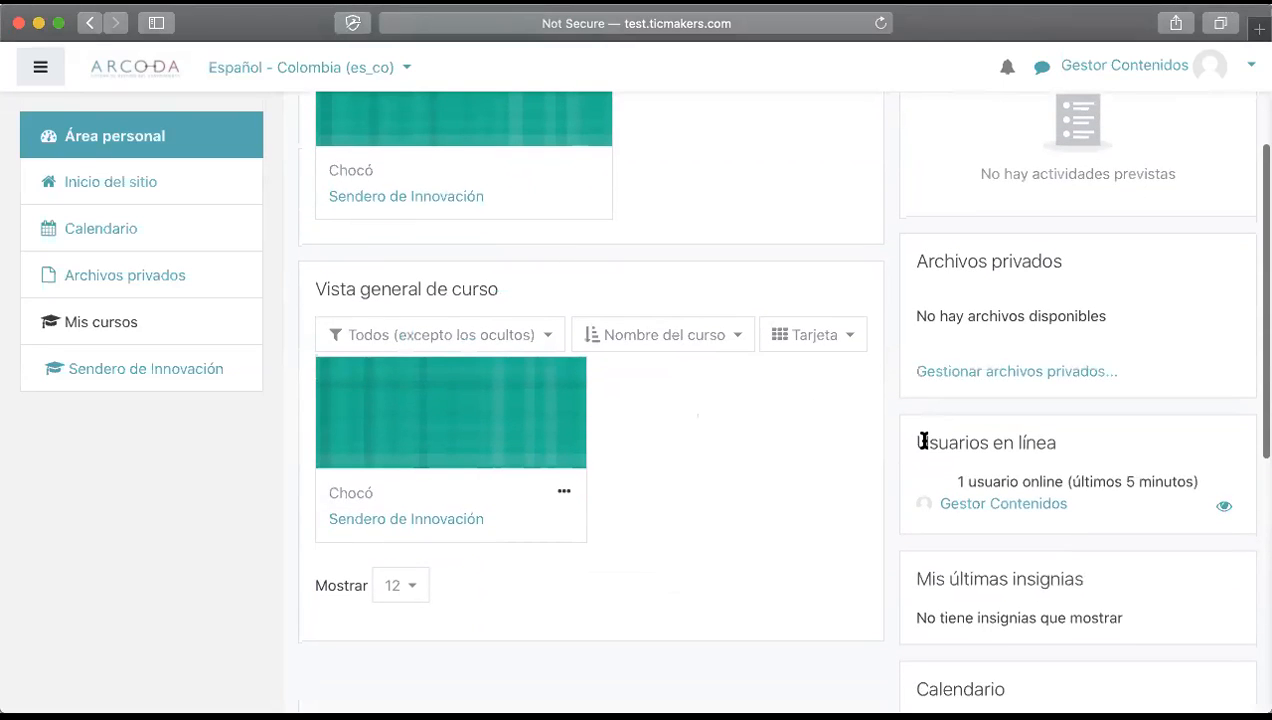
left_click_drag(911, 442, 1061, 443)
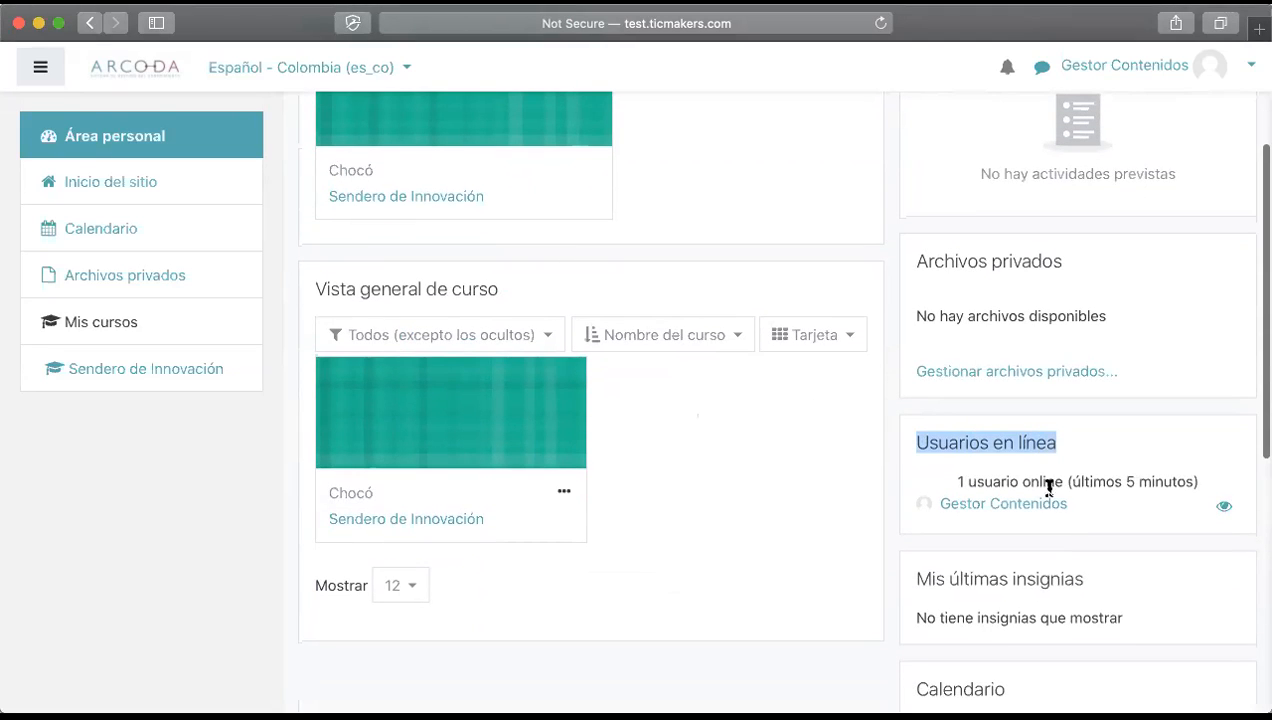
scroll(1010, 535, "down", 1)
scroll(1010, 535, "down", 6)
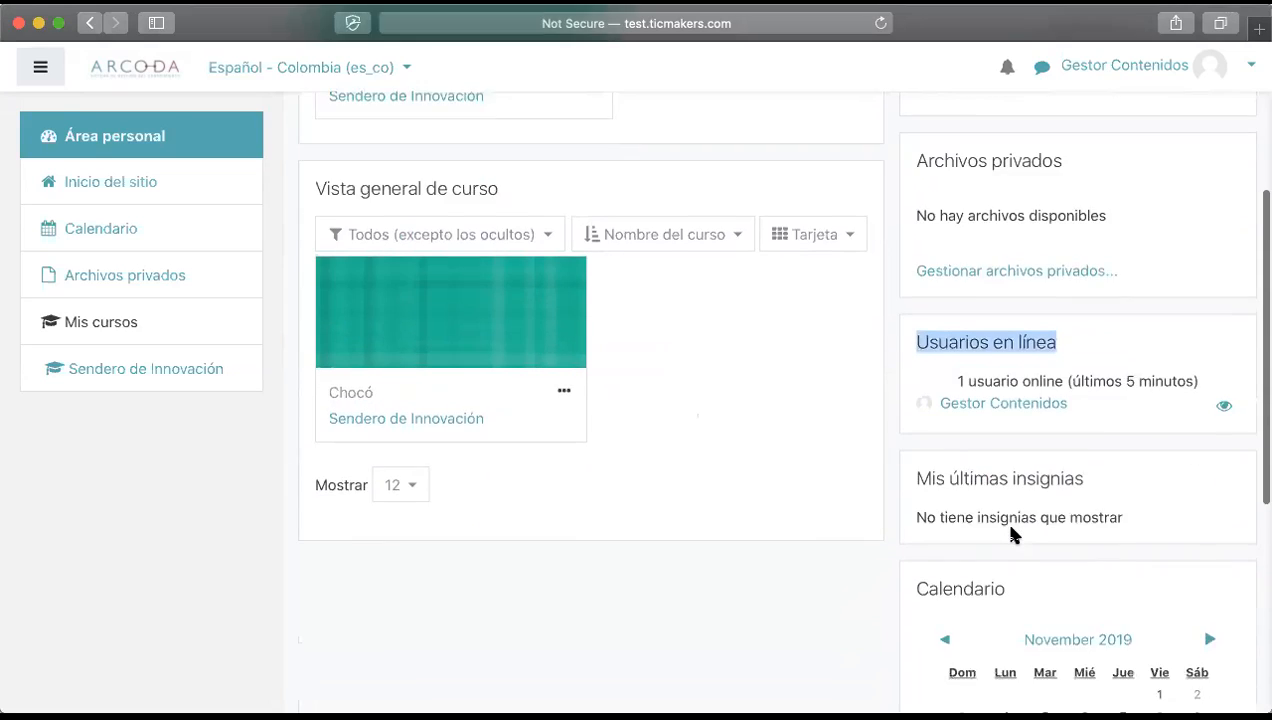
mouse_move(1090, 512)
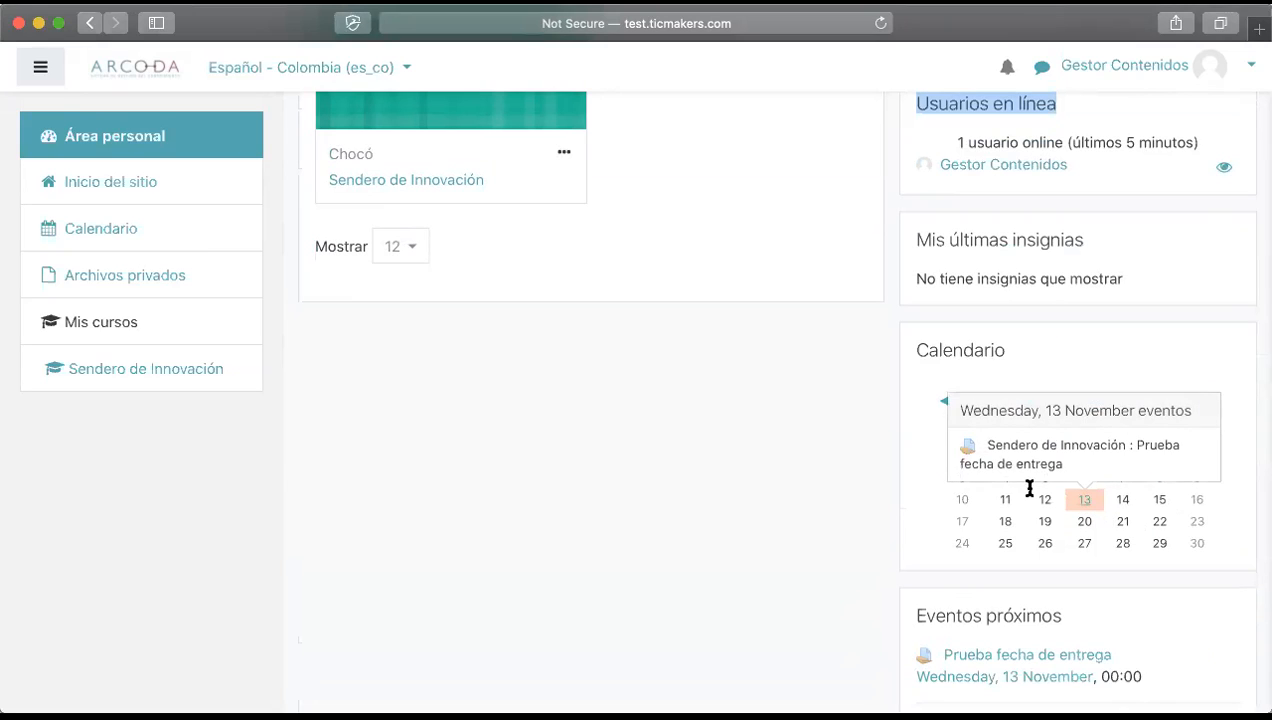
scroll(705, 515, "up", 4)
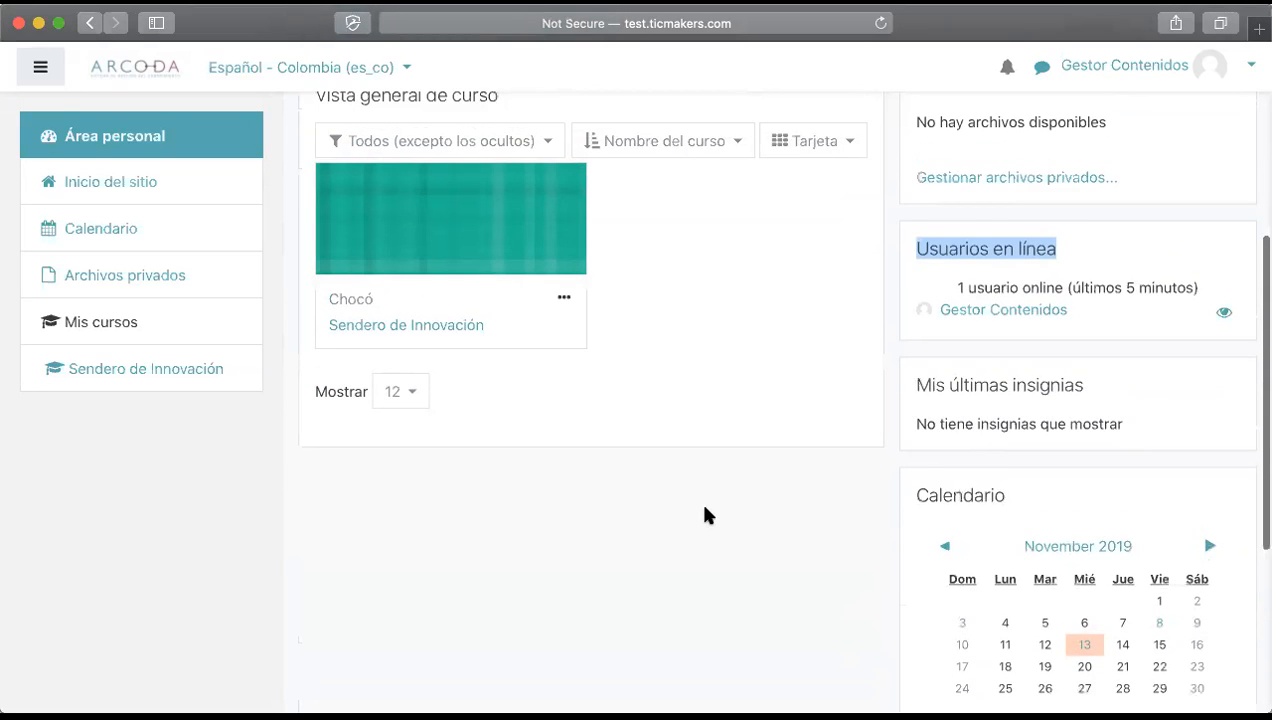
scroll(705, 515, "up", 3)
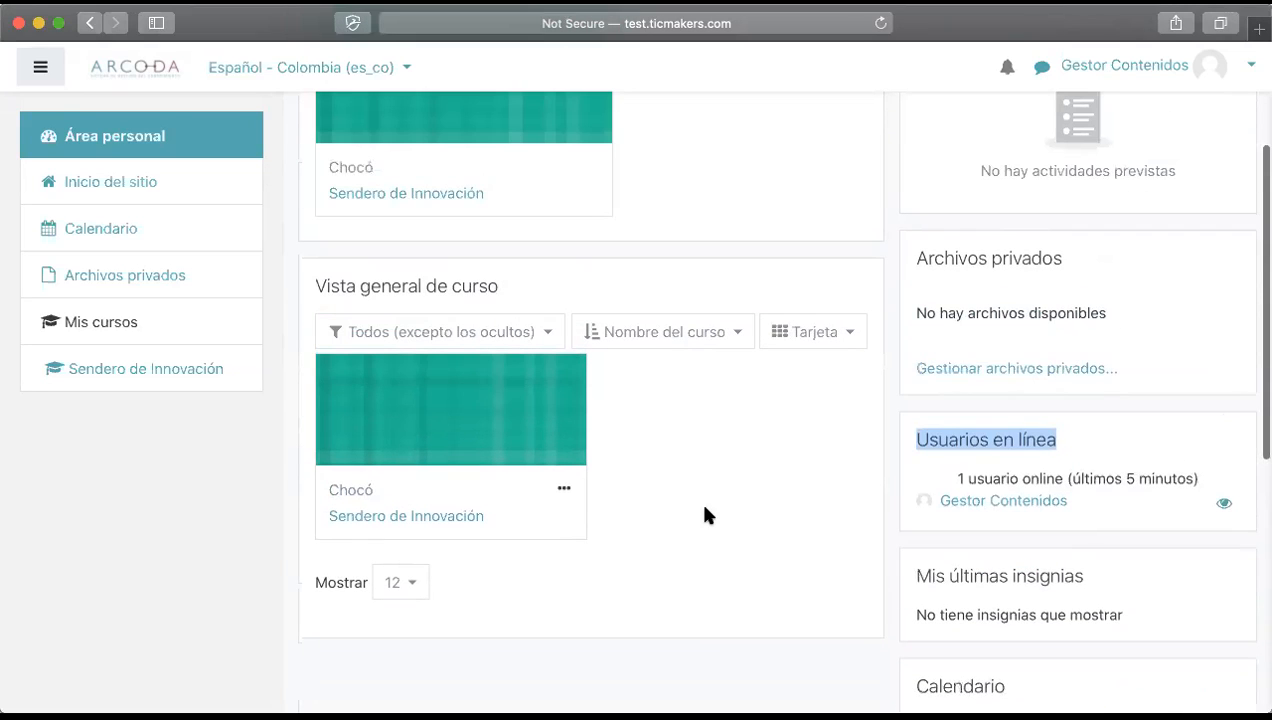
scroll(698, 498, "up", 4)
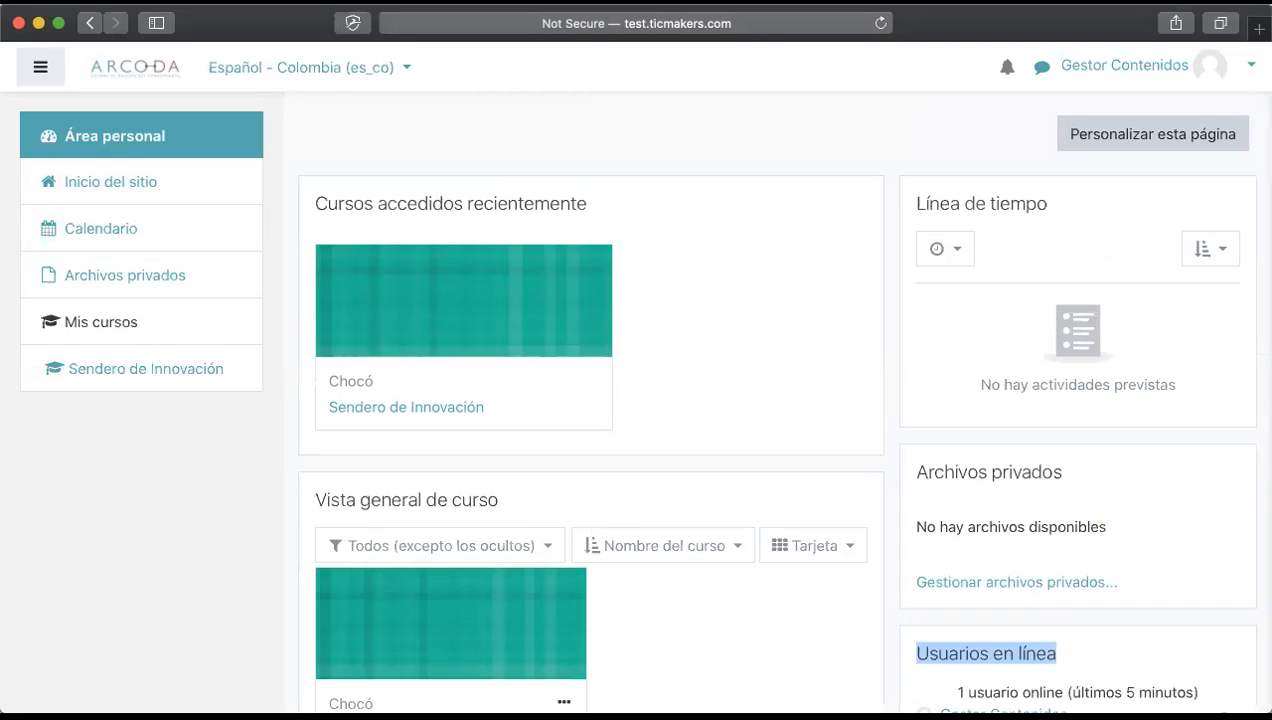
Open the Sendero de Innovación course, look over its Actividades sociales block, and open the account menu.
left_click(126, 377)
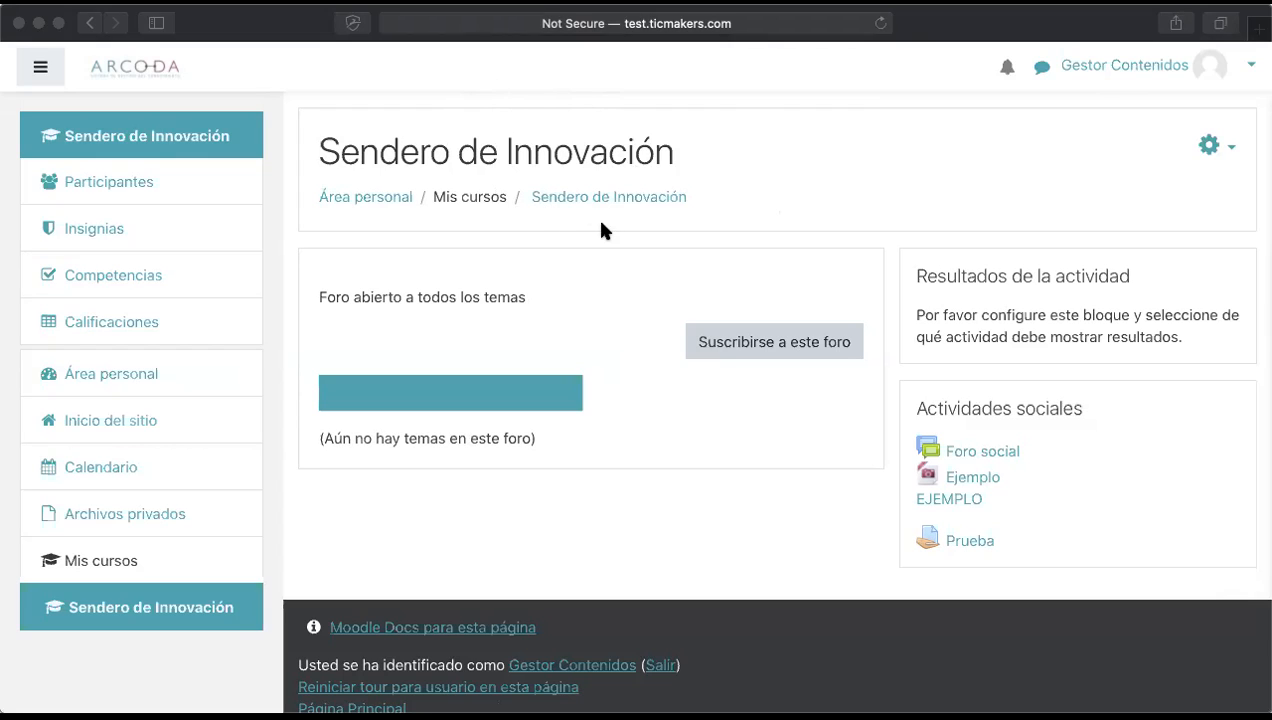
left_click(384, 324)
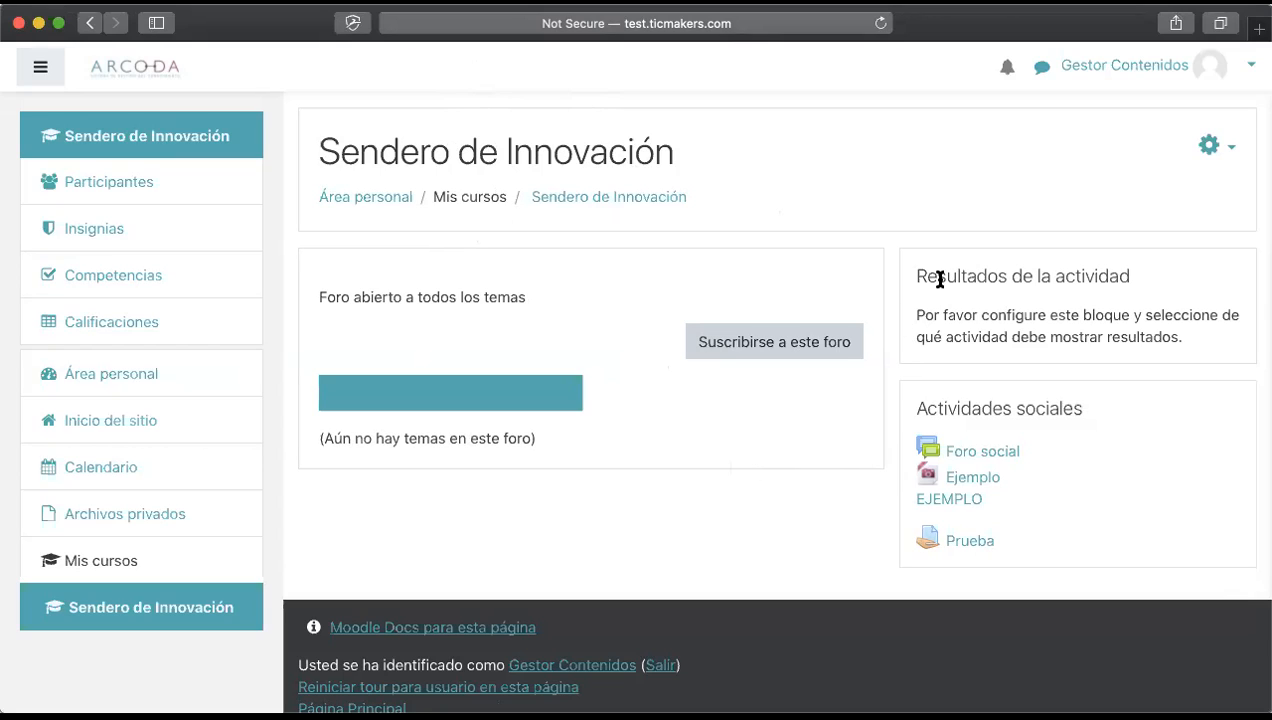
left_click_drag(915, 407, 1075, 542)
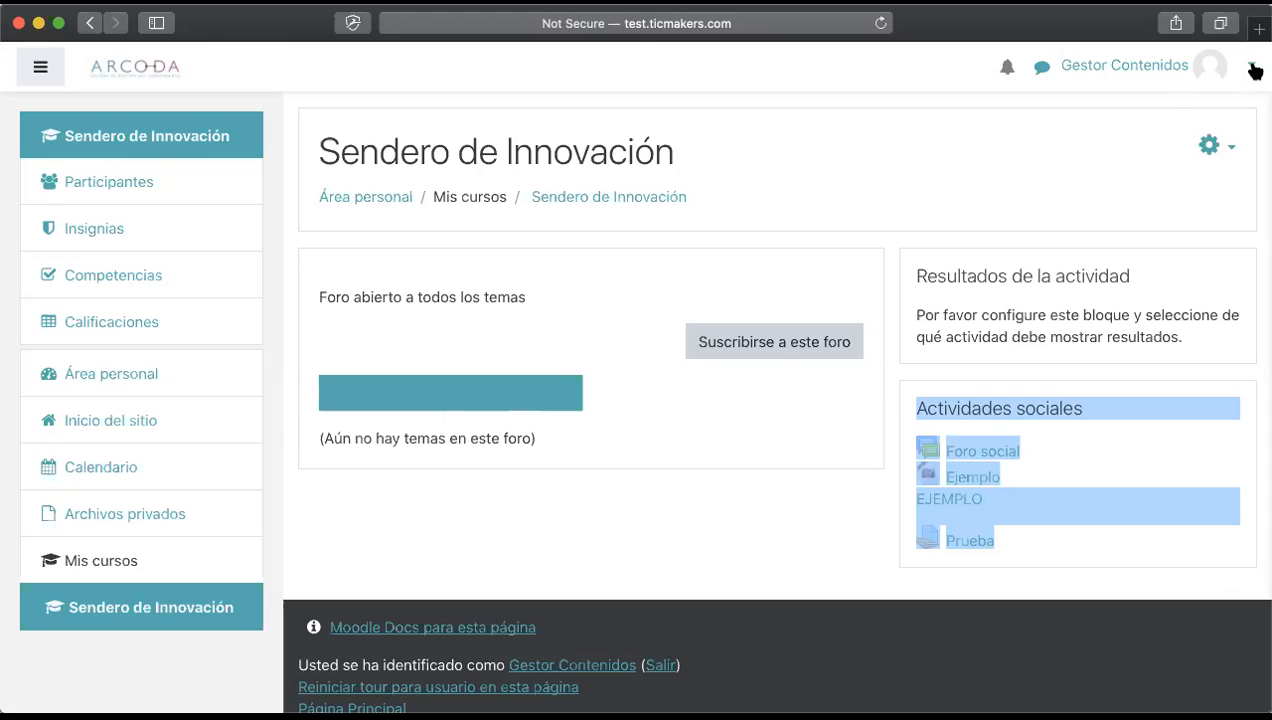
left_click(978, 335)
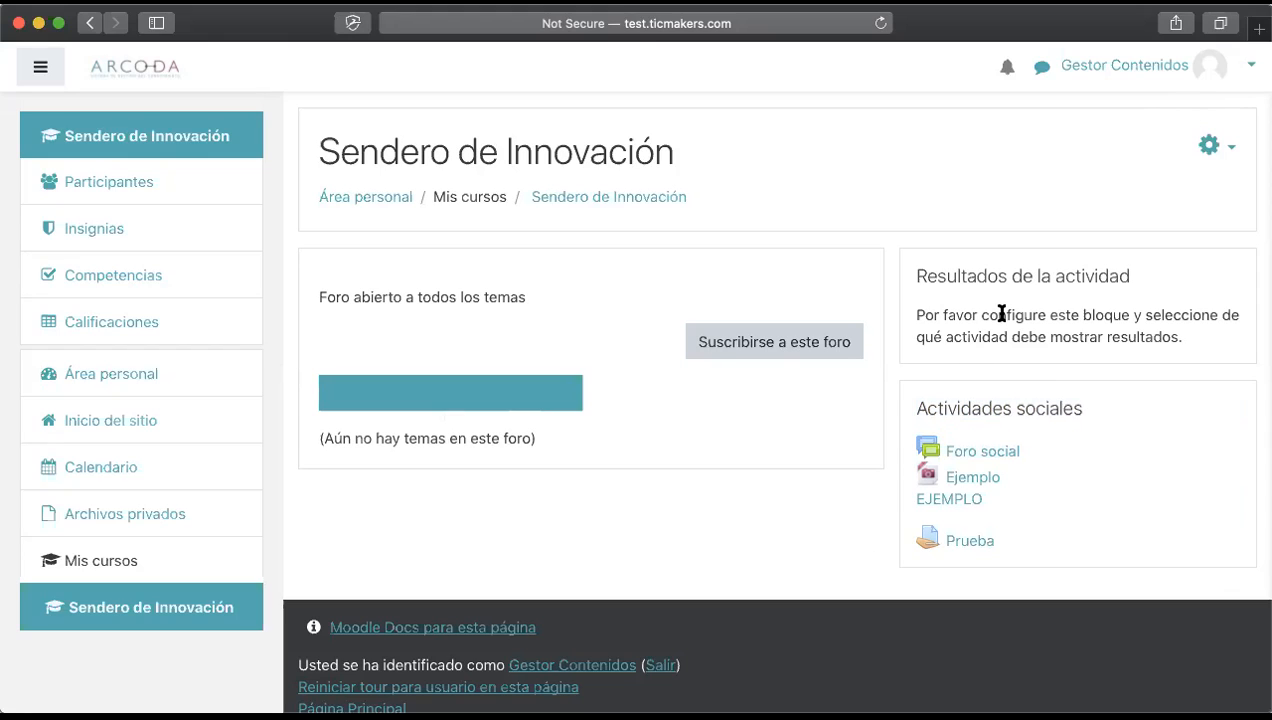
left_click(1249, 64)
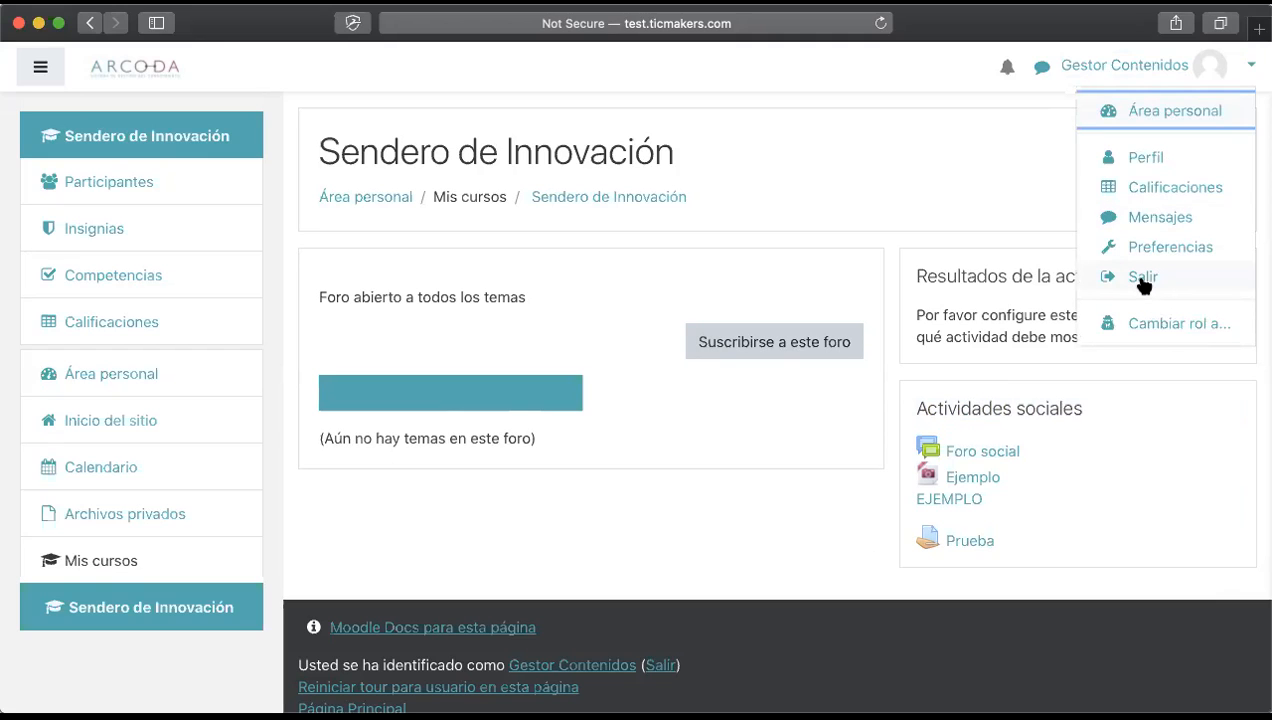
Log out, then sign in with the content-manager username and password, declining password saving.
left_click(1141, 279)
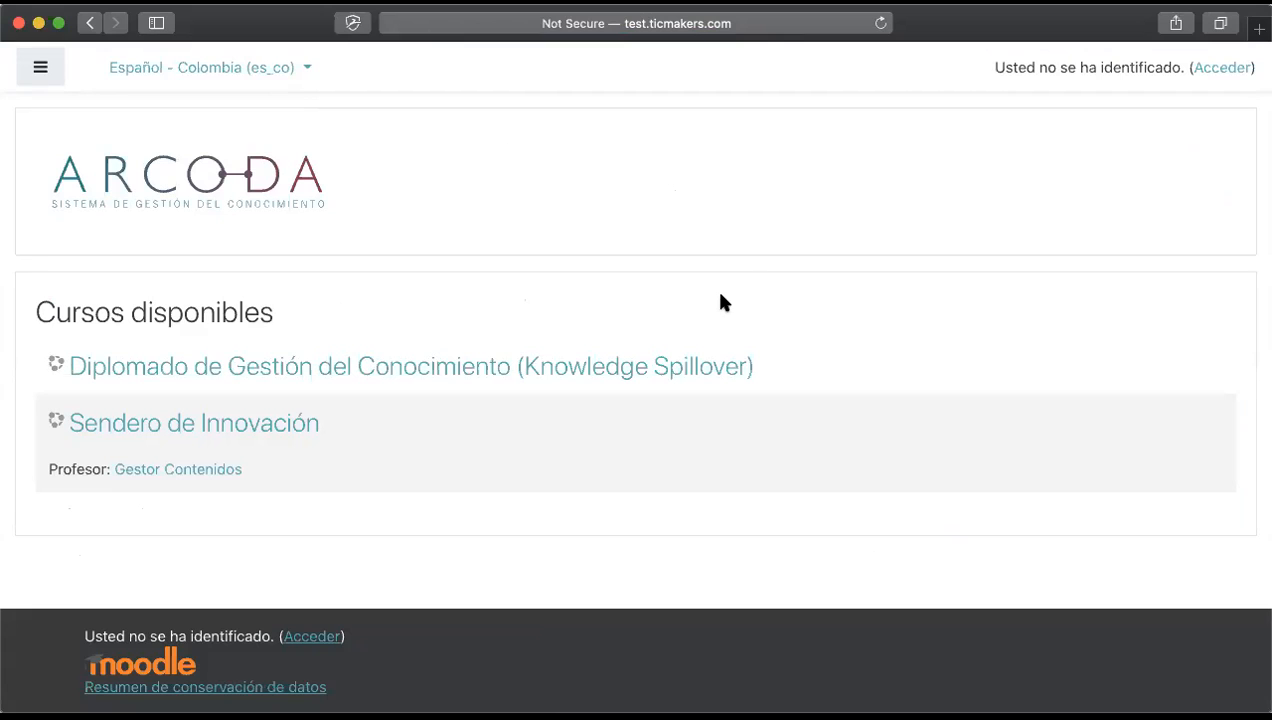
left_click(1218, 68)
left_click(467, 324)
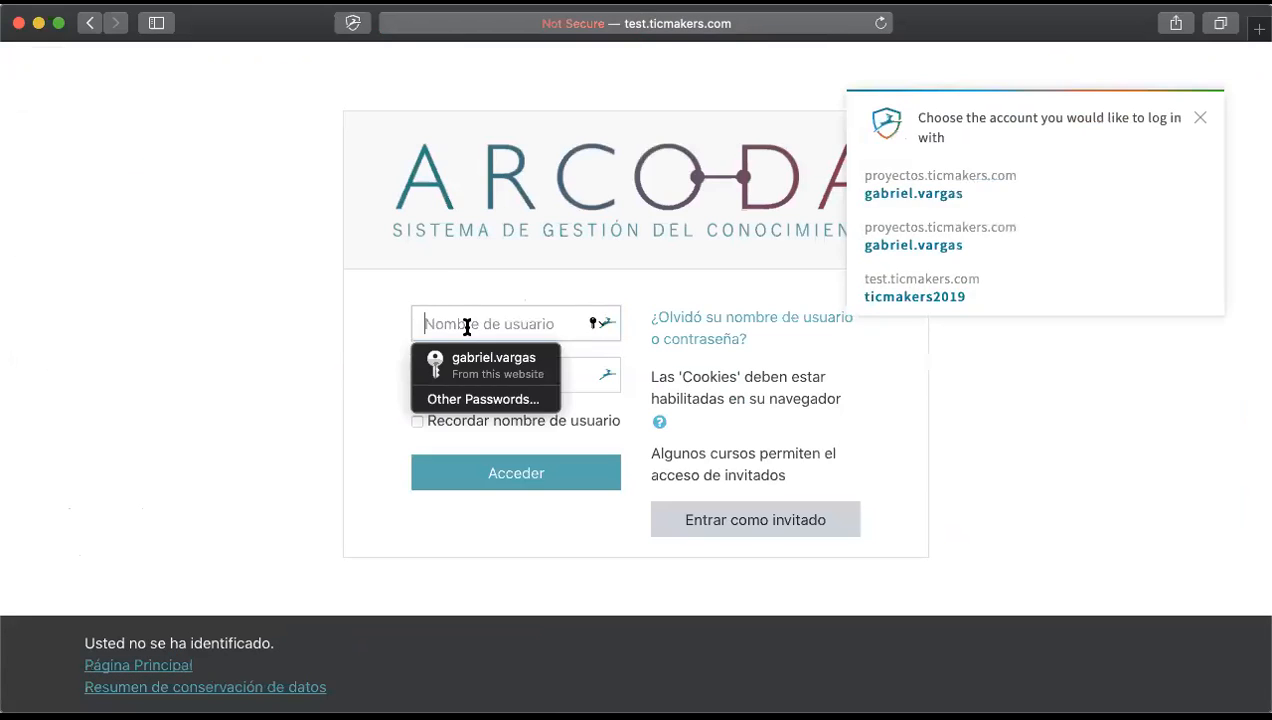
key("Tab")
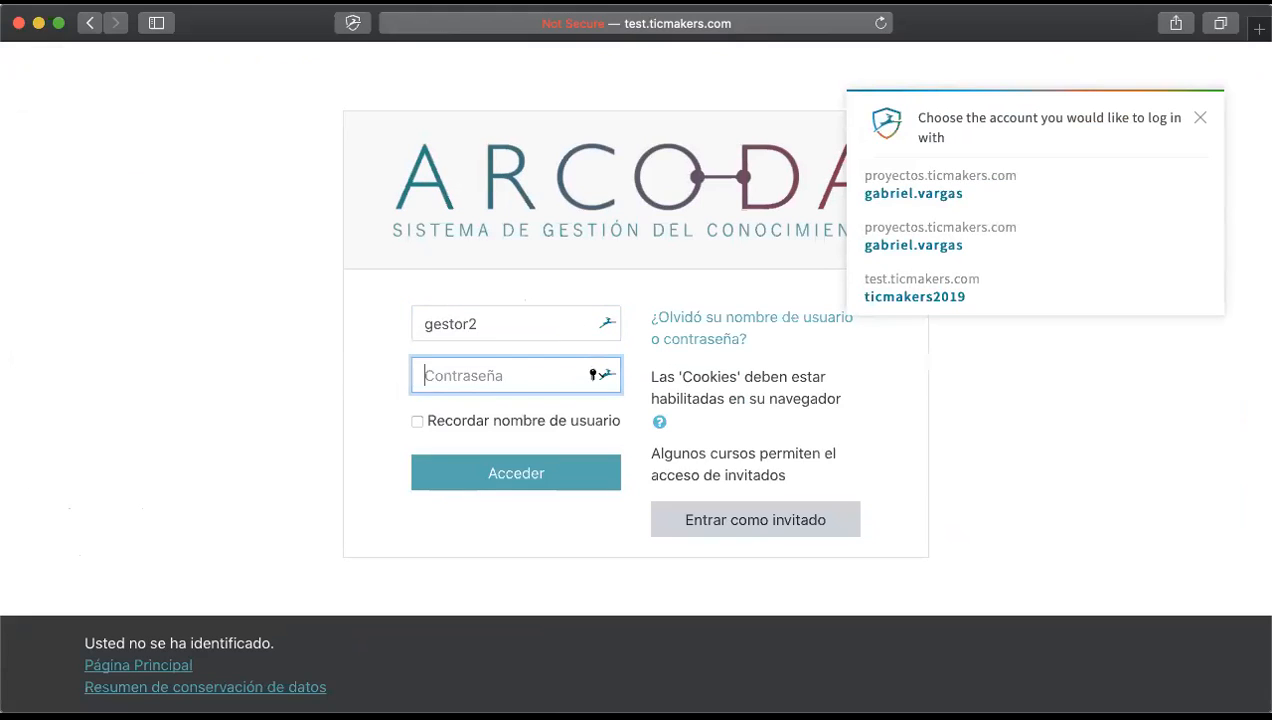
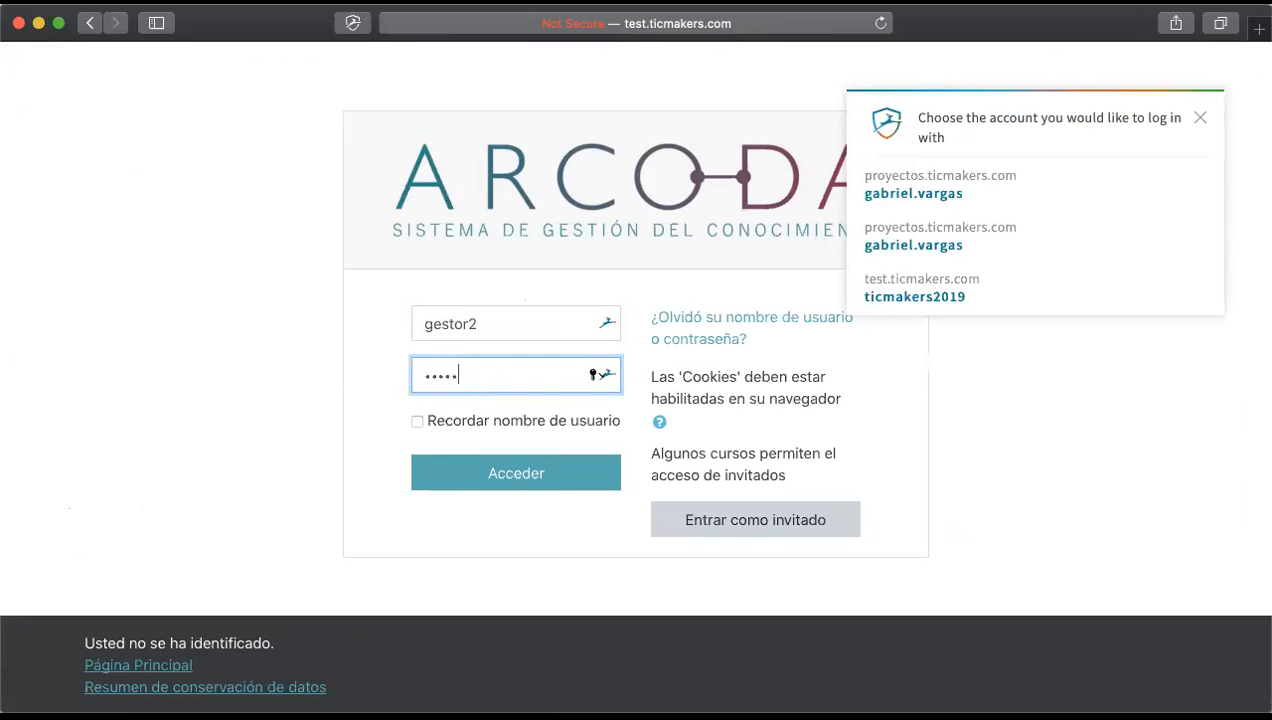
left_click(522, 484)
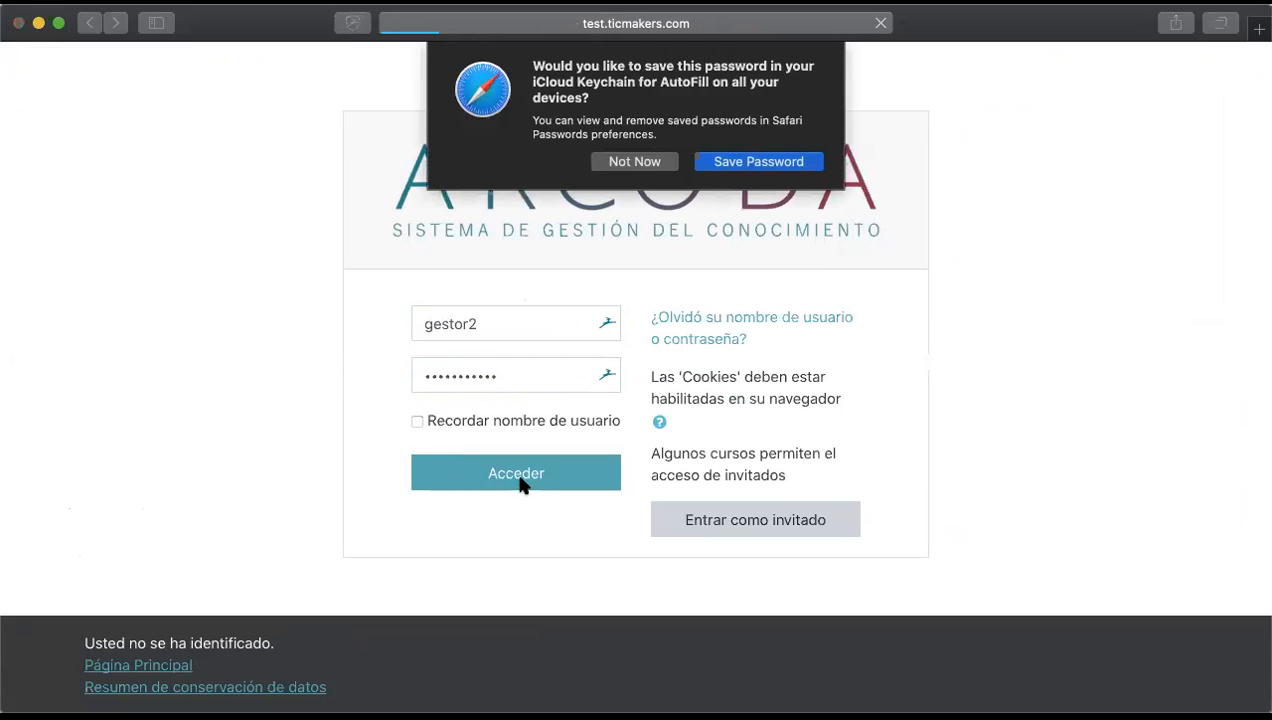
left_click(628, 164)
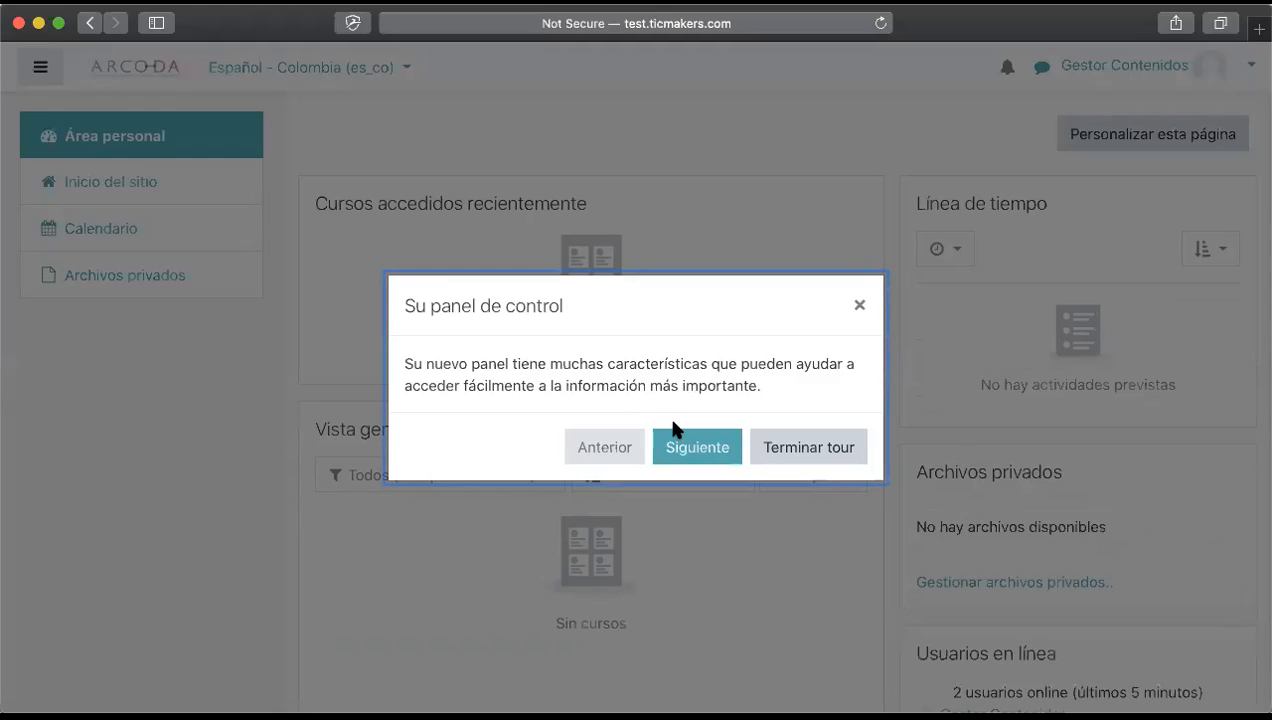
Close the introductory tour with Terminar tour and scroll over the empty dashboard.
left_click(808, 446)
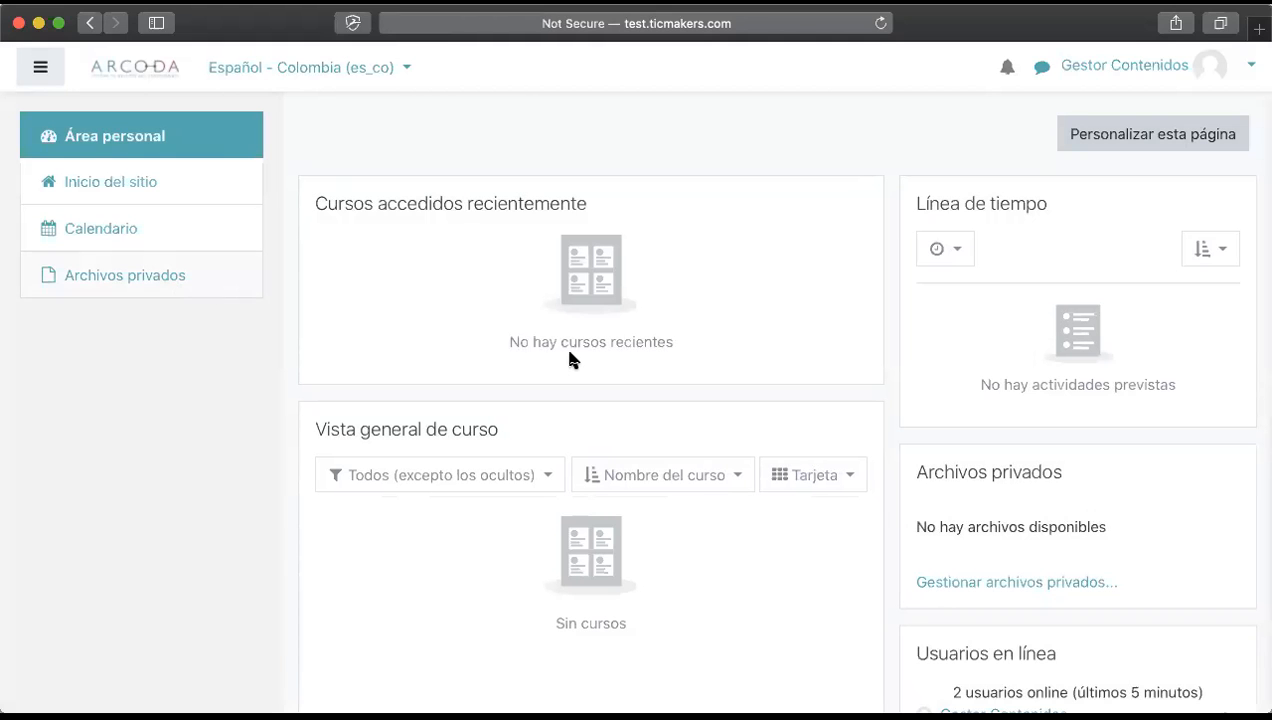
scroll(569, 357, "down", 5)
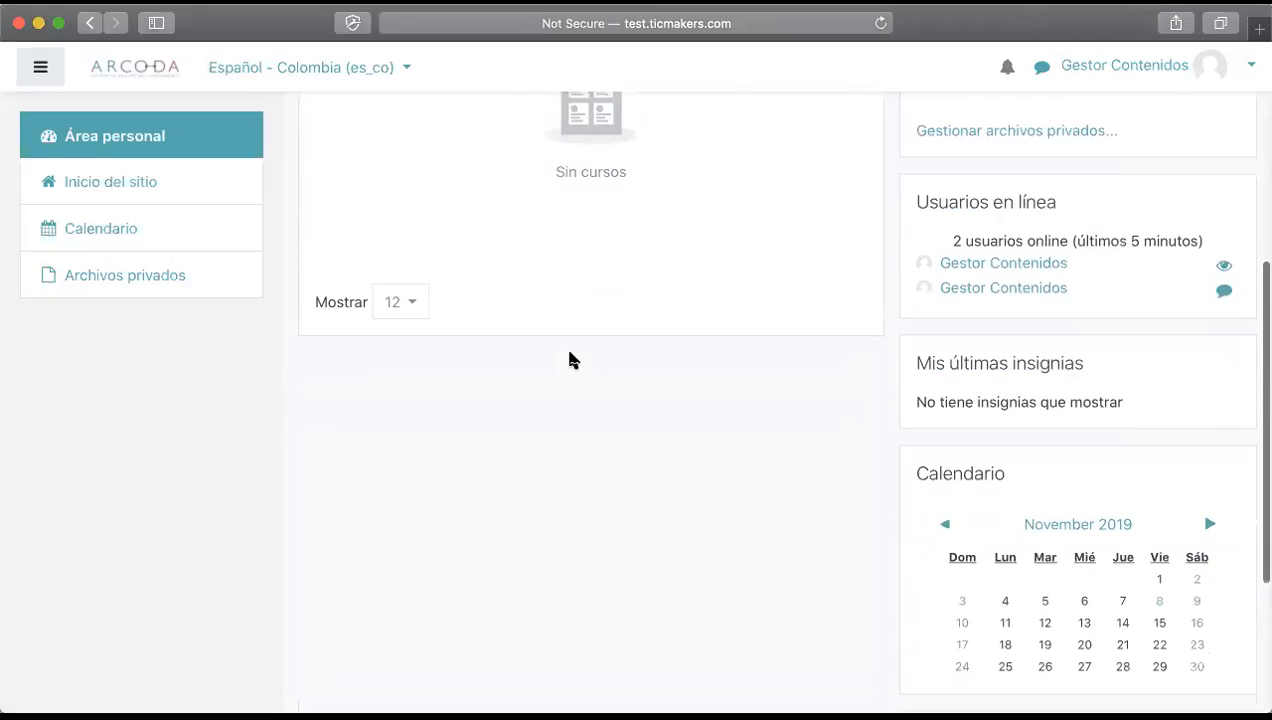
scroll(569, 357, "up", 5)
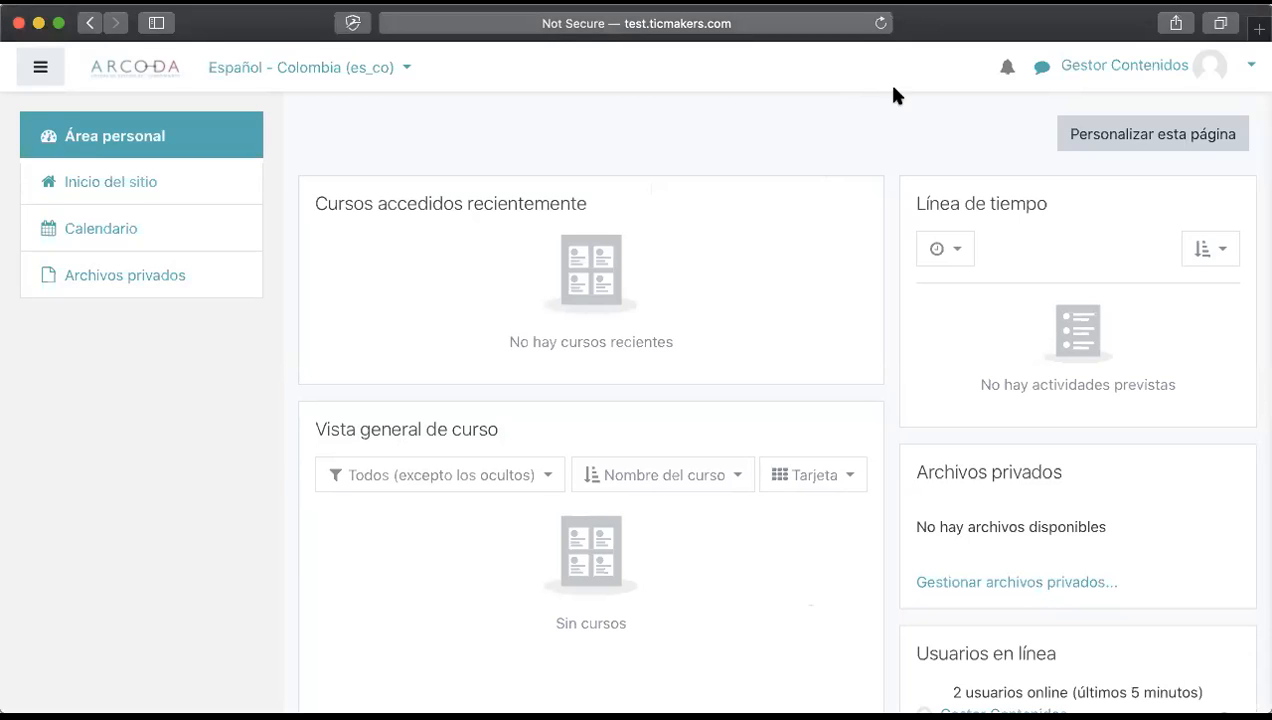
Log out via Salir and sign back in with the content-manager credentials, declining password saving.
left_click(1175, 68)
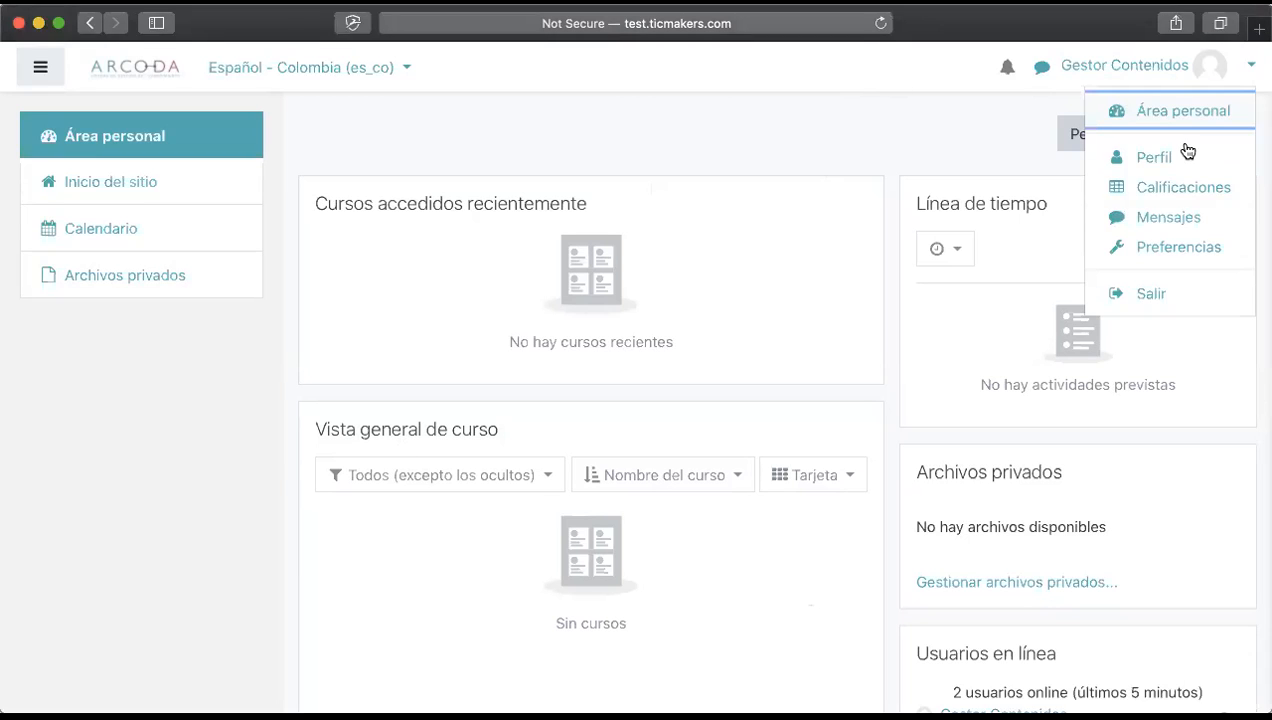
left_click(1133, 294)
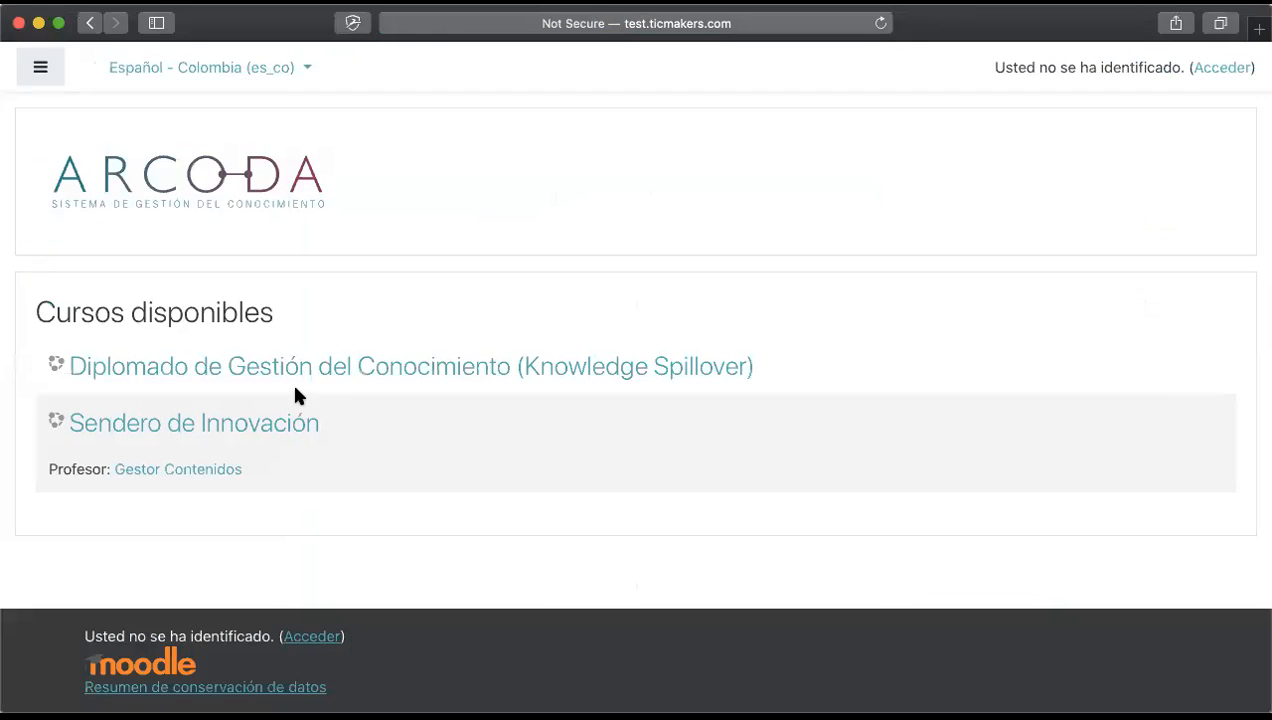
left_click(1205, 68)
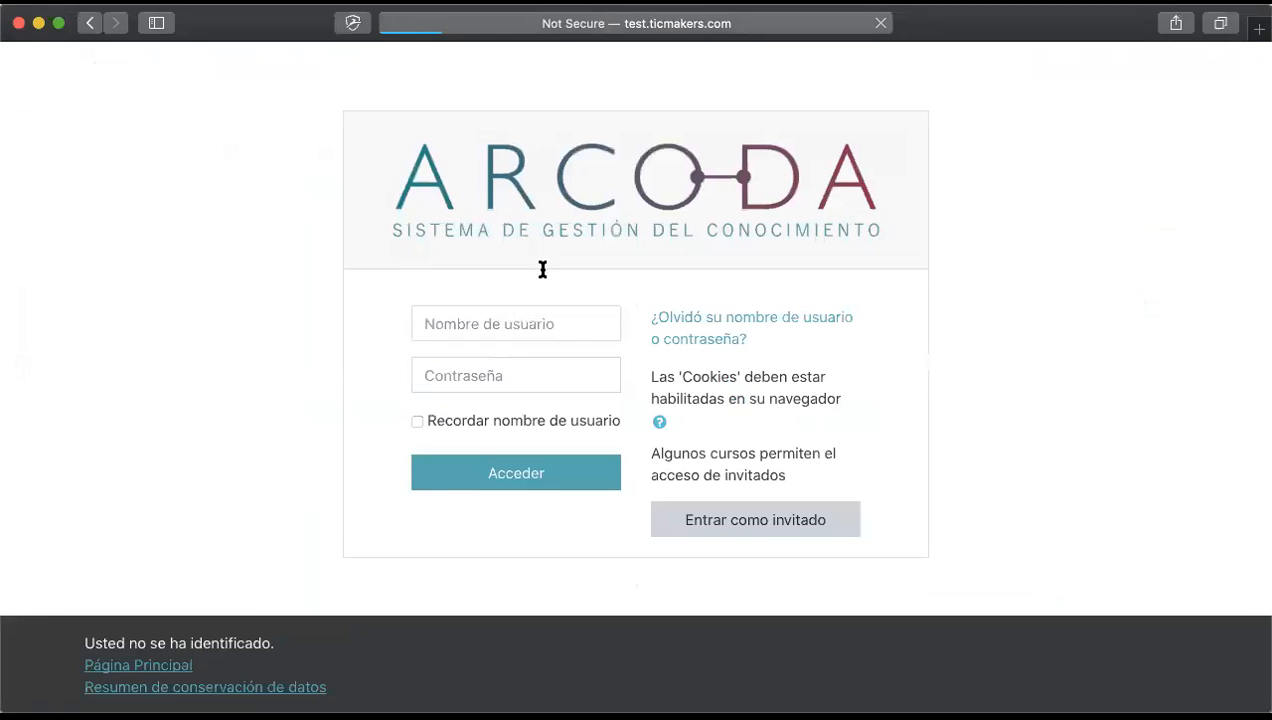
left_click(524, 325)
key("super+a")
type("g")
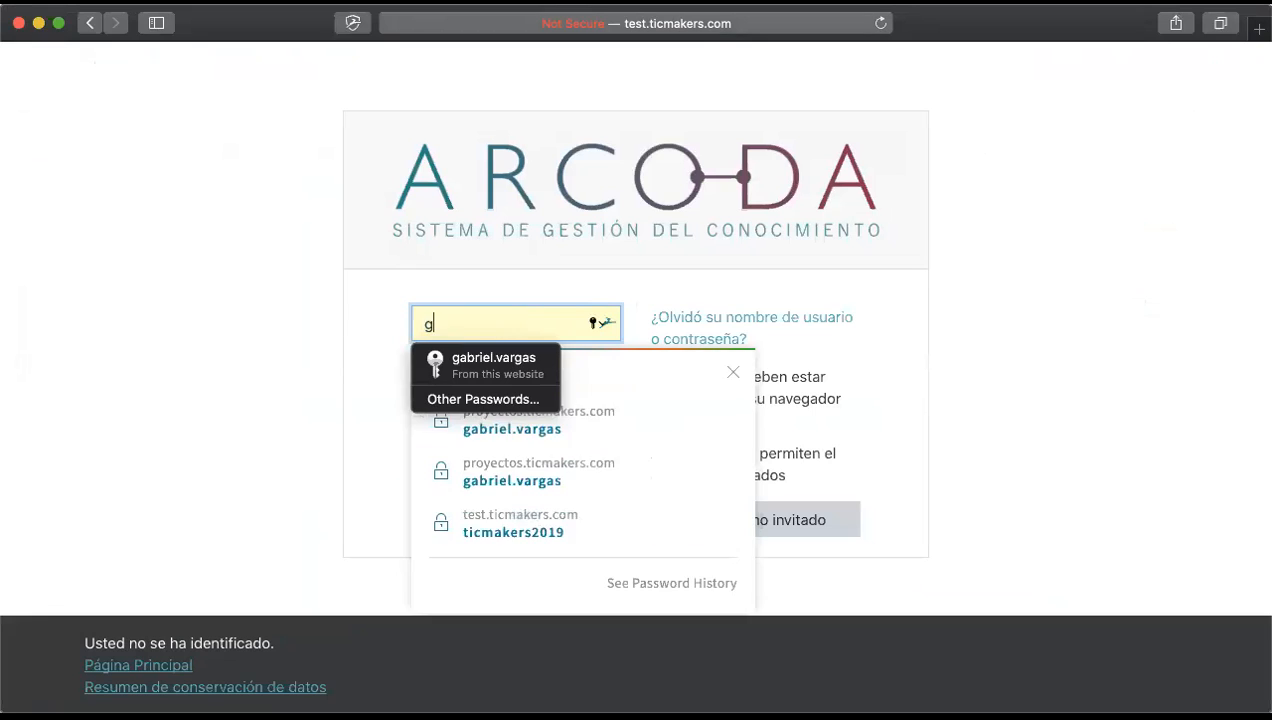
type("estor2")
key("Tab")
type("••••••")
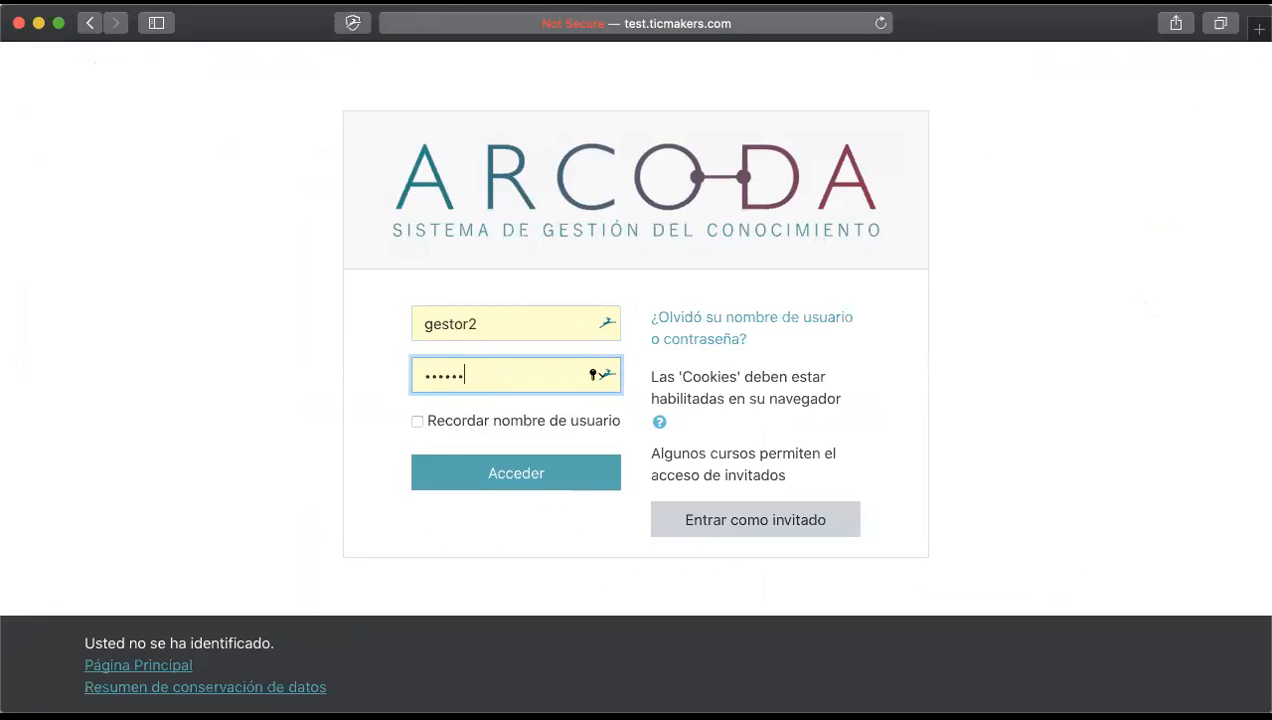
type("••")
key("BackSpace")
key("BackSpace")
key("BackSpace")
key("BackSpace")
key("BackSpace")
key("BackSpace")
key("BackSpace")
key("BackSpace")
type("•••••••••••")
left_click(531, 474)
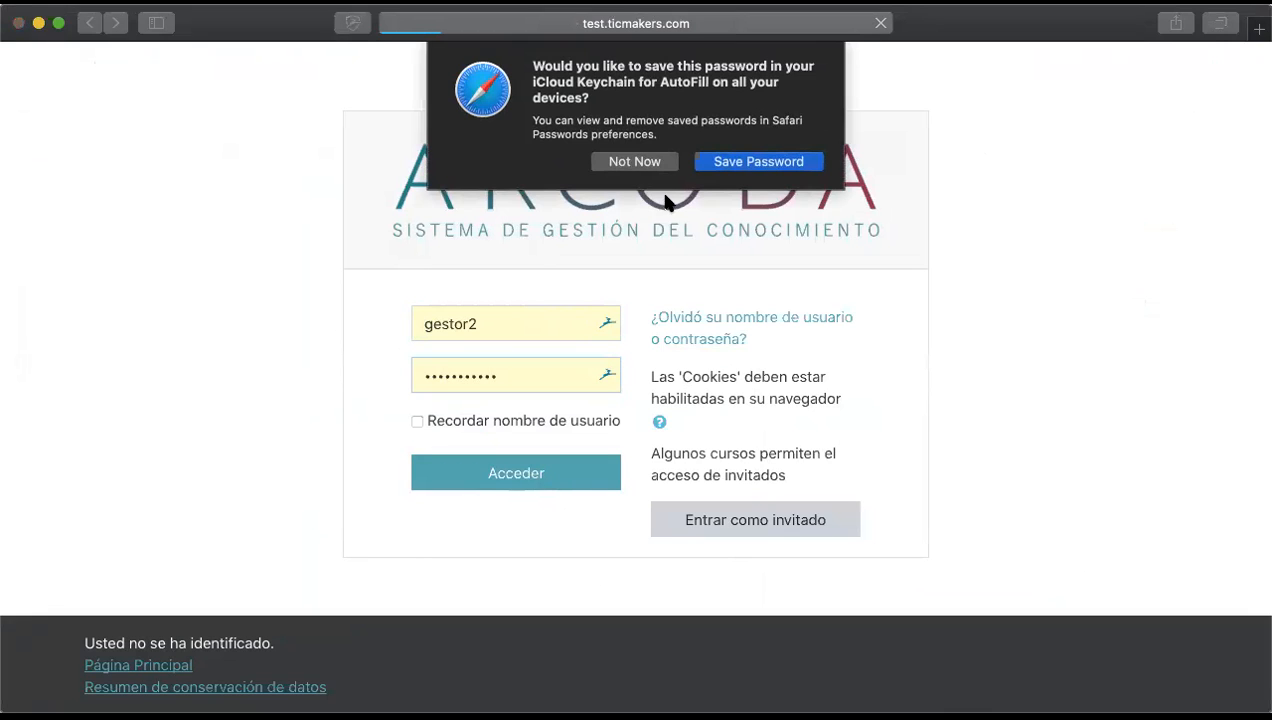
left_click(633, 162)
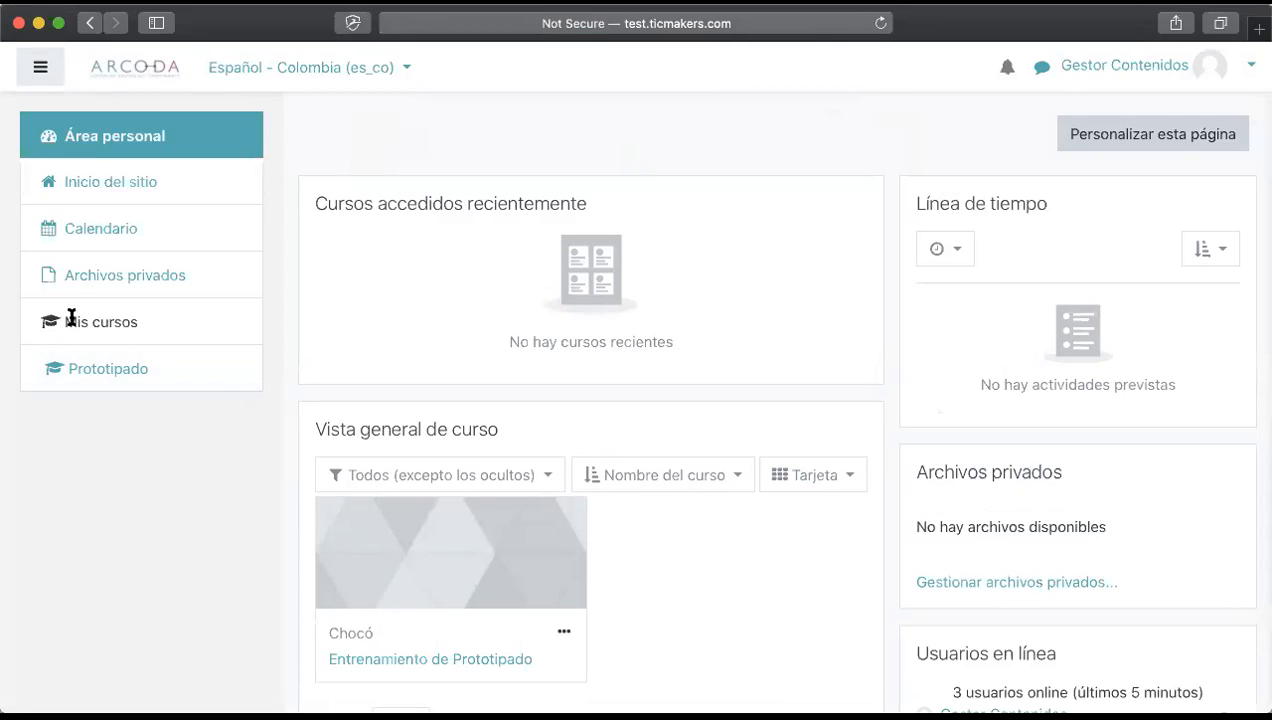
Open the Prototipado course from the sidebar and close the messaging tour dialog.
left_click(122, 377)
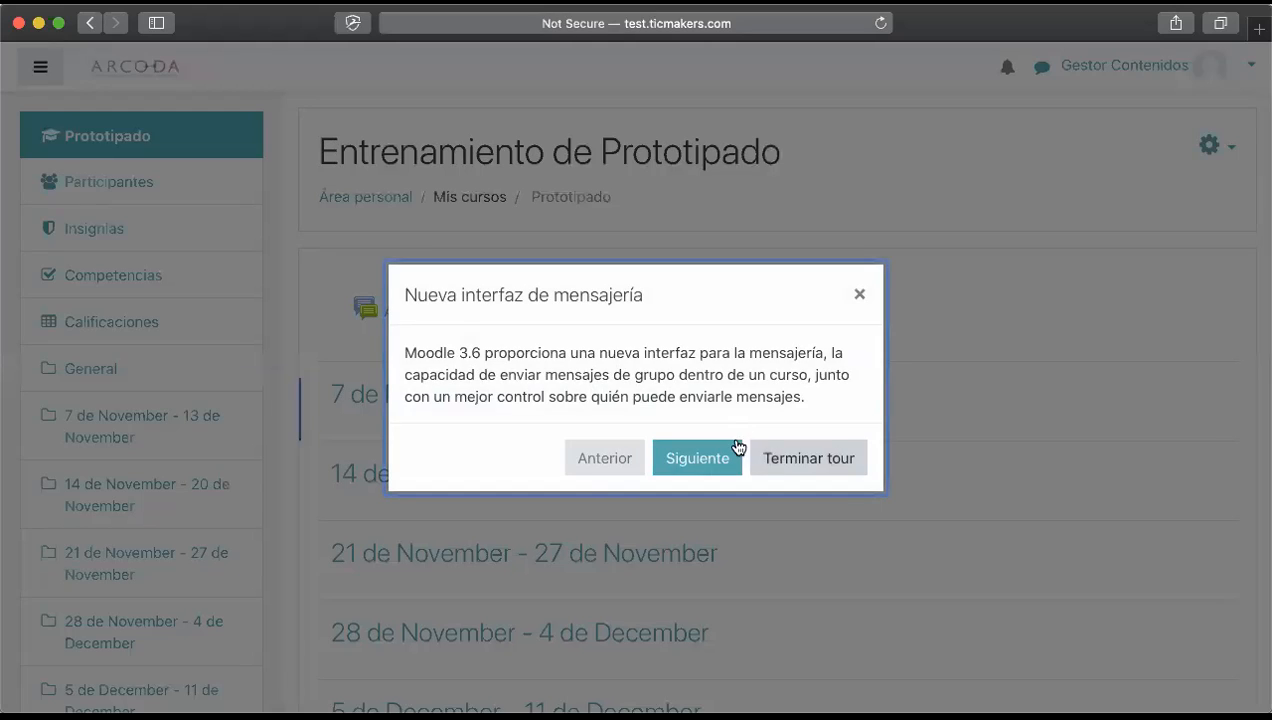
left_click(798, 452)
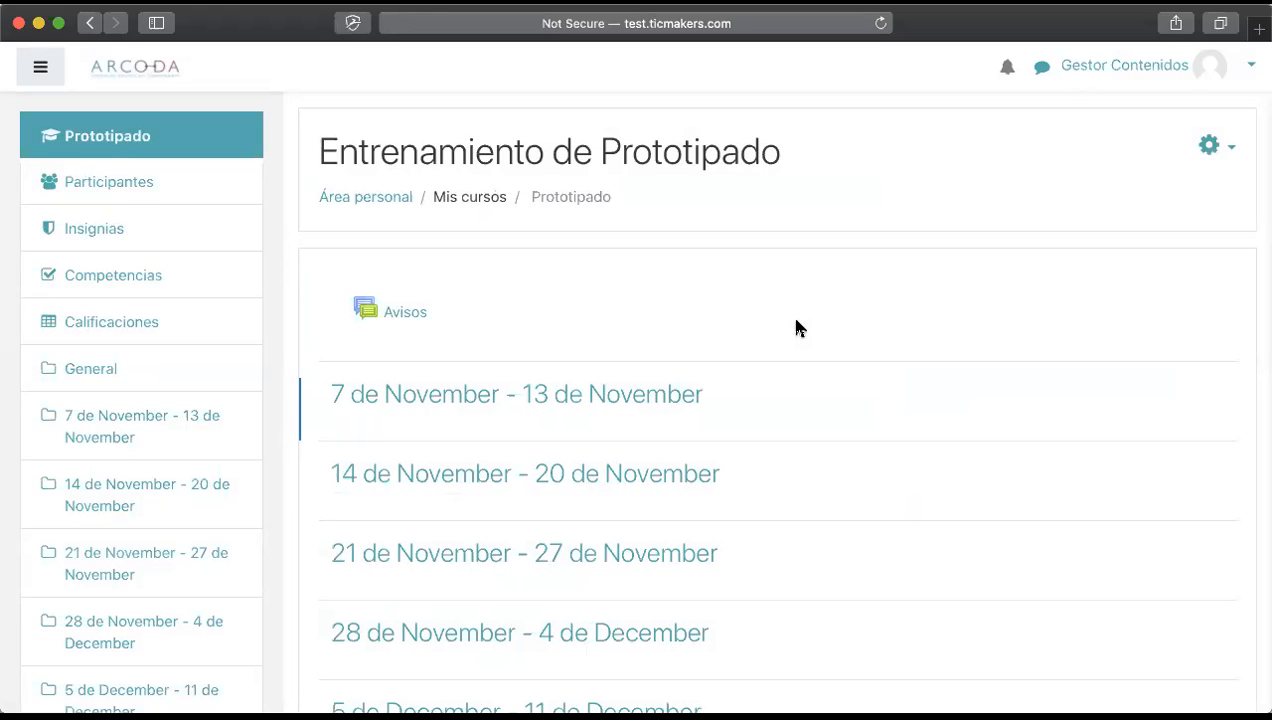
scroll(798, 328, "down", 5)
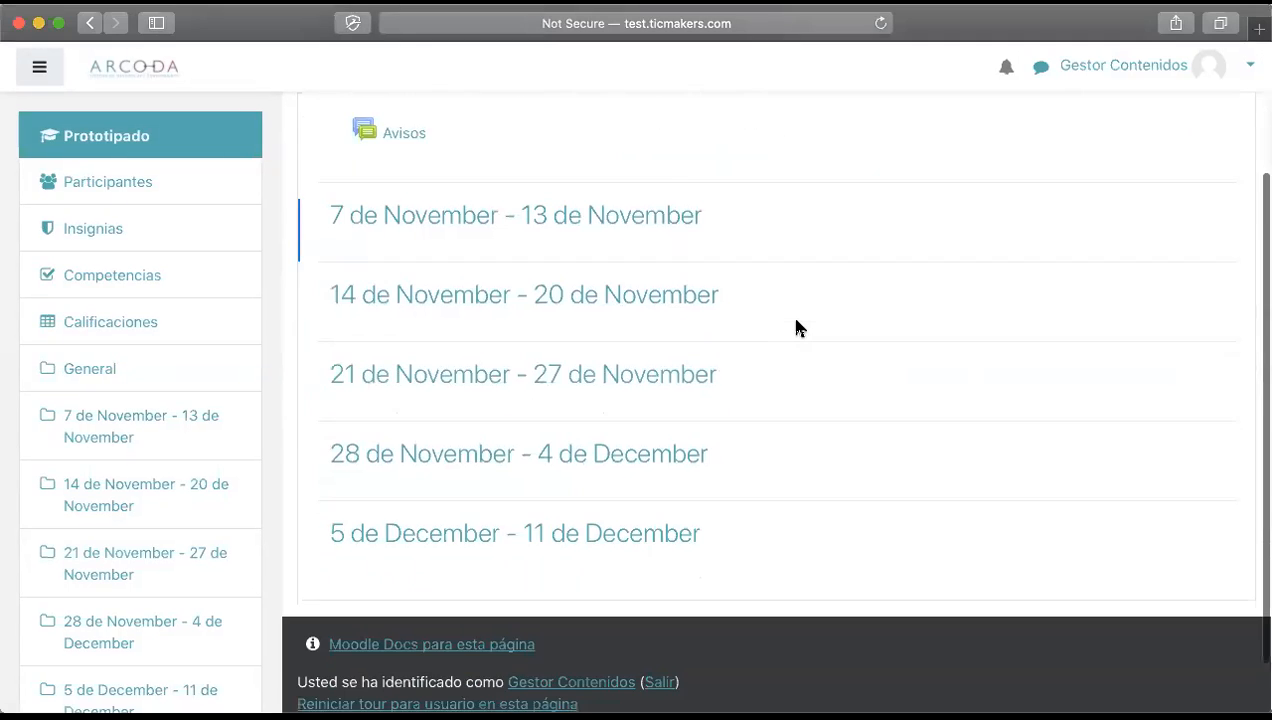
scroll(796, 320, "up", 5)
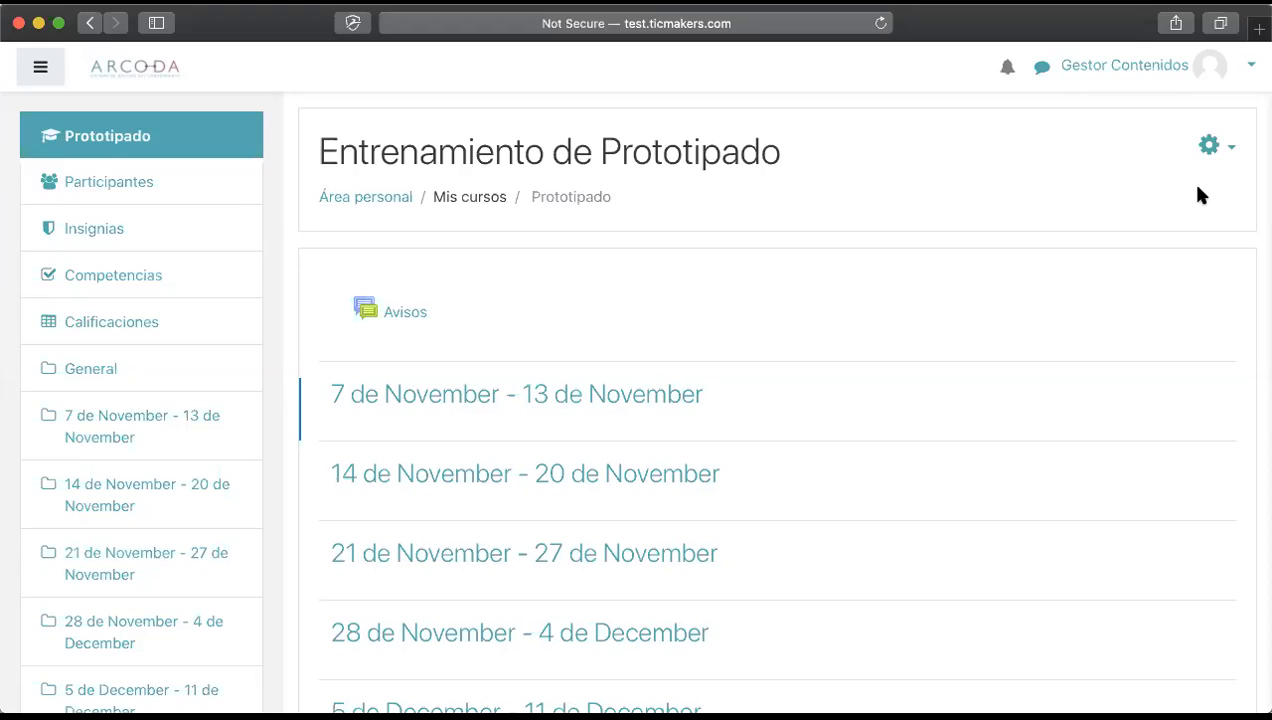
Turn on course editing with Activar edición from the gear menu.
left_click(1231, 154)
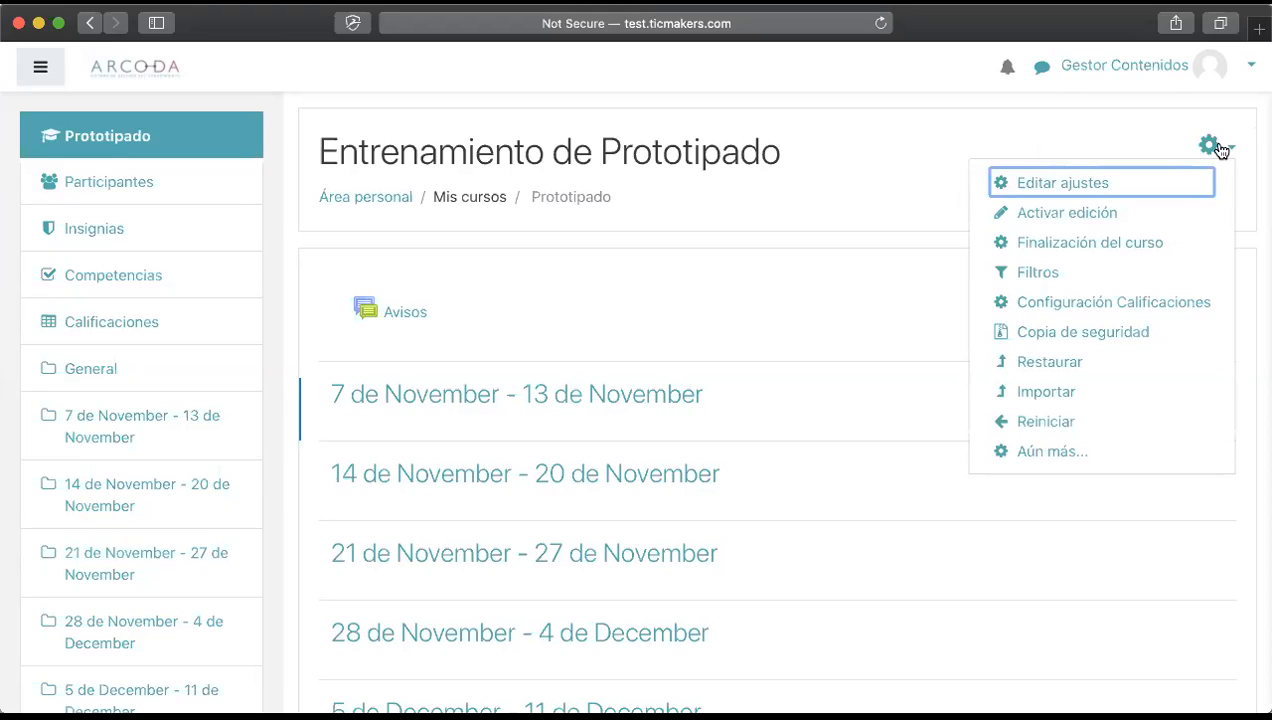
left_click(1058, 214)
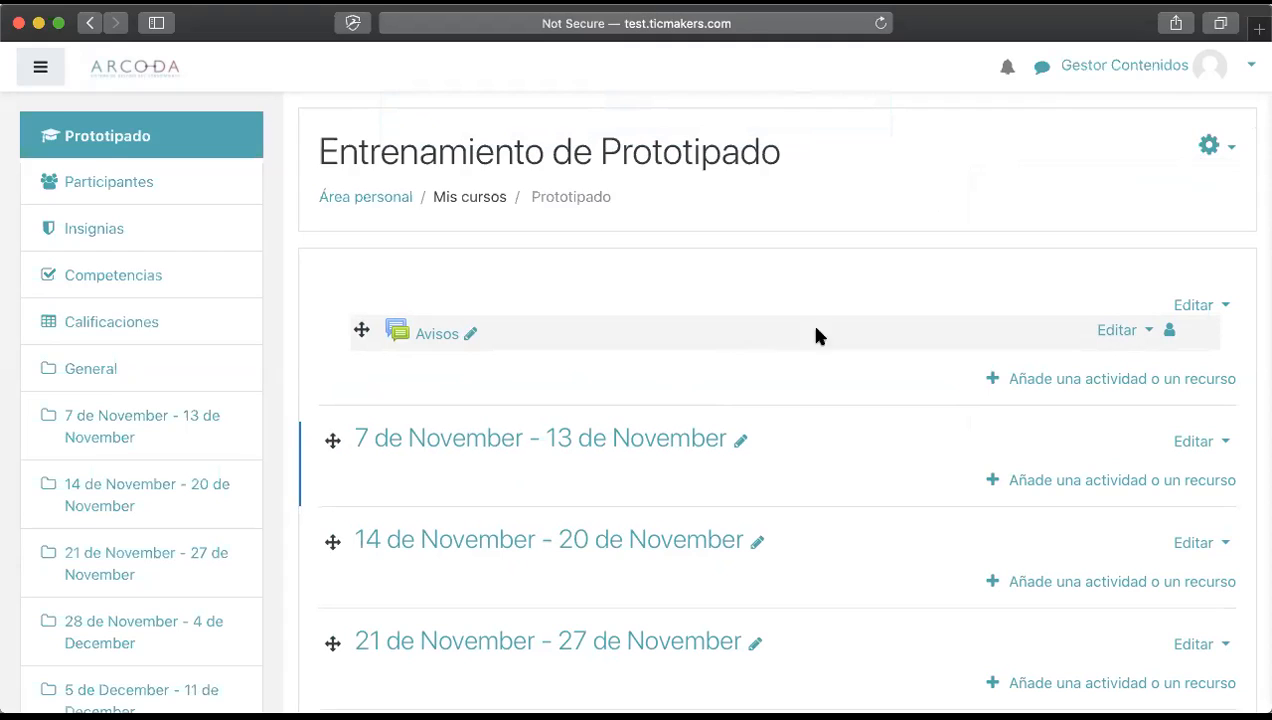
left_click(1222, 308)
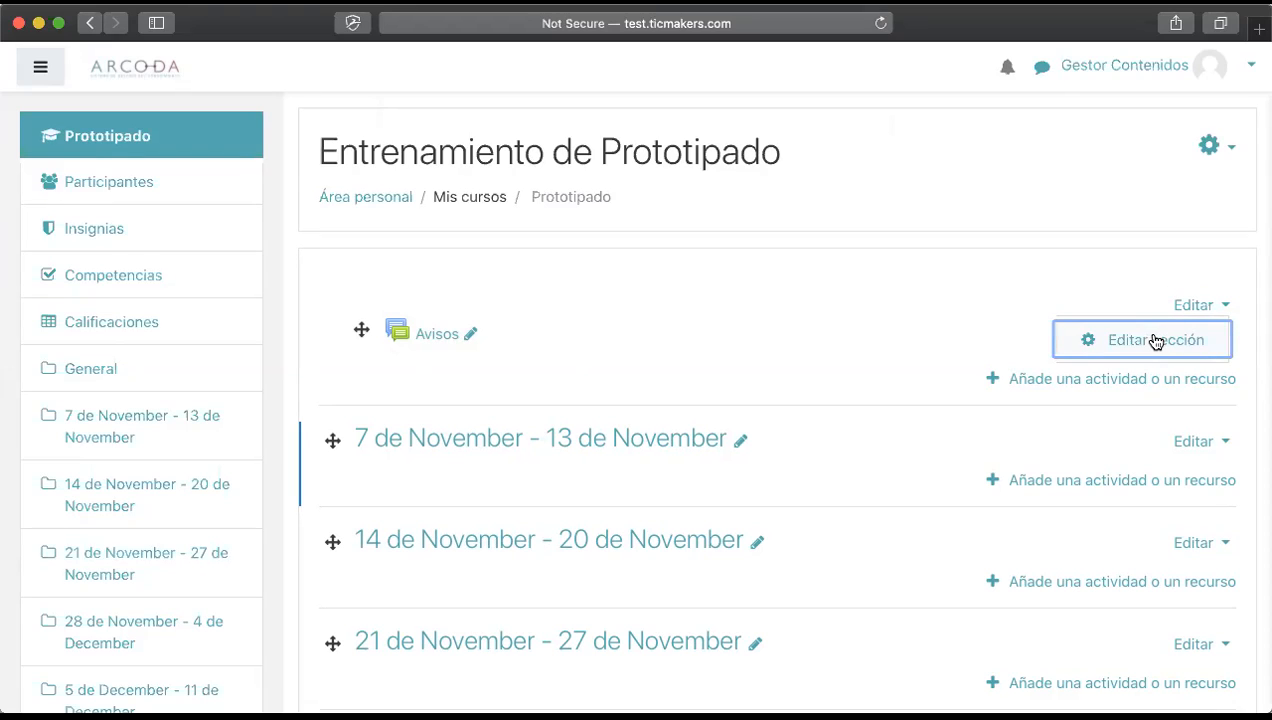
left_click(995, 318)
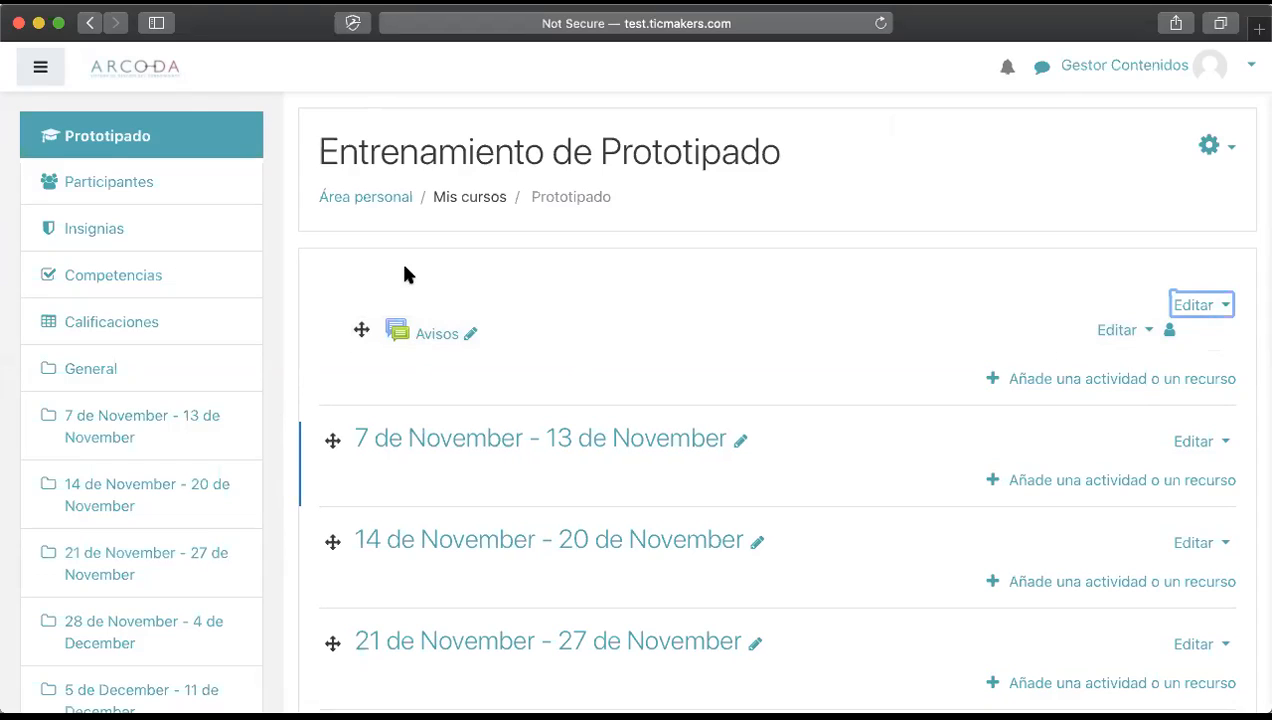
Rename the Avisos forum to 'Foro de bienvenida'.
left_click(474, 336)
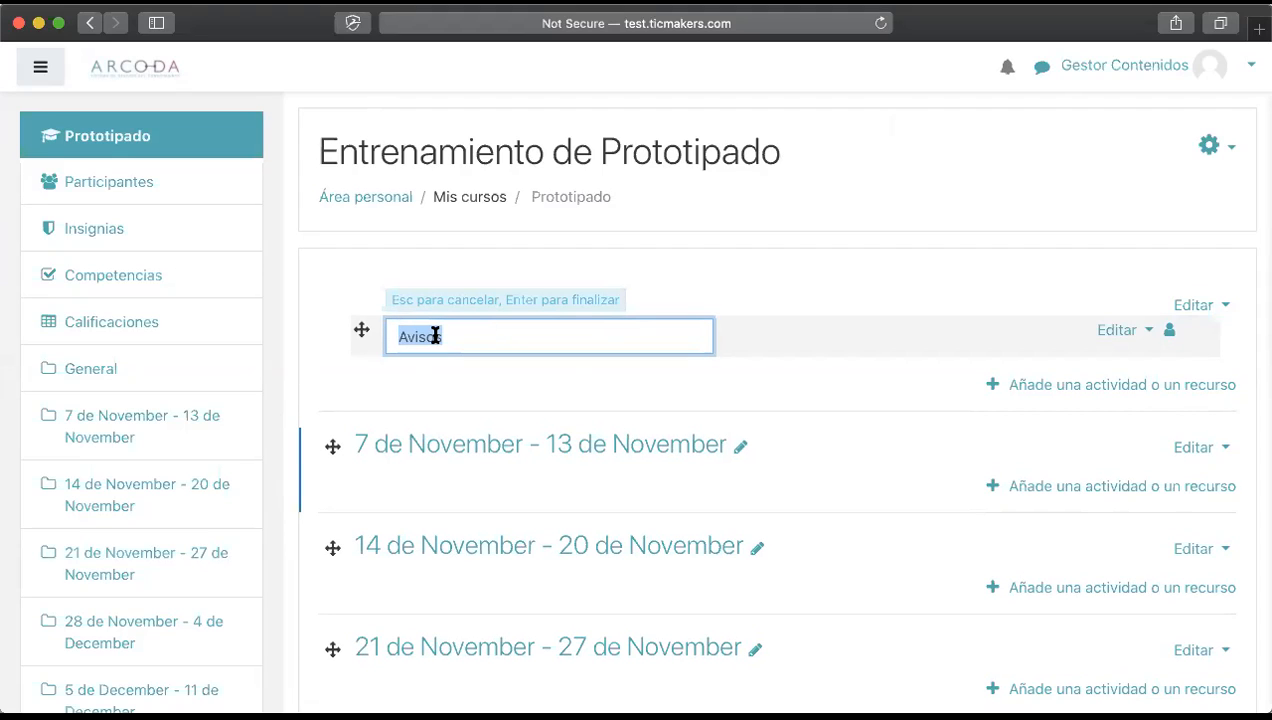
type("Foro de bue")
key("BackSpace")
key("BackSpace")
type("ienvenida")
key("Return")
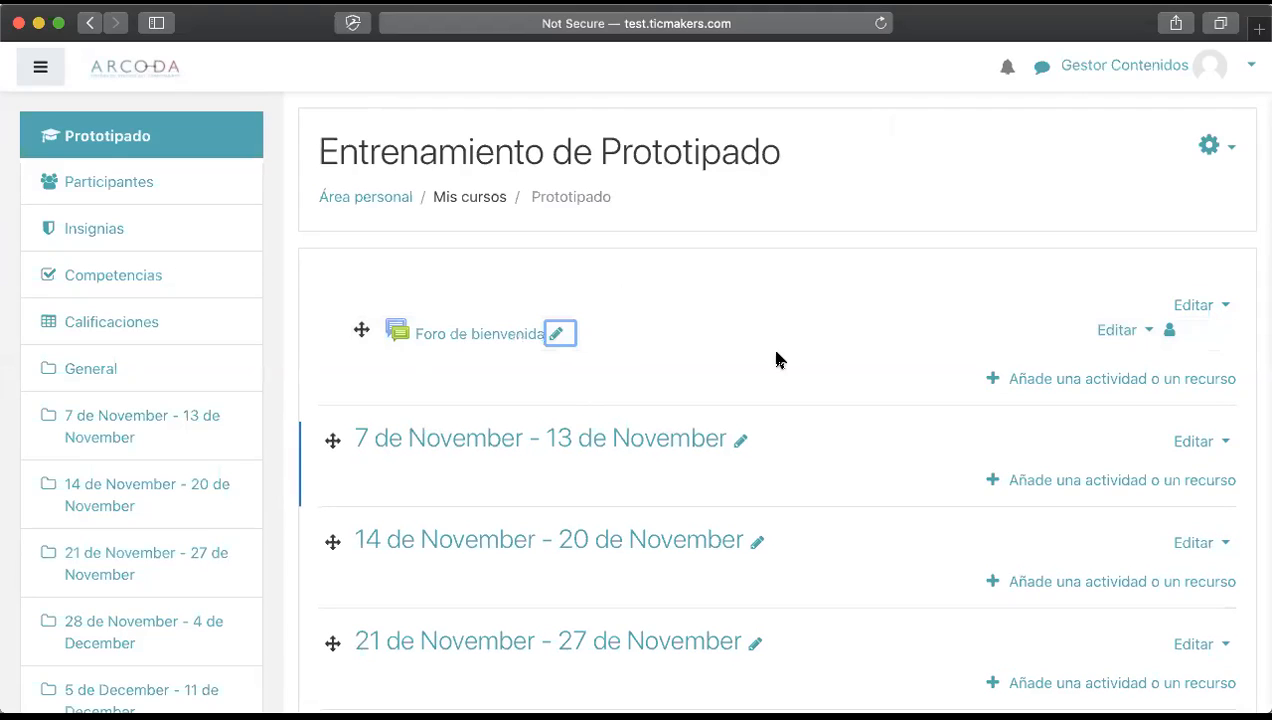
Open the activity chooser and preview Base de datos, Chat, Consulta, Cuestionario and Encuesta descriptions.
left_click(1094, 381)
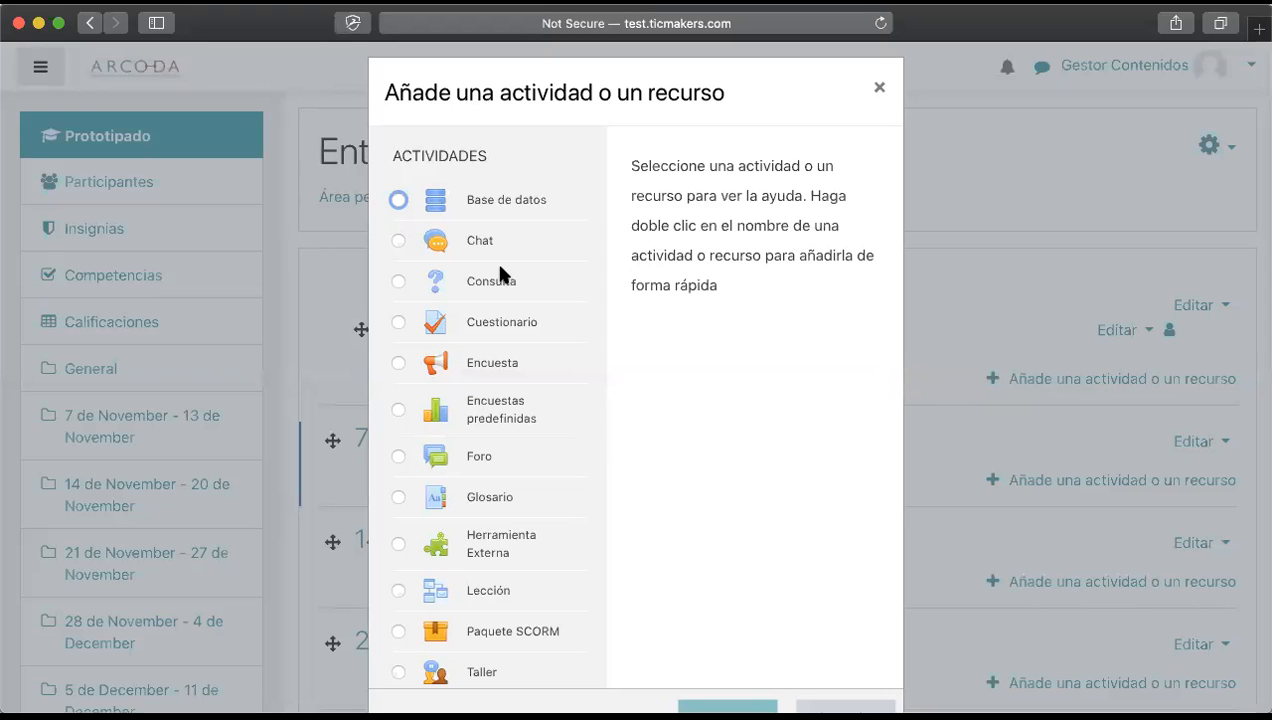
scroll(487, 405, "down", 5)
scroll(487, 405, "down", 4)
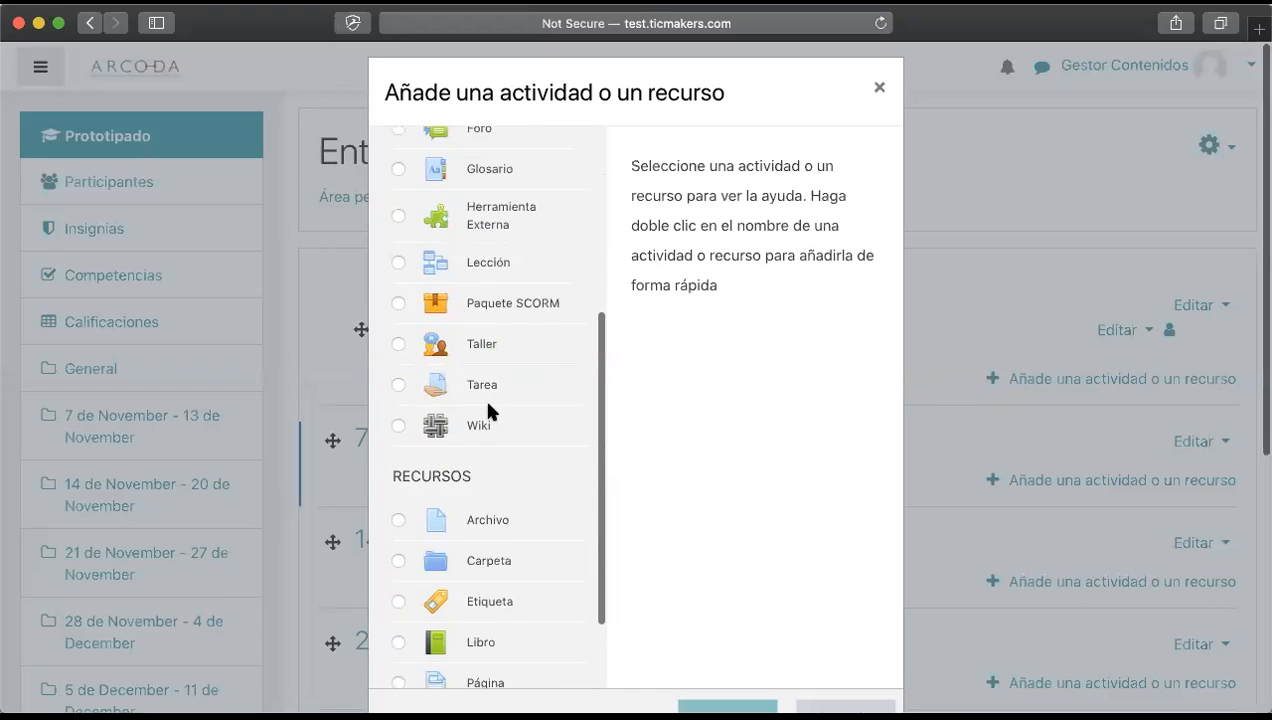
scroll(487, 405, "up", 2)
scroll(487, 405, "up", 7)
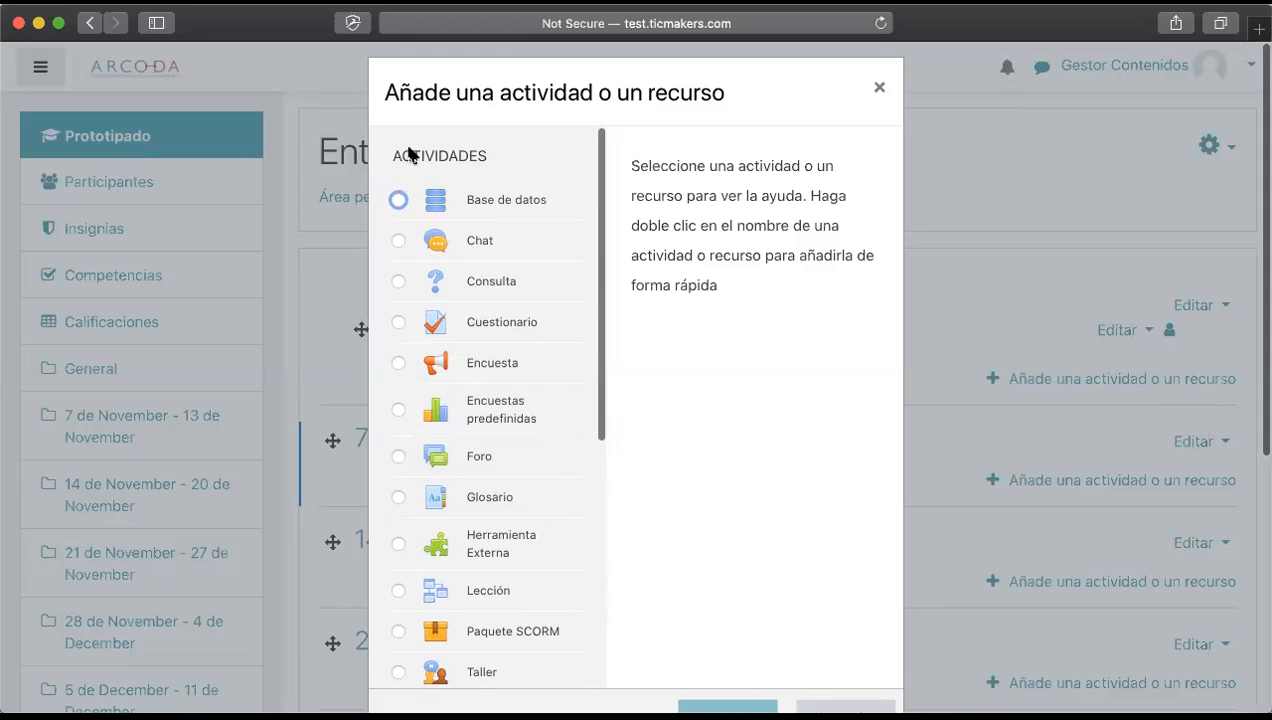
left_click(398, 200)
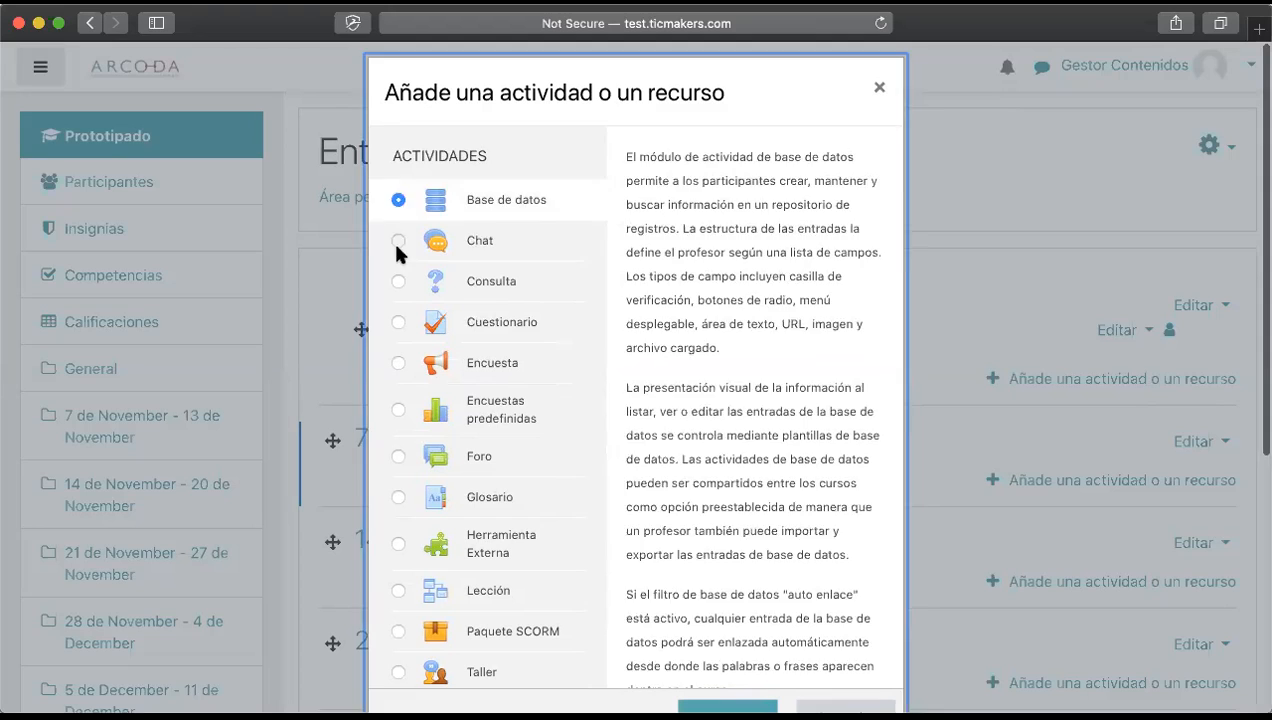
left_click(398, 243)
left_click(397, 278)
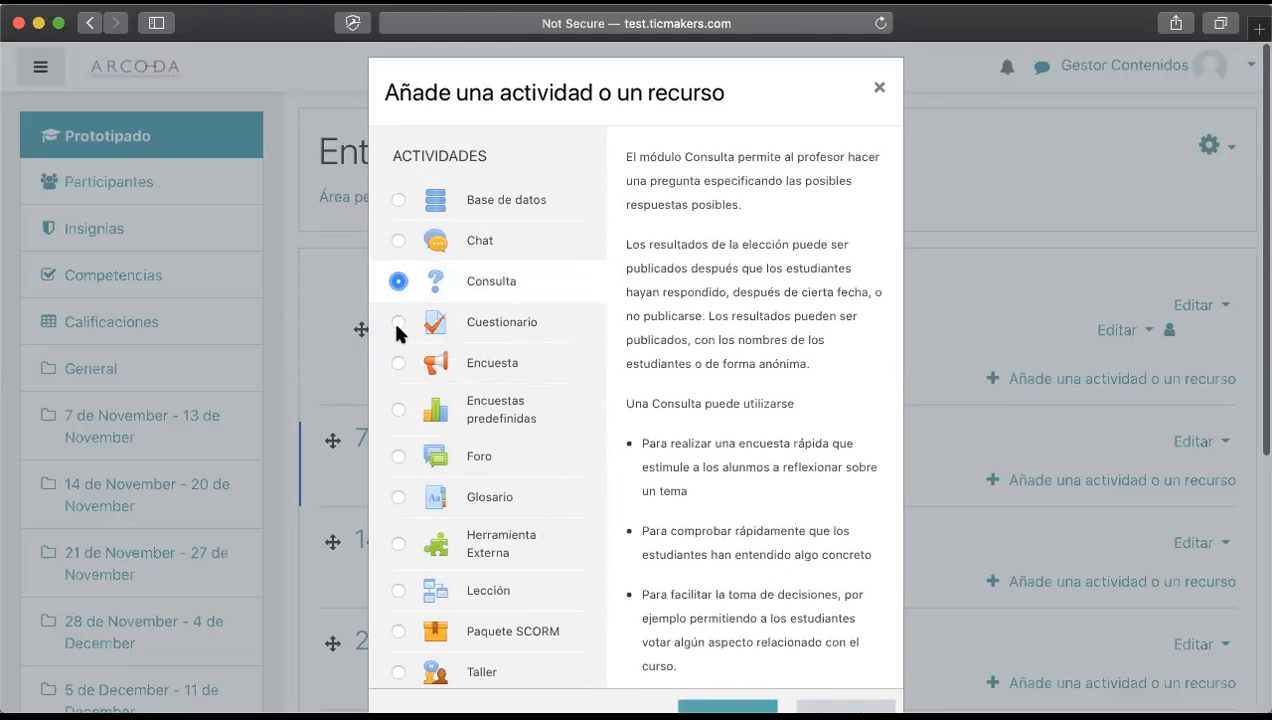
left_click(398, 324)
left_click(398, 201)
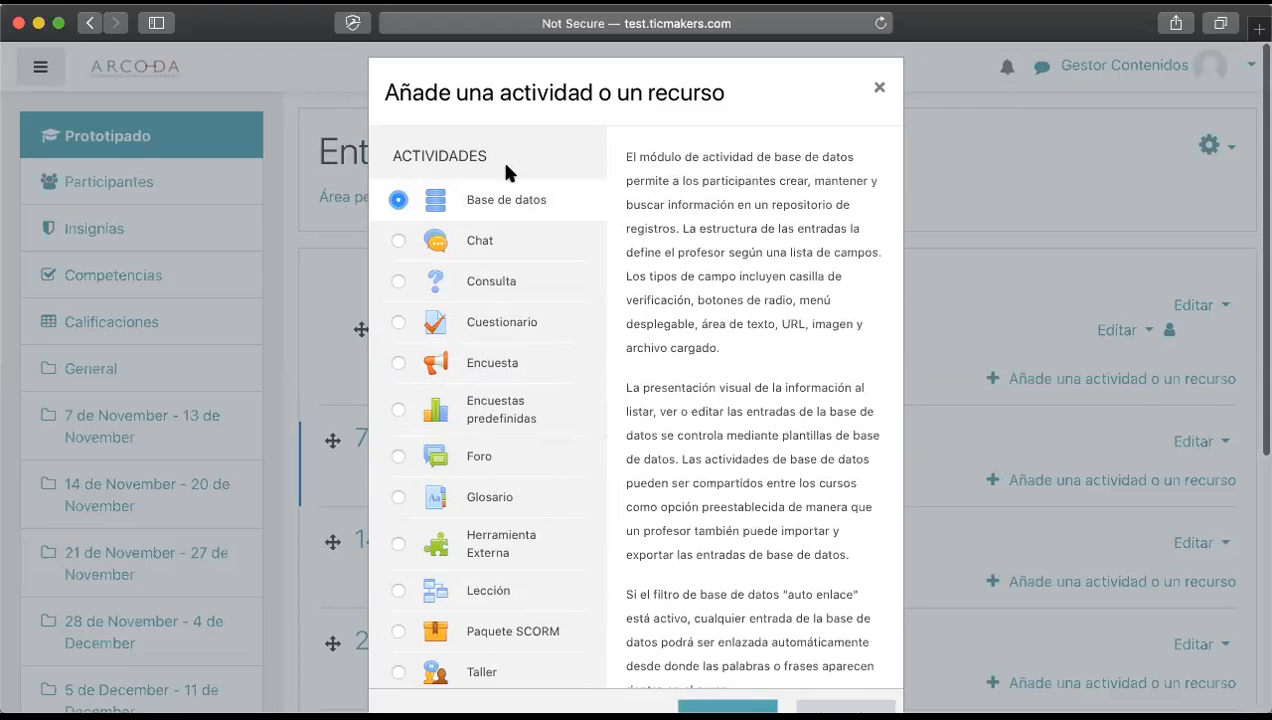
left_click(466, 242)
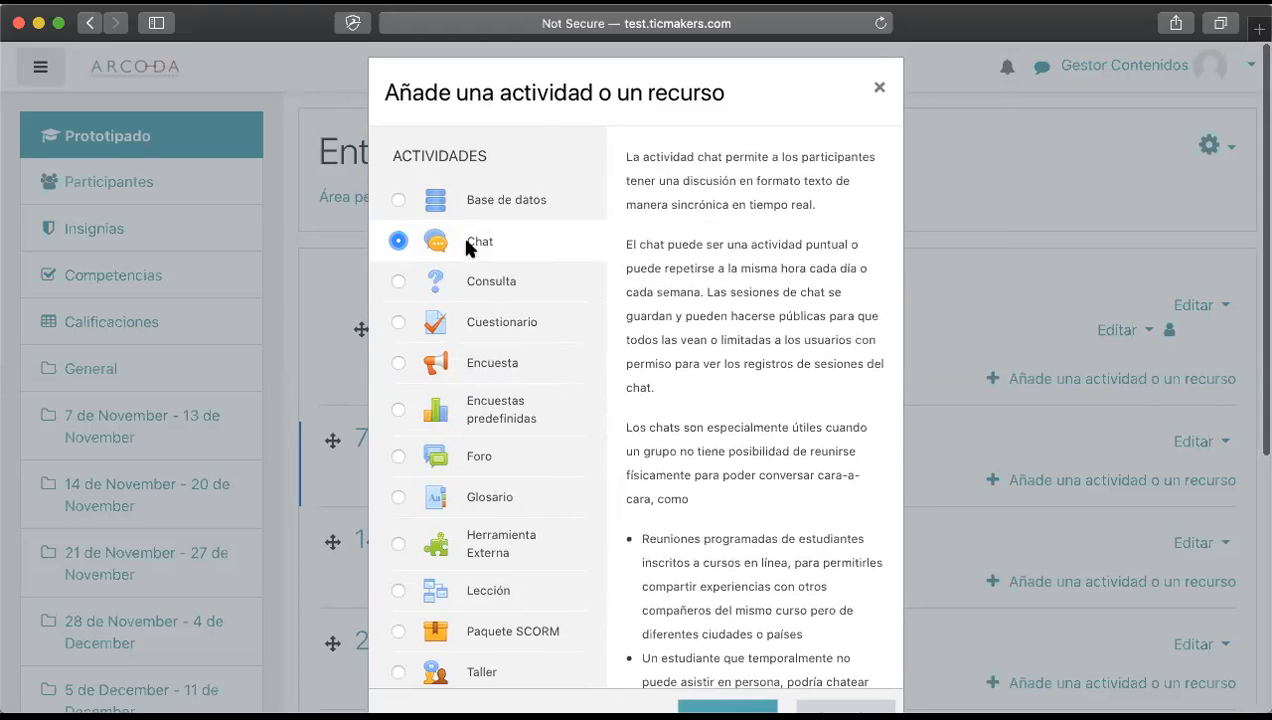
left_click(474, 290)
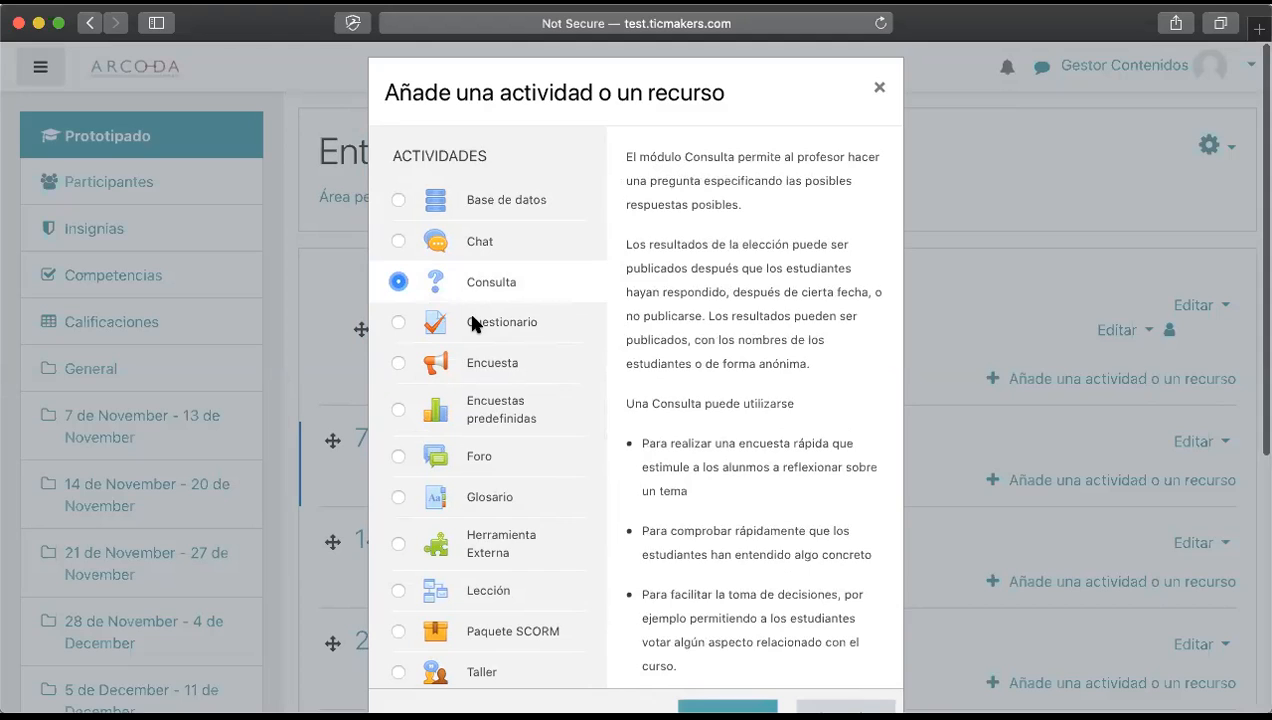
left_click(471, 318)
left_click(479, 364)
Scroll down to RECURSOS and select the Etiqueta resource.
scroll(477, 366, "down", 4)
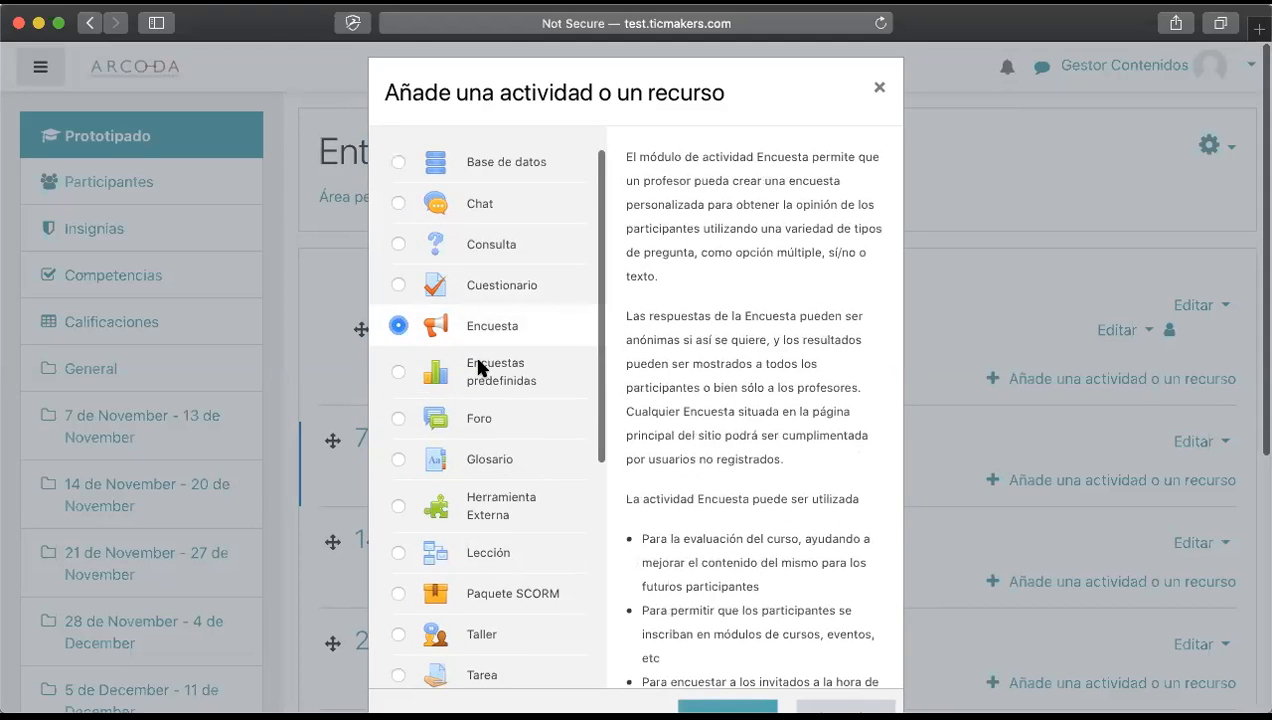
scroll(477, 360, "down", 5)
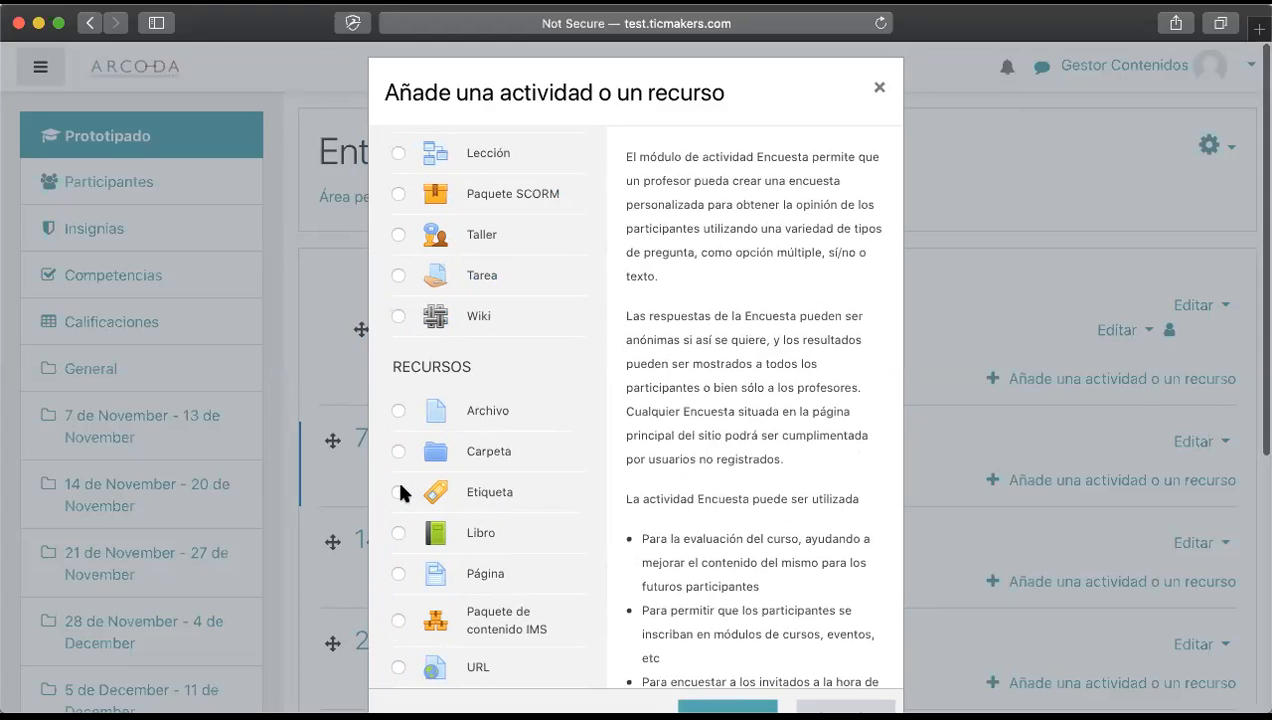
left_click(446, 492)
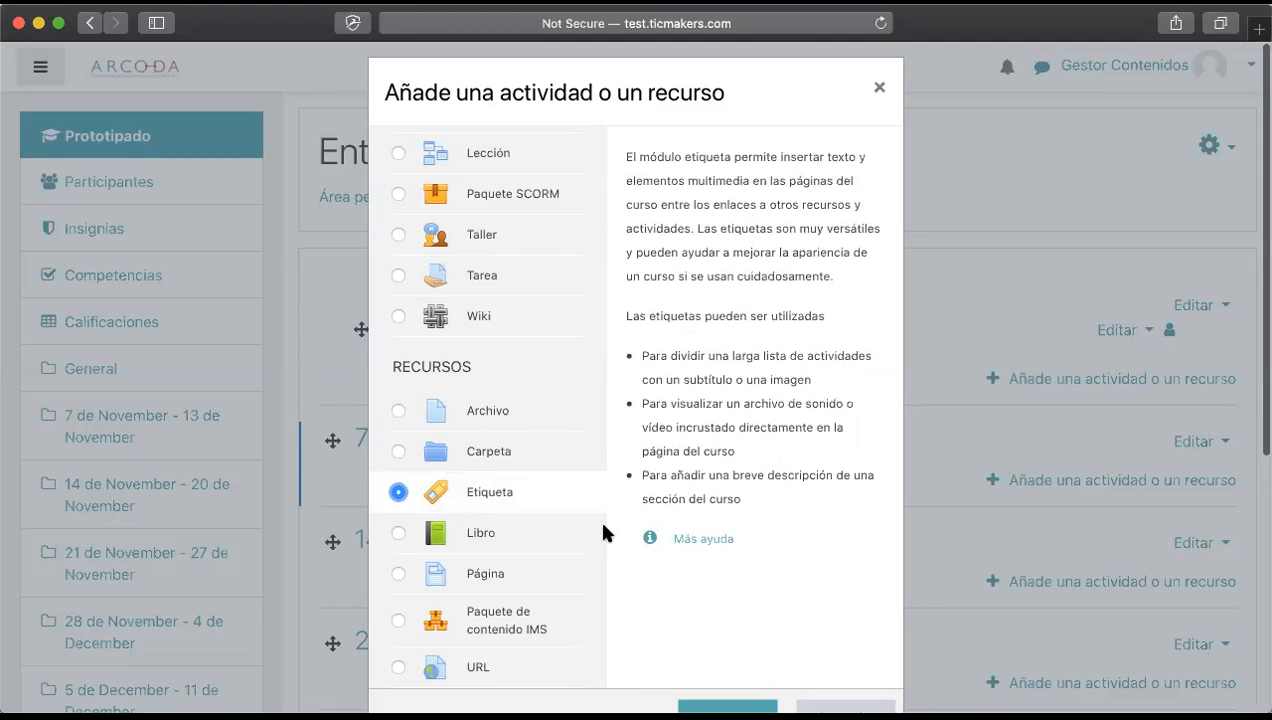
scroll(780, 673, "down", 1)
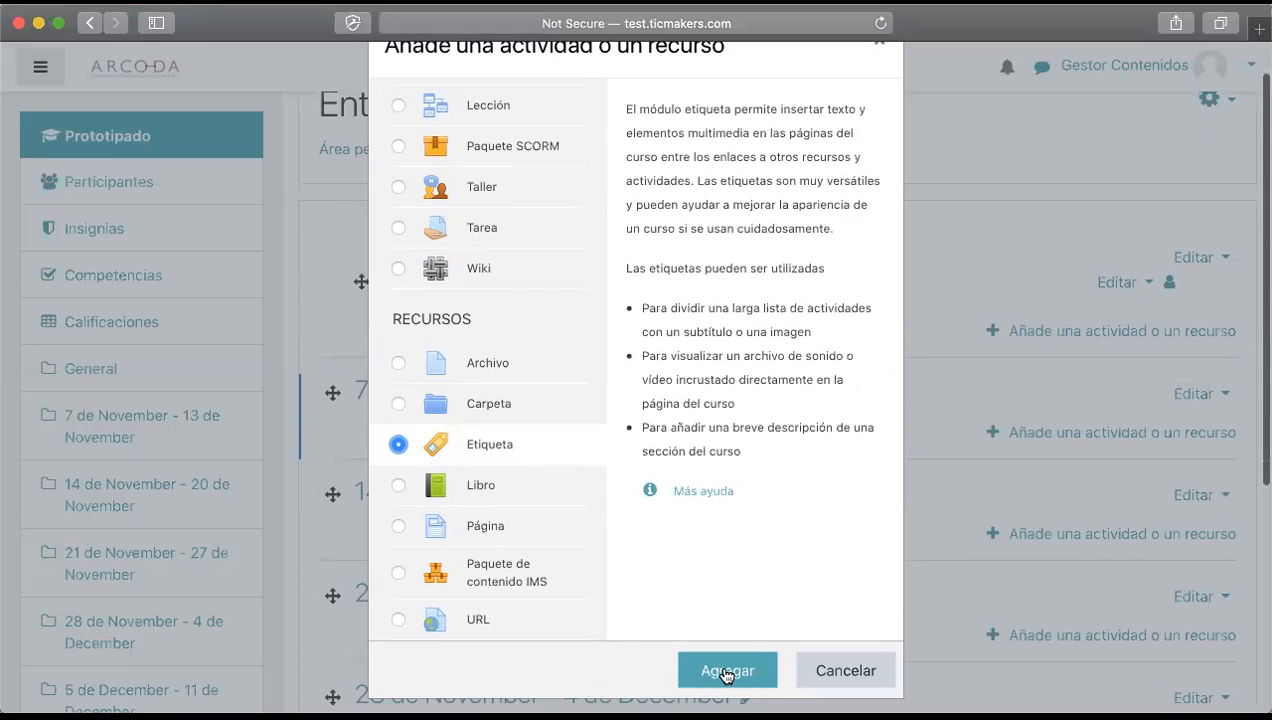
Add the label and enter 'BIENVENIDOS AL CURSO' as its text.
left_click(726, 671)
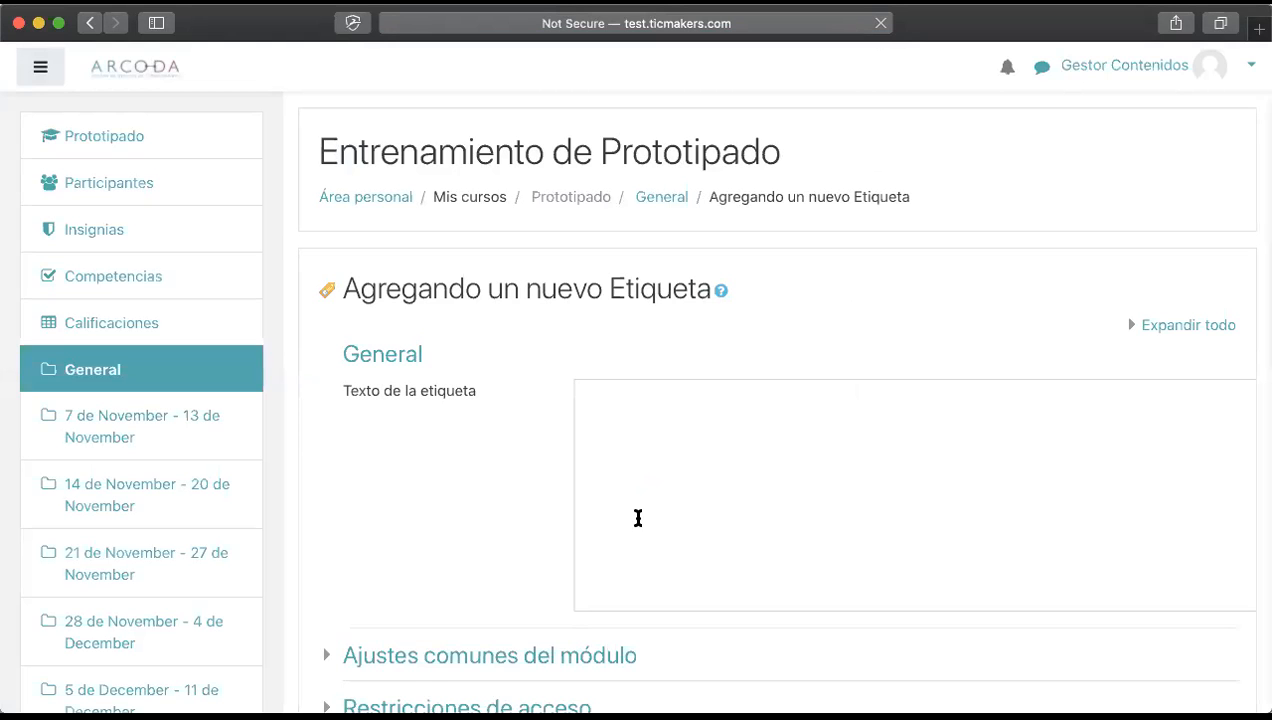
left_click(638, 517)
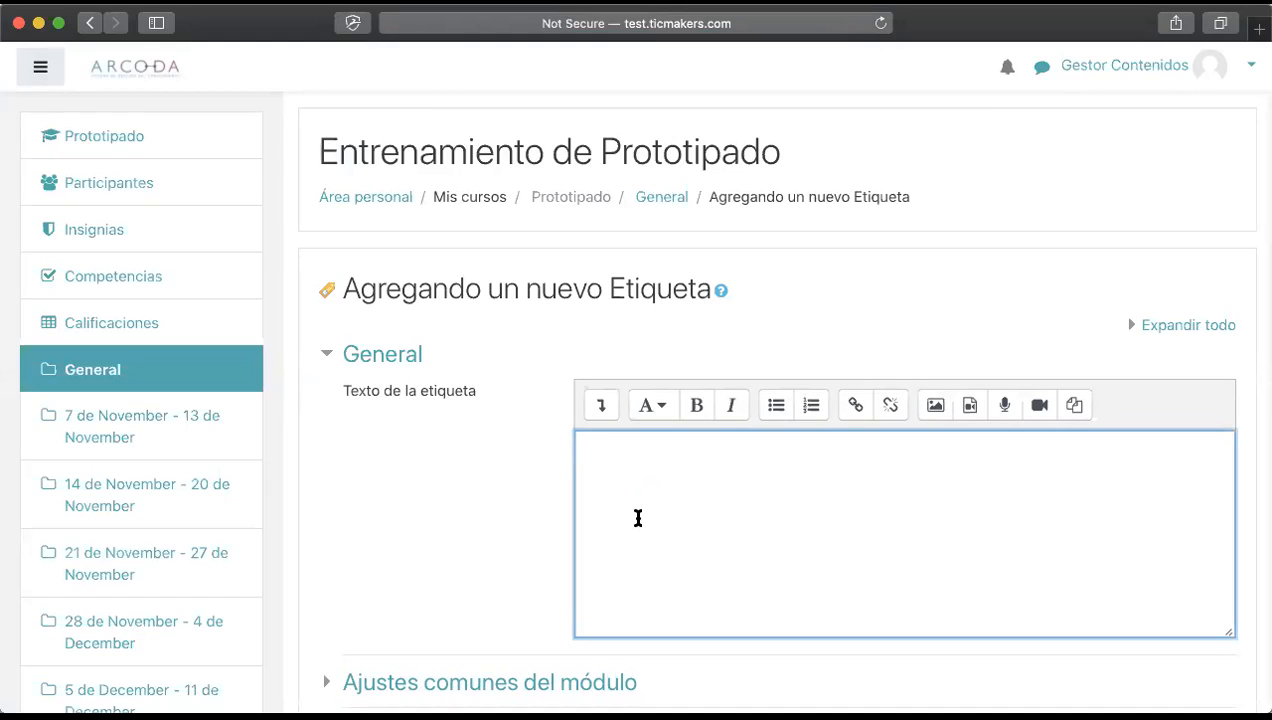
type("BlENBENI")
key("BackSpace")
key("BackSpace")
key("BackSpace")
key("BackSpace")
type("VENIDOS AL ")
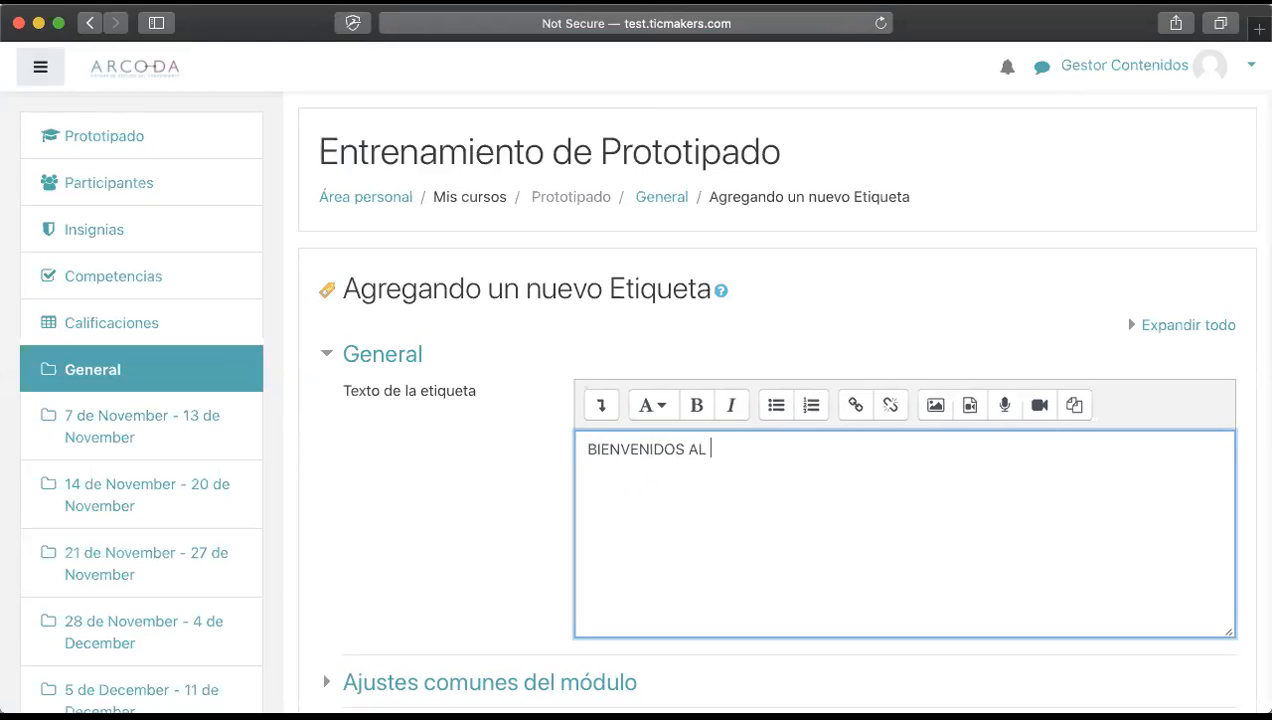
type("CURSO")
scroll(642, 540, "down", 1)
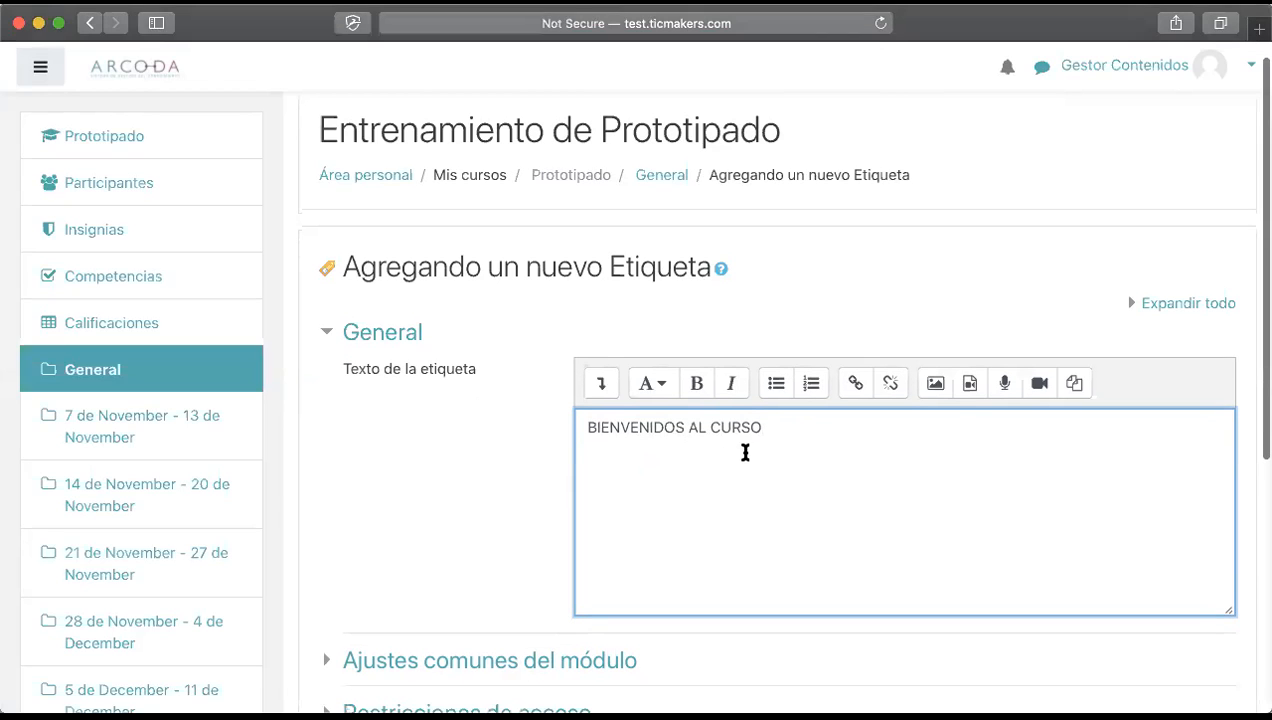
Expand the editor toolbar, view the text as HTML, then save and return to the course.
left_click(609, 398)
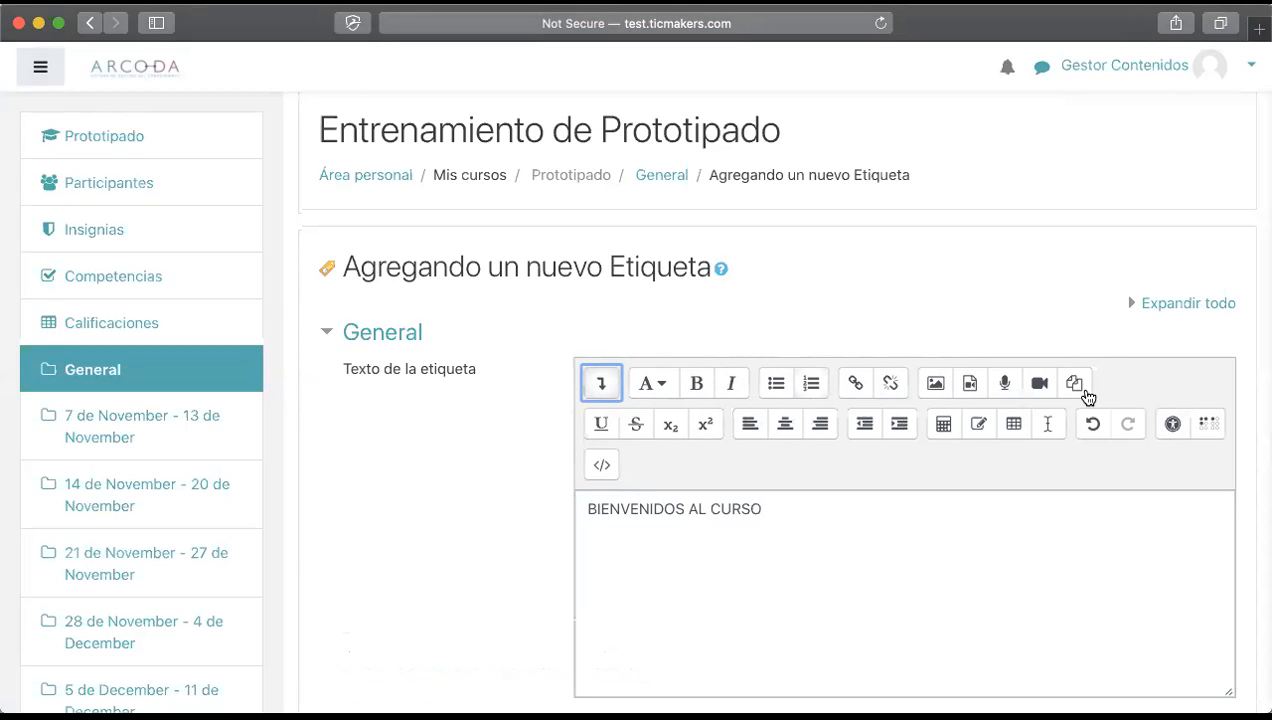
left_click(600, 474)
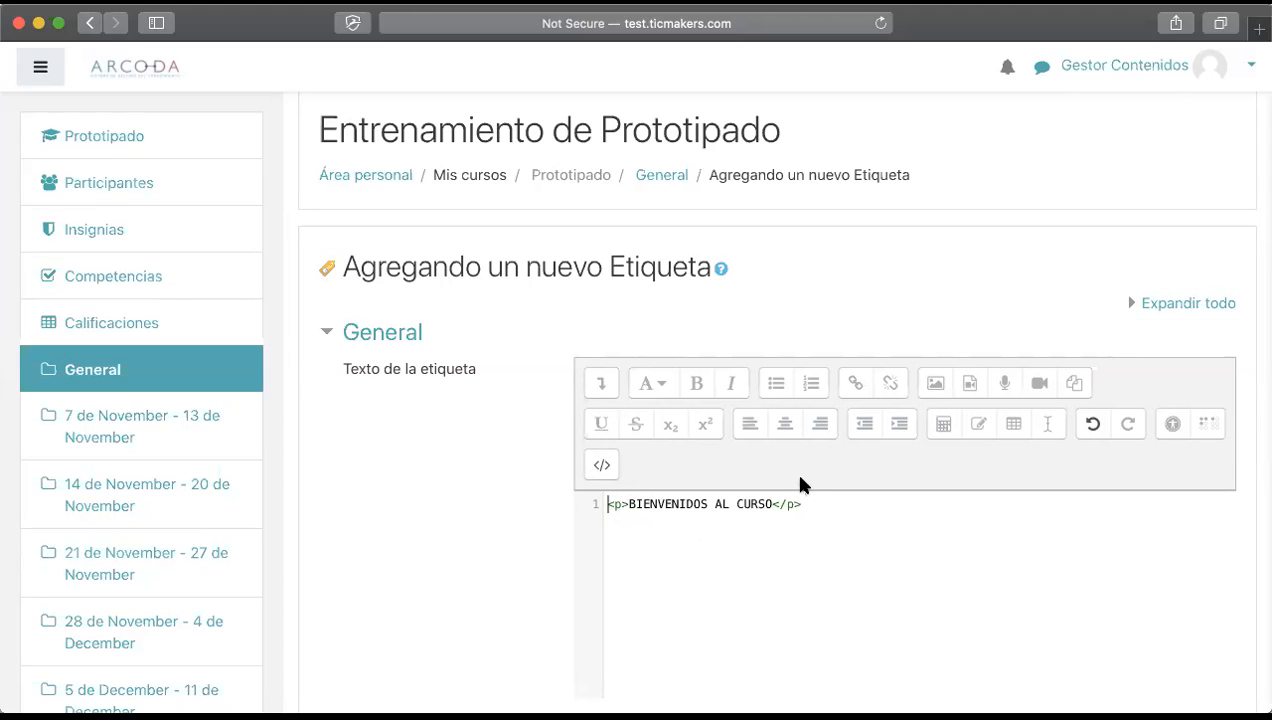
scroll(800, 485, "down", 5)
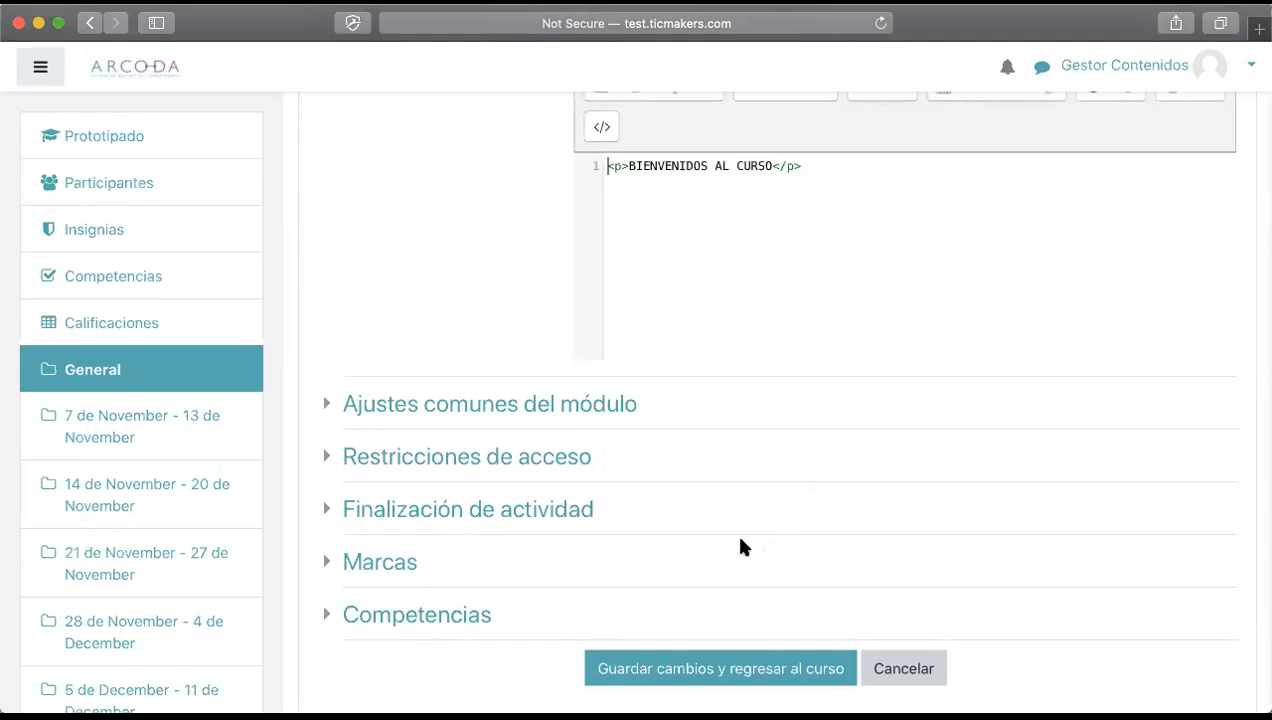
left_click(673, 667)
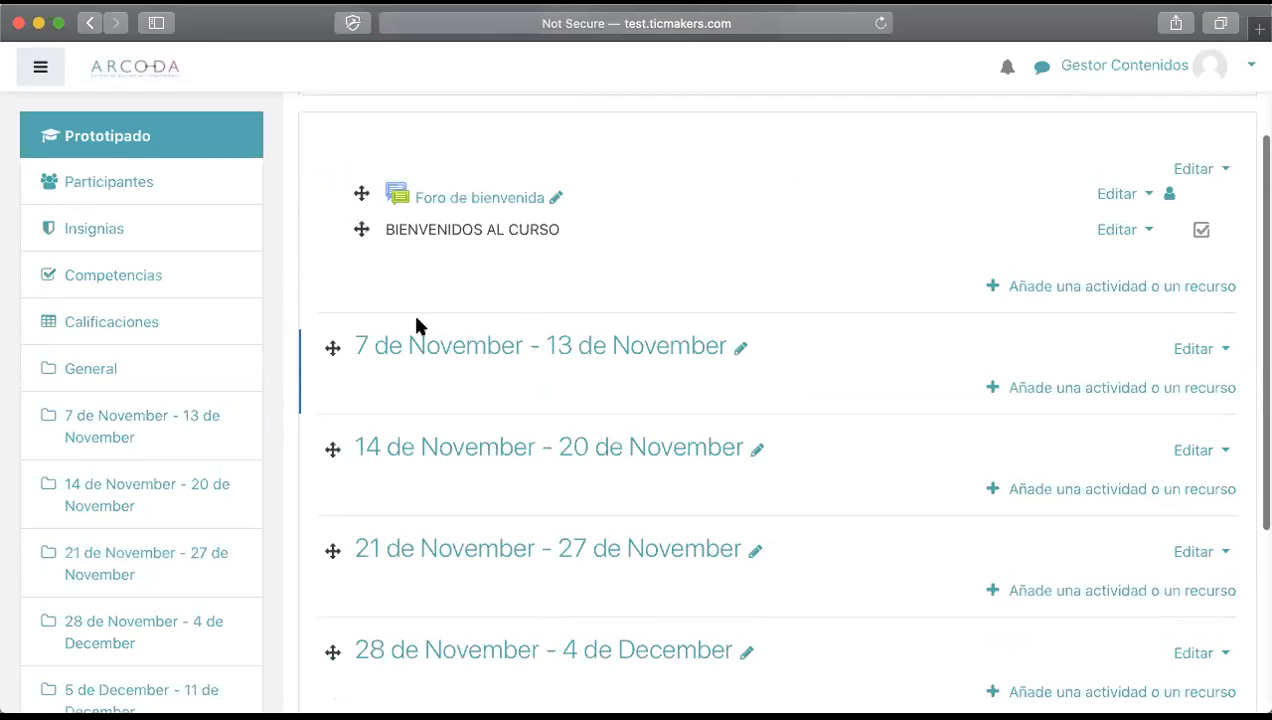
Move the BIENVENIDOS AL CURSO label above the Foro de bienvenida forum.
scroll(411, 310, "up", 1)
left_click_drag(361, 287, 356, 232)
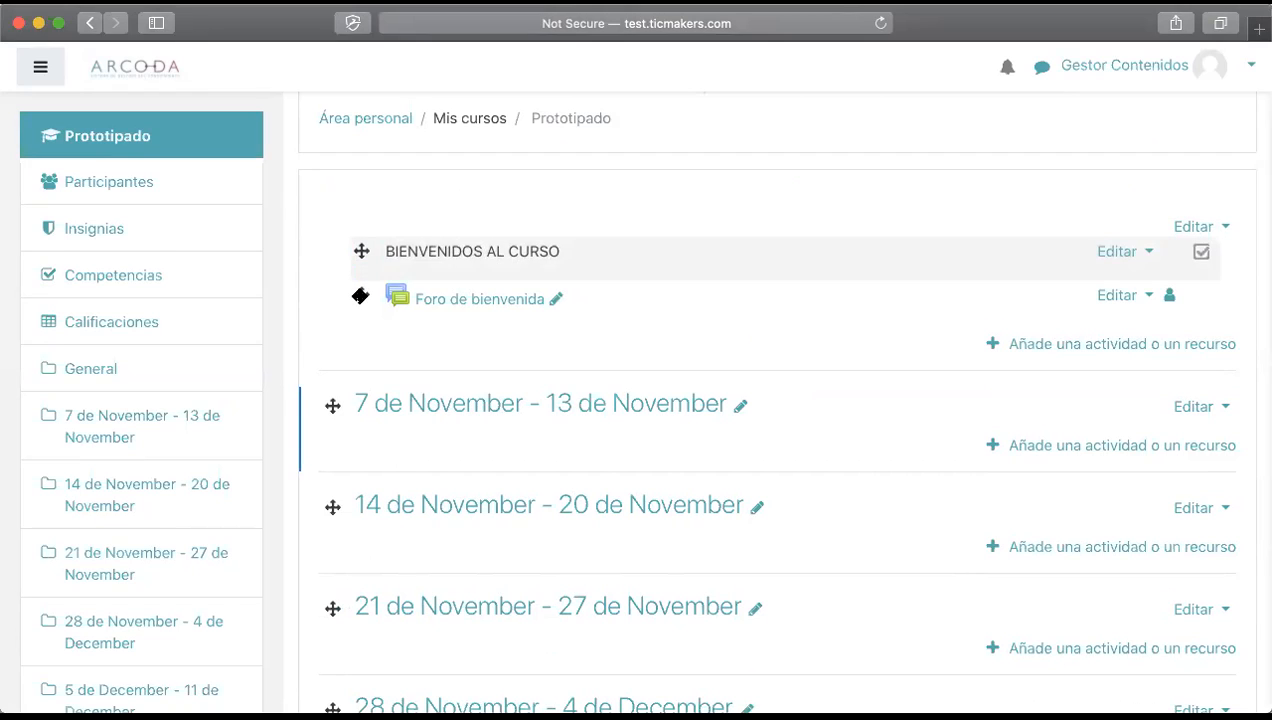
left_click_drag(360, 296, 361, 252)
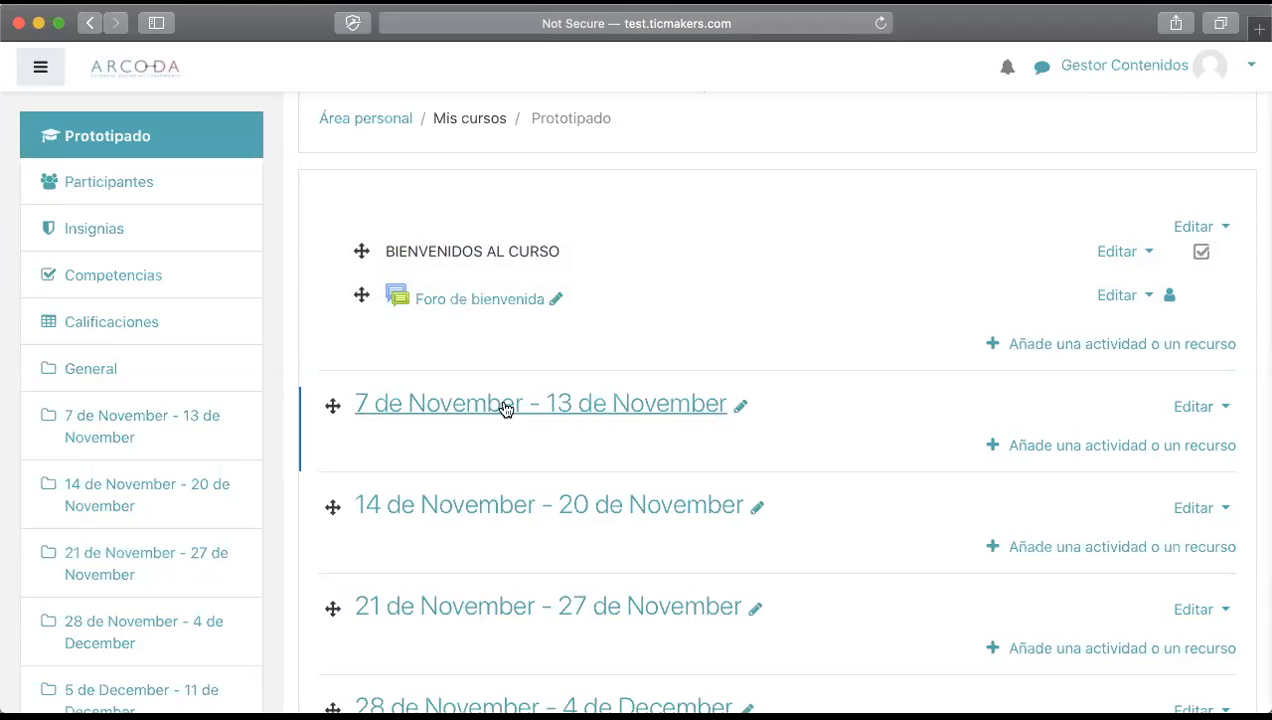
Rename the '7 de November - 13 de November' section to 'Módulo 1'.
left_click(742, 410)
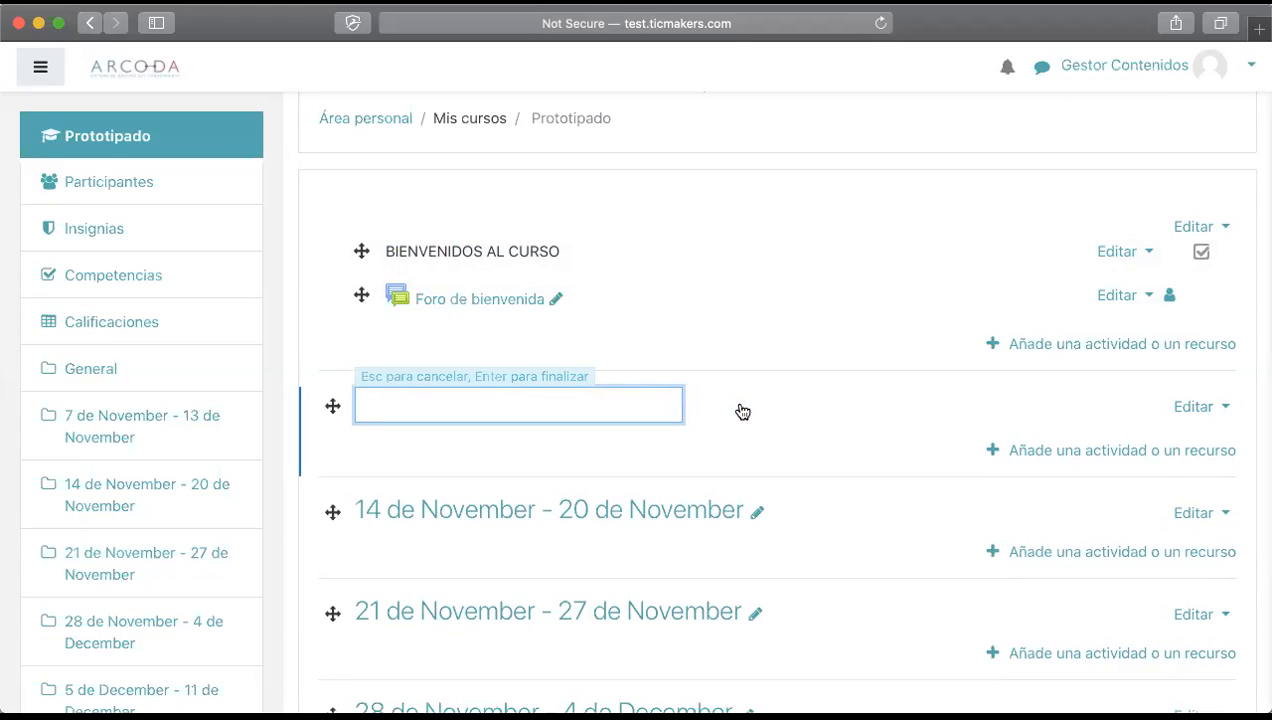
type("Módulo 1")
key("Return")
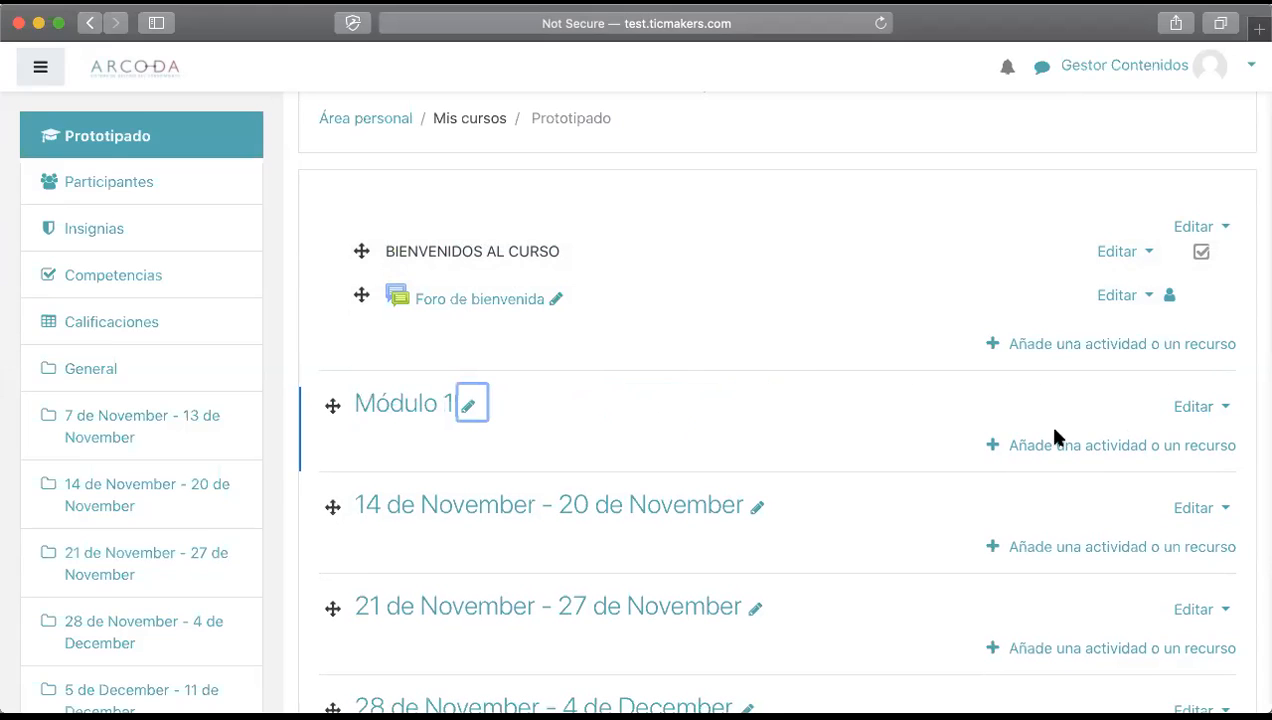
Add a Carpeta (folder) resource to Módulo 1.
left_click(1095, 442)
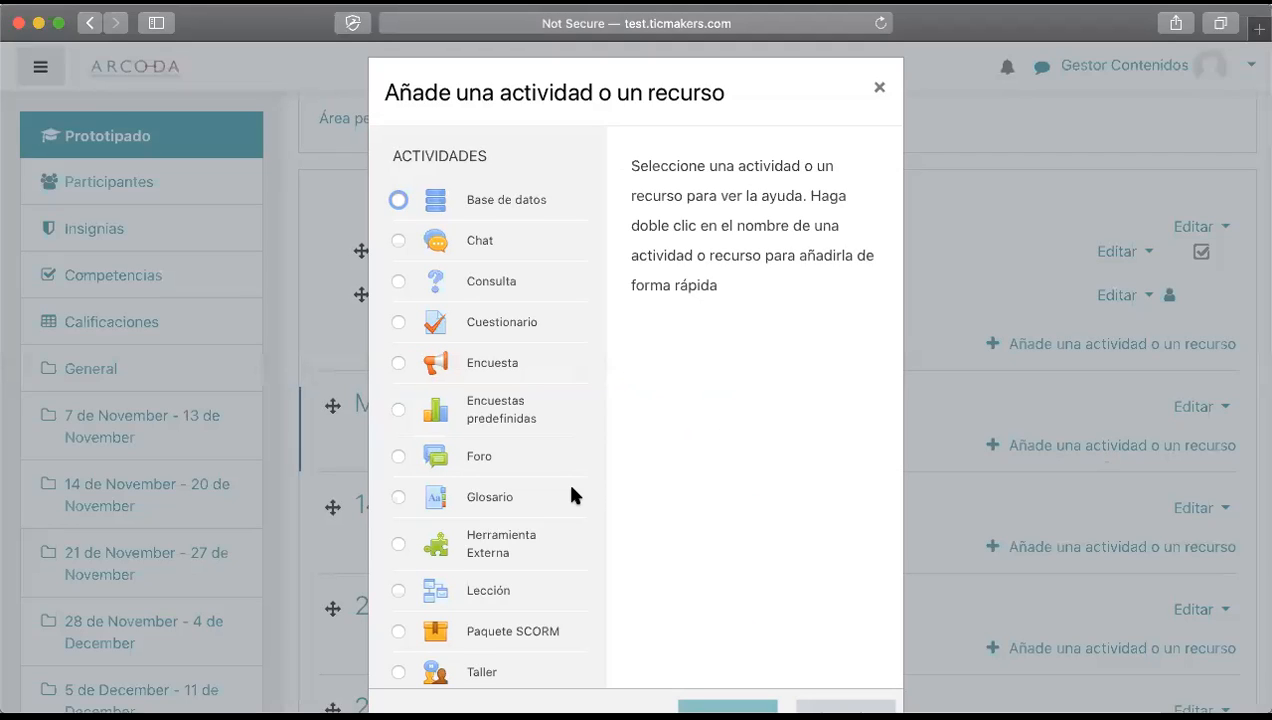
scroll(568, 489, "down", 5)
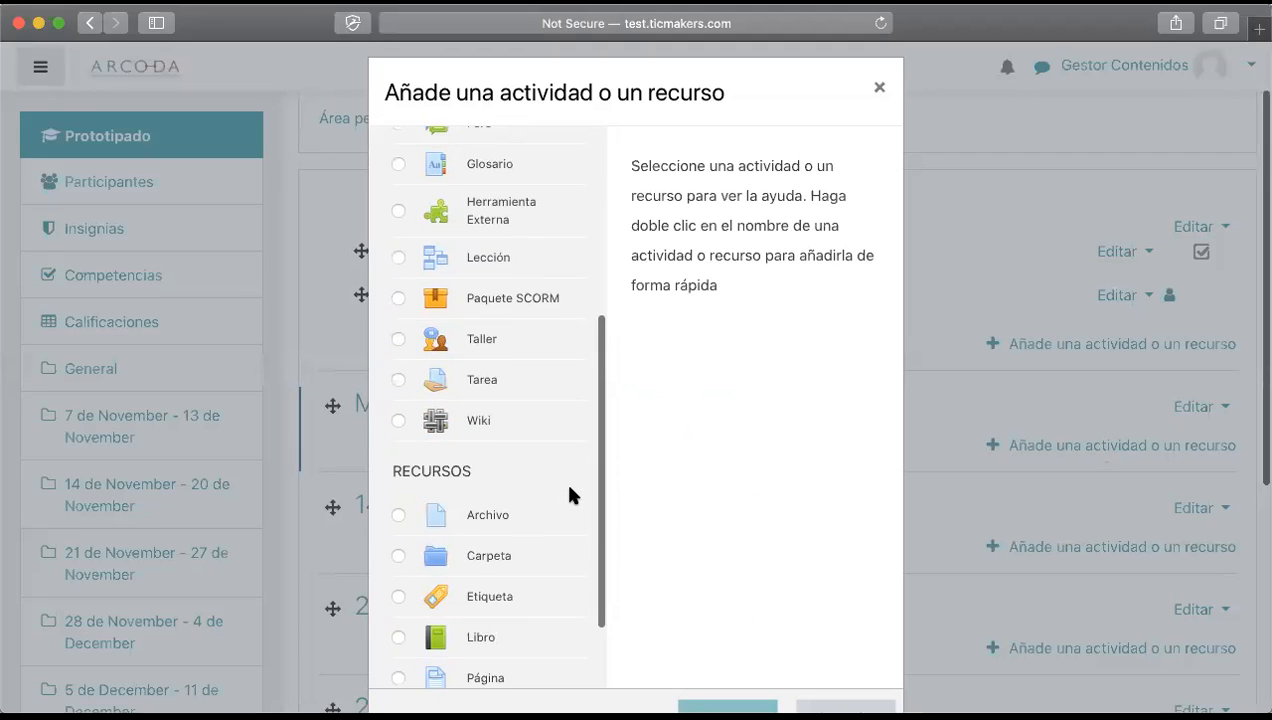
left_click(398, 556)
scroll(696, 598, "down", 1)
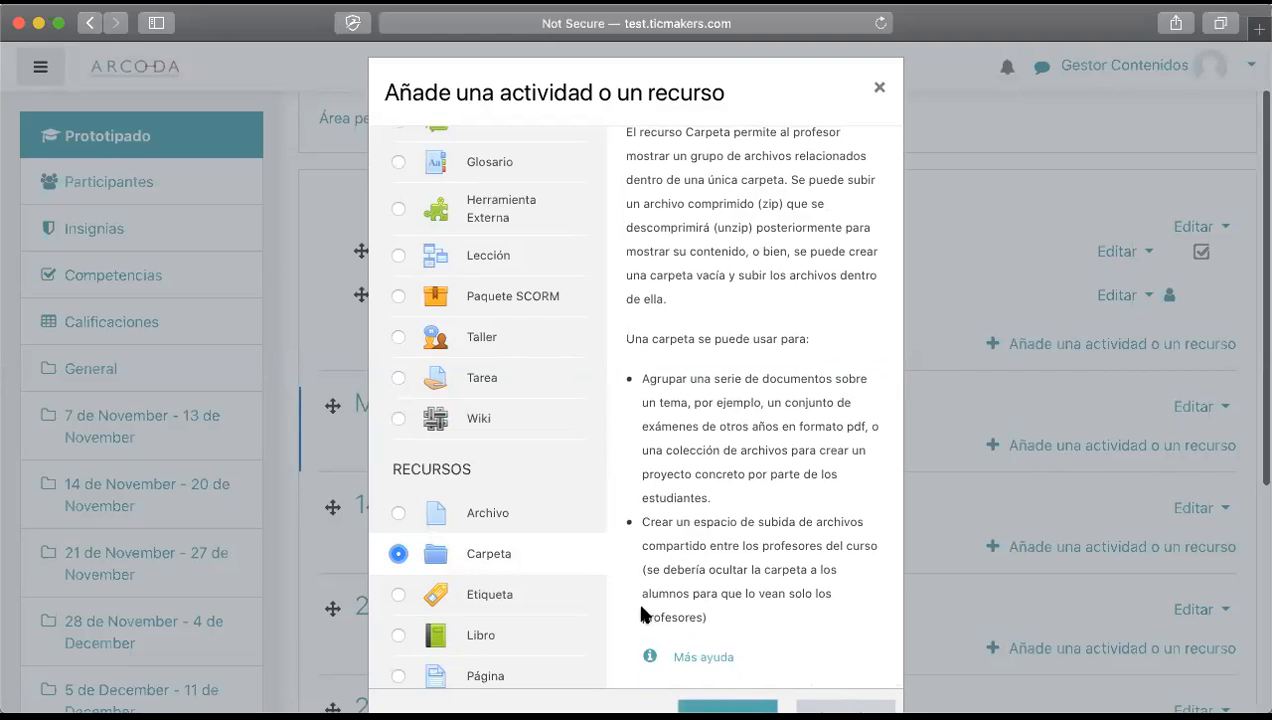
left_click(690, 706)
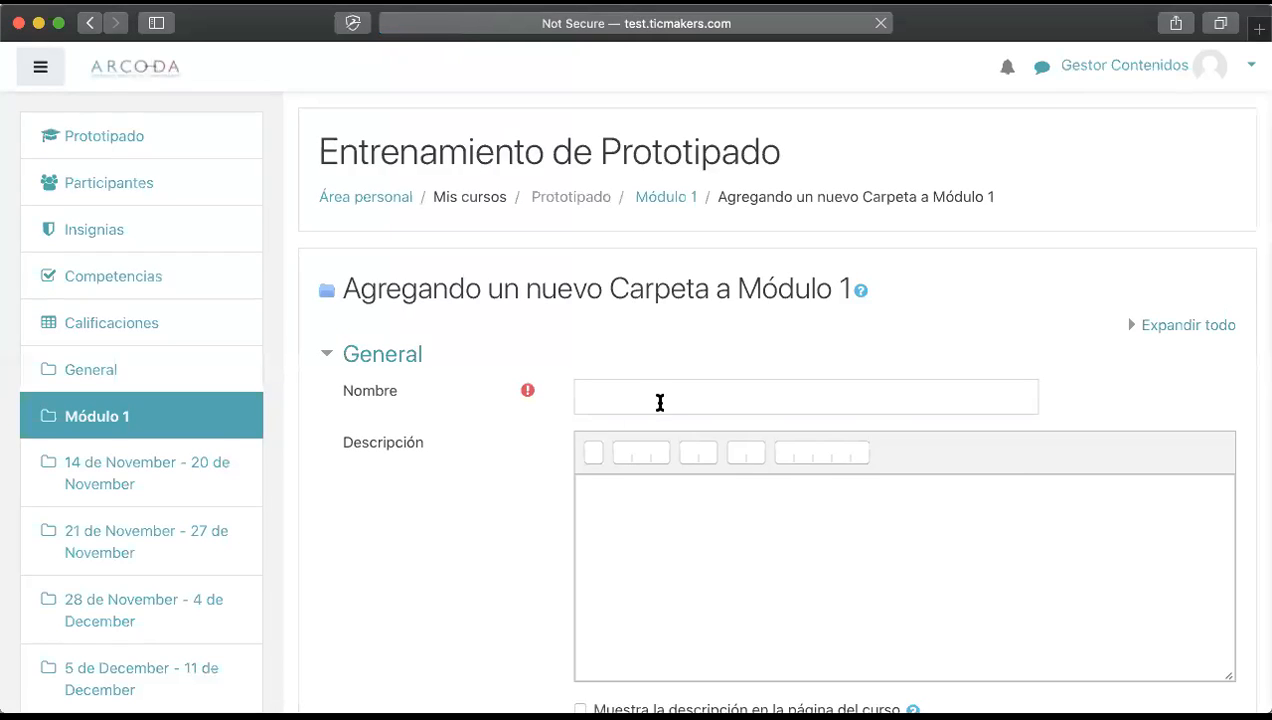
Name the folder 'Lecturas del módulo' and enter placeholder description text.
left_click(668, 397)
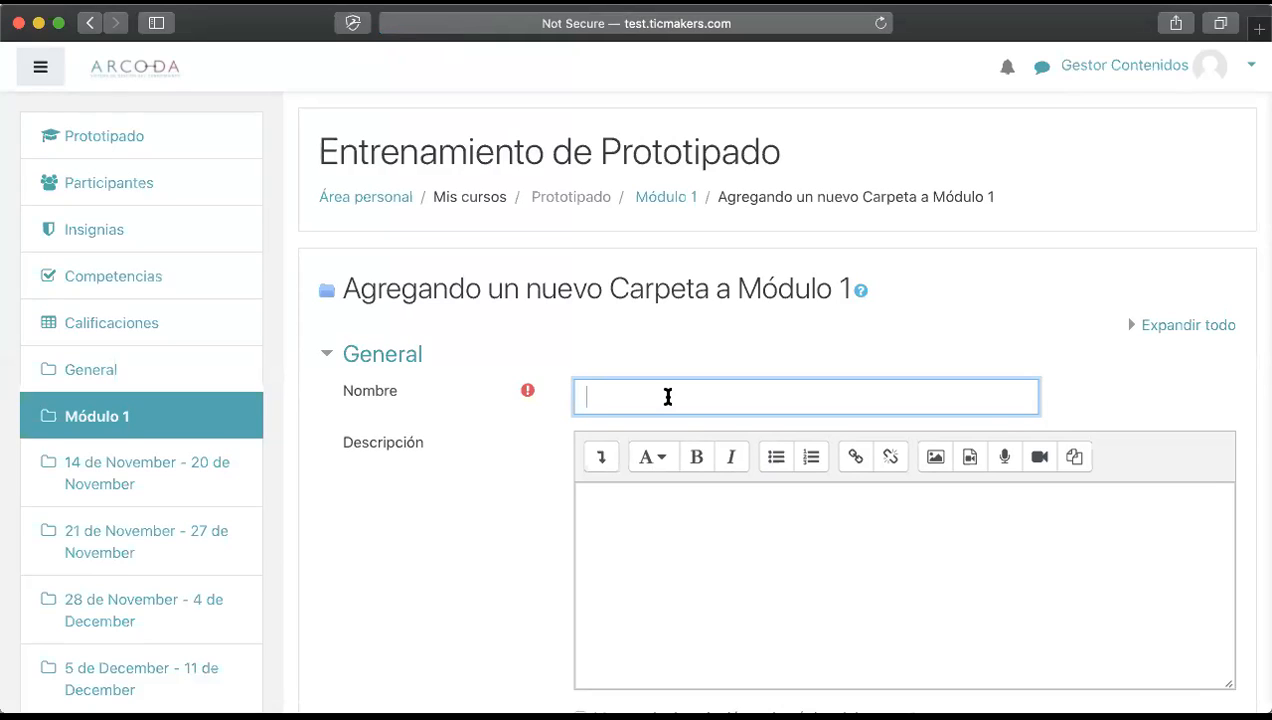
type("Lecturas del módulo")
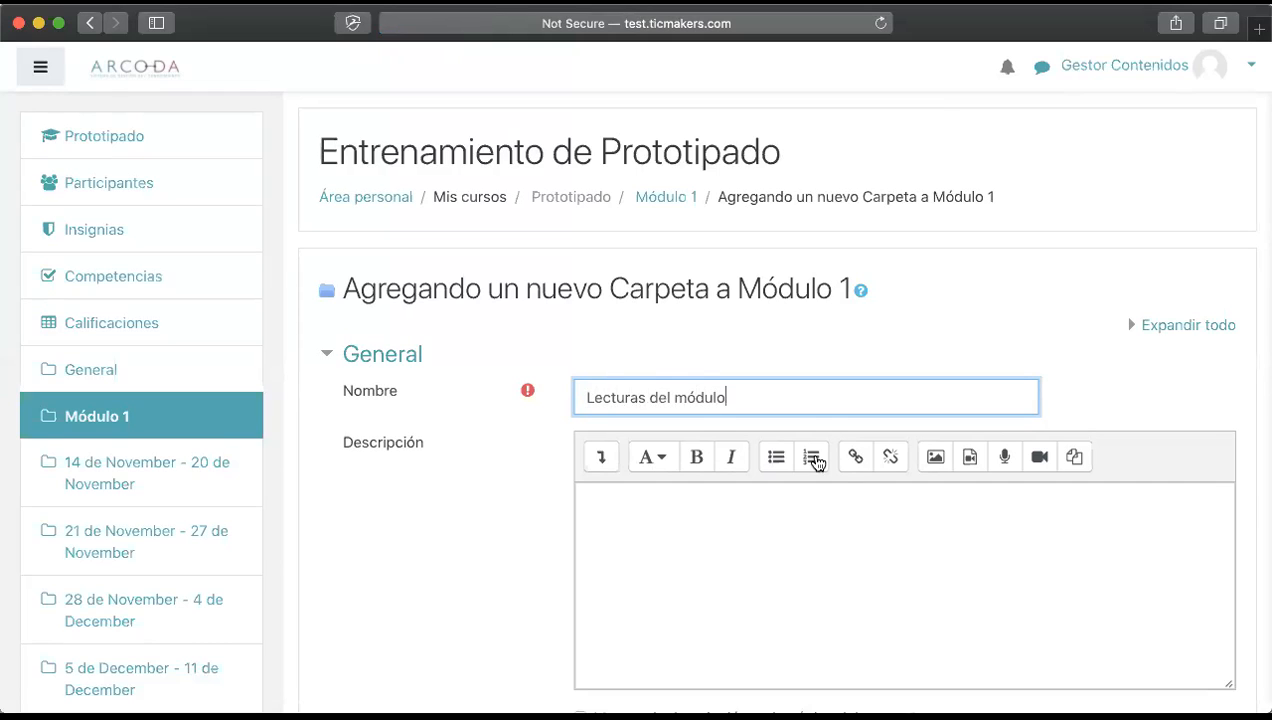
scroll(837, 461, "down", 3)
left_click(672, 418)
type("asdfadfadfas")
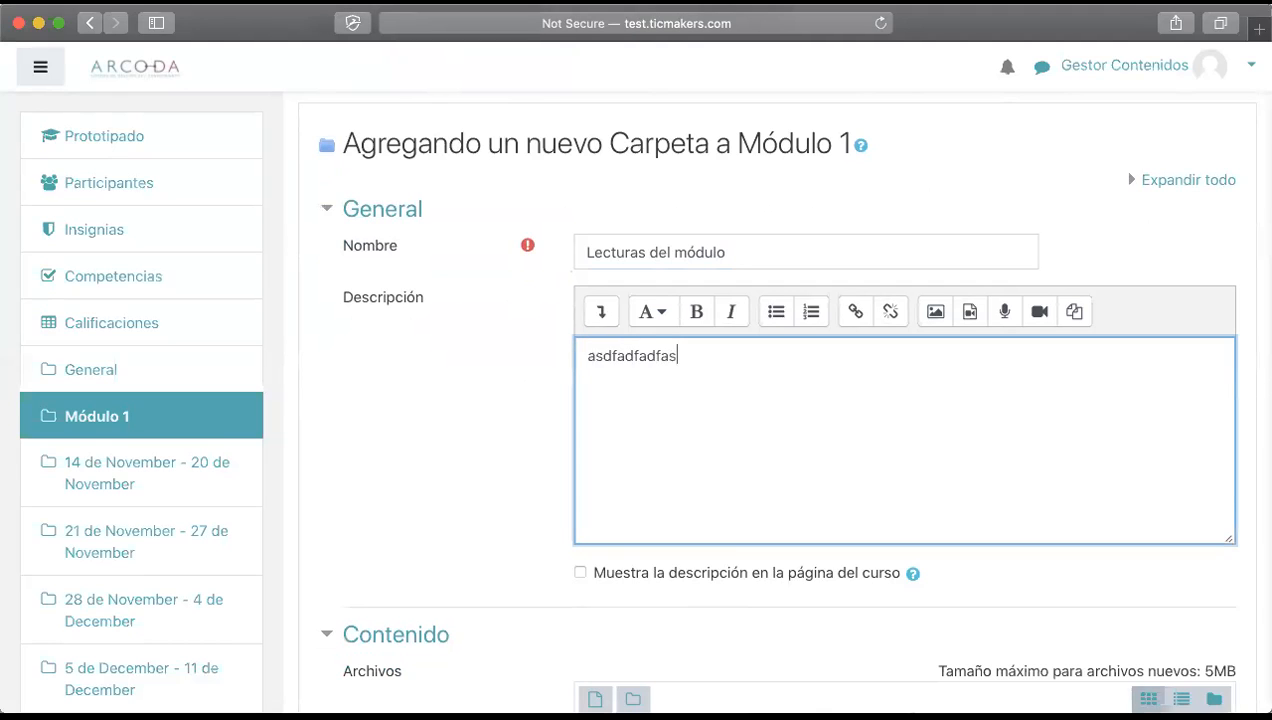
scroll(672, 418, "down", 1)
scroll(590, 400, "down", 7)
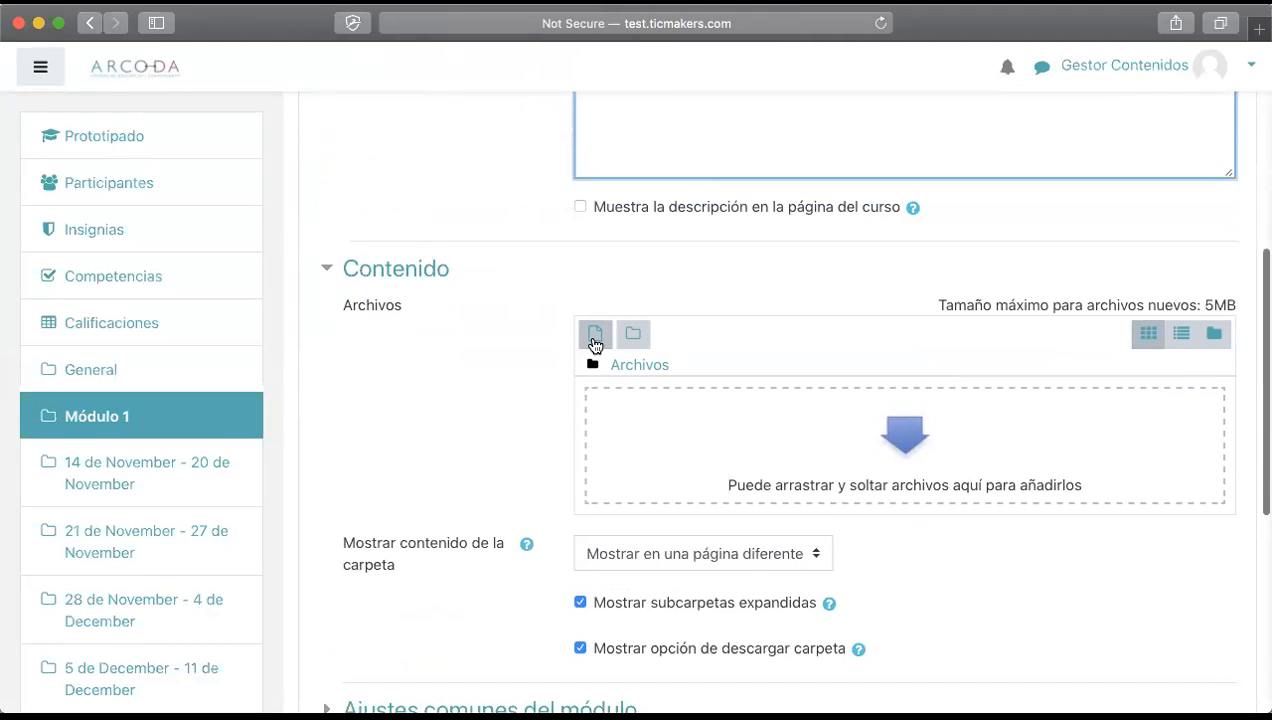
left_click(594, 343)
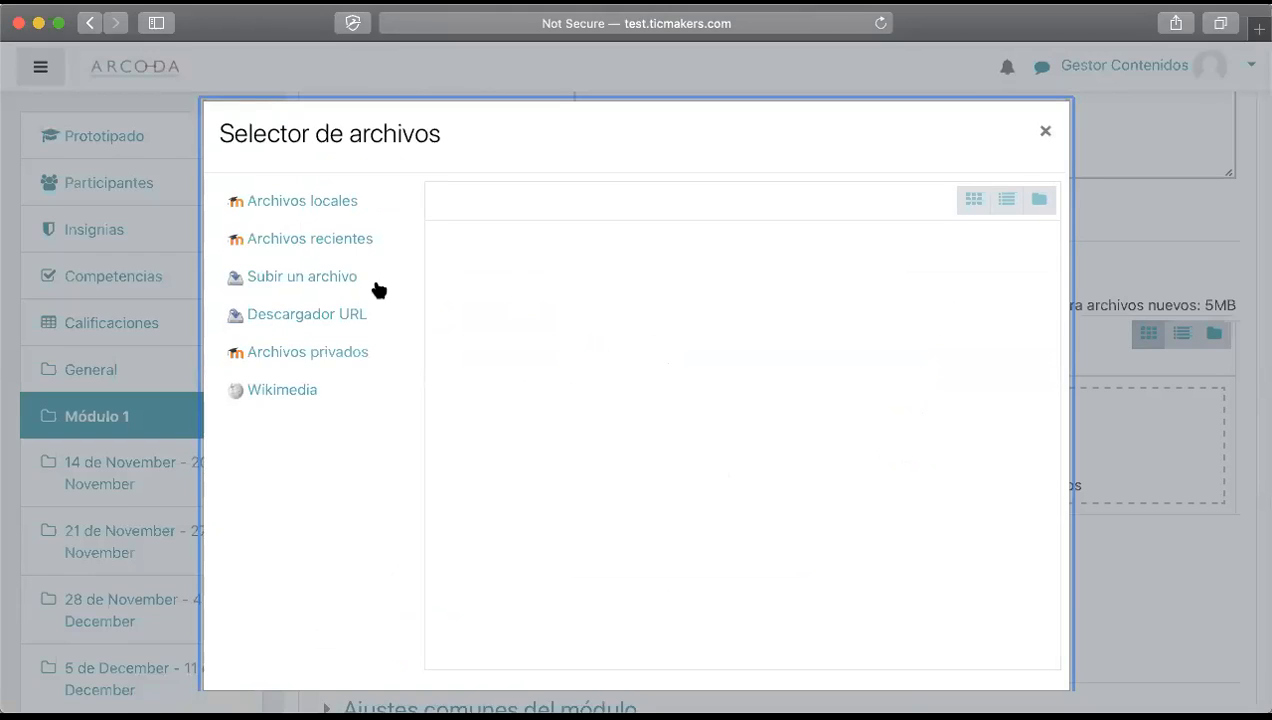
left_click(303, 280)
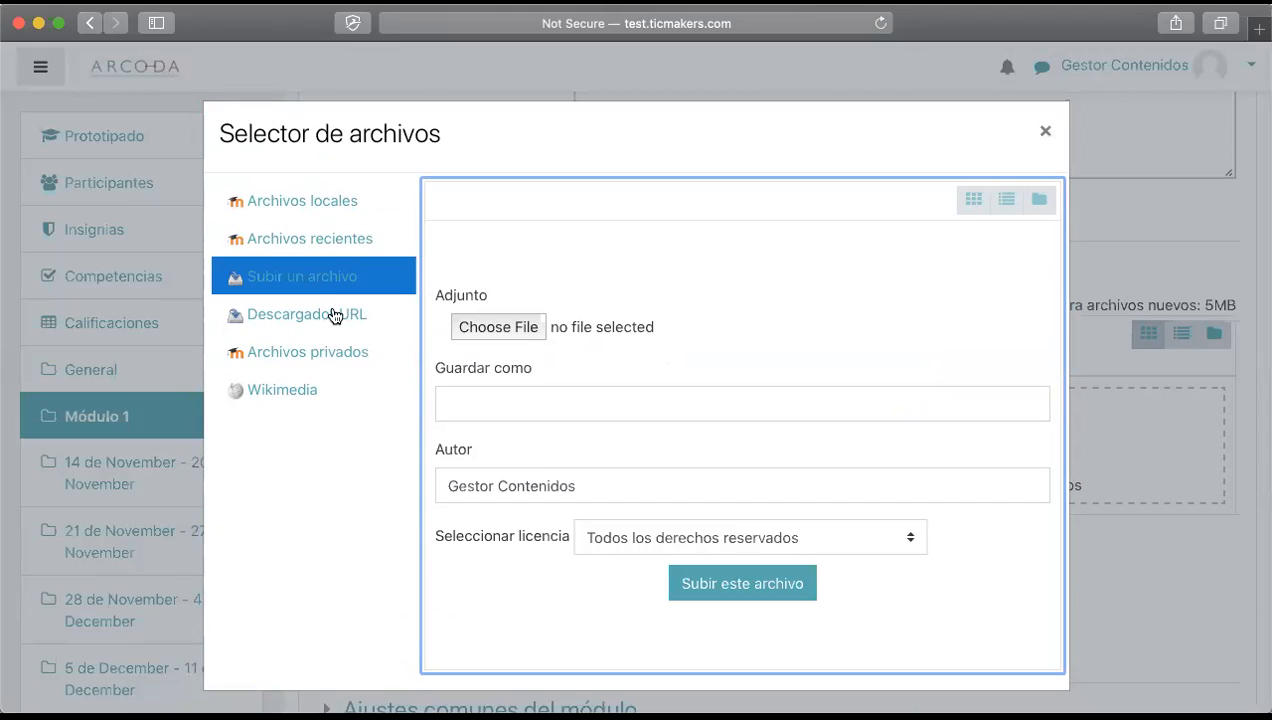
left_click(1045, 132)
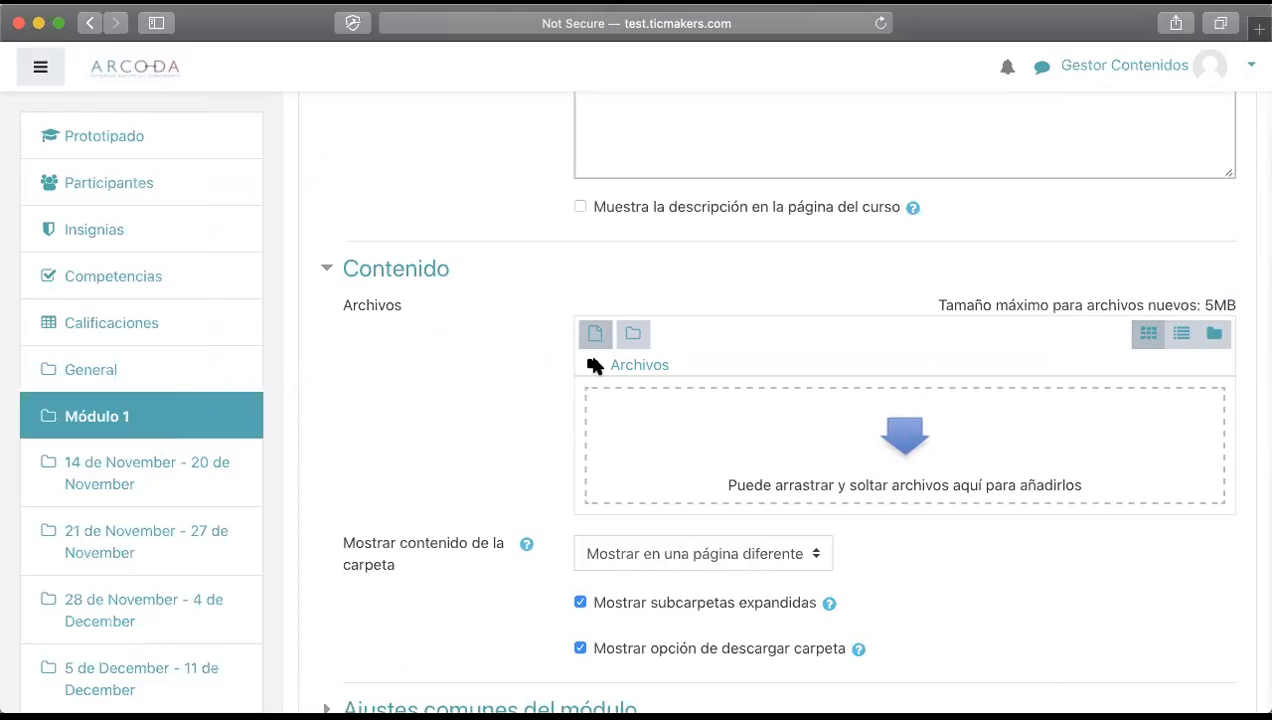
Expand common module settings and access restrictions, keeping 'Mostrar en la página del curso' and no restrictions.
scroll(588, 405, "down", 5)
scroll(588, 406, "down", 2)
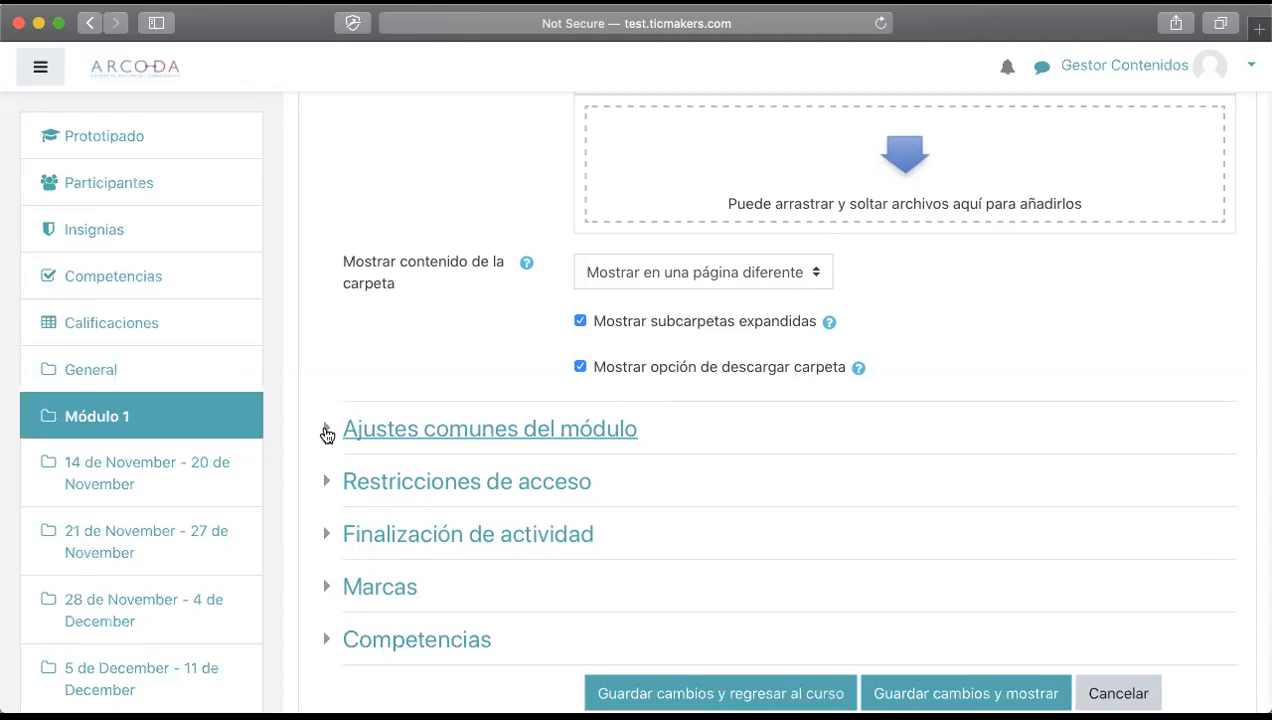
left_click(327, 434)
scroll(330, 520, "down", 1)
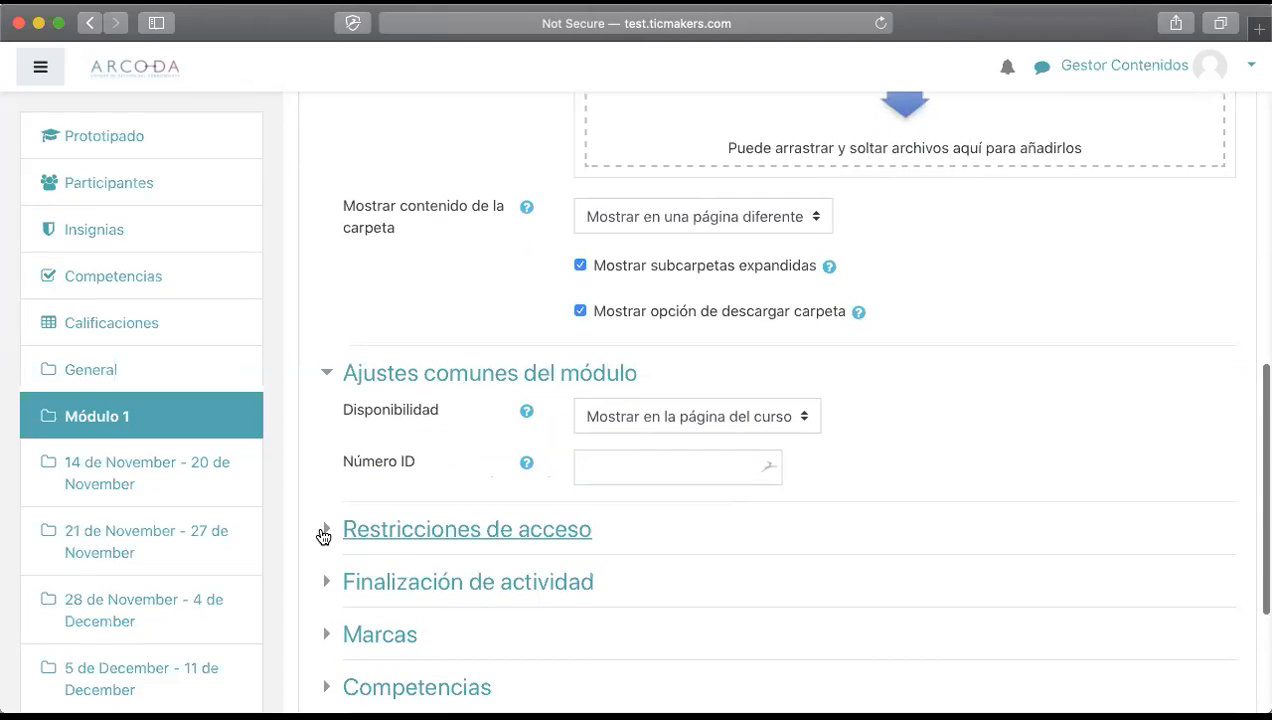
left_click(323, 535)
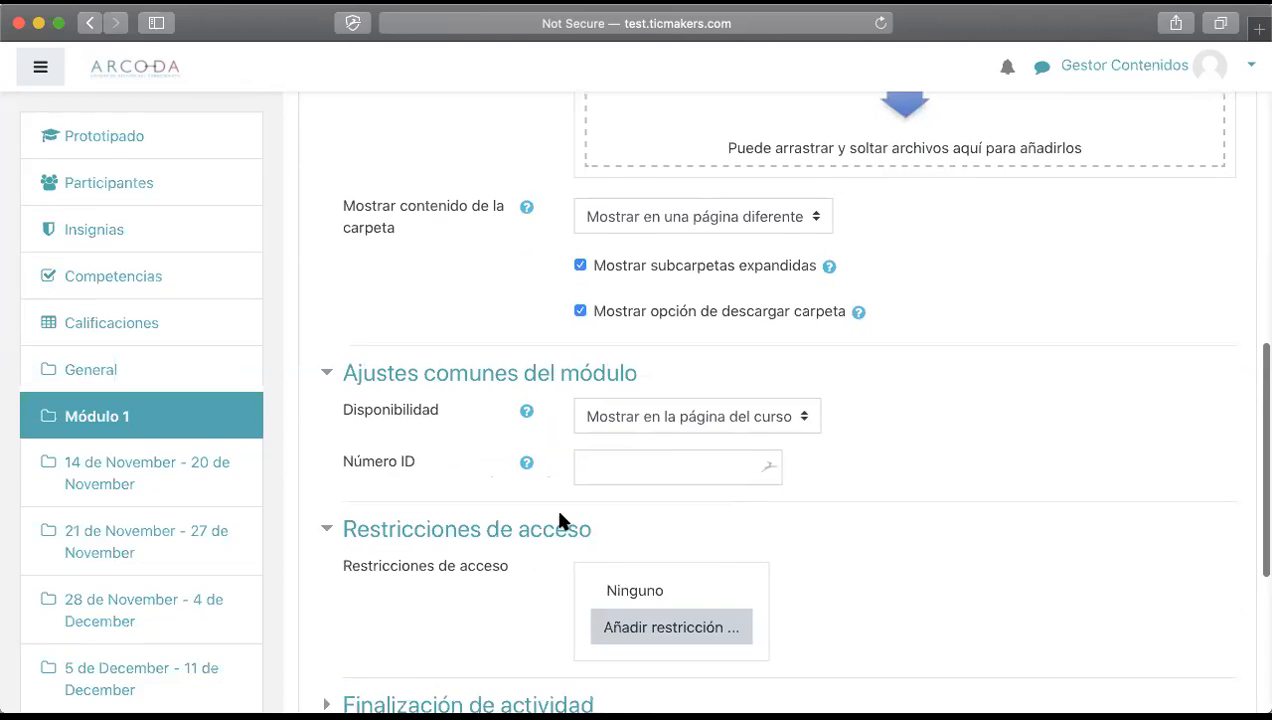
scroll(558, 520, "down", 2)
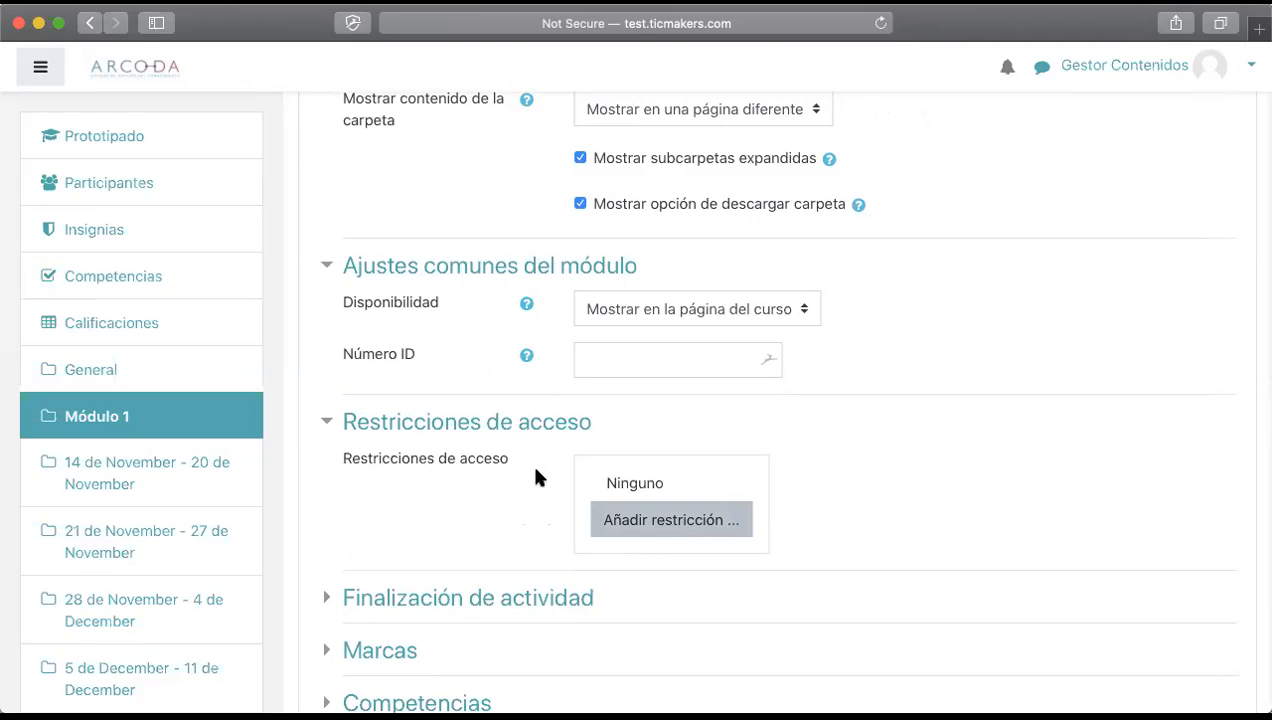
scroll(330, 465, "down", 3)
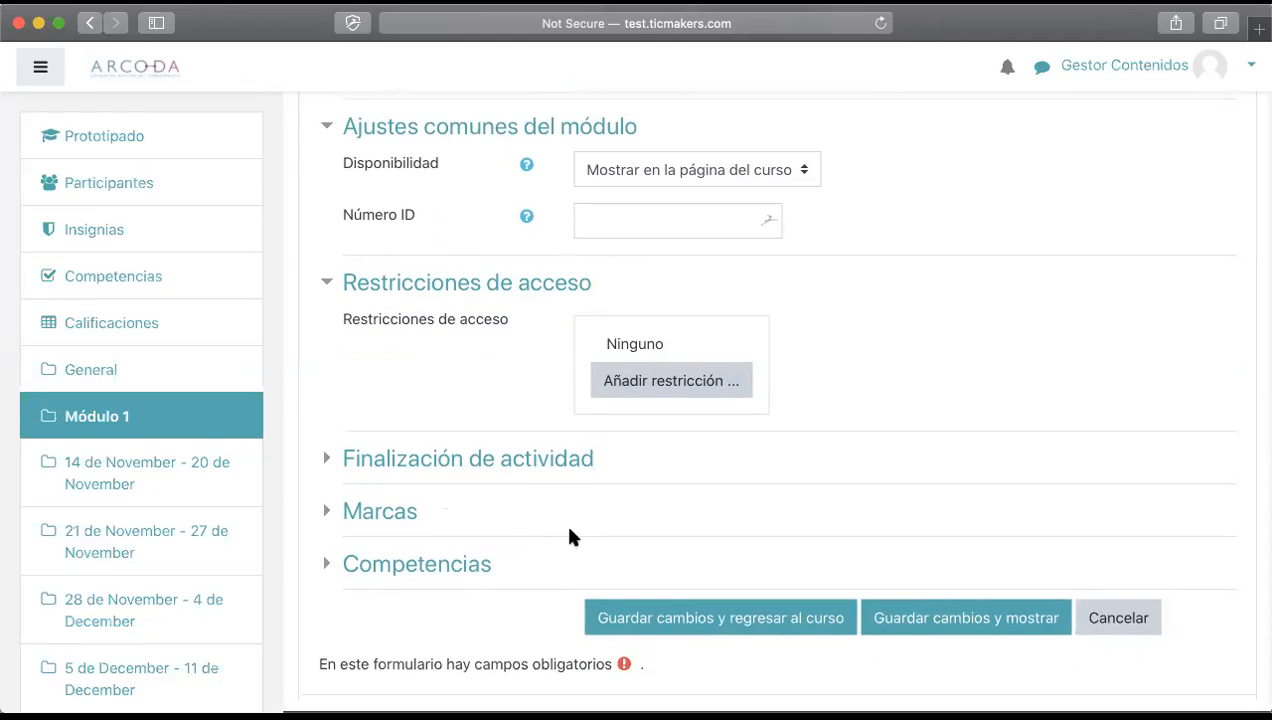
Save the Lecturas del módulo folder and scroll back up to Módulo 1.
left_click(746, 617)
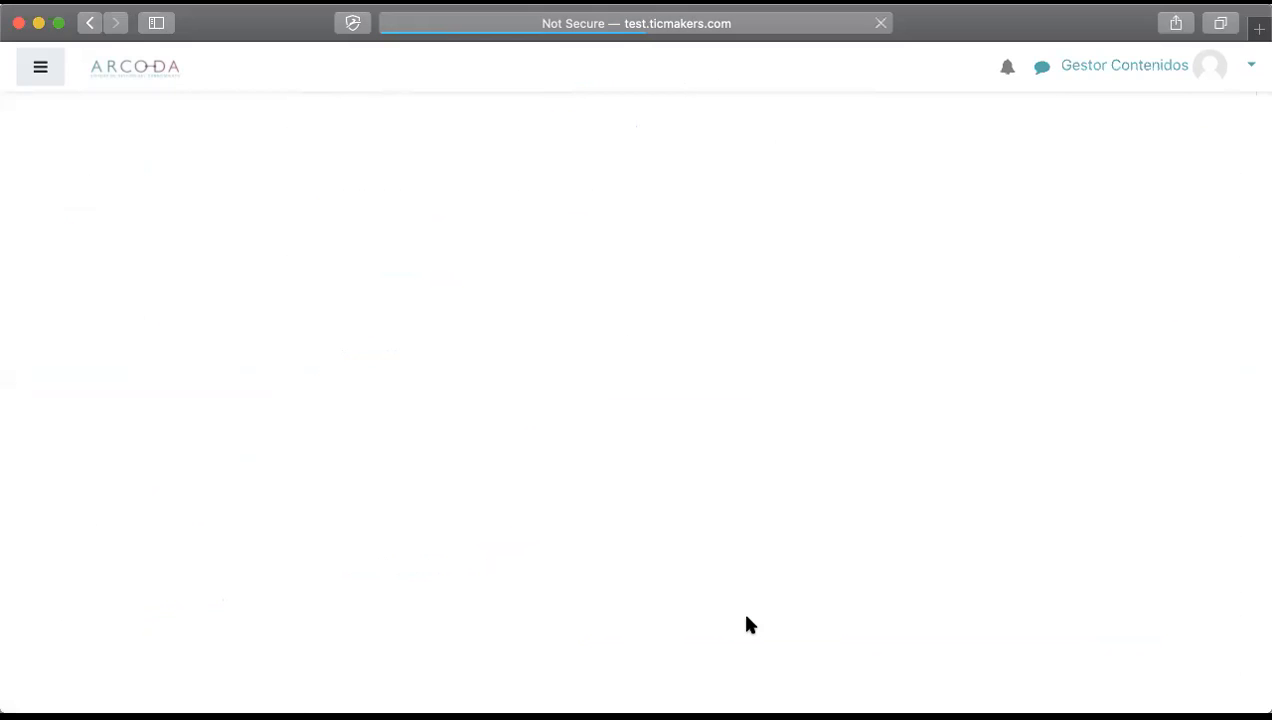
scroll(746, 625, "up", 3)
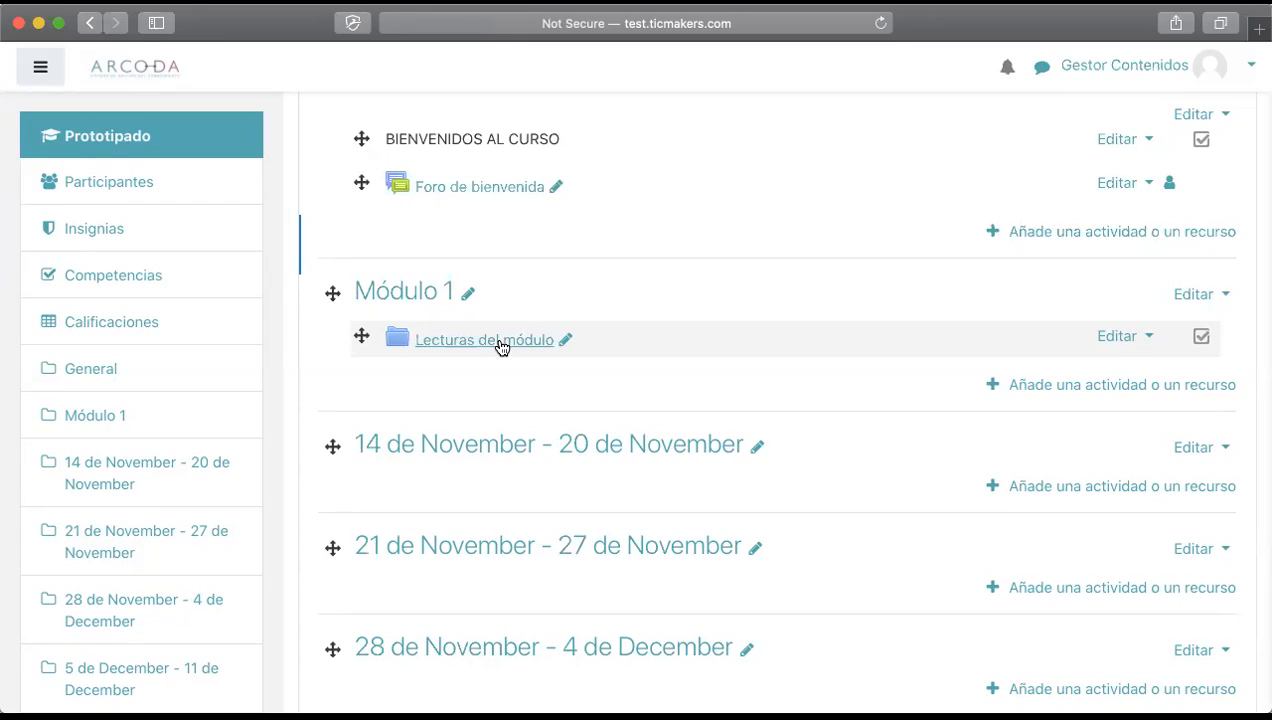
Choose Tarea in Módulo 1's activity chooser and add it.
left_click(1130, 389)
scroll(472, 449, "down", 2)
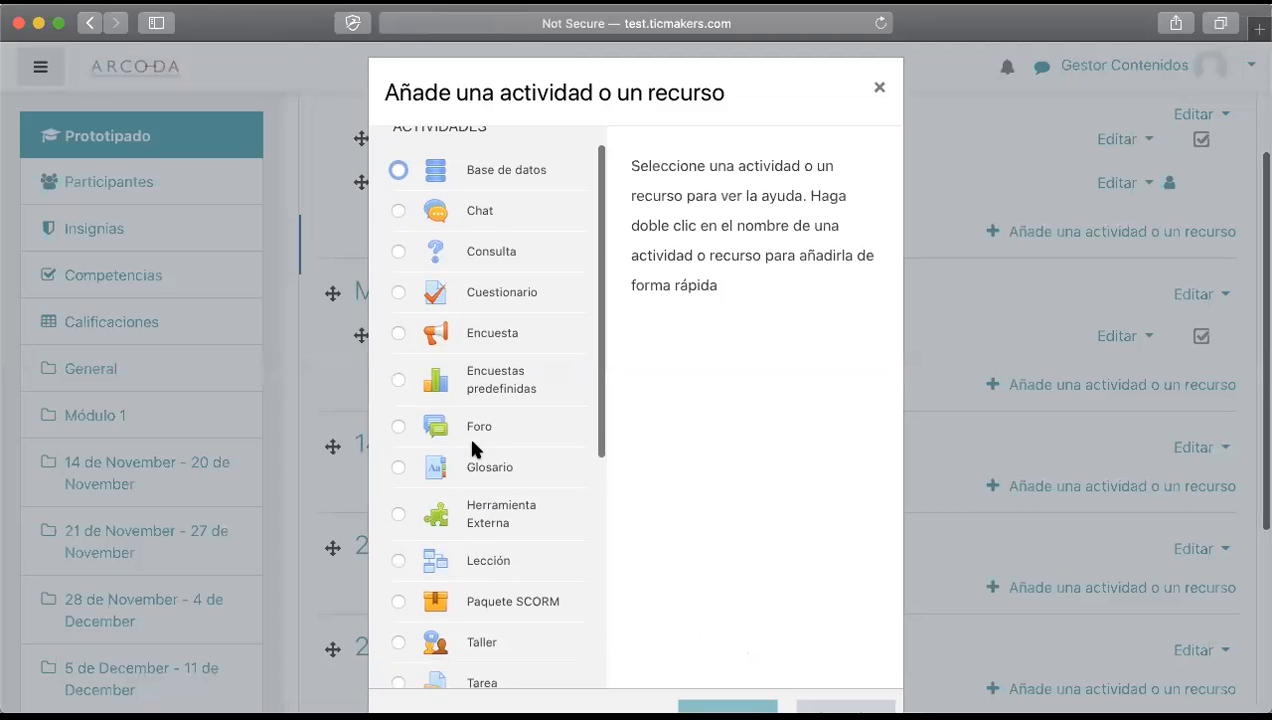
scroll(472, 442, "down", 2)
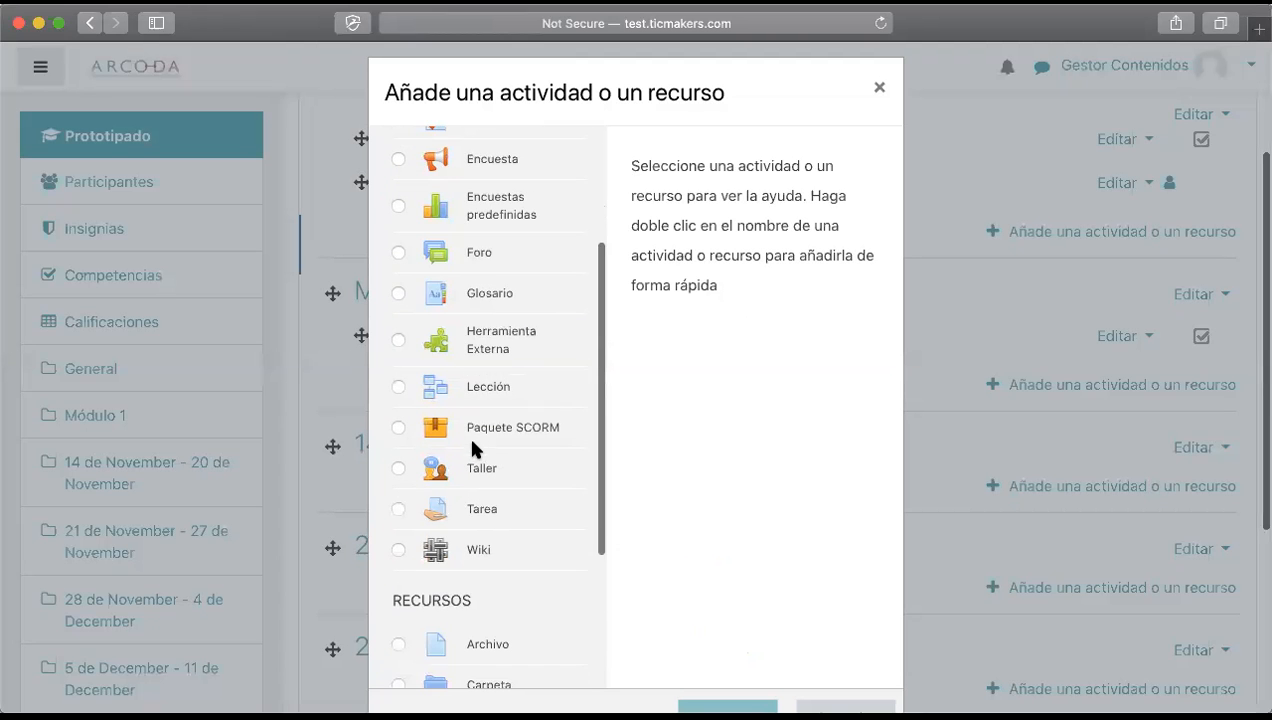
left_click(398, 509)
scroll(739, 516, "down", 2)
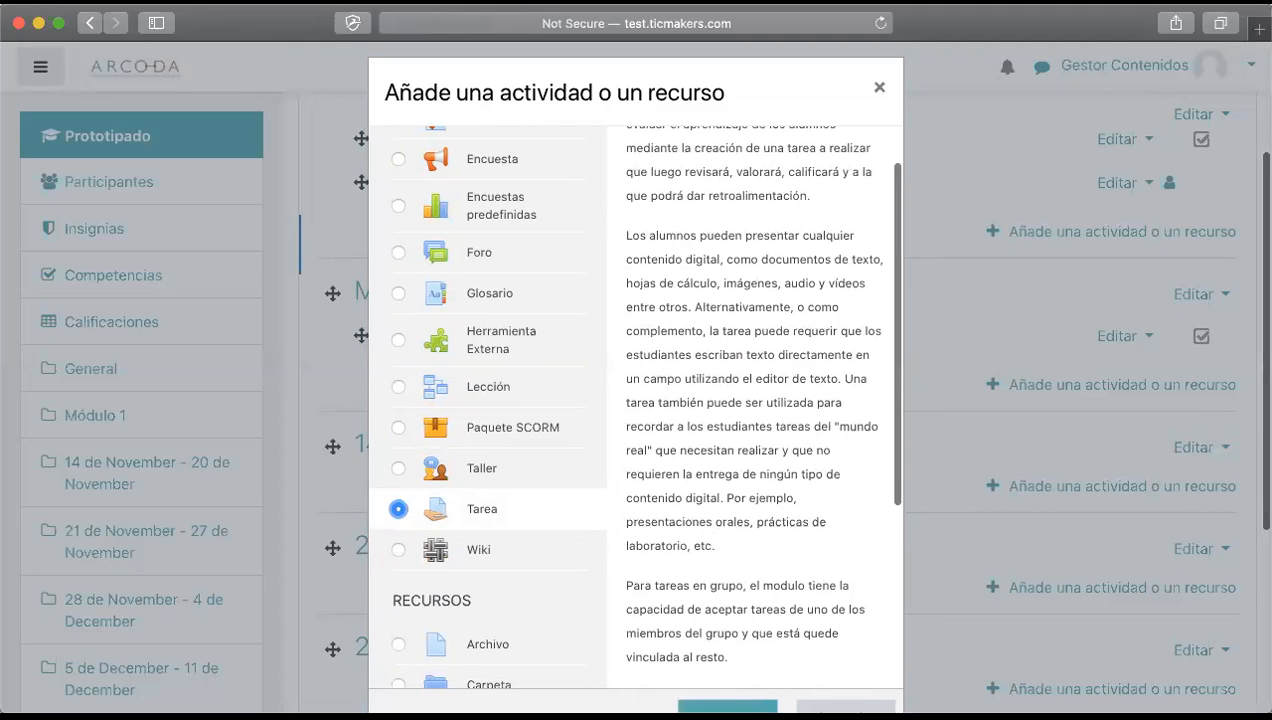
left_click(728, 706)
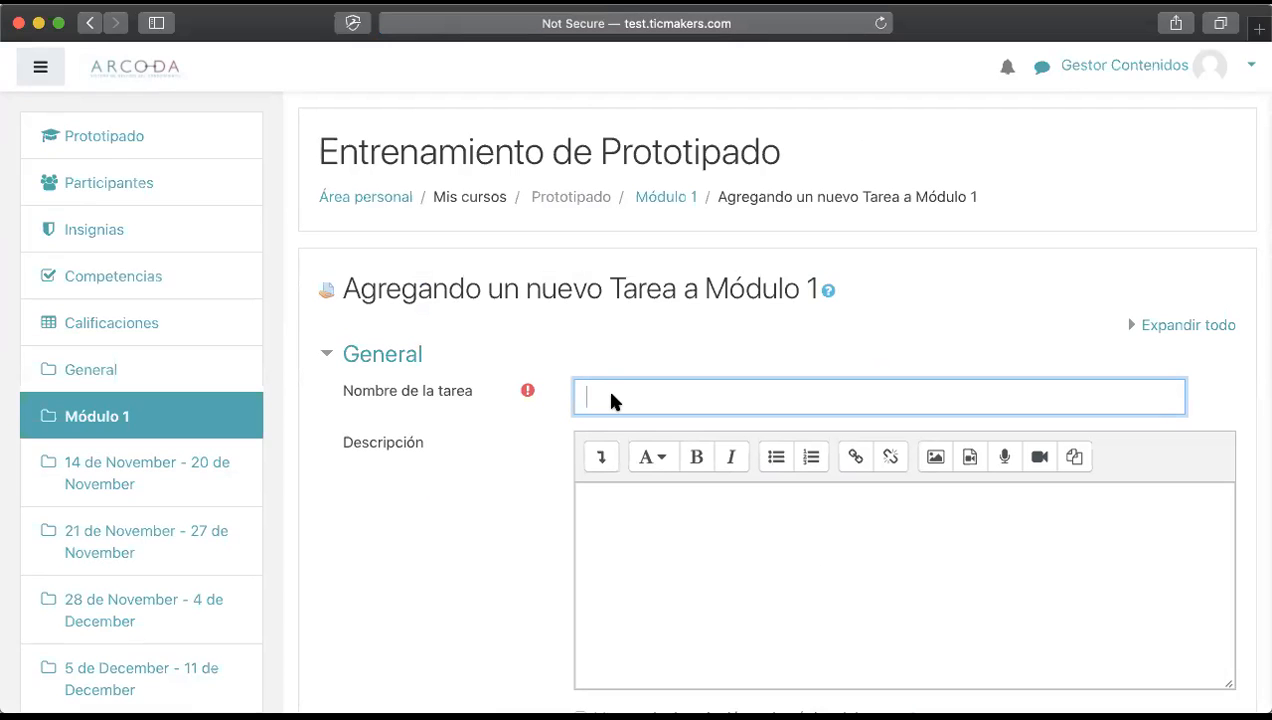
Name the assignment 'Publicación ensayo'.
type("Publica")
key("BackSpace")
key("BackSpace")
key("BackSpace")
key("BackSpace")
type("blicación ensayo")
Write the description requiring APA norms, stipulated dates and uploaded files under 5MB.
left_click(684, 512)
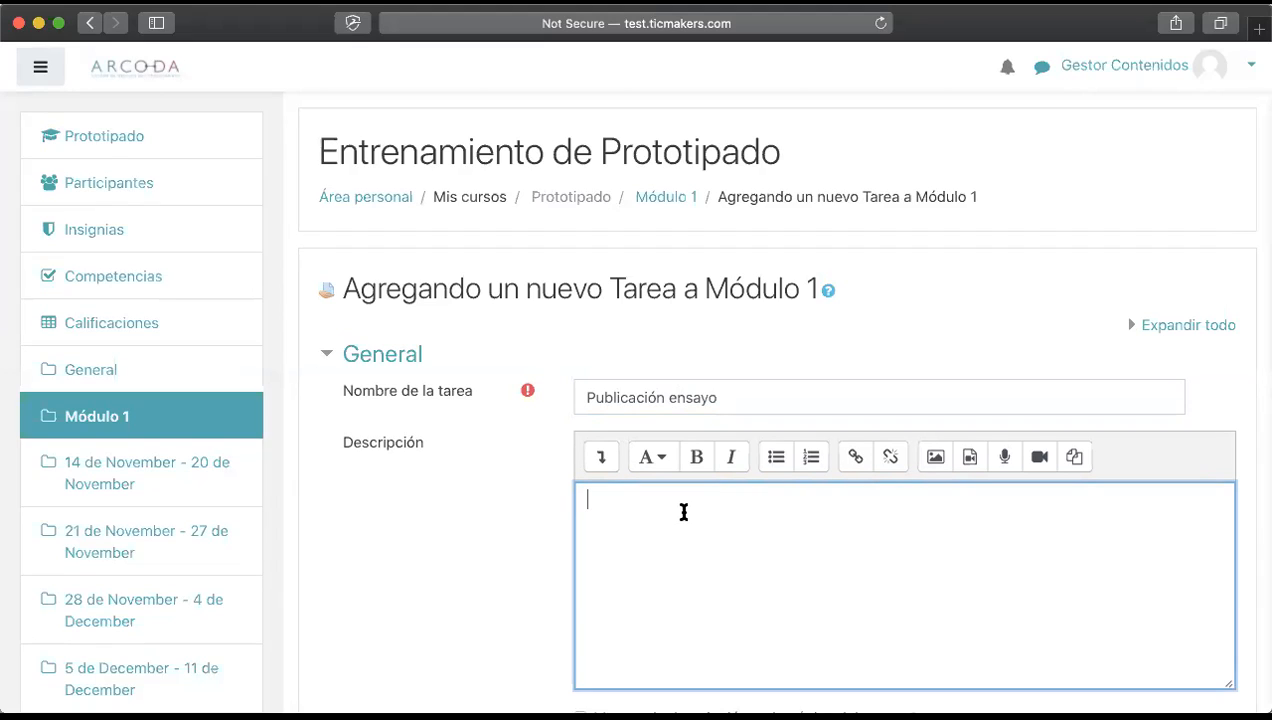
type("El ensayo debe cumplir")
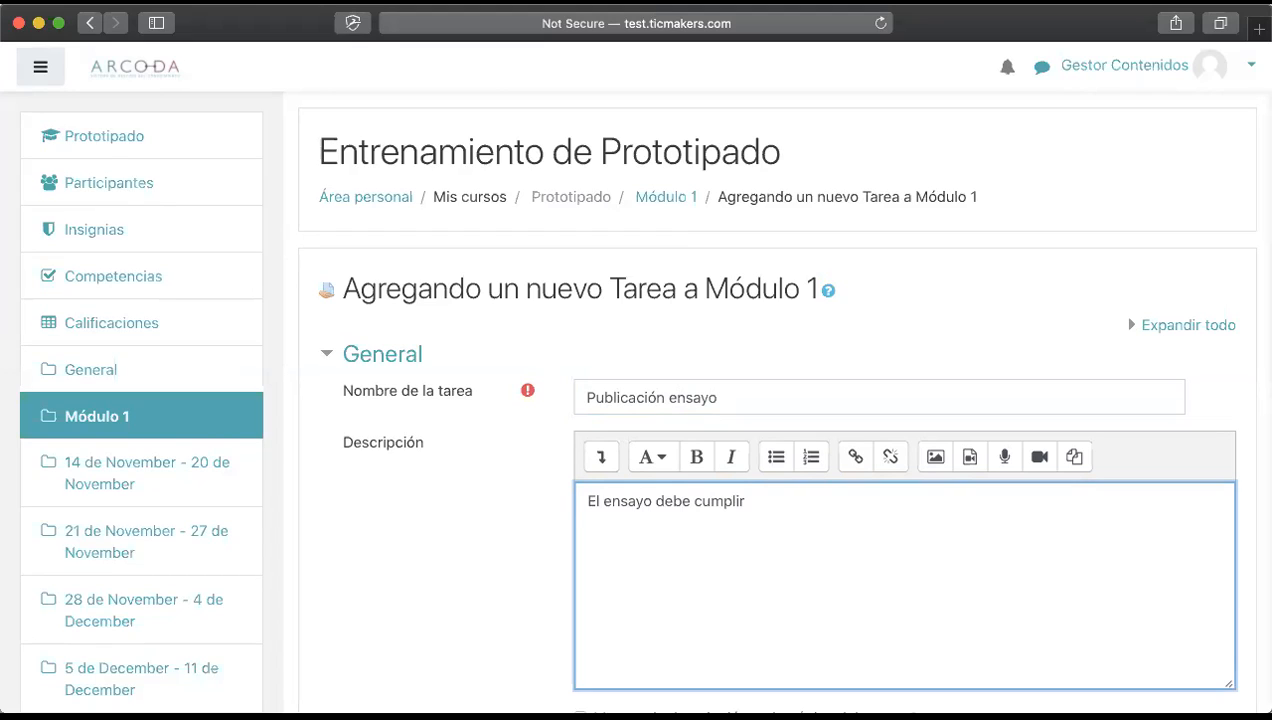
type("con normas APA")
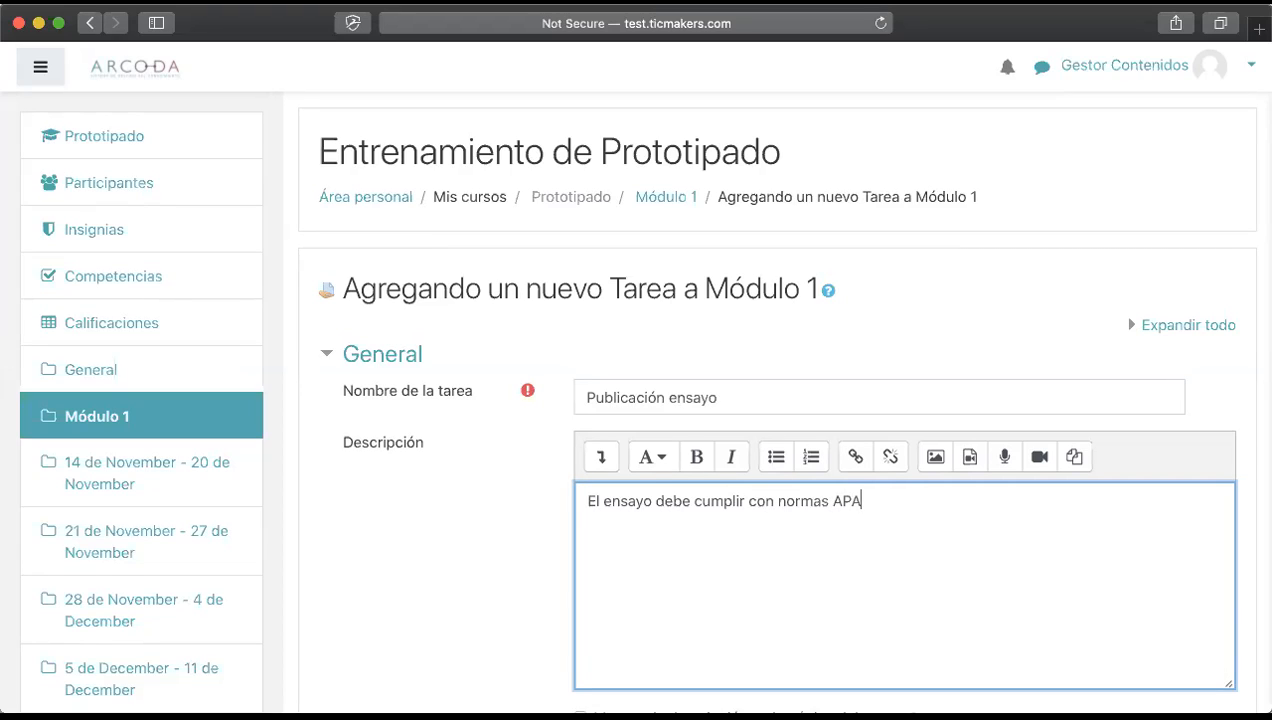
type(", debe se")
key("BackSpace")
key("BackSpace")
key("BackSpace")
type("be ser entregado en")
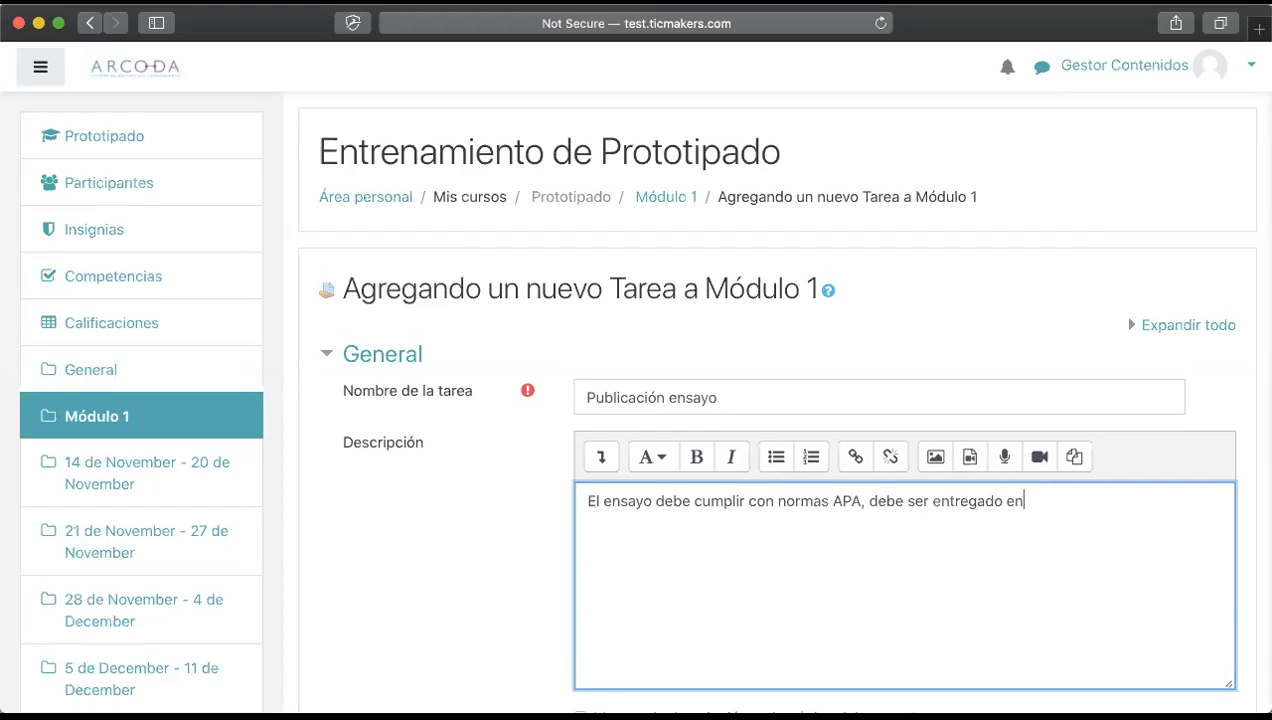
type(" las fechas estipu")
key("BackSpace")
key("BackSpace")
type("tipuladas,")
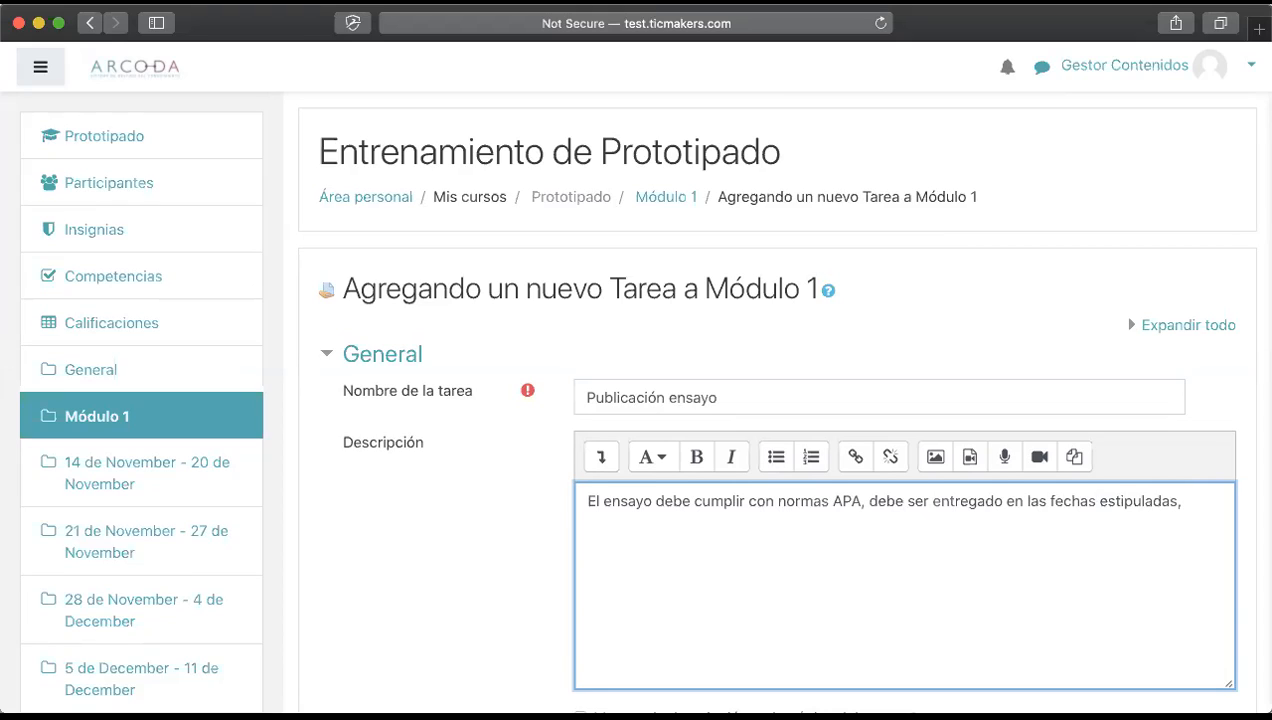
type(" recuerde que los")
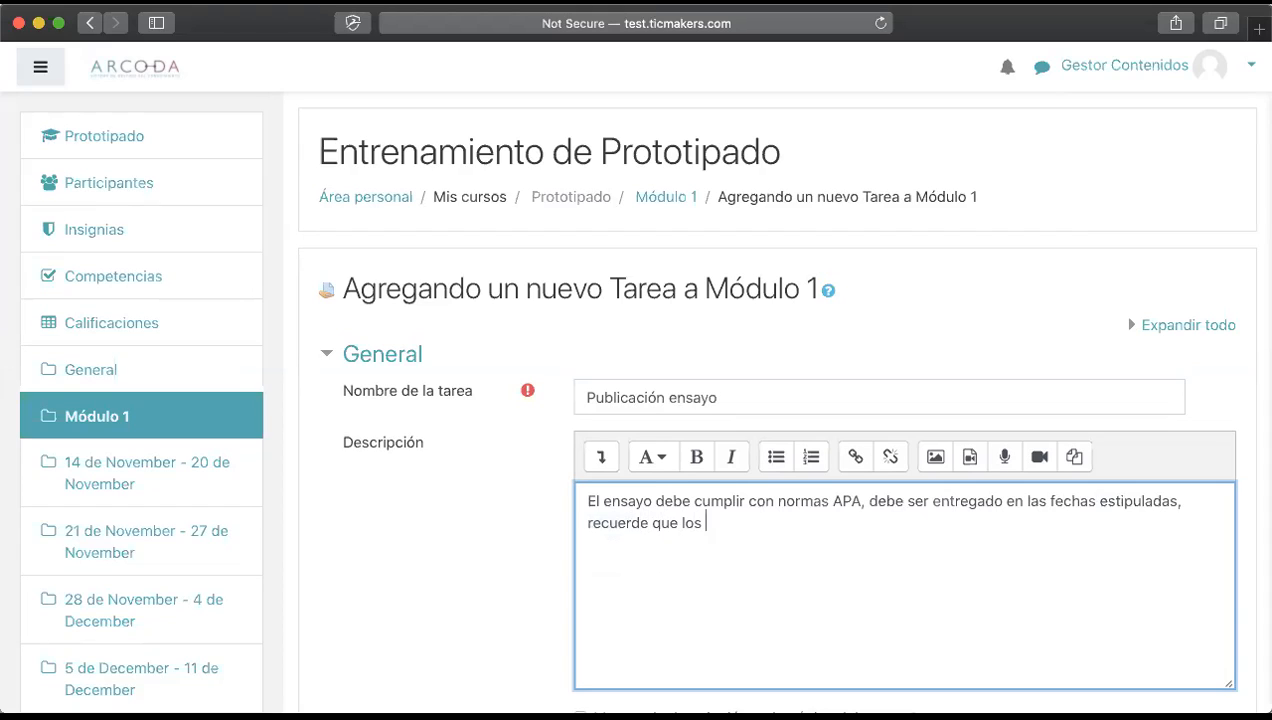
type(" archivos carg")
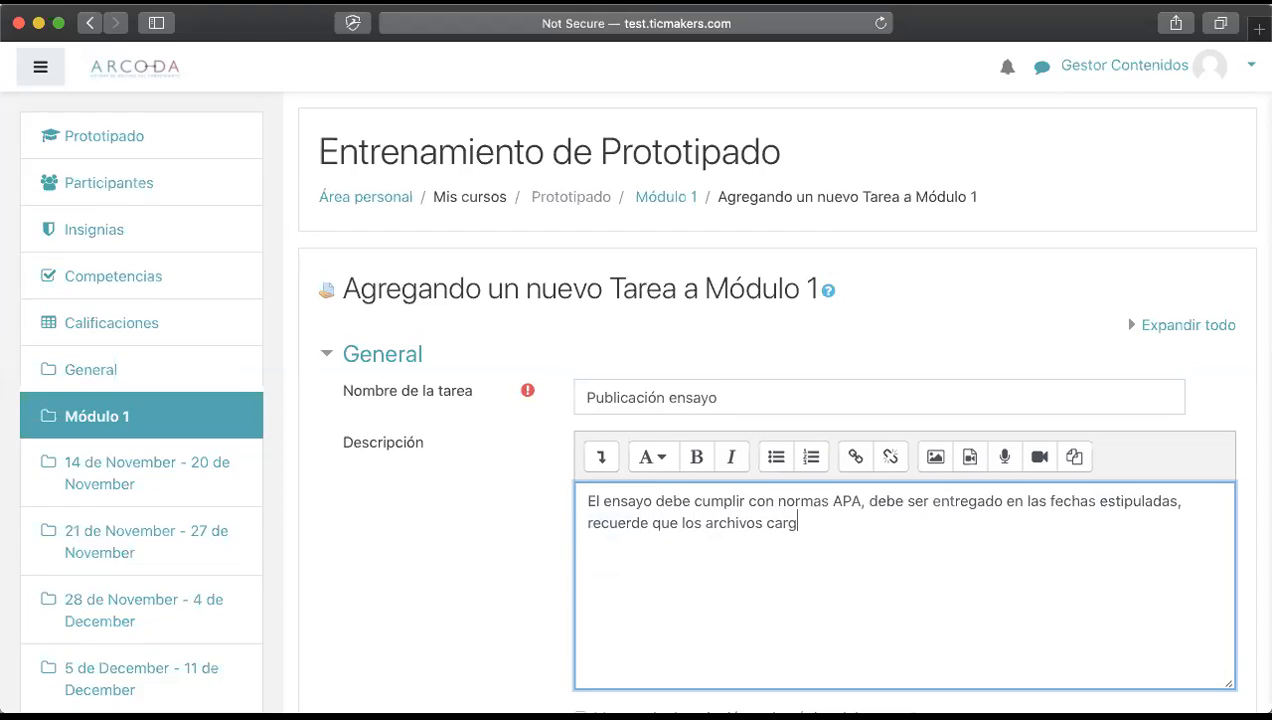
type("adas no deben su")
type("los %")
key("BackSpace")
key("BackSpace")
key("BackSpace")
key("BackSpace")
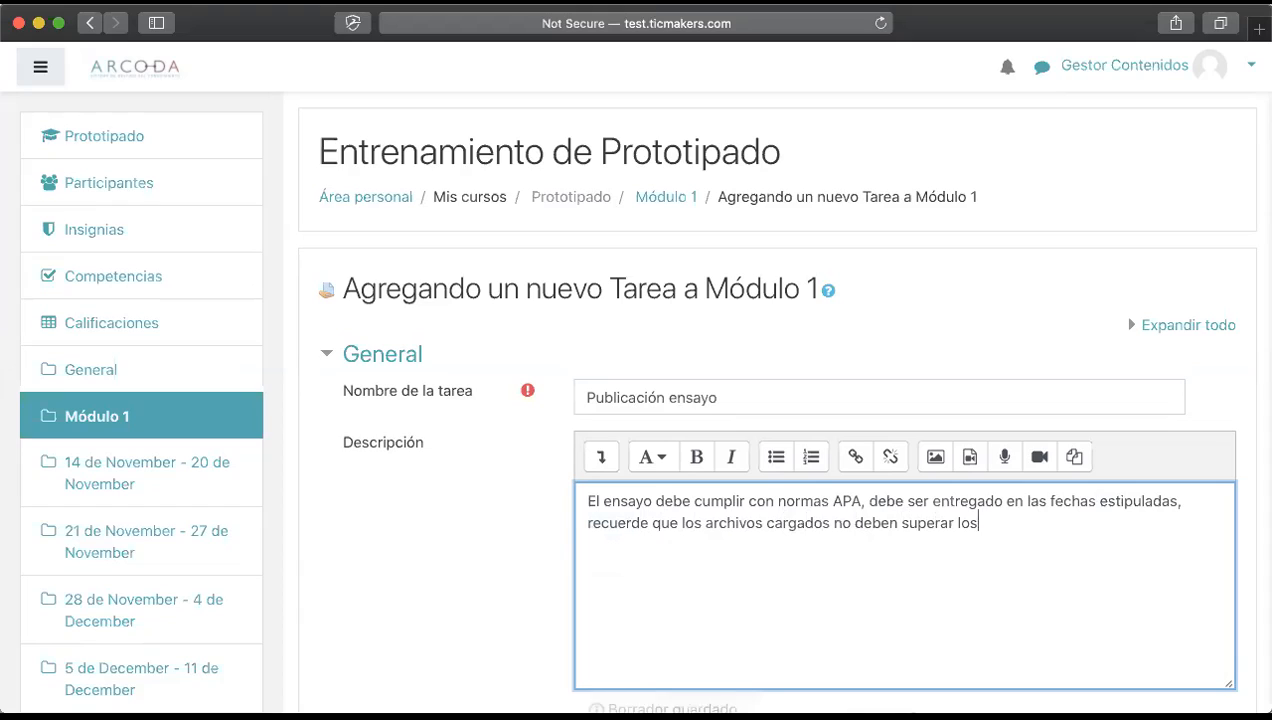
type("as %MB")
key("BackSpace")
key("BackSpace")
key("BackSpace")
key("BackSpace")
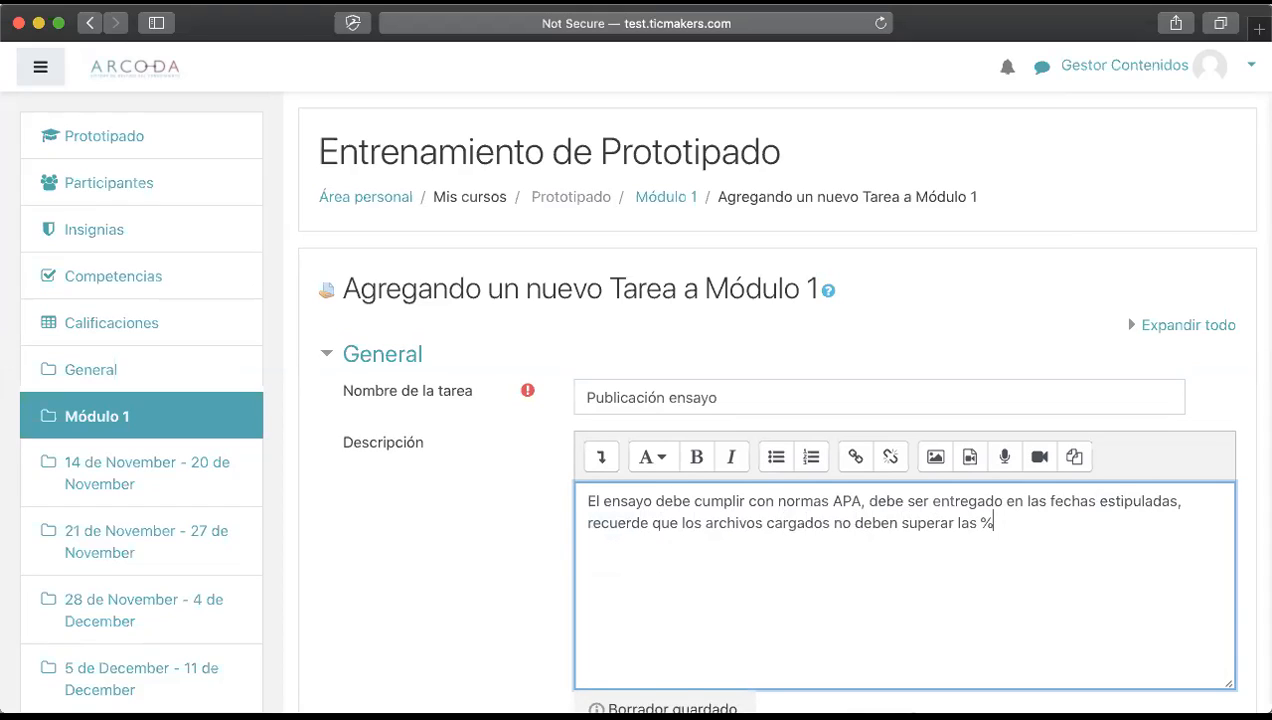
type("5MB")
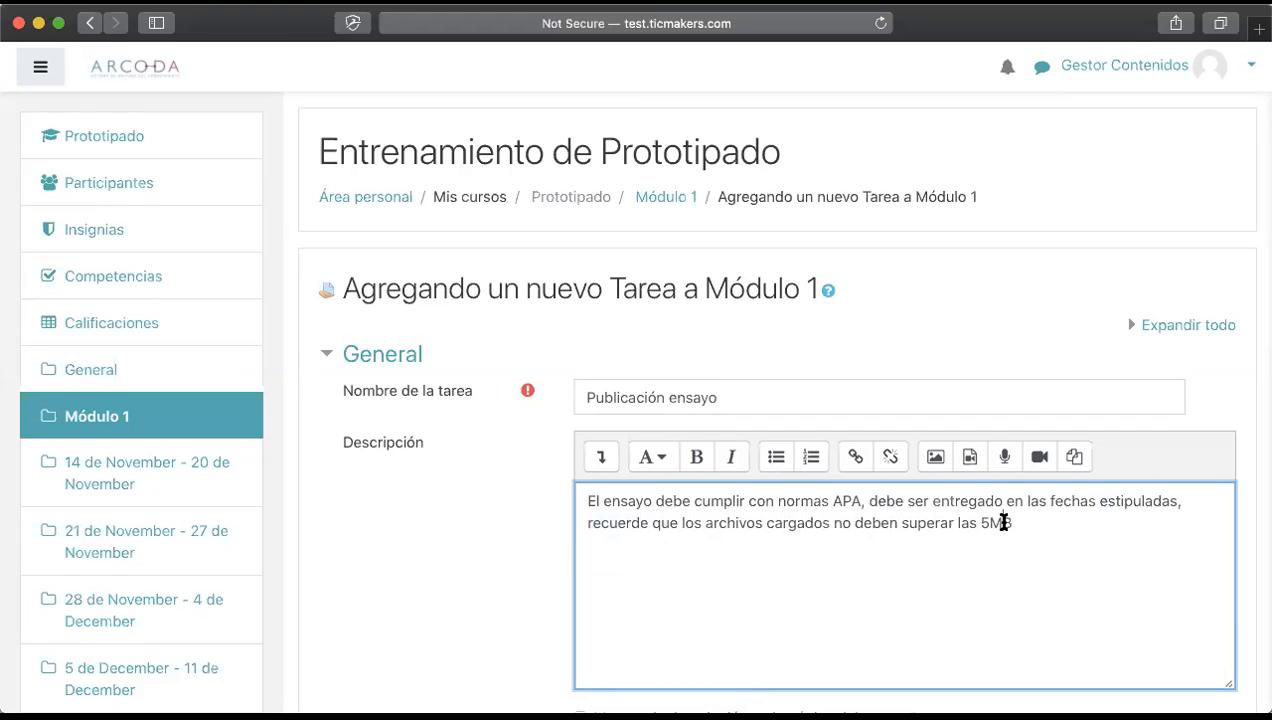
scroll(880, 596, "down", 1)
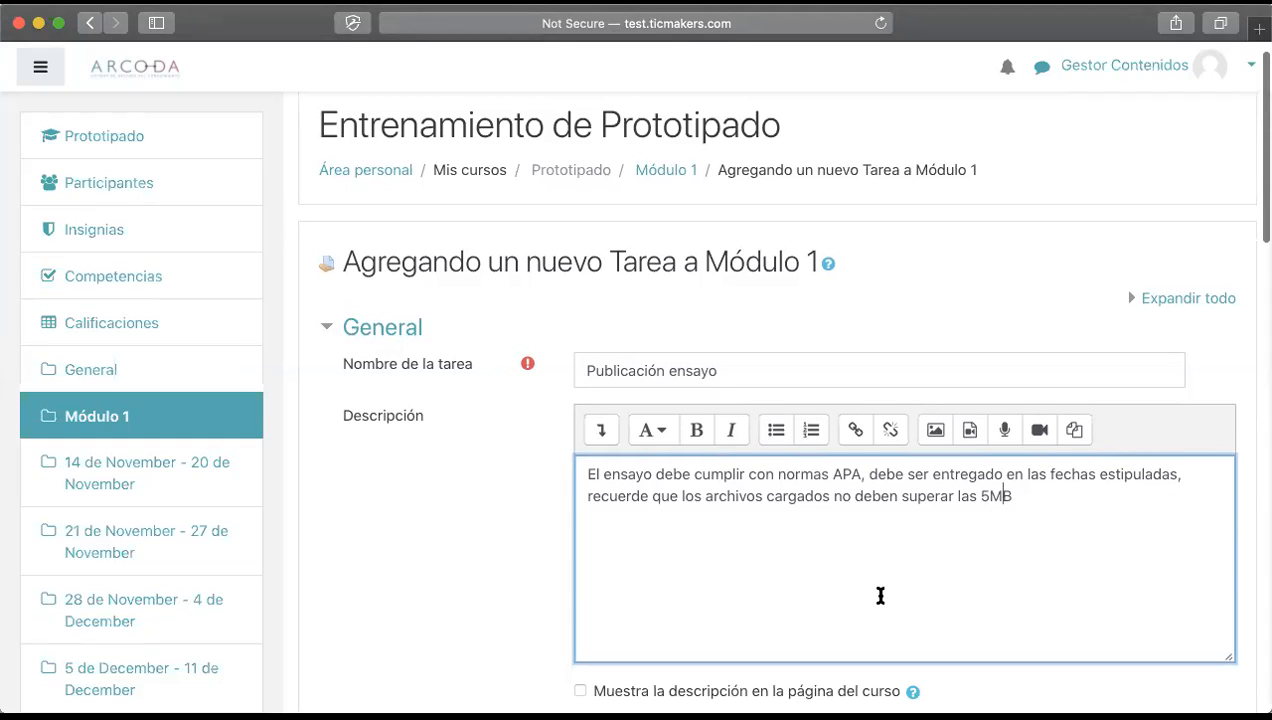
Select '5MB' in the description, then add a new line after the text.
scroll(996, 469, "down", 2)
left_click_drag(1014, 450, 980, 450)
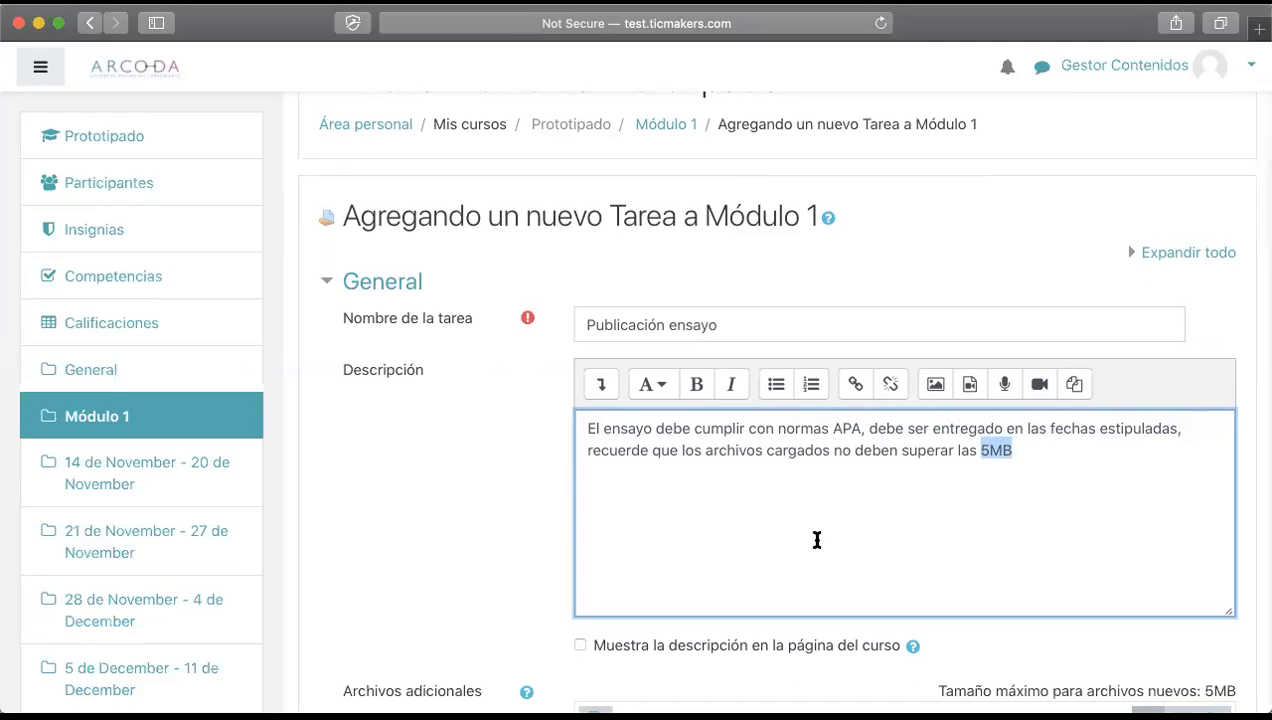
scroll(817, 540, "down", 10)
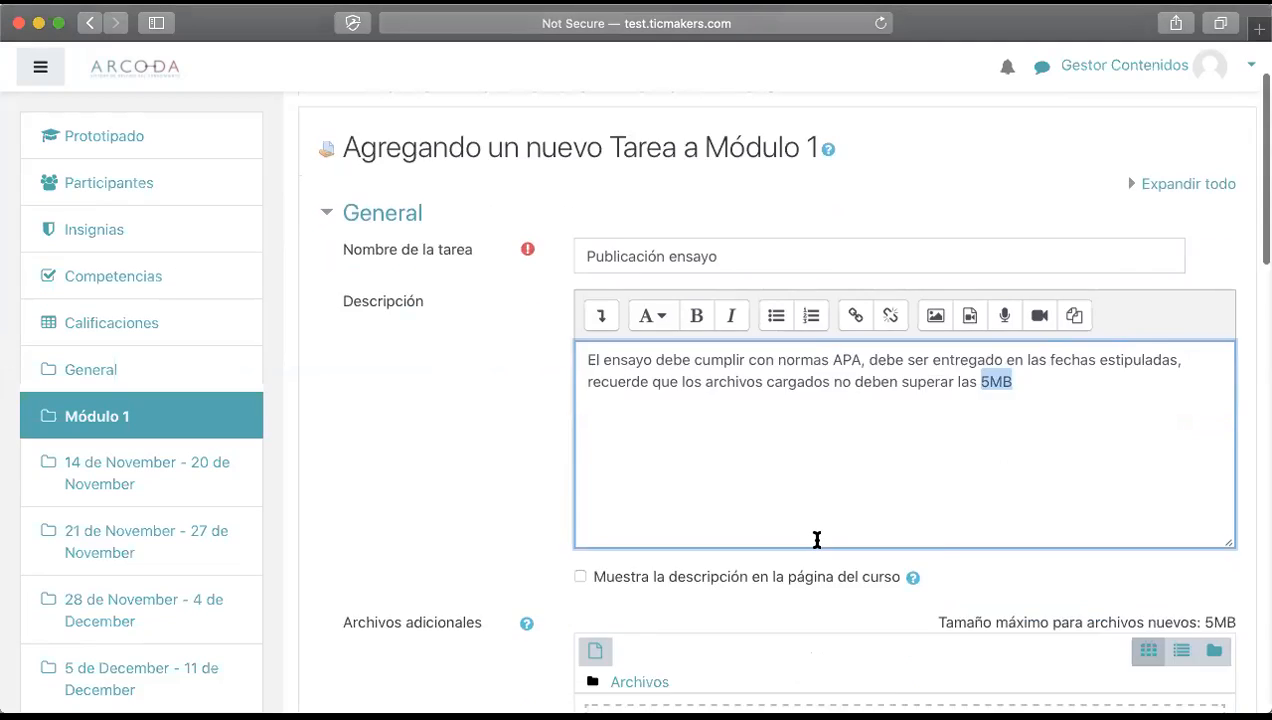
scroll(812, 535, "down", 2)
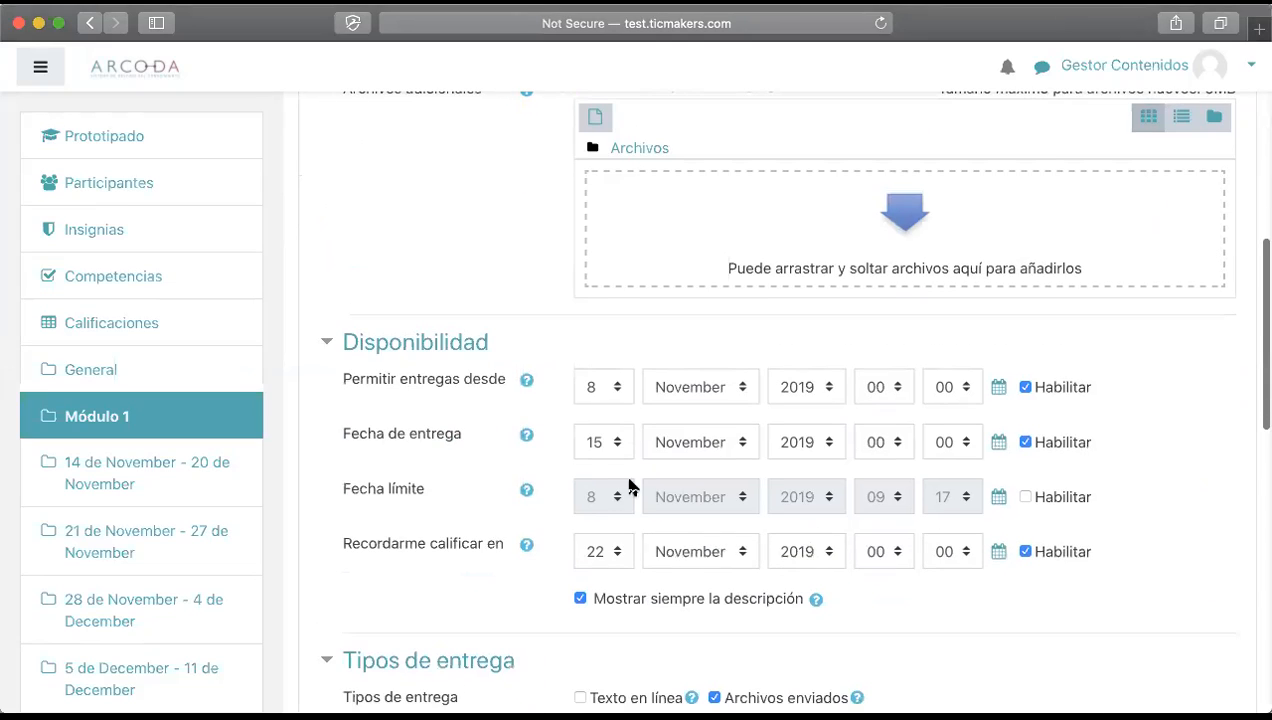
scroll(449, 469, "up", 3)
scroll(449, 472, "up", 3)
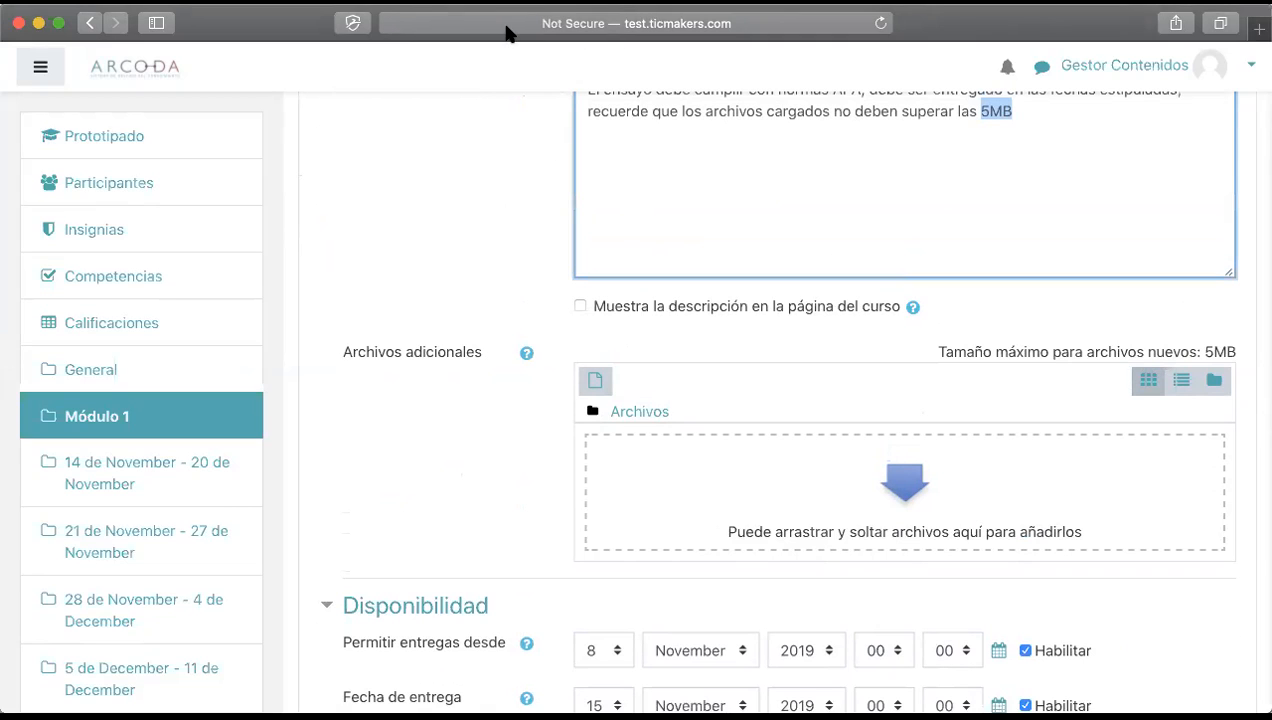
scroll(735, 238, "up", 5)
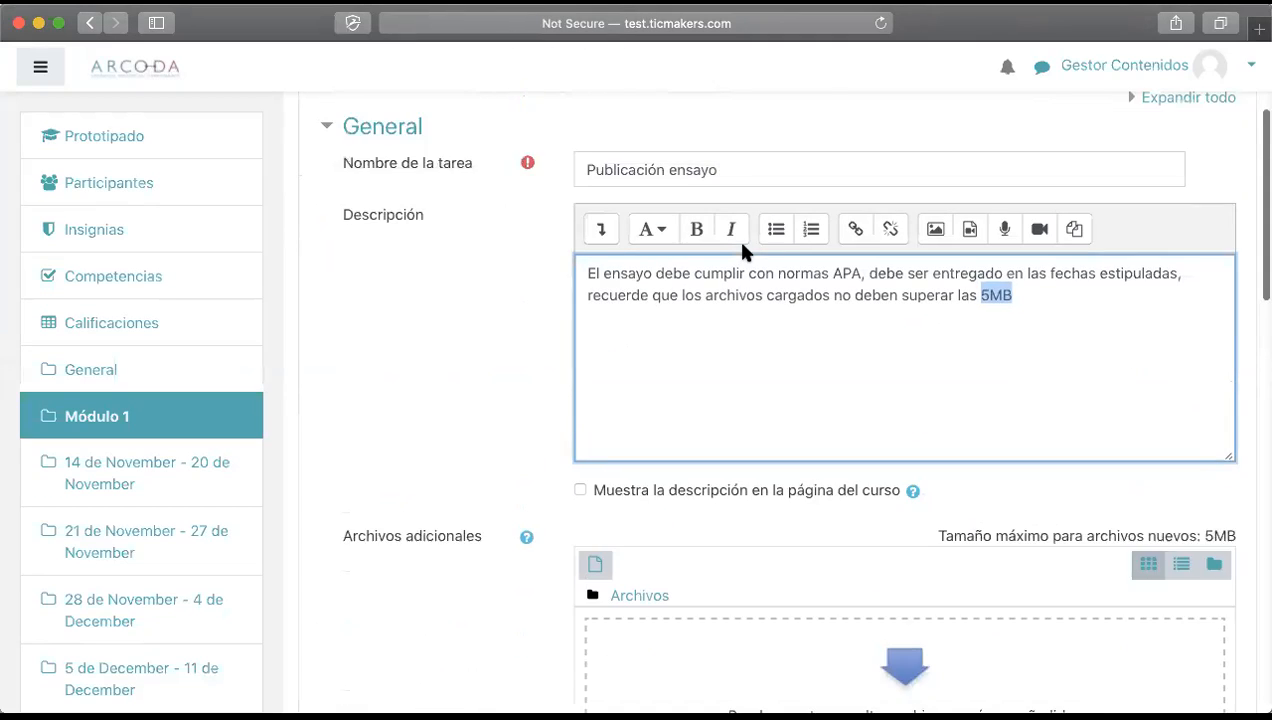
left_click(1033, 338)
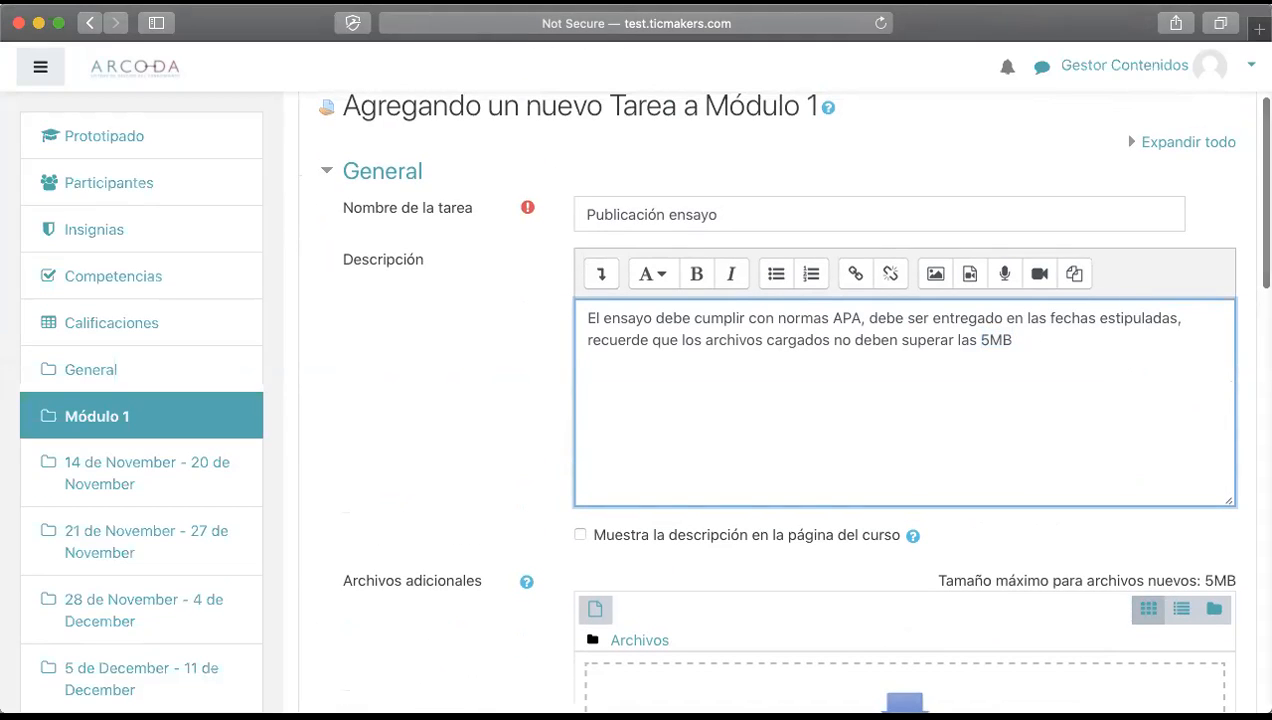
key("Return")
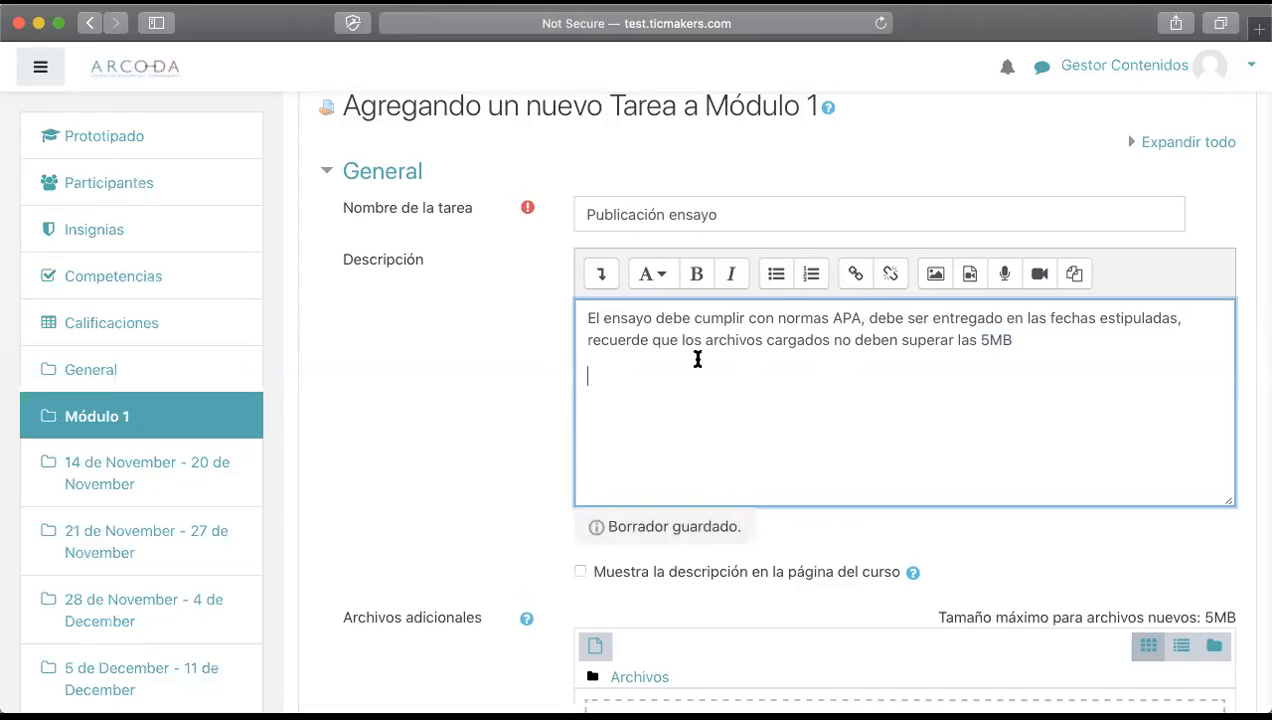
Expand the editor's full formatting toolbar and scroll down to the Disponibilidad dates.
left_click(601, 276)
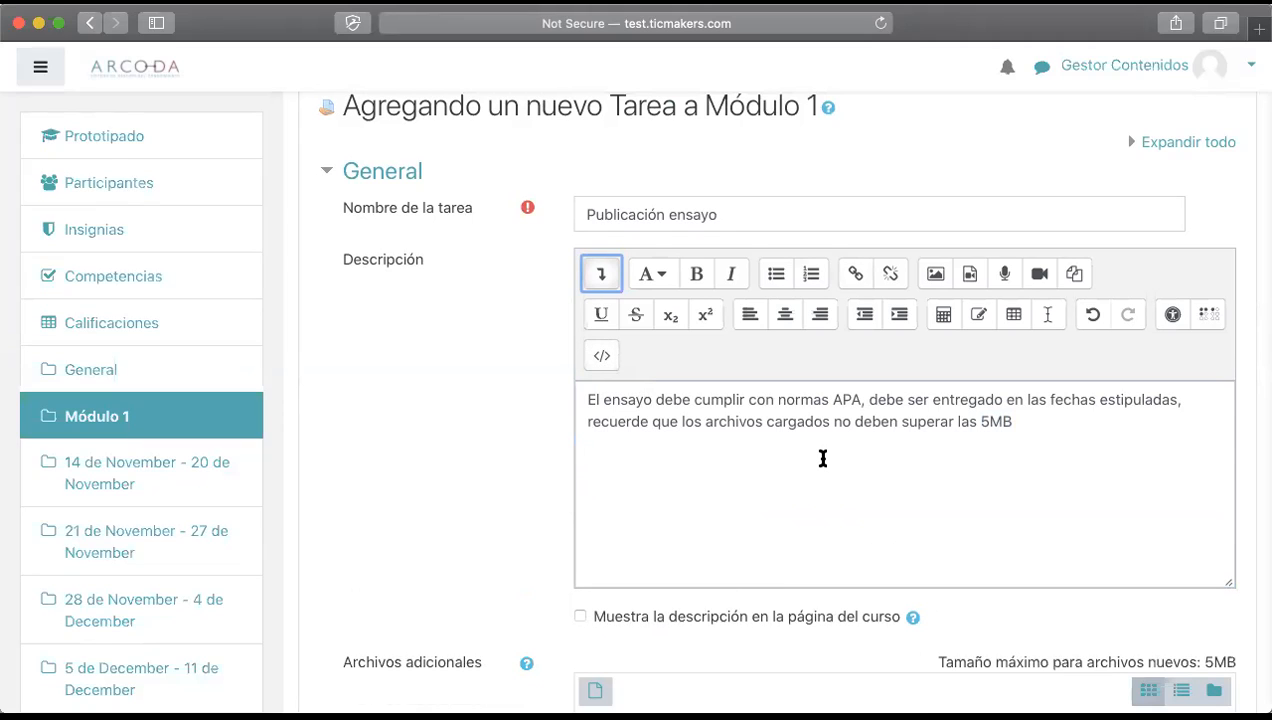
scroll(822, 458, "down", 5)
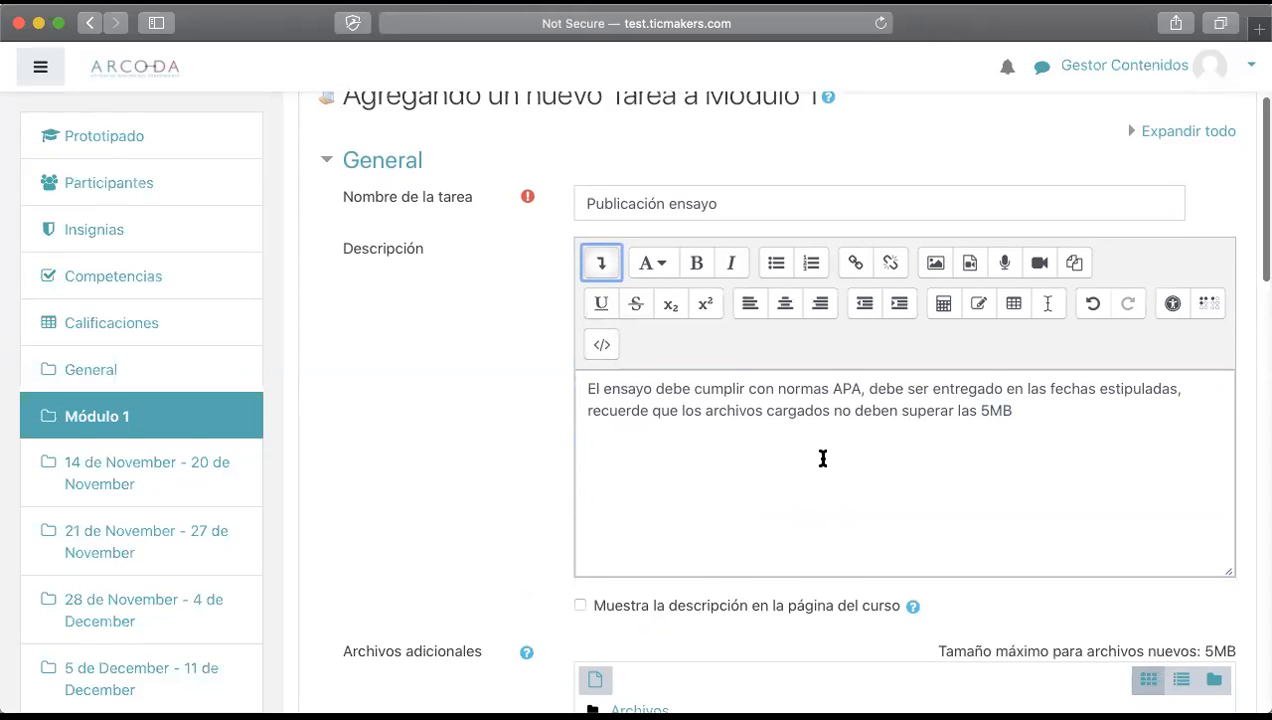
scroll(822, 458, "down", 1)
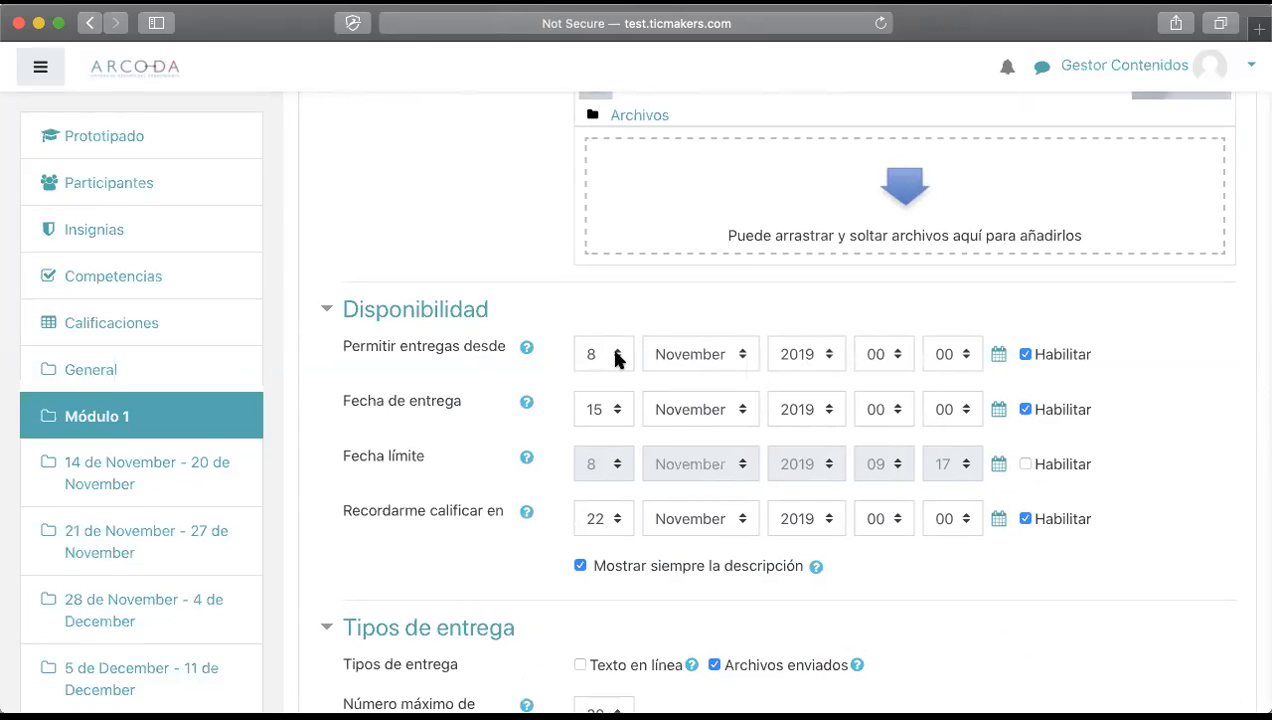
left_click(622, 356)
left_click(727, 357)
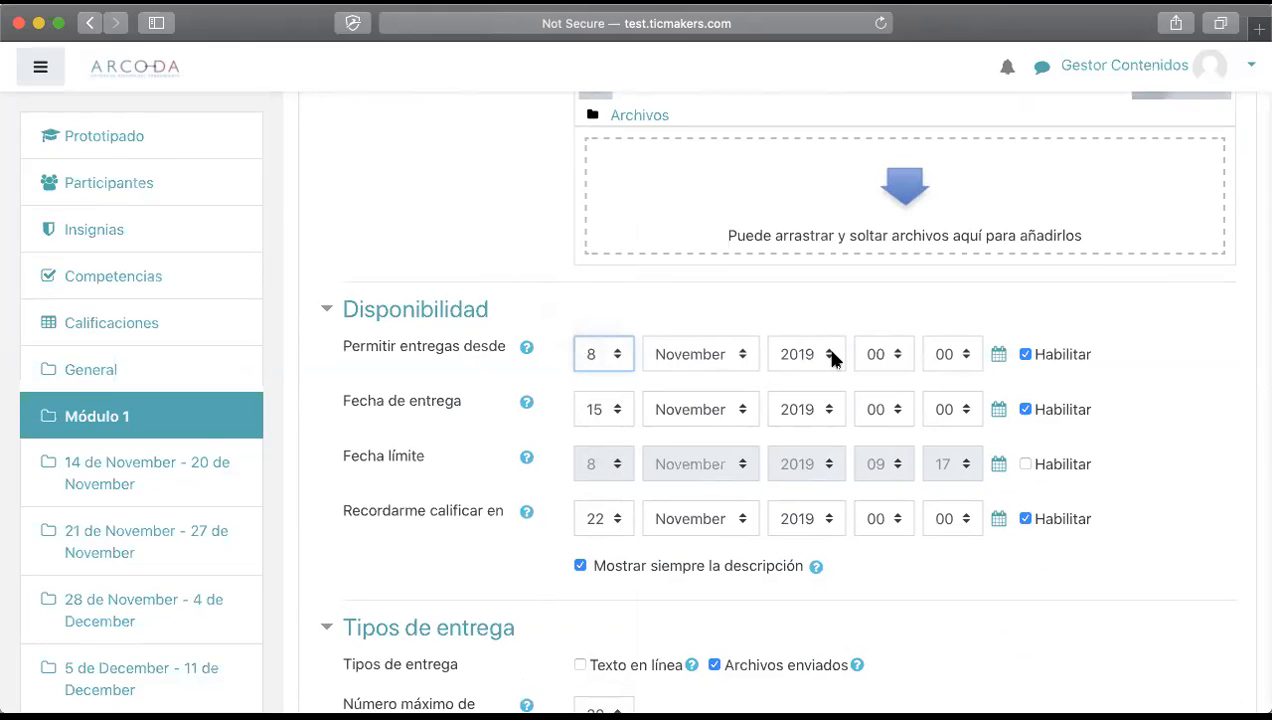
left_click(884, 356)
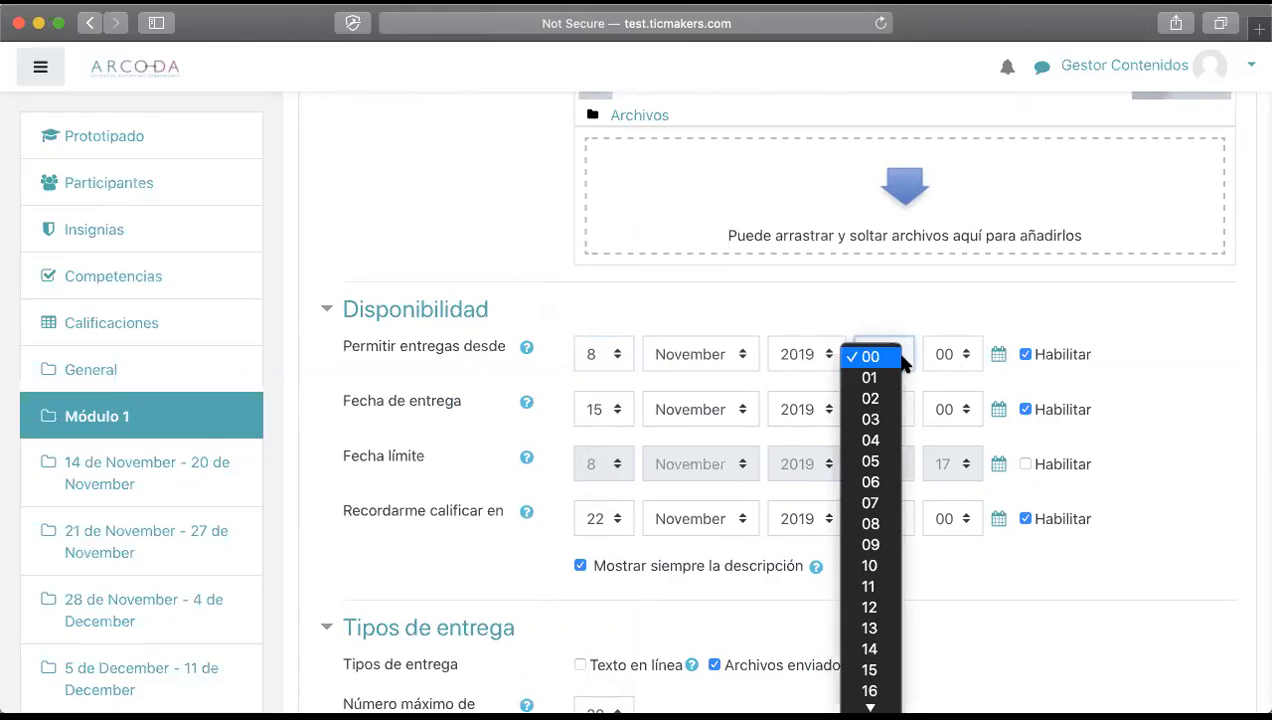
left_click(1027, 356)
left_click(1027, 356)
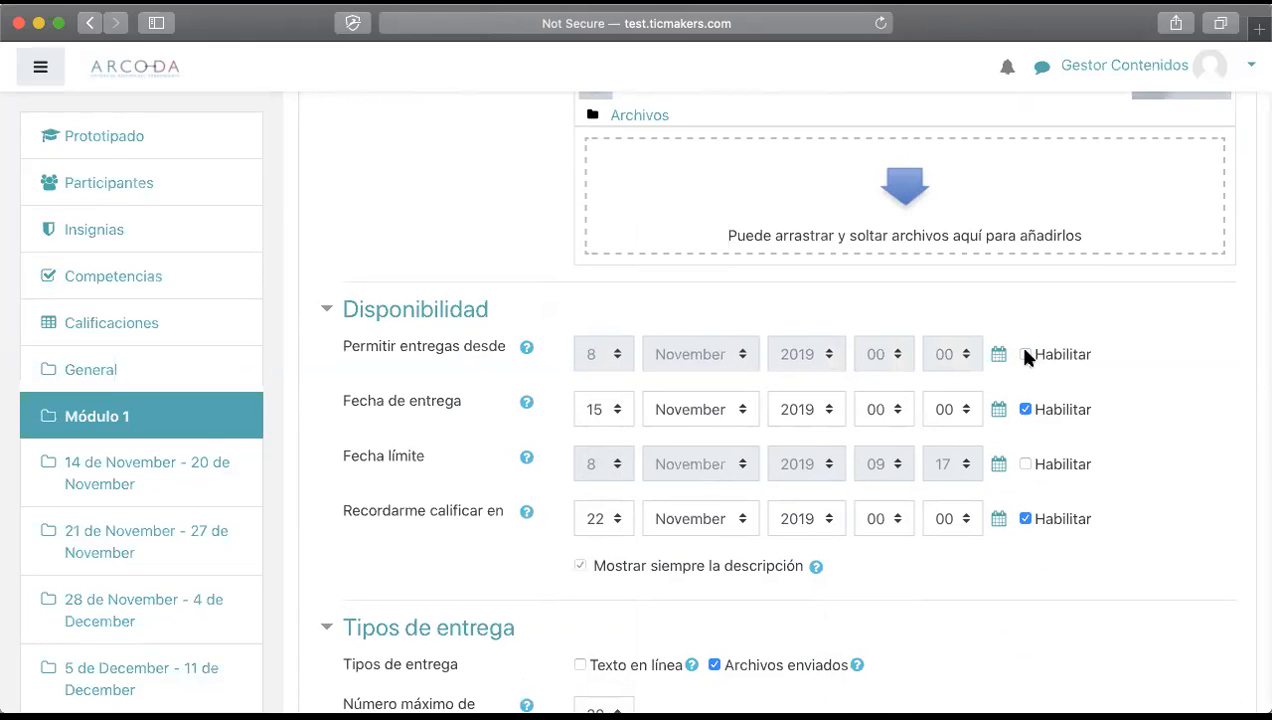
left_click(1026, 356)
left_click(1026, 356)
left_click(1025, 355)
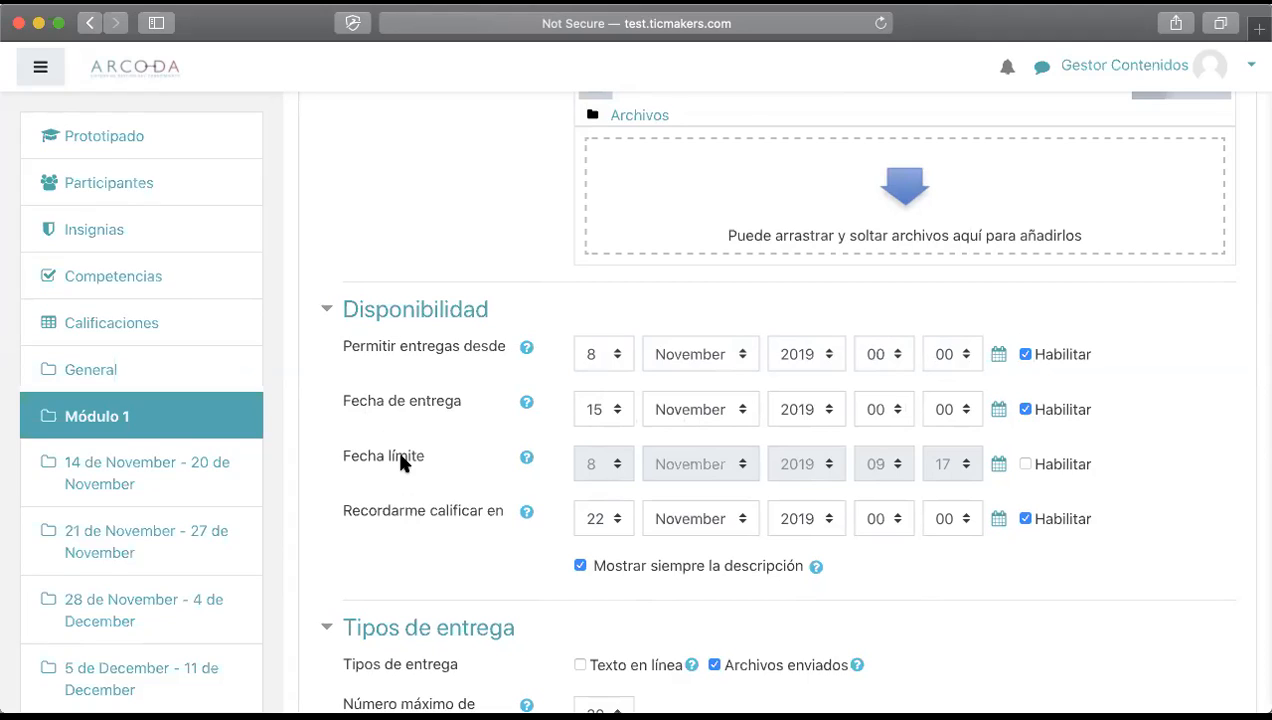
left_click(1024, 465)
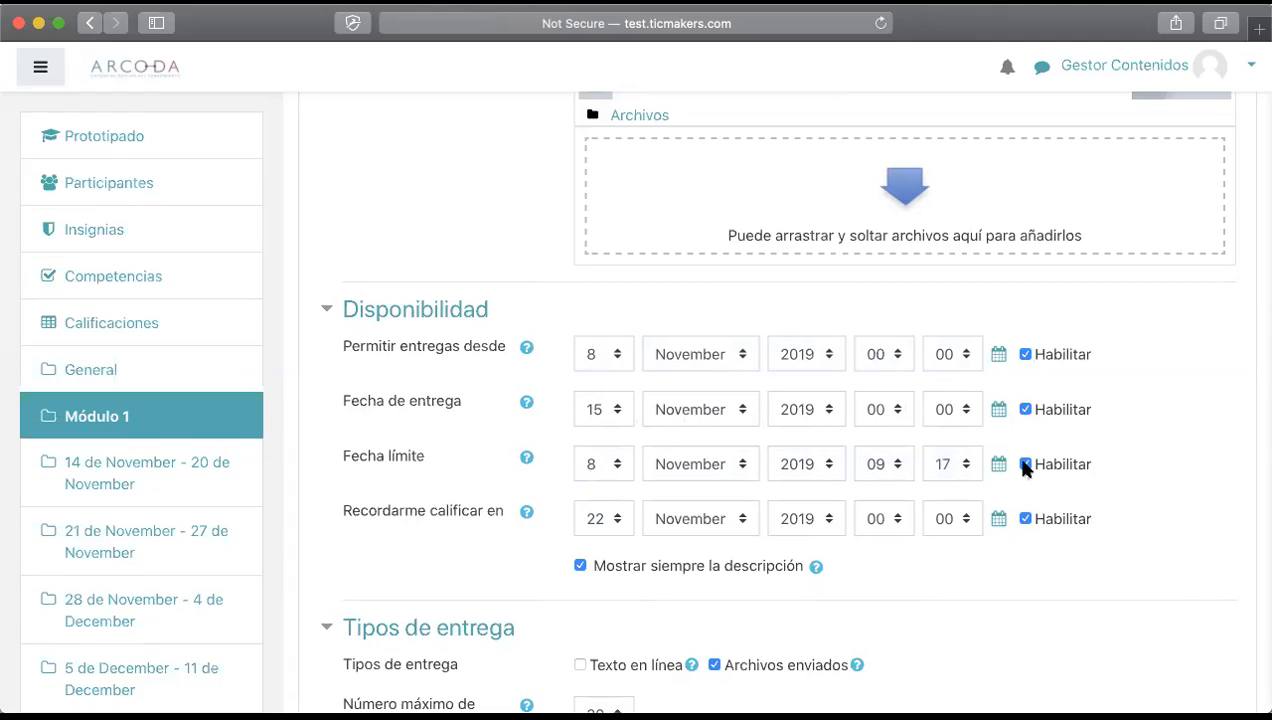
left_click(1025, 465)
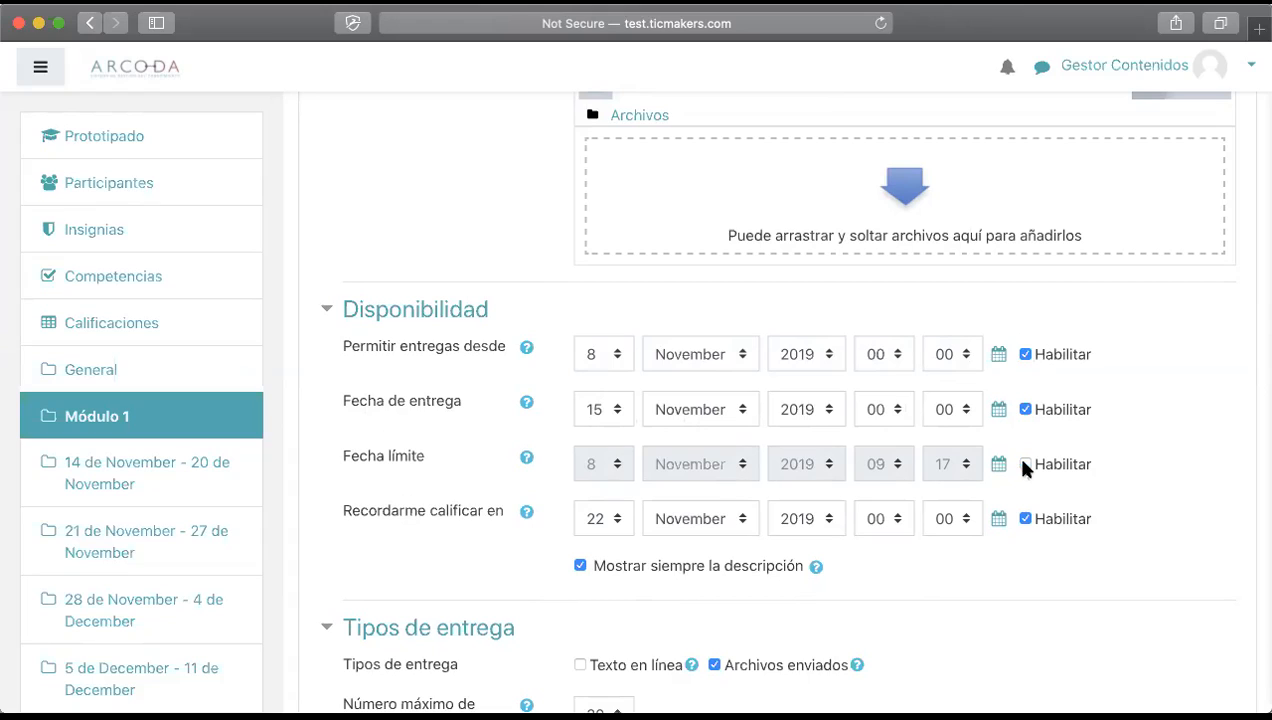
left_click_drag(341, 510, 591, 533)
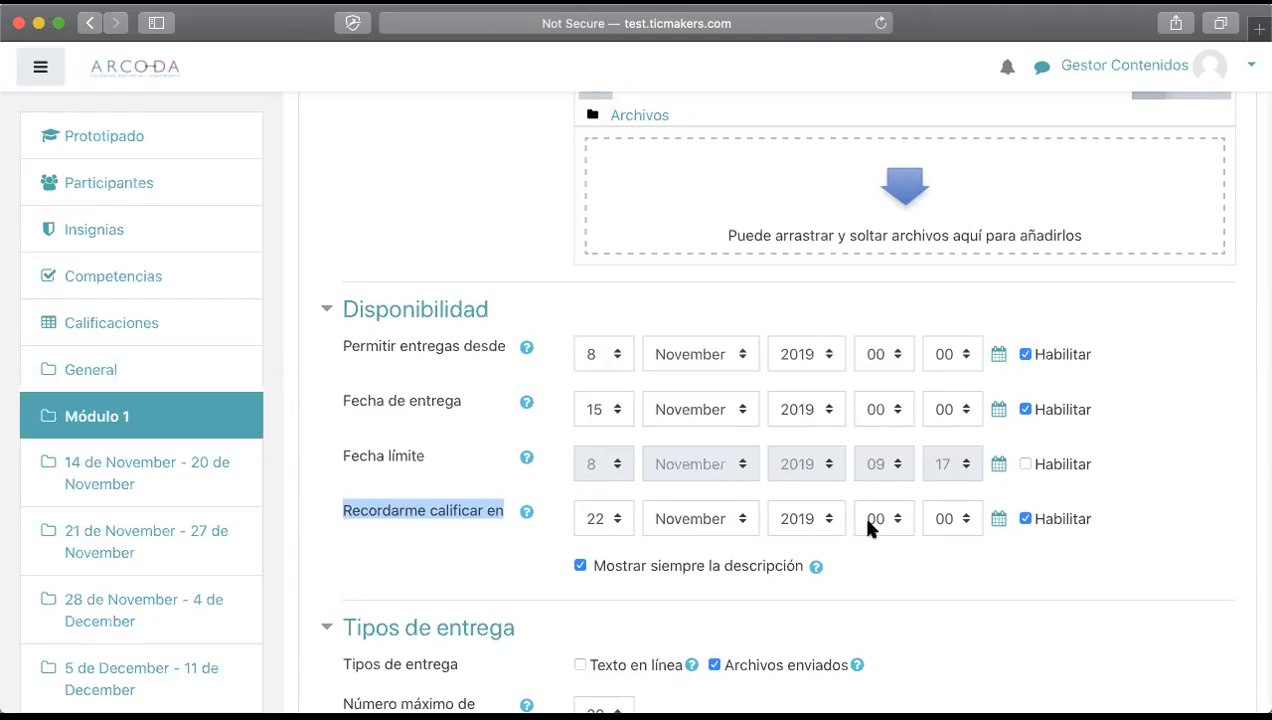
scroll(867, 527, "down", 5)
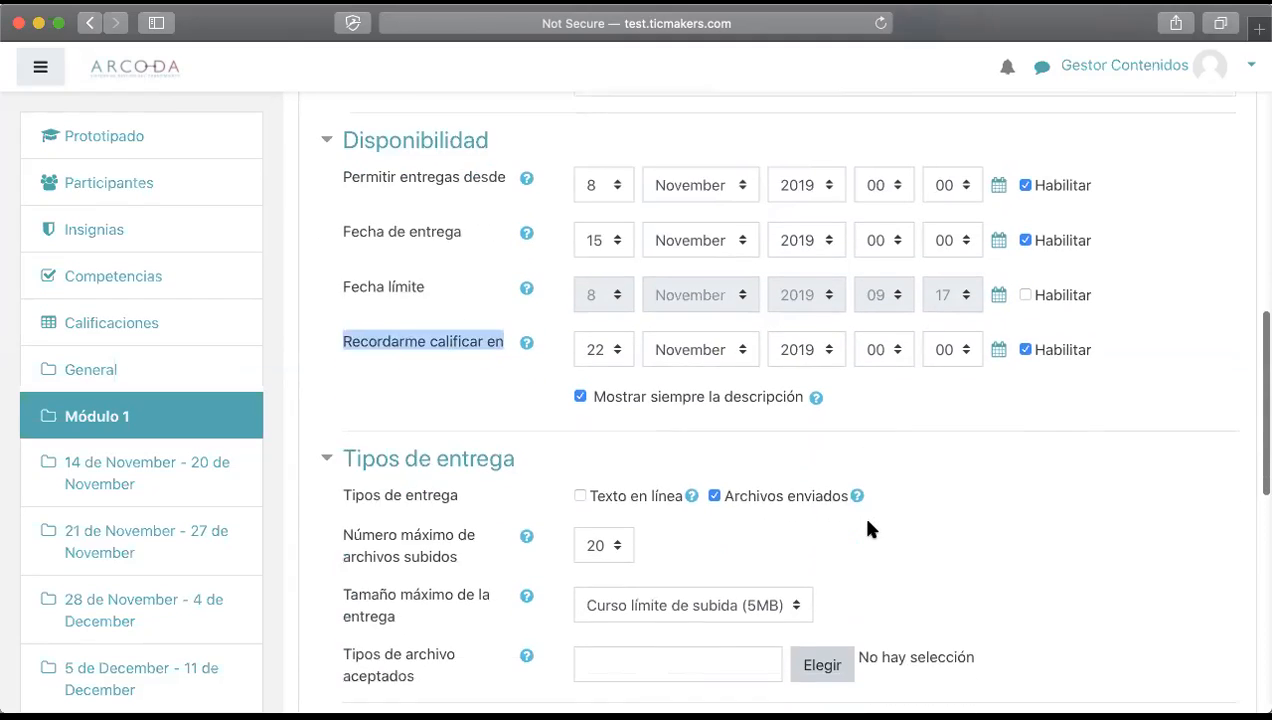
scroll(603, 503, "down", 1)
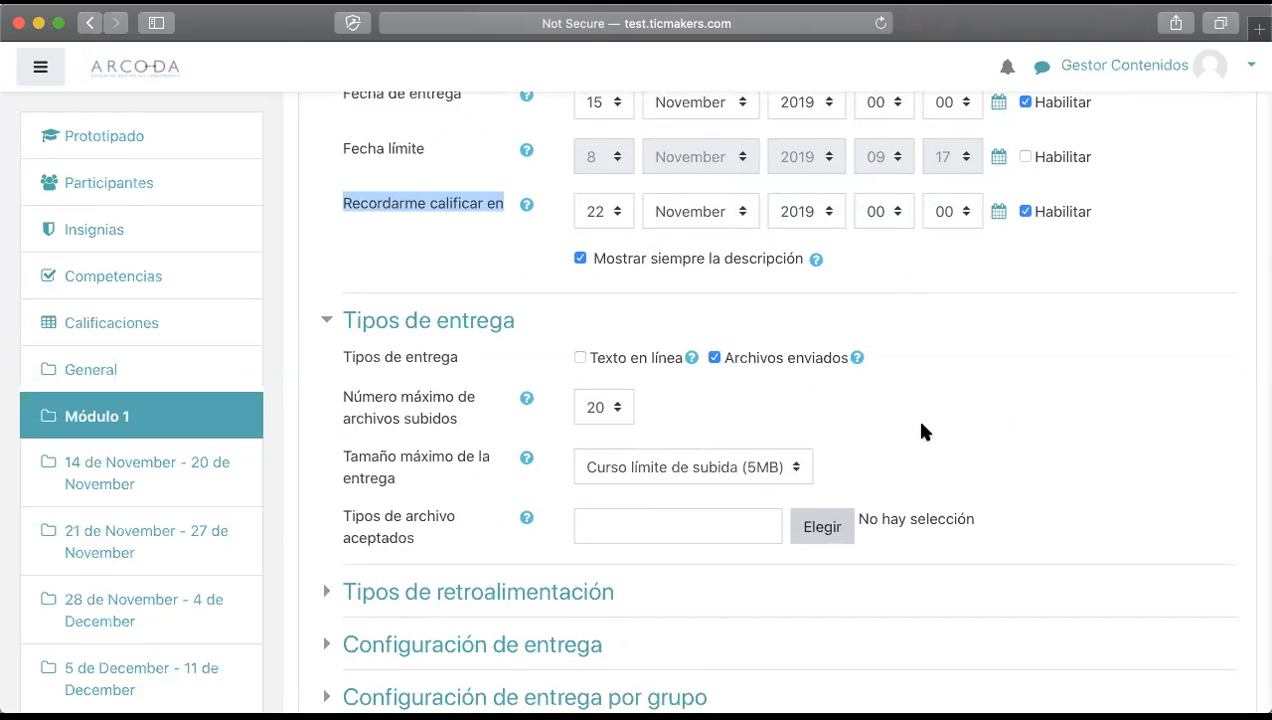
scroll(921, 430, "up", 3)
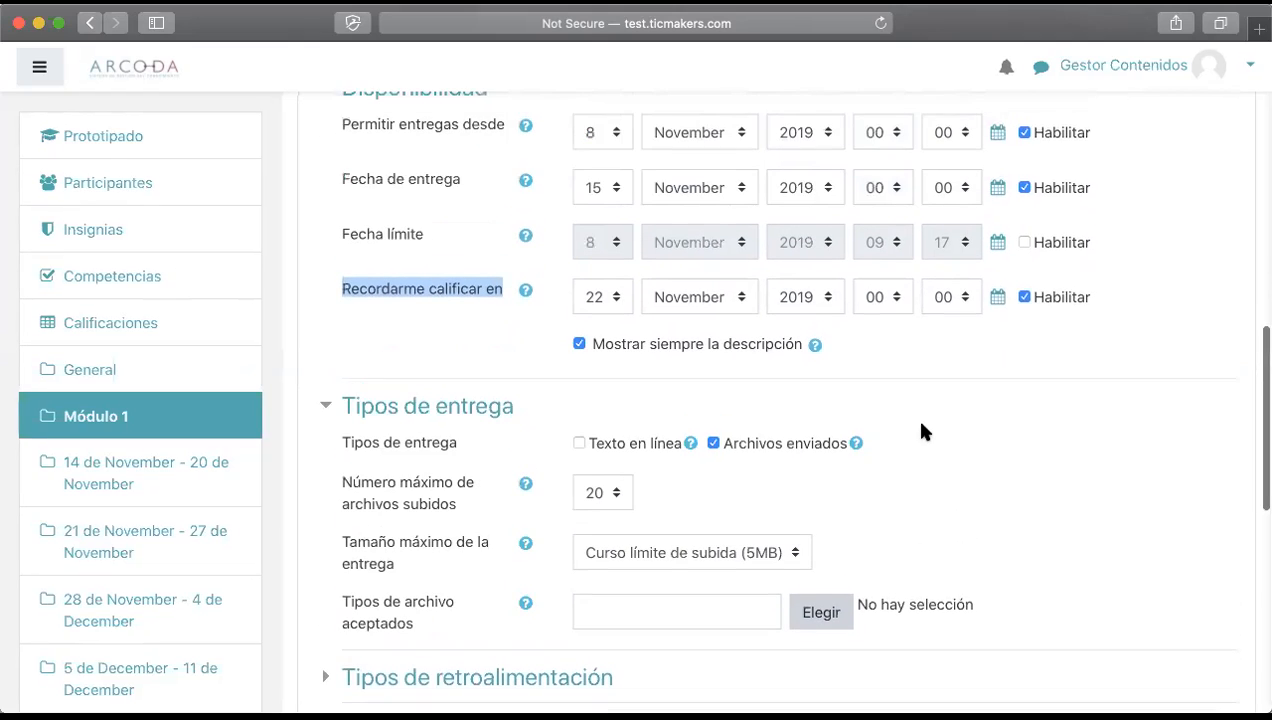
scroll(921, 430, "up", 3)
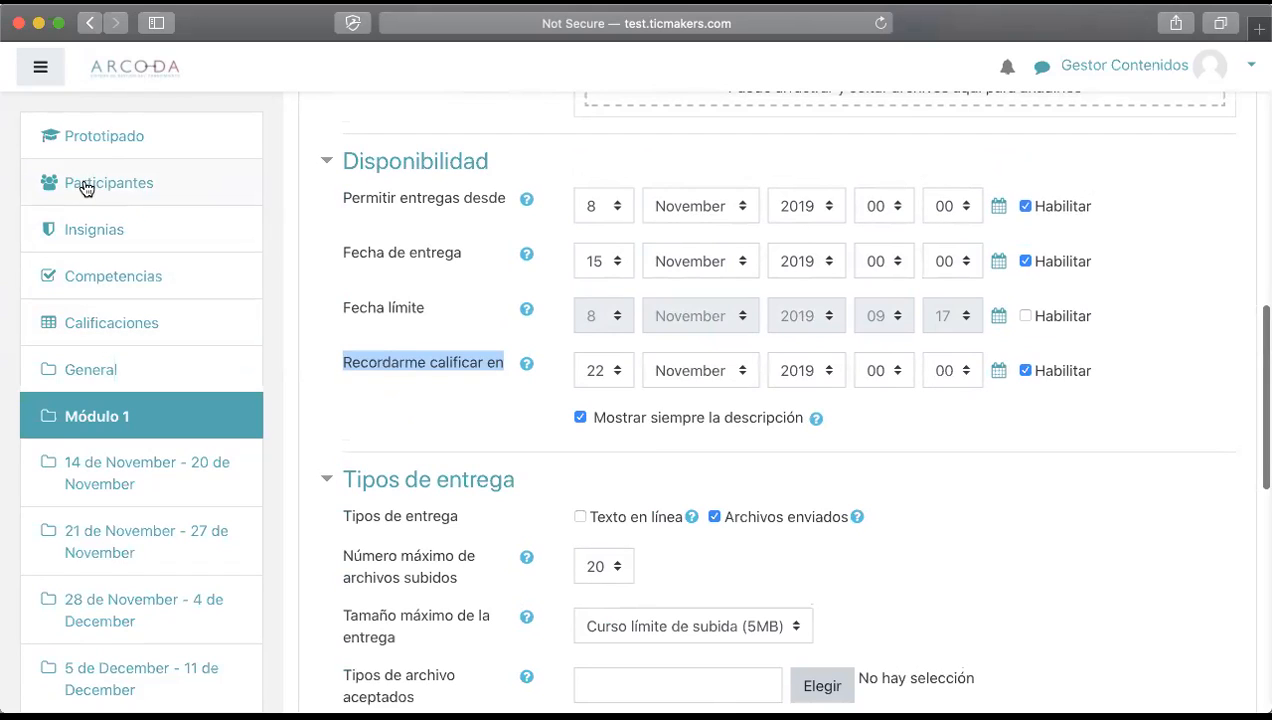
scroll(591, 419, "down", 5)
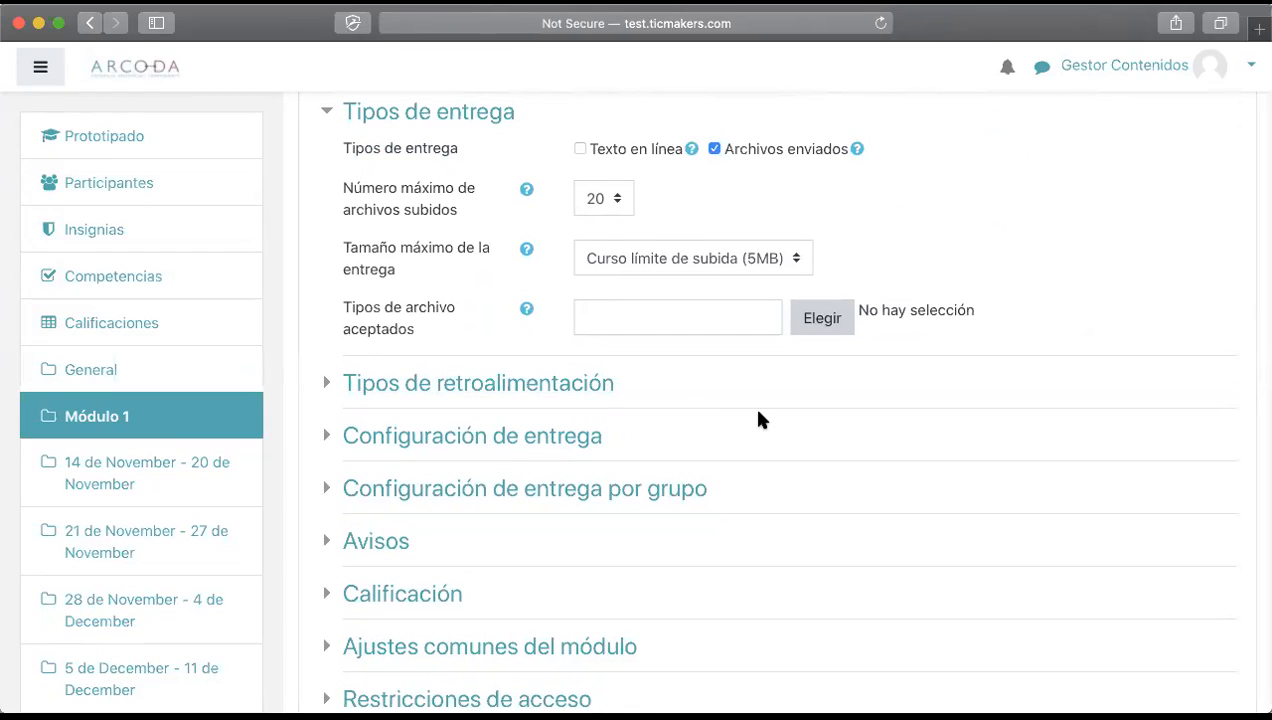
left_click(326, 390)
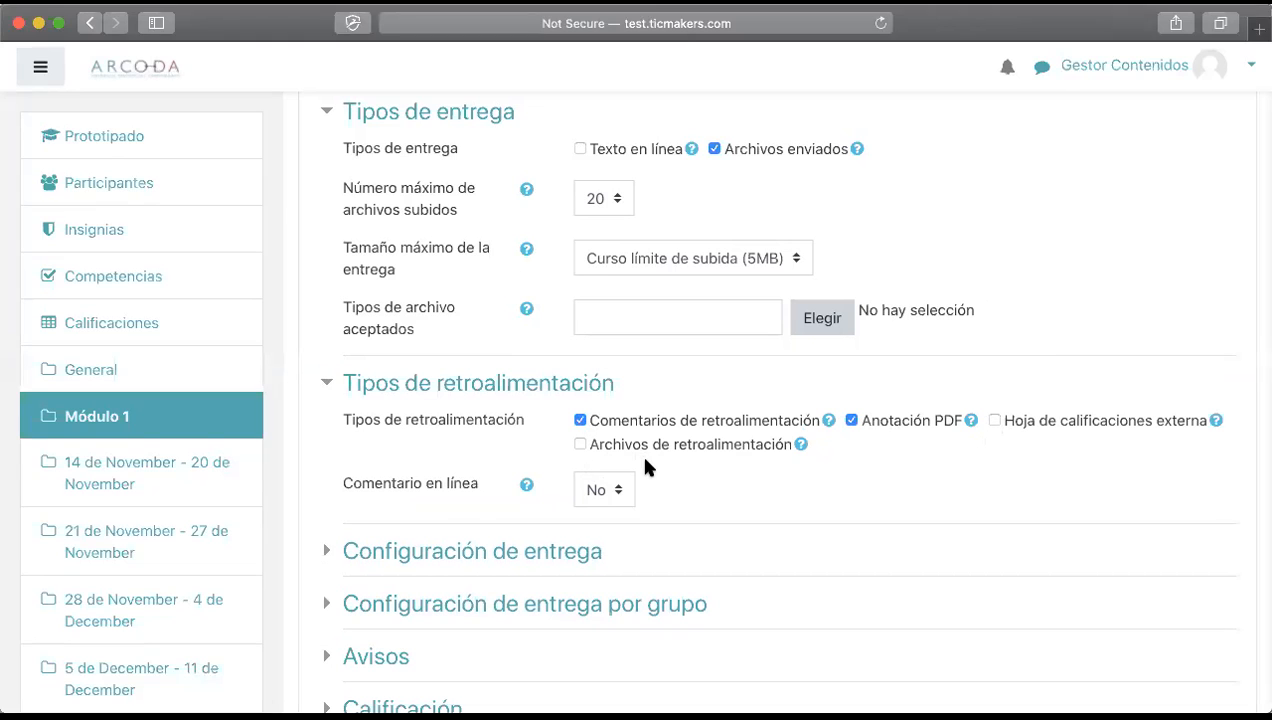
Expand Configuración de entrega and keep Permitir reapertura set to Nunca.
scroll(645, 467, "down", 3)
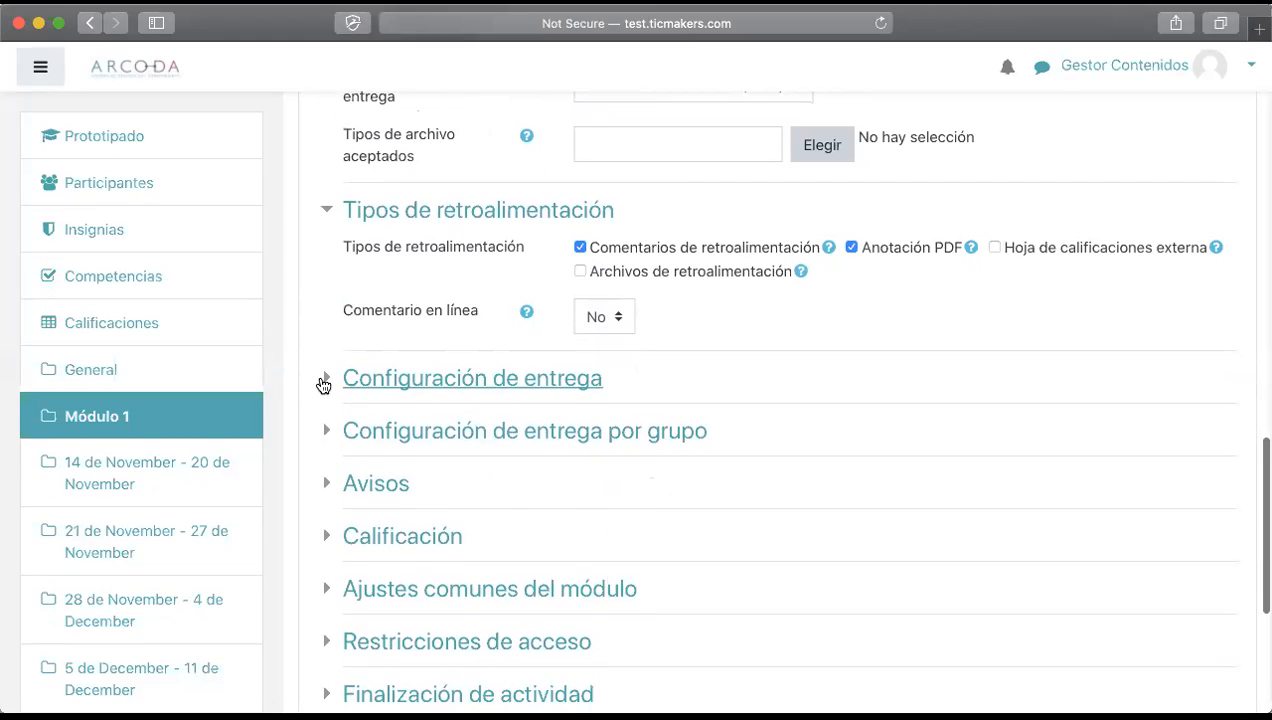
left_click(323, 379)
scroll(424, 533, "down", 1)
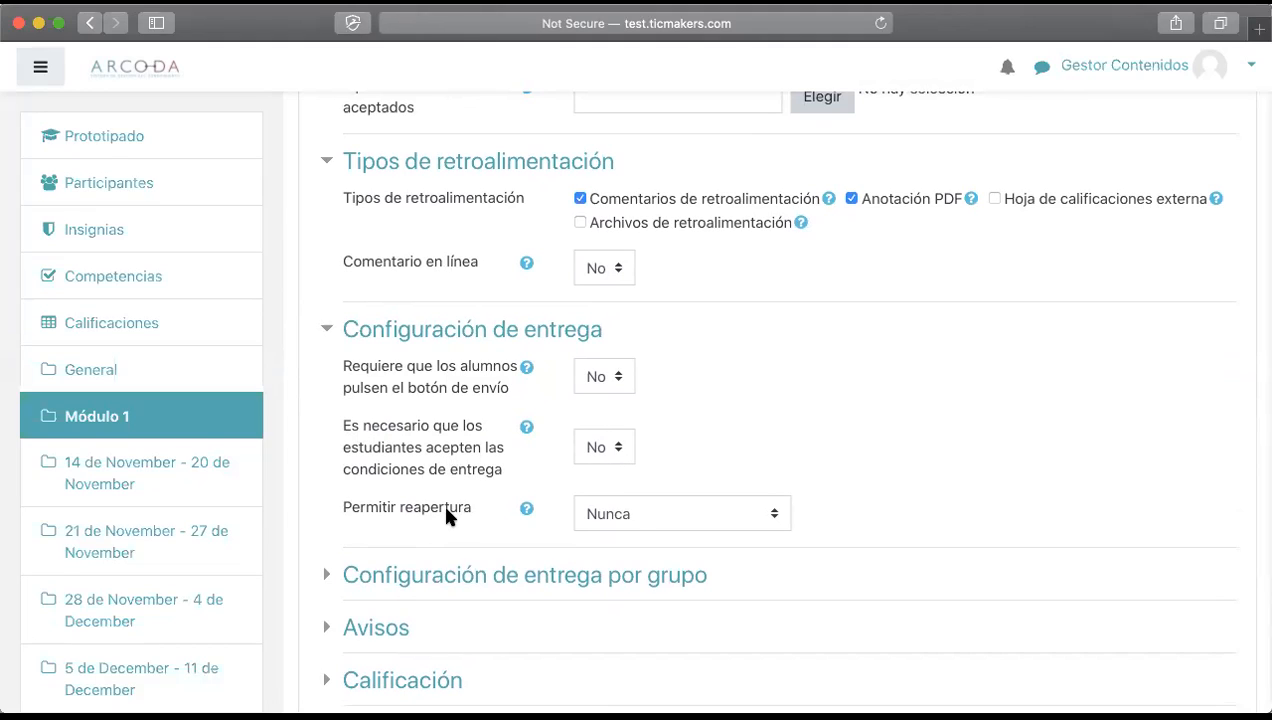
left_click(777, 518)
left_click(848, 432)
scroll(848, 432, "down", 5)
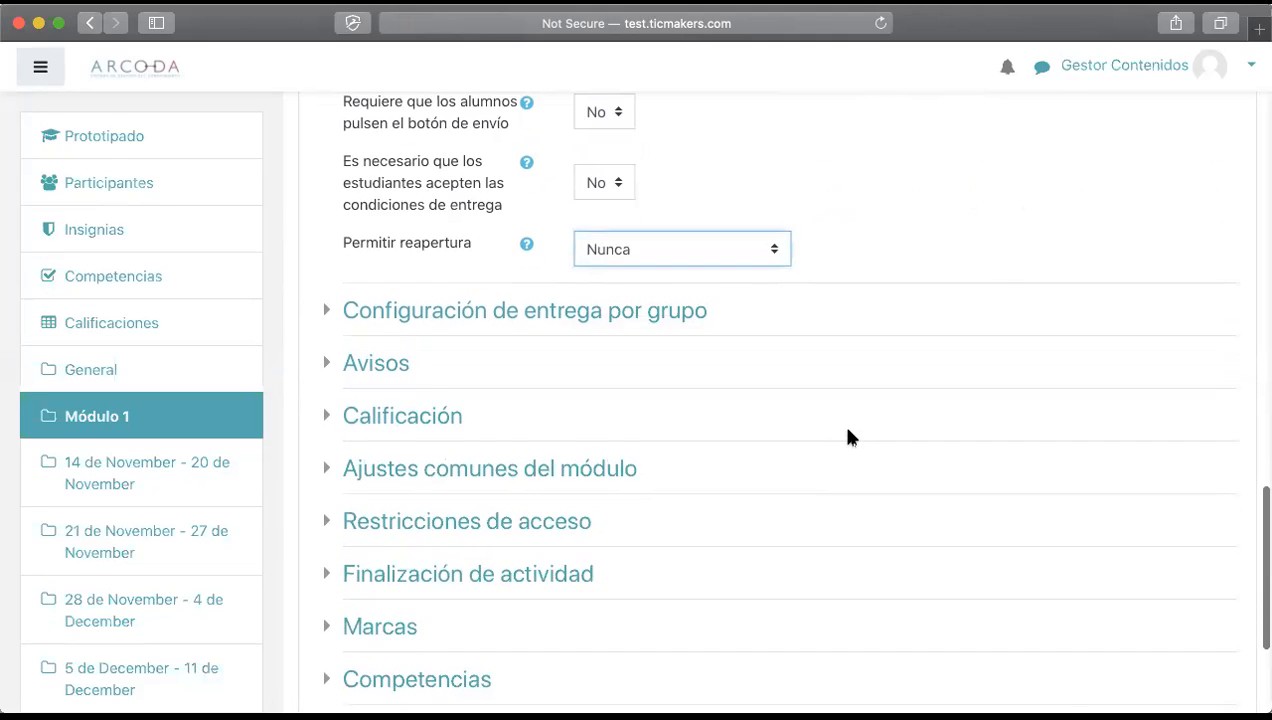
scroll(848, 437, "down", 1)
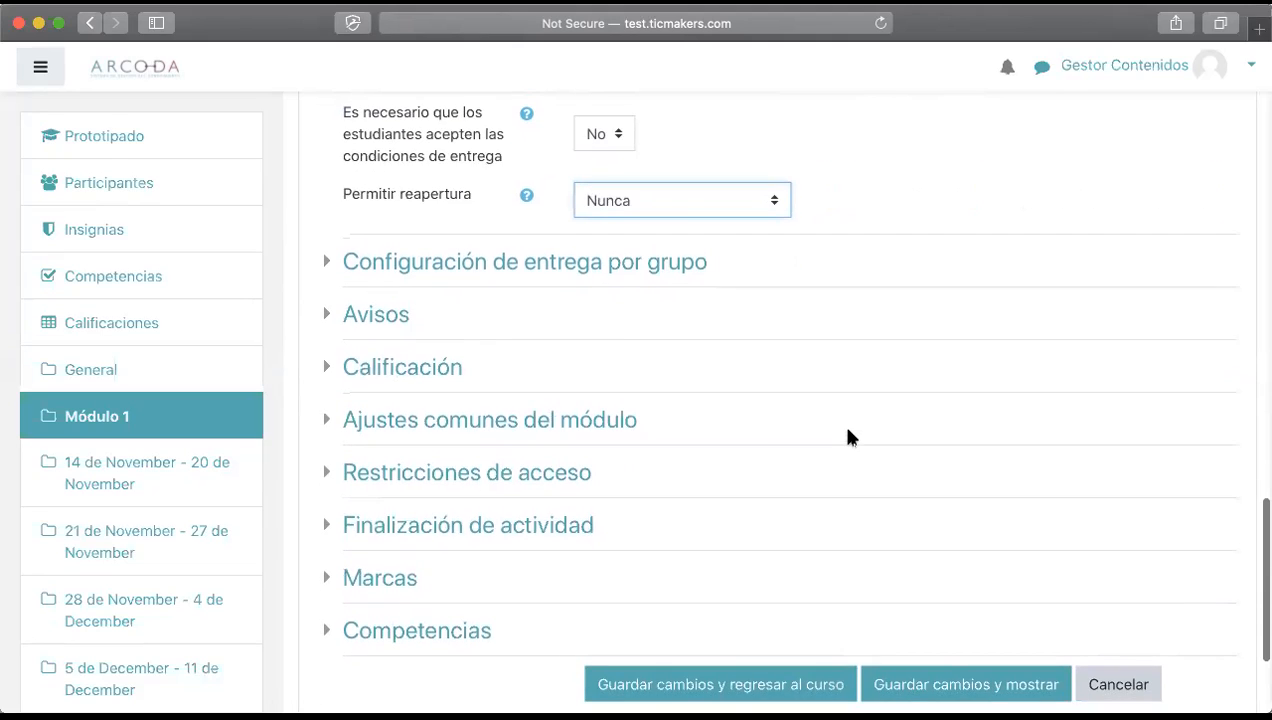
In Calificación, try the Escala grade type, then return to Puntuación.
left_click(329, 372)
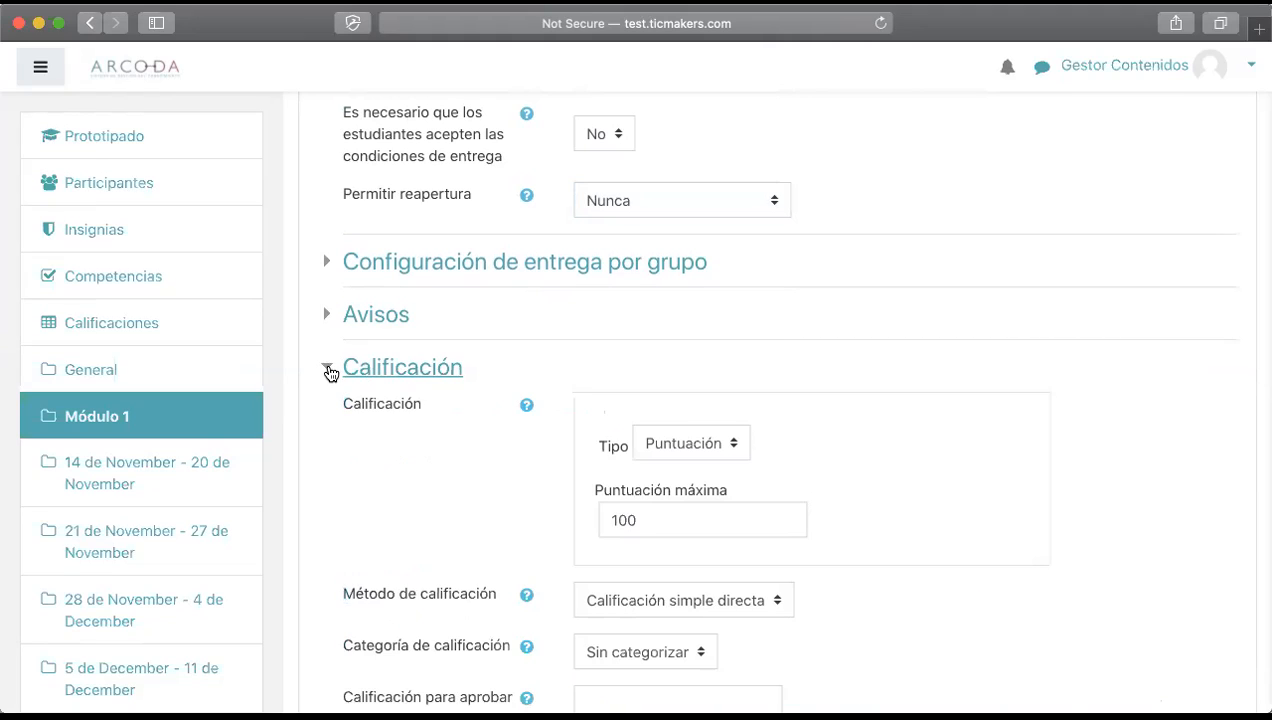
scroll(400, 465, "down", 2)
scroll(405, 470, "down", 2)
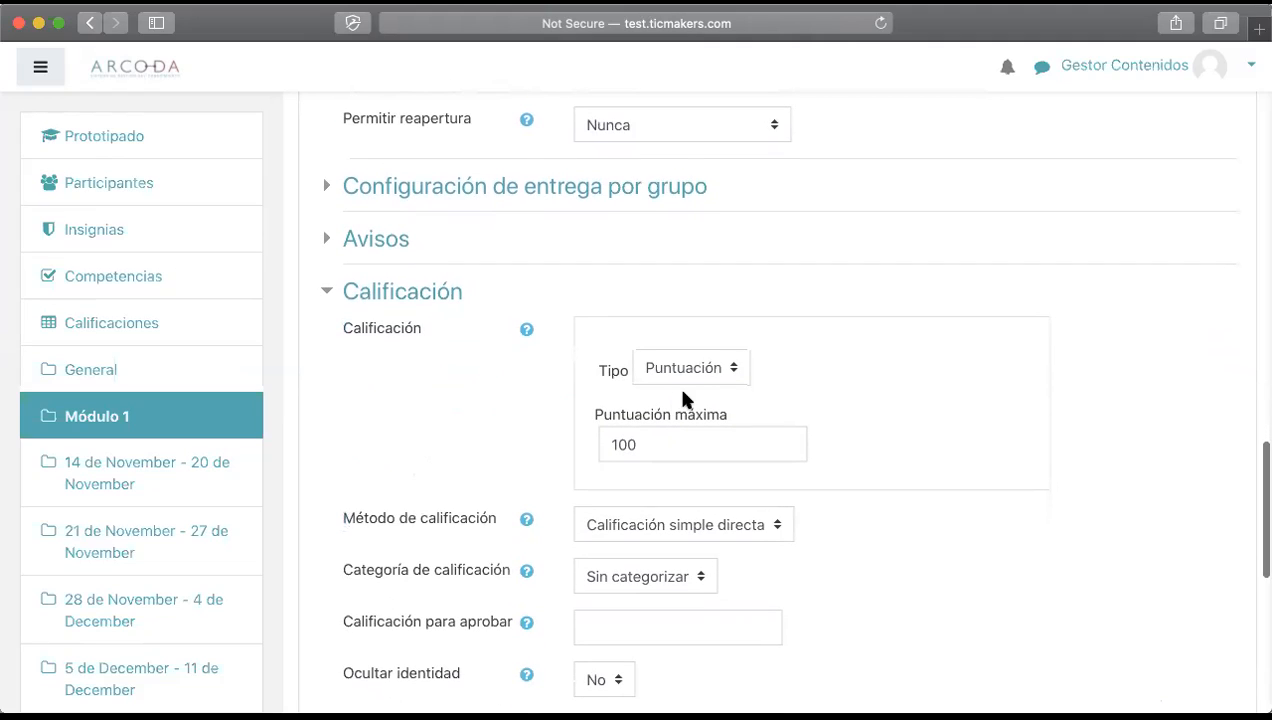
left_click(735, 374)
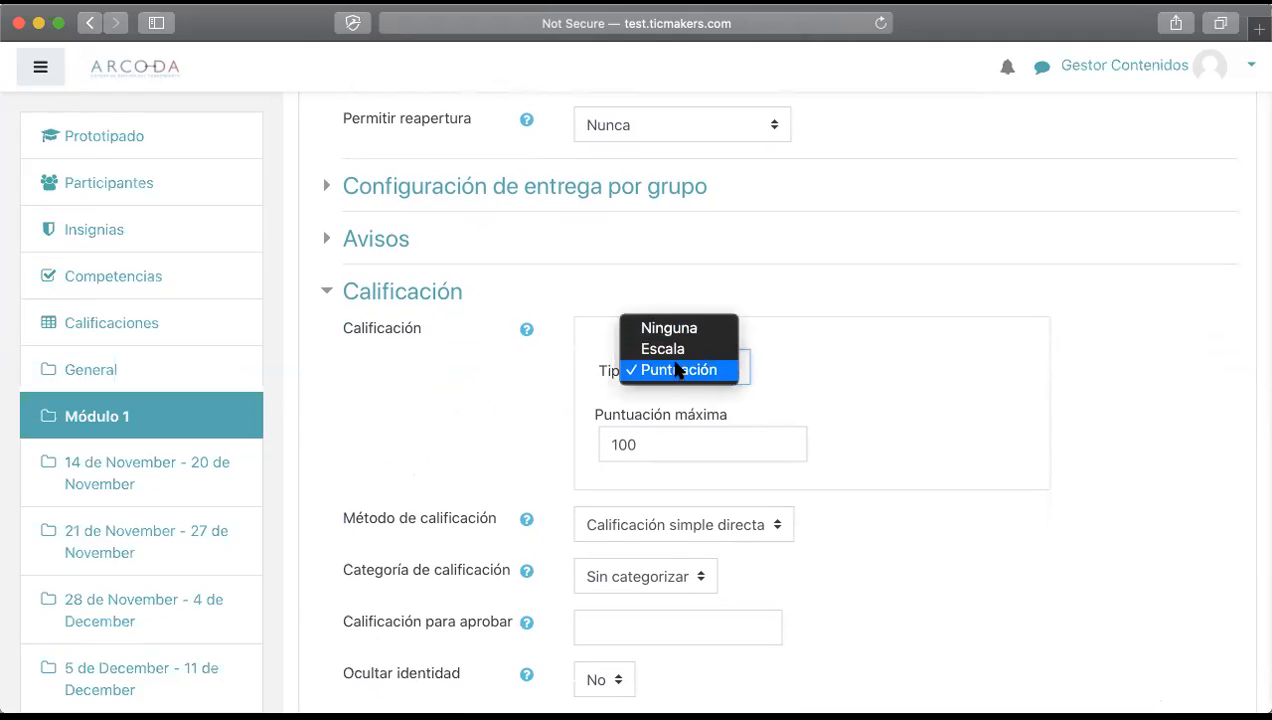
key("Escape")
left_click(669, 358)
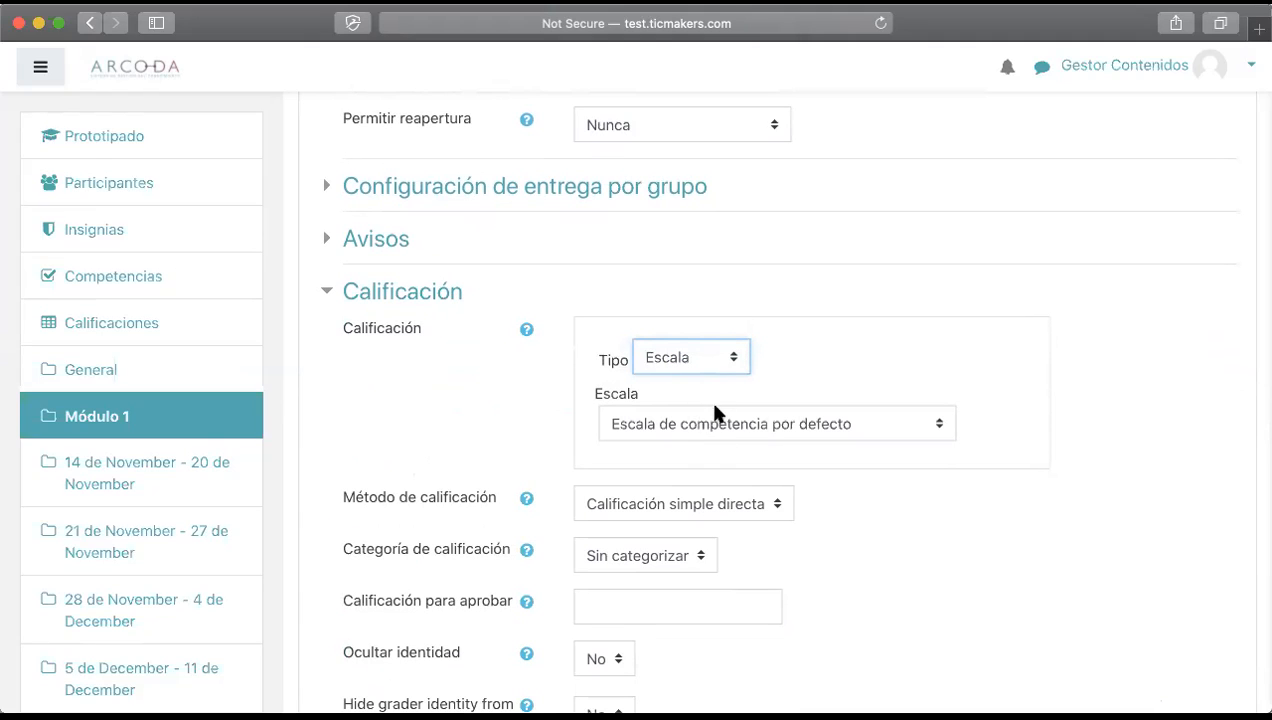
left_click(730, 422)
key("Escape")
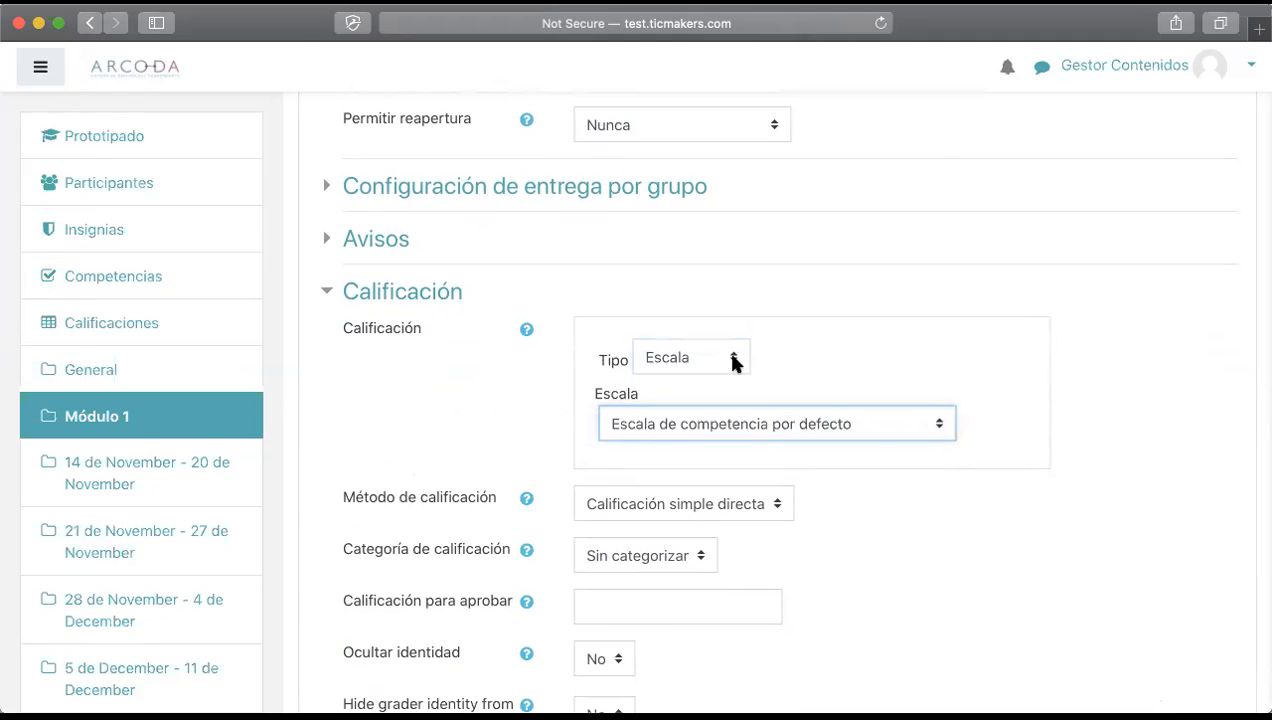
left_click(732, 358)
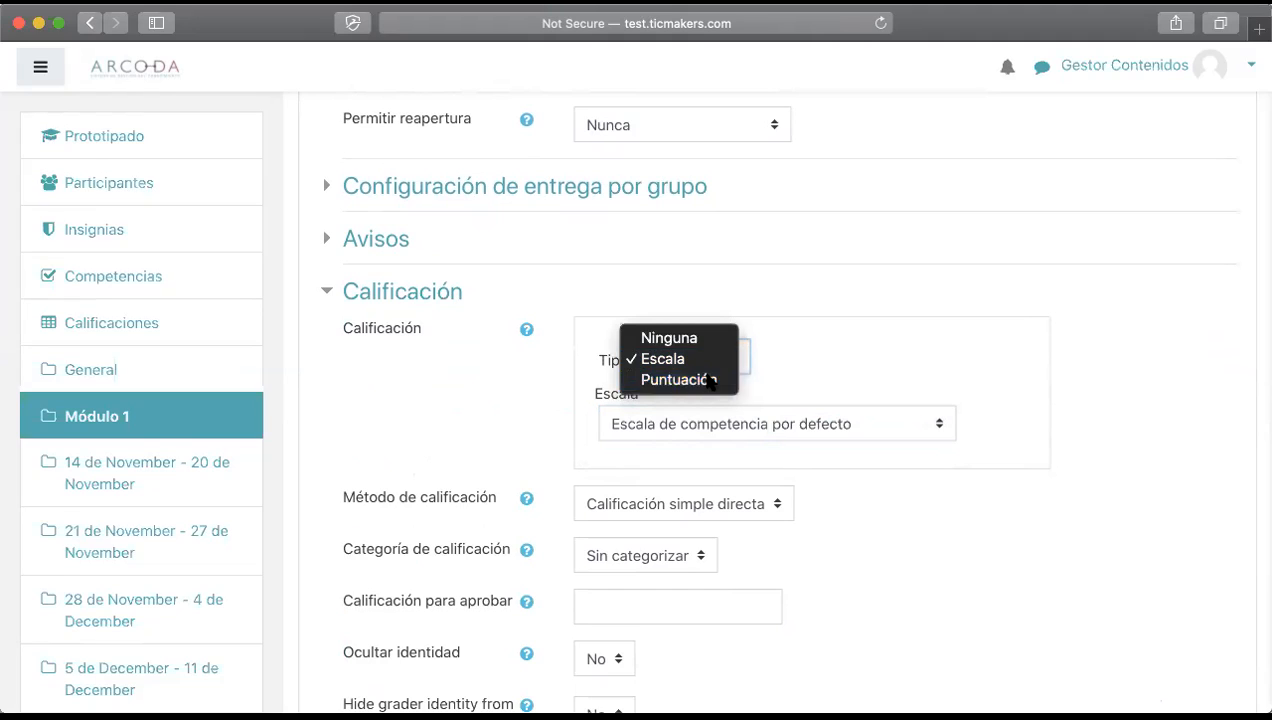
left_click(708, 380)
Change Puntuación máxima from 100 to 5 and save, returning to the course.
left_click_drag(642, 443, 598, 444)
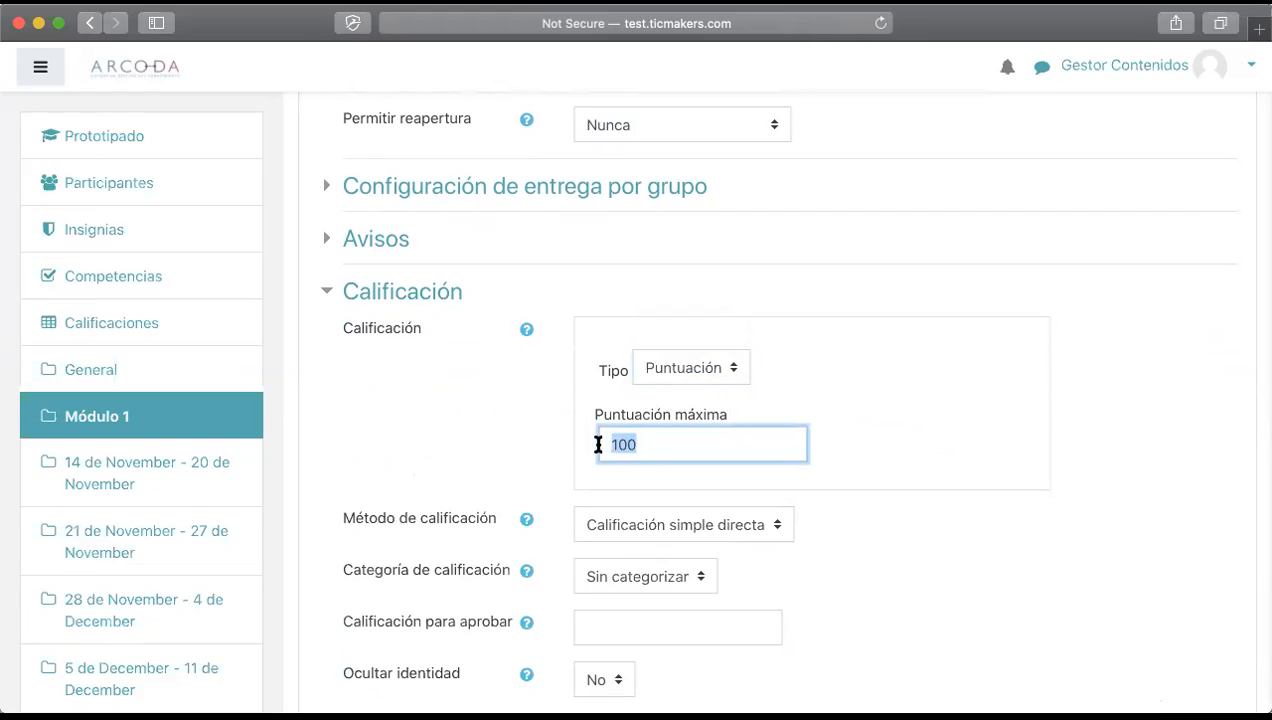
type("5")
left_click(966, 550)
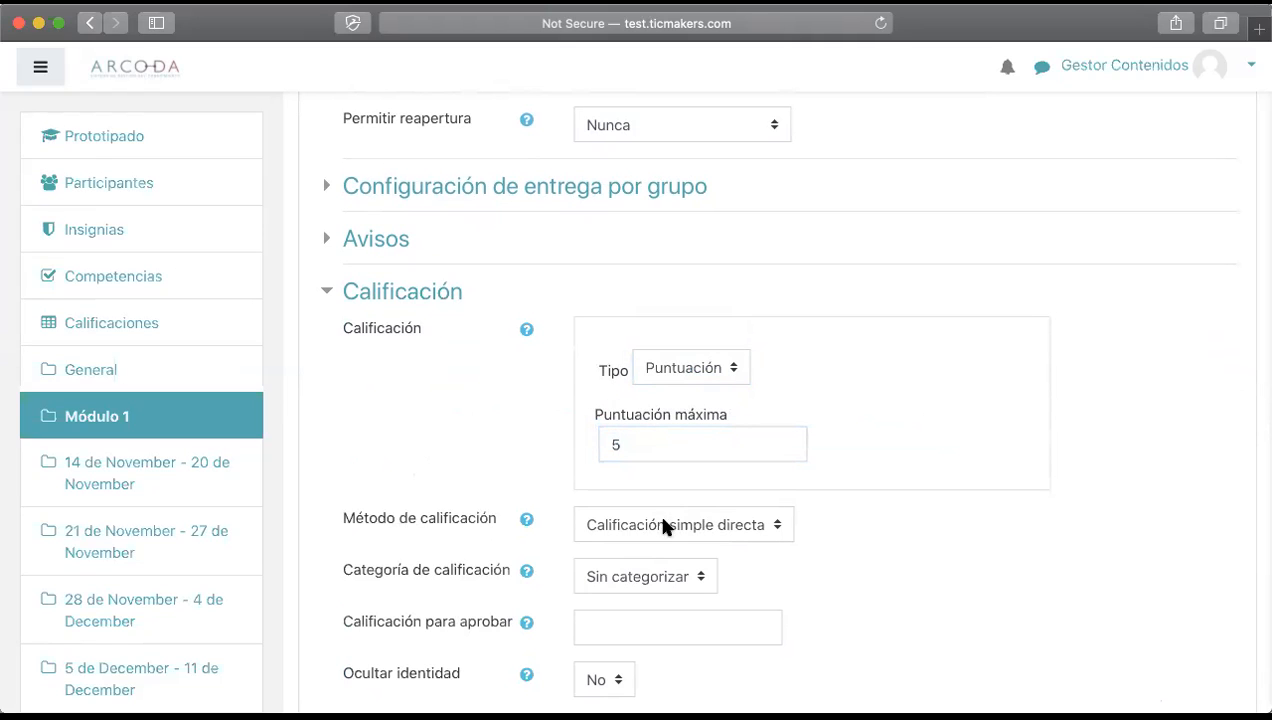
scroll(462, 650, "down", 5)
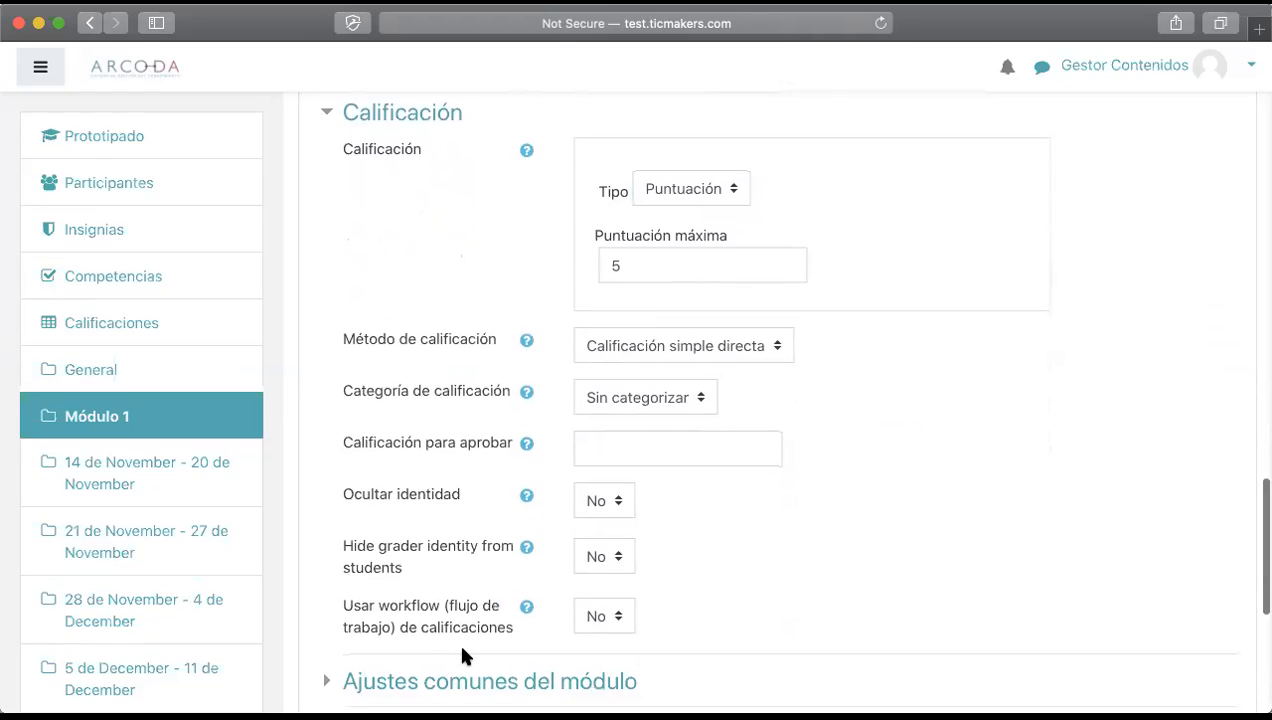
scroll(462, 655, "down", 4)
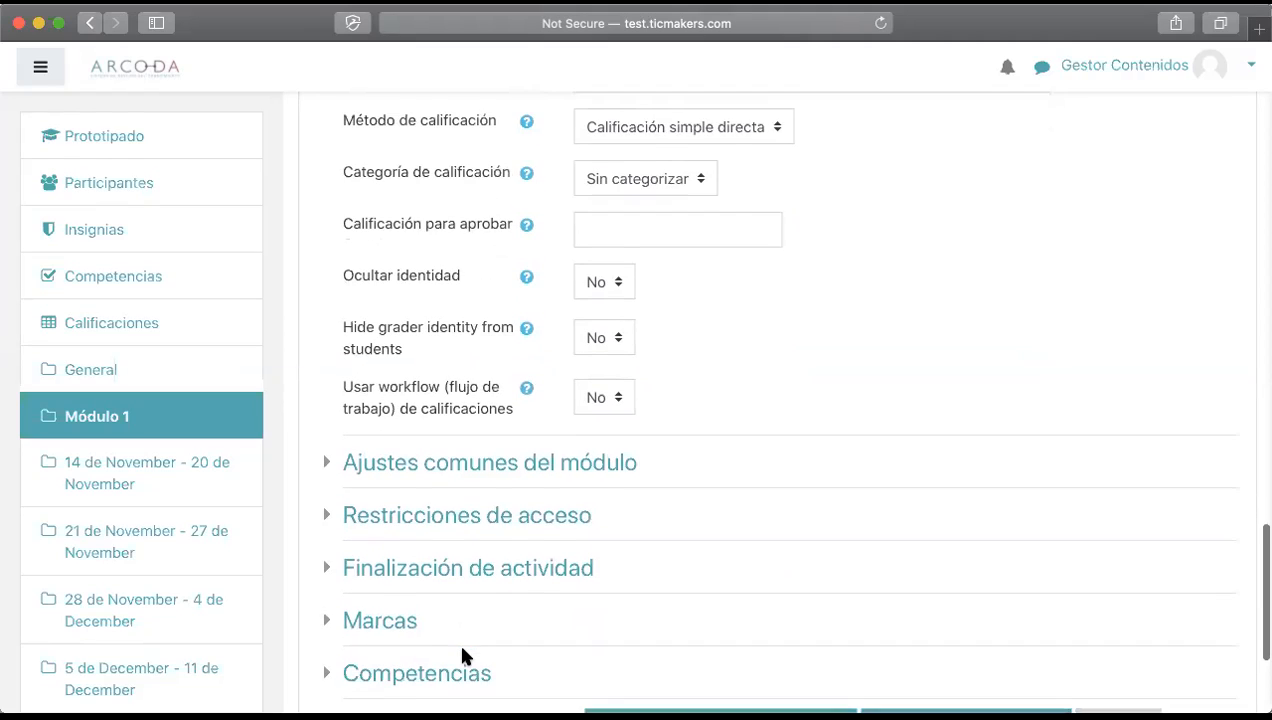
scroll(462, 655, "down", 1)
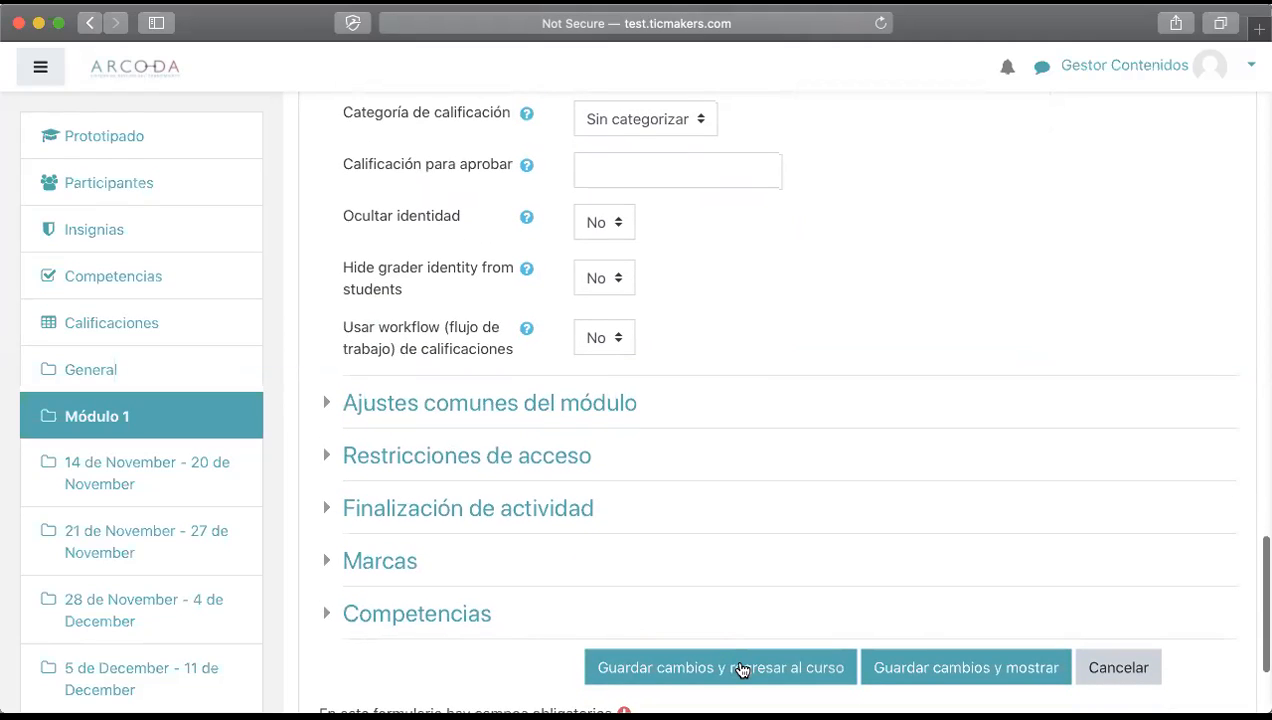
left_click(738, 664)
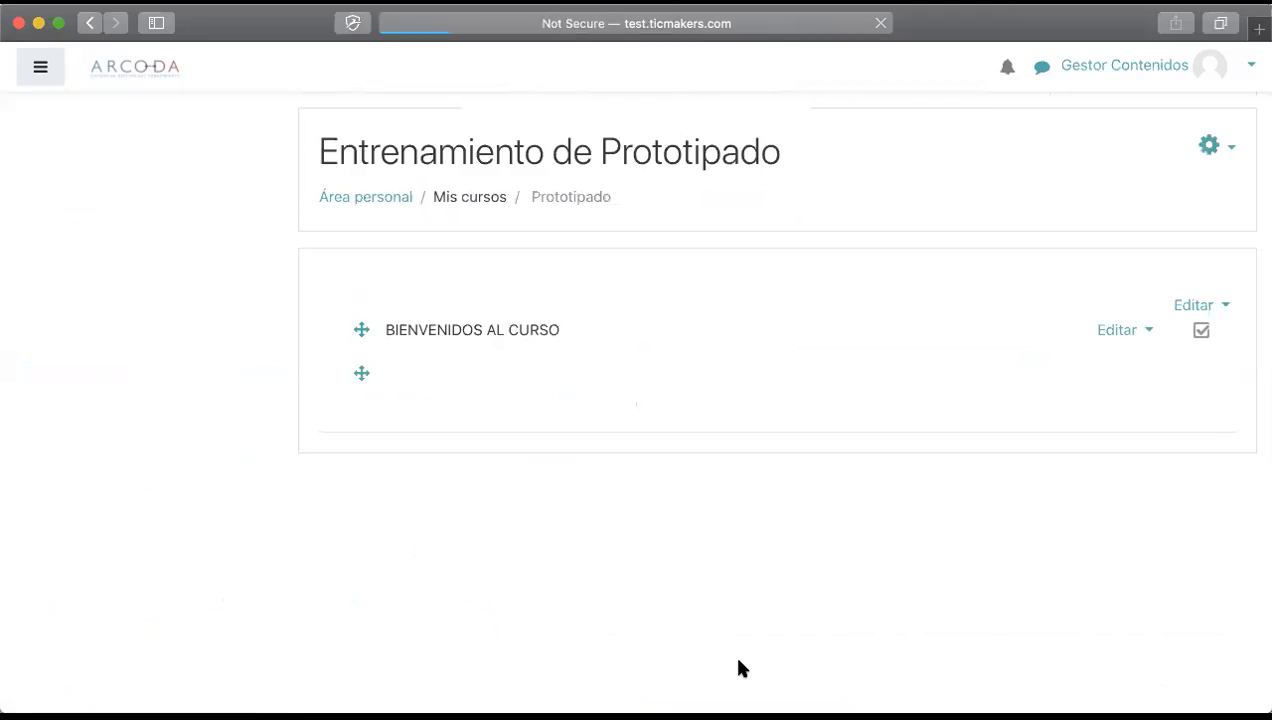
Scroll up to Módulo 1 and view Publicación ensayo's Editar menu, closing it unchanged.
scroll(561, 407, "up", 2)
scroll(561, 407, "up", 1)
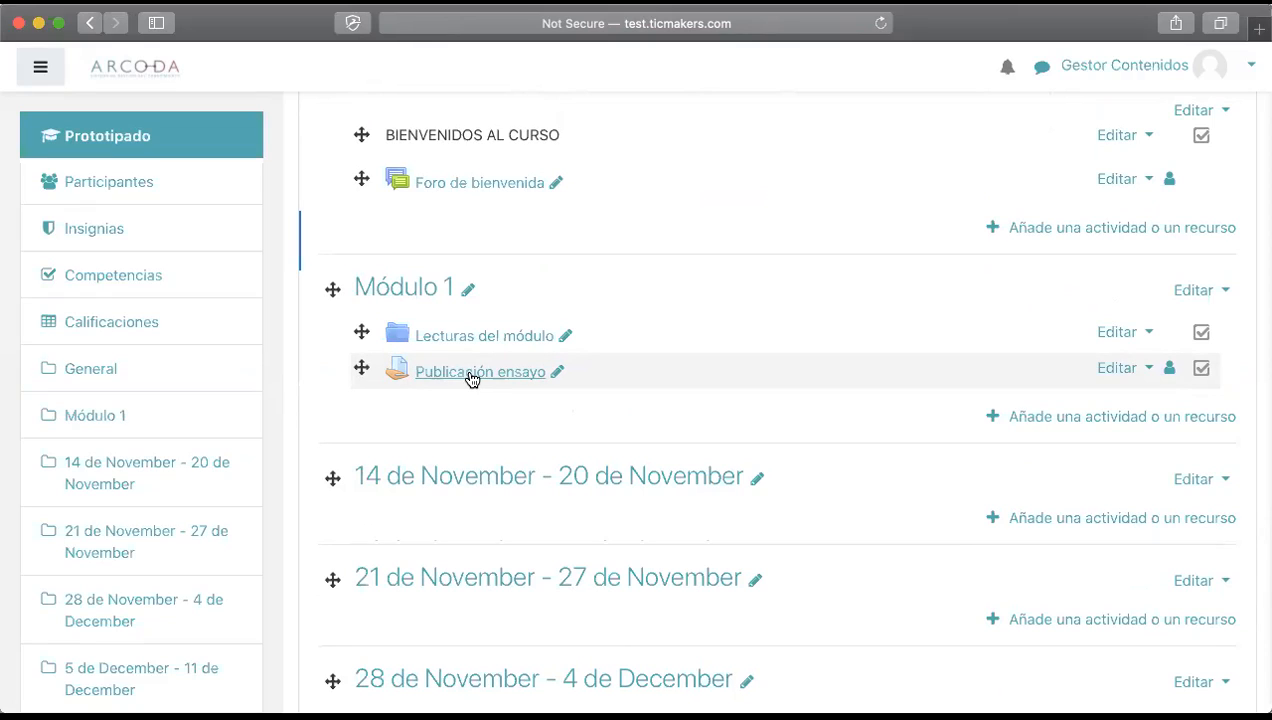
left_click(1148, 369)
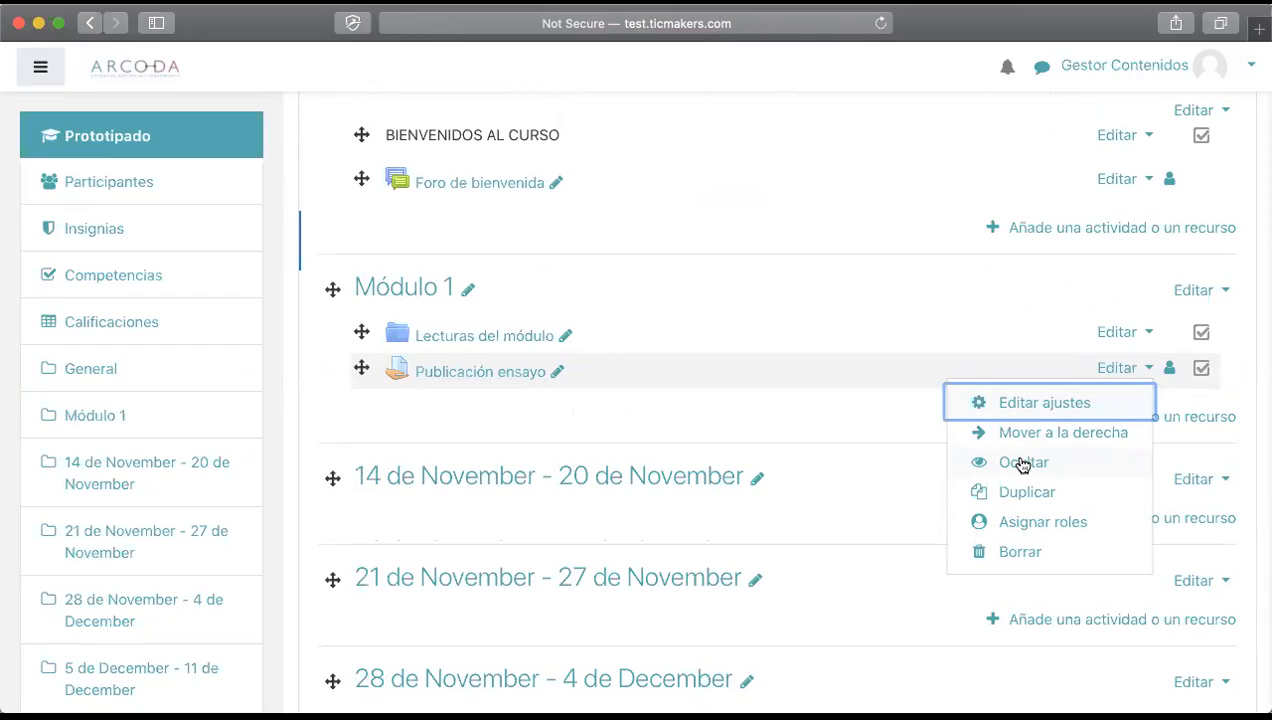
key("Escape")
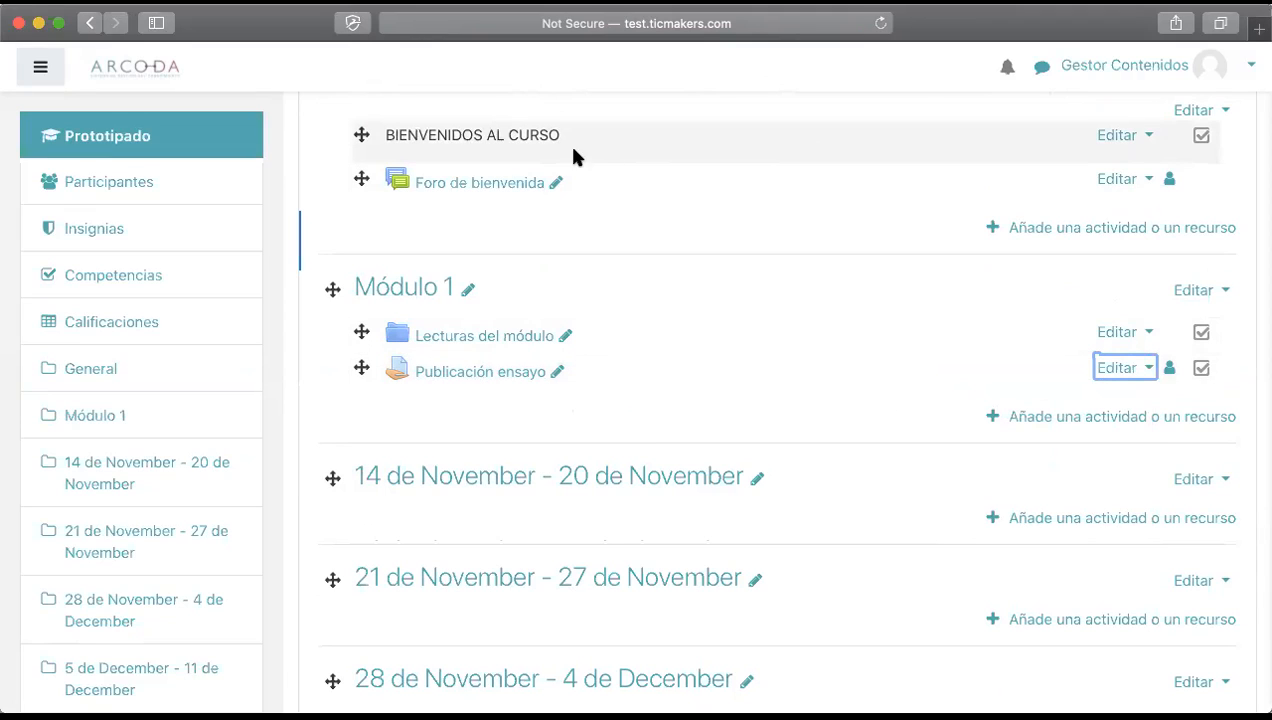
left_click(1219, 292)
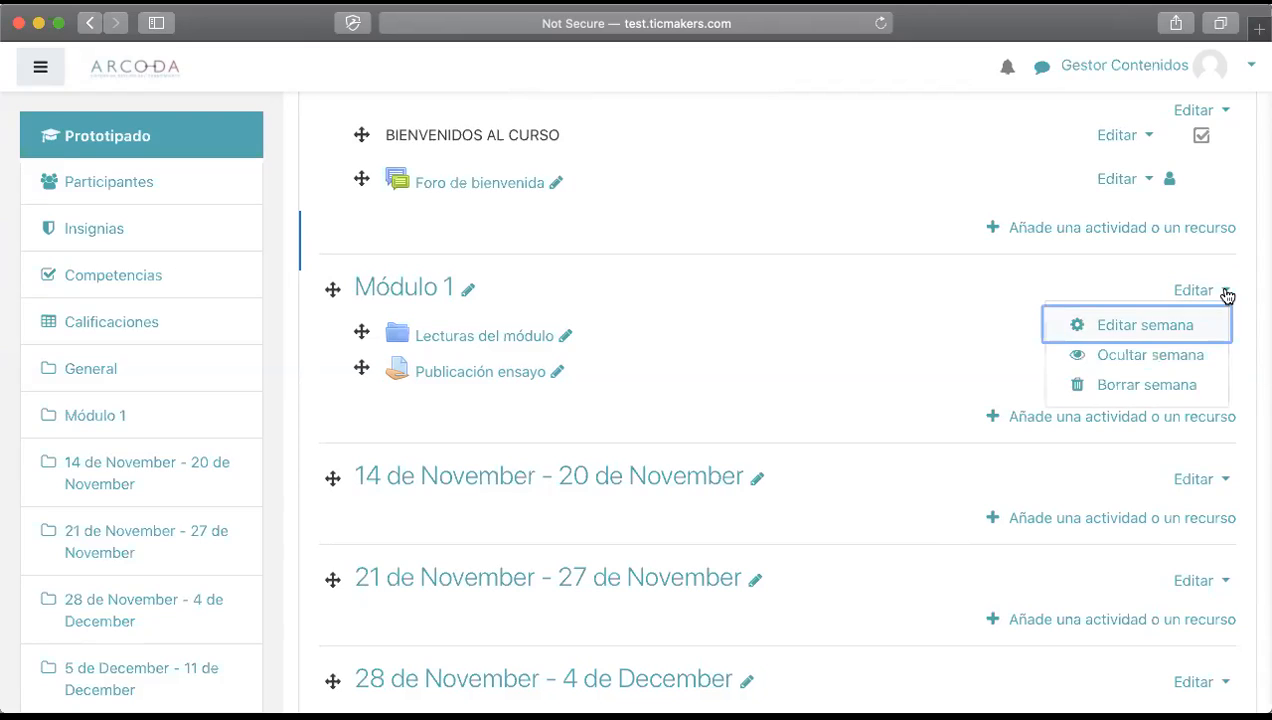
left_click(1139, 358)
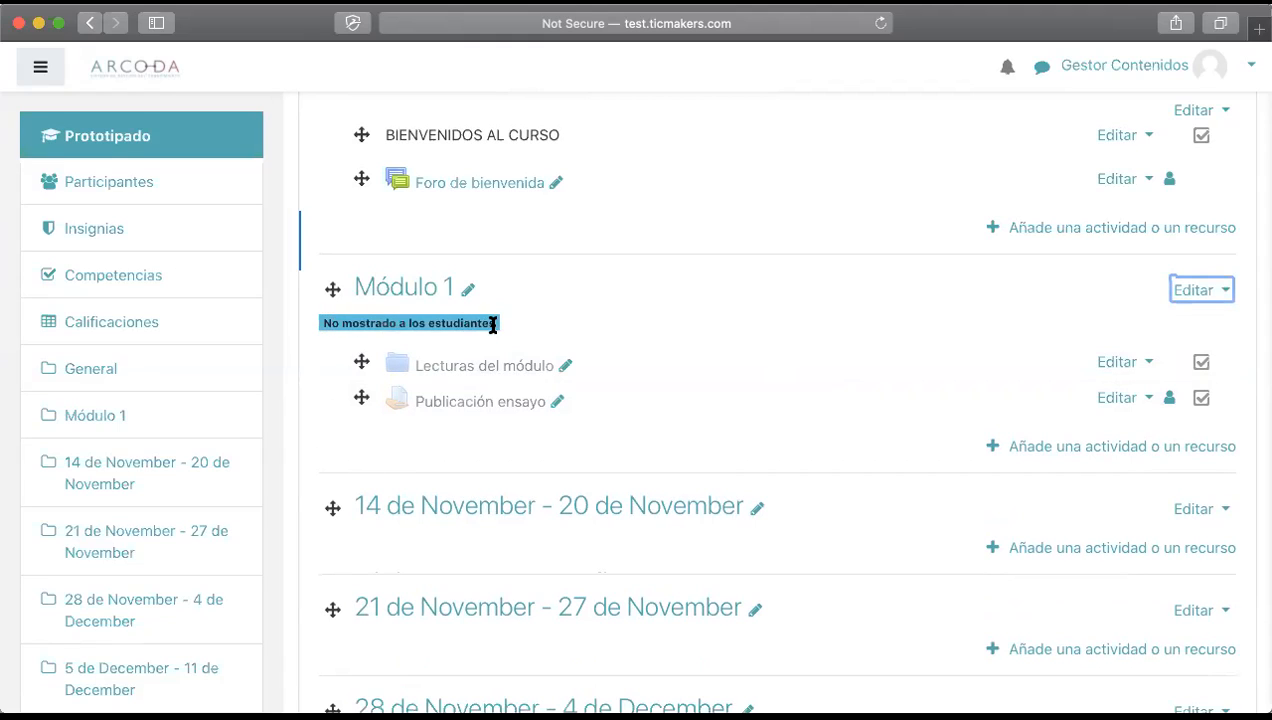
left_click(1224, 294)
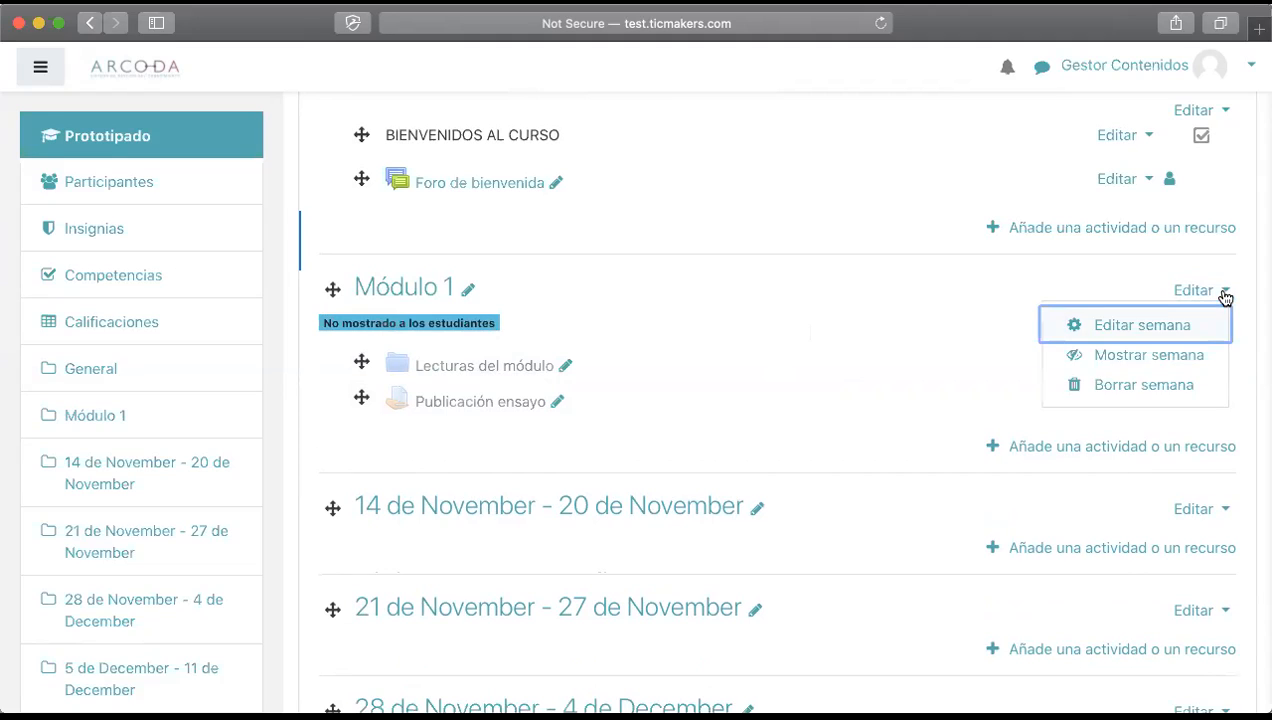
left_click(1117, 357)
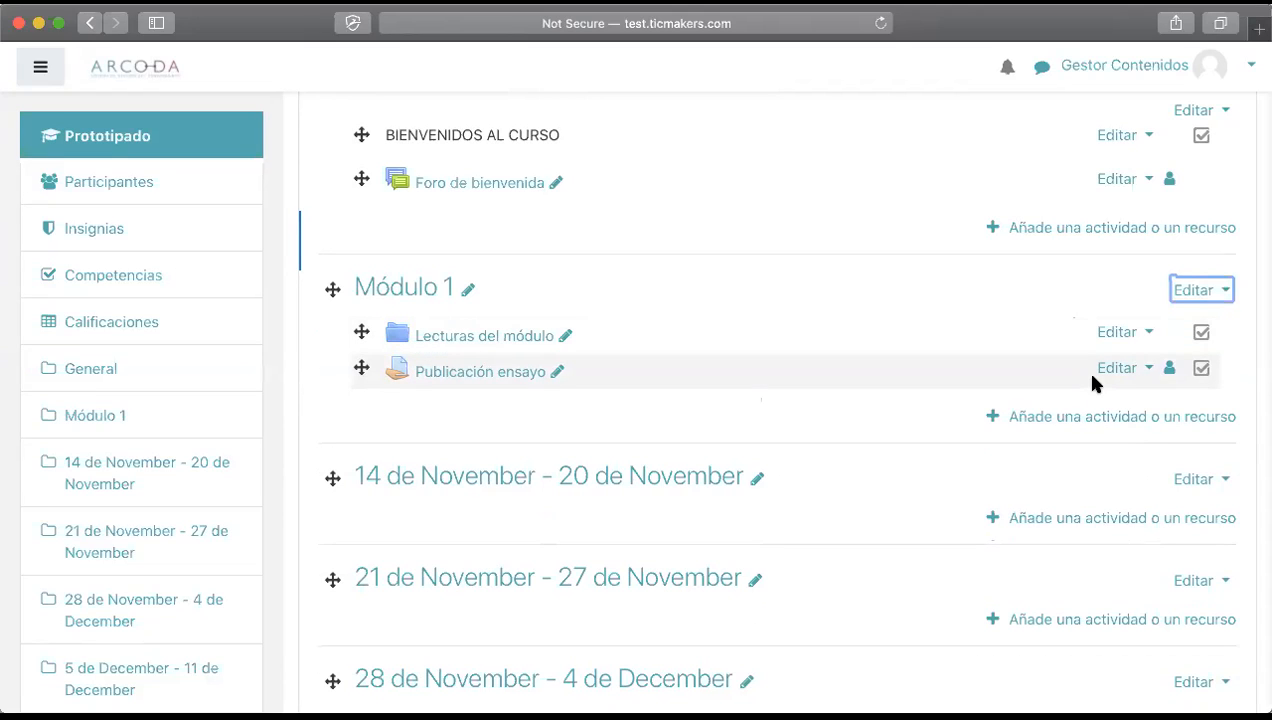
Enable 'Muestra la descripción en la página del curso' in Publicación ensayo's settings and save back to the course.
left_click(1146, 369)
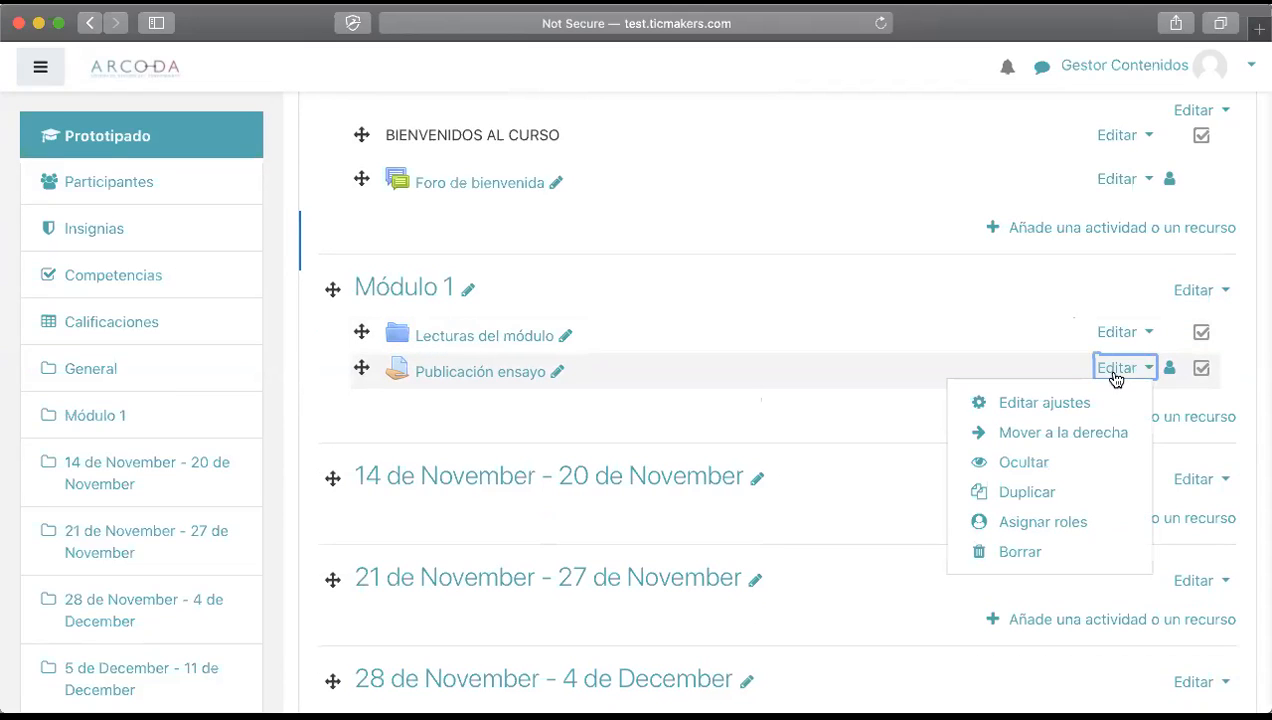
left_click(1040, 404)
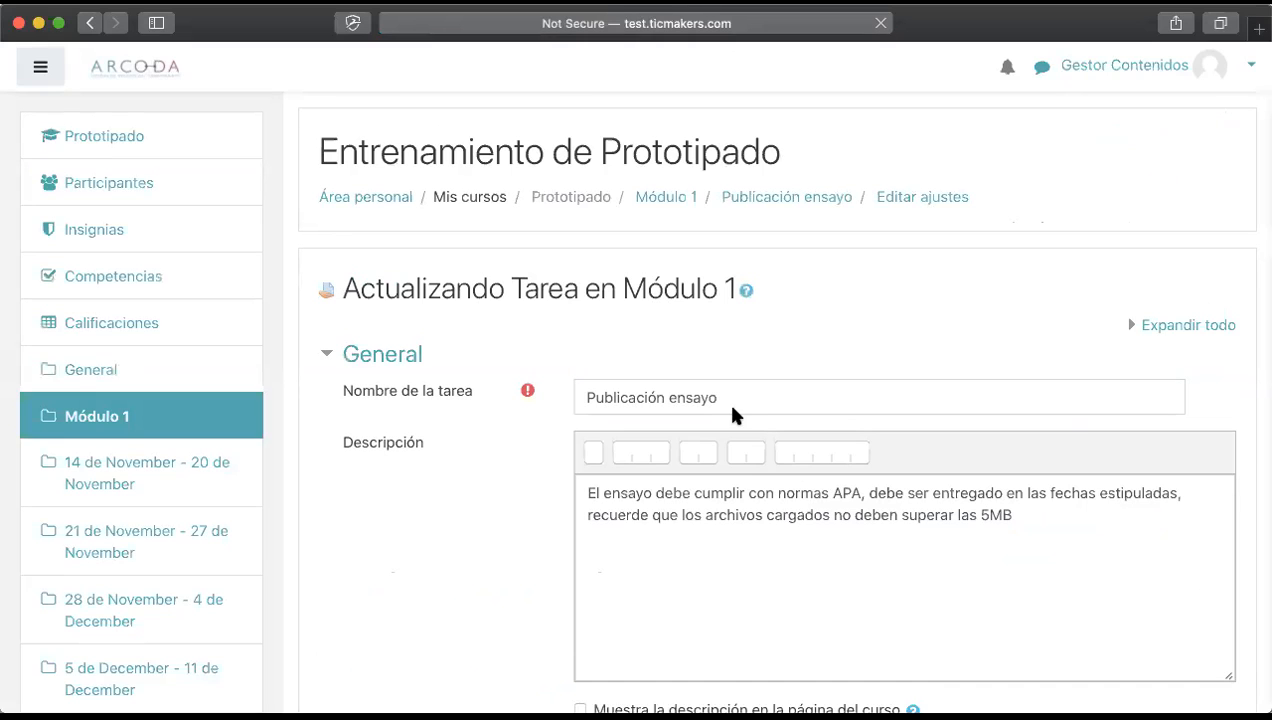
scroll(459, 458, "down", 2)
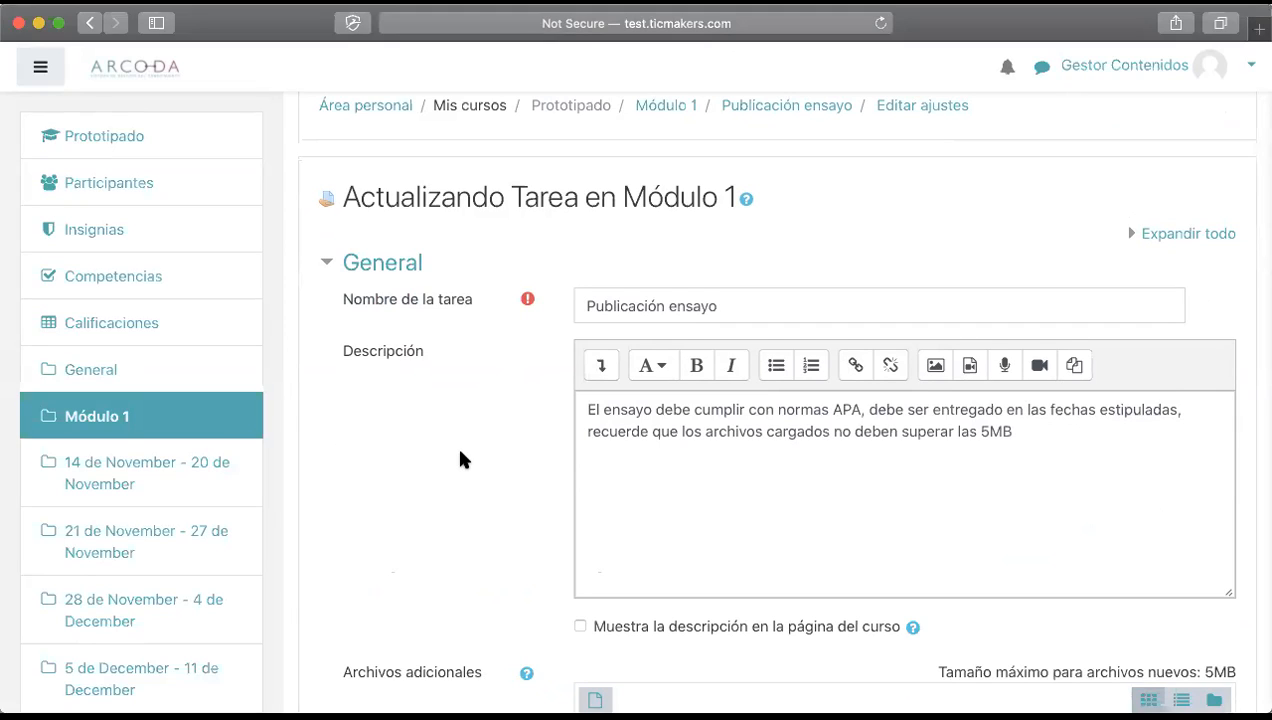
scroll(459, 459, "down", 4)
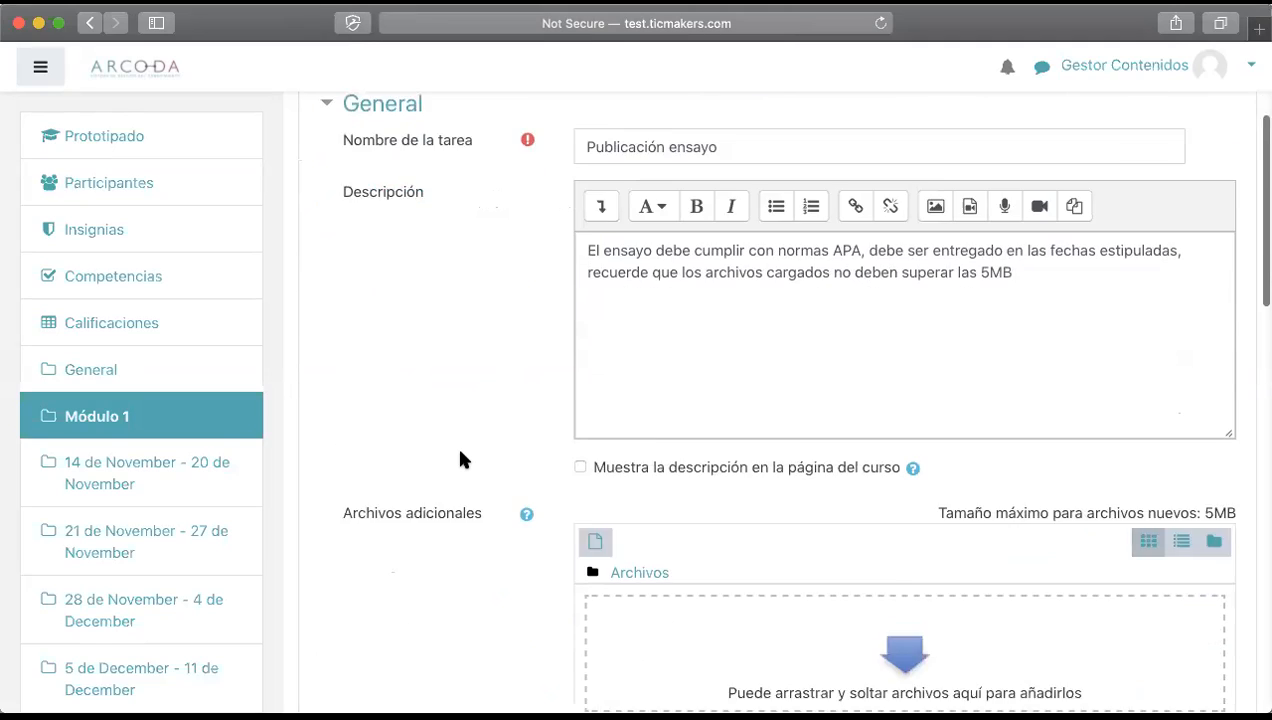
scroll(459, 459, "up", 4)
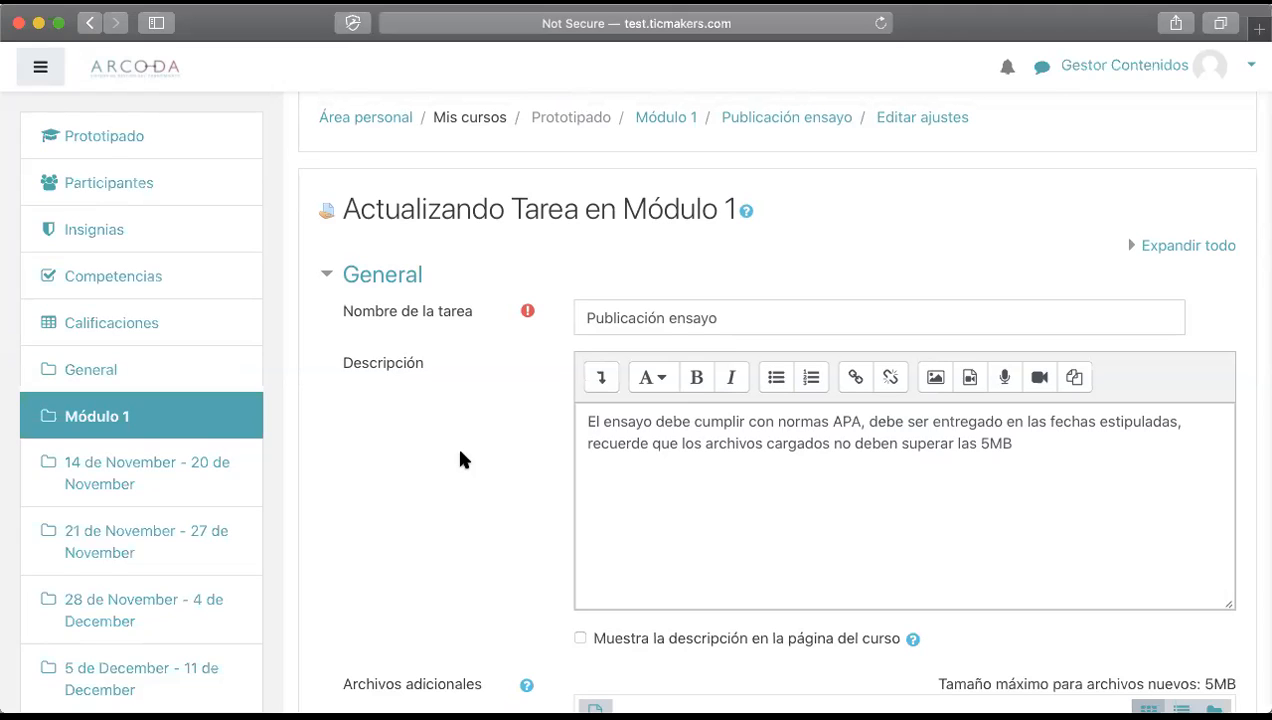
scroll(478, 489, "down", 1)
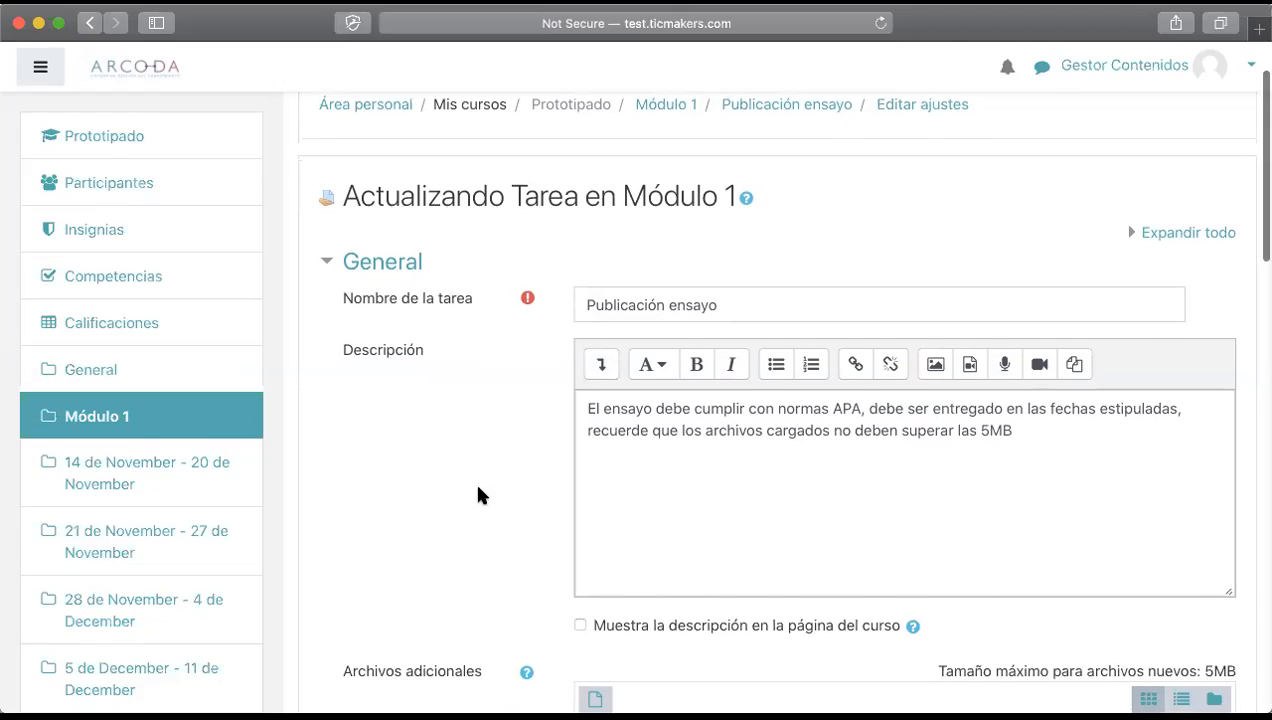
scroll(478, 494, "down", 2)
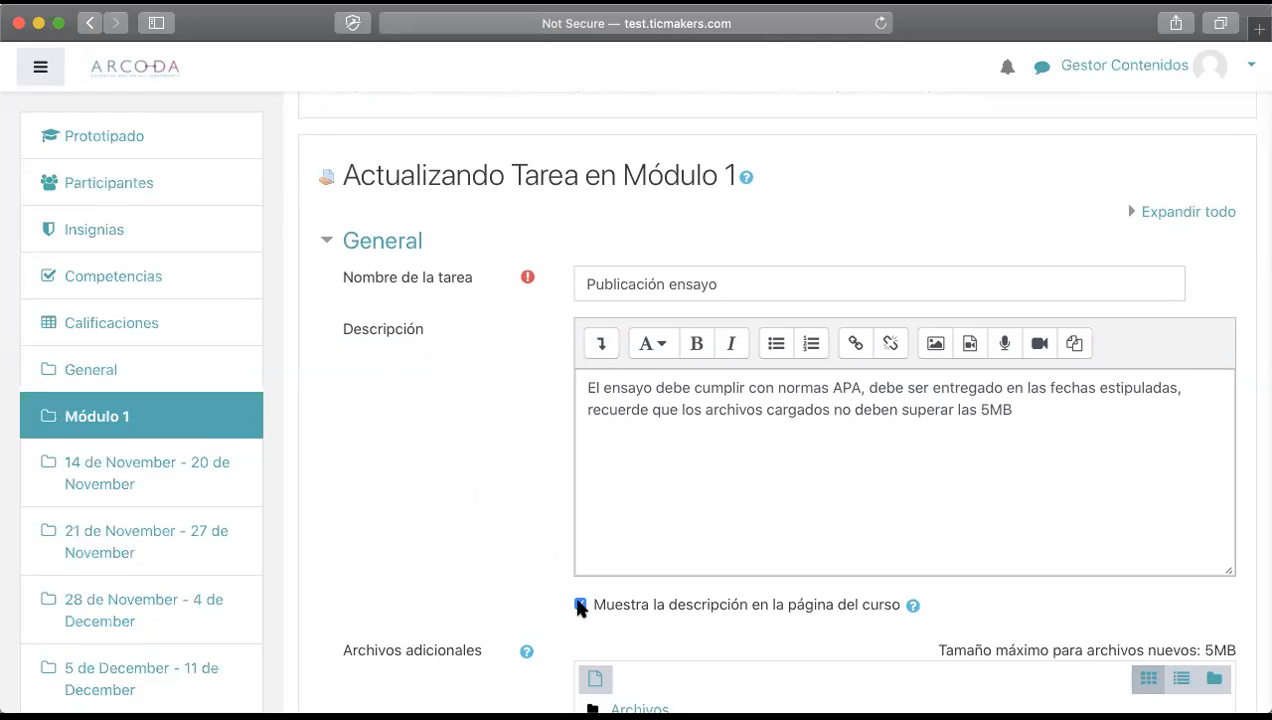
left_click_drag(587, 387, 1055, 415)
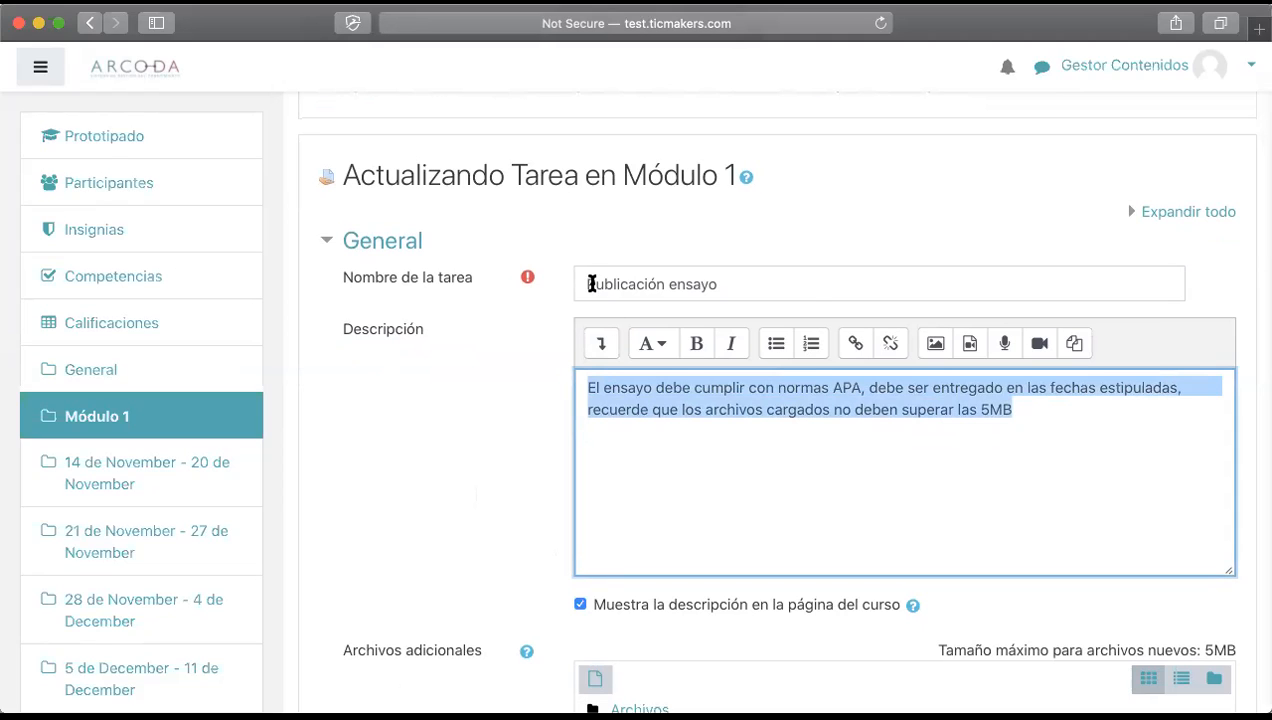
left_click_drag(583, 284, 809, 283)
scroll(437, 558, "down", 15)
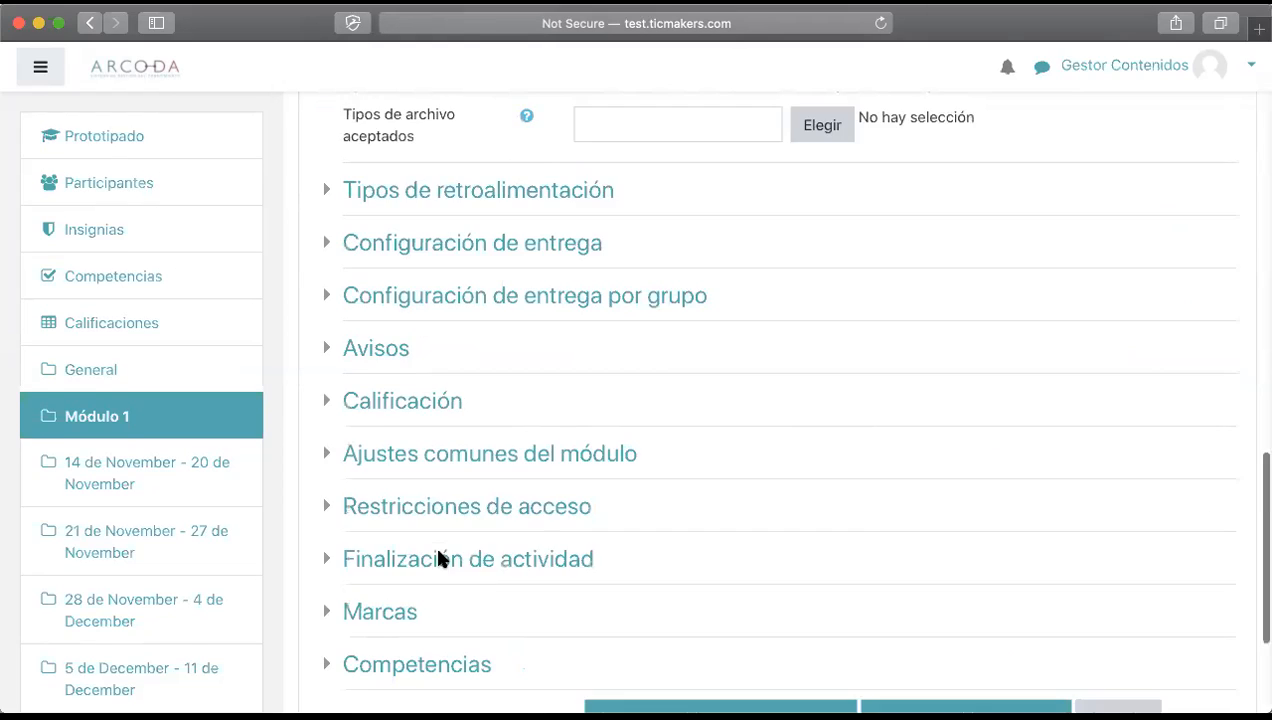
left_click(752, 488)
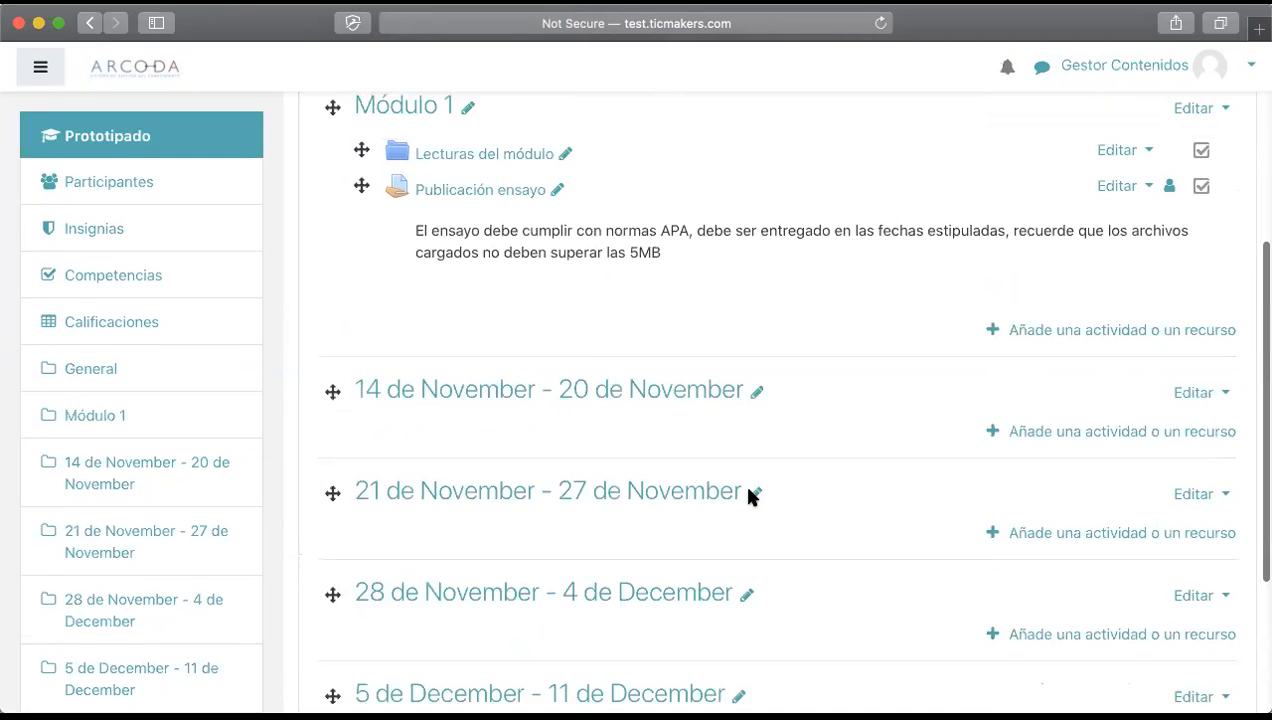
Turn off the course-page description for Publicación ensayo, save, then open the assignment's page.
left_click_drag(415, 398, 656, 420)
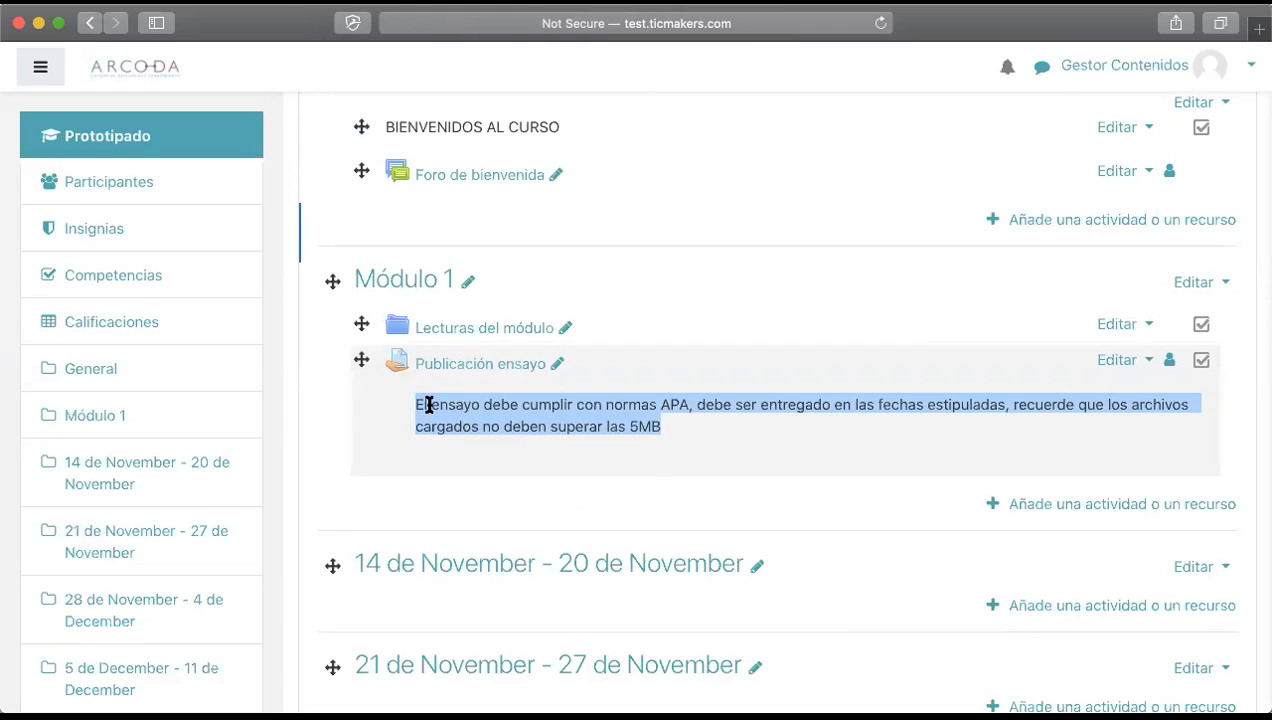
left_click(1140, 361)
left_click(1070, 411)
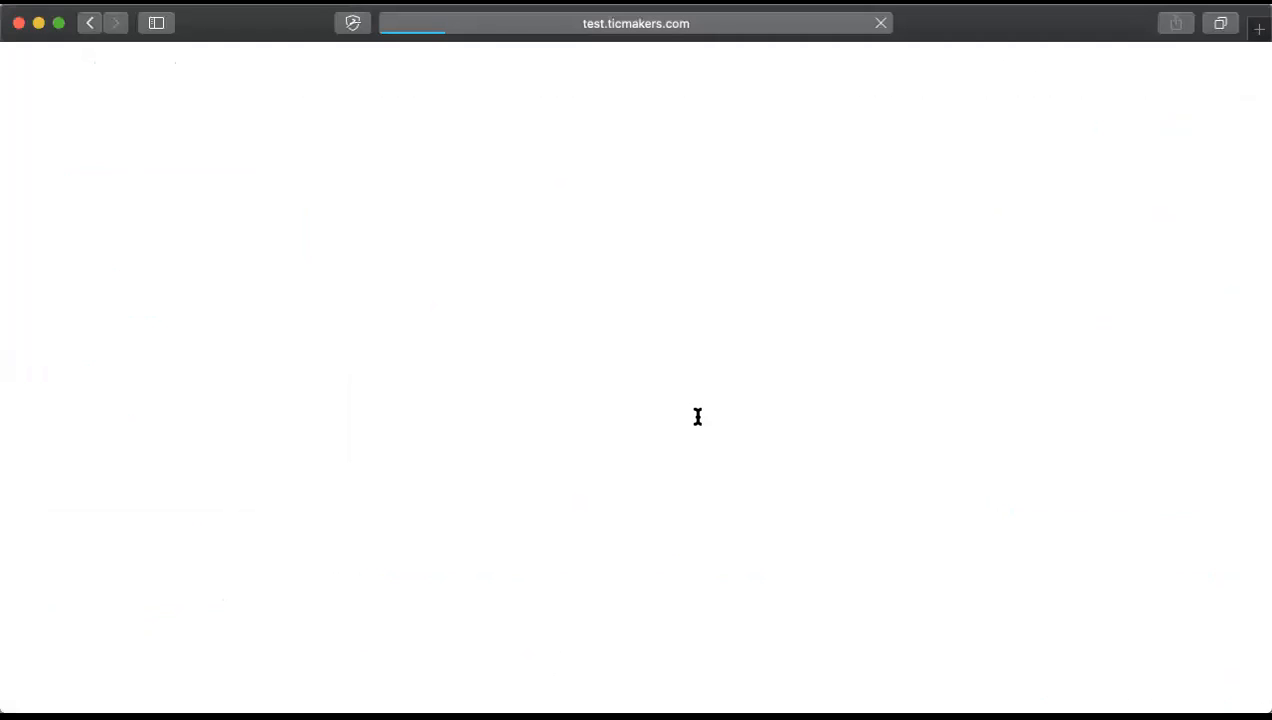
scroll(556, 524, "down", 2)
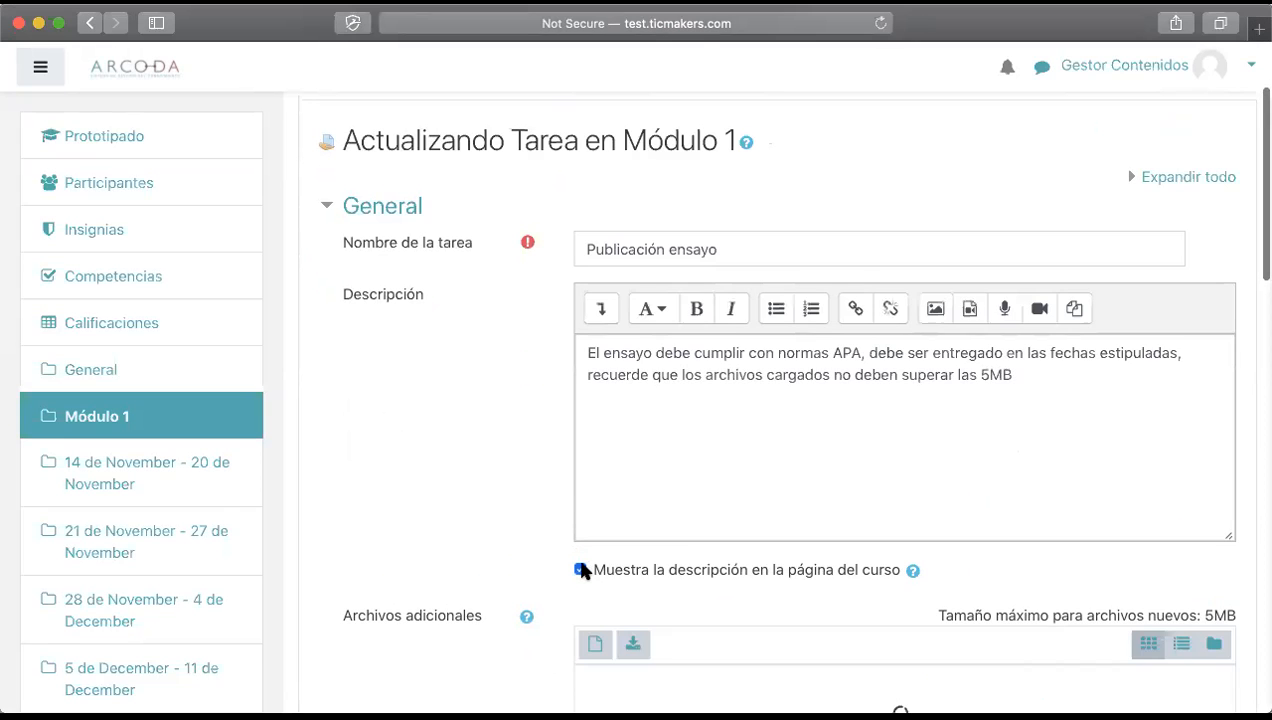
scroll(583, 570, "down", 15)
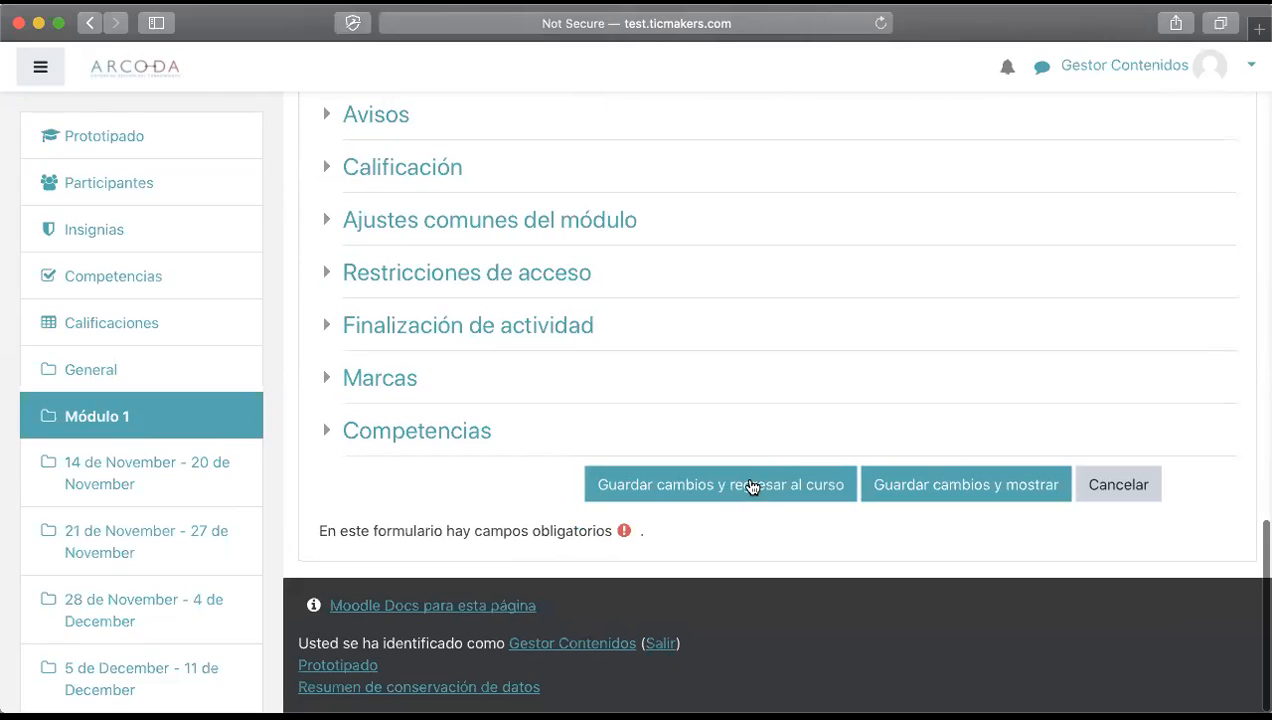
left_click(751, 486)
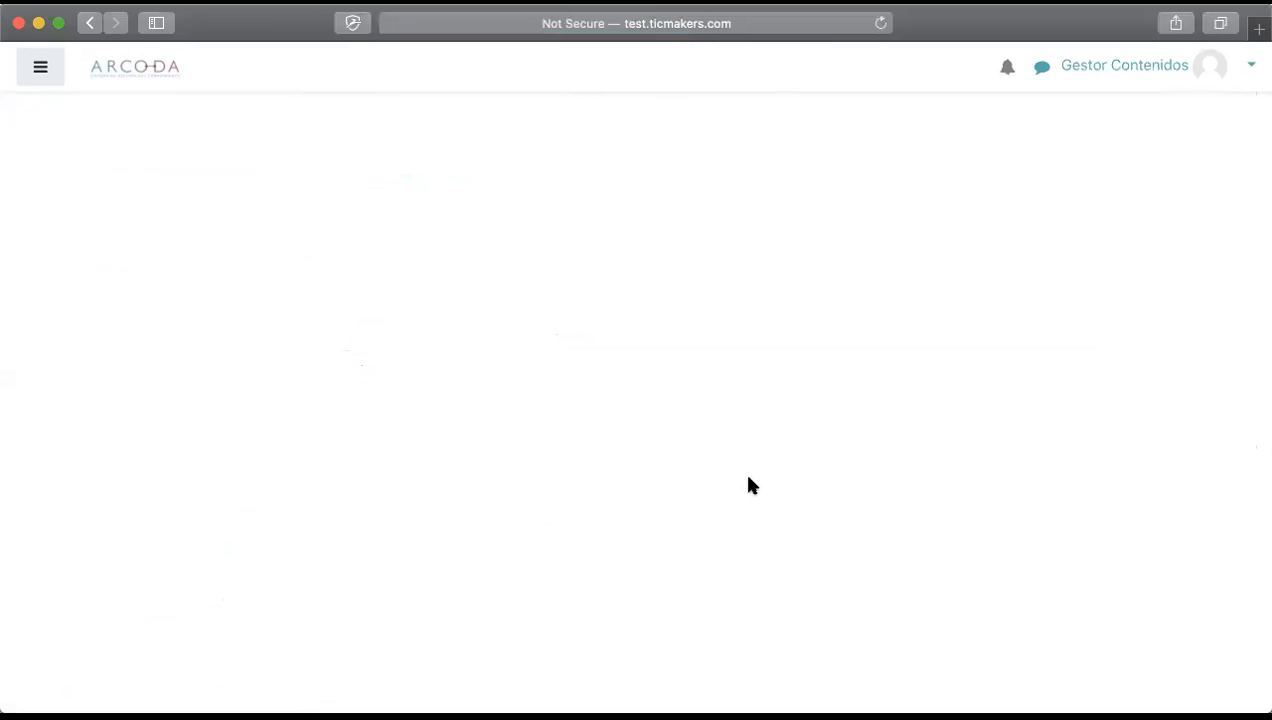
scroll(471, 306, "up", 4)
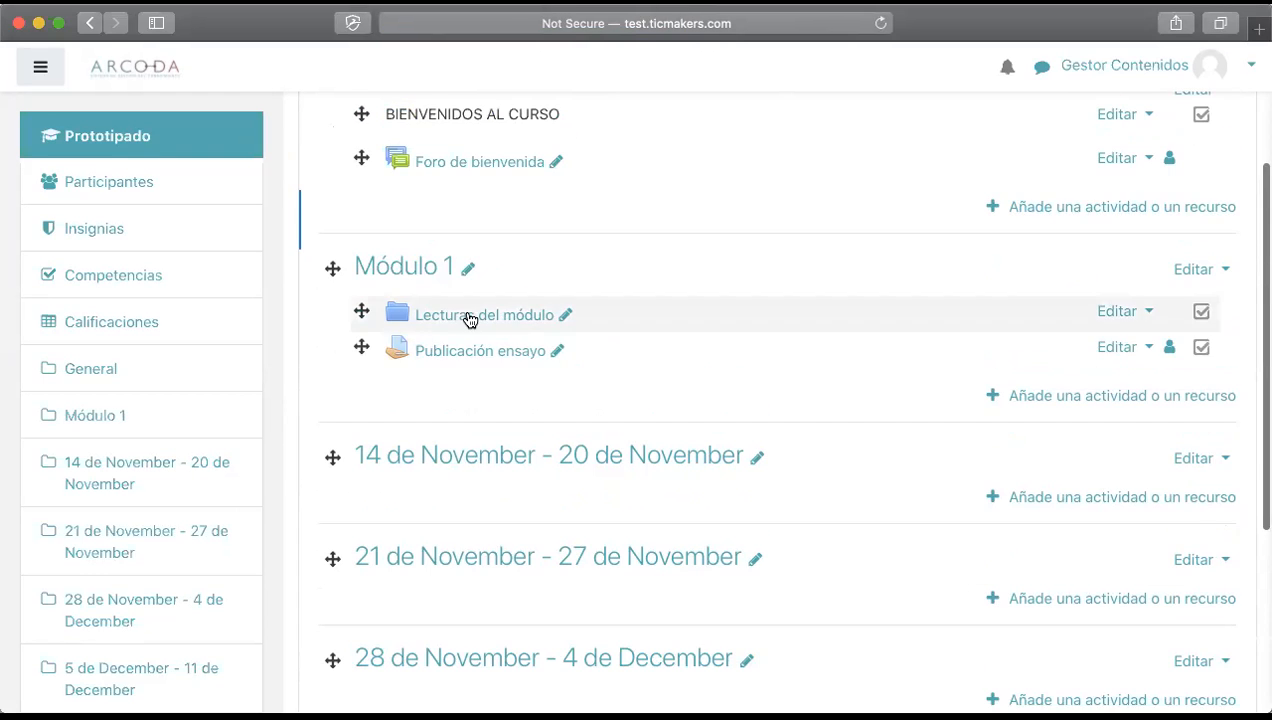
left_click(468, 352)
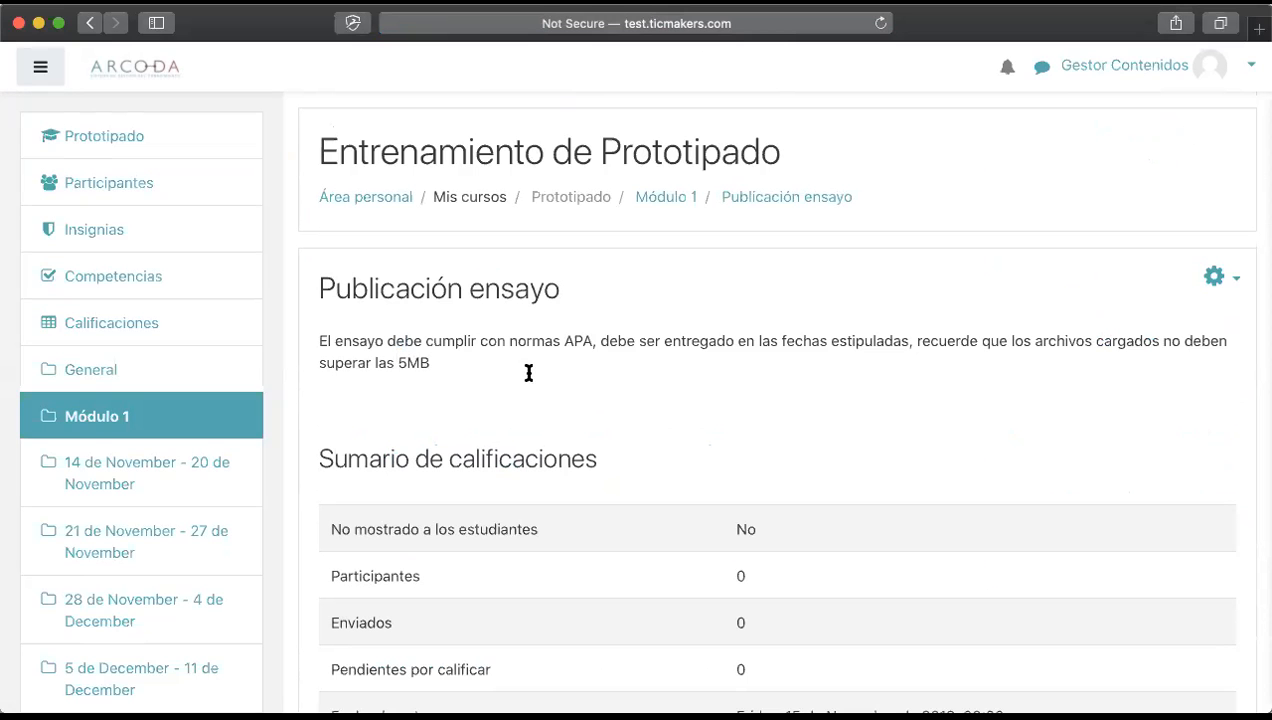
Read the Publicación ensayo description and Sumario de calificaciones, then go to Participantes.
left_click_drag(318, 281, 330, 282)
double_click(330, 282)
left_click_drag(315, 342, 473, 343)
left_click_drag(626, 346, 872, 391)
scroll(872, 391, "down", 3)
scroll(872, 398, "down", 1)
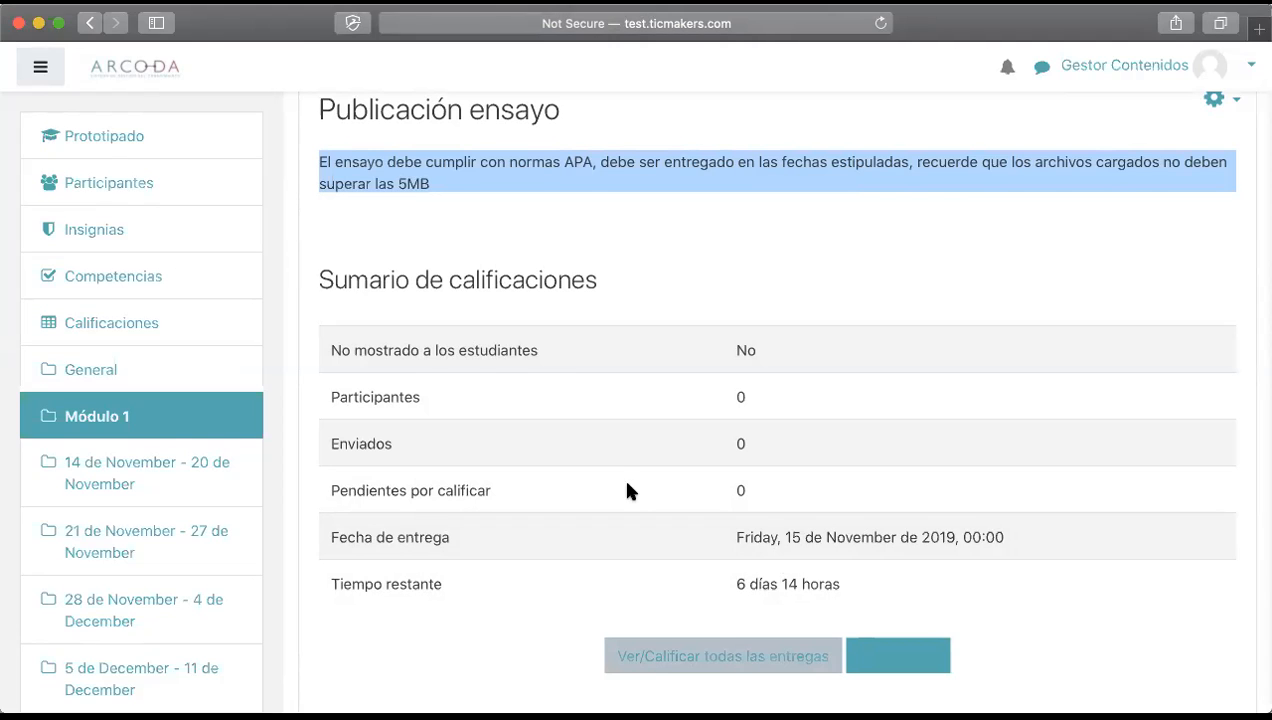
scroll(607, 447, "up", 4)
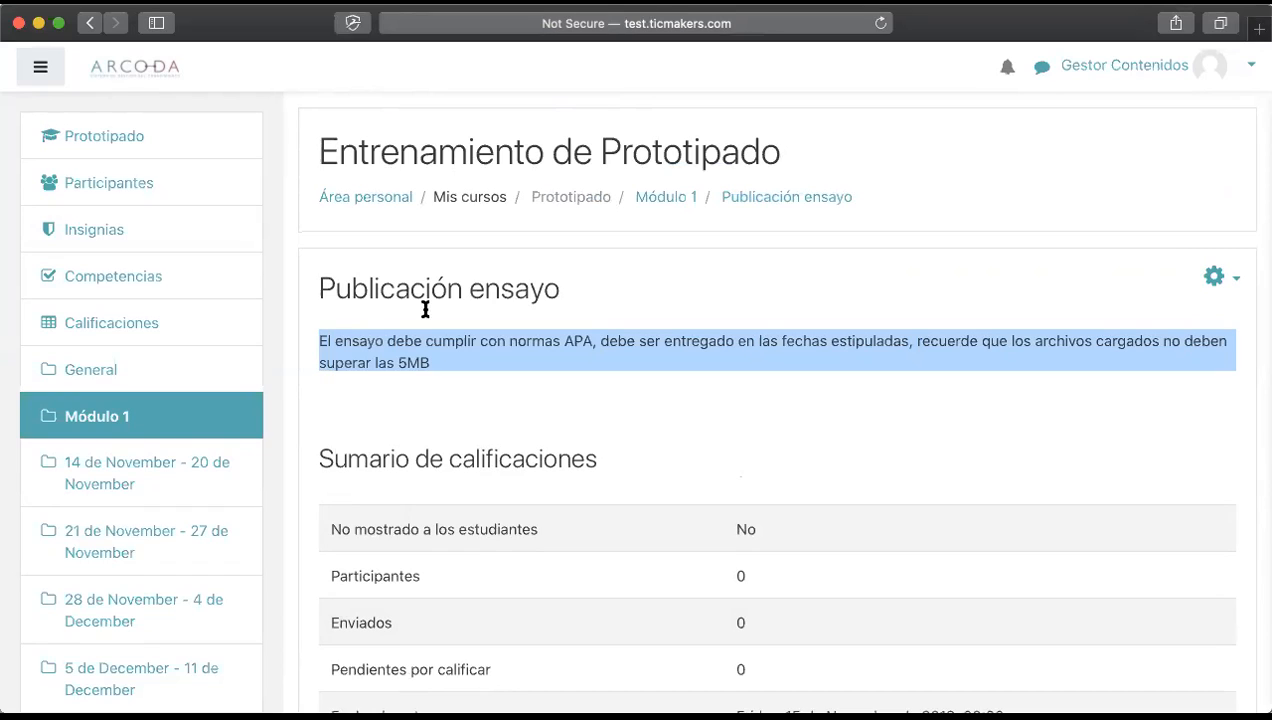
left_click(101, 186)
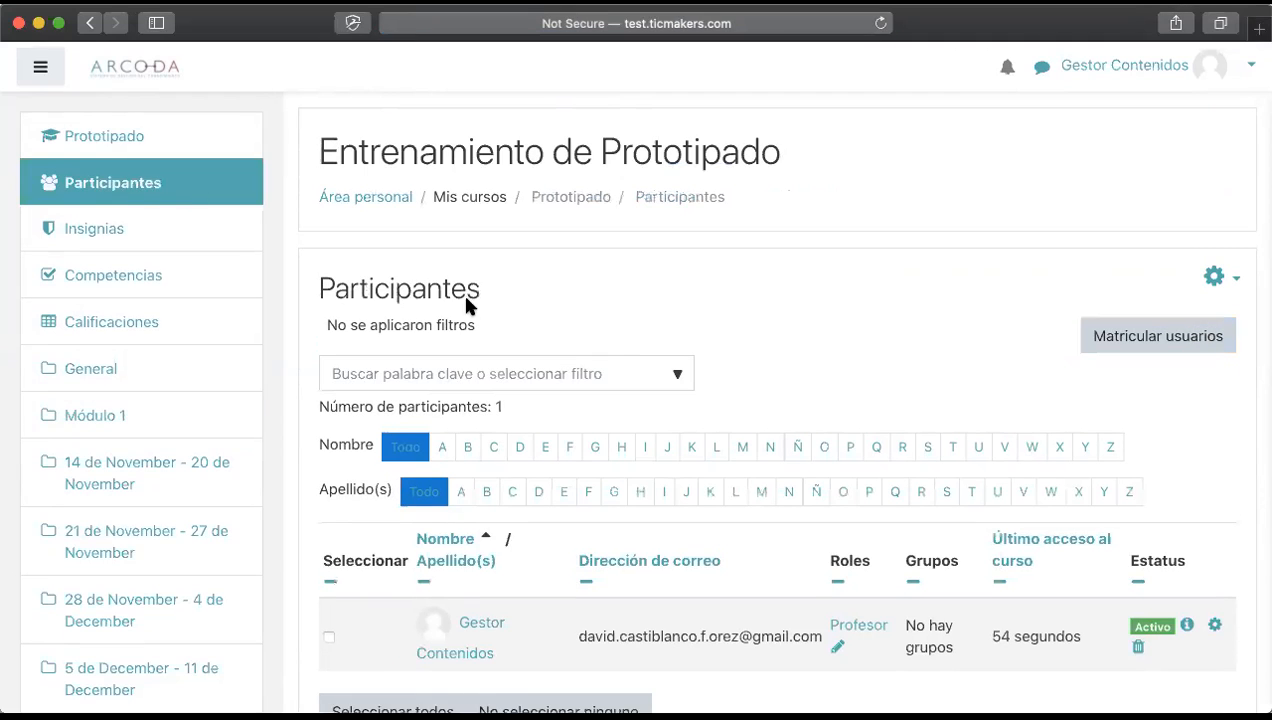
Review the single Profesor participant's e-mail and last access, then open the user menu.
scroll(662, 346, "down", 5)
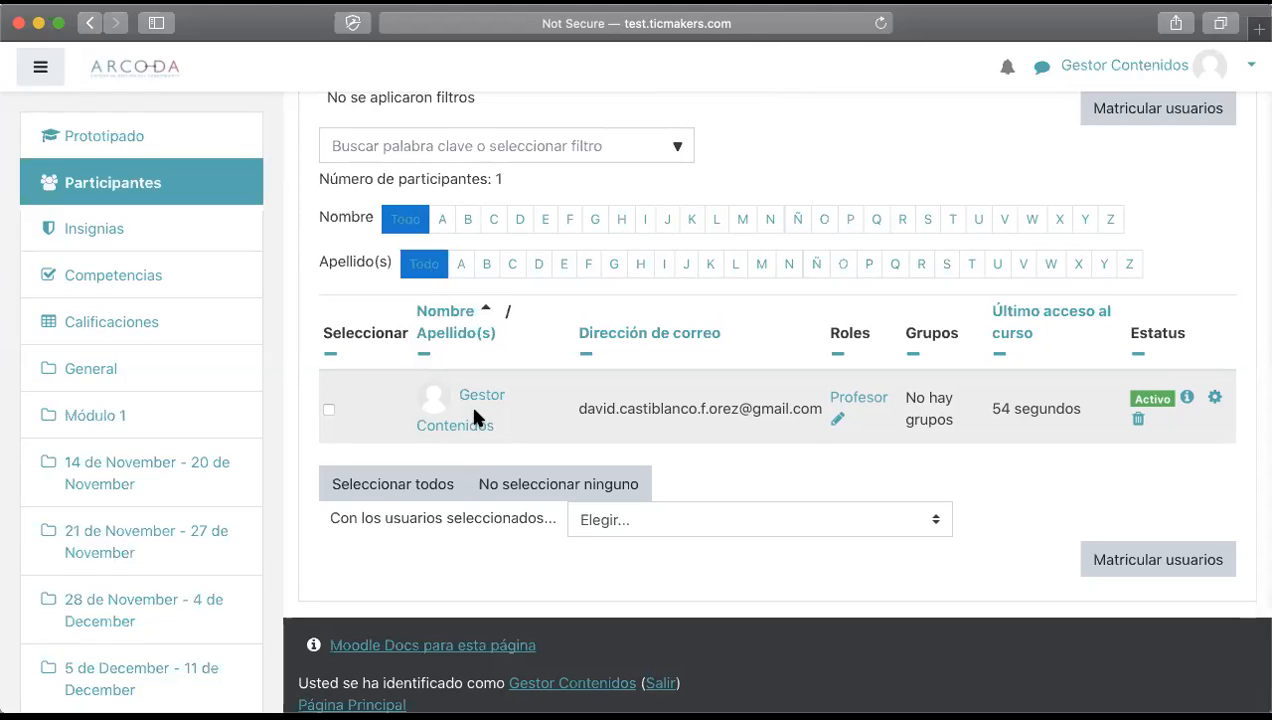
left_click_drag(580, 411, 819, 407)
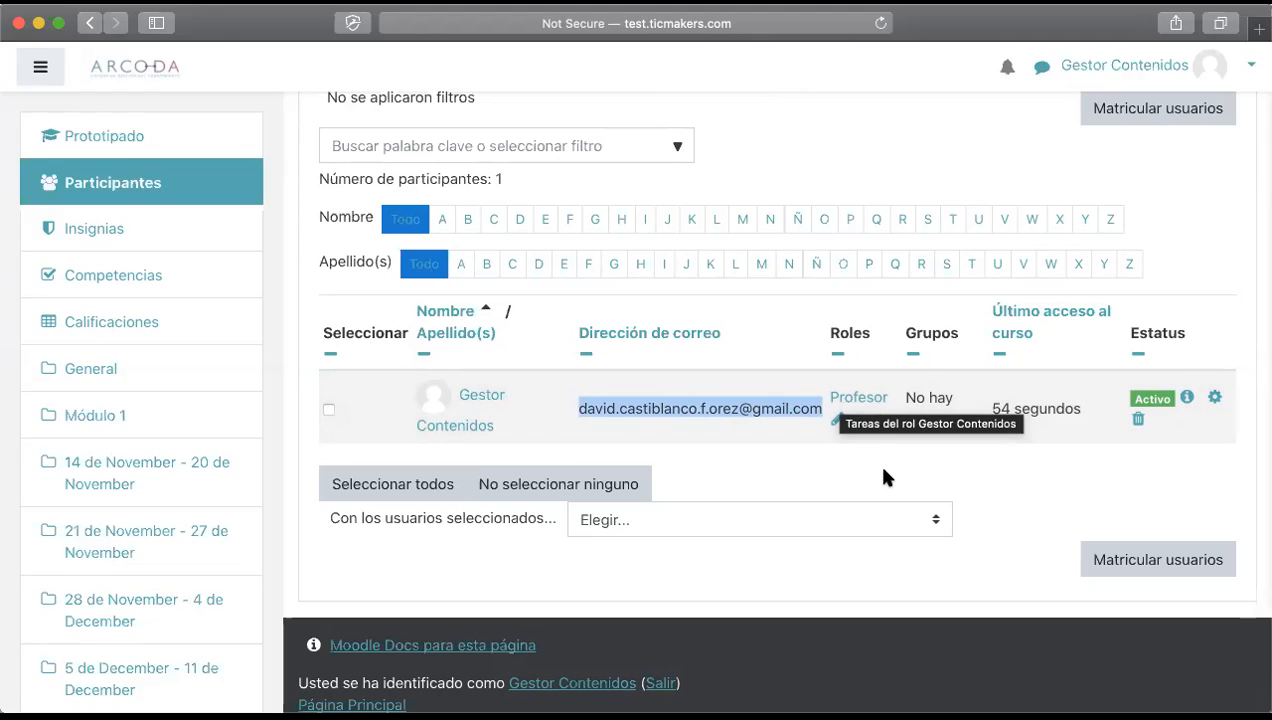
left_click_drag(991, 408, 1084, 408)
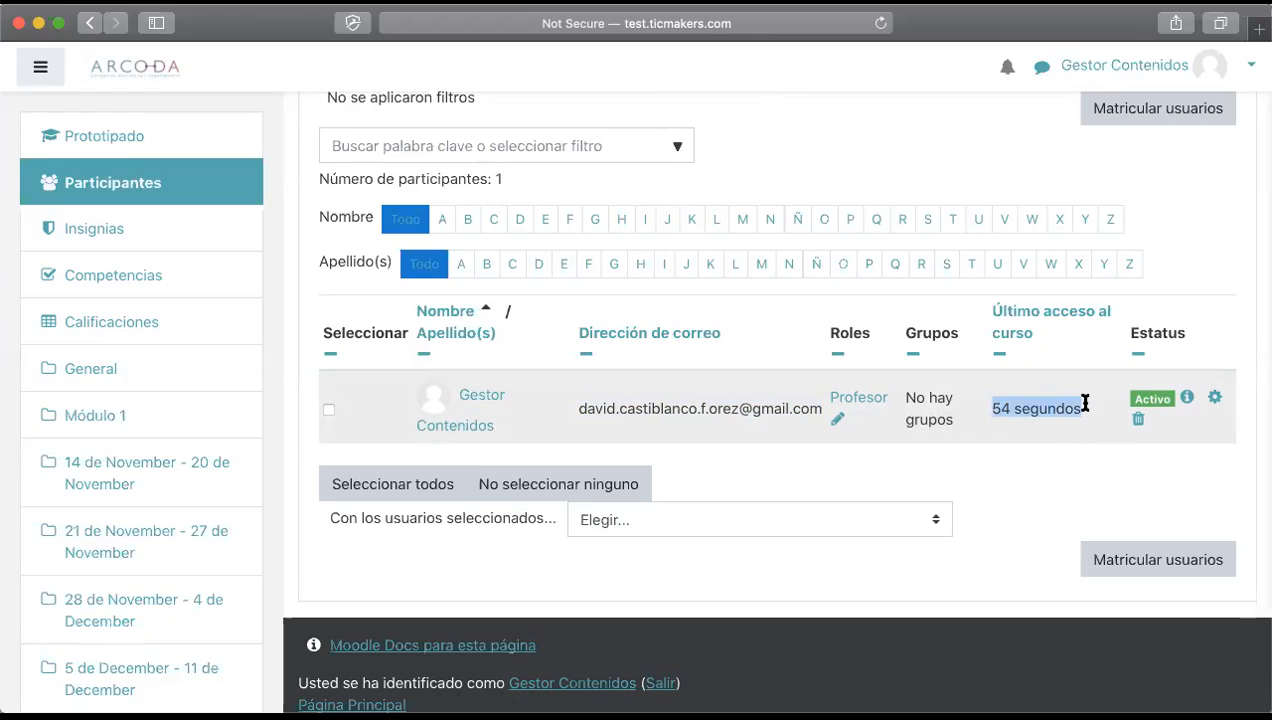
left_click(988, 407)
scroll(1029, 410, "up", 1)
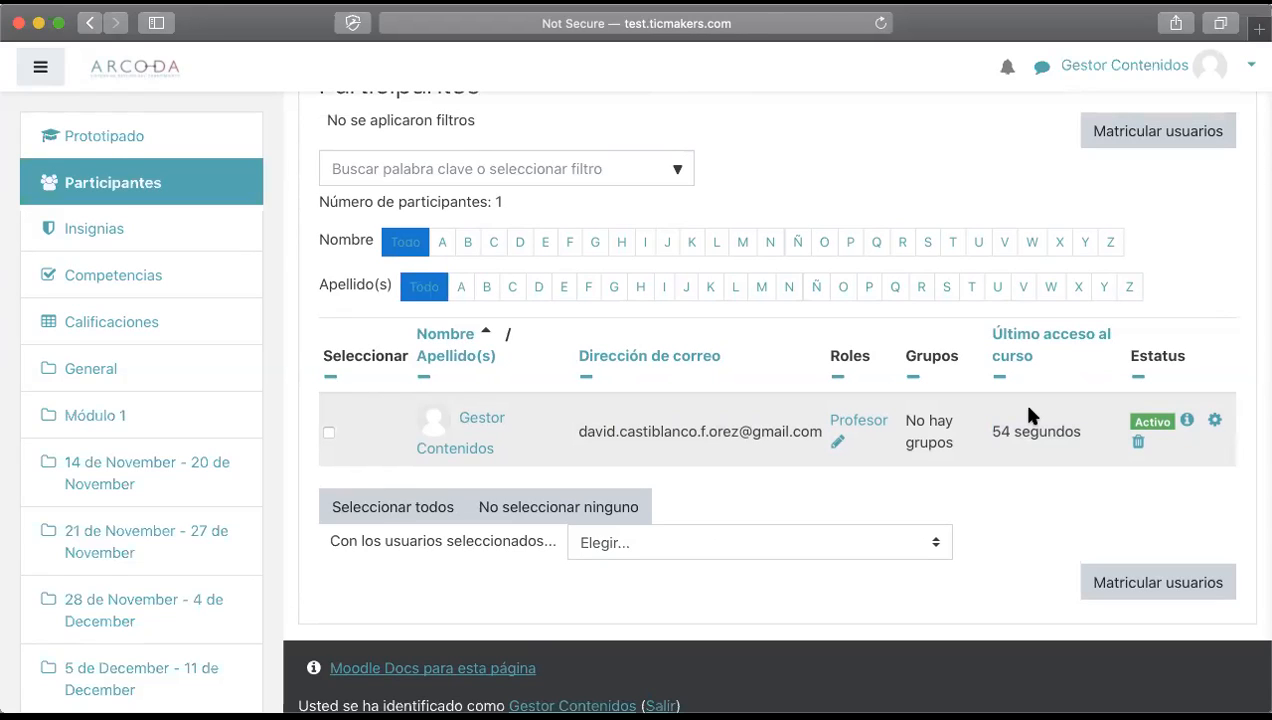
scroll(1022, 437, "up", 4)
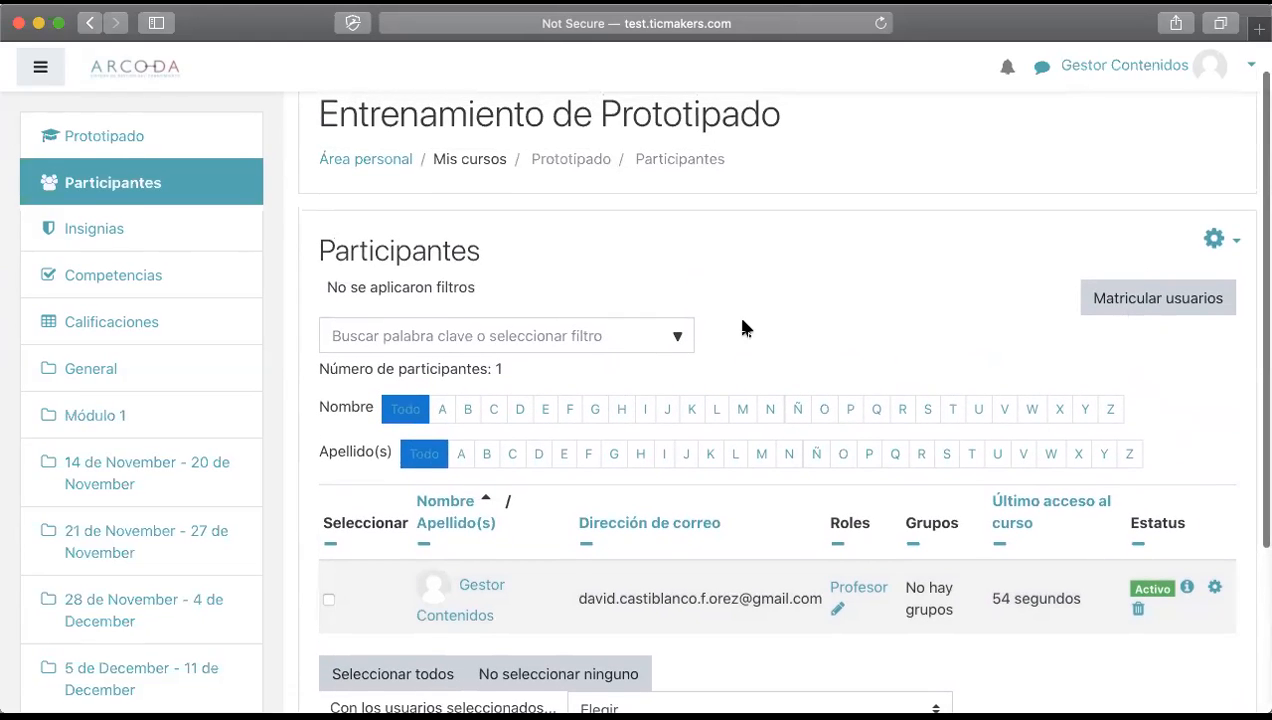
scroll(742, 328, "up", 1)
left_click(1250, 68)
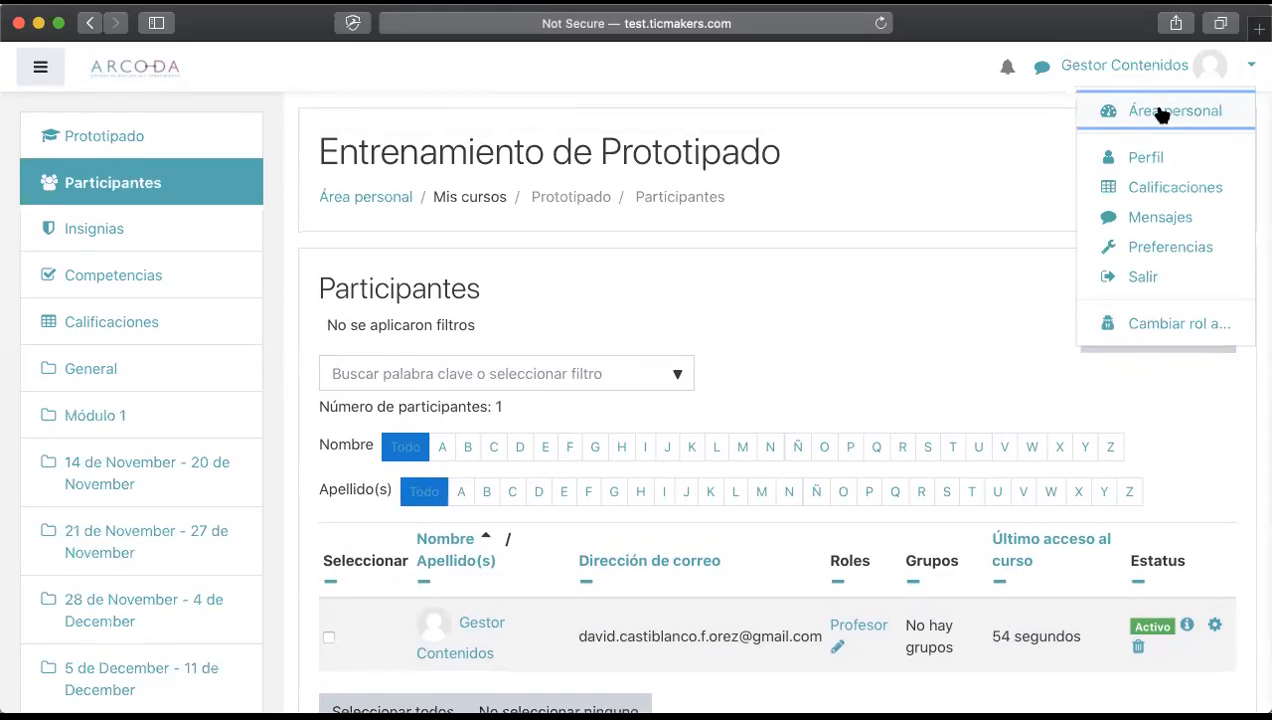
Open the user's profile edit form and look over the name, e-mail and description fields.
left_click(1141, 159)
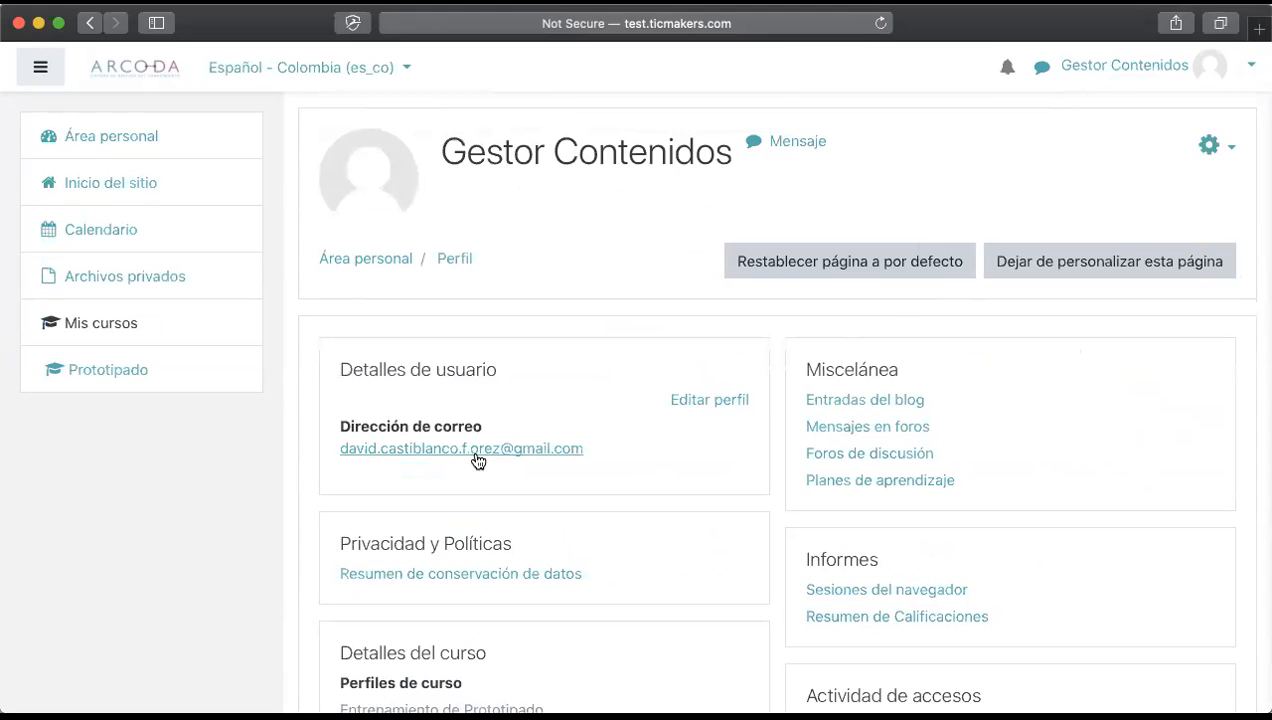
left_click(711, 399)
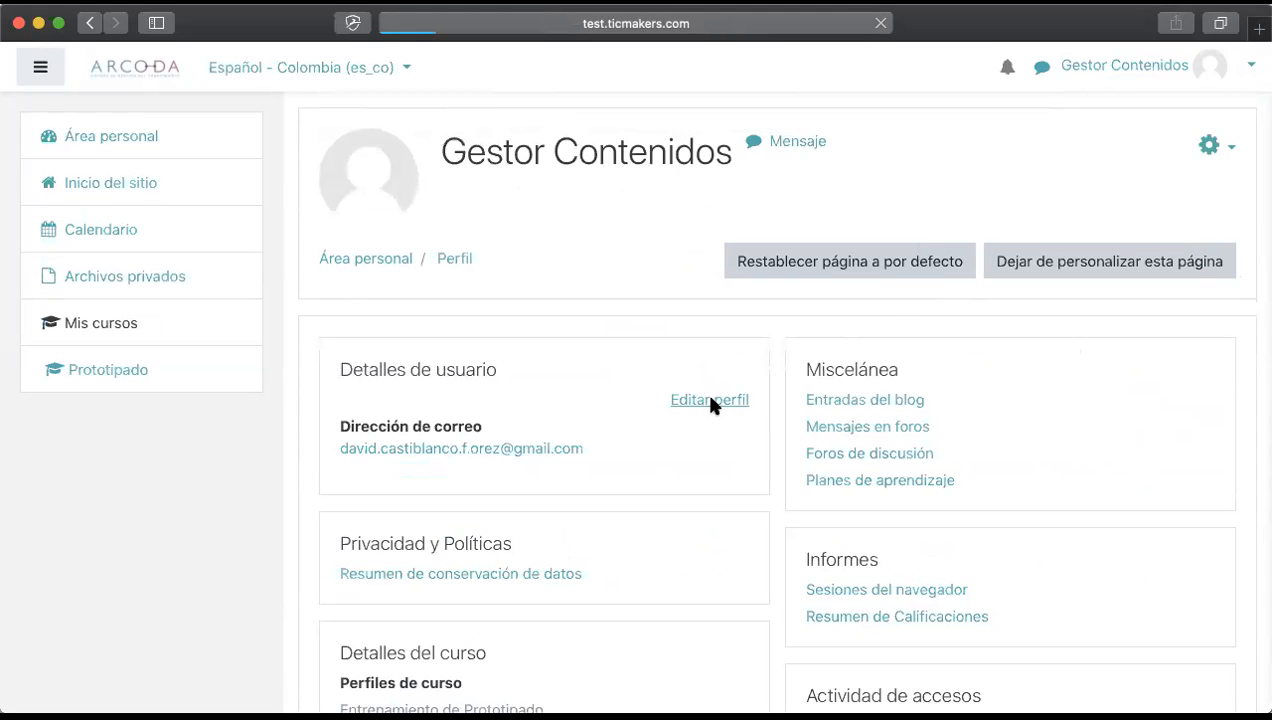
scroll(432, 512, "down", 2)
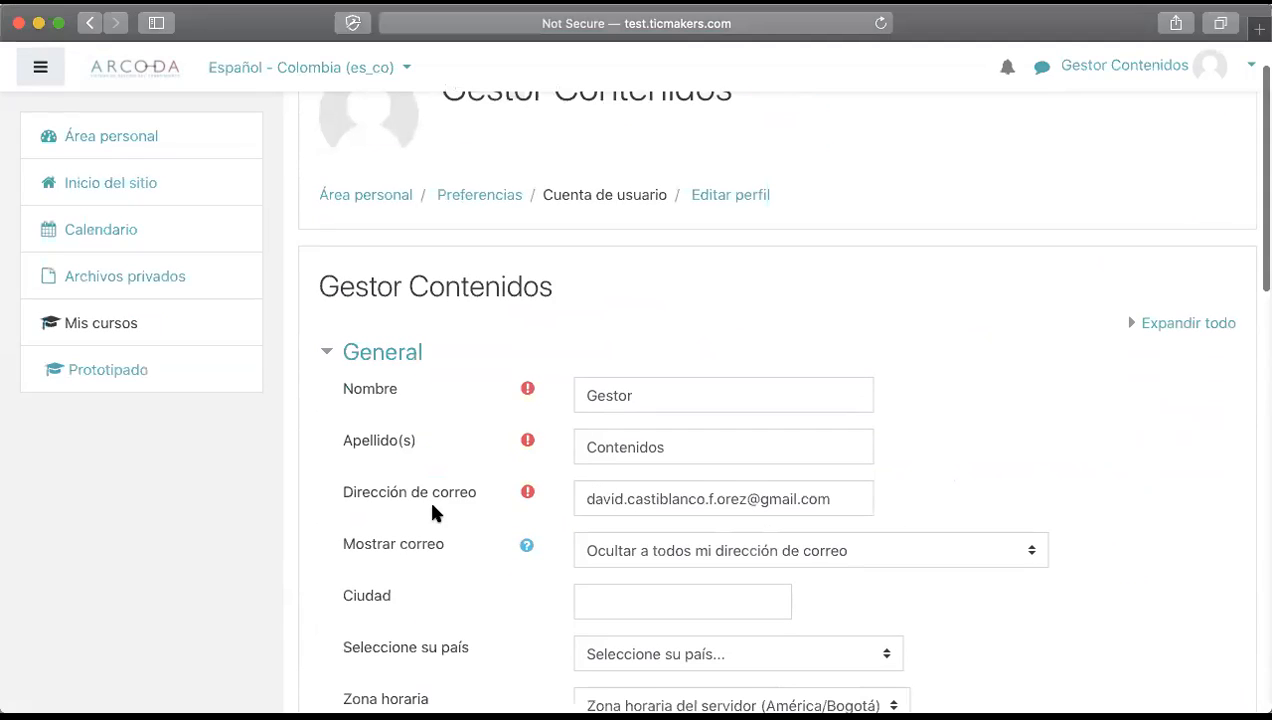
left_click(650, 389)
left_click(678, 430)
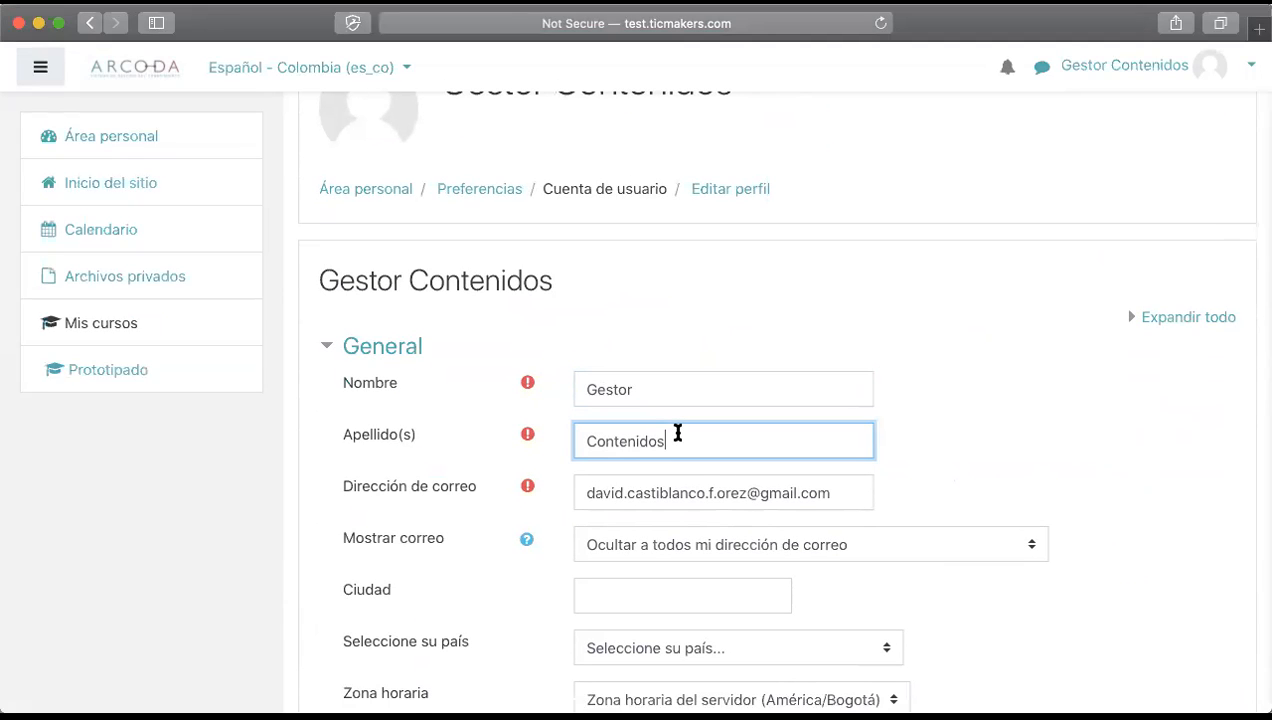
left_click(674, 494)
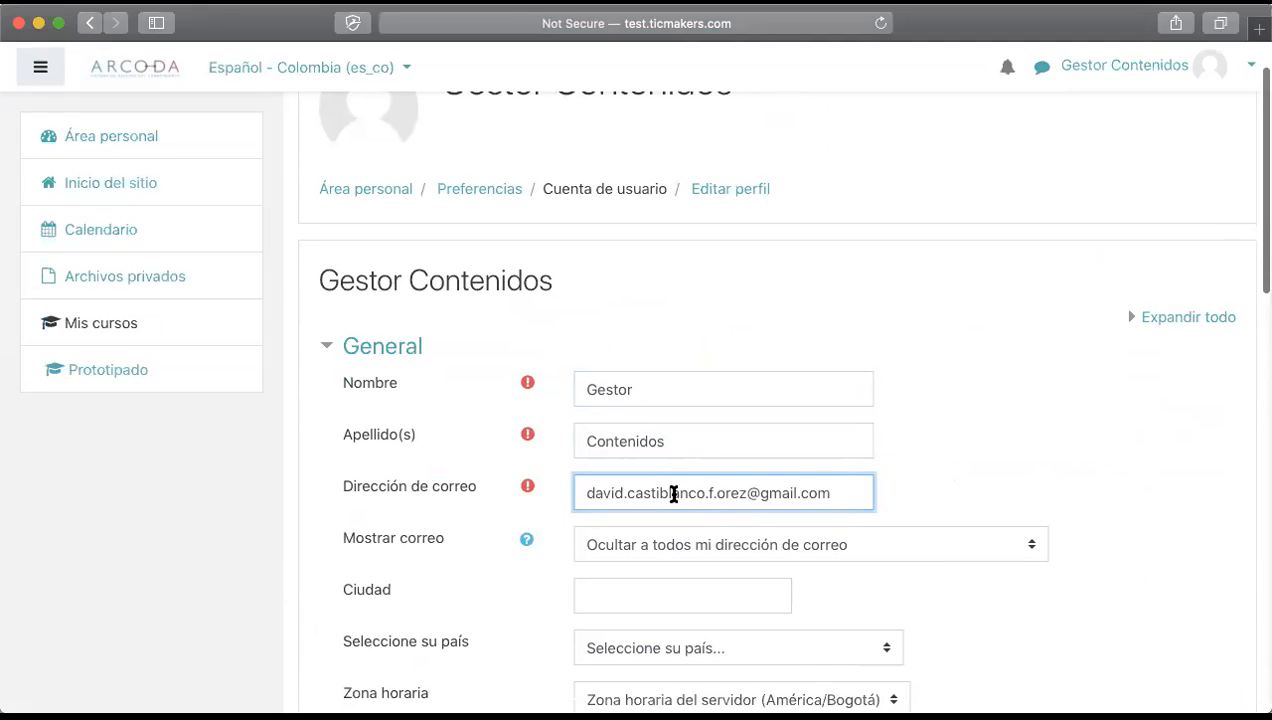
scroll(674, 494, "down", 10)
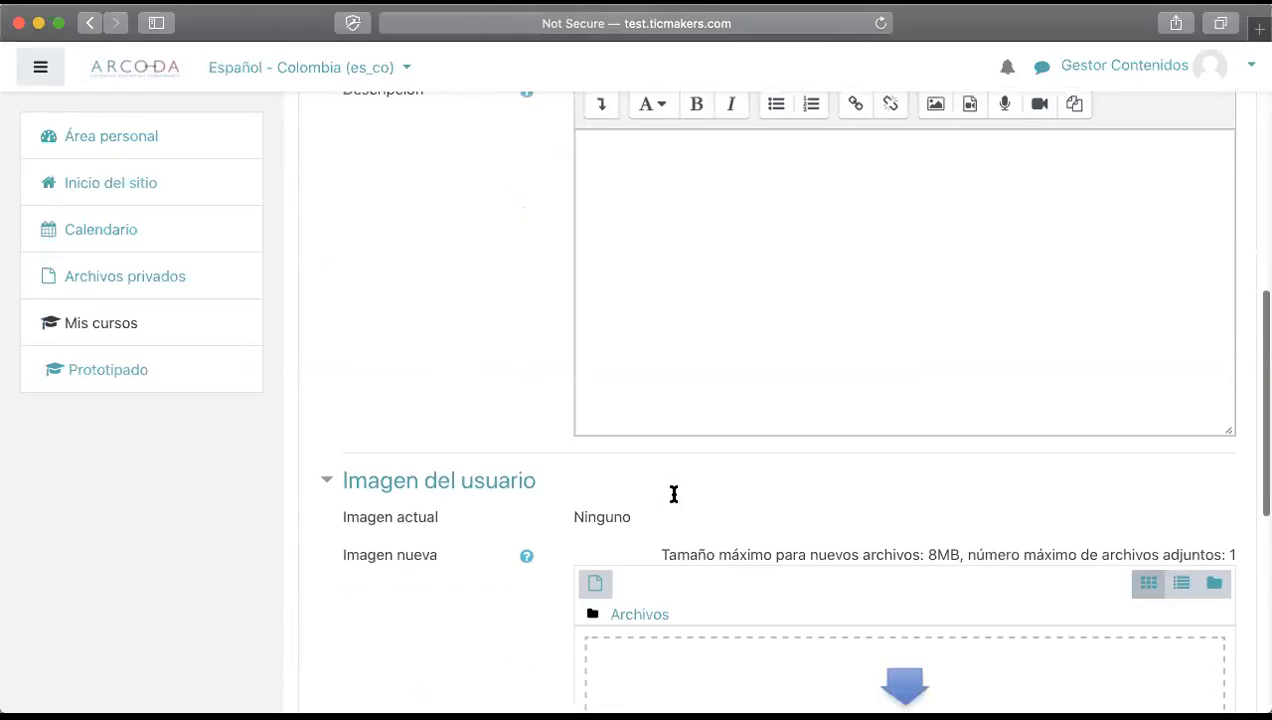
scroll(673, 494, "up", 5)
left_click(632, 402)
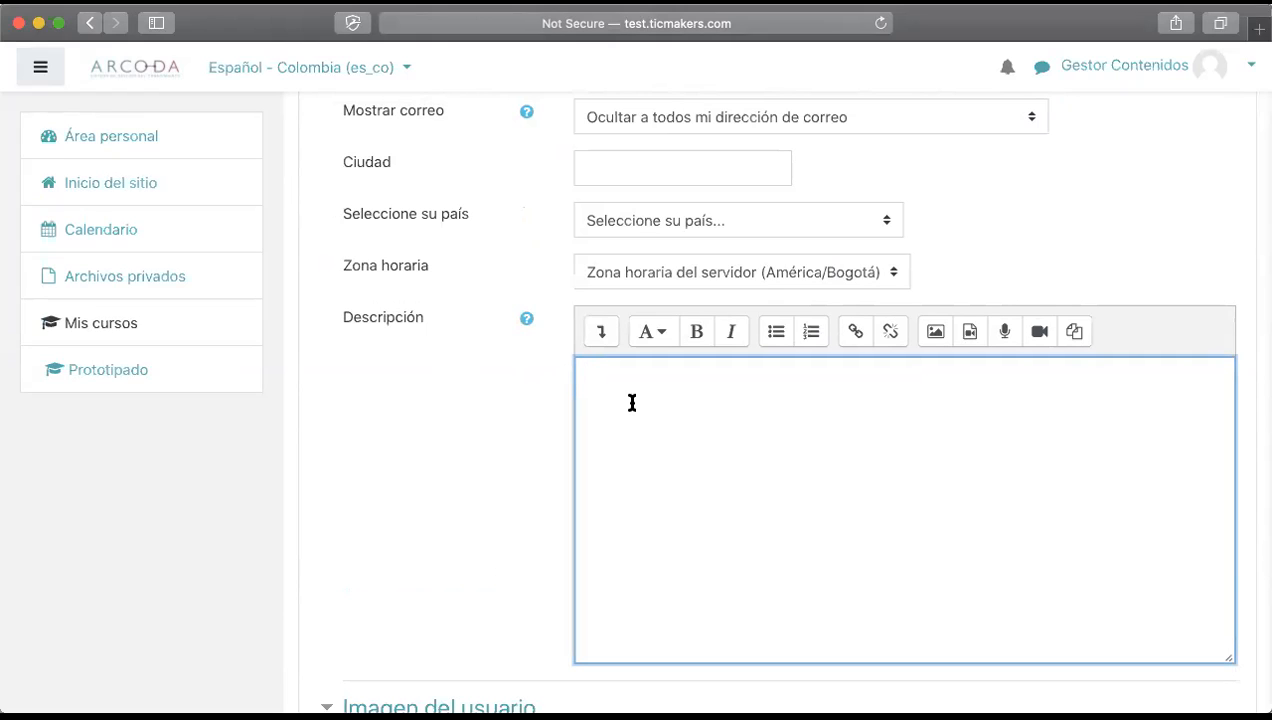
Leave the profile form unsaved and return to the Prototipado course page.
scroll(632, 402, "down", 1)
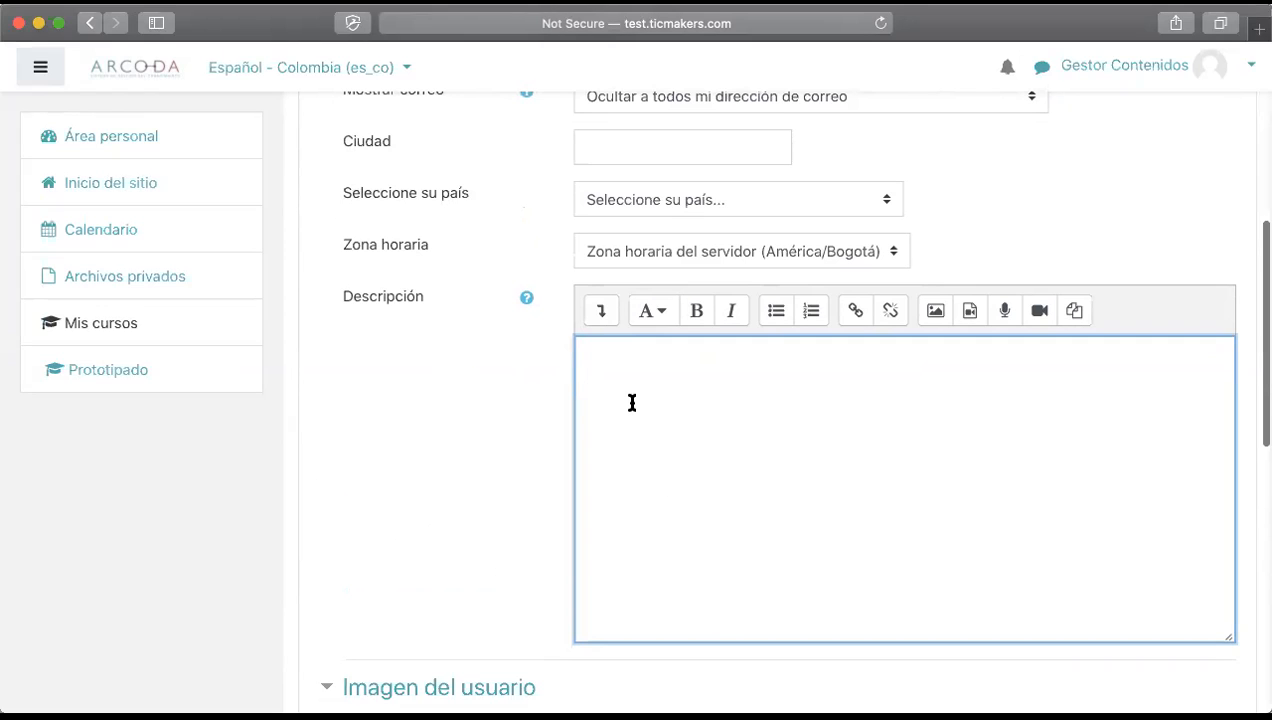
scroll(632, 402, "down", 5)
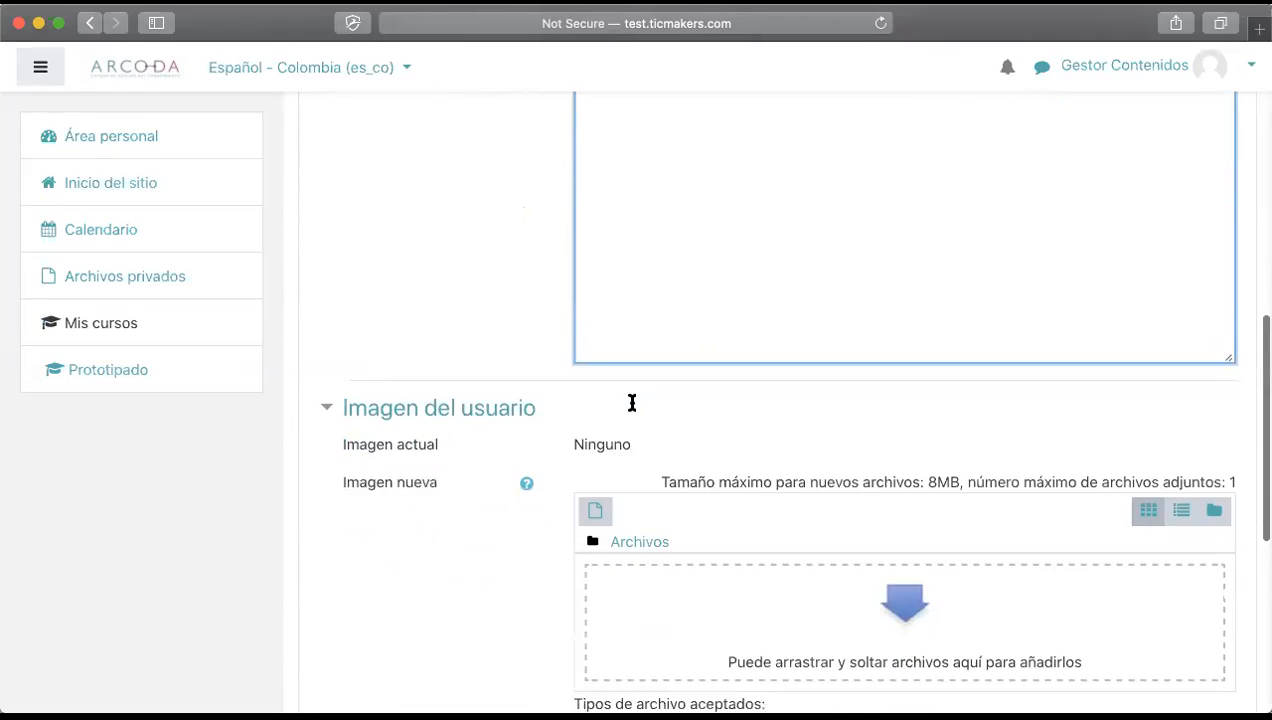
scroll(588, 388, "down", 1)
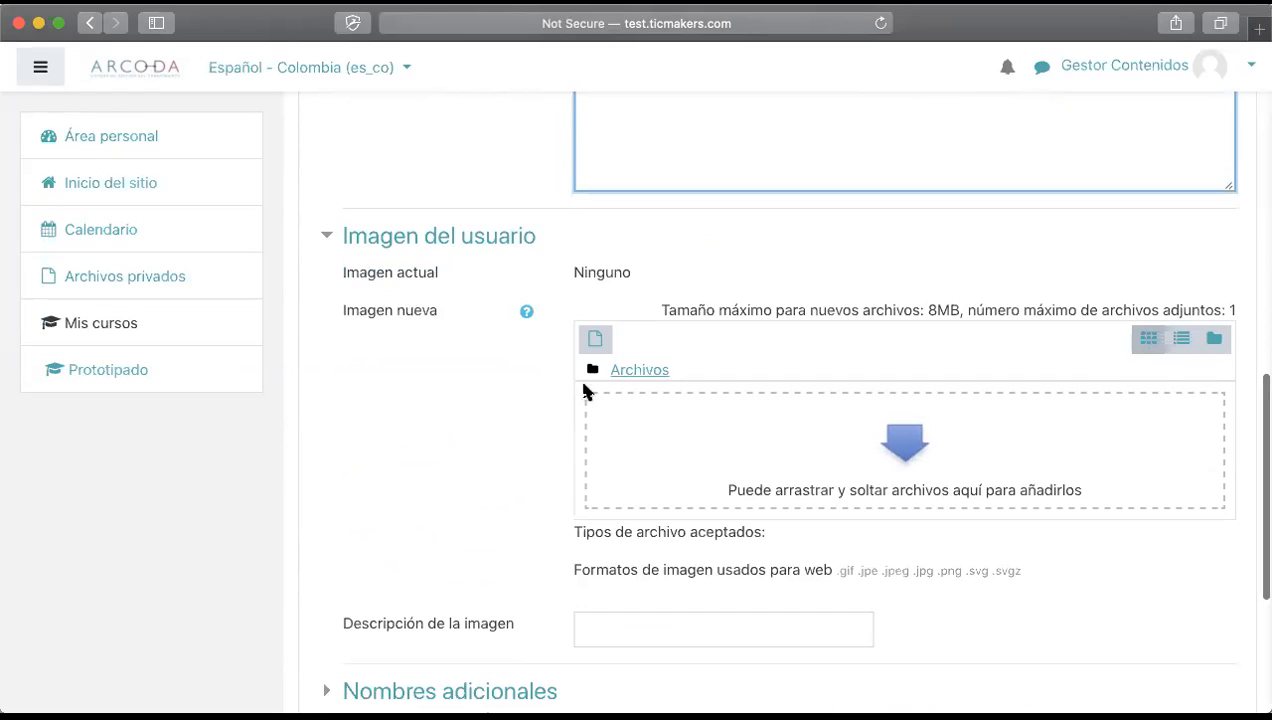
scroll(485, 500, "down", 2)
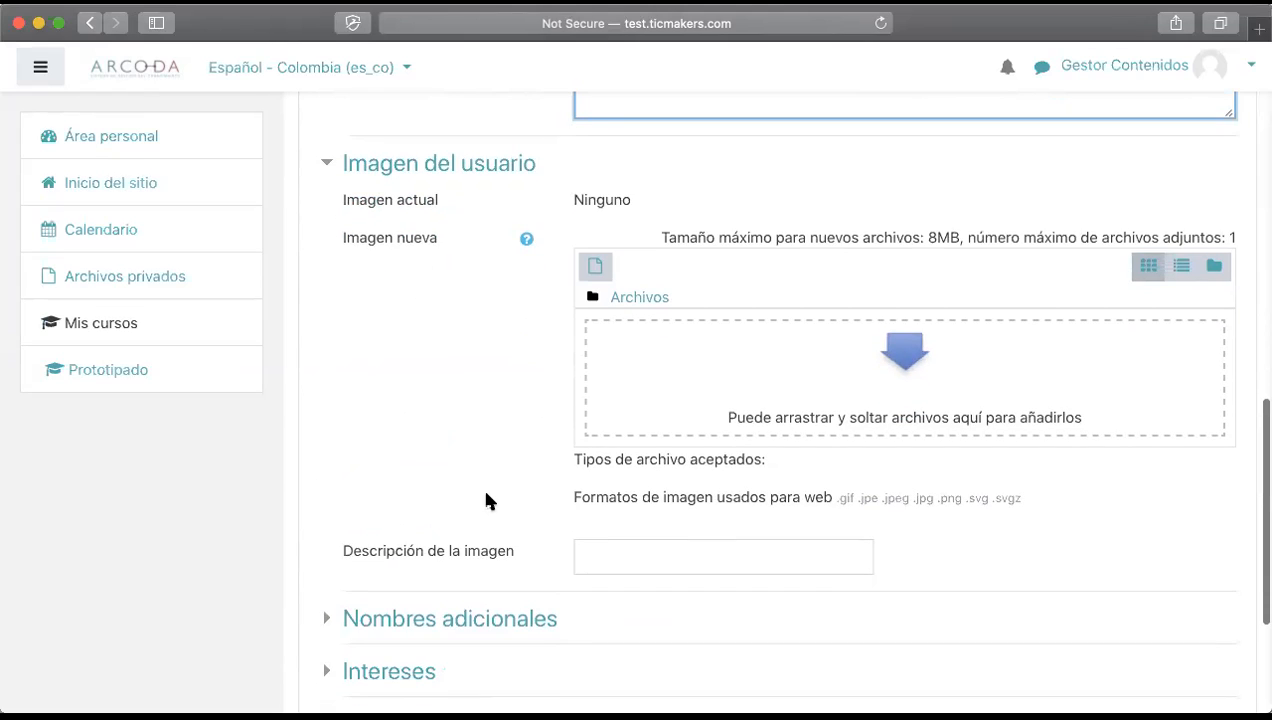
scroll(487, 500, "down", 4)
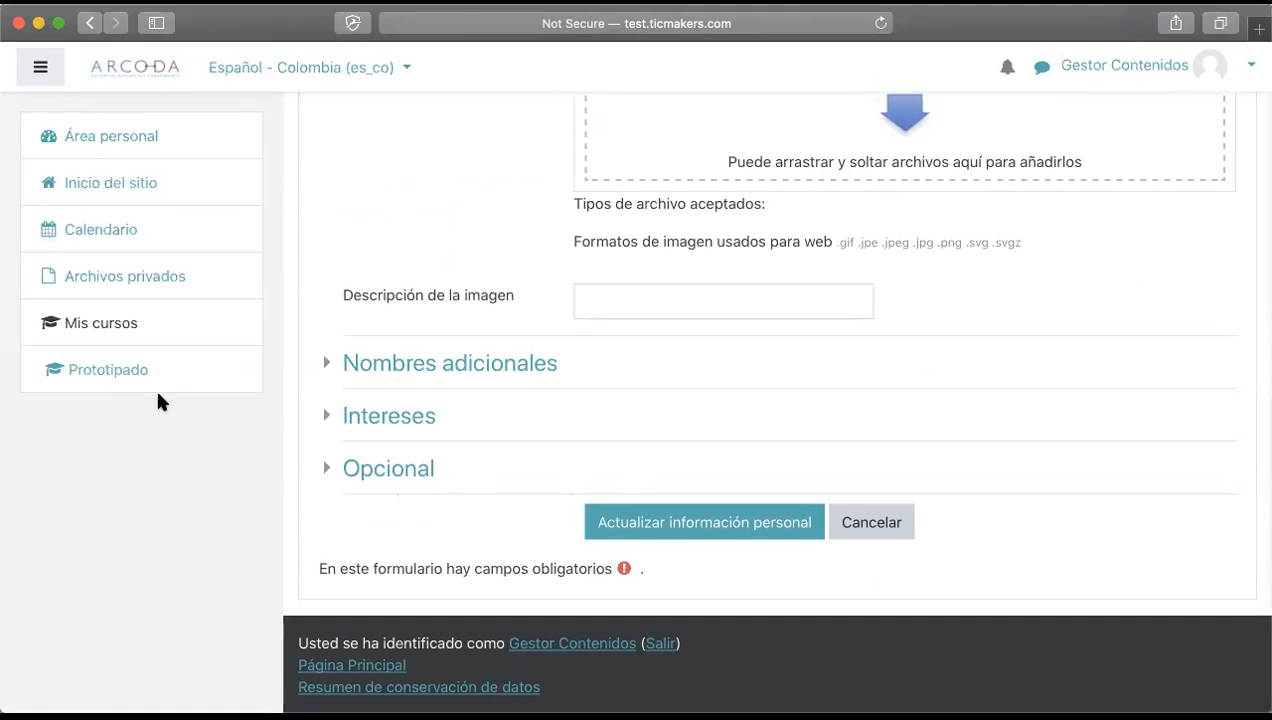
left_click(112, 372)
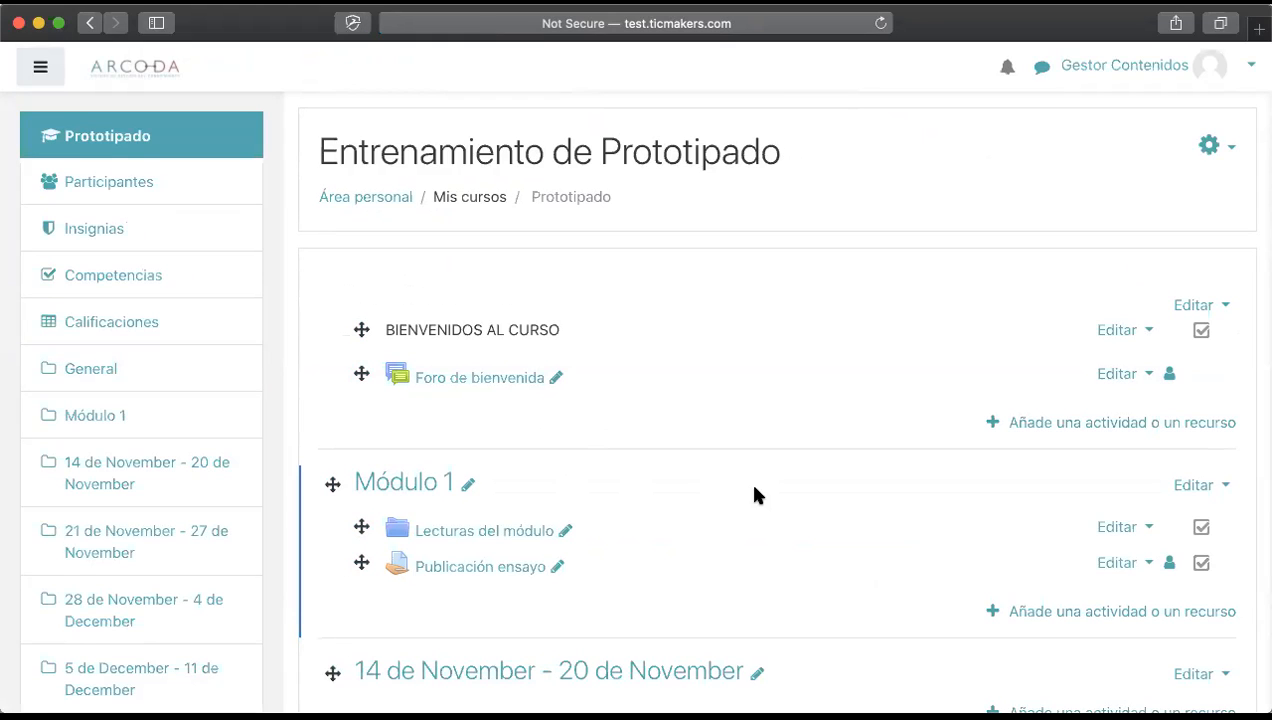
Open the 'Añade una actividad o un recurso' chooser under Módulo 1 and browse its options.
scroll(754, 494, "down", 3)
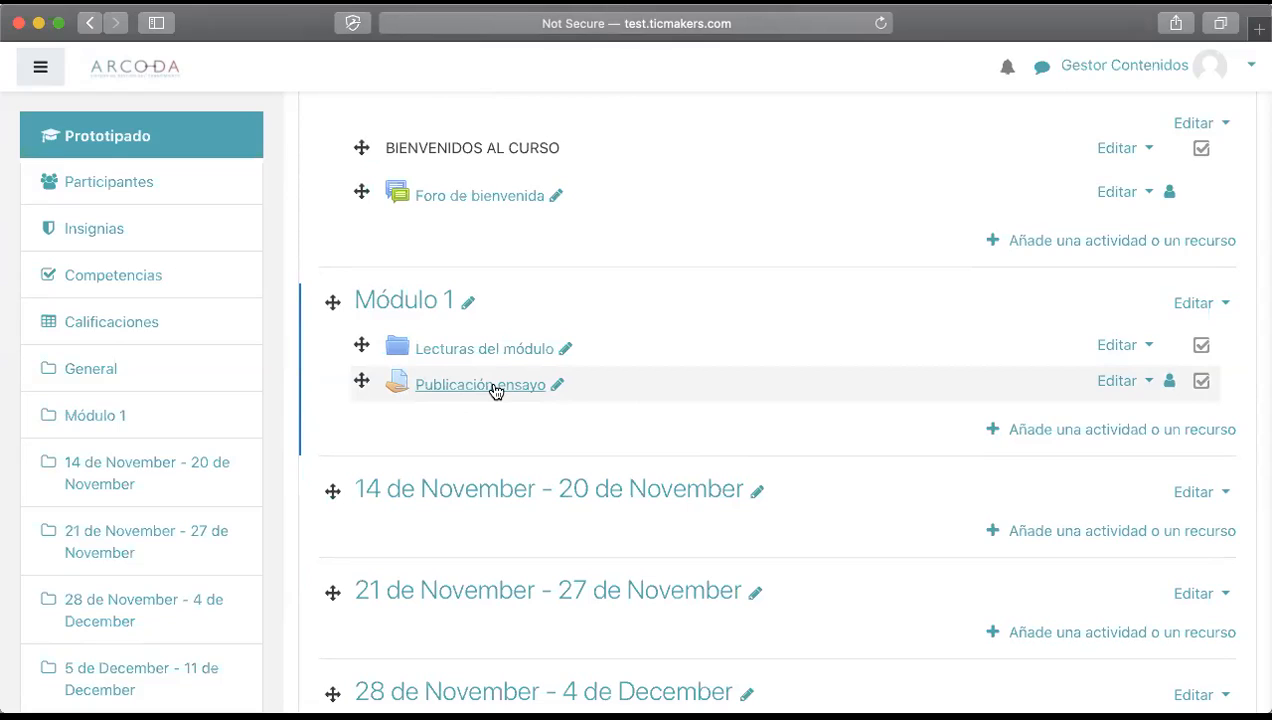
left_click(1075, 430)
scroll(455, 570, "down", 3)
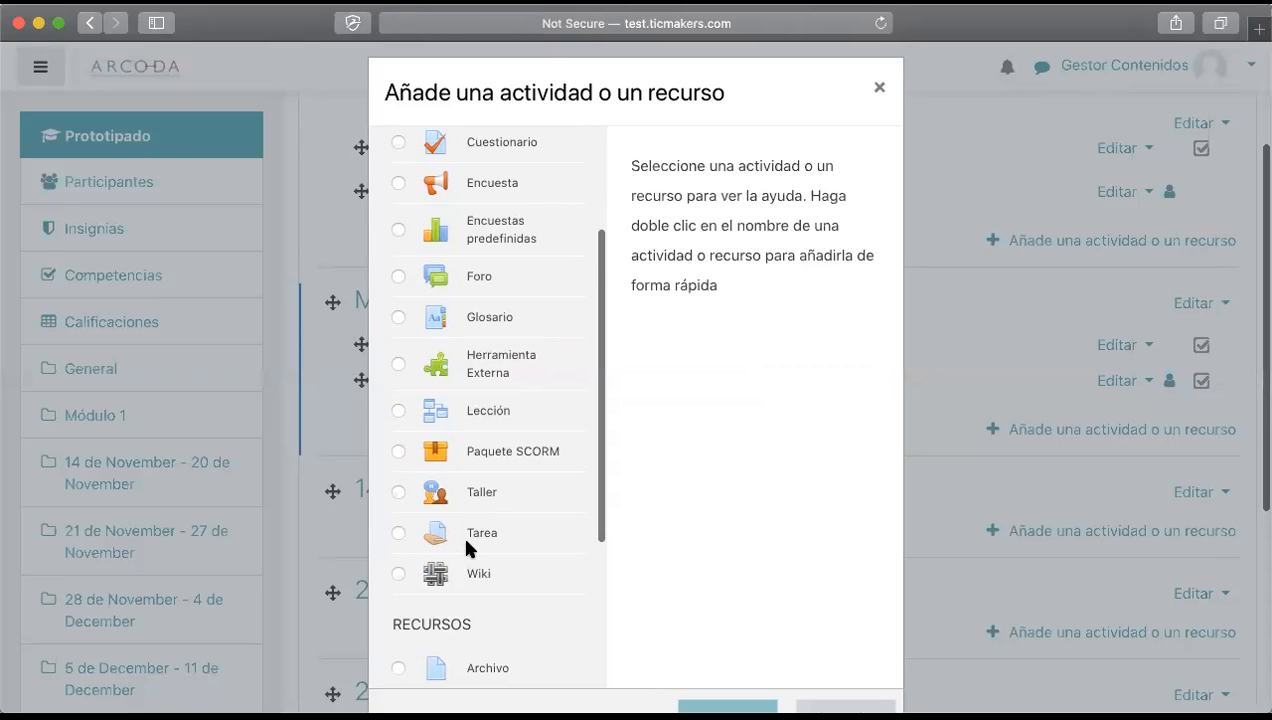
scroll(466, 545, "down", 3)
Create an Etiqueta in Módulo 1 with the text 'Fecha del módulo: 8 noviembre al 16 de noviembre'.
left_click(483, 490)
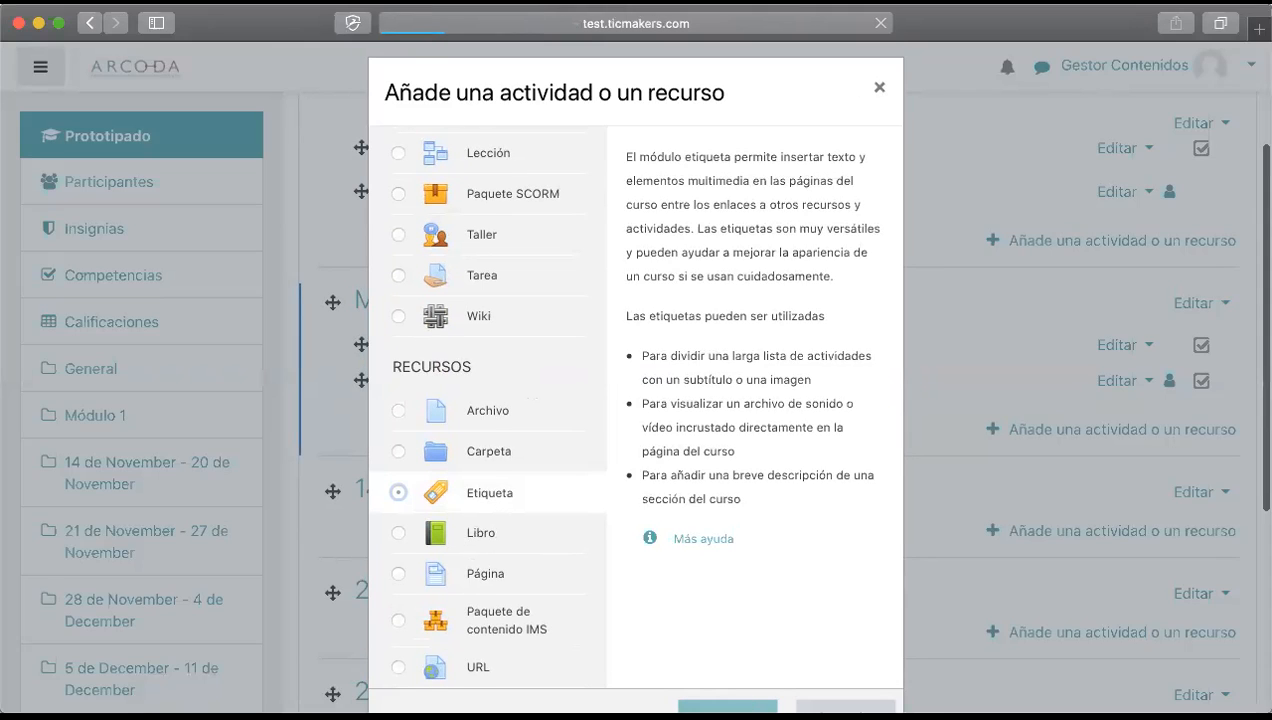
scroll(775, 682, "down", 2)
left_click(725, 621)
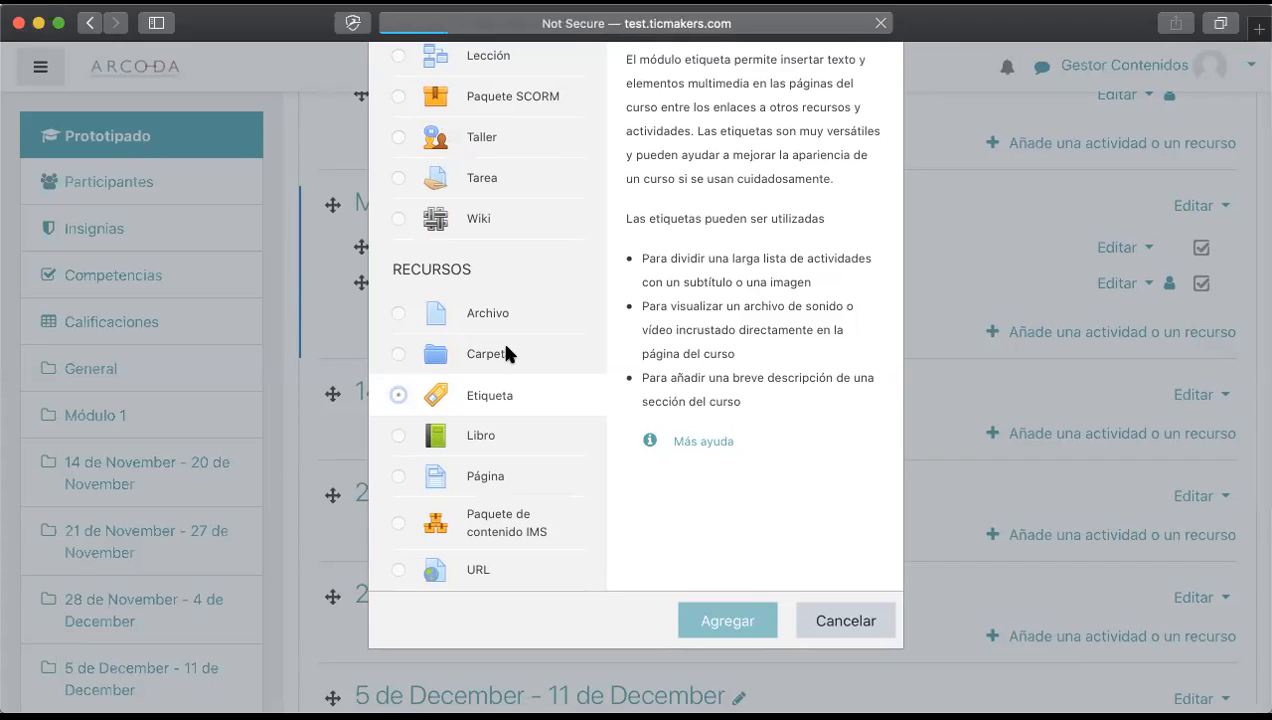
type("Fecha ")
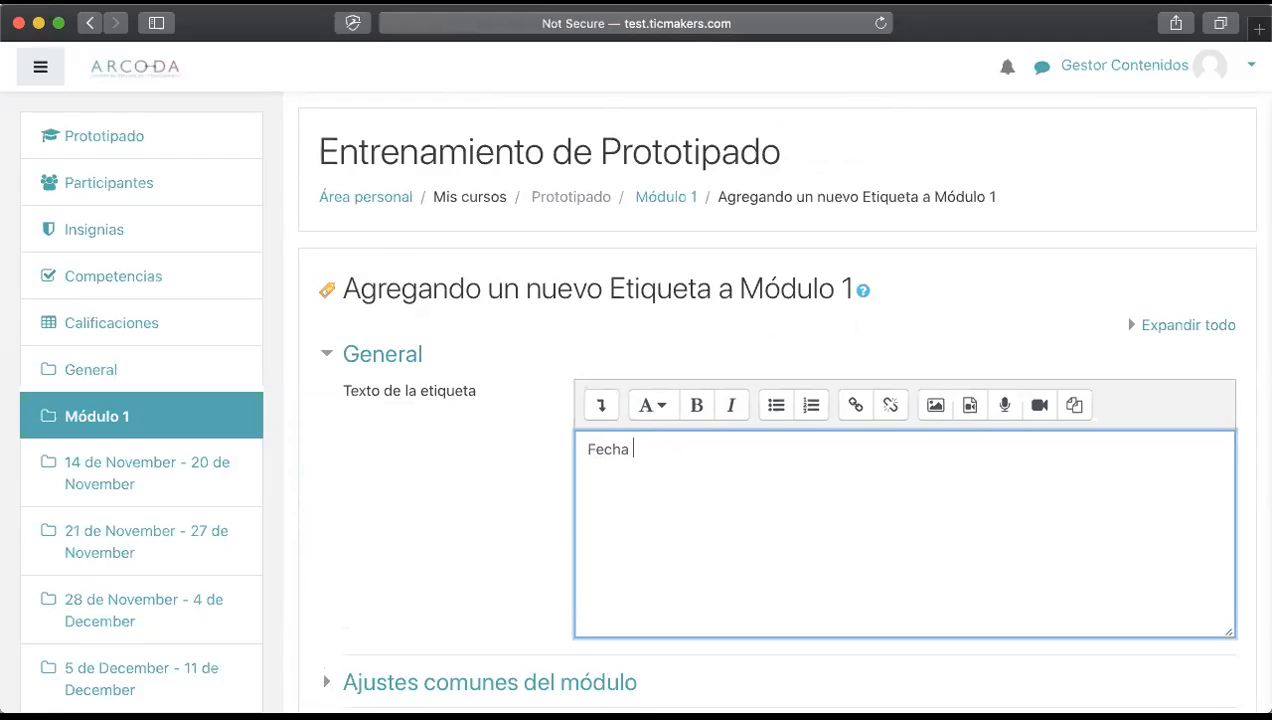
type("del módulo:")
type("8 noviembre al 16 de n")
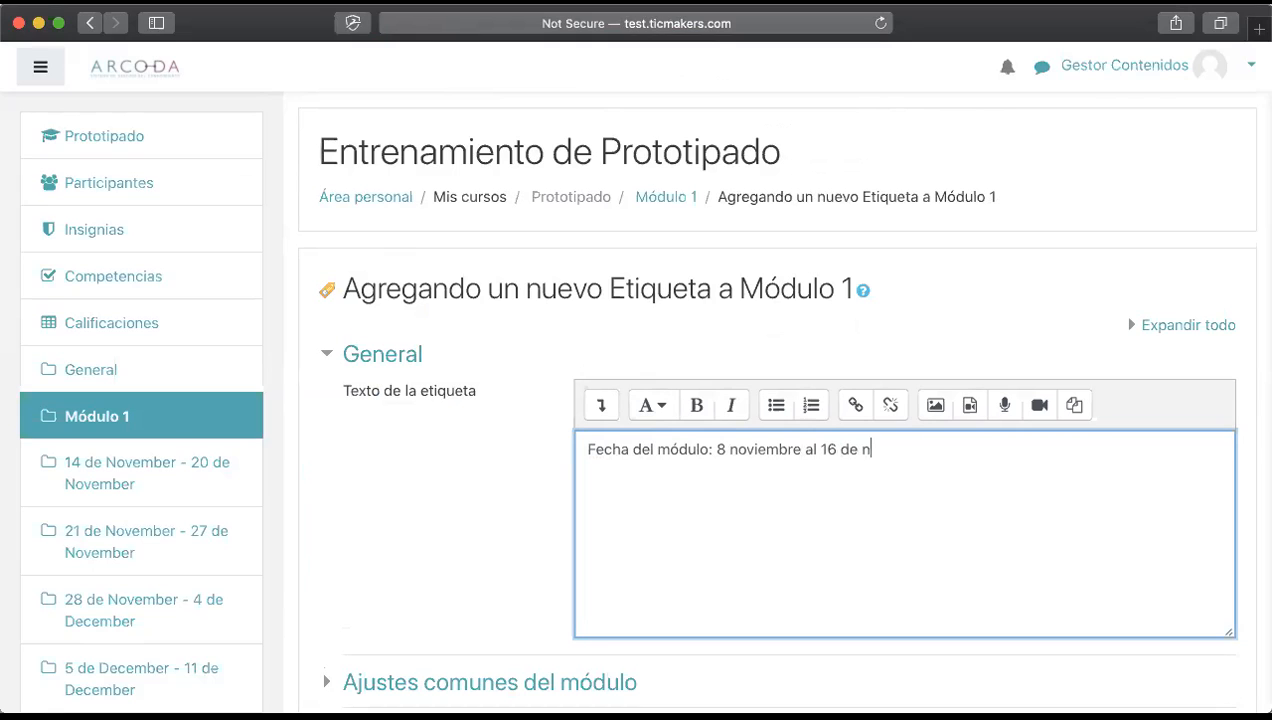
type("oviembre")
scroll(757, 511, "down", 5)
left_click(757, 503)
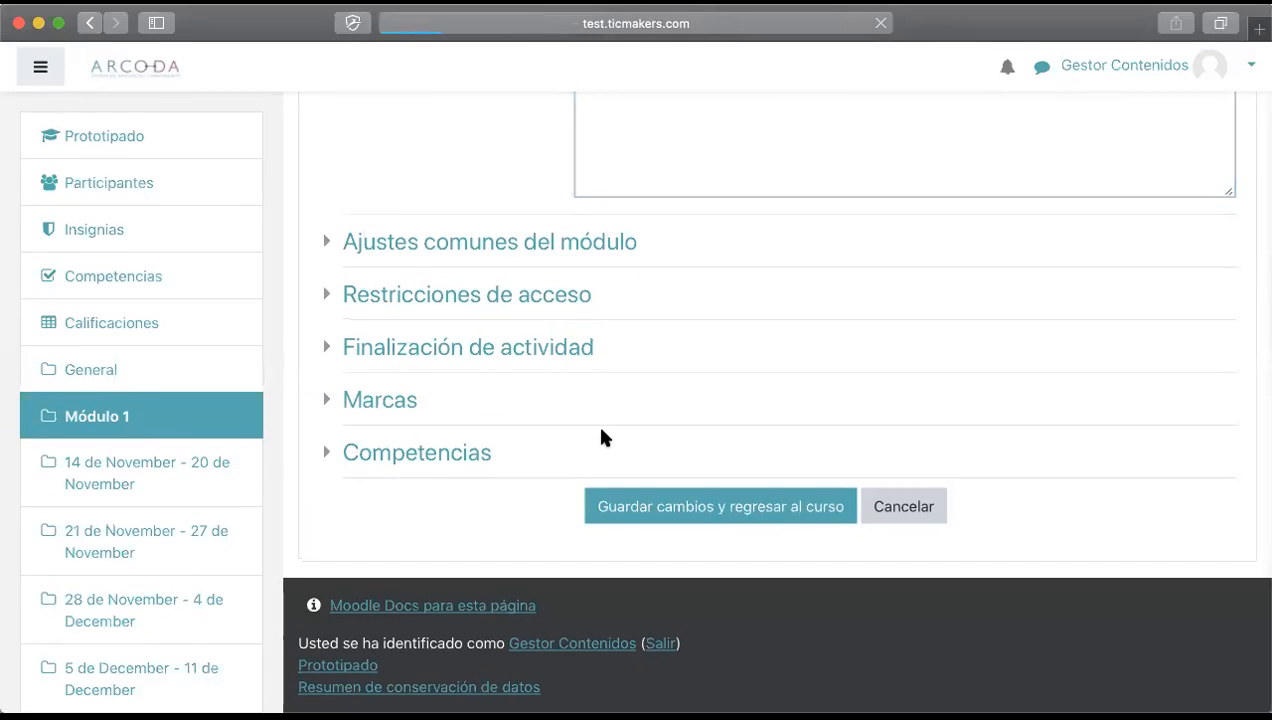
scroll(383, 383, "up", 2)
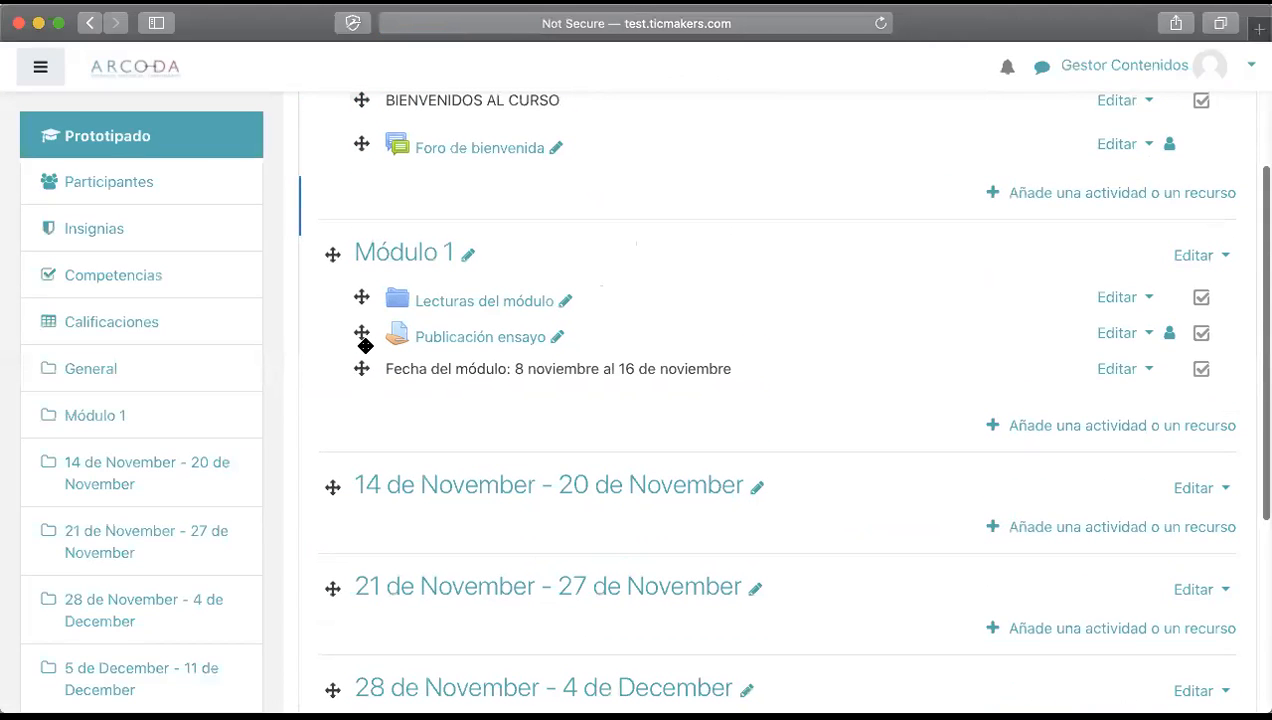
Move the Fecha del módulo label to the top of Módulo 1 and begin another Etiqueta.
left_click_drag(400, 315, 400, 288)
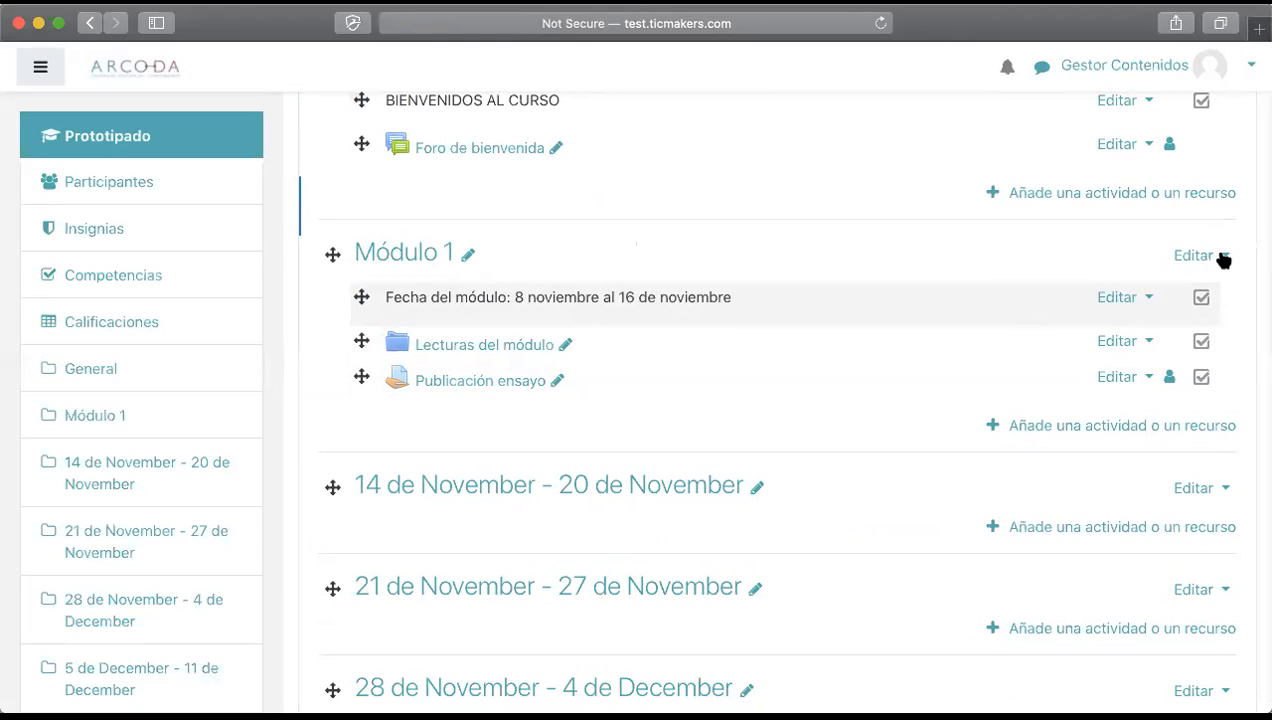
left_click(1104, 428)
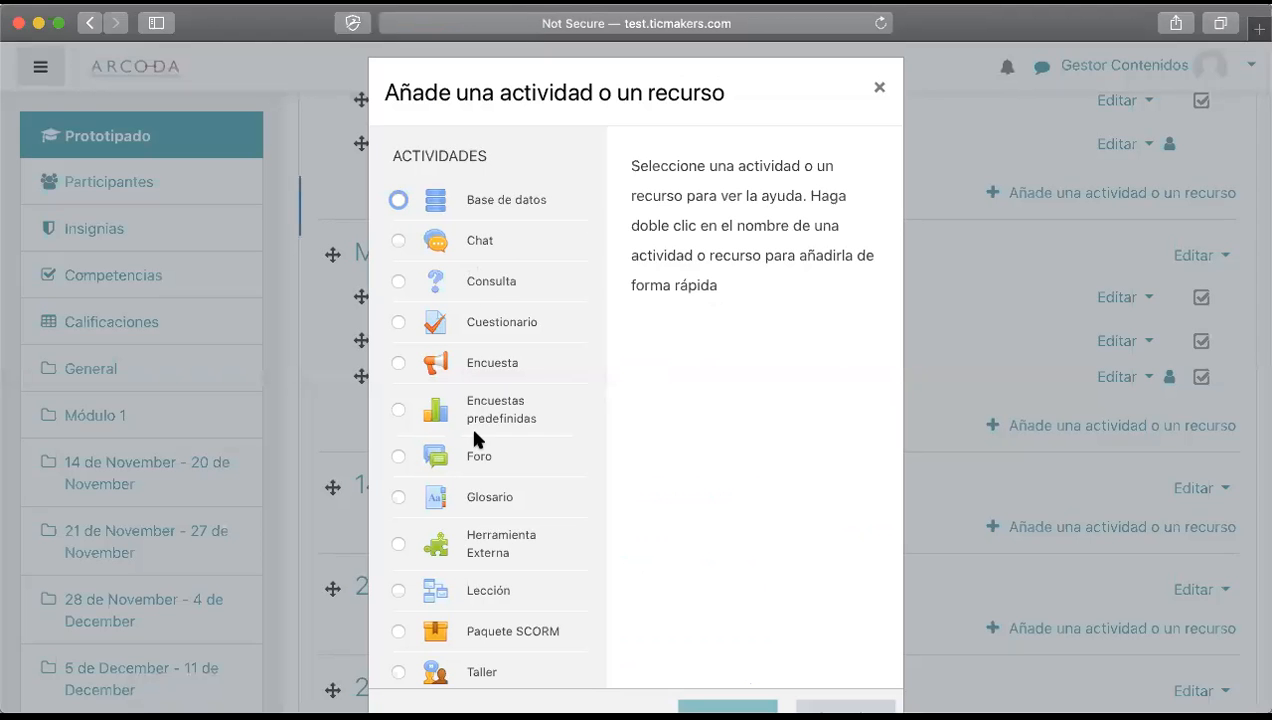
scroll(469, 423, "down", 3)
scroll(463, 480, "down", 3)
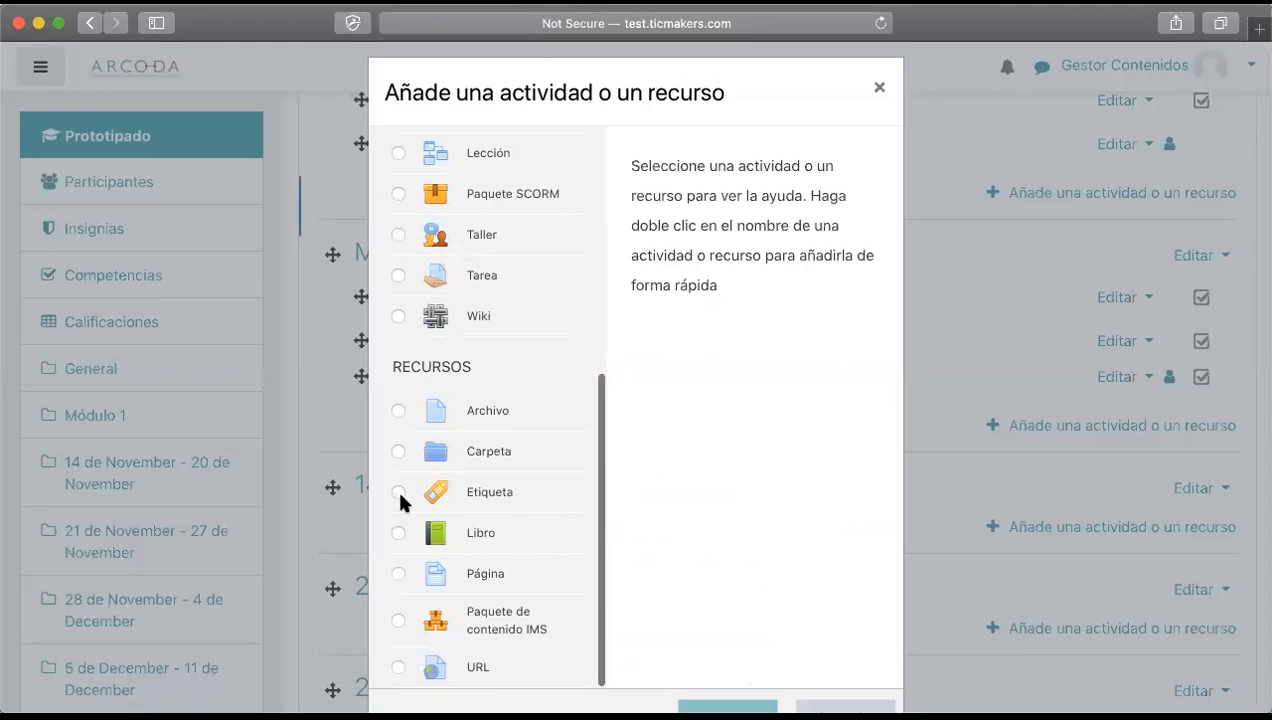
left_click(425, 490)
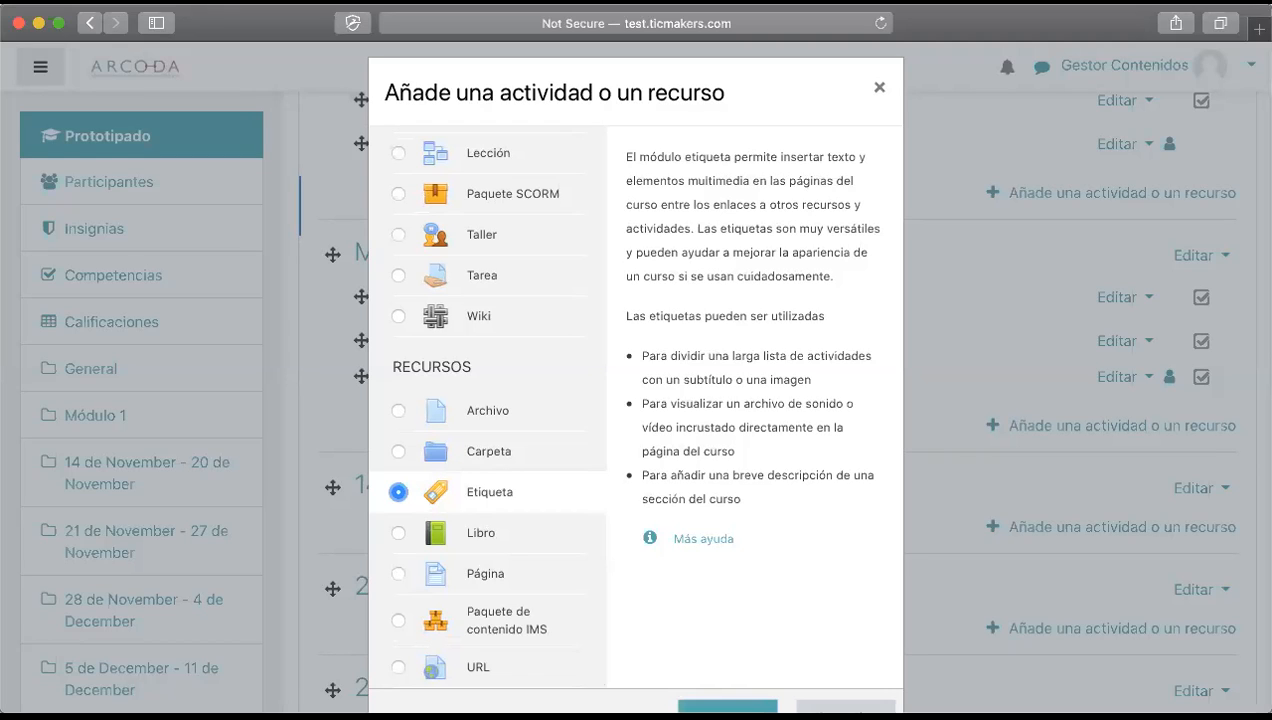
key("Return")
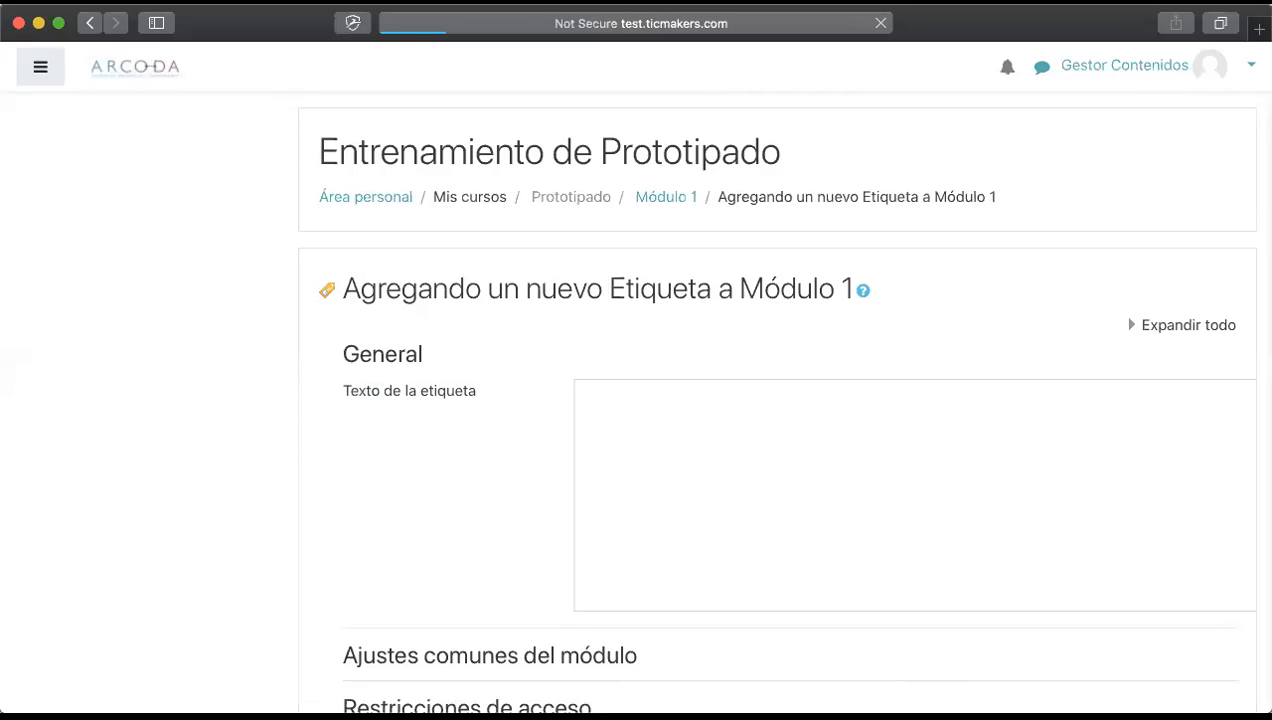
Enter 'Este módulo permitirá al estudiante adquirir habilidades en…' as the label text and save it.
left_click(650, 530)
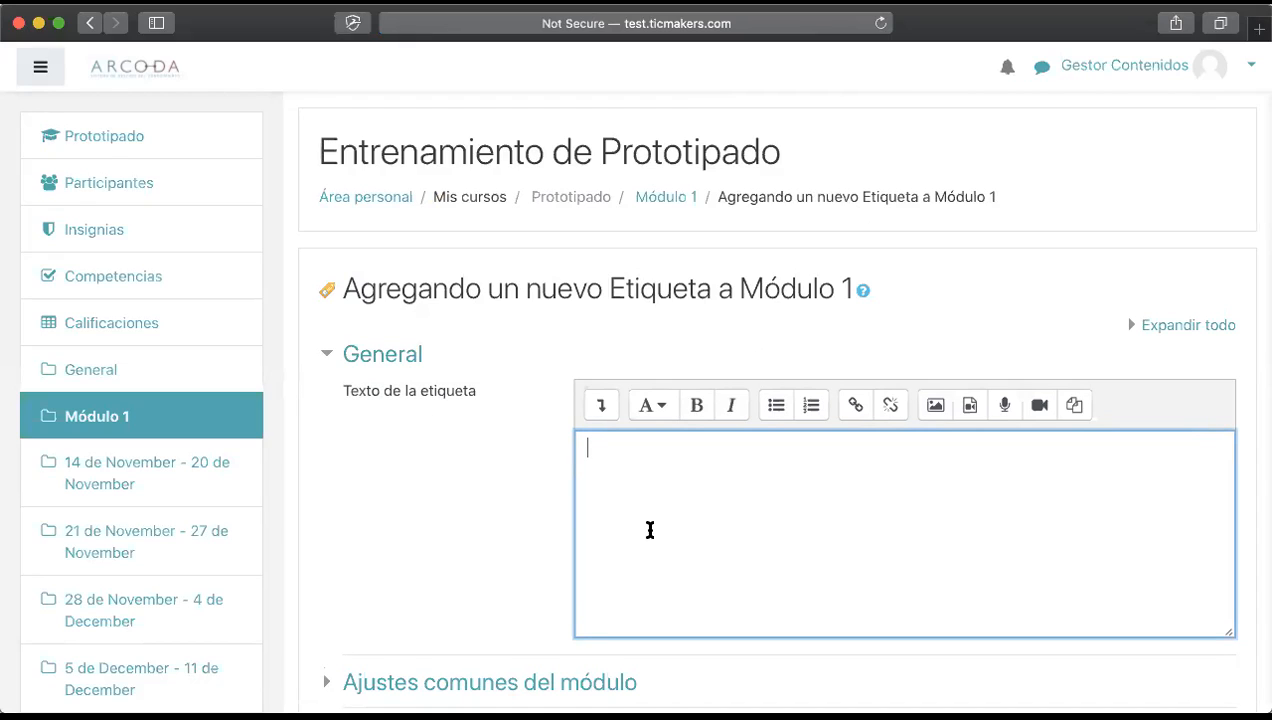
type("Este módulo permitirá al estudiante adquirir")
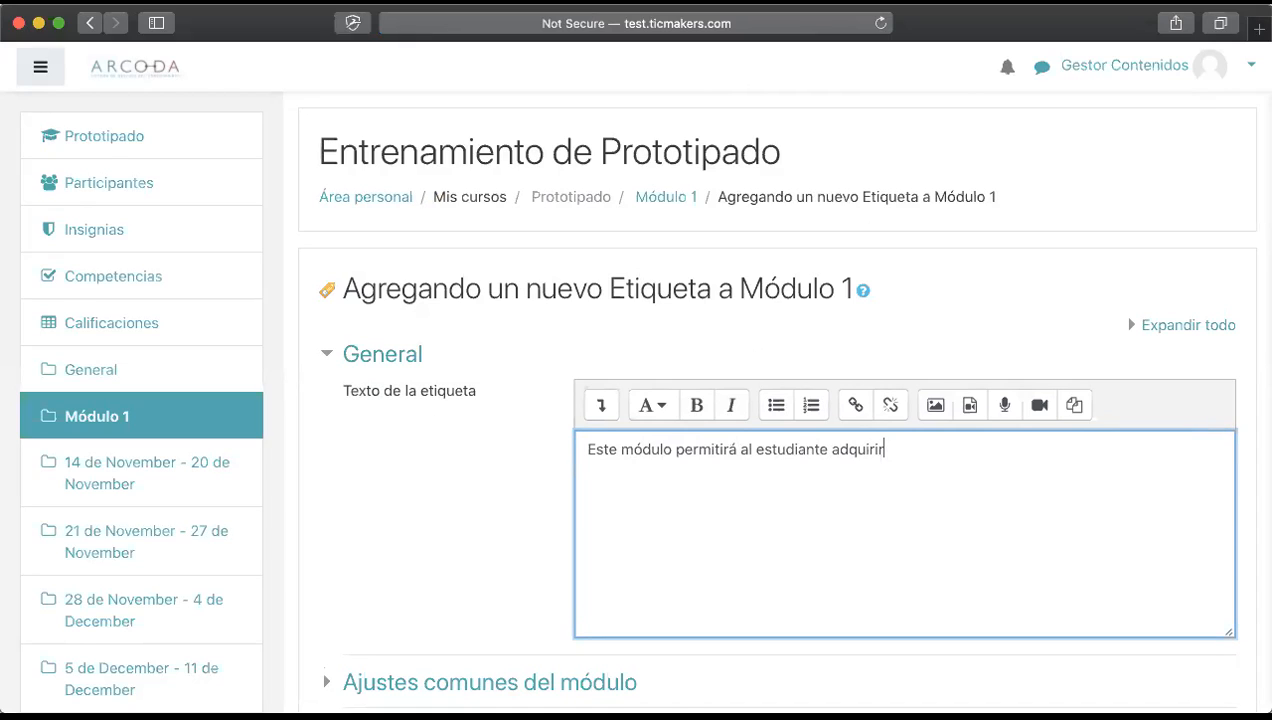
type(" habilidades en adfdsafdsfdsfdsfds")
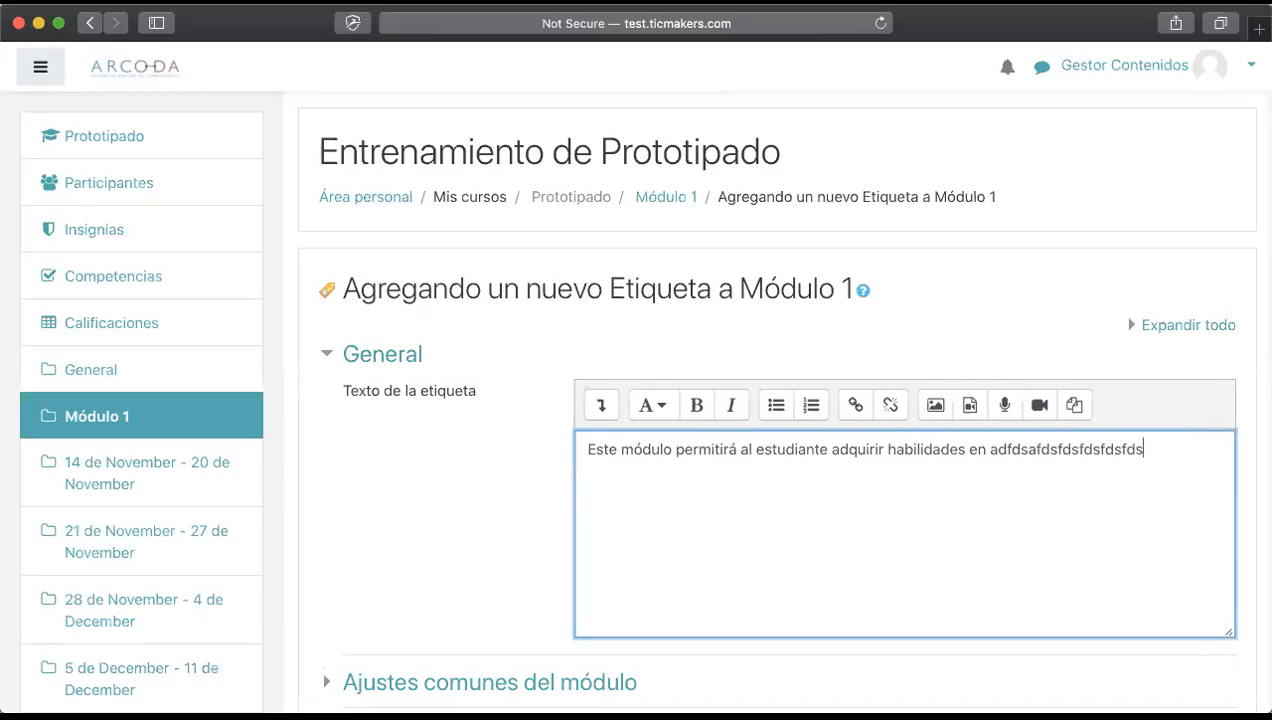
type("fdsfadsfsdfdsfadsfasdfadsfdsfdsafdsa")
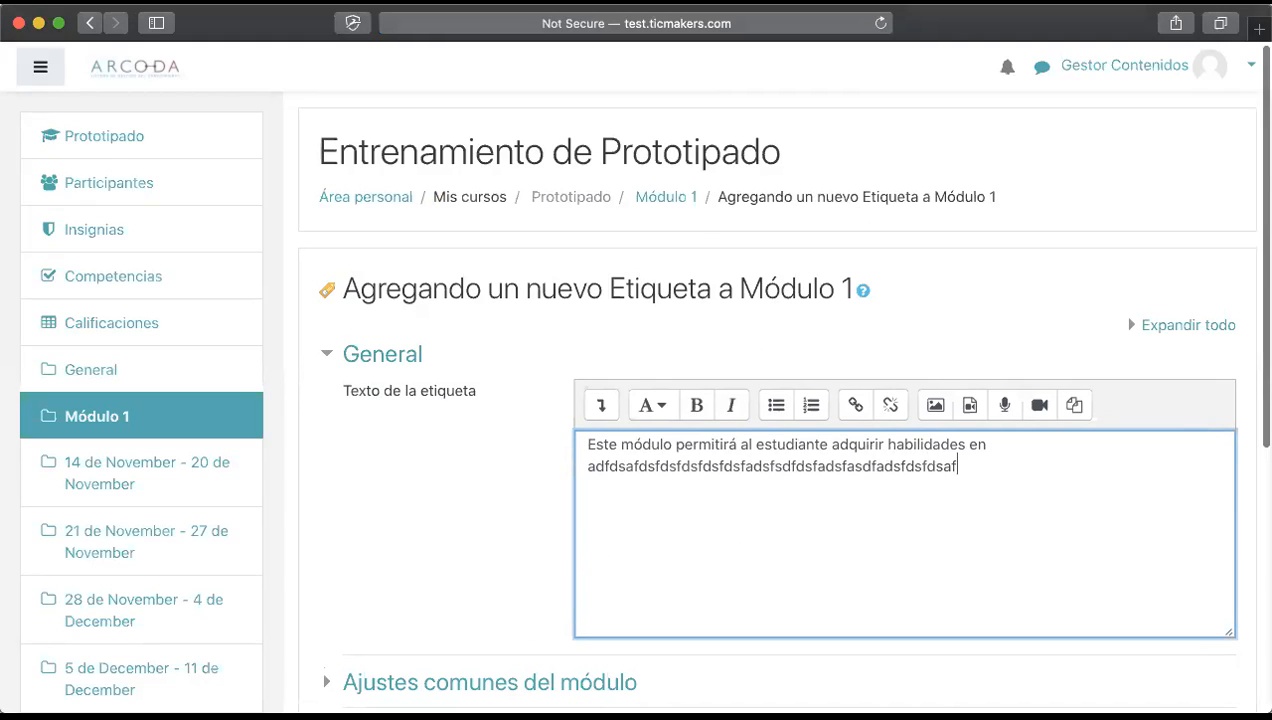
scroll(720, 600, "down", 5)
left_click(729, 642)
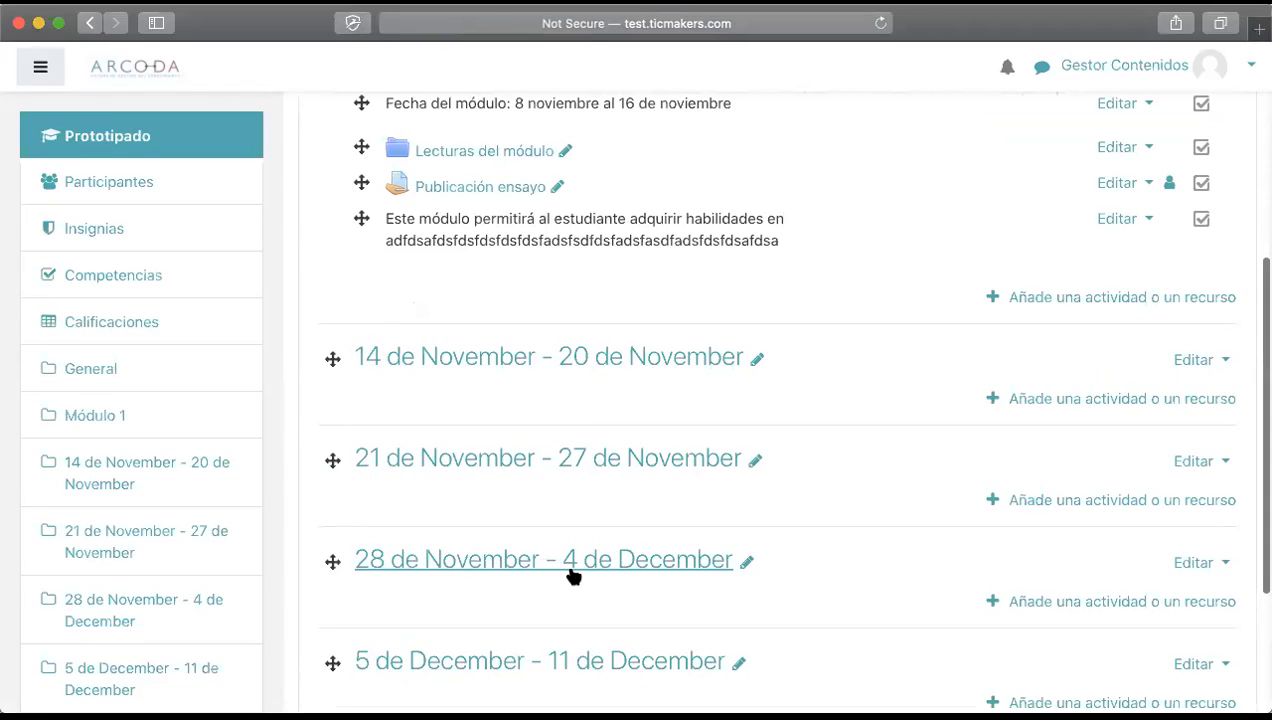
Drag the 'Este módulo permitirá…' label above the Fecha del módulo label.
scroll(571, 575, "up", 5)
left_click_drag(351, 431, 777, 363)
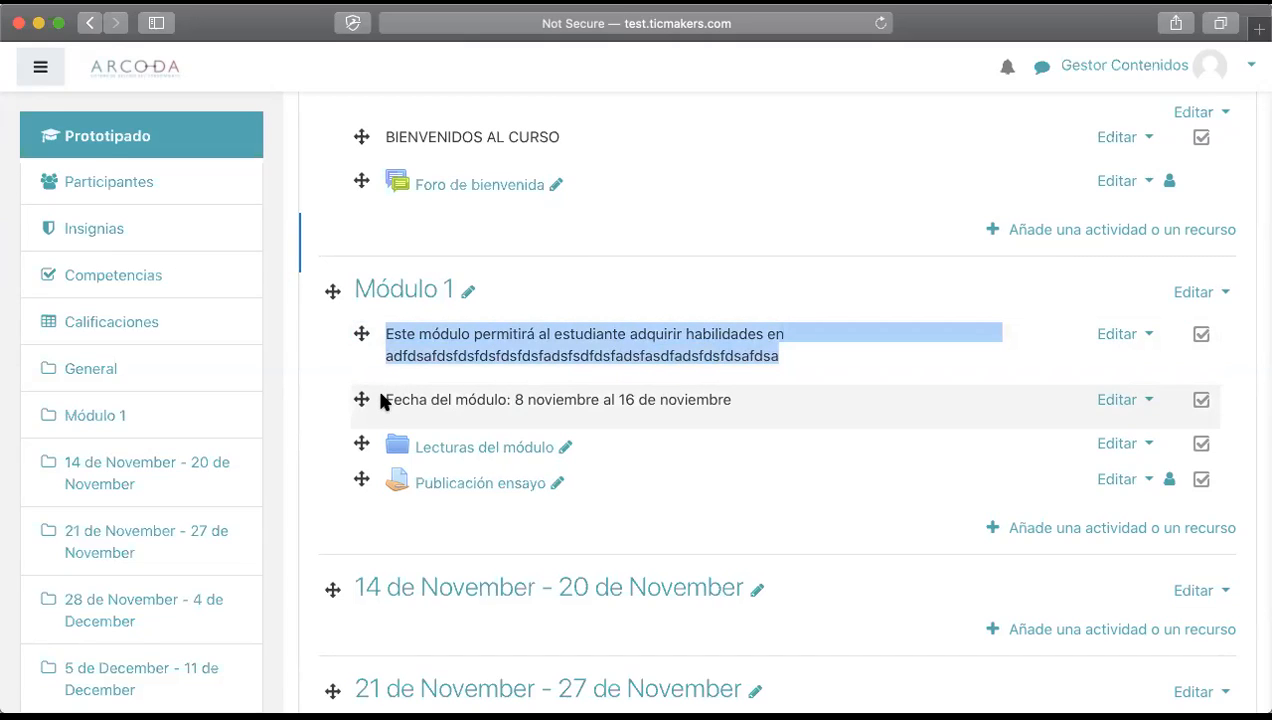
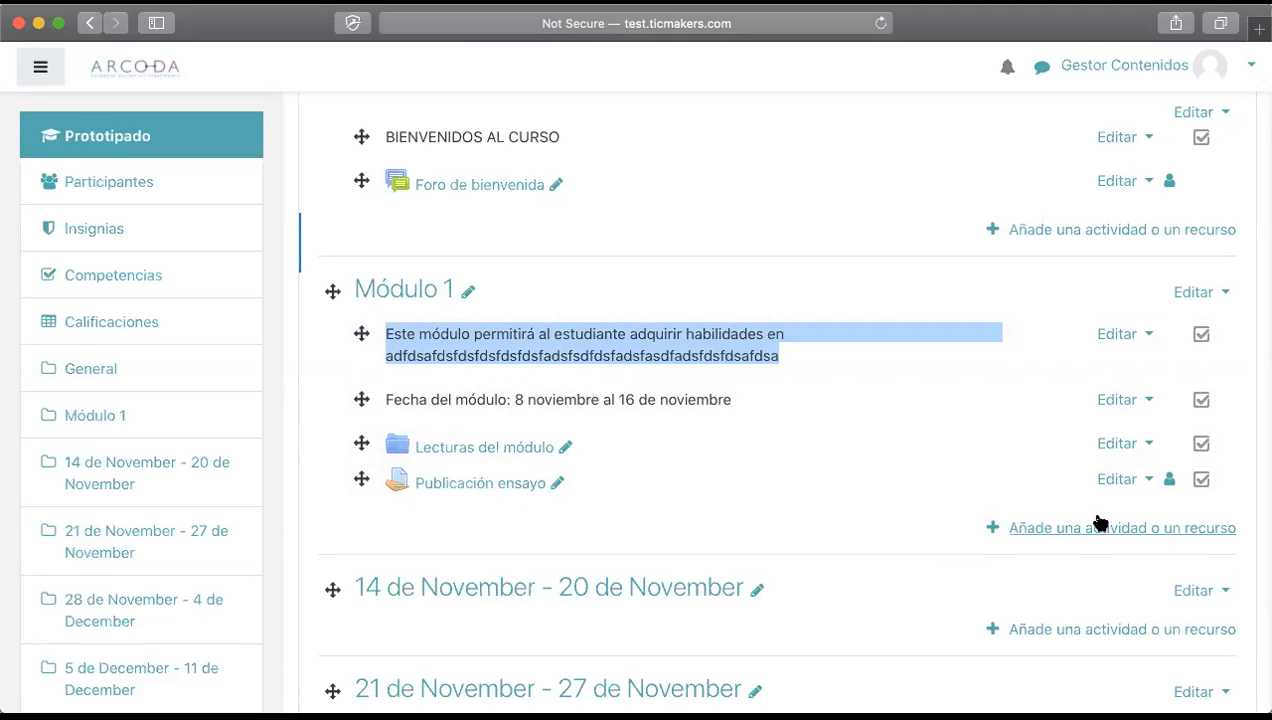
Add a Cuestionario activity to Módulo 1 from the activity chooser.
left_click(1020, 518)
scroll(513, 440, "down", 1)
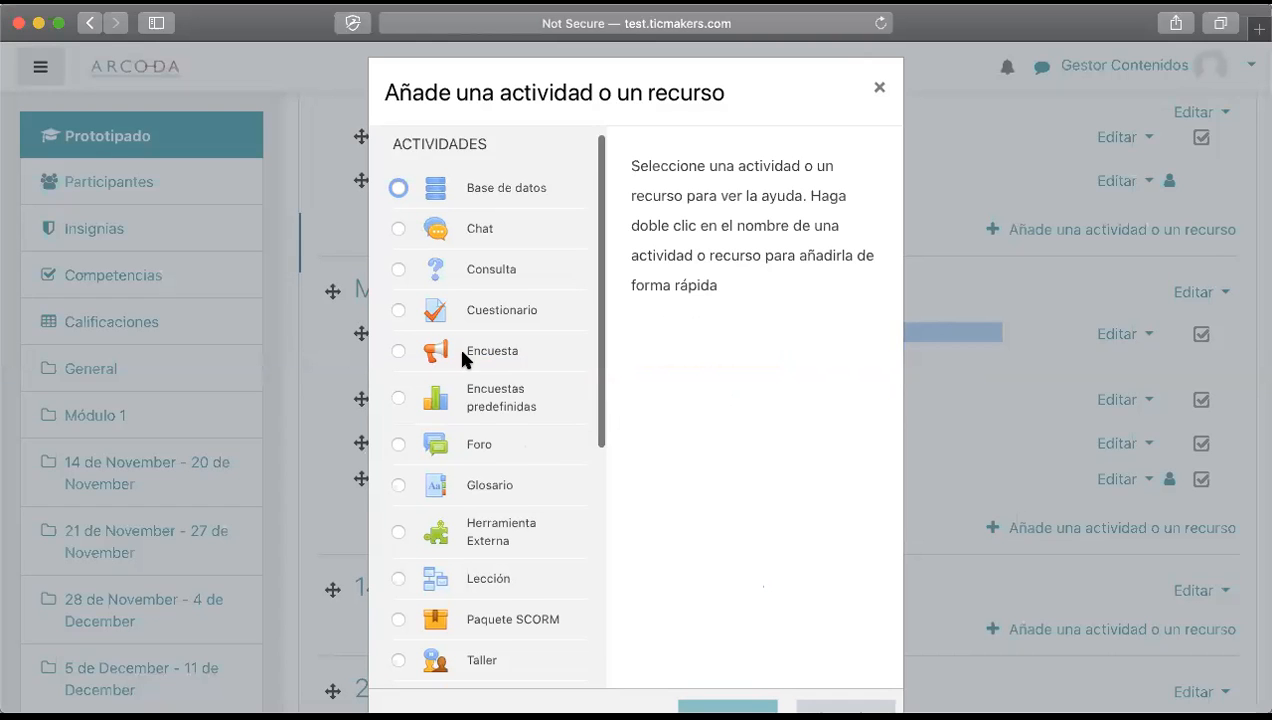
left_click(397, 294)
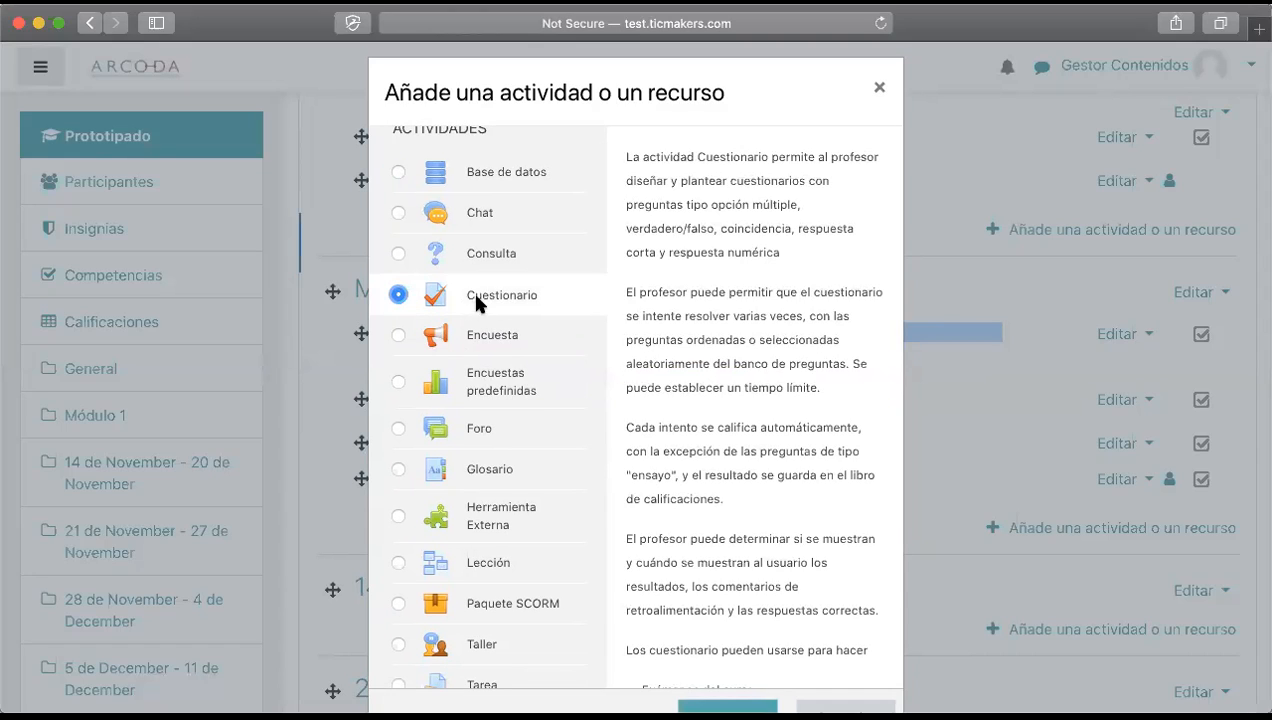
scroll(708, 425, "down", 3)
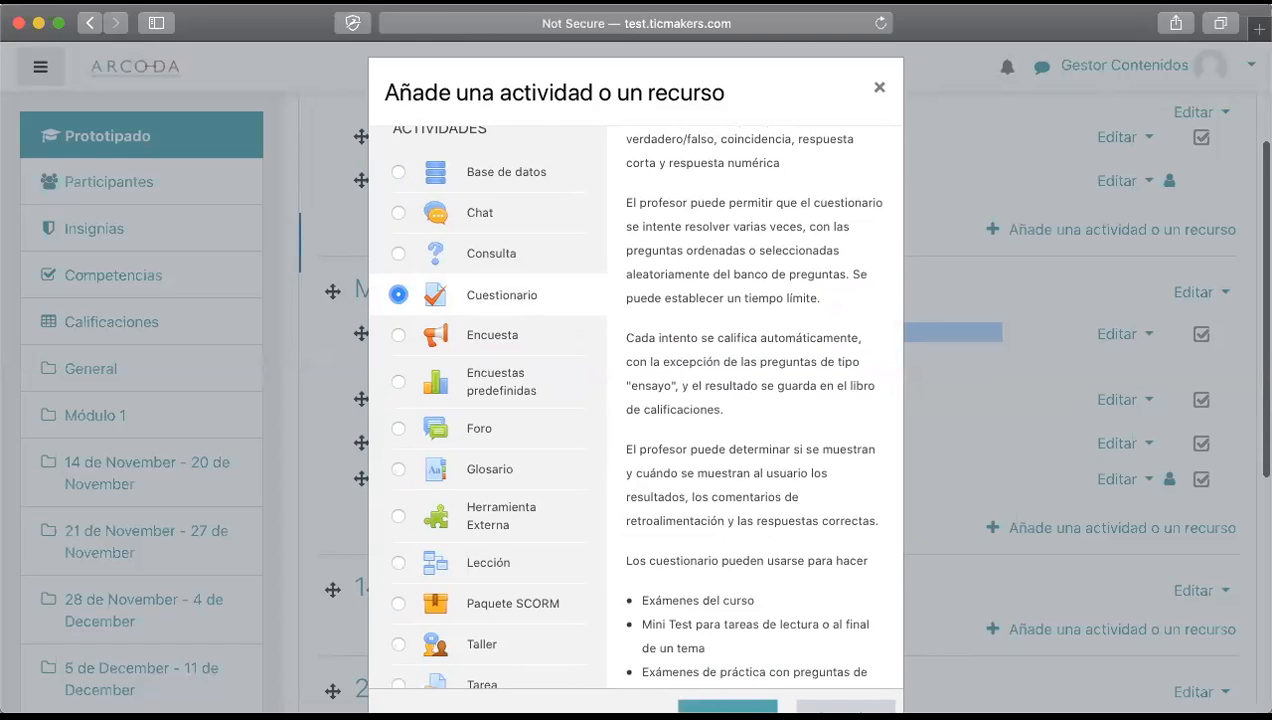
left_click(727, 707)
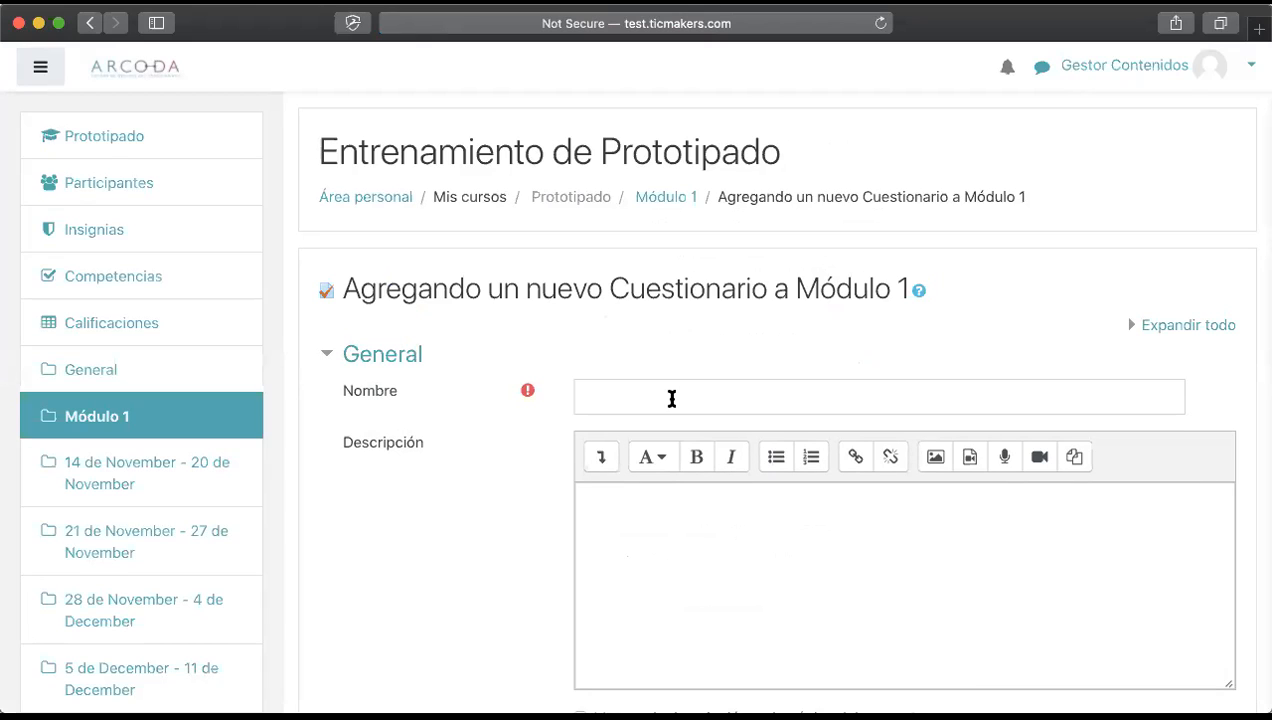
Name the new quiz 'Evaluación de inicio'.
left_click(672, 399)
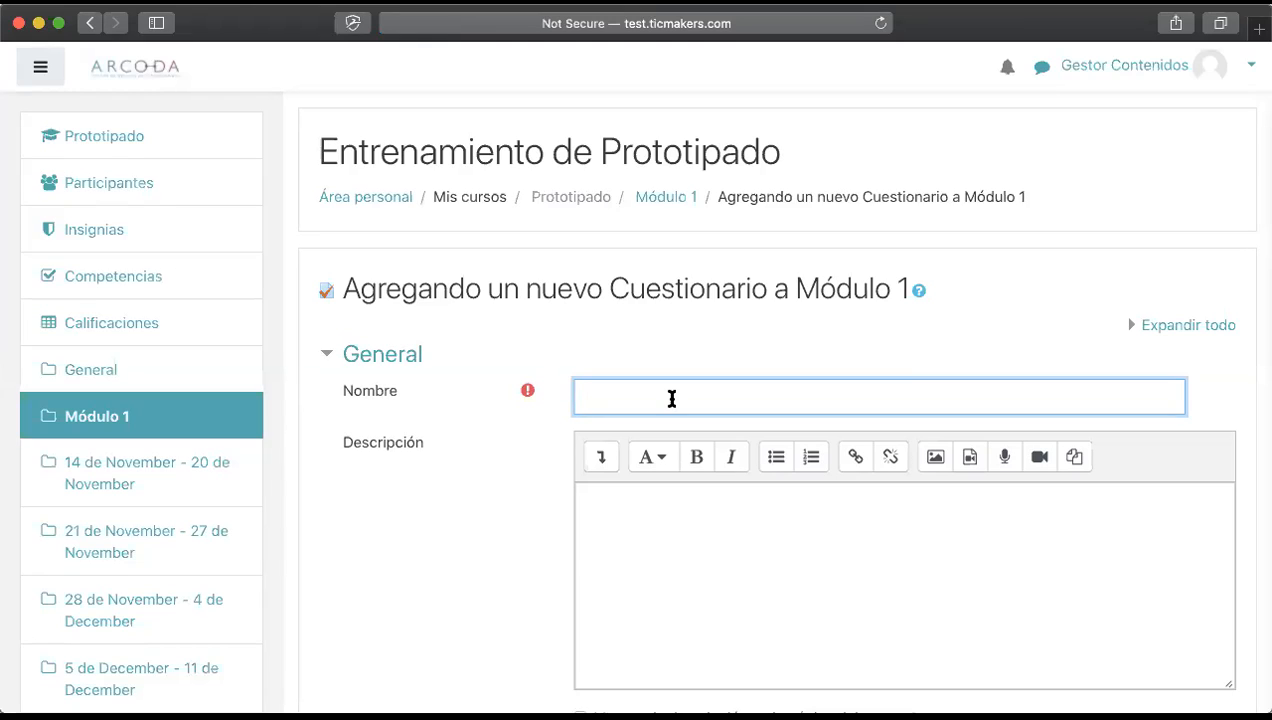
type("Evaluación de i")
key("BackSpace")
type("de inicio")
key("Tab")
scroll(670, 498, "down", 4)
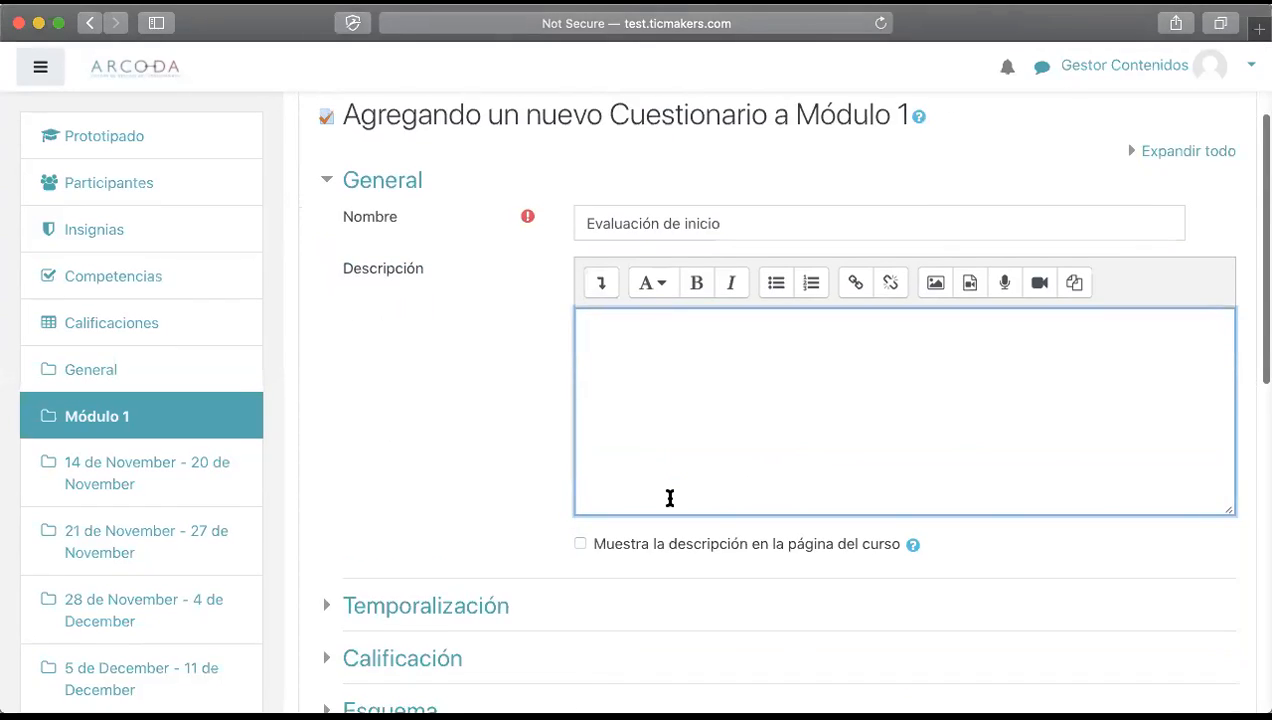
scroll(670, 498, "down", 4)
Enable opening and closing dates and a 30-minute time limit with automatic submission.
left_click(325, 443)
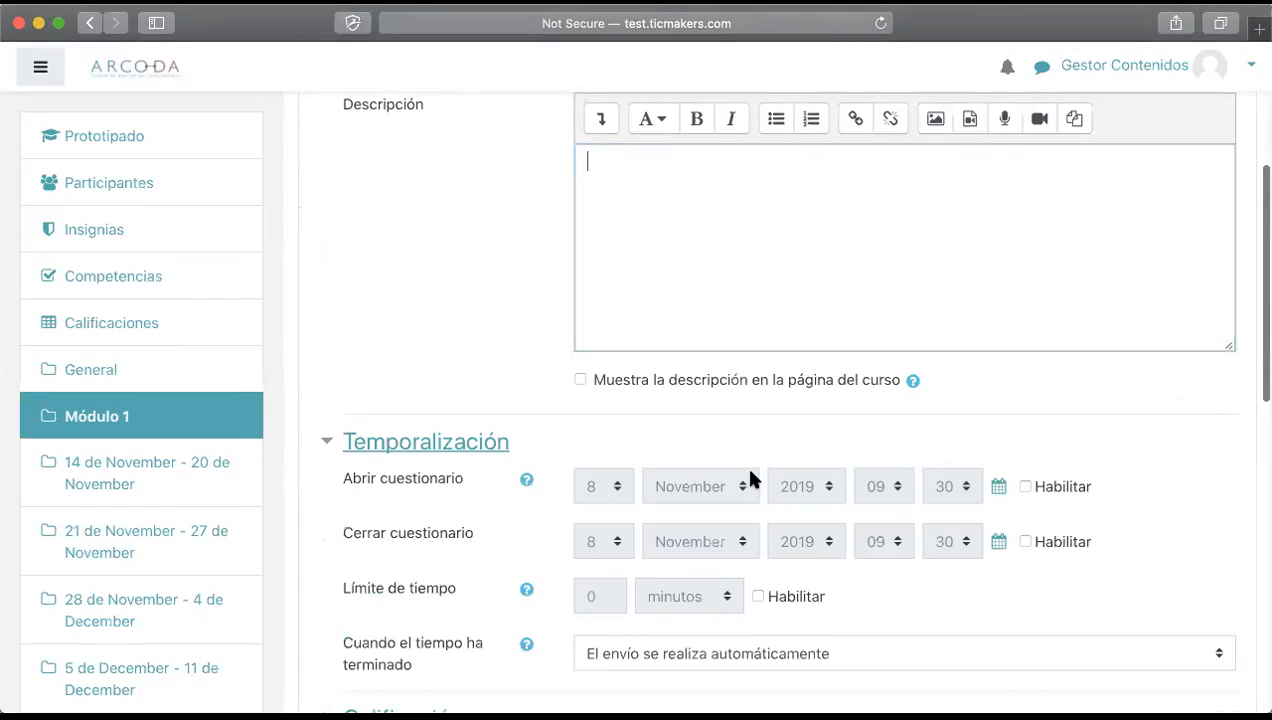
scroll(567, 485, "down", 1)
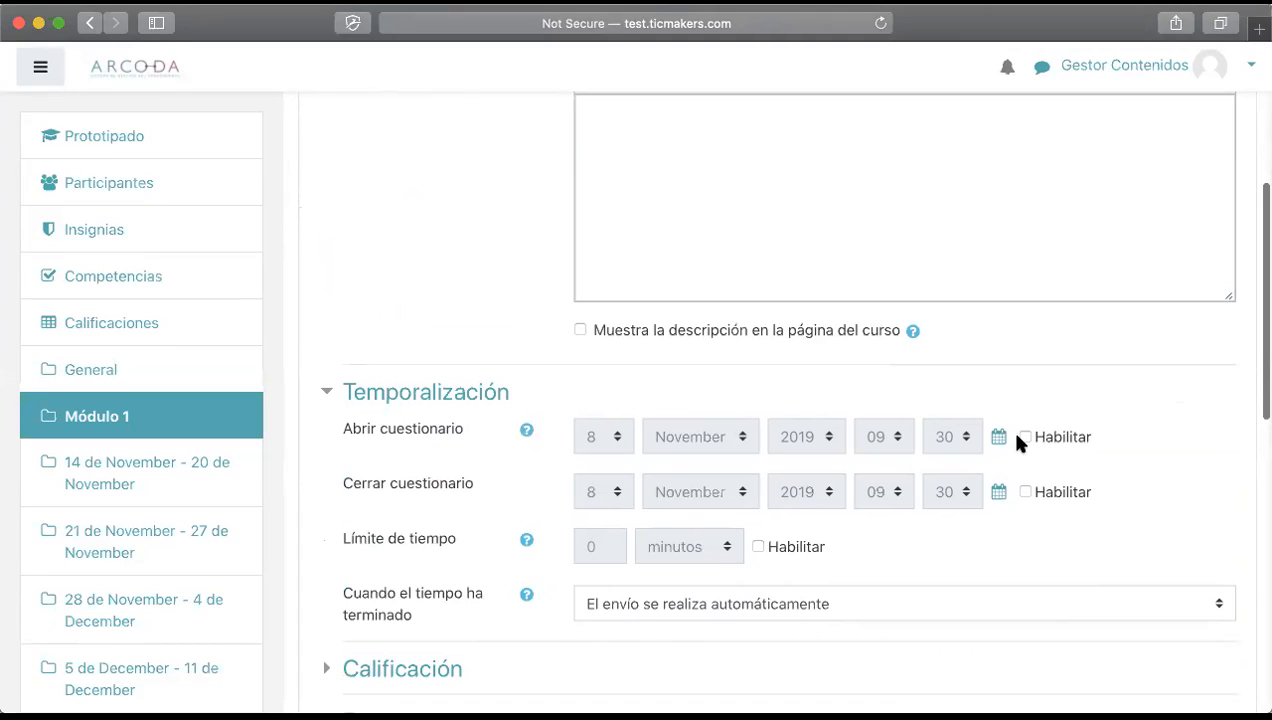
left_click(1025, 437)
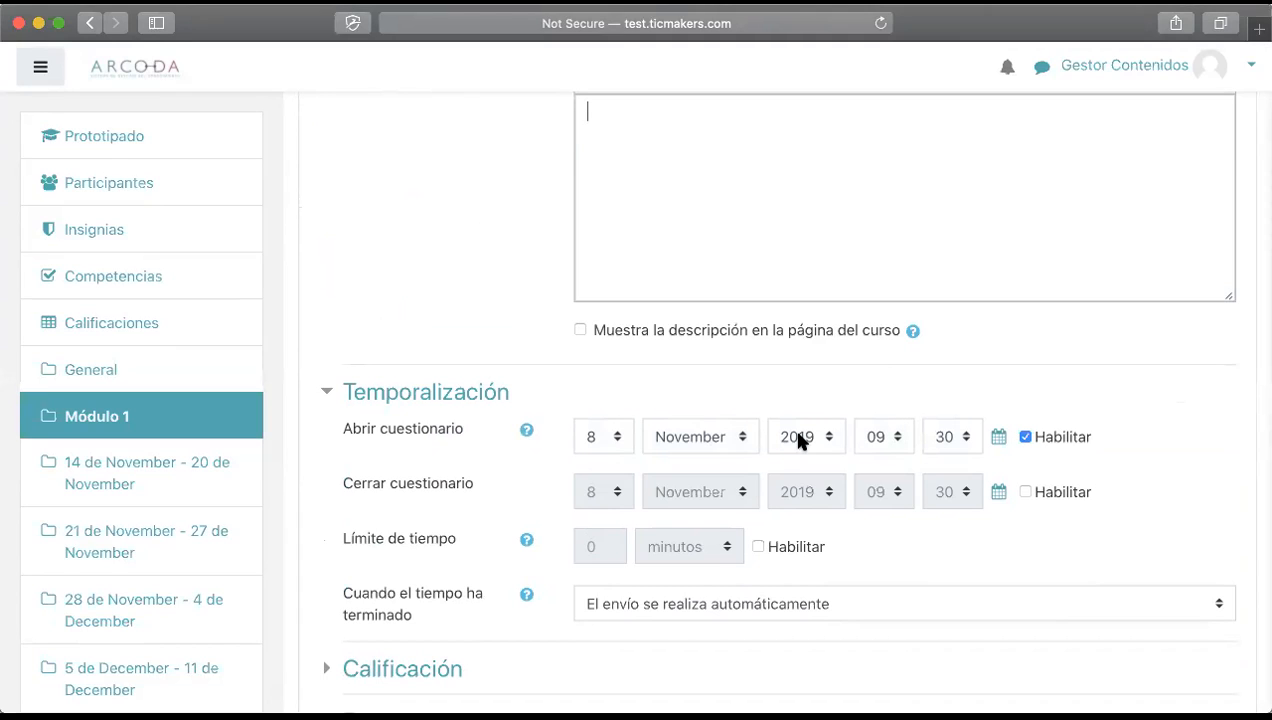
left_click(1024, 493)
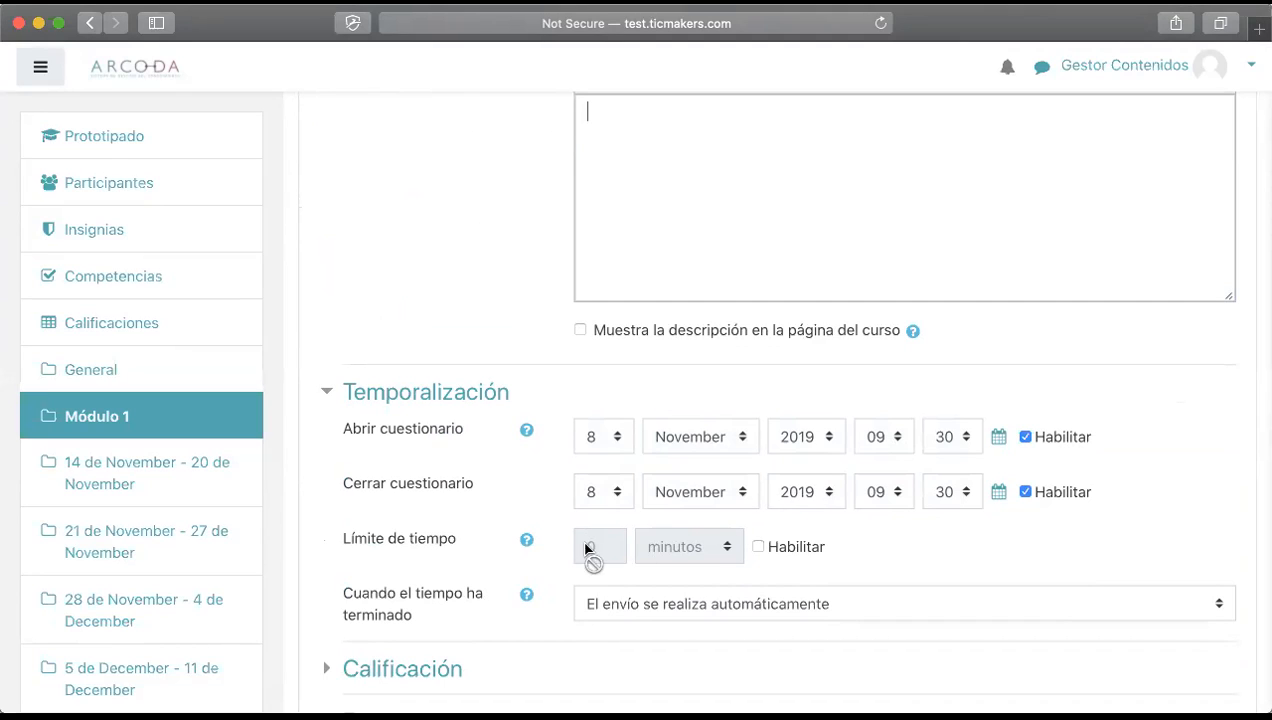
left_click(758, 548)
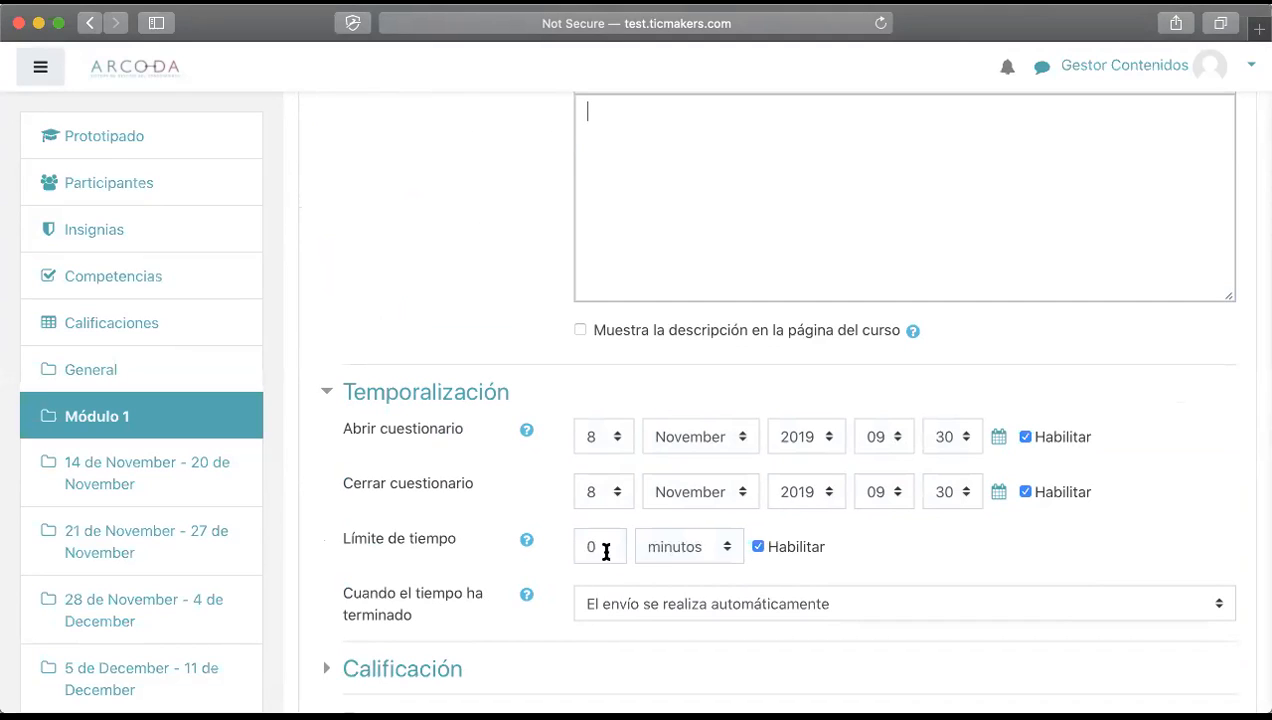
left_click(550, 543)
type("30")
scroll(600, 545, "down", 2)
left_click(750, 517)
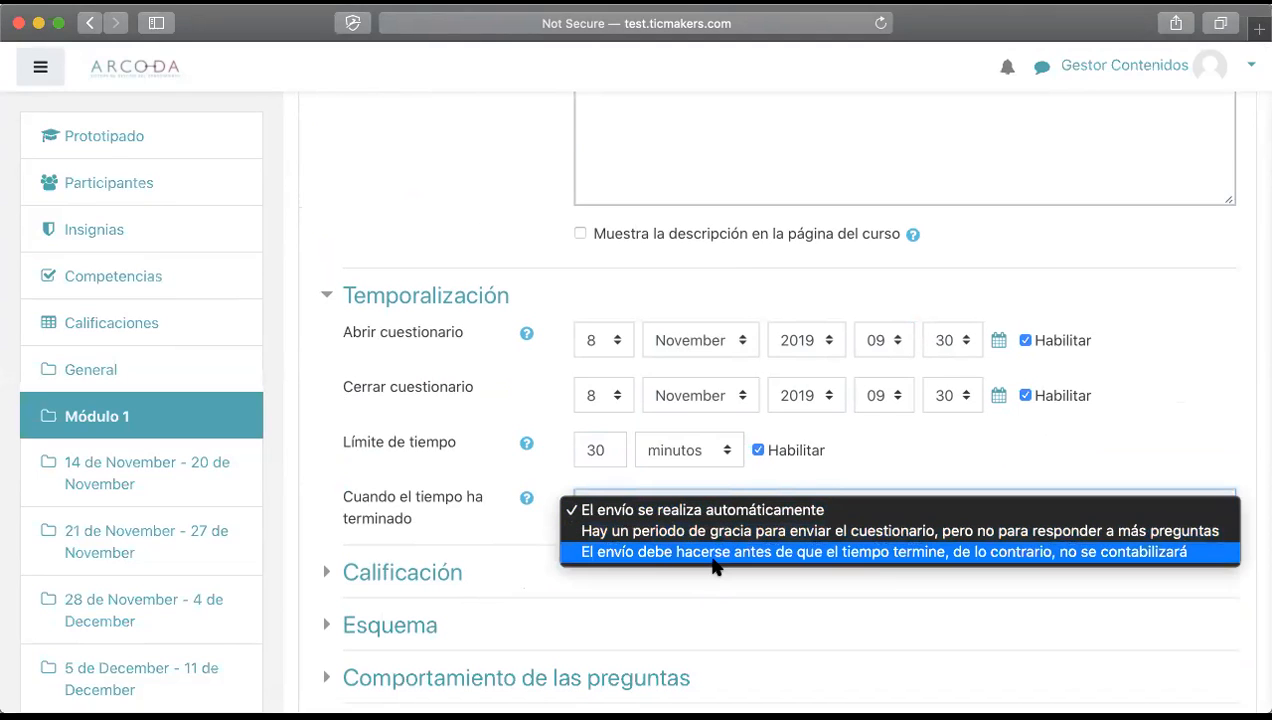
left_click(446, 568)
left_click(329, 578)
Set Intentos permitidos to 1 under Calificación.
scroll(643, 560, "down", 5)
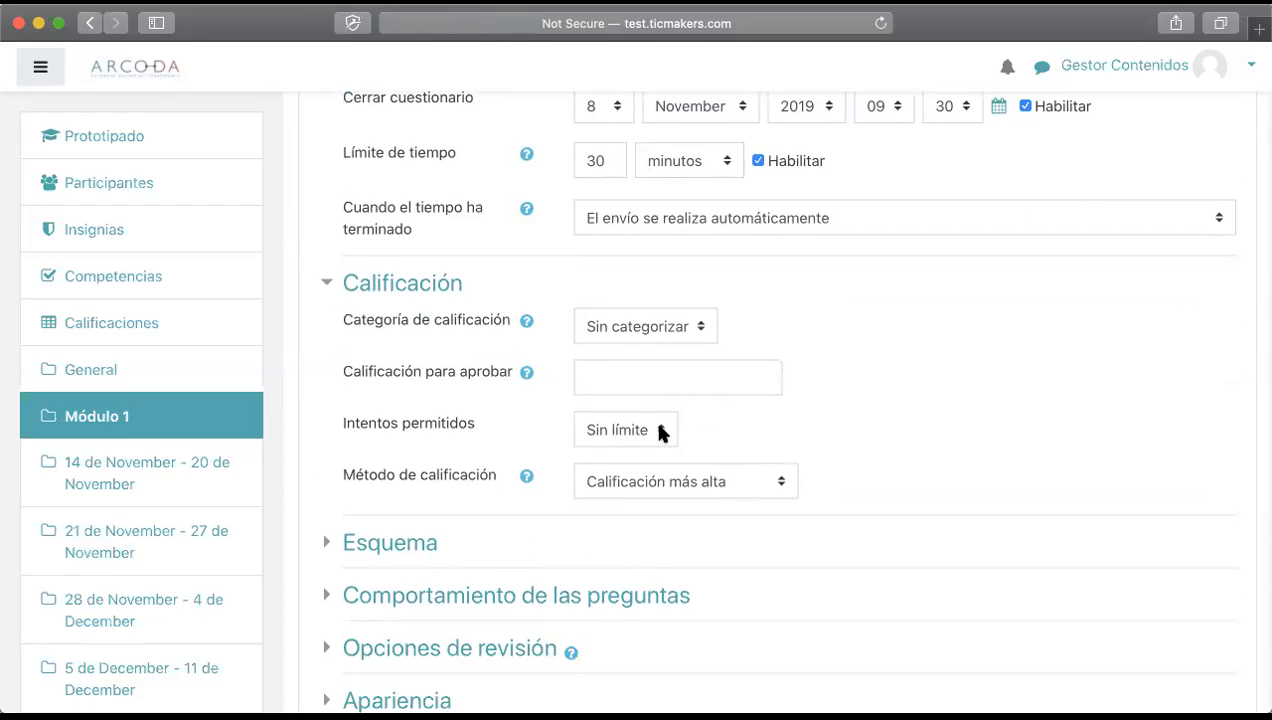
left_click(660, 433)
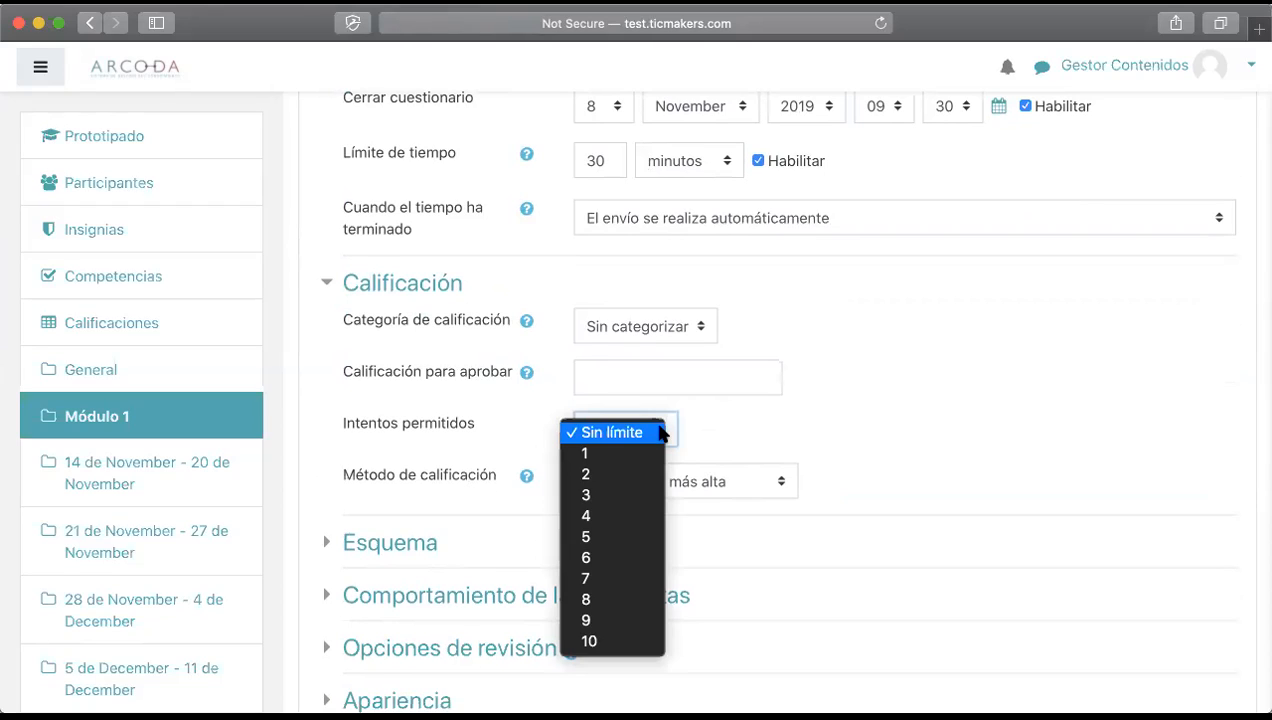
left_click(614, 454)
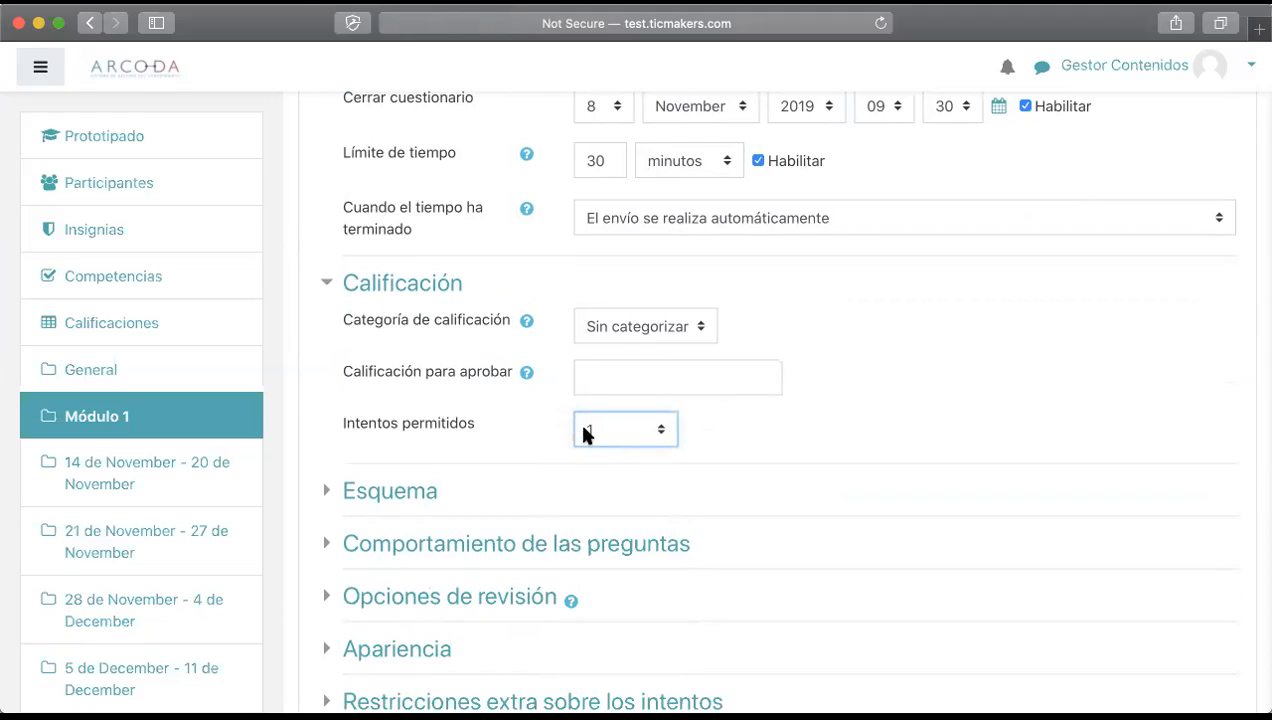
left_click(660, 433)
left_click(611, 451)
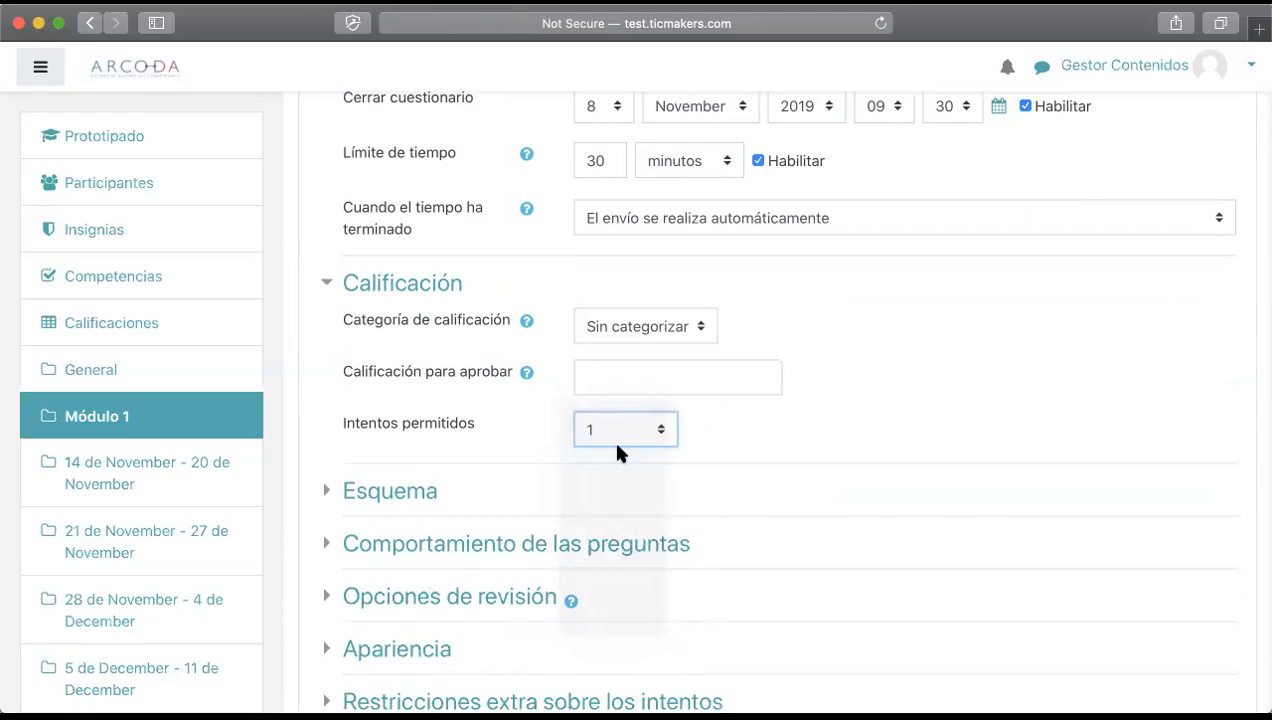
left_click(645, 425)
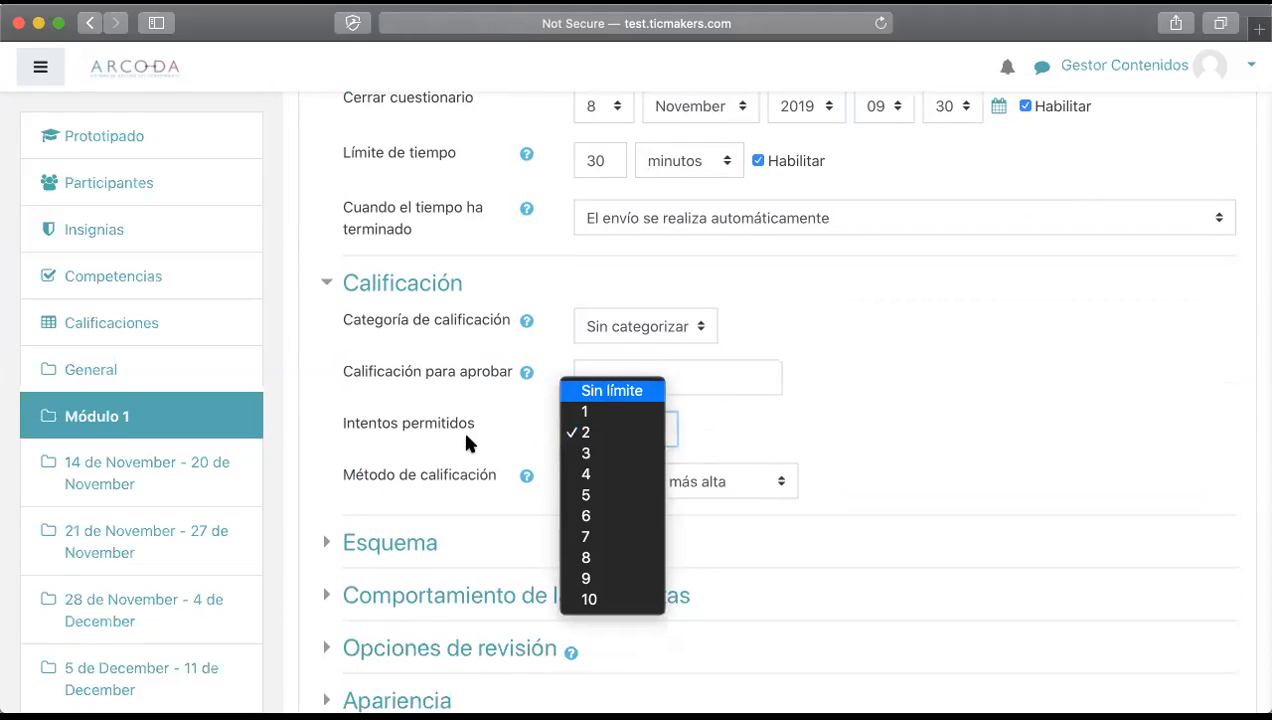
left_click(455, 445)
left_click(647, 433)
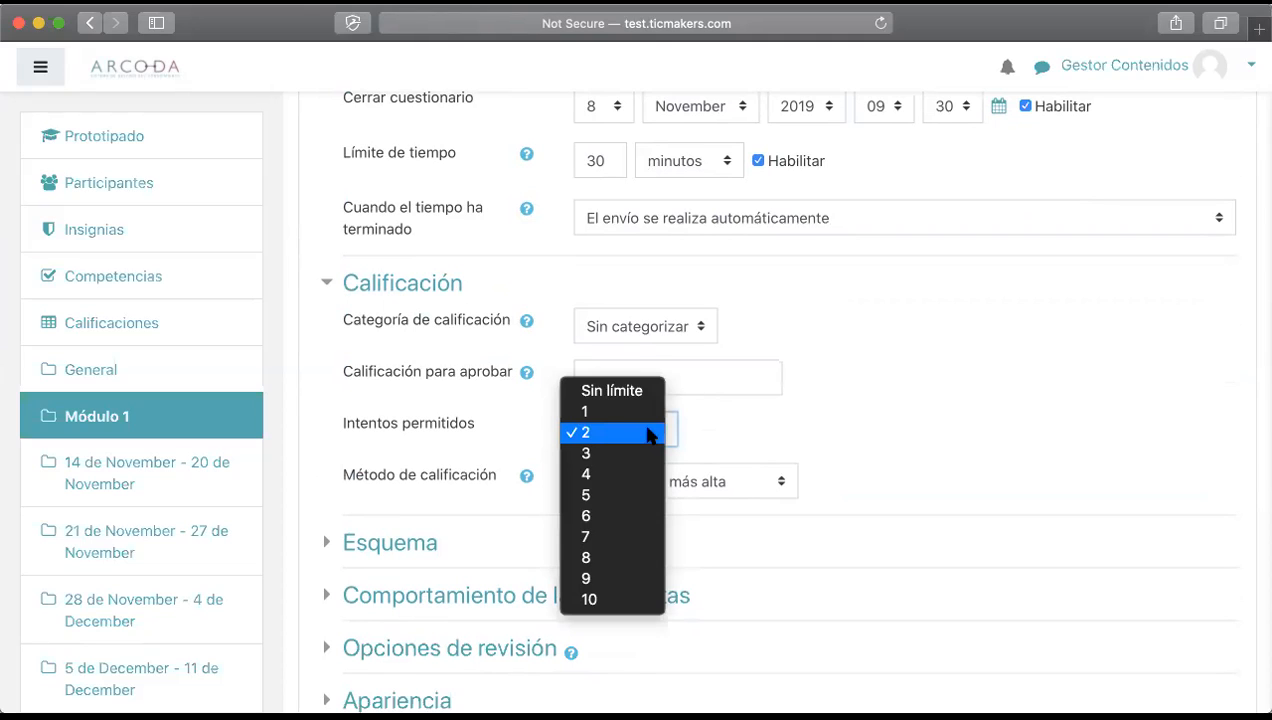
left_click(607, 413)
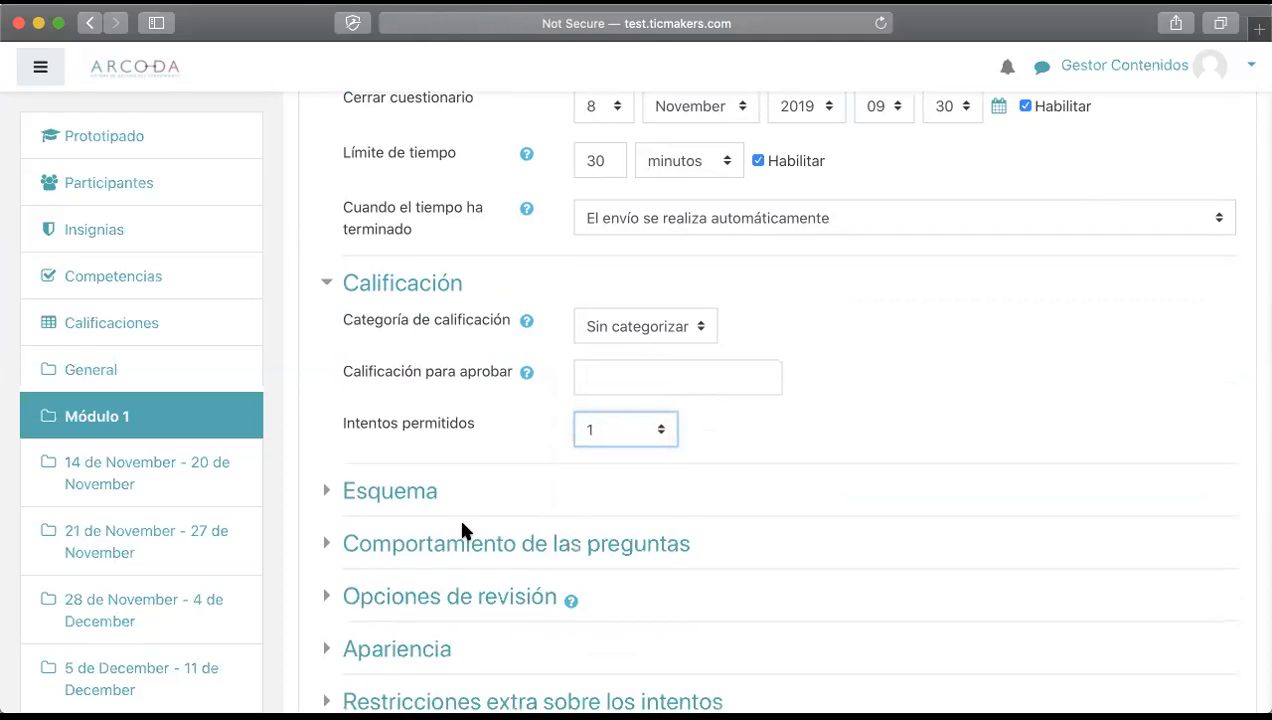
Save the quiz and return to the Prototipado course page.
scroll(457, 515, "down", 3)
scroll(462, 523, "down", 1)
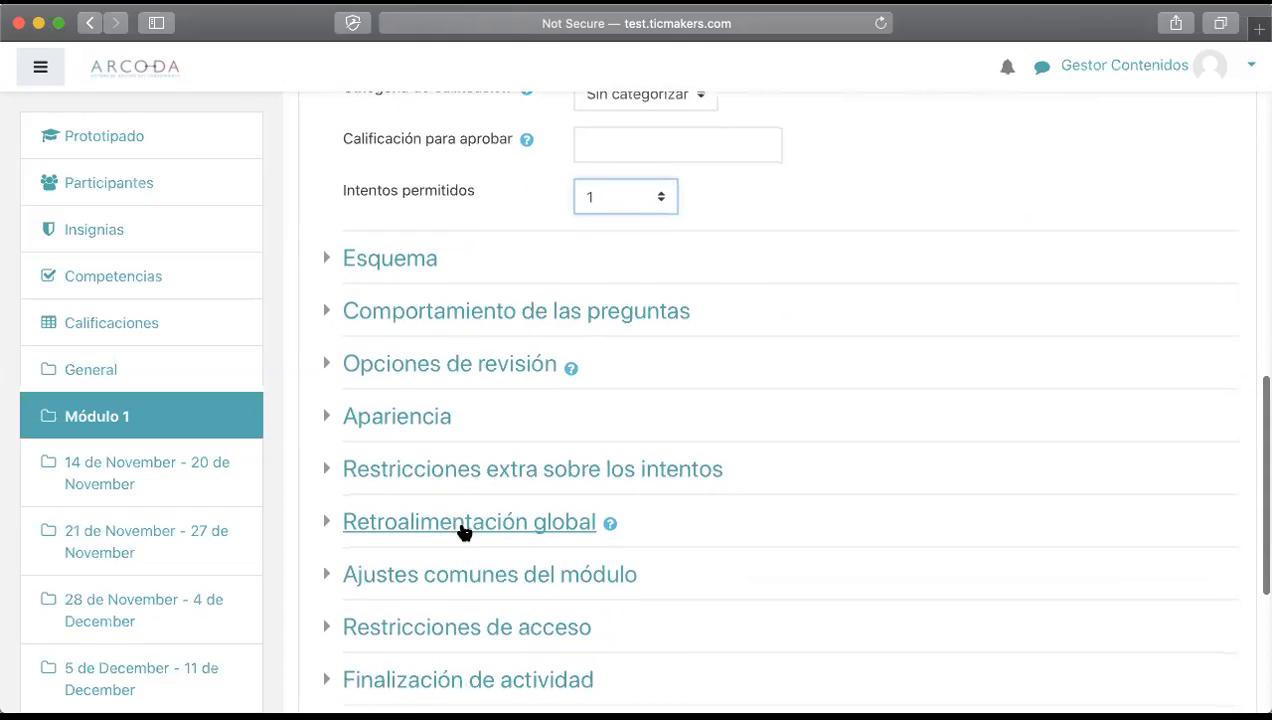
scroll(463, 532, "down", 3)
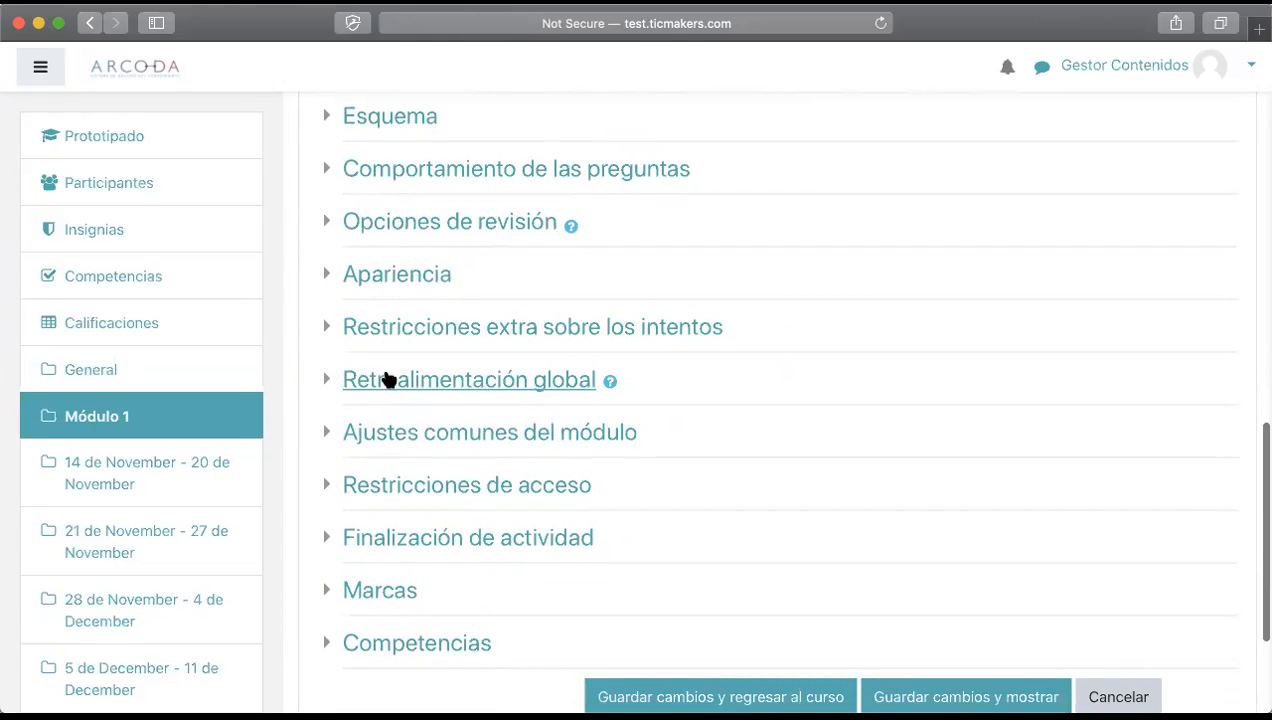
scroll(448, 473, "down", 2)
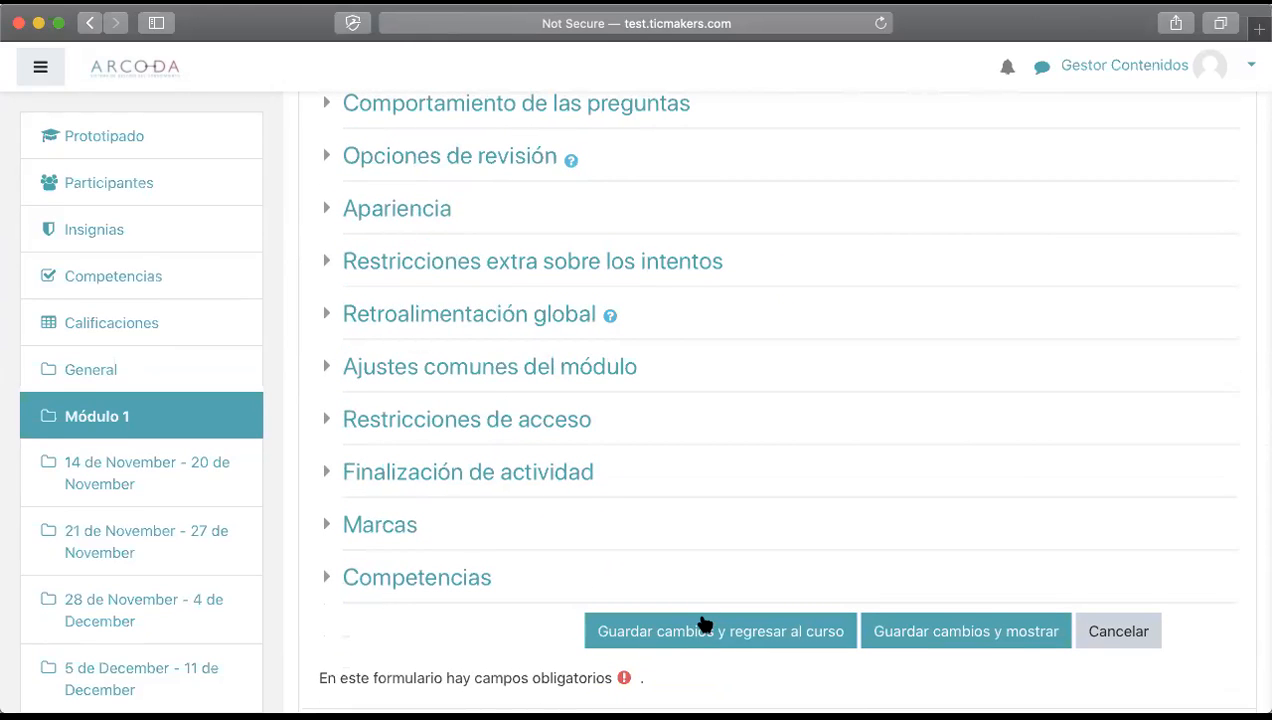
scroll(703, 625, "down", 3)
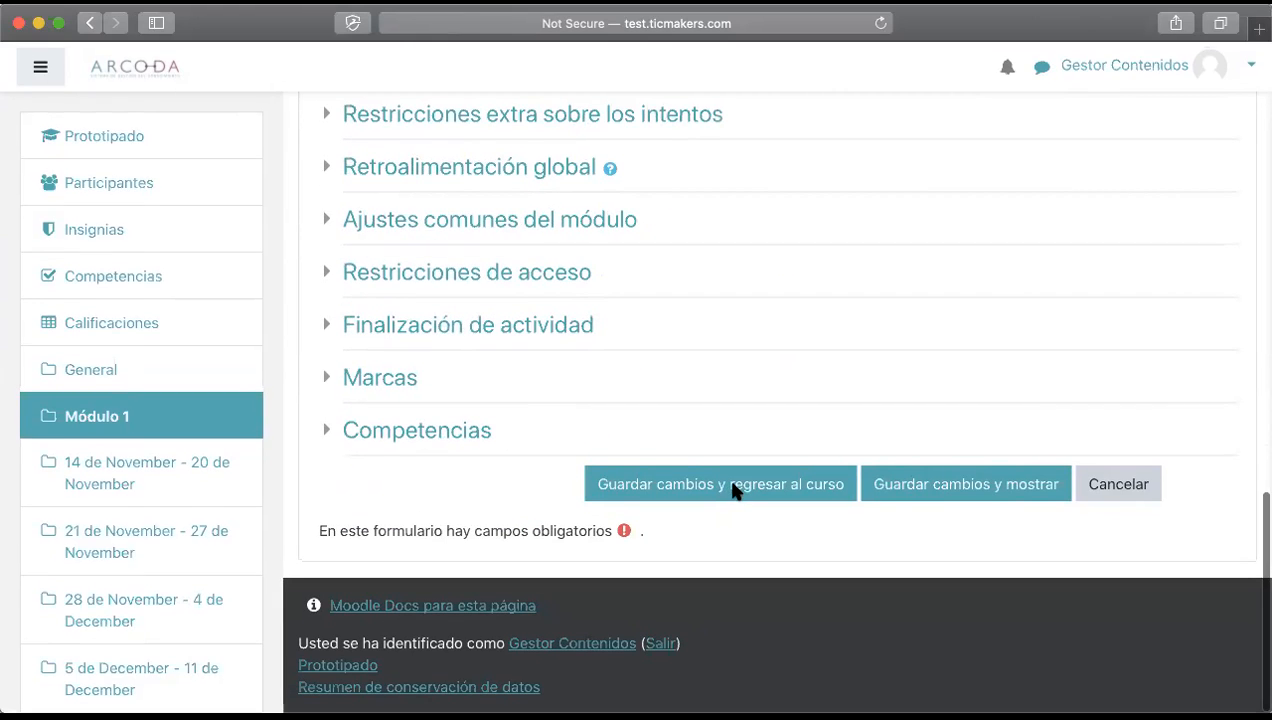
left_click(735, 490)
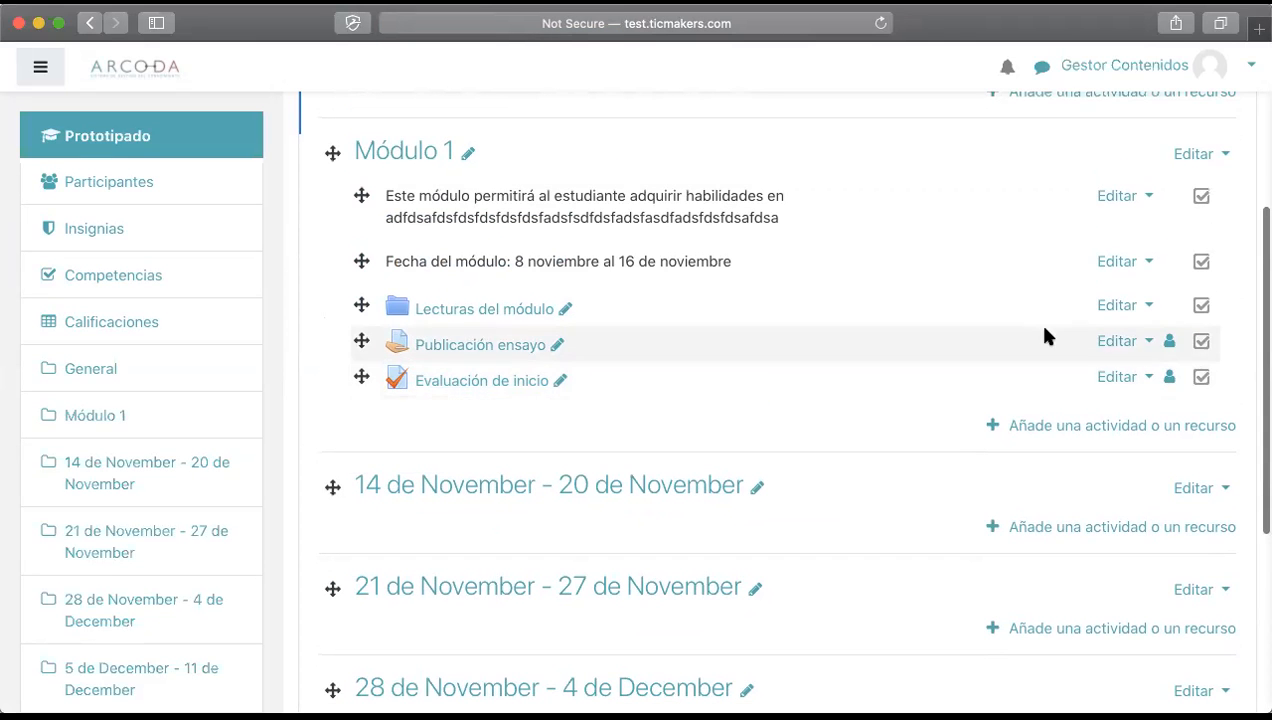
Open Editar ajustes for Evaluación de inicio from its Editar menu.
left_click(1150, 378)
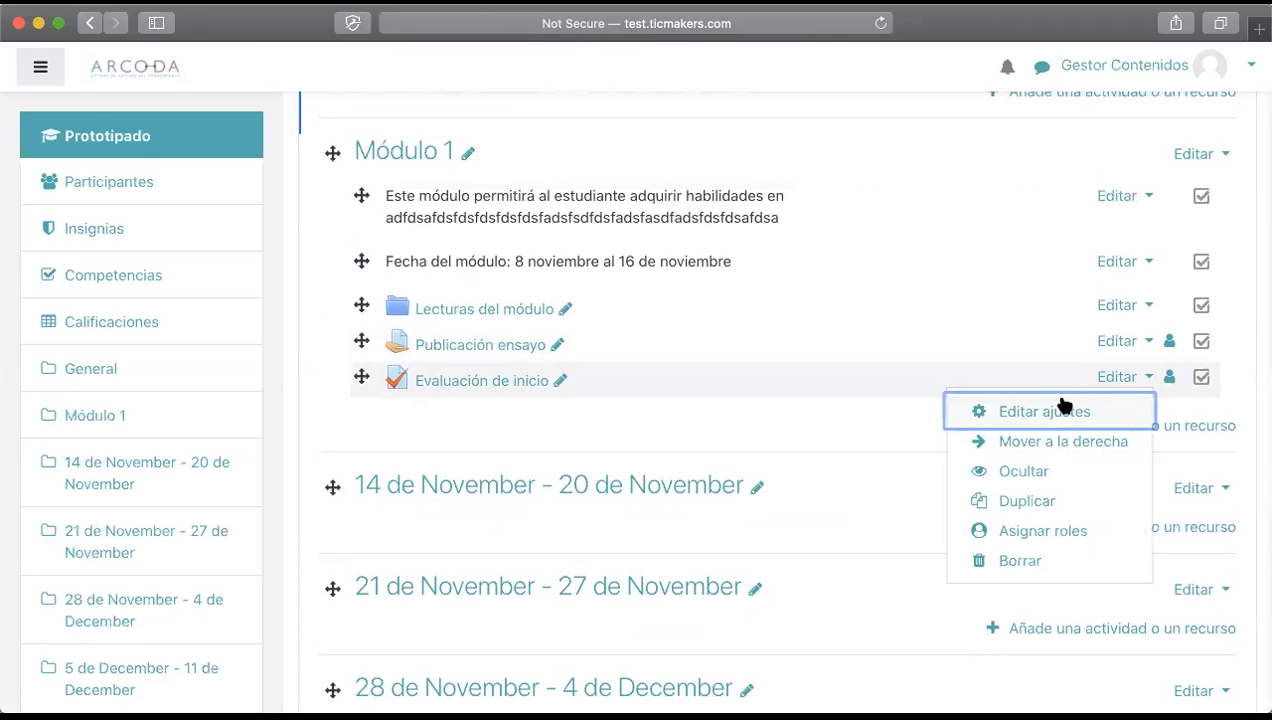
left_click(626, 422)
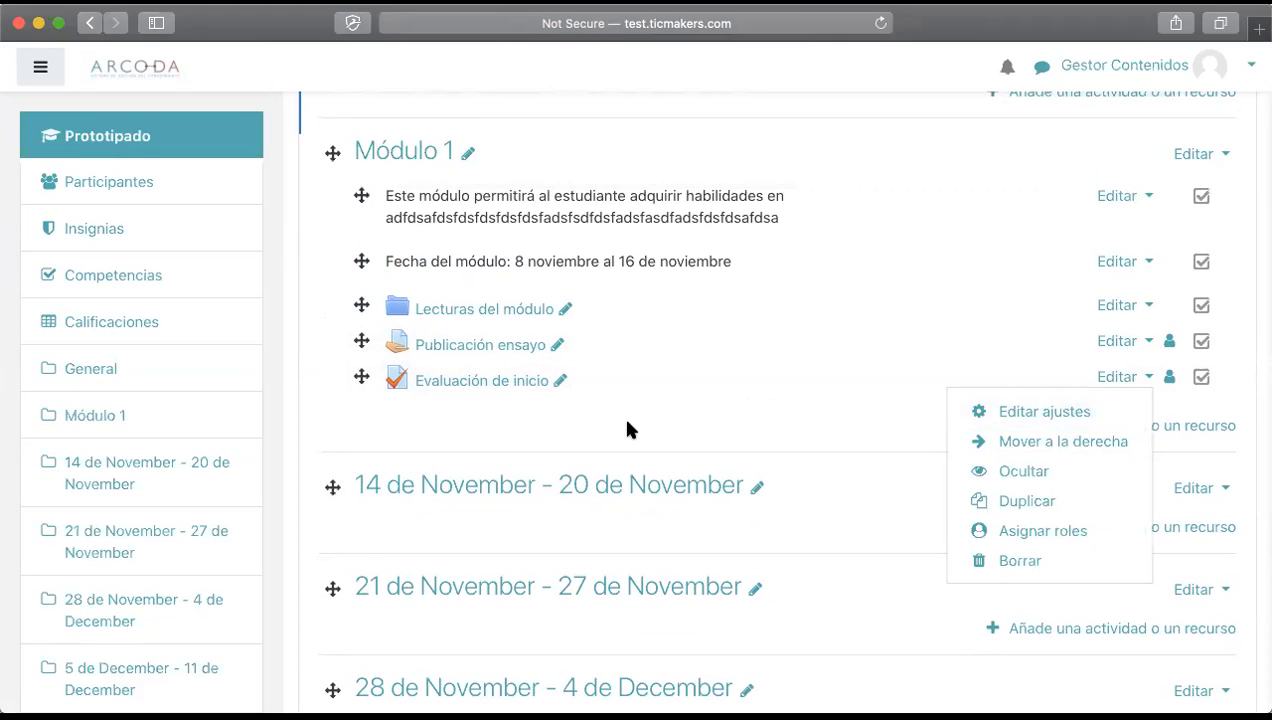
scroll(568, 420, "down", 5)
right_click(568, 420)
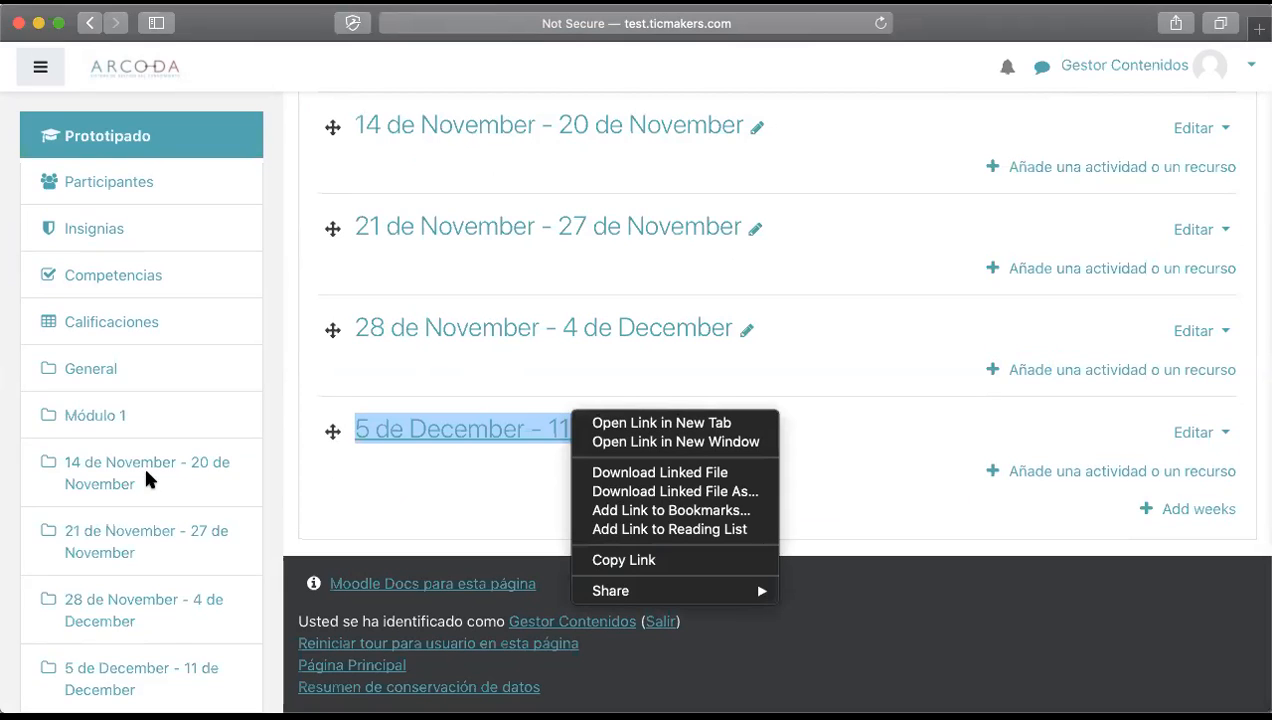
left_click(937, 572)
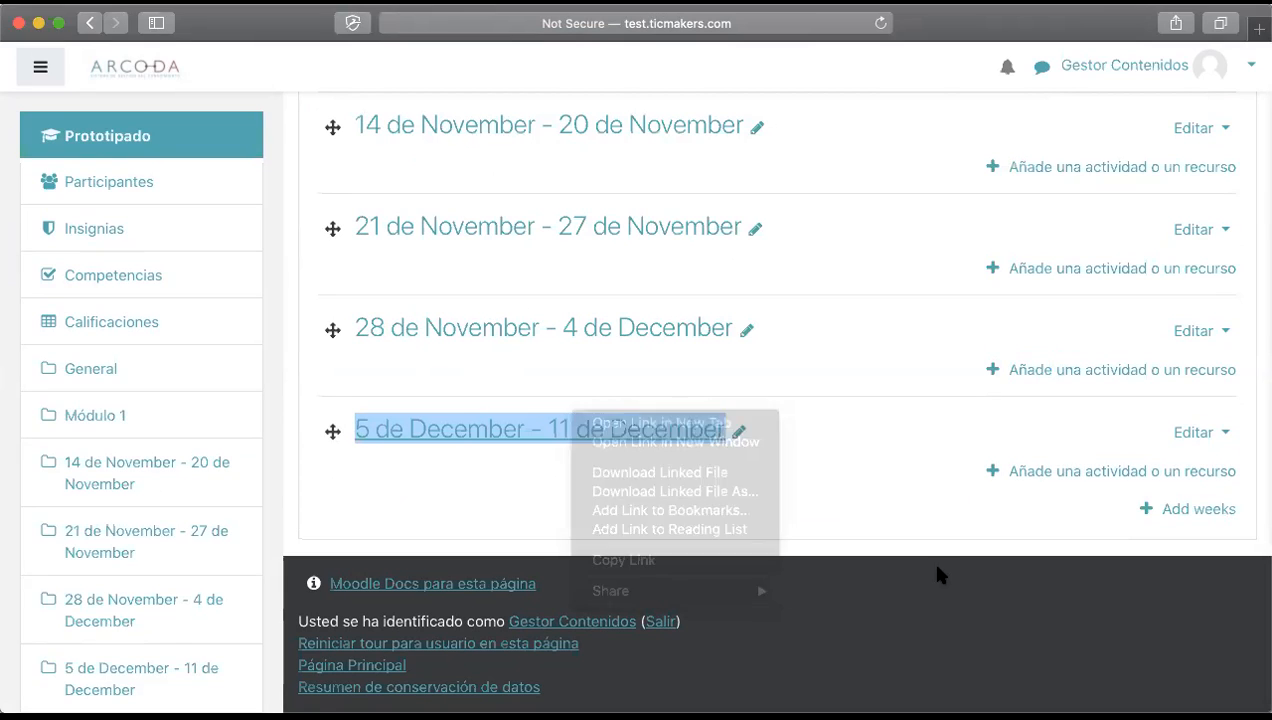
scroll(937, 573, "up", 5)
scroll(625, 540, "up", 1)
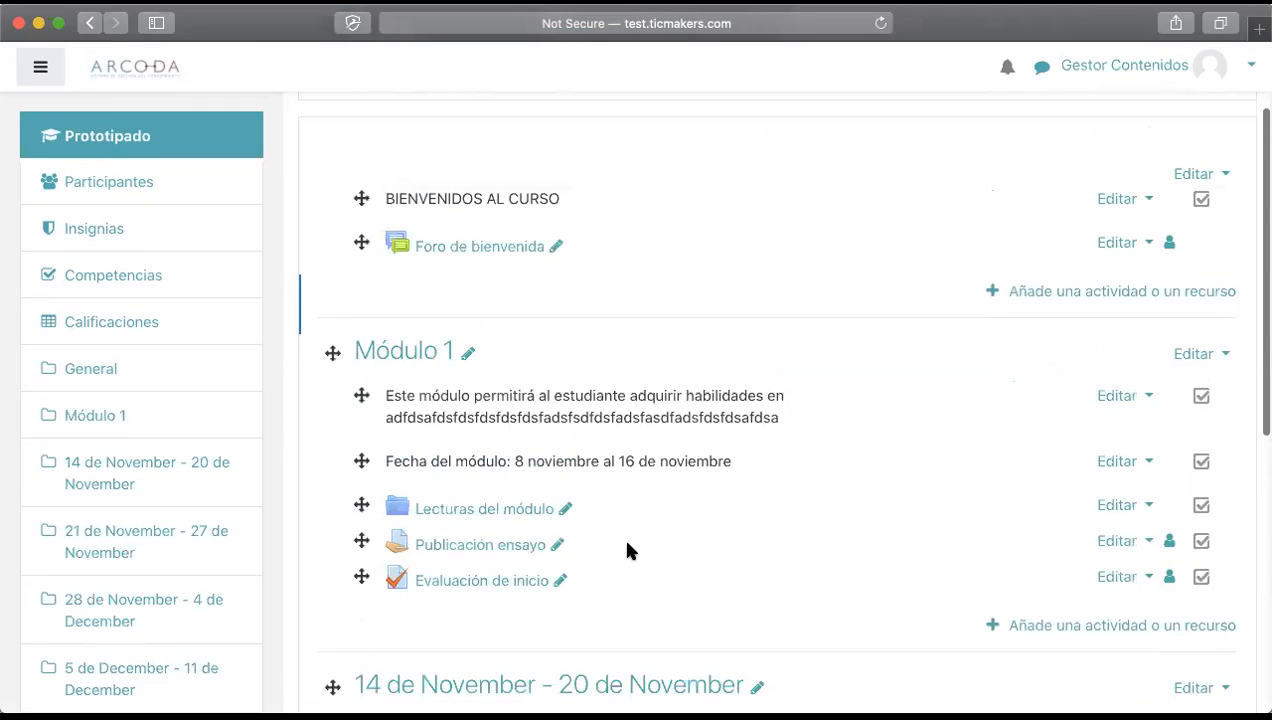
left_click(1133, 578)
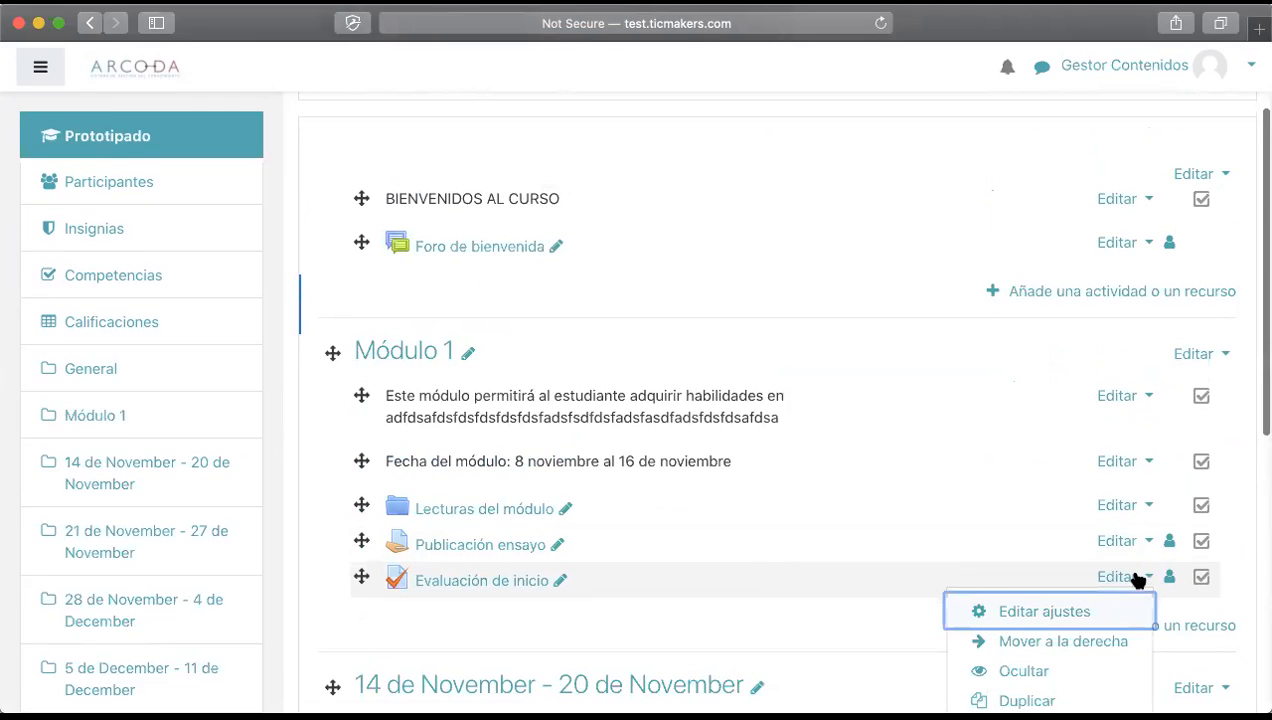
left_click(1040, 611)
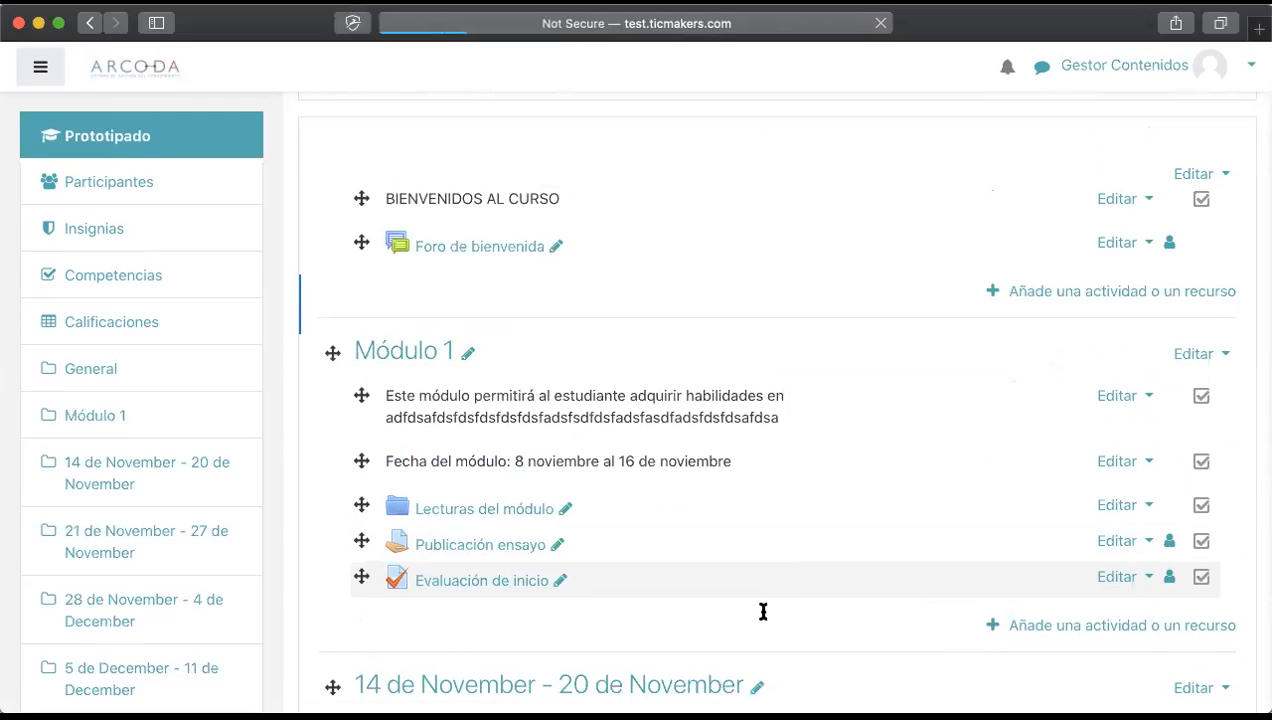
Scroll through the Evaluación de inicio settings form to review it.
scroll(502, 583, "down", 5)
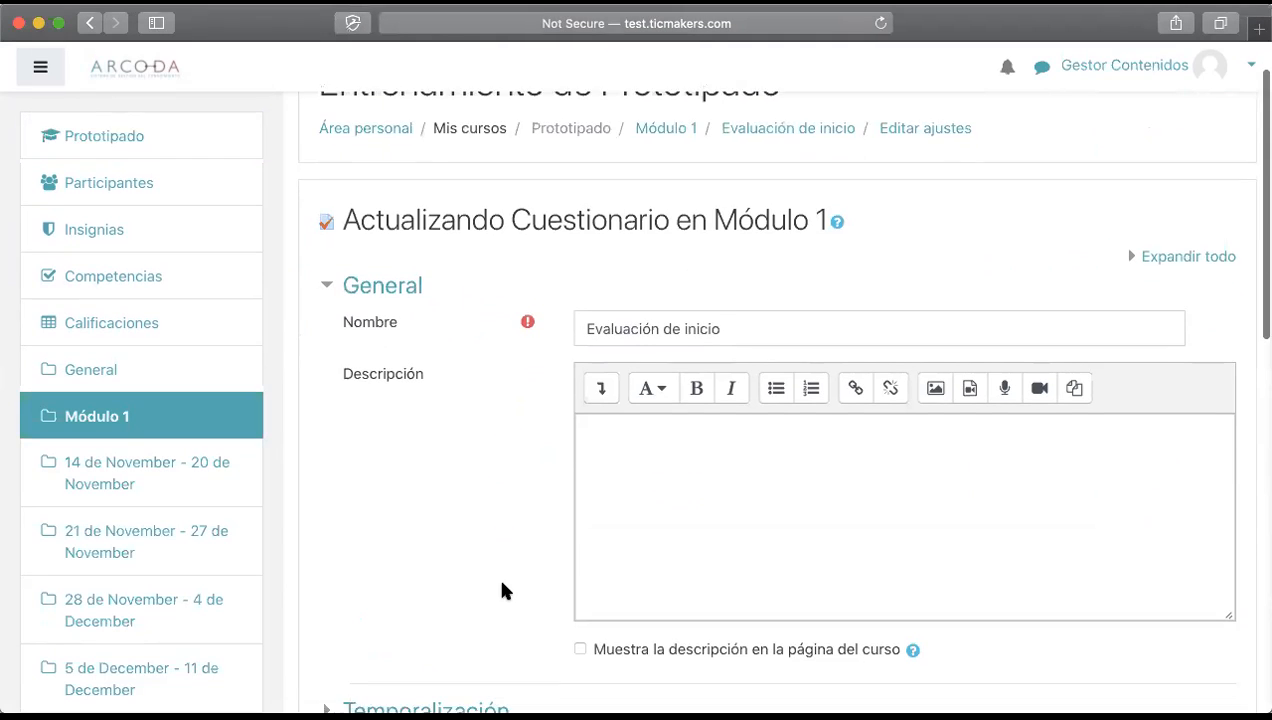
scroll(502, 585, "down", 3)
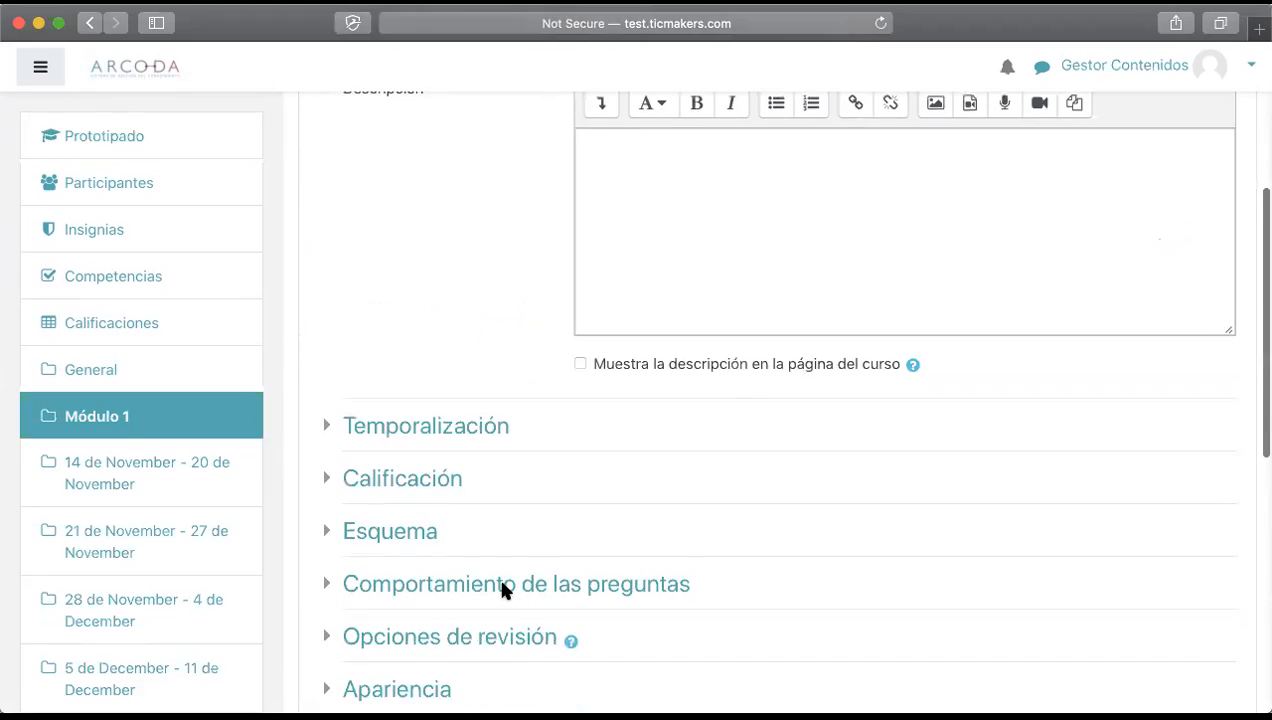
scroll(150, 553, "down", 5)
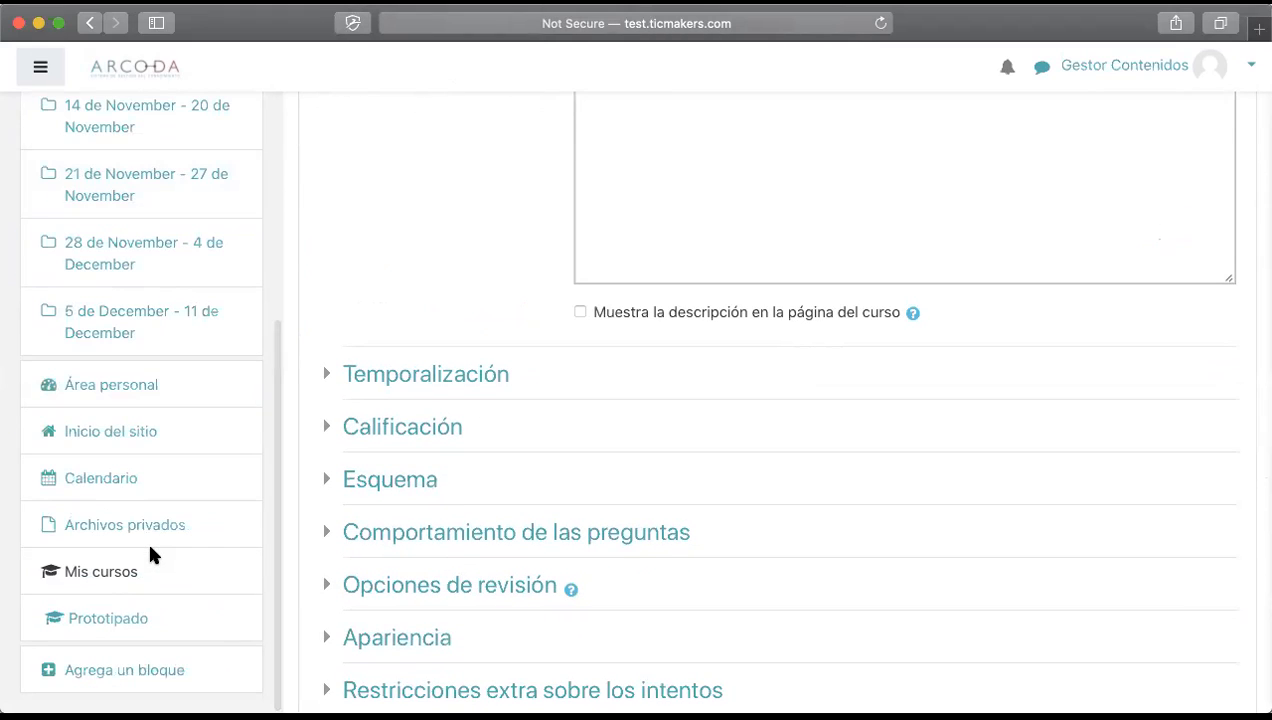
scroll(492, 558, "down", 6)
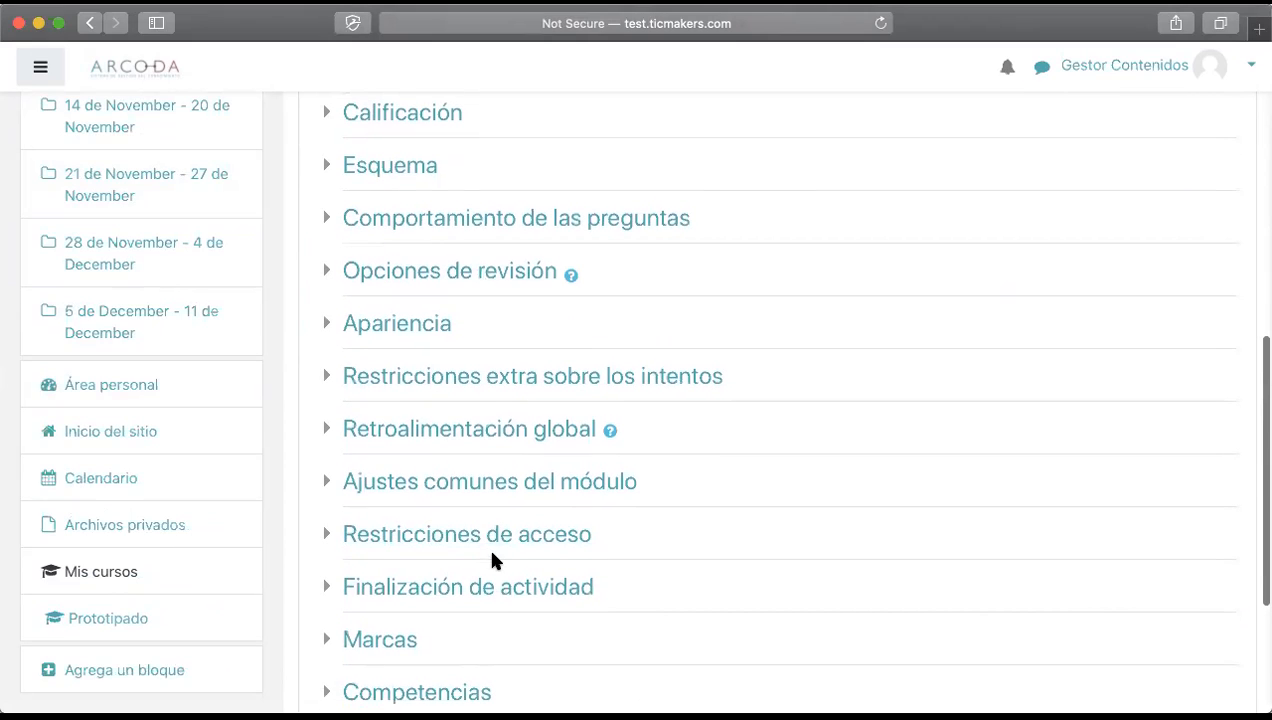
scroll(374, 444, "down", 1)
scroll(376, 444, "down", 5)
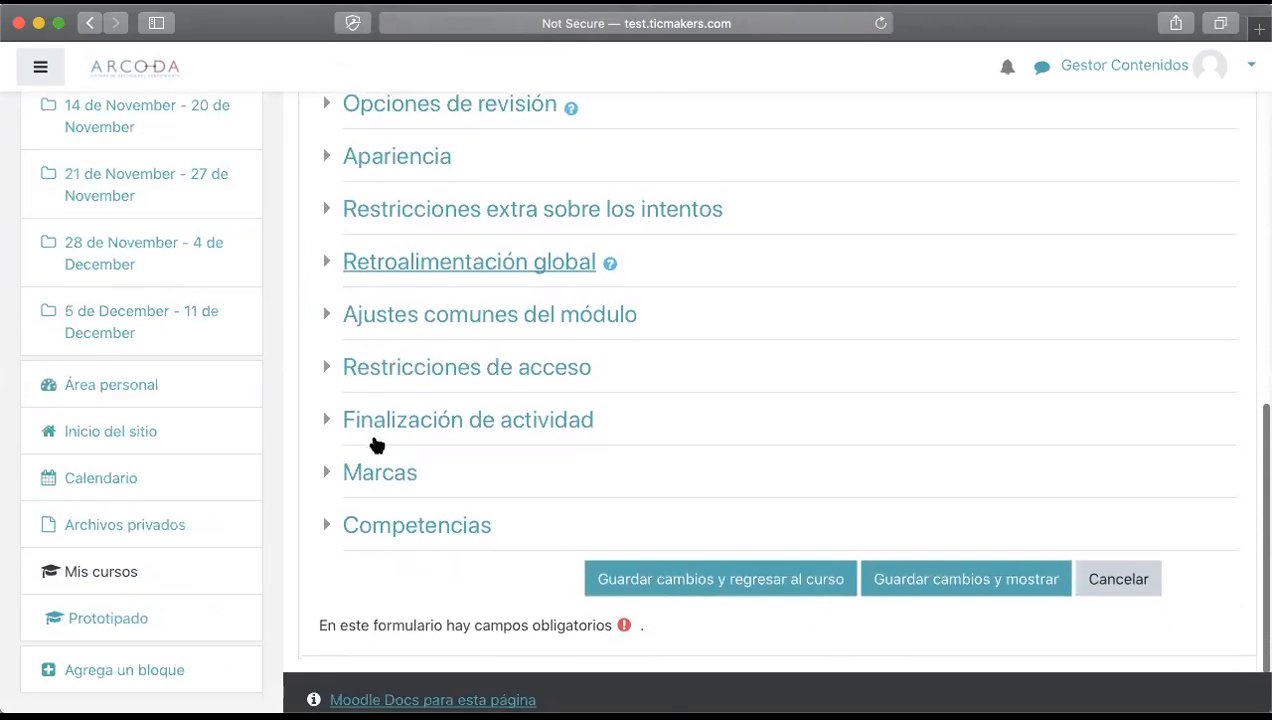
scroll(376, 444, "down", 3)
scroll(434, 521, "down", 1)
scroll(434, 521, "up", 7)
scroll(434, 528, "up", 10)
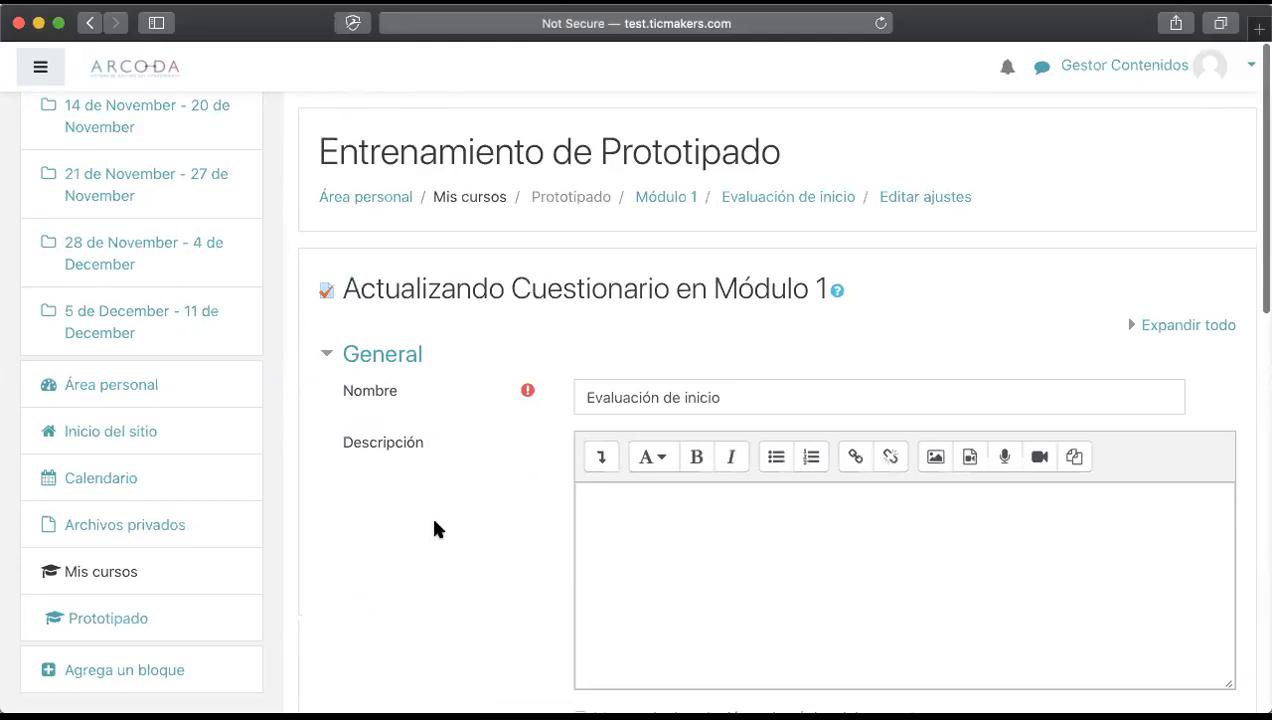
scroll(434, 528, "down", 2)
scroll(434, 528, "down", 4)
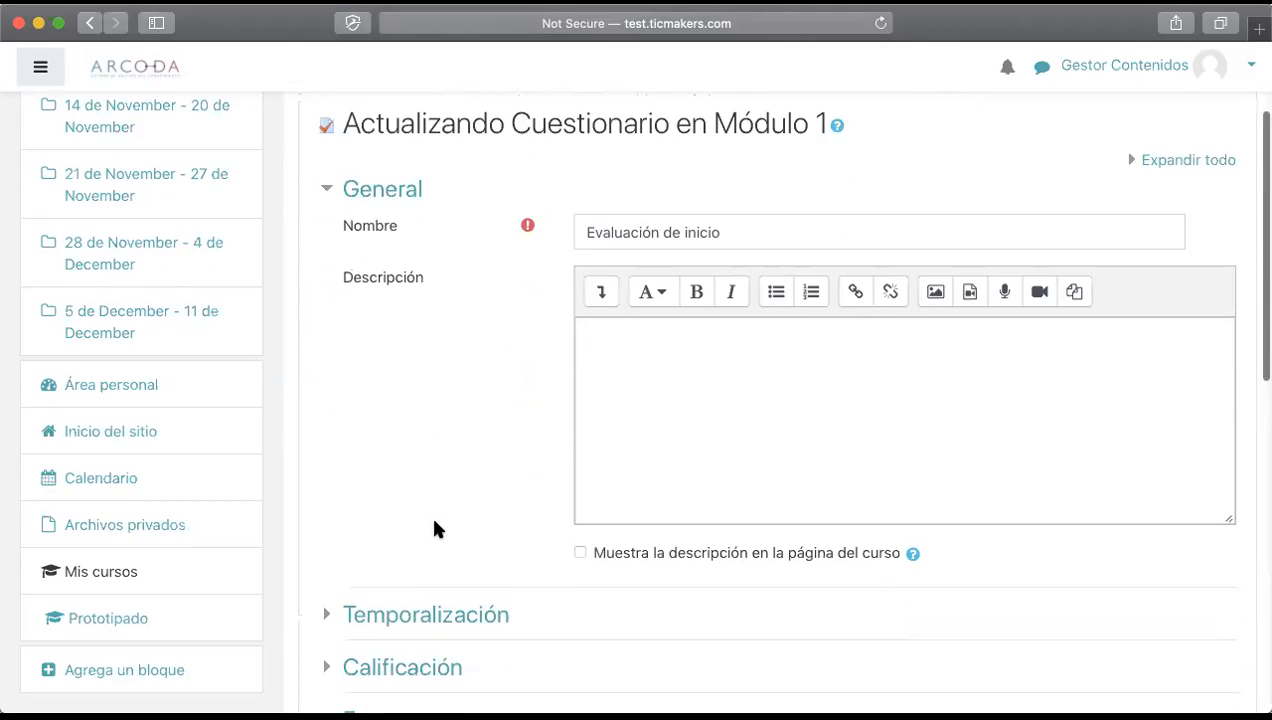
scroll(410, 527, "down", 7)
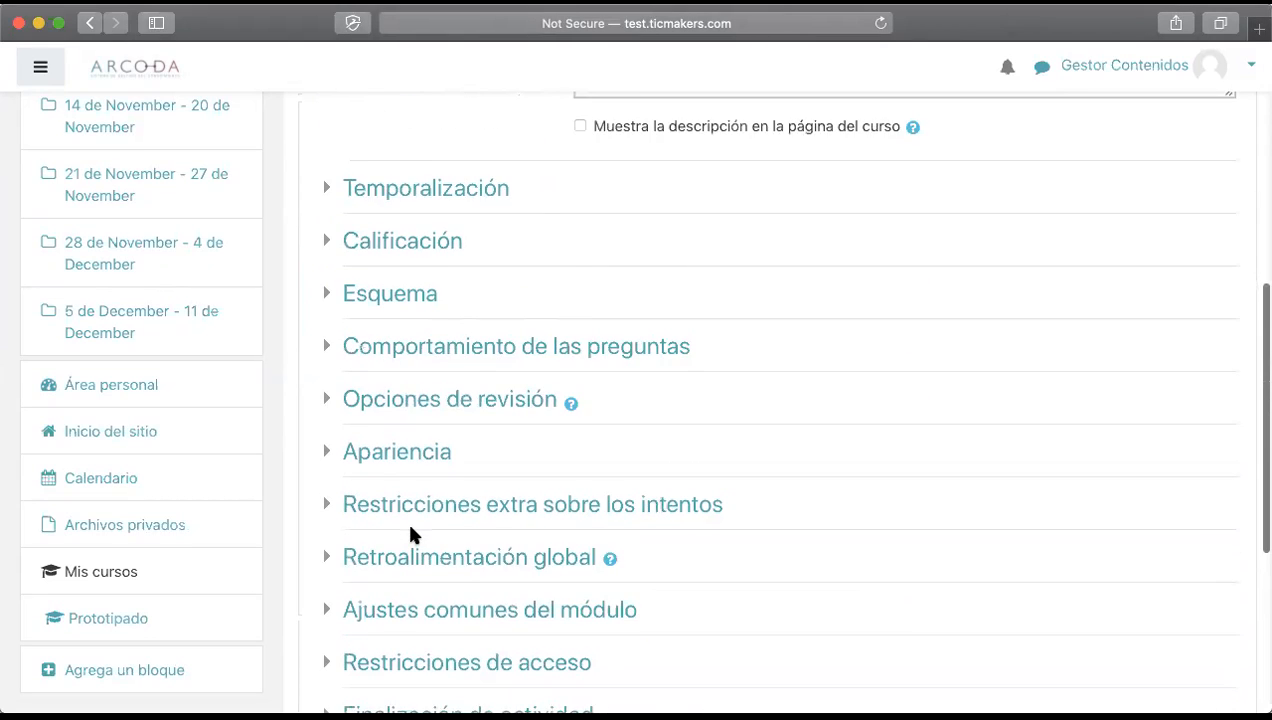
scroll(410, 530, "down", 2)
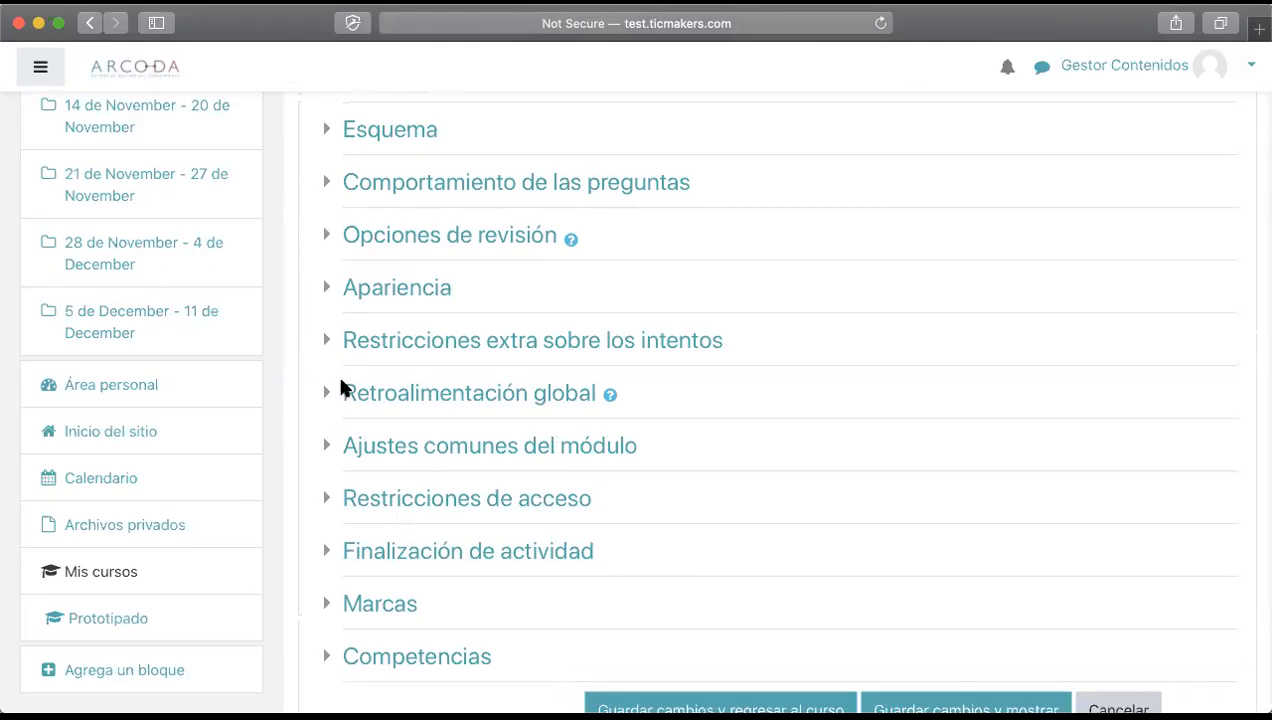
Expand Esquema and keep Página nueva set to 'Cada pregunta'.
left_click(320, 133)
scroll(514, 315, "up", 5)
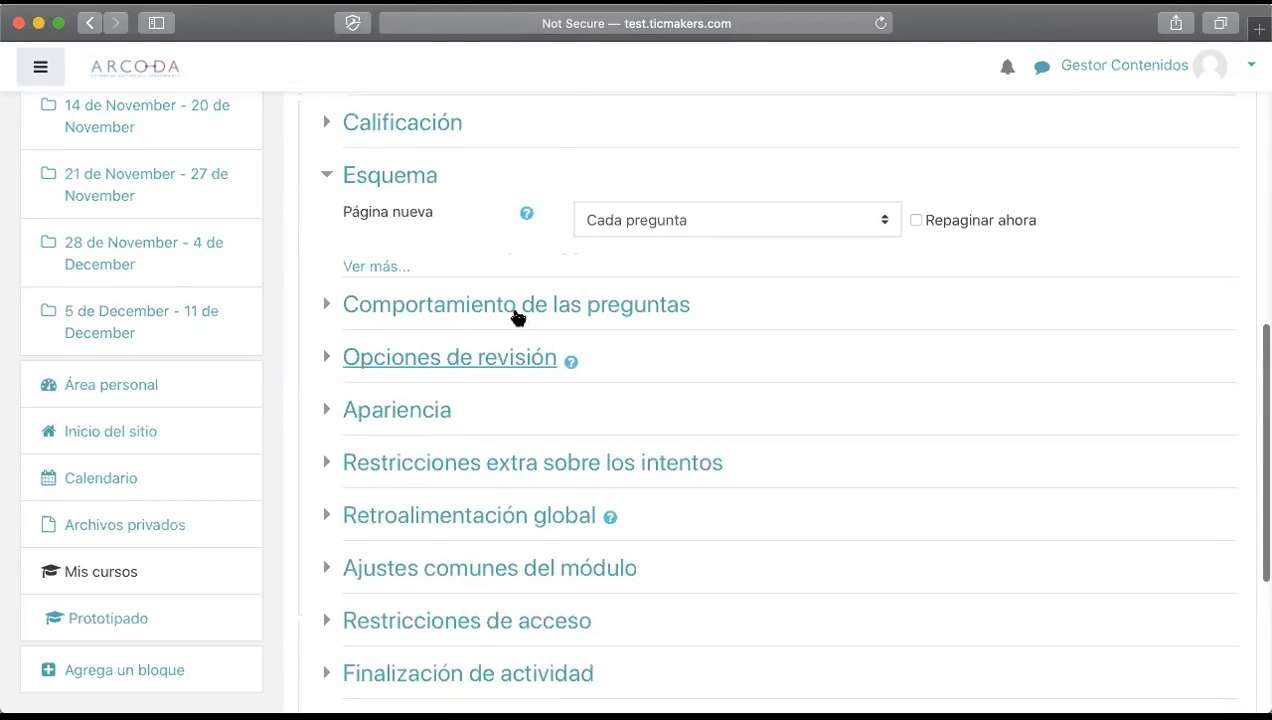
left_click(812, 417)
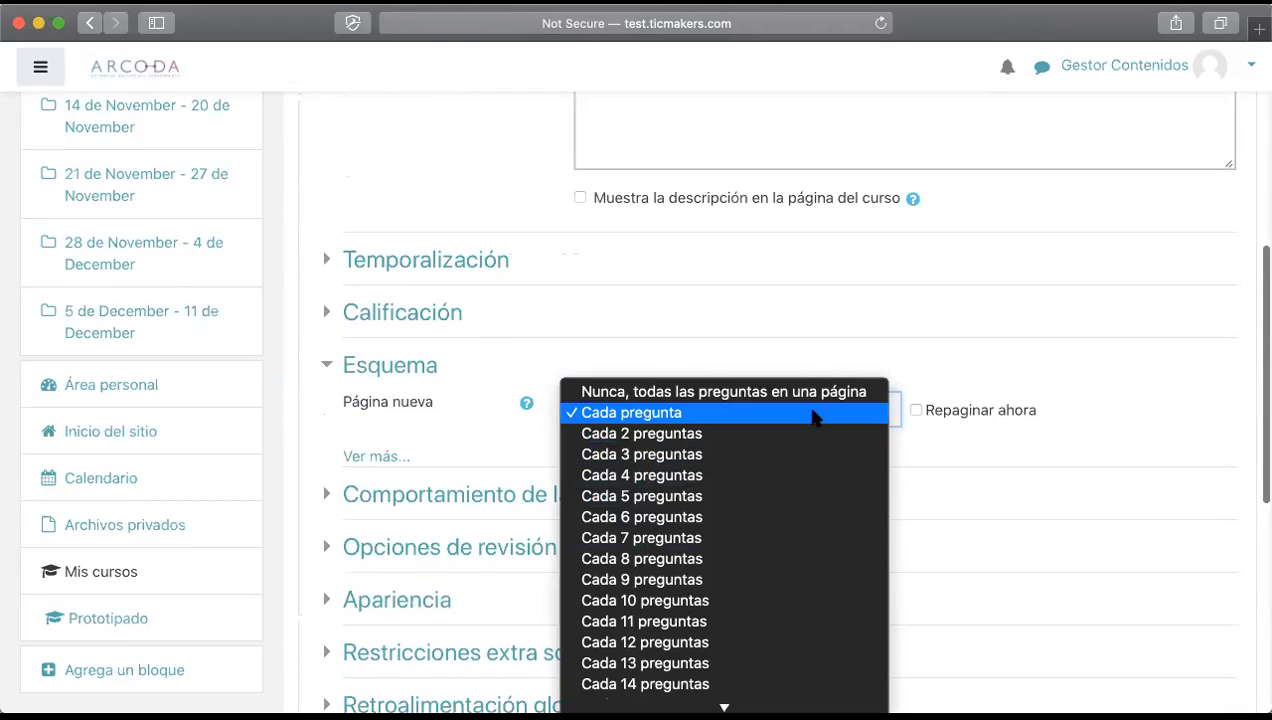
left_click(926, 450)
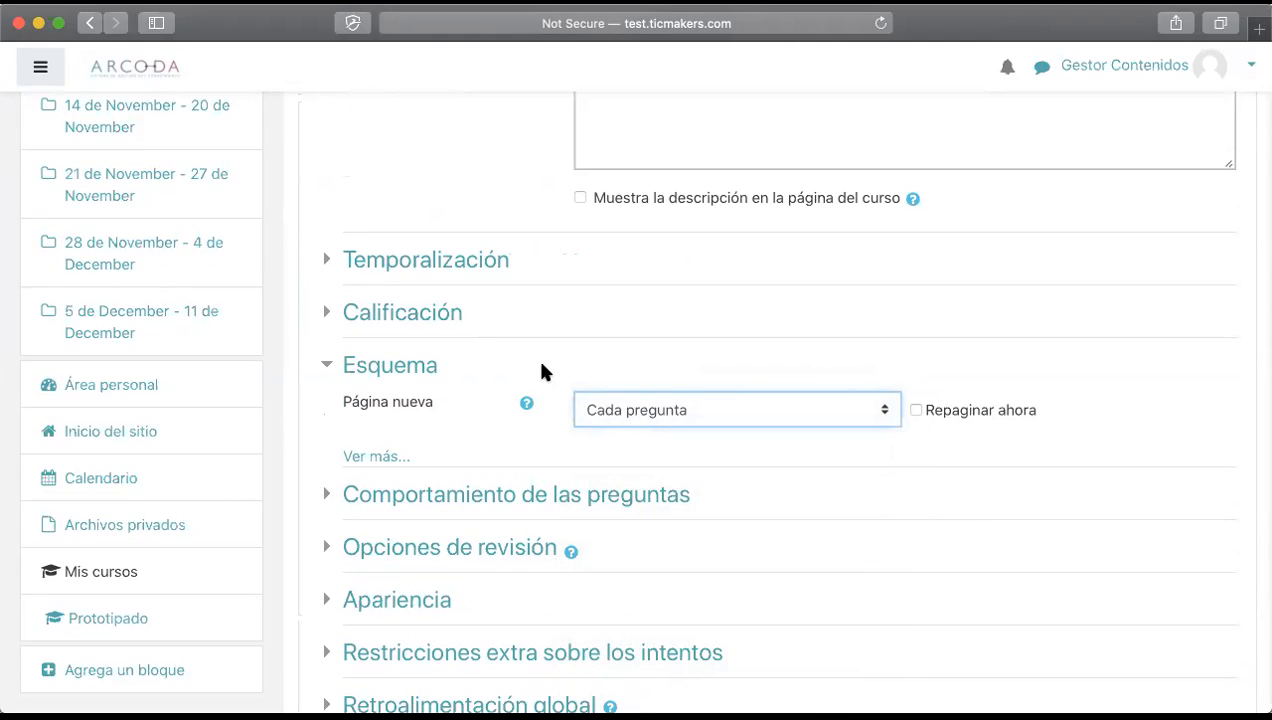
scroll(540, 365, "up", 1)
scroll(541, 372, "up", 10)
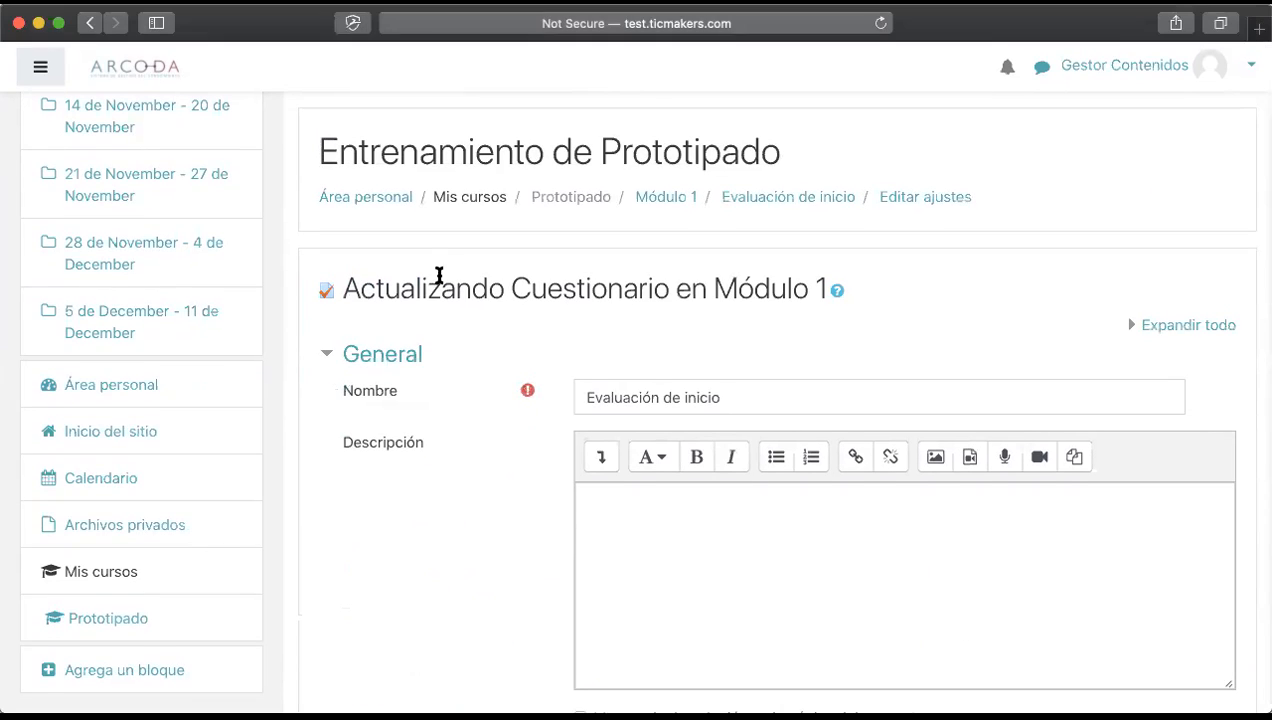
Go back through the Prototipado course to the Evaluación de inicio quiz, noting it has no questions.
left_click(805, 202)
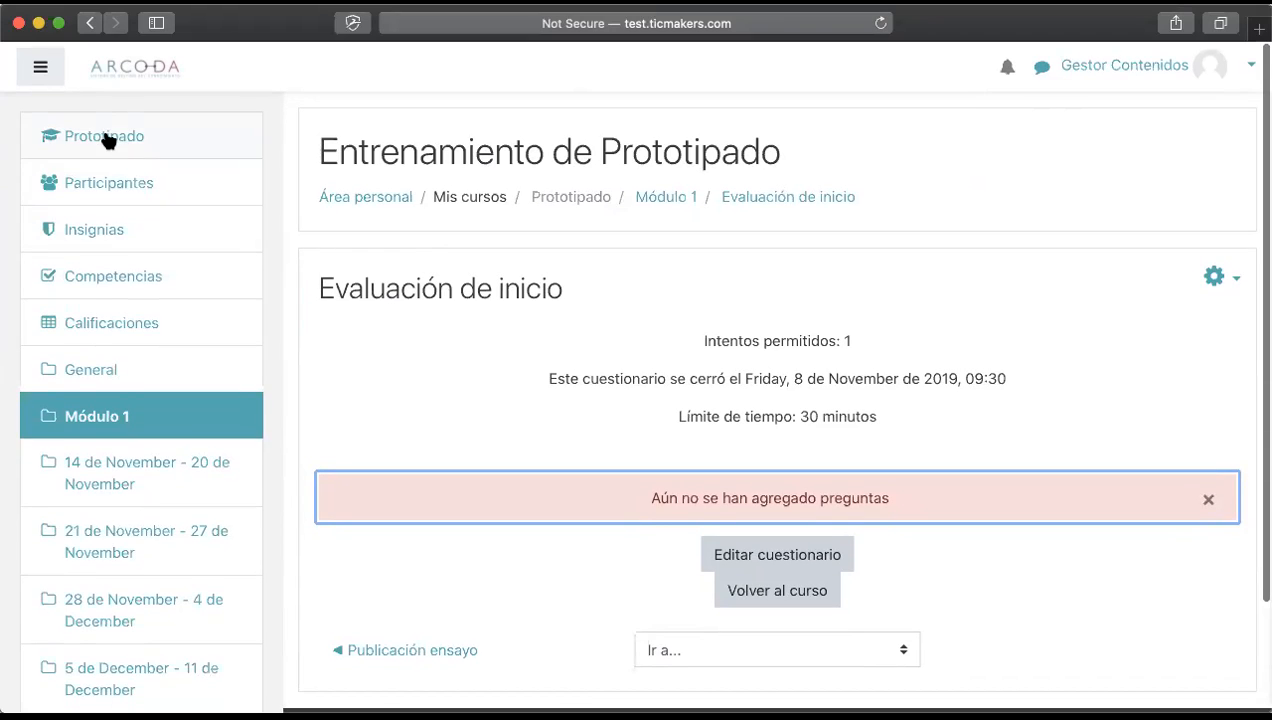
left_click(106, 136)
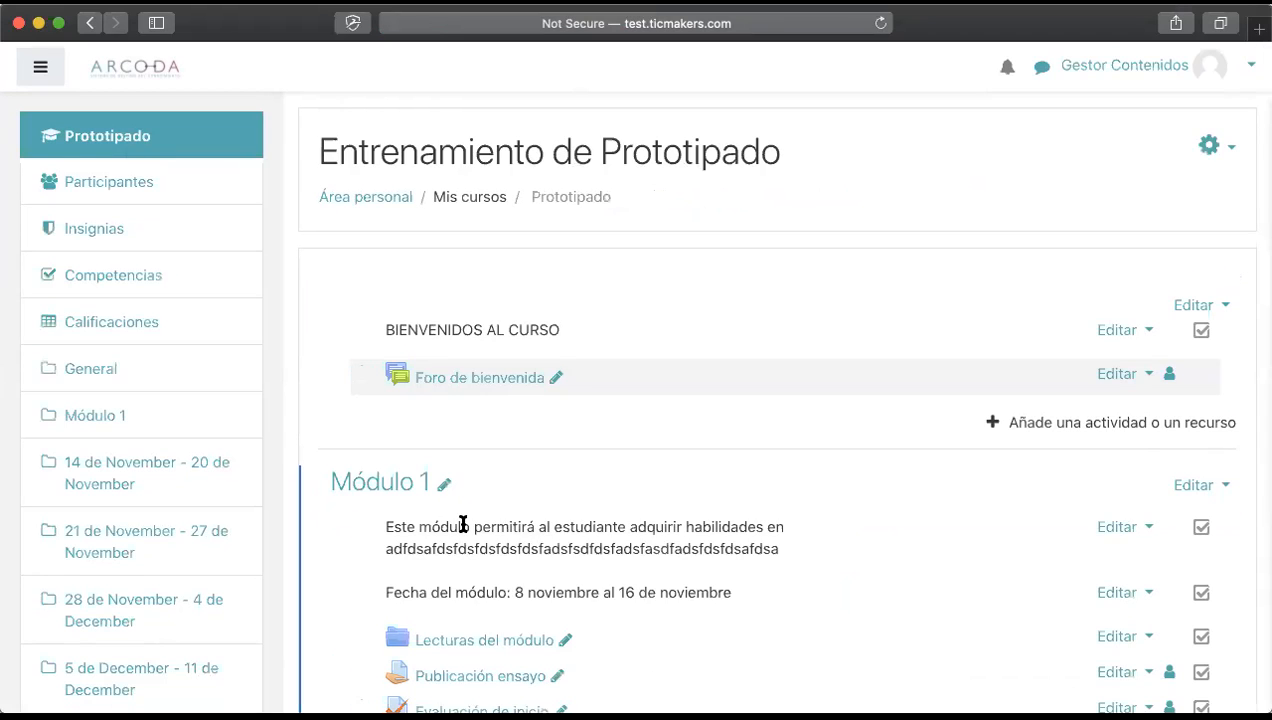
scroll(470, 500, "down", 5)
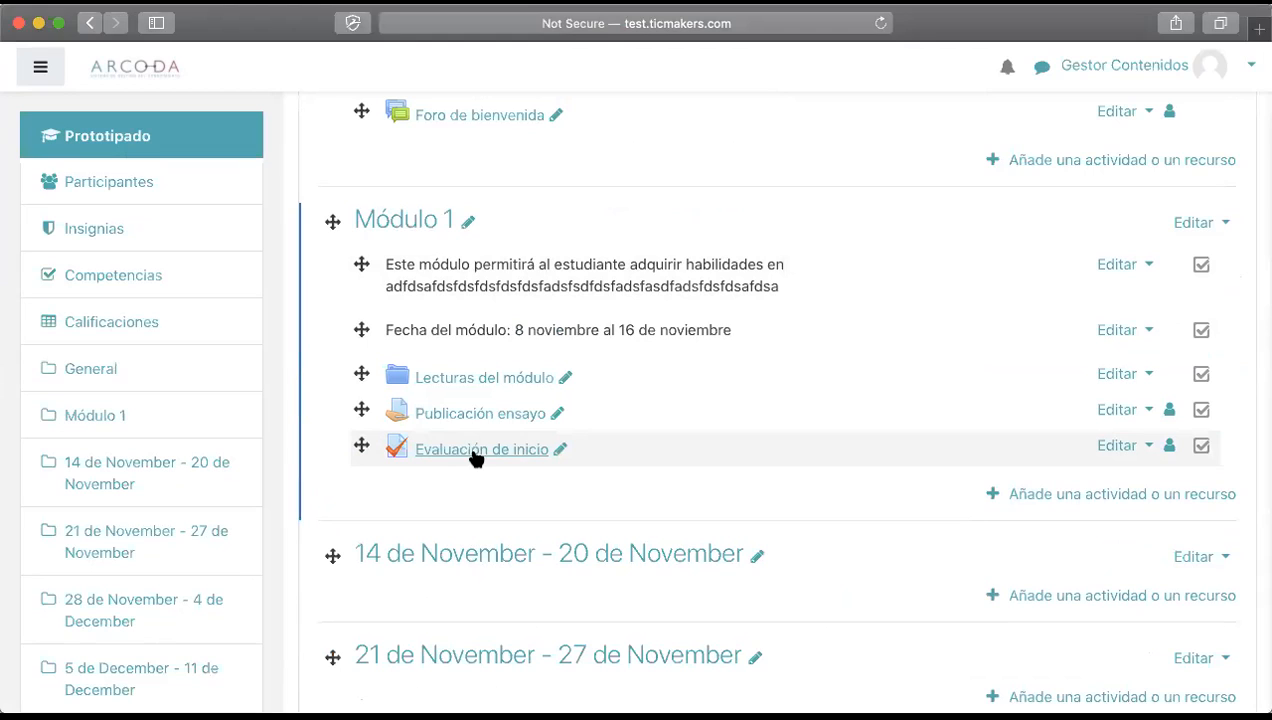
left_click(398, 446)
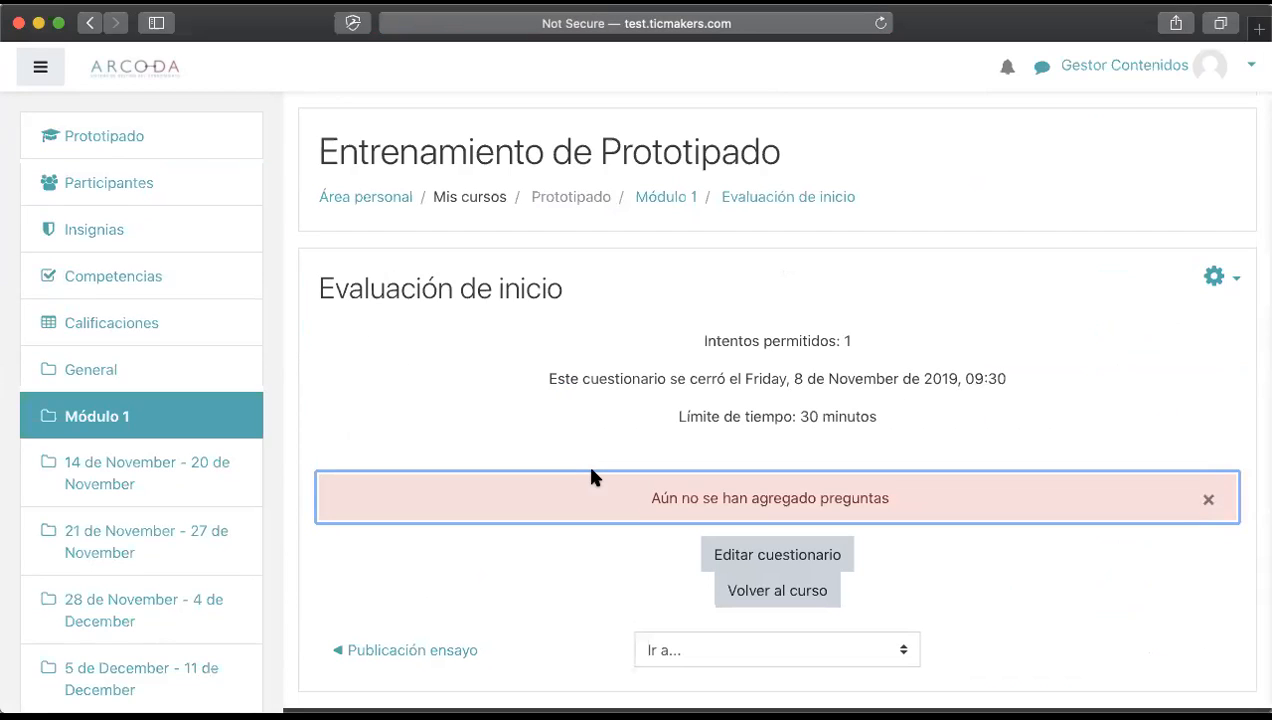
left_click(309, 195)
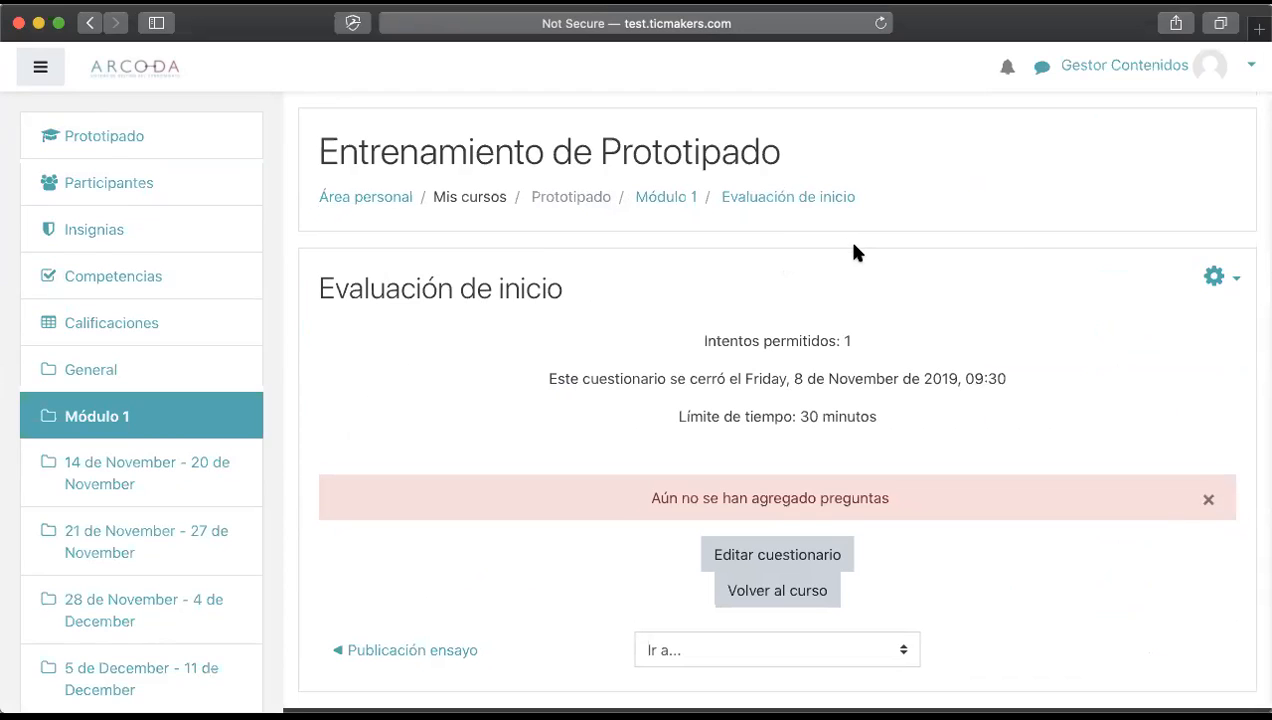
scroll(826, 411, "down", 3)
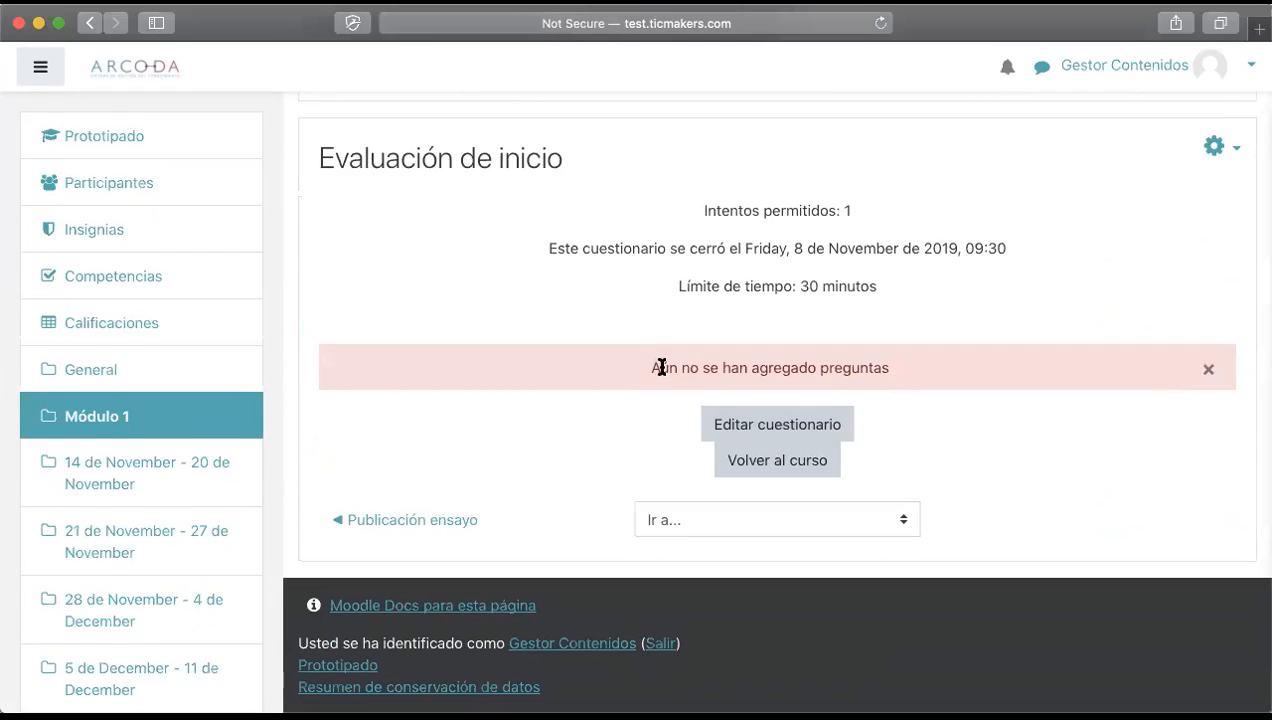
left_click_drag(645, 365, 910, 368)
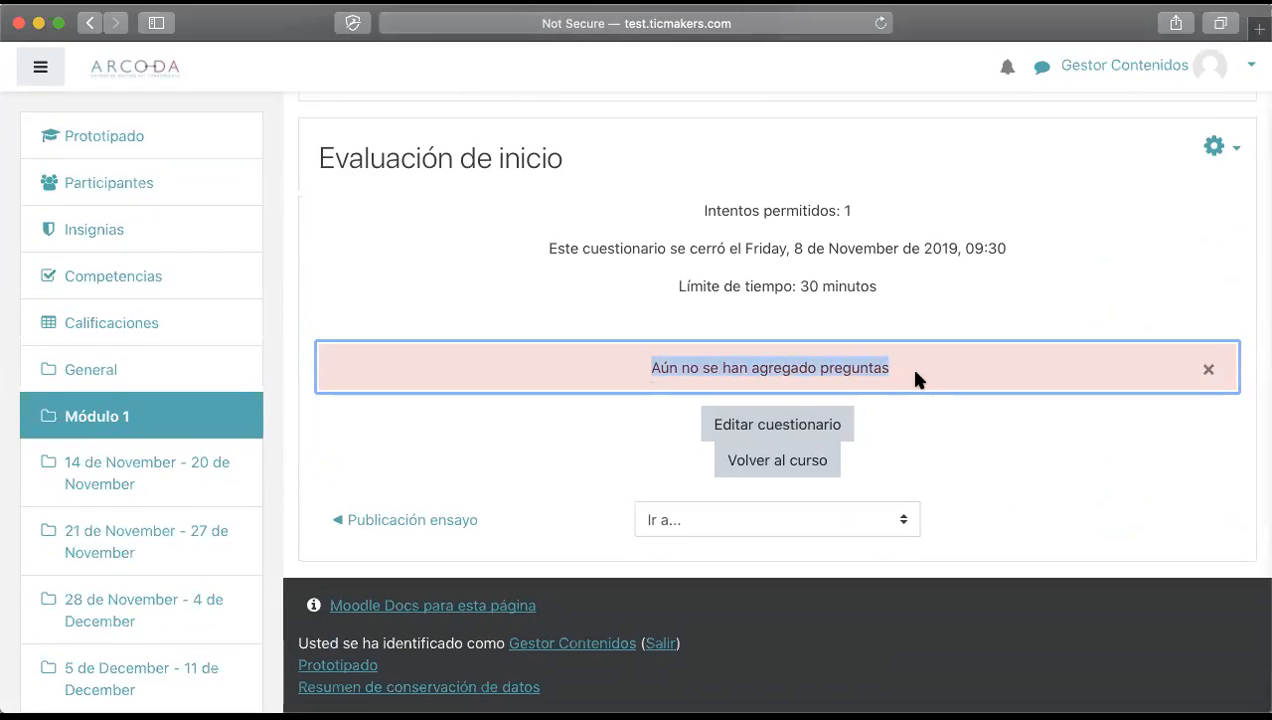
left_click(773, 426)
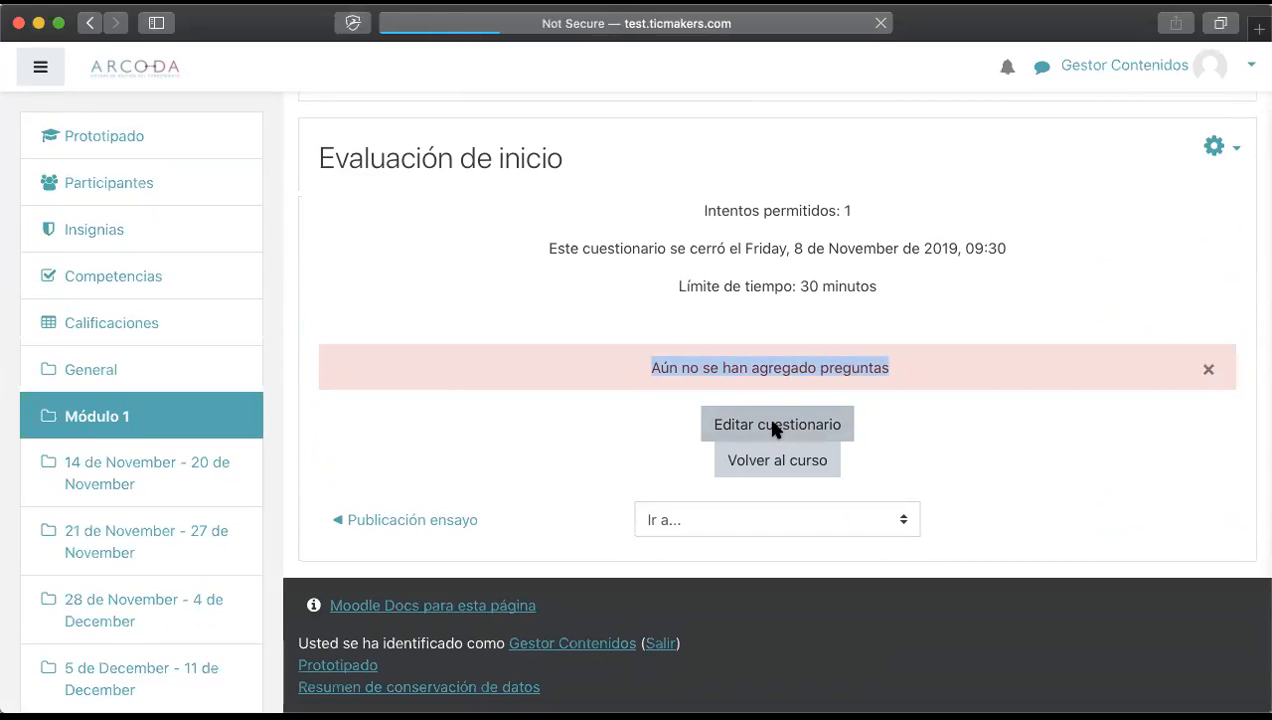
Change the quiz's maximum grade from 10.00 to 5 and save it.
scroll(548, 486, "down", 2)
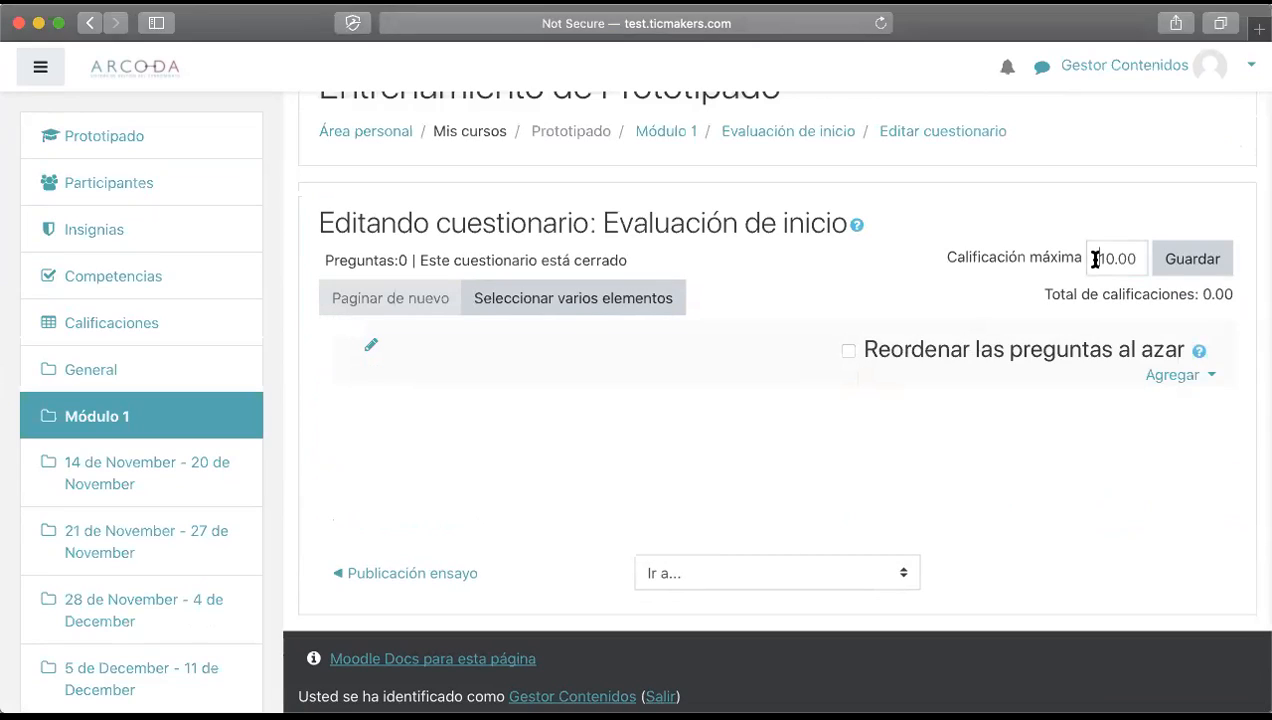
left_click_drag(1095, 259, 1175, 258)
type("5")
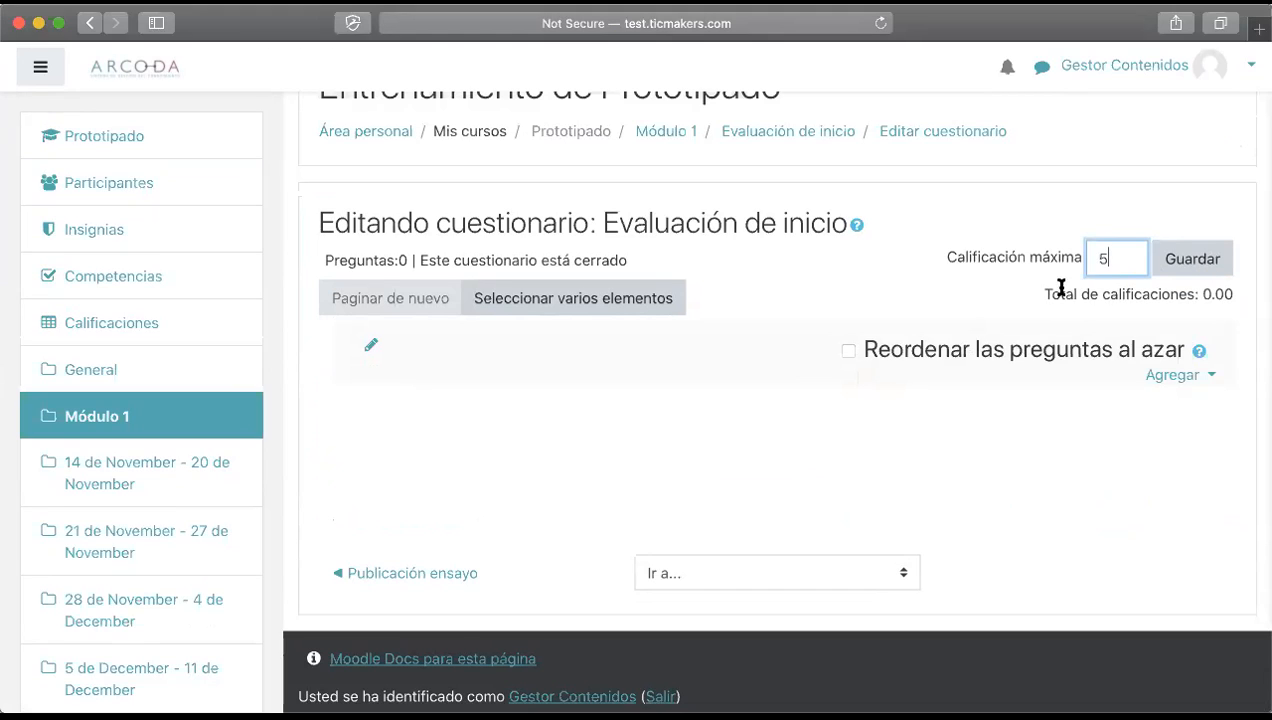
left_click(1204, 262)
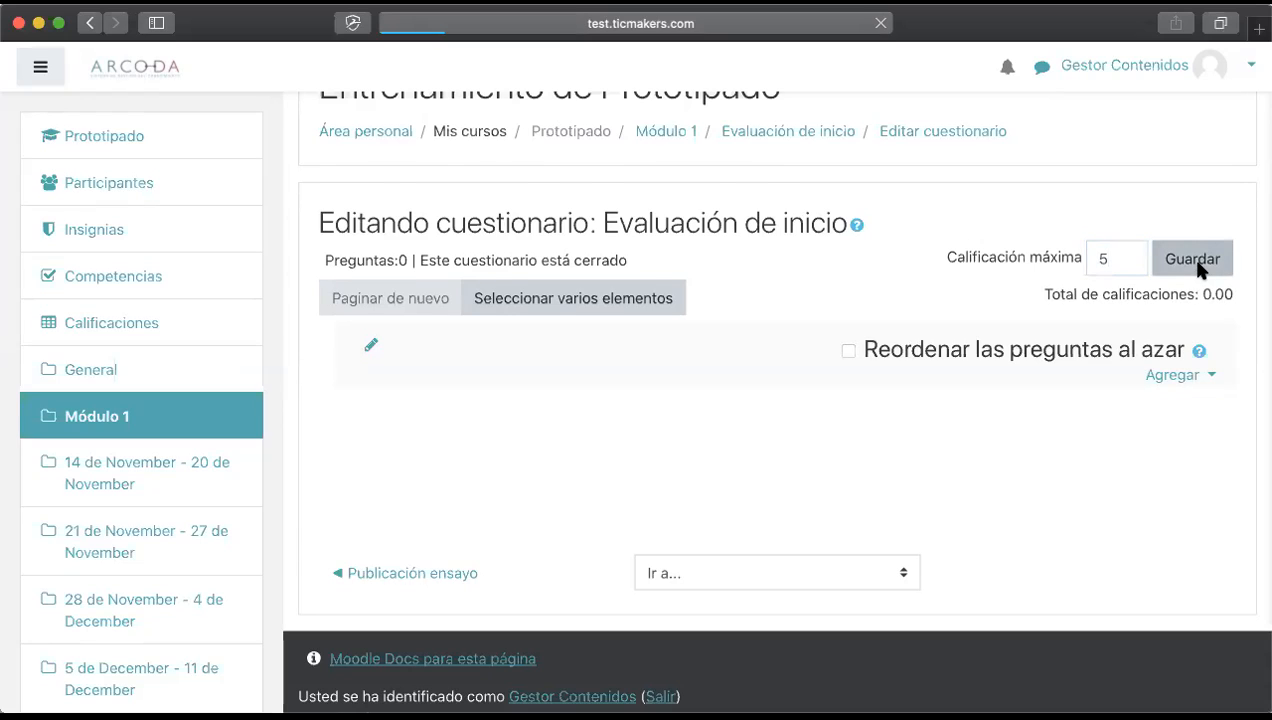
Turn on Reordenar las preguntas al azar for the quiz.
scroll(708, 478, "down", 1)
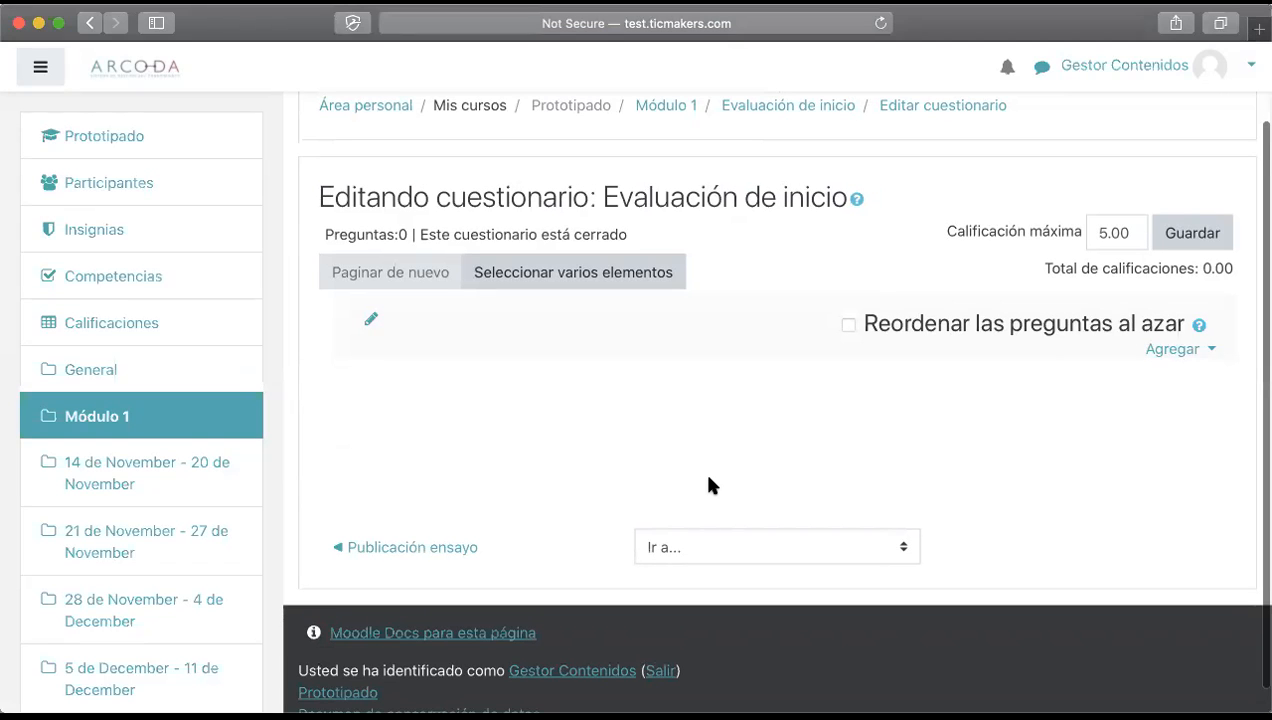
left_click(848, 326)
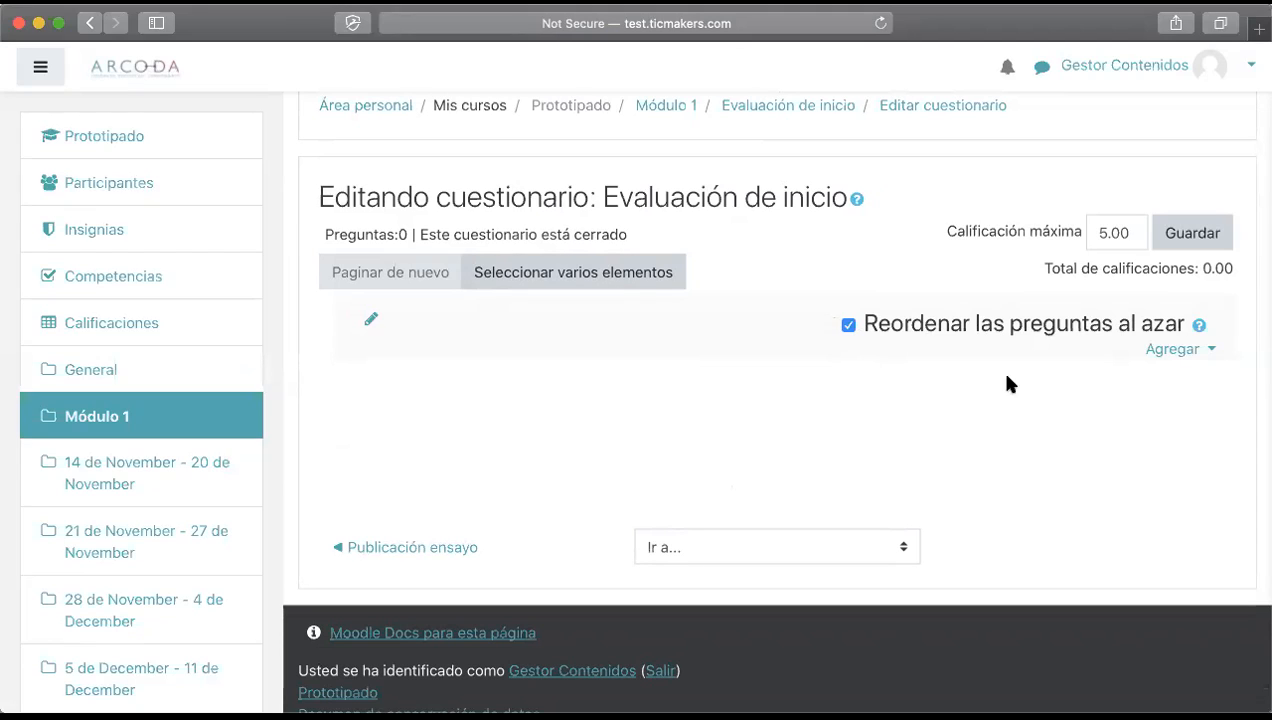
left_click(1209, 349)
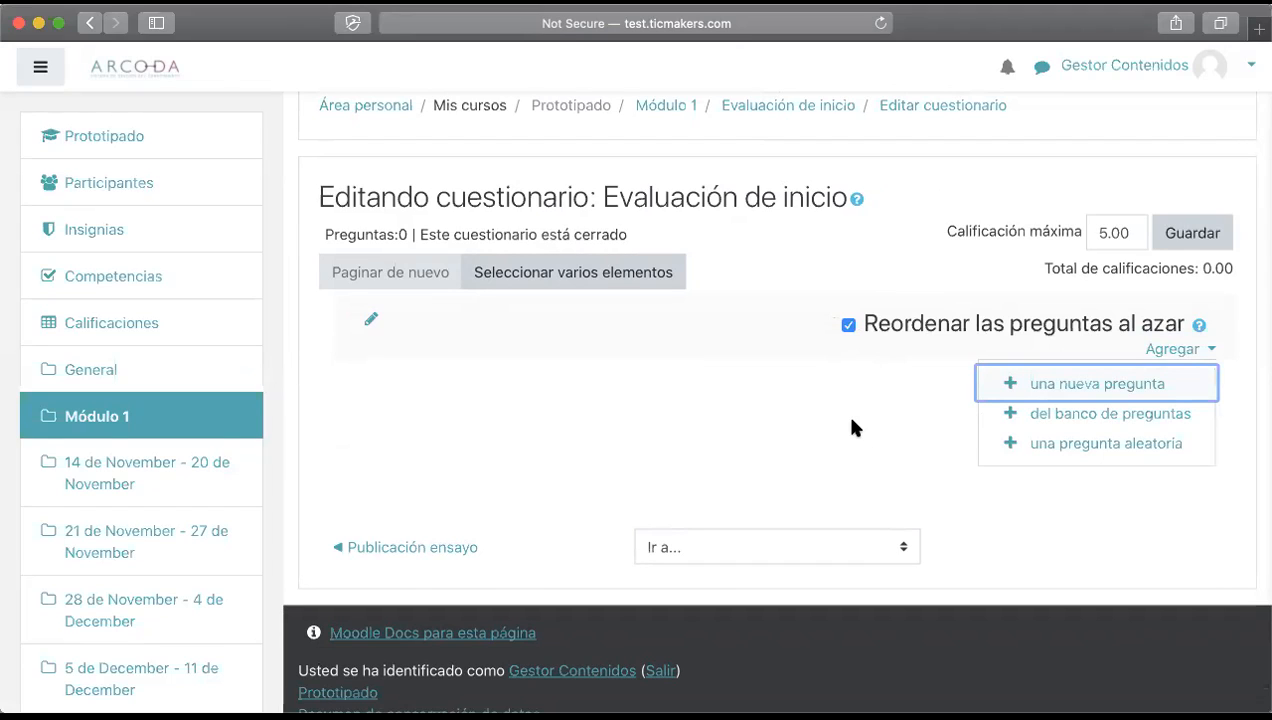
Pick Verdadero/Falso as the new question type and add it.
left_click(1078, 387)
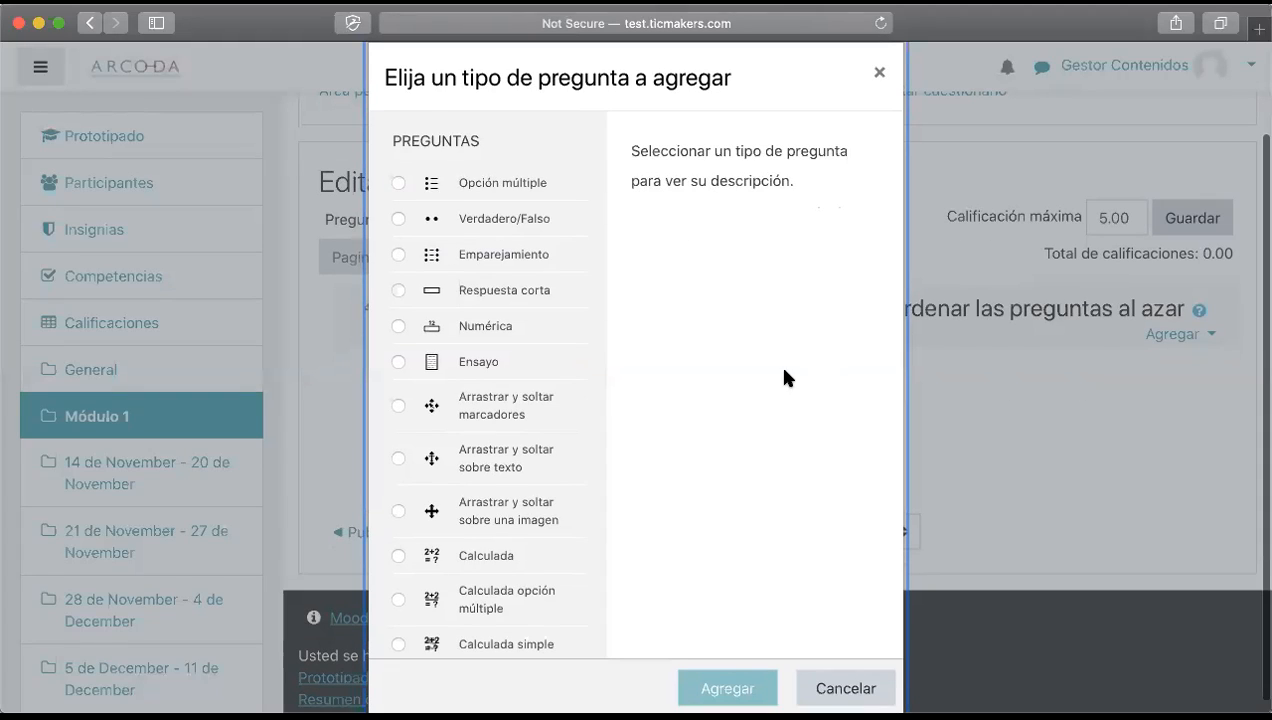
scroll(530, 398, "down", 2)
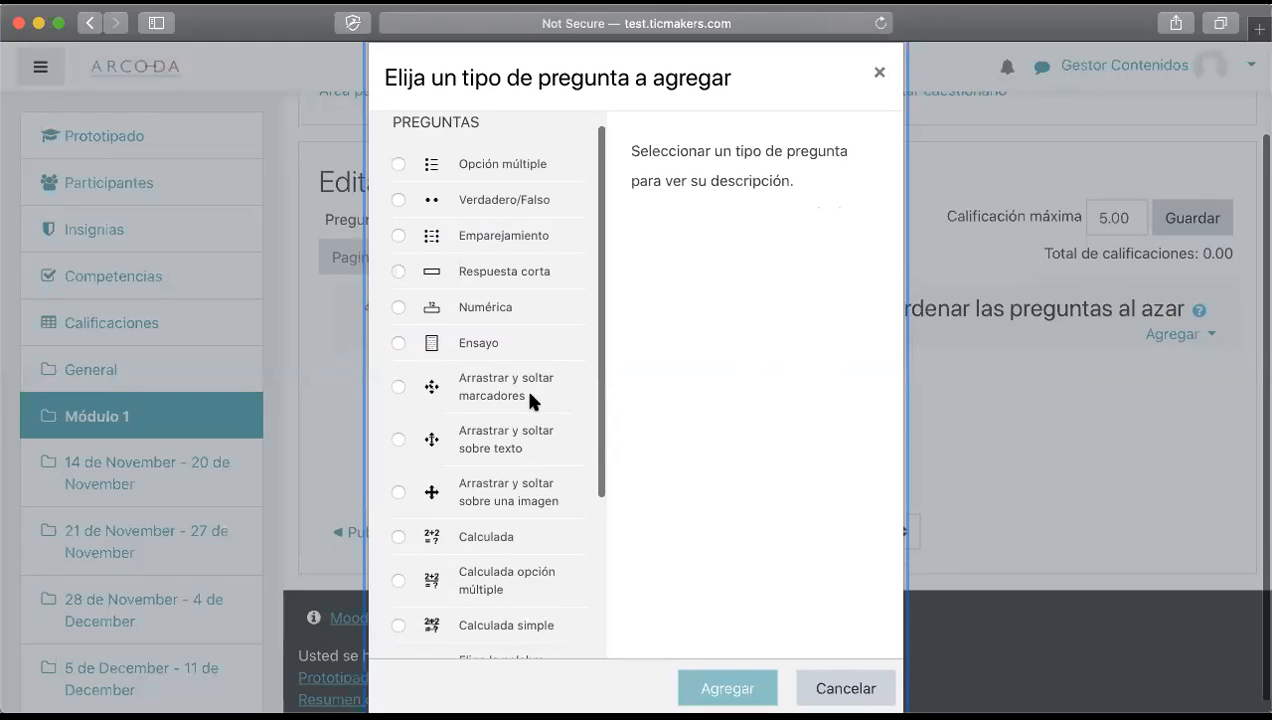
scroll(530, 398, "up", 1)
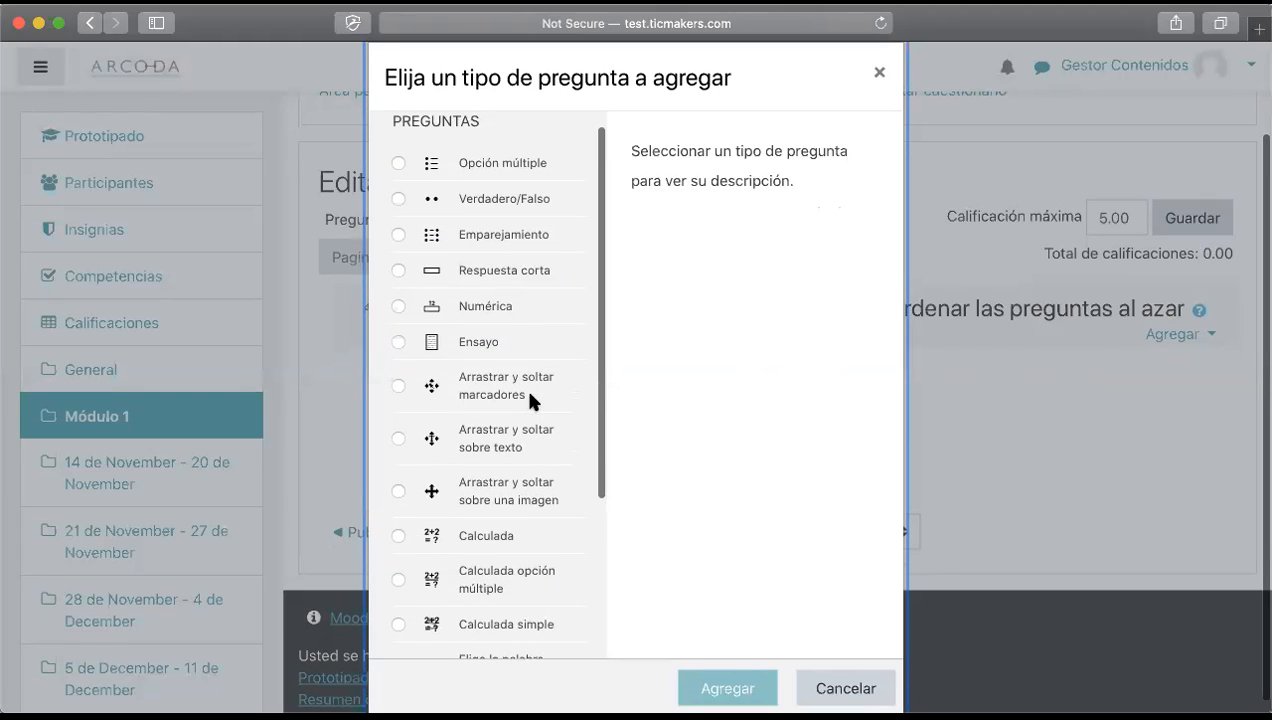
left_click(398, 163)
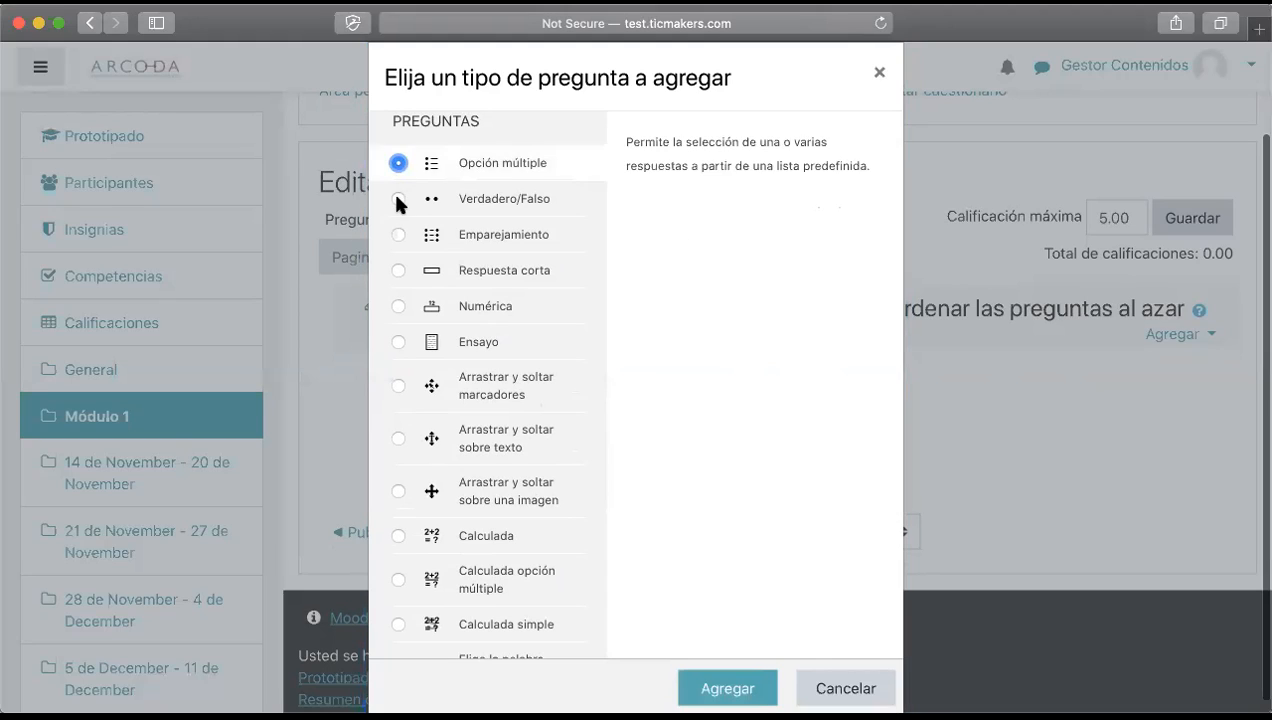
left_click(398, 199)
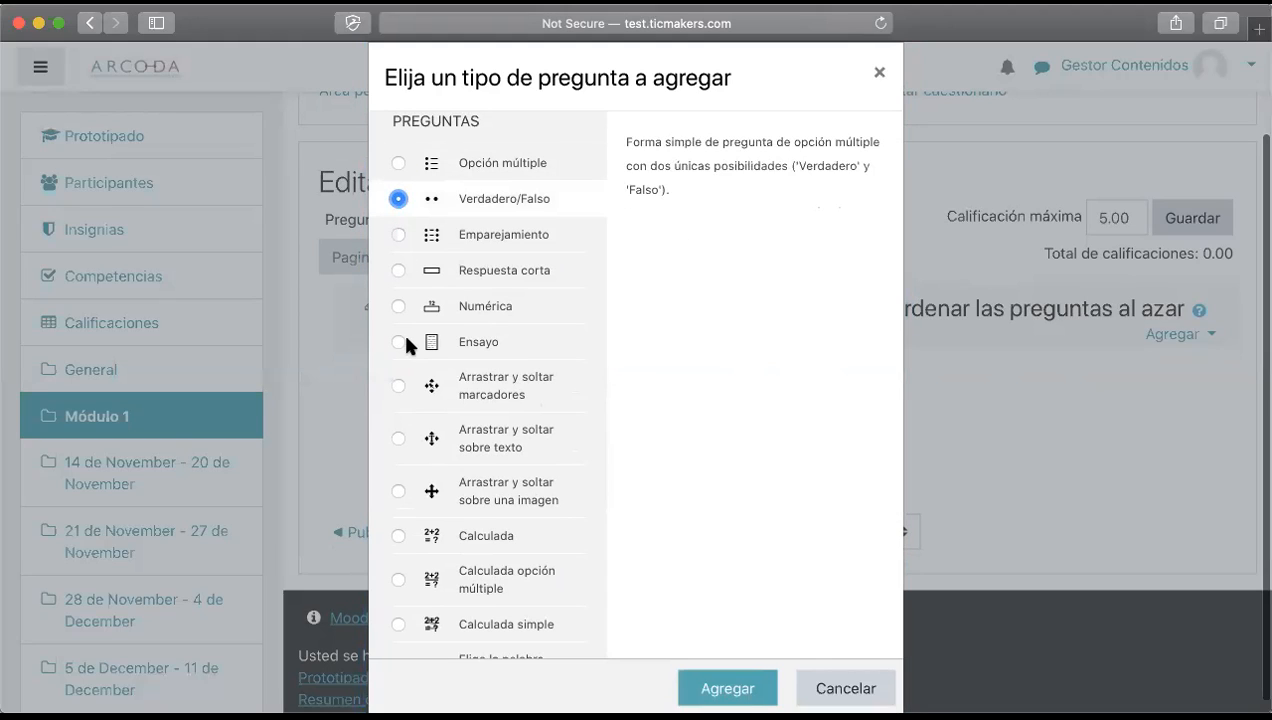
scroll(406, 340, "down", 1)
left_click(398, 247)
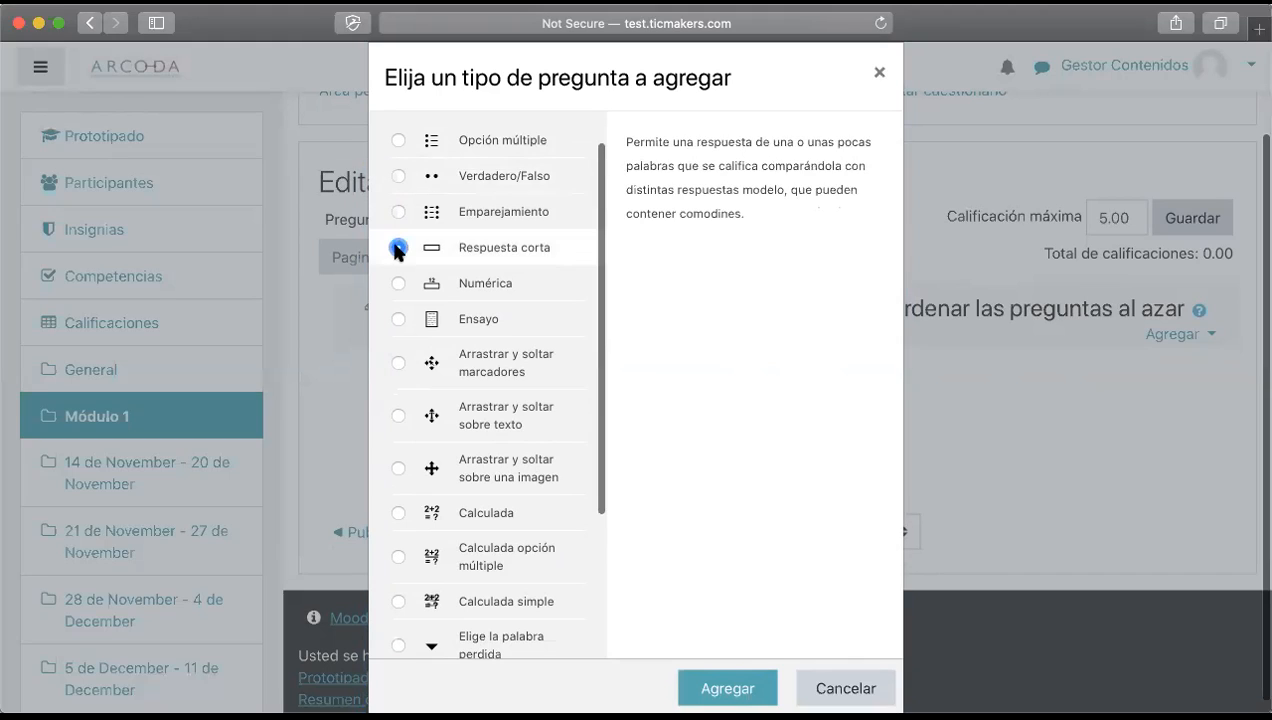
scroll(433, 356, "up", 1)
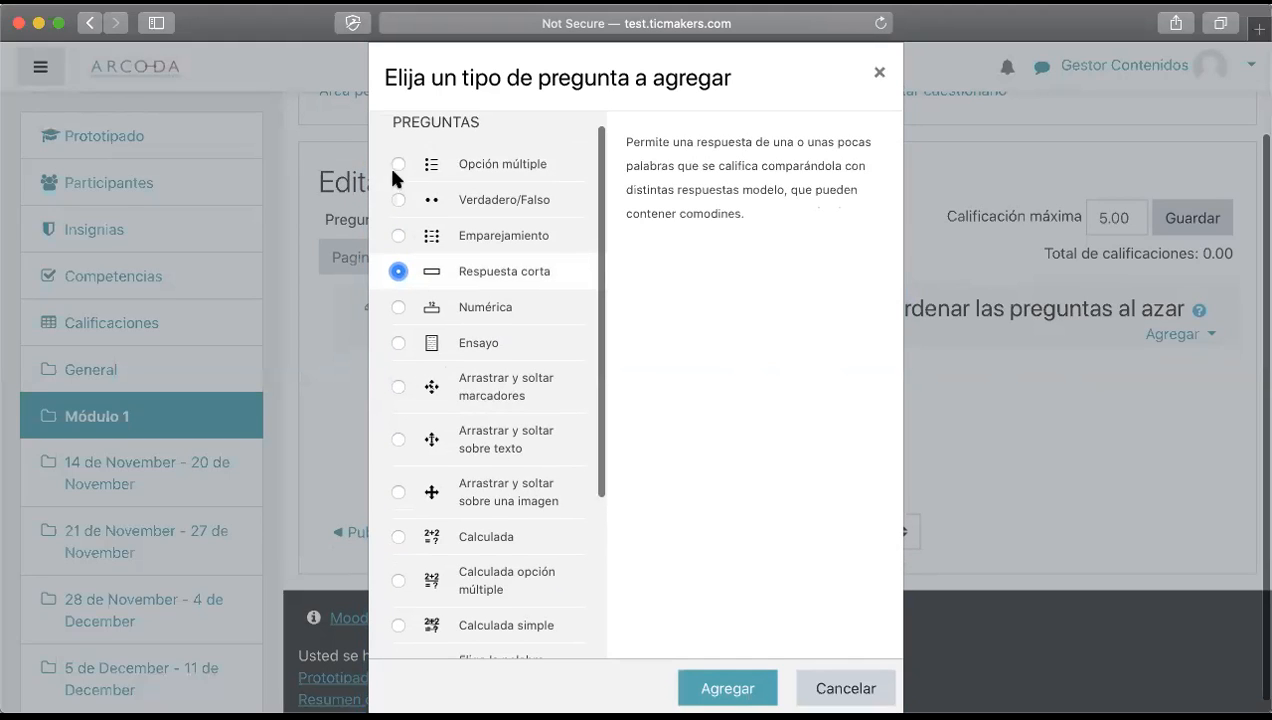
left_click(398, 200)
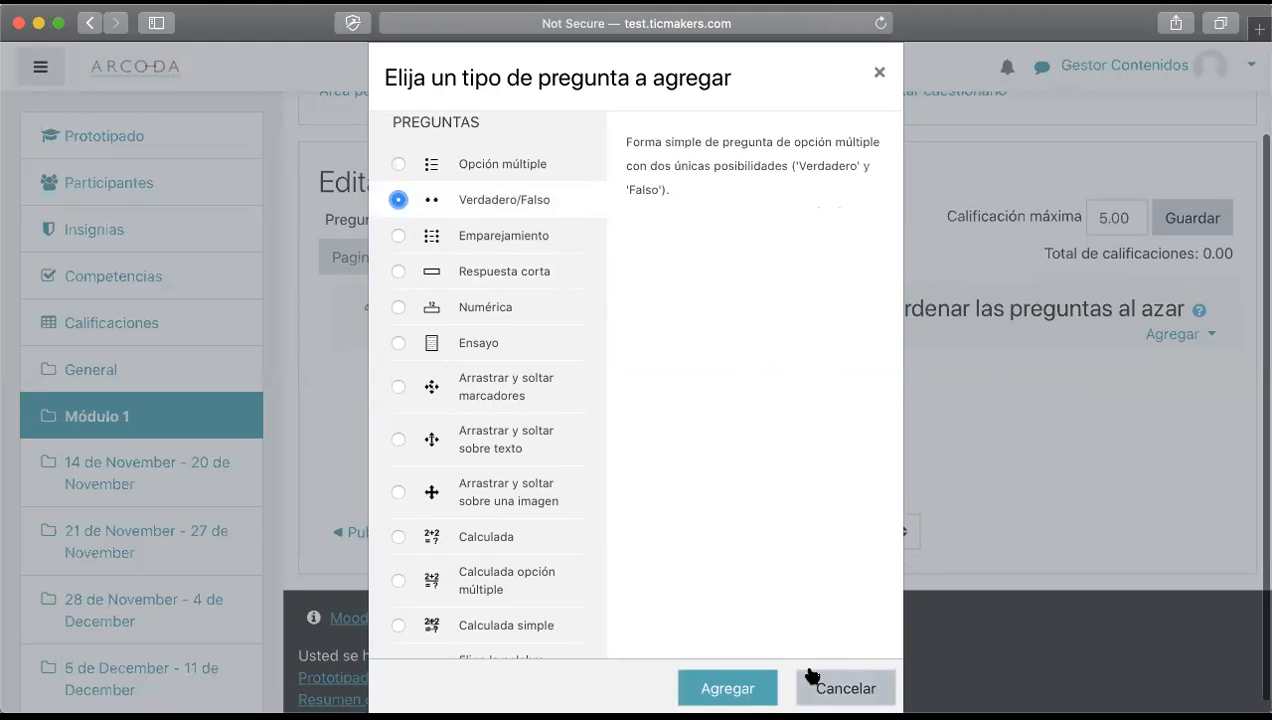
left_click(742, 694)
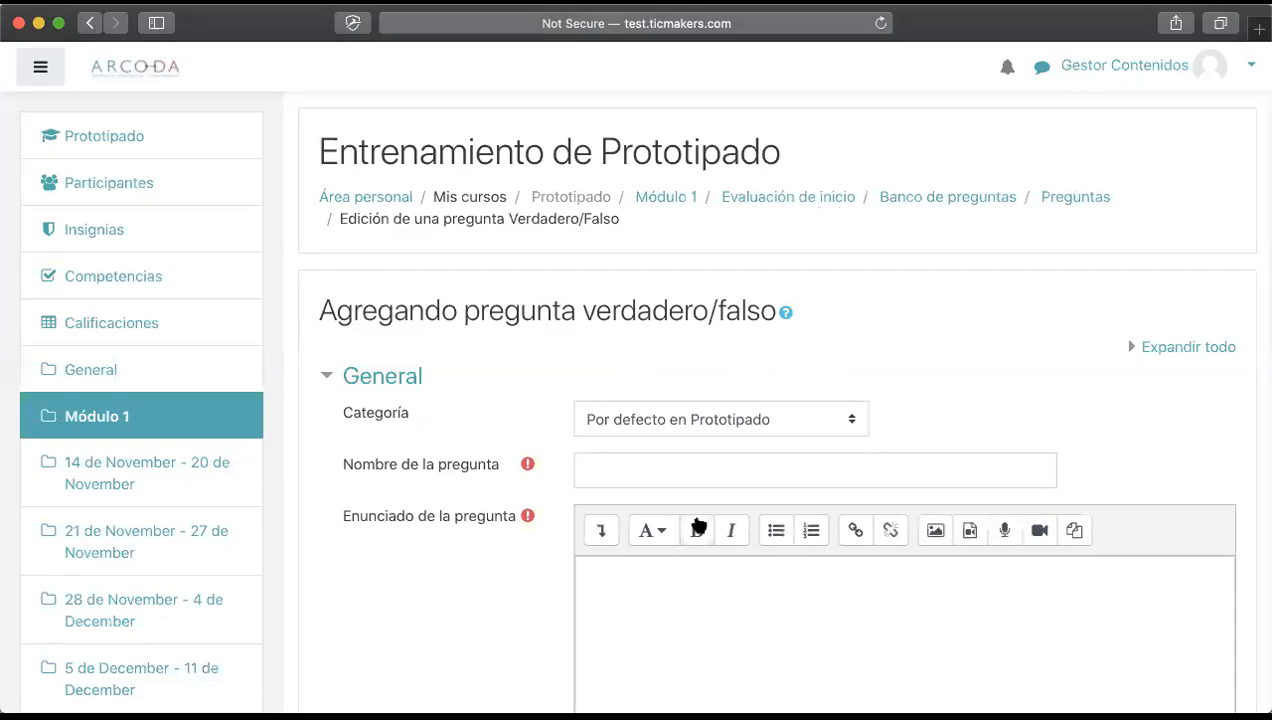
Name the question 'Preguntas de conocimiento'.
left_click(652, 432)
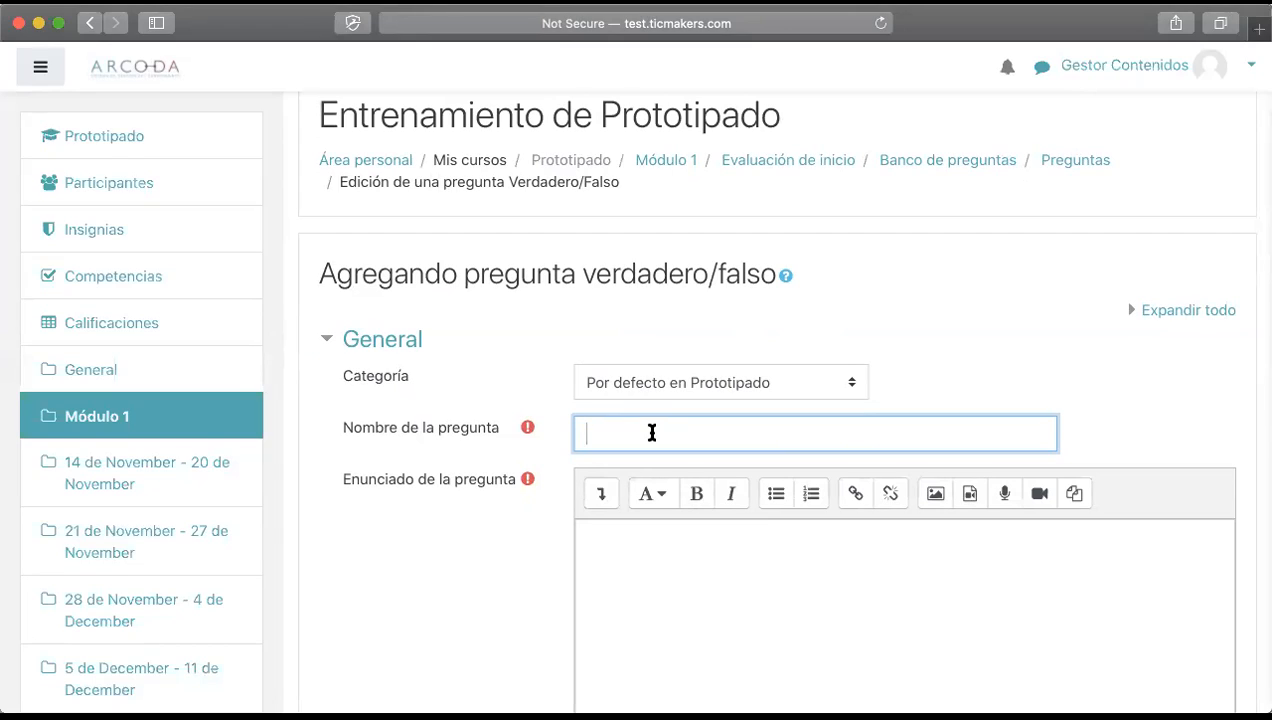
scroll(385, 517, "down", 2)
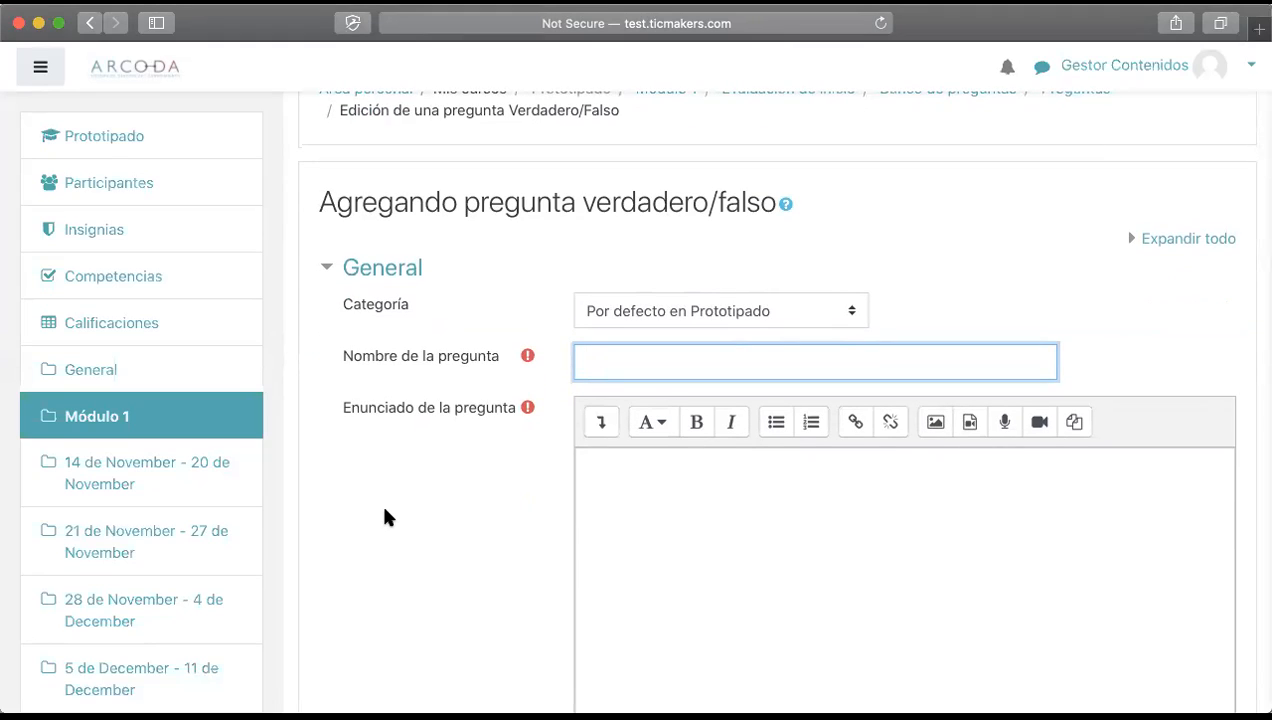
type("Preguntas de conocimiento")
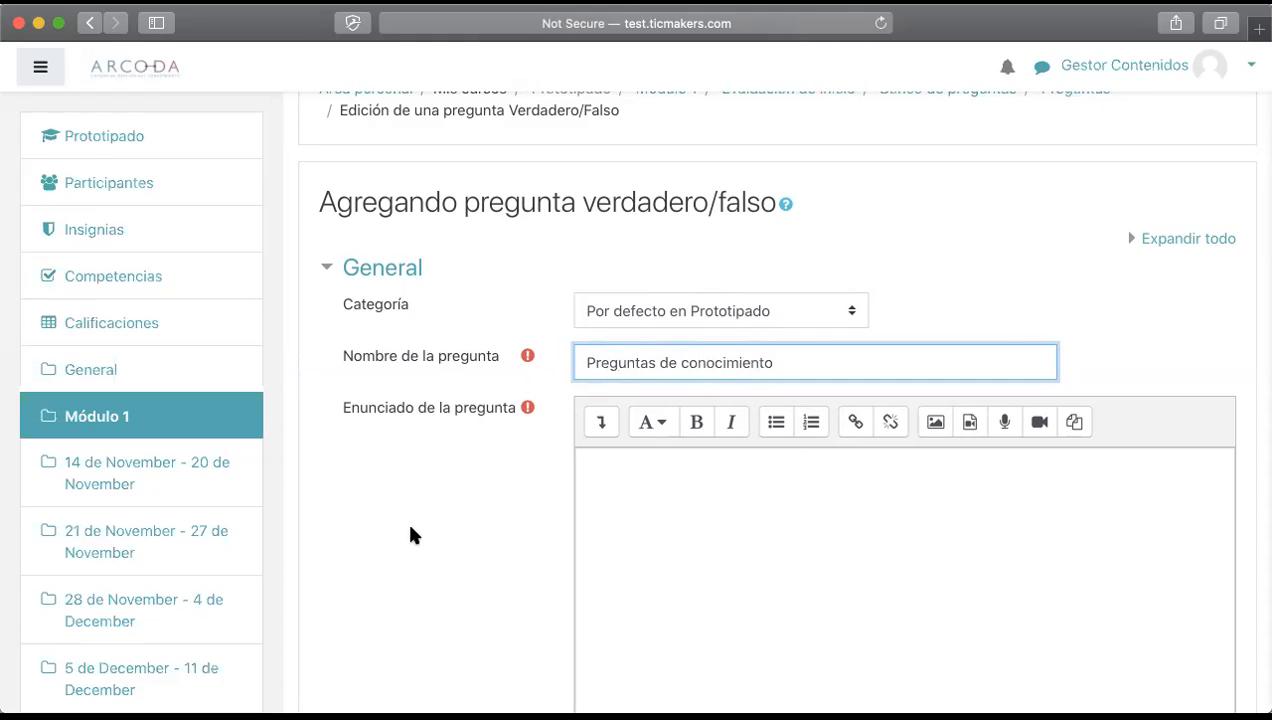
Enter '¿Que piensa desfasdfdfadfas?' as the question text, keeping the default mark of 1.
scroll(750, 423, "down", 3)
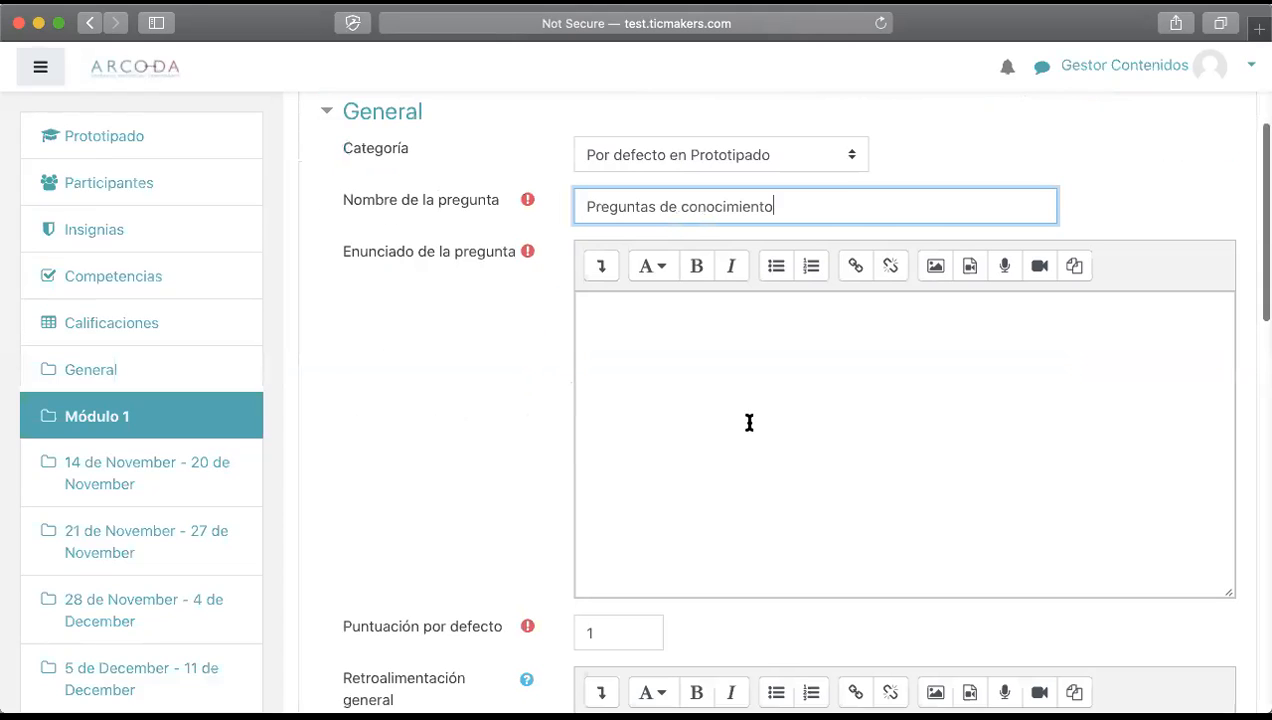
left_click(757, 427)
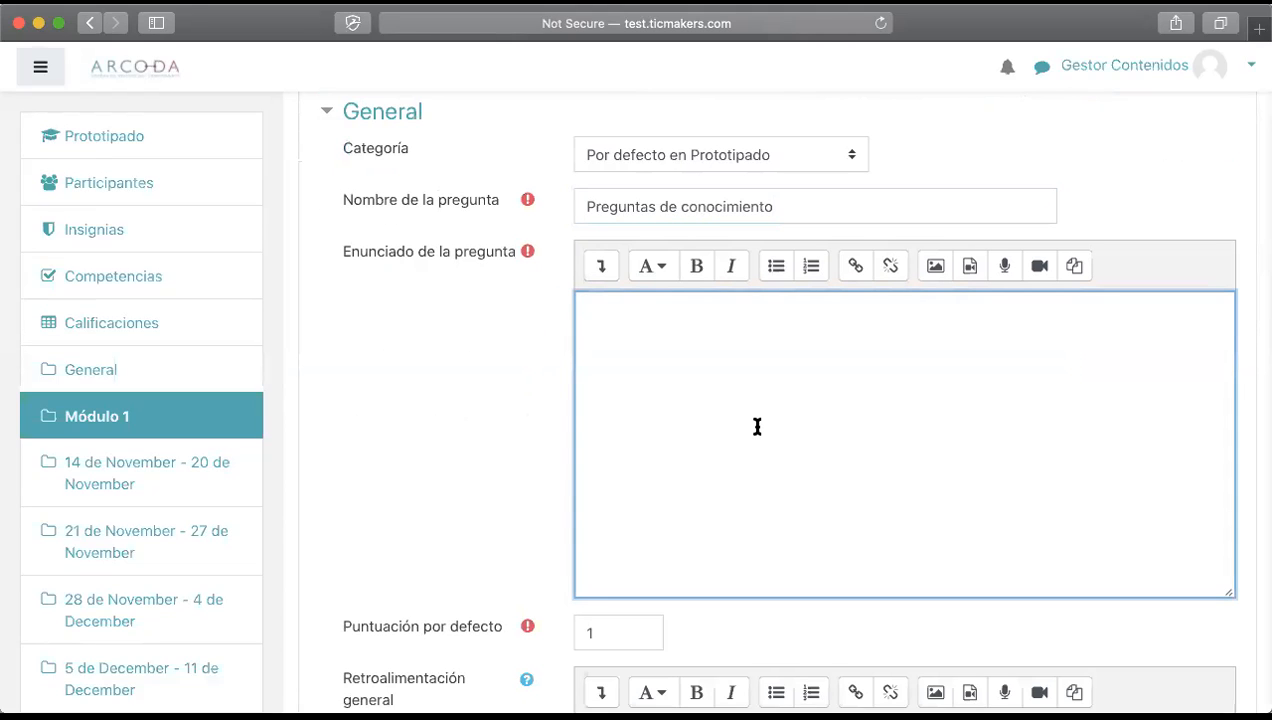
type("¿Que piensa desfasdfdfadfas?")
scroll(648, 581, "down", 5)
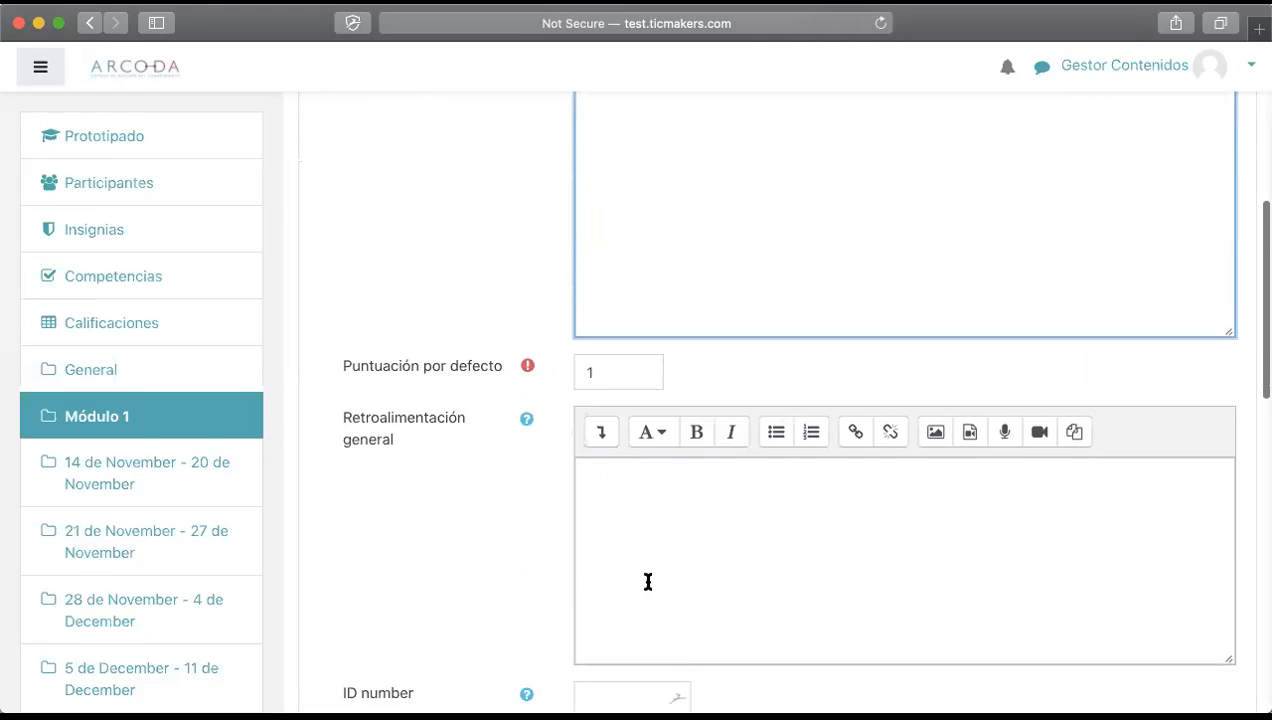
left_click_drag(599, 284, 576, 285)
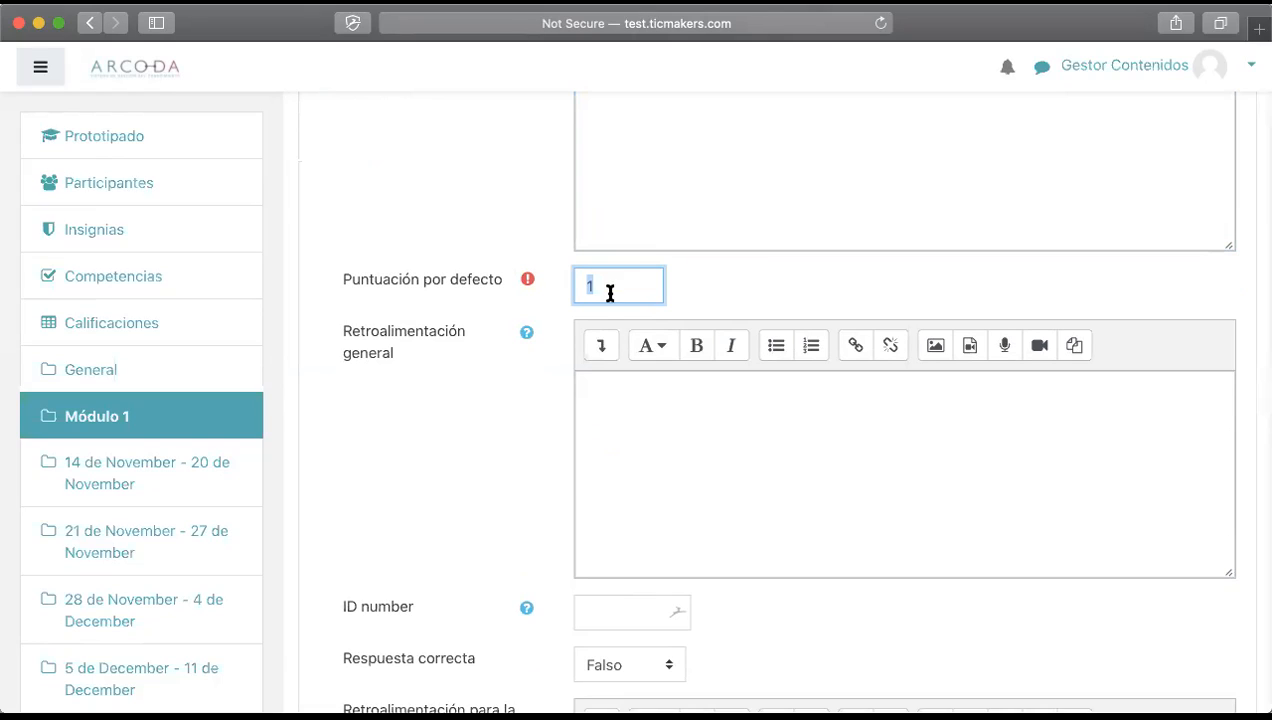
scroll(650, 315, "down", 2)
left_click(650, 315)
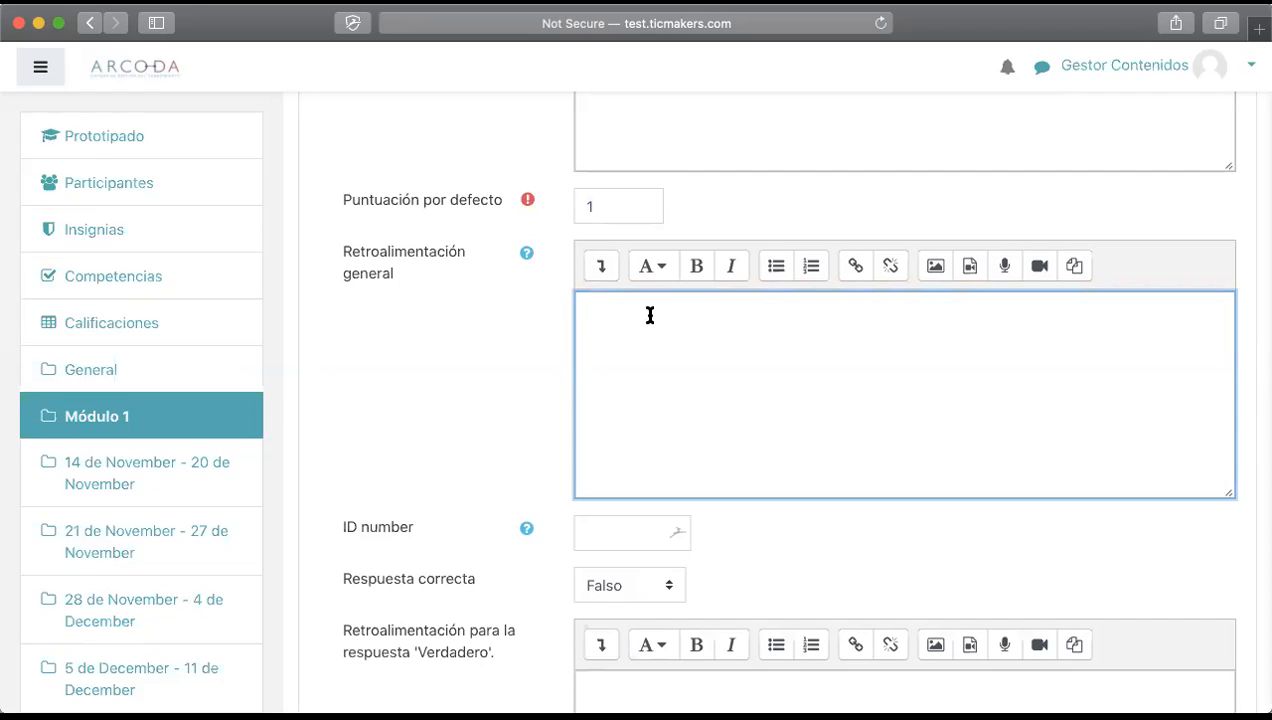
Keep Falso as the correct answer and save the question, continuing to edit.
scroll(650, 315, "down", 5)
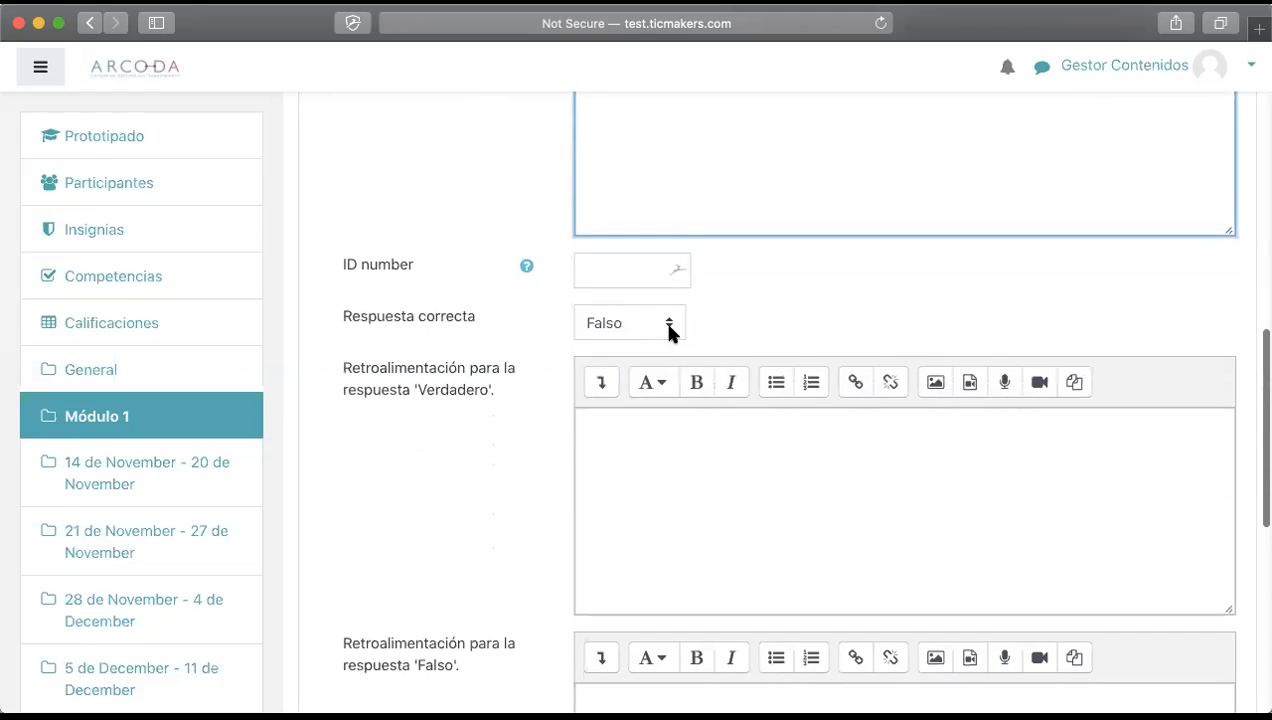
left_click(668, 333)
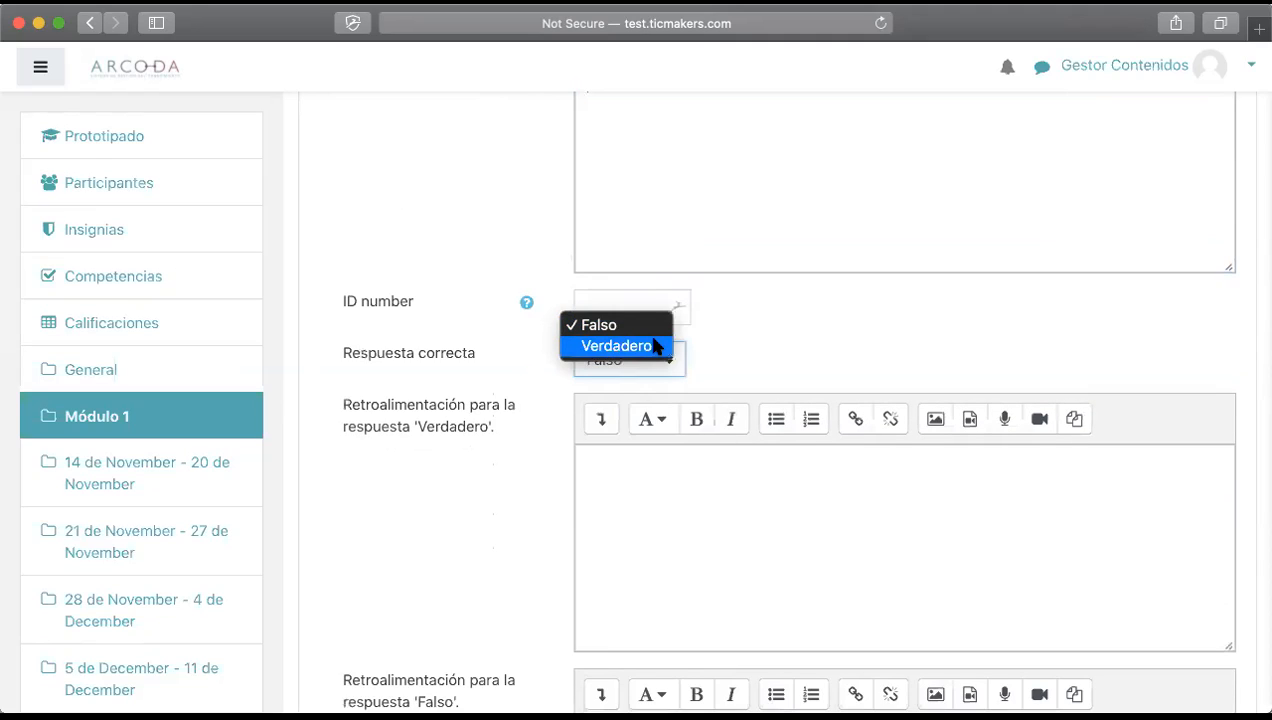
left_click(636, 522)
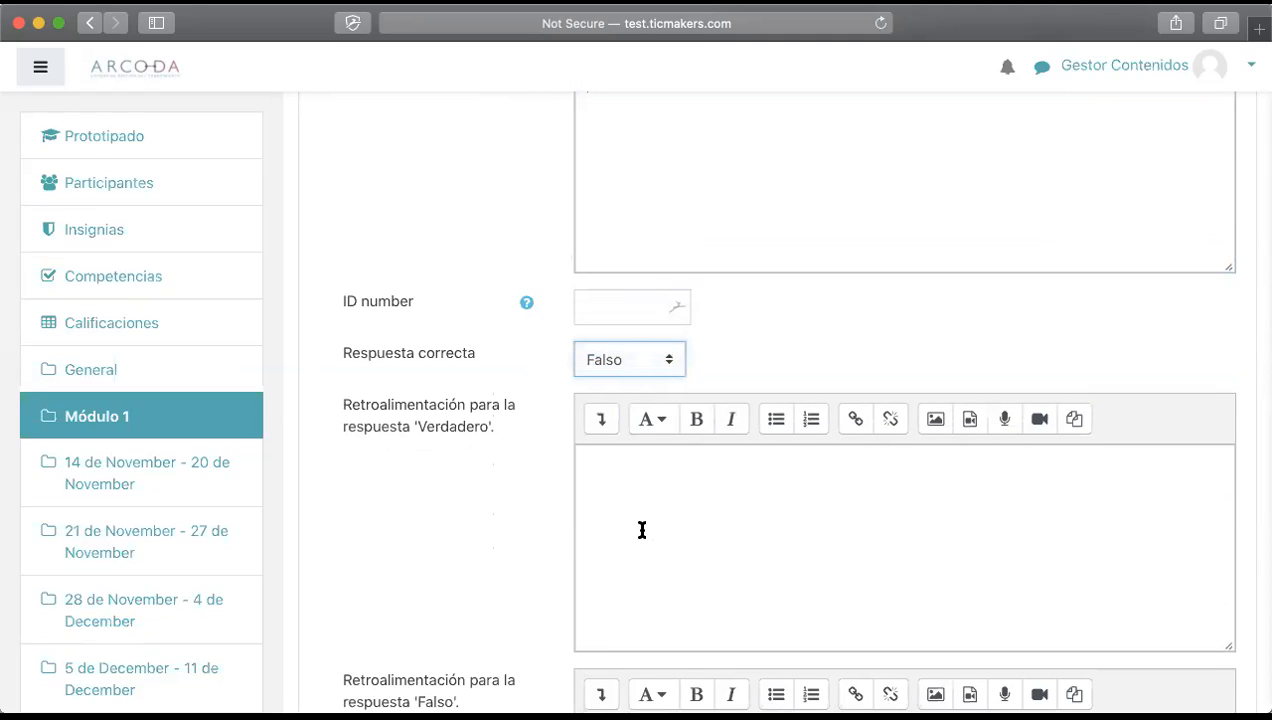
scroll(630, 500, "down", 1)
left_click(616, 478)
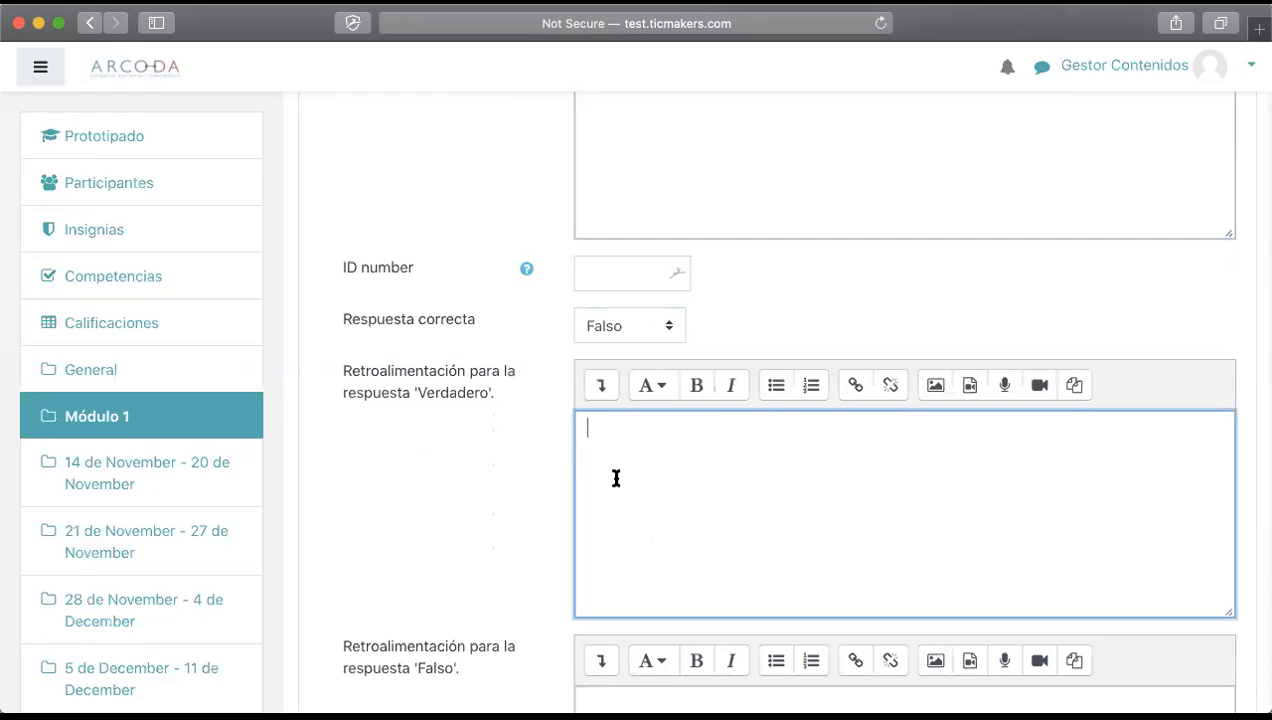
scroll(616, 478, "down", 5)
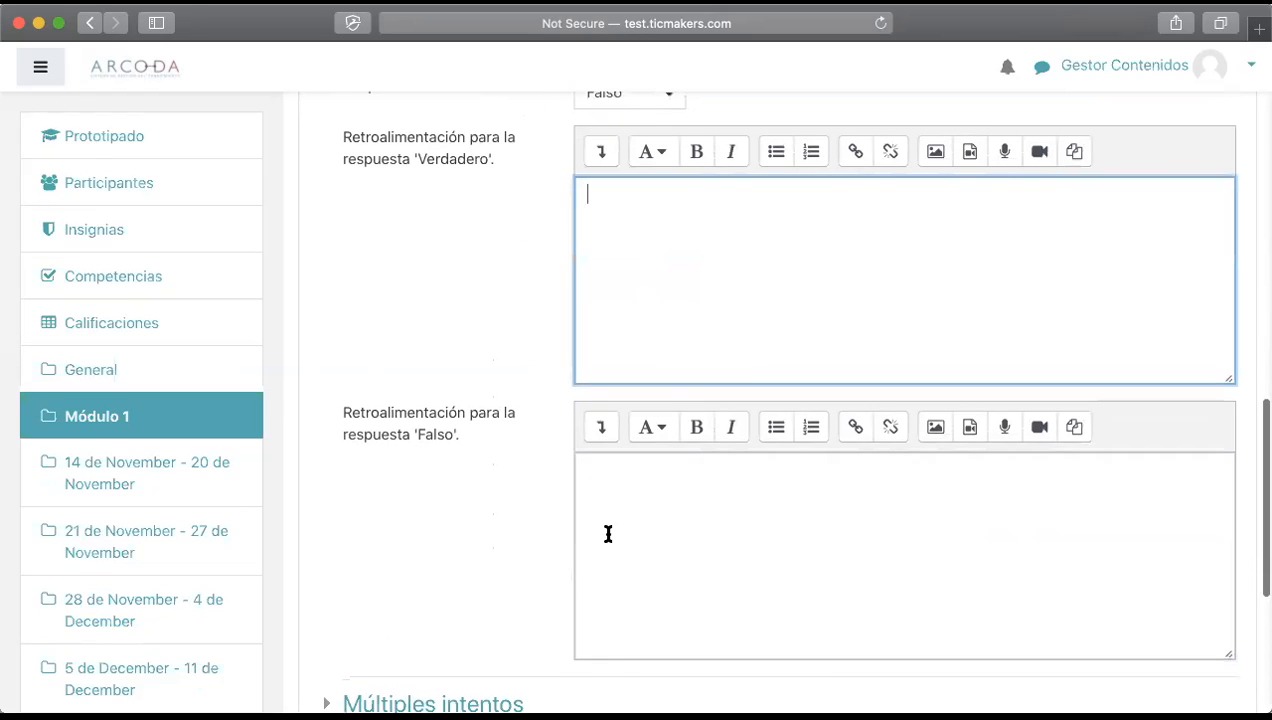
left_click(608, 534)
scroll(608, 534, "down", 2)
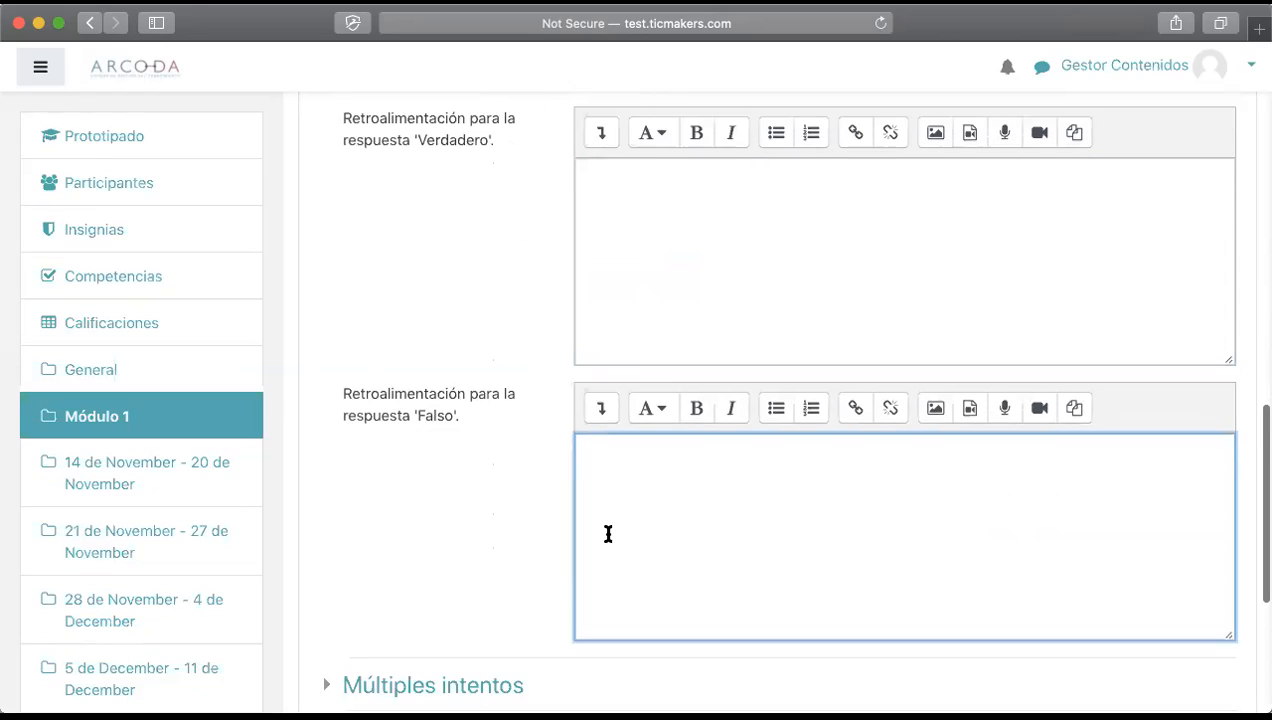
scroll(610, 500, "down", 4)
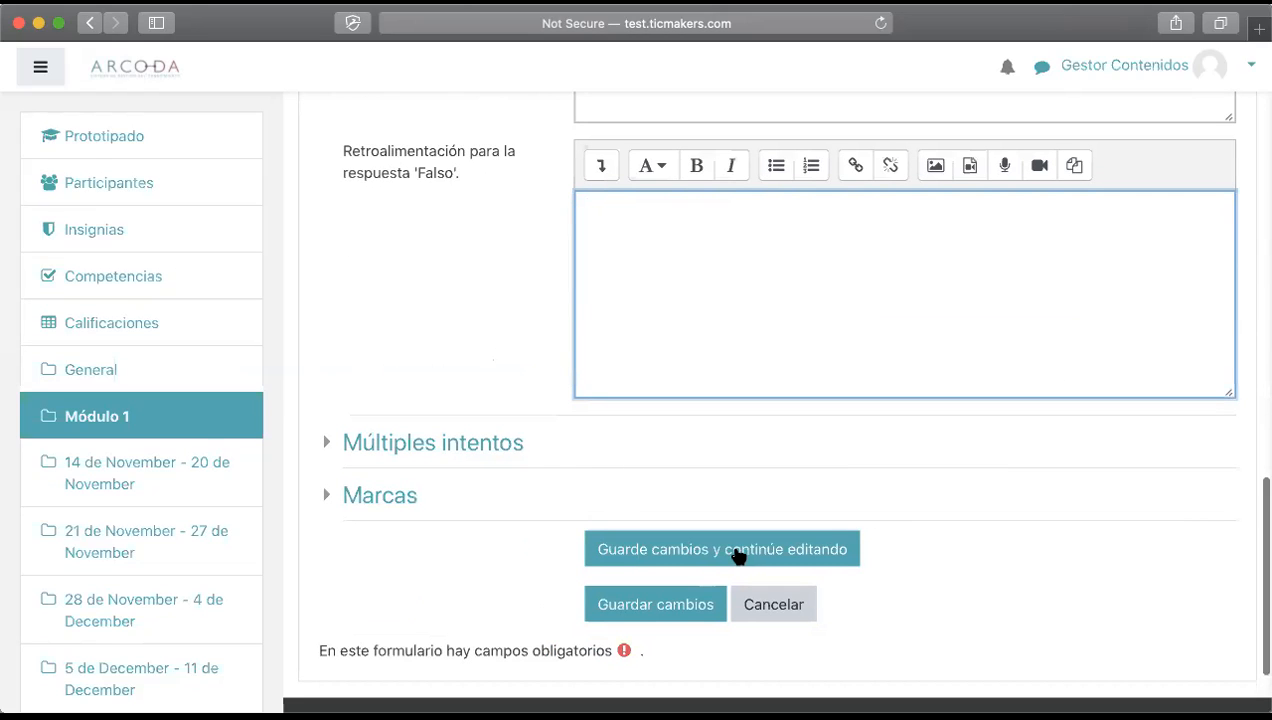
left_click(736, 553)
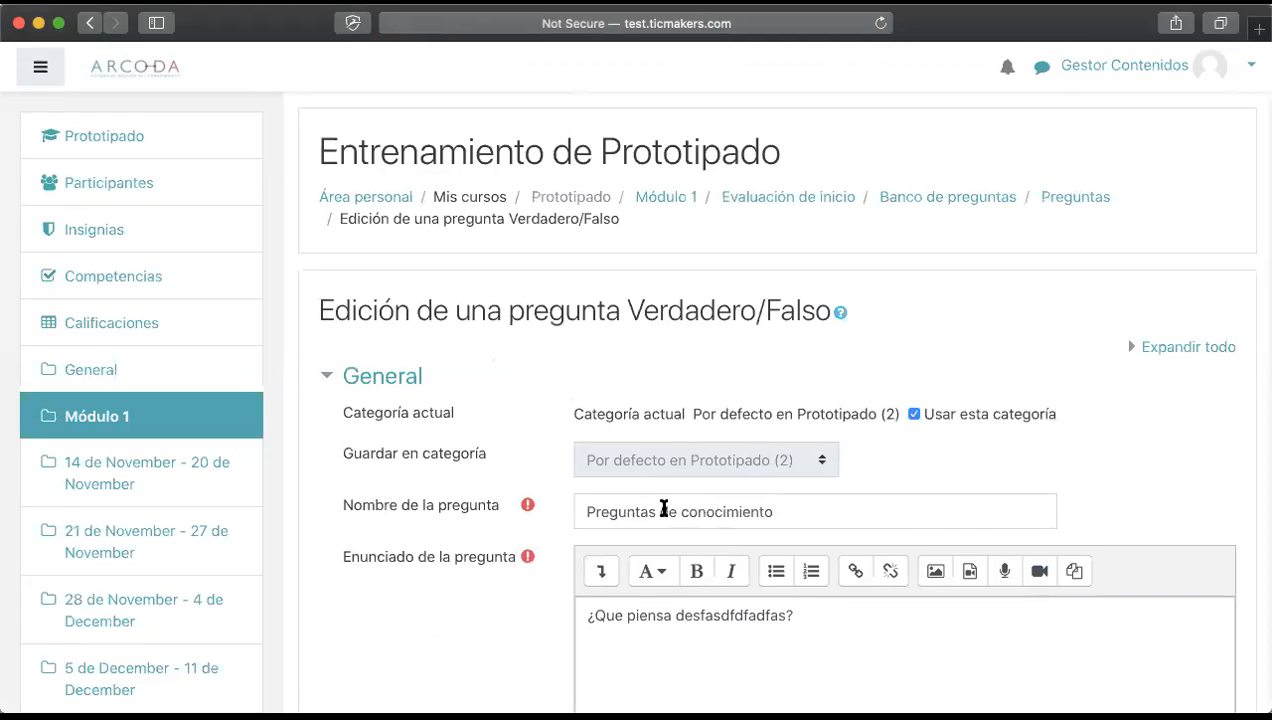
Review the saved Preguntas de conocimiento question form.
scroll(531, 563, "down", 2)
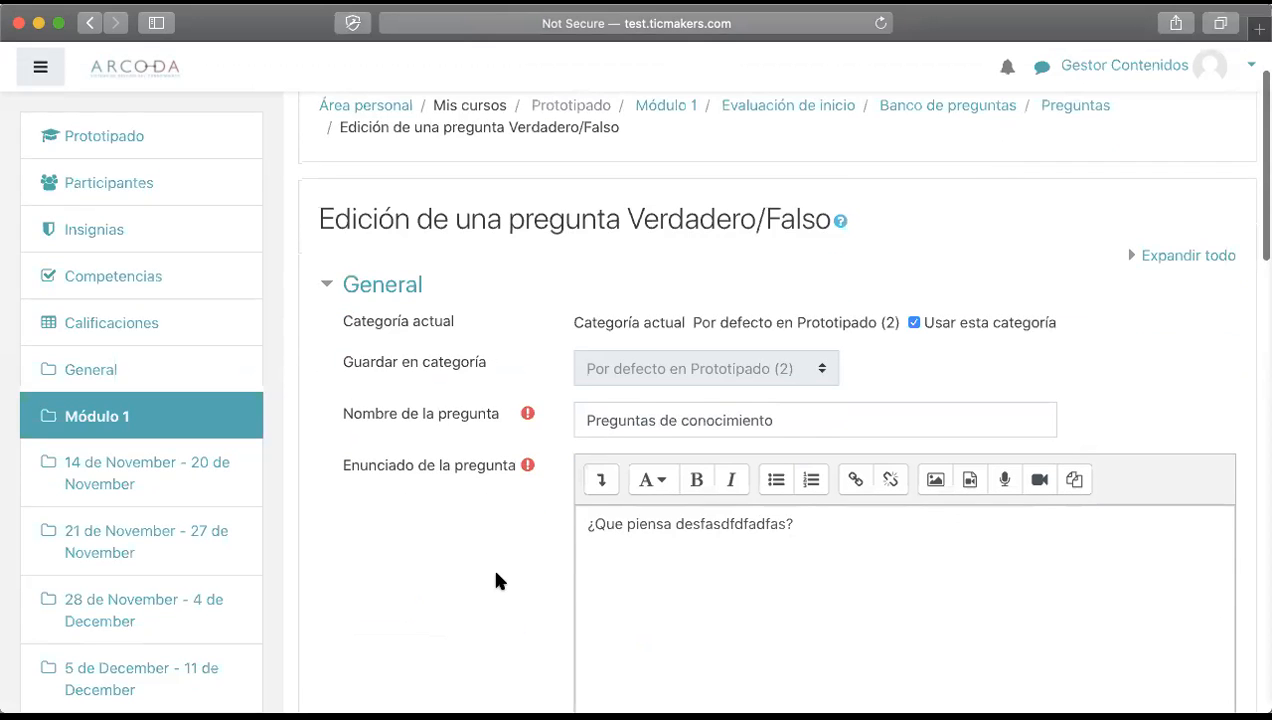
scroll(497, 578, "down", 8)
scroll(497, 580, "down", 20)
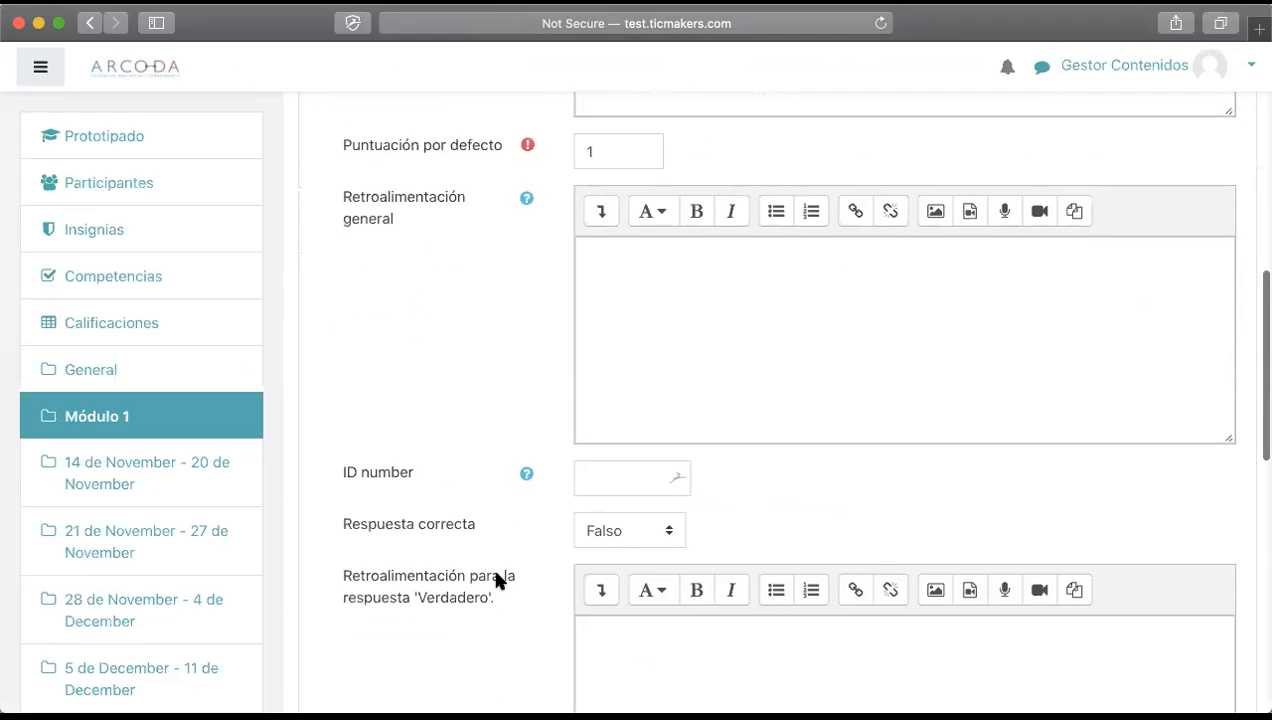
scroll(497, 581, "down", 2)
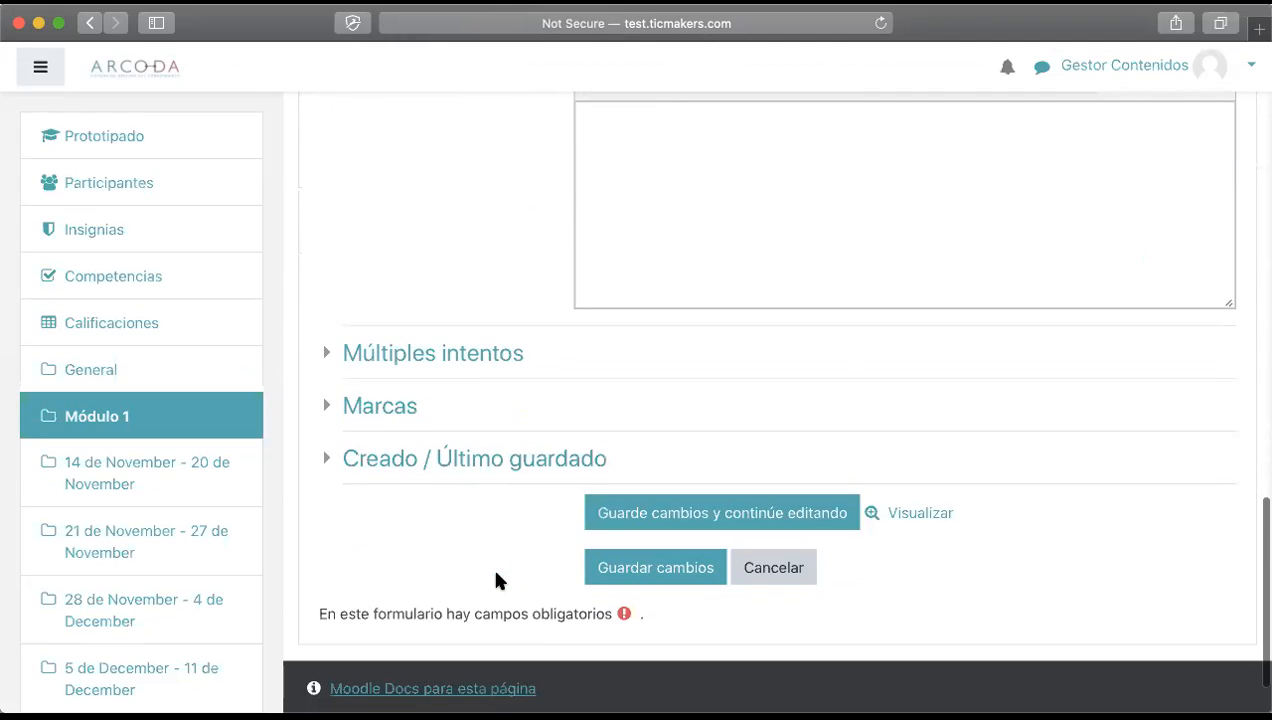
scroll(497, 581, "up", 15)
scroll(497, 581, "up", 8)
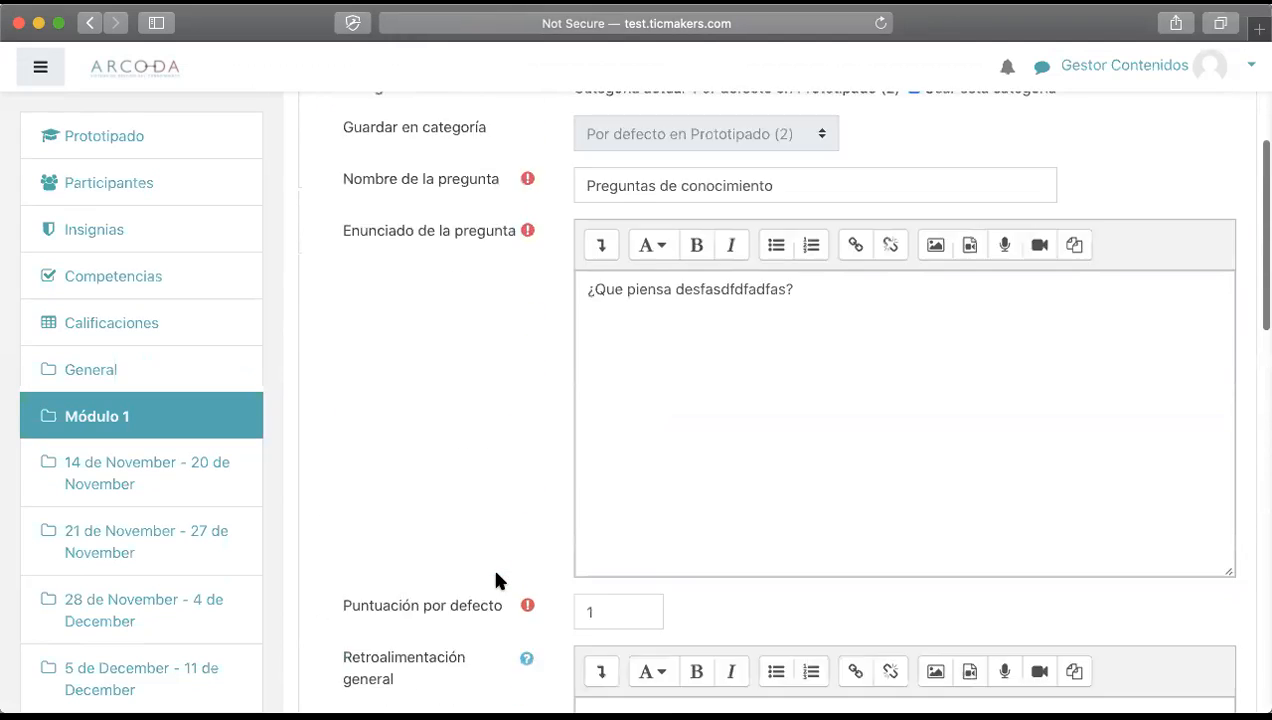
scroll(497, 581, "up", 3)
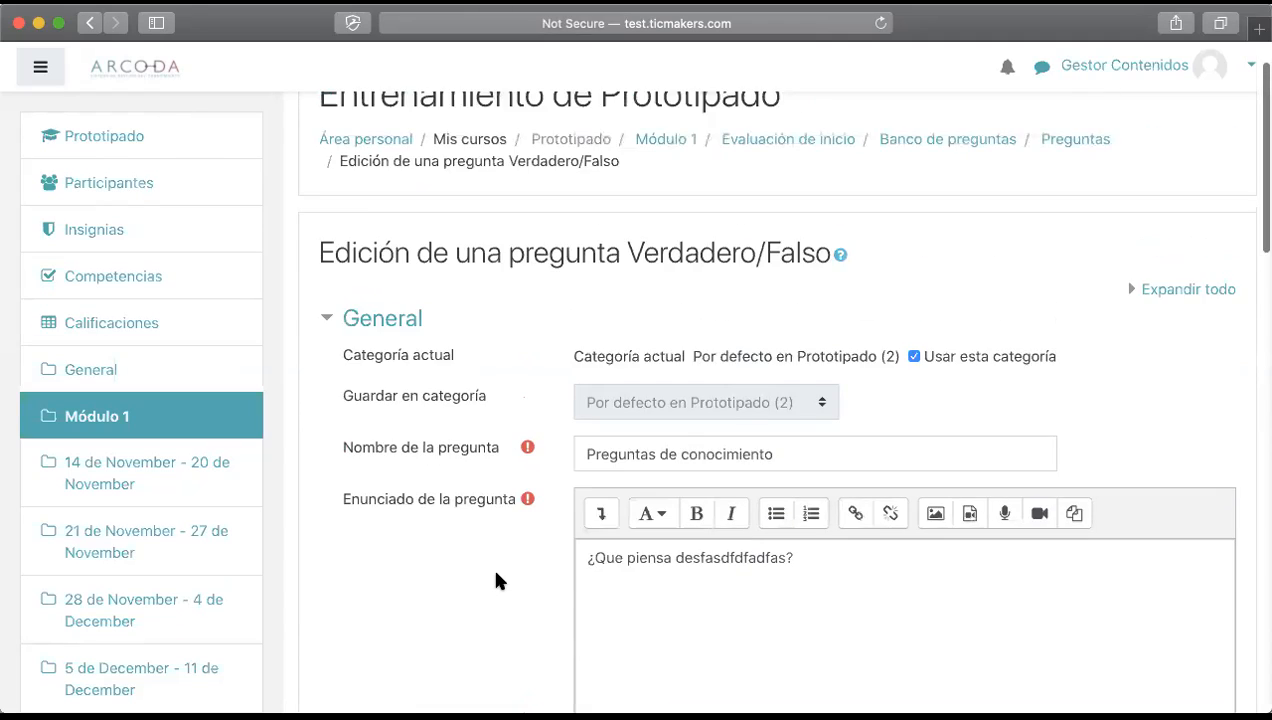
scroll(497, 581, "down", 10)
scroll(497, 581, "down", 6)
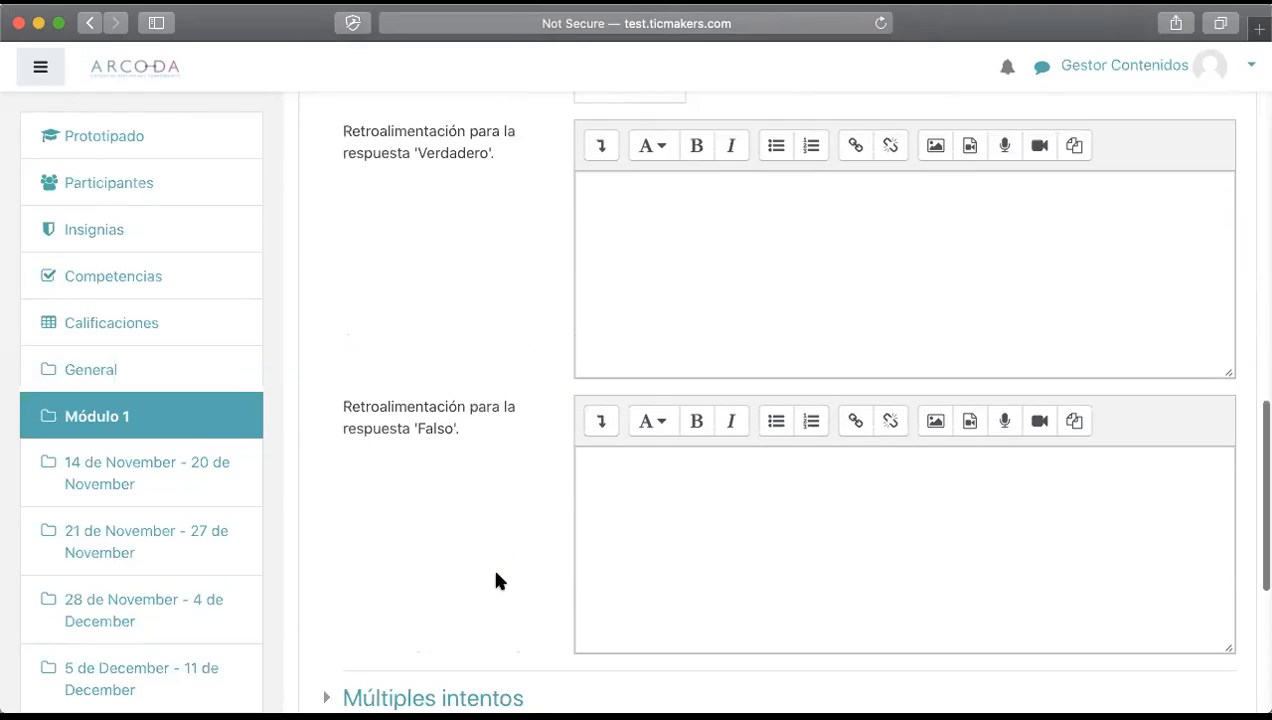
scroll(497, 581, "up", 5)
scroll(497, 581, "down", 13)
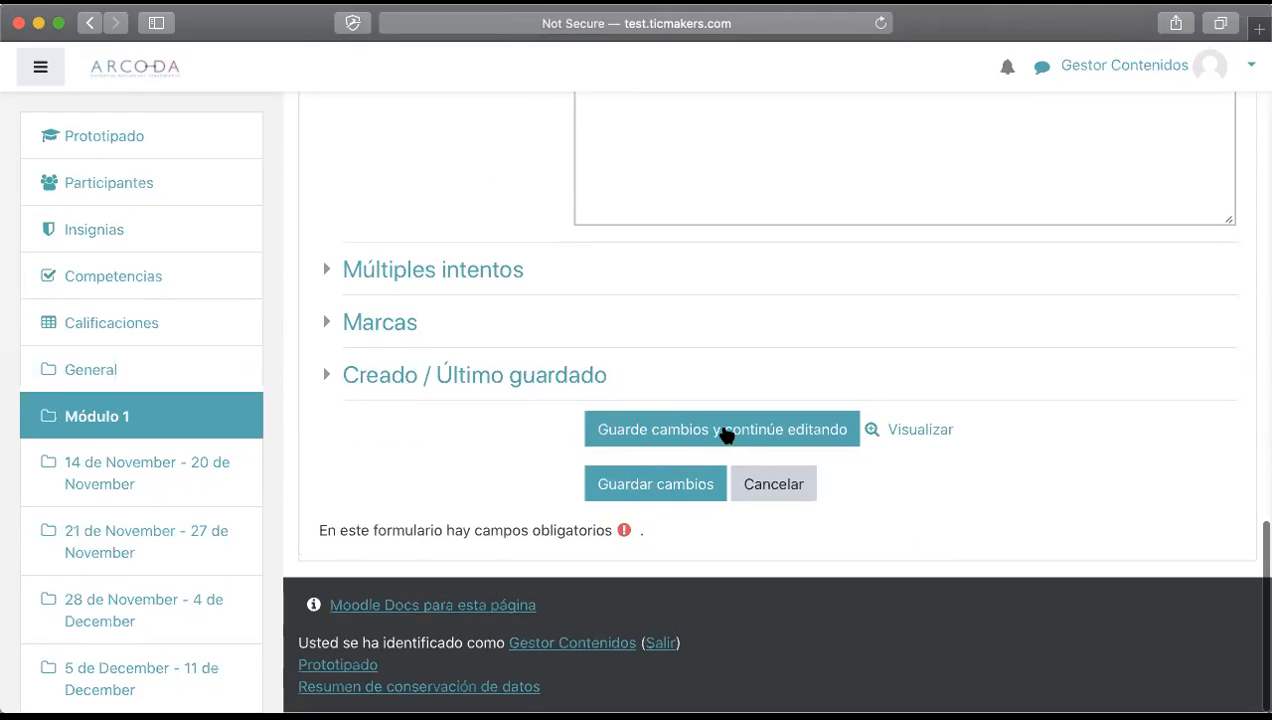
Save the question so Evaluación de inicio lists it as question 1, worth 1.00.
left_click(660, 492)
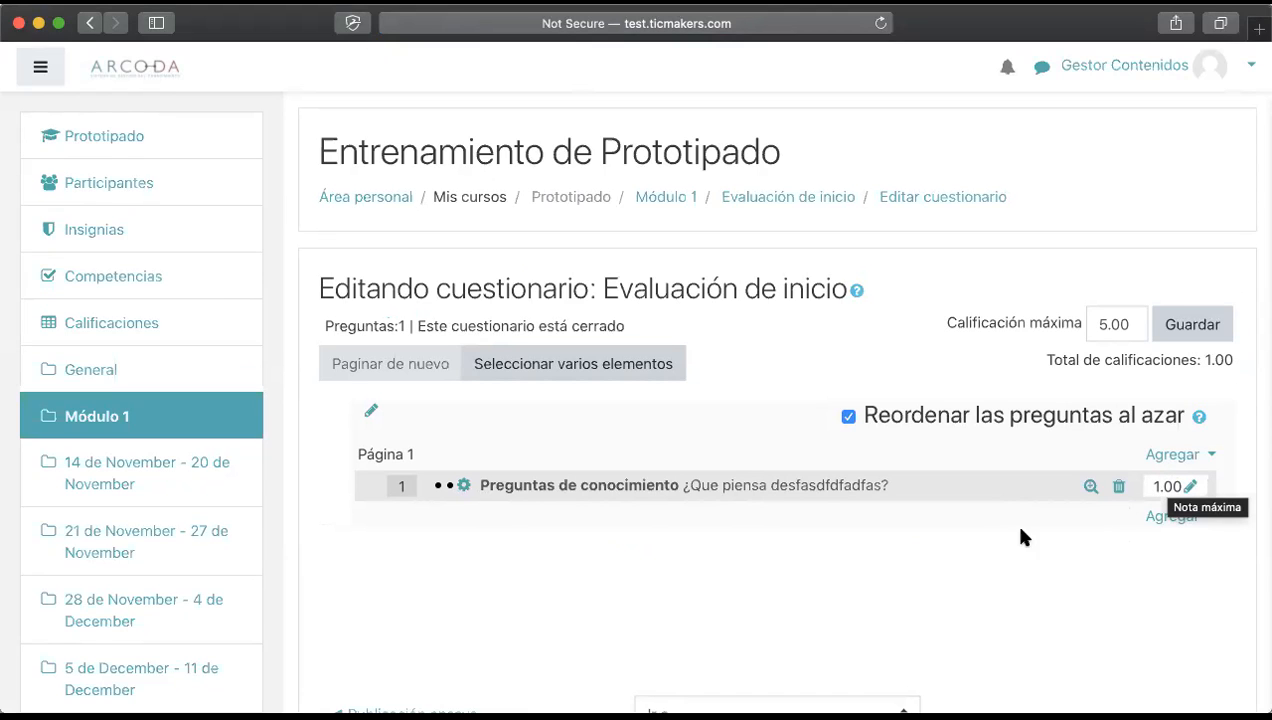
scroll(815, 577, "down", 1)
scroll(815, 577, "down", 5)
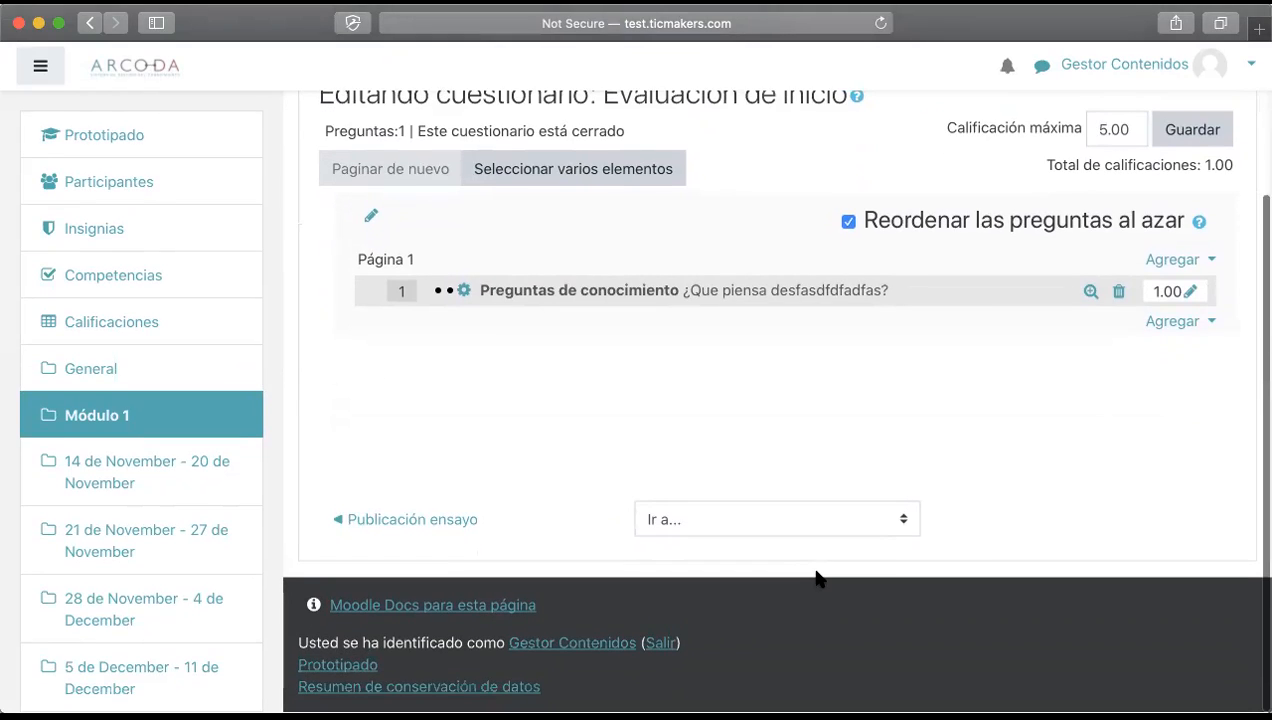
scroll(815, 577, "up", 6)
Add a URL resource from Recursos to Módulo 1, opening the empty URL form.
left_click(695, 196)
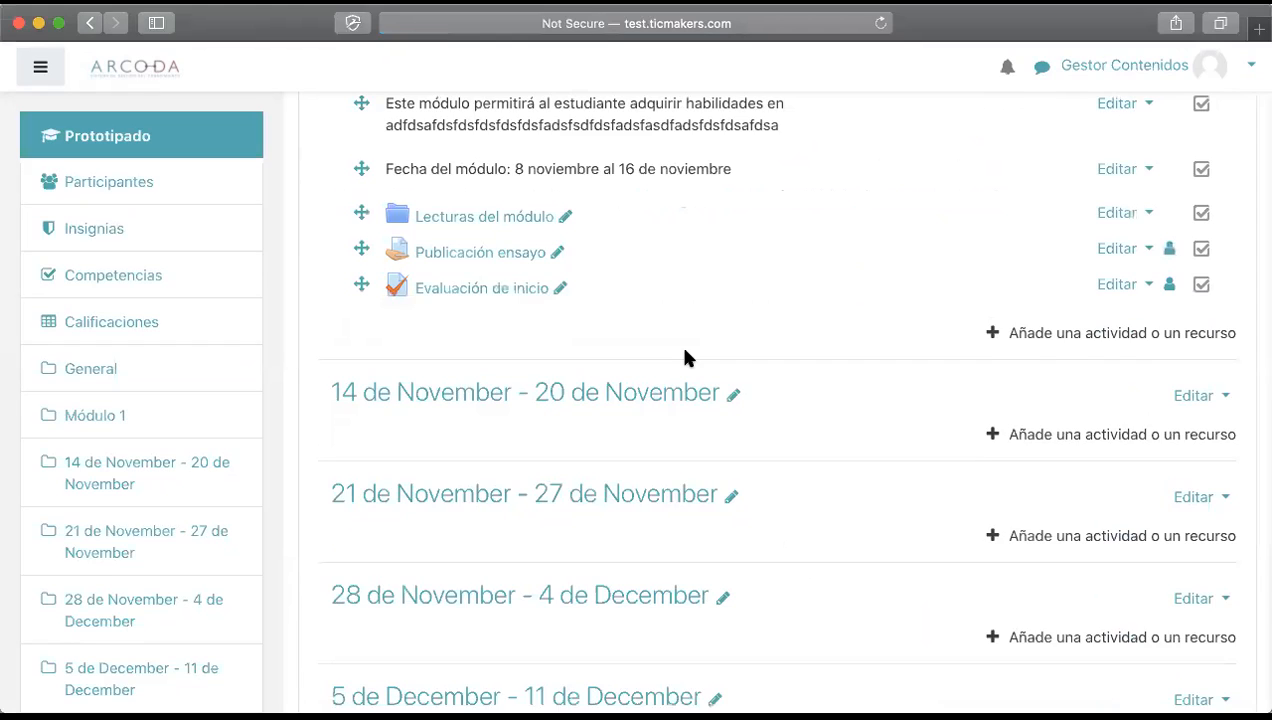
scroll(685, 357, "up", 5)
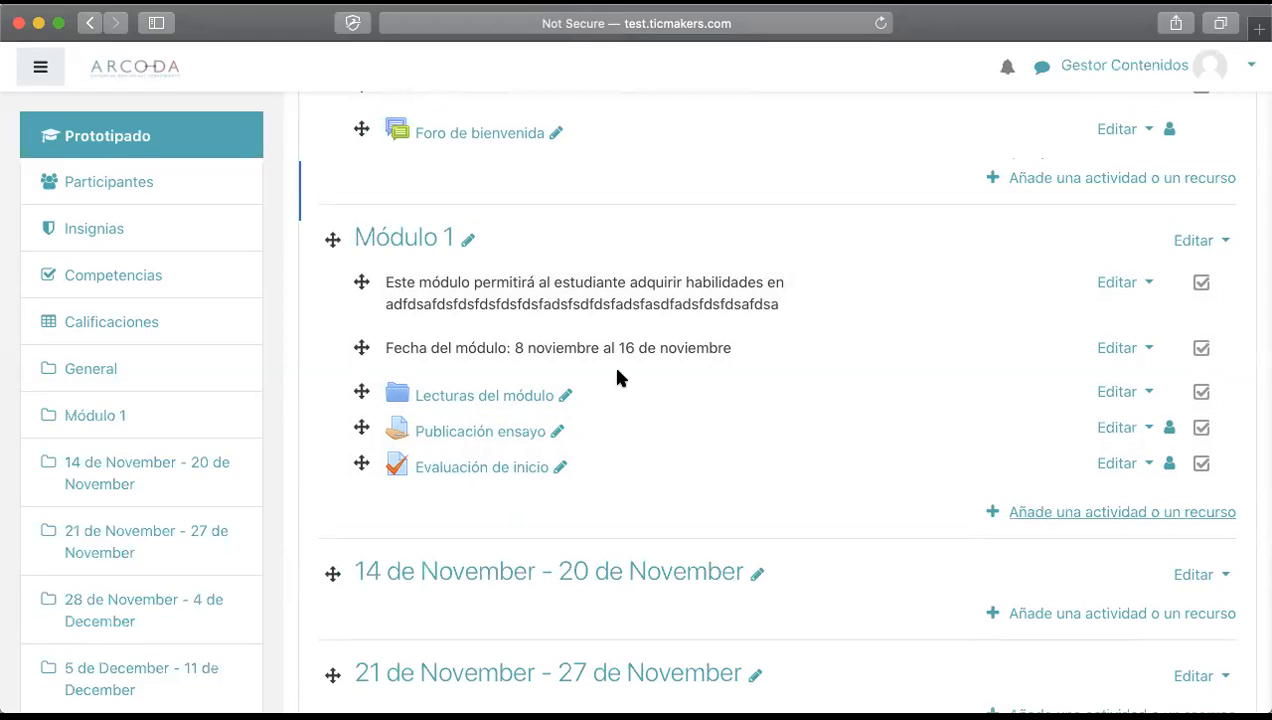
scroll(480, 441, "down", 5)
scroll(480, 443, "down", 2)
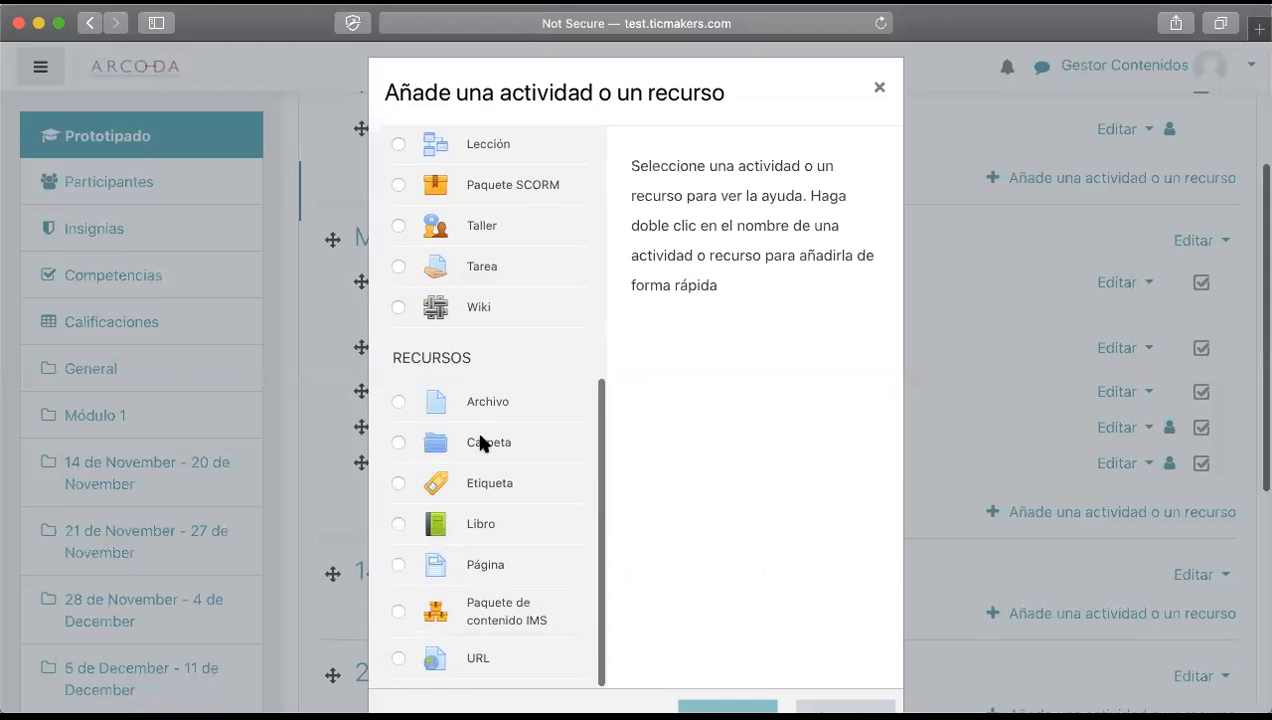
left_click(397, 666)
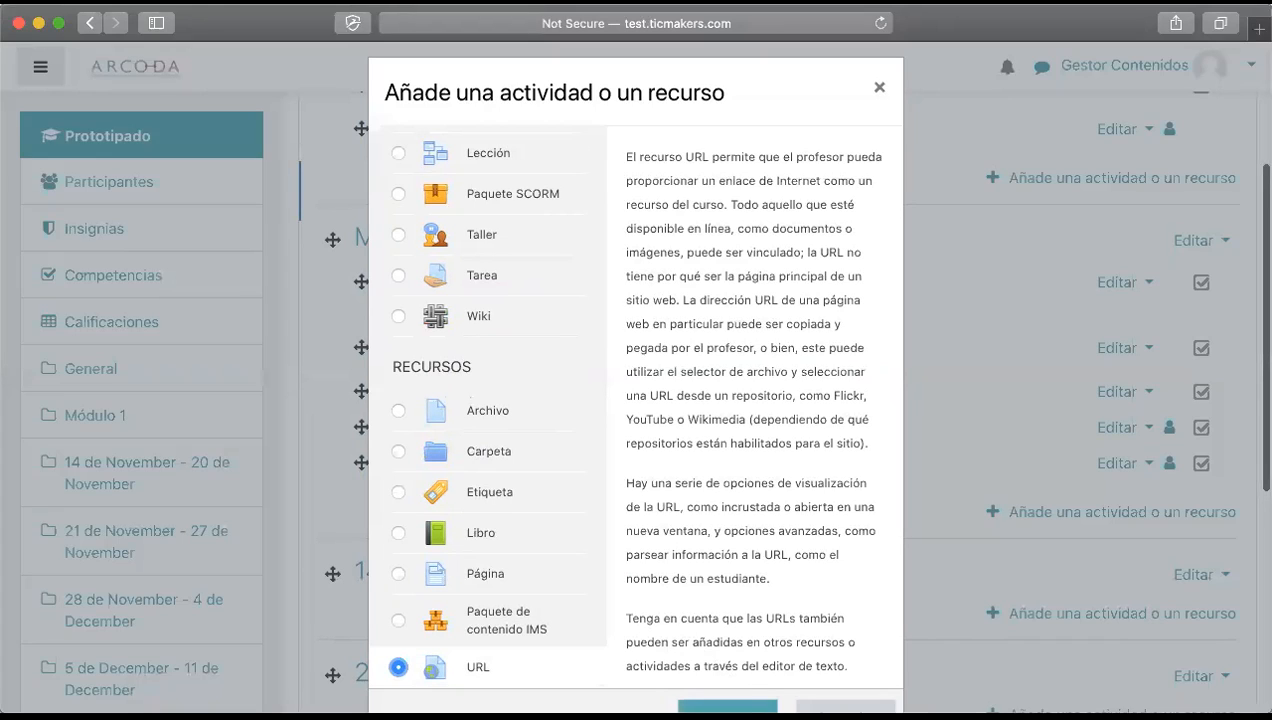
key("Return")
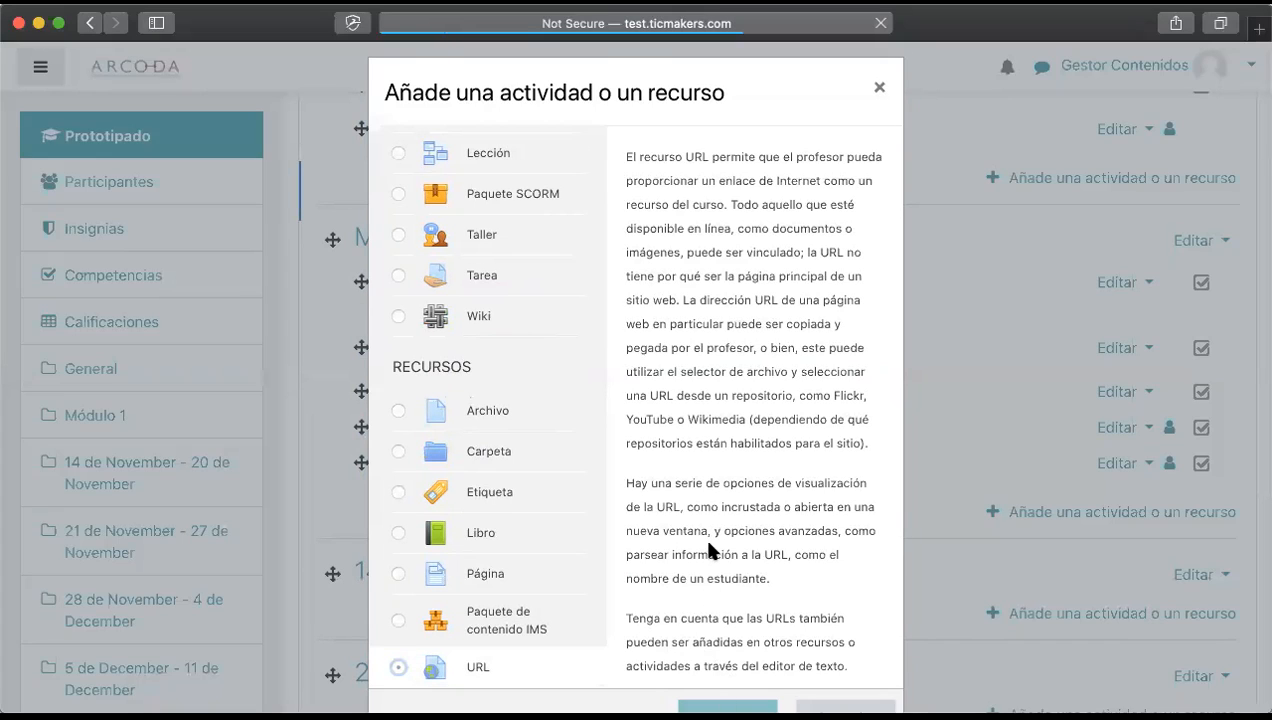
scroll(709, 540, "down", 2)
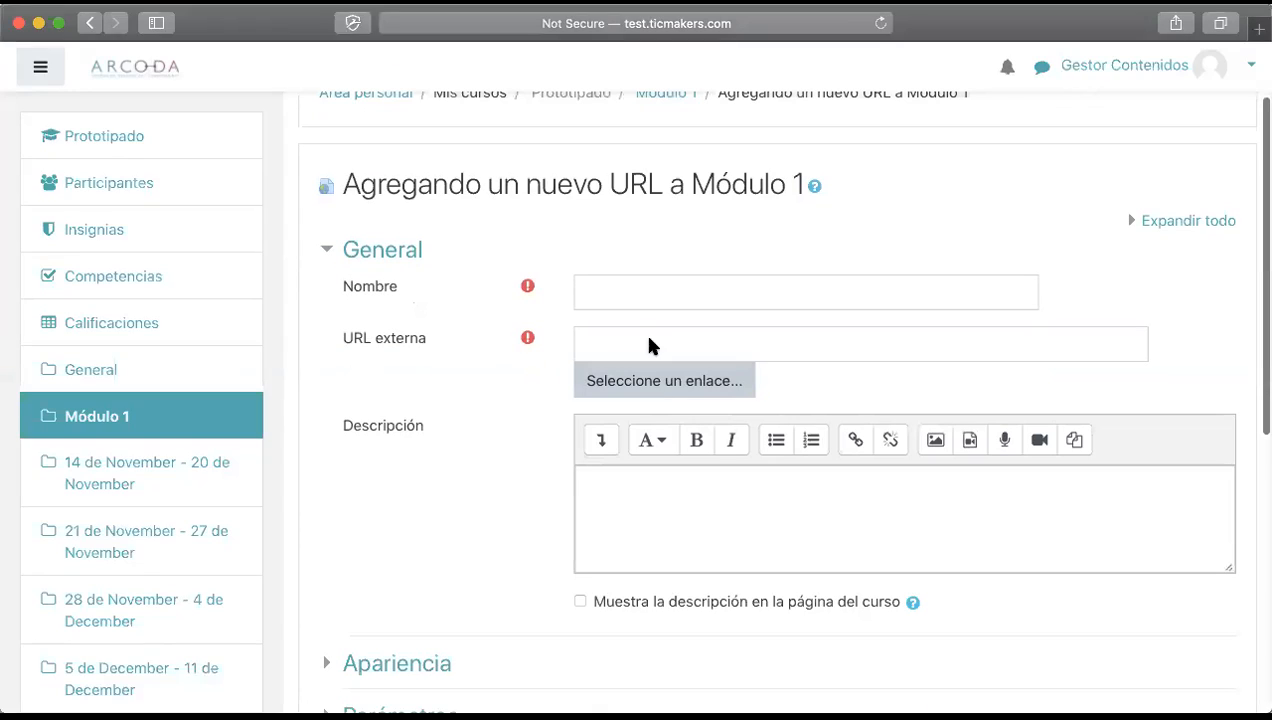
Name the new URL resource 'Video introductor'.
left_click(679, 286)
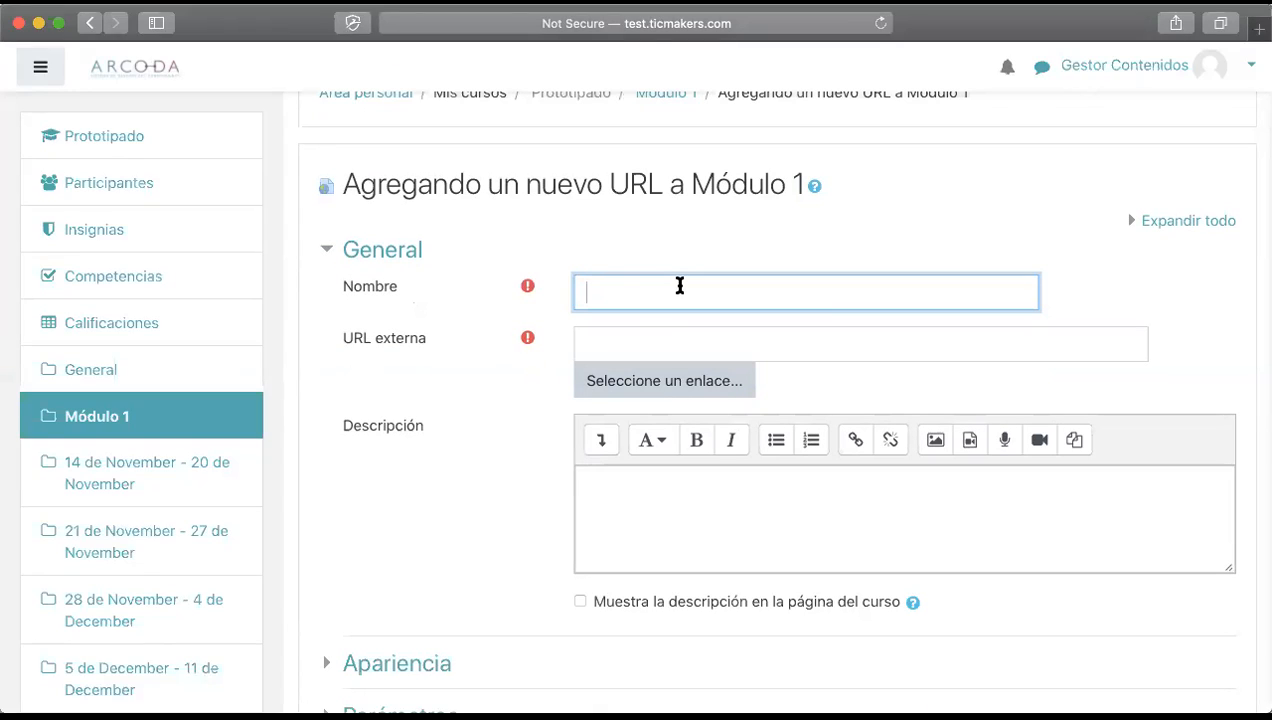
type("Video introductor")
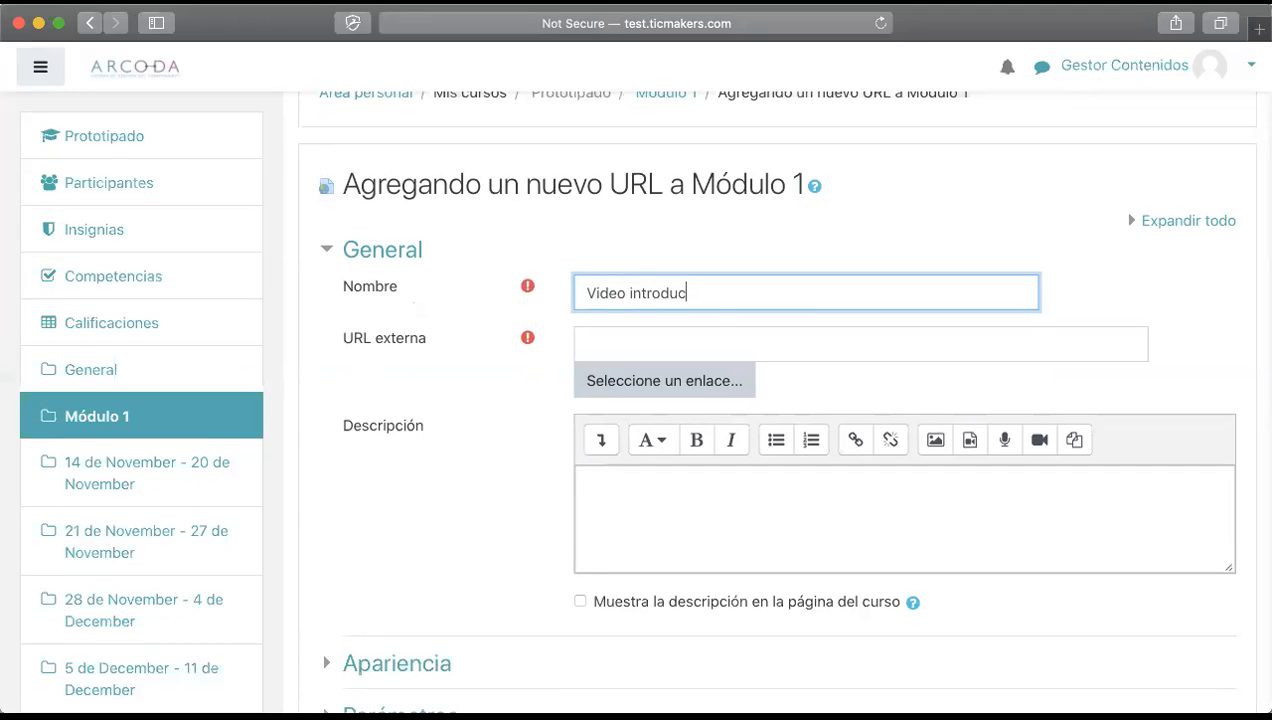
key("BackSpace")
key("BackSpace")
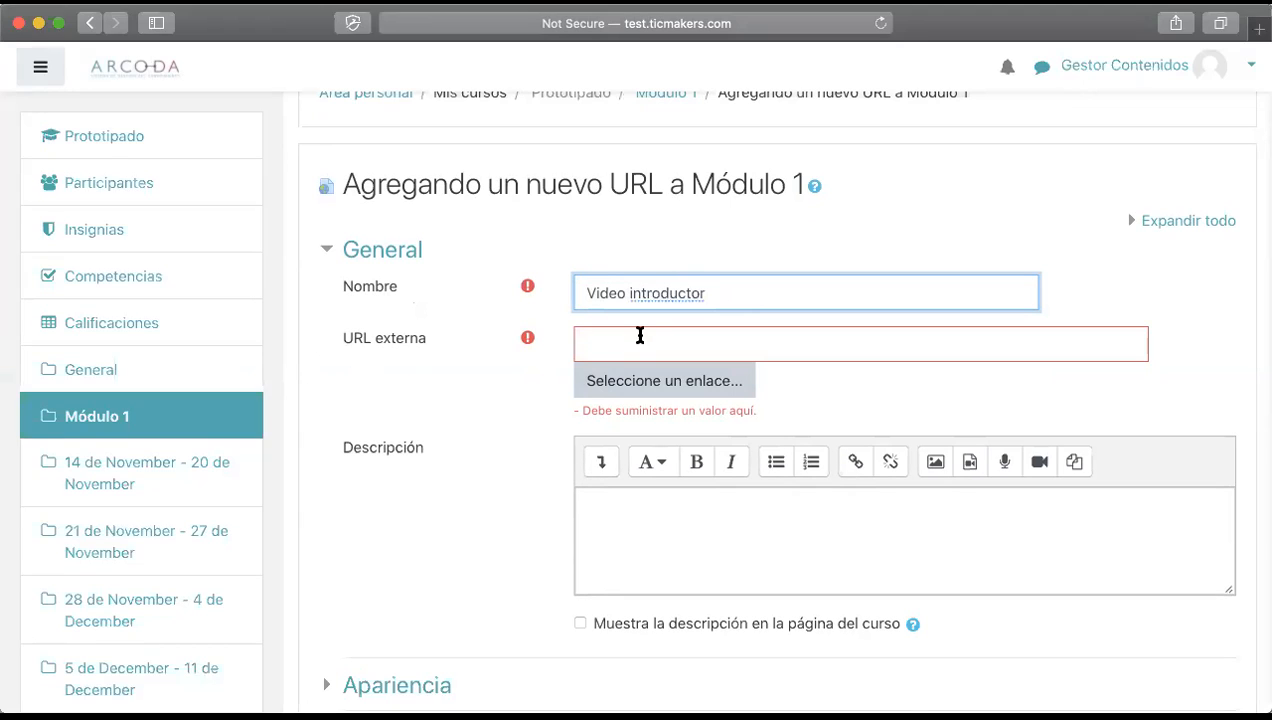
Open a new browser tab and search Google for 'you'.
key("super+t")
type("you")
key("Return")
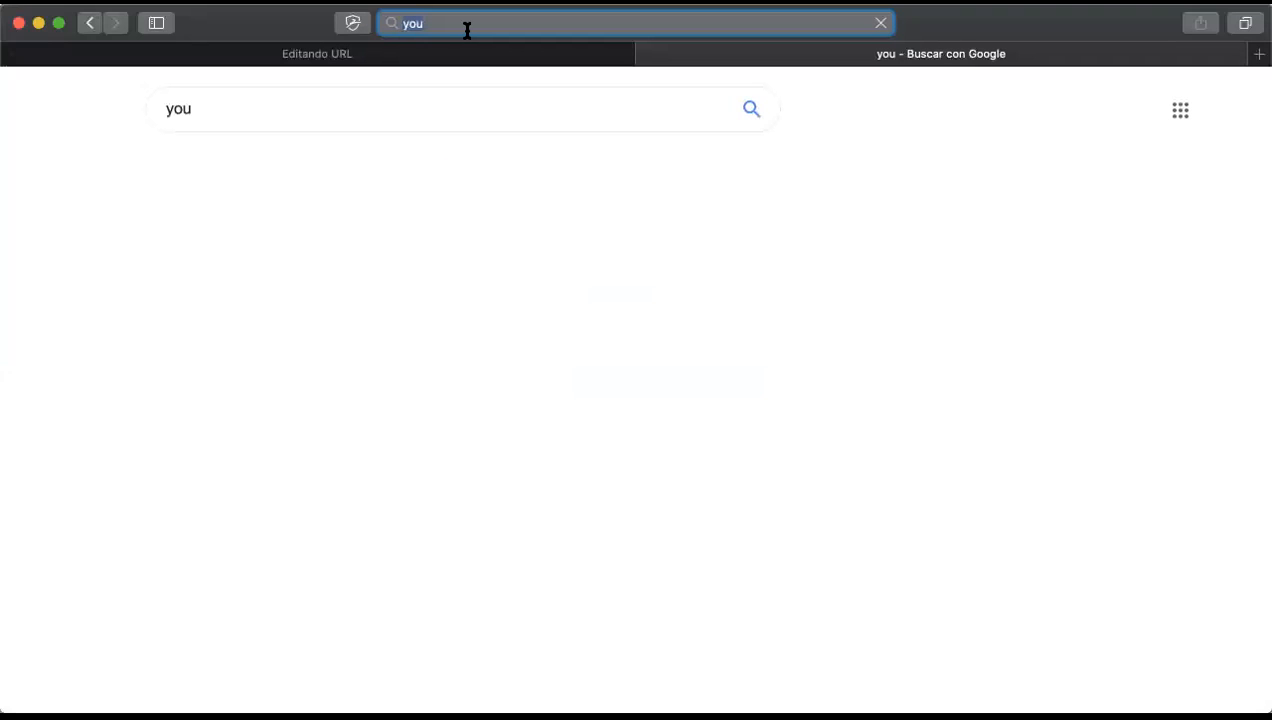
Load the YouTube home page at youtube.com in the new tab and select its URL.
left_click(463, 23)
type("t")
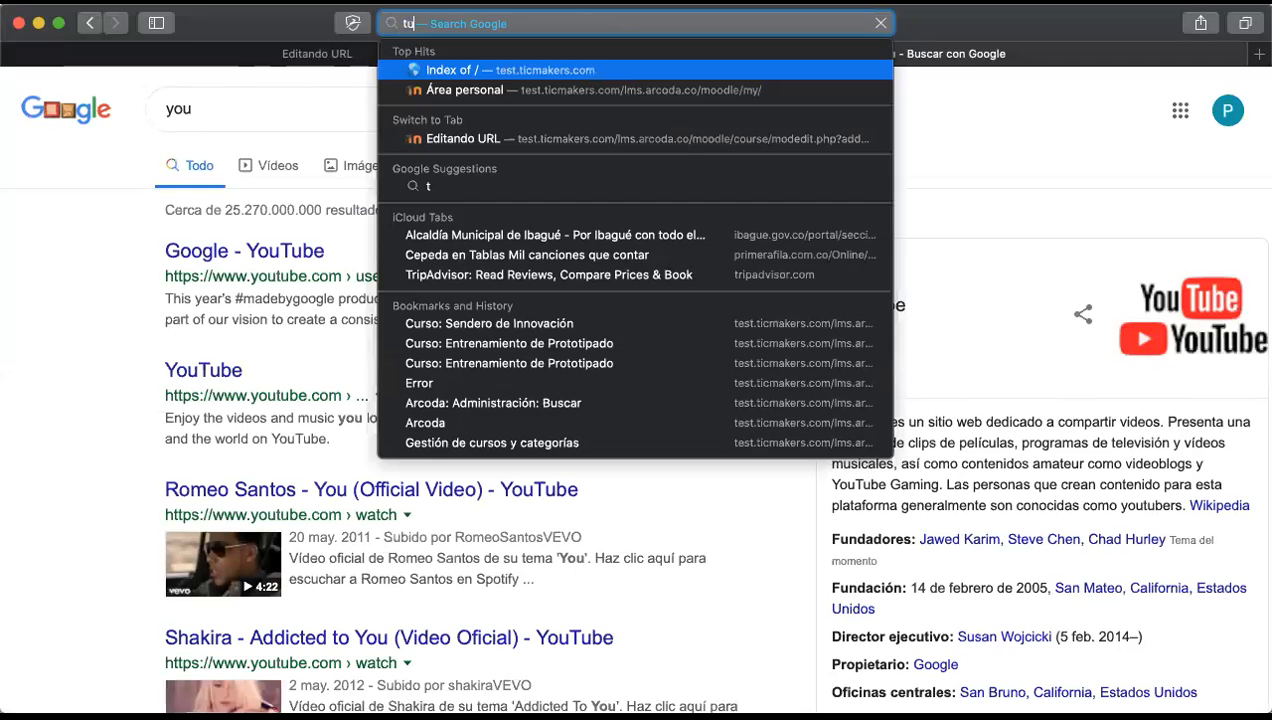
key("BackSpace")
key("Escape")
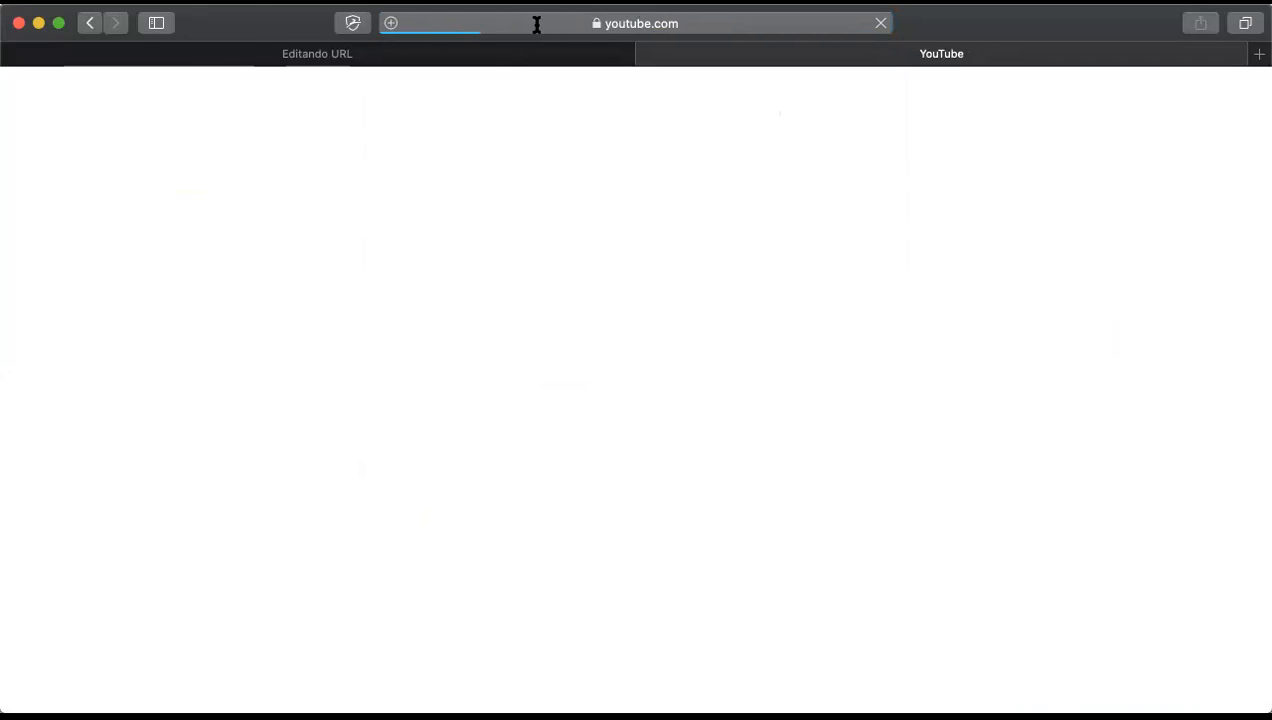
left_click(536, 24)
key("super+c")
key("Return")
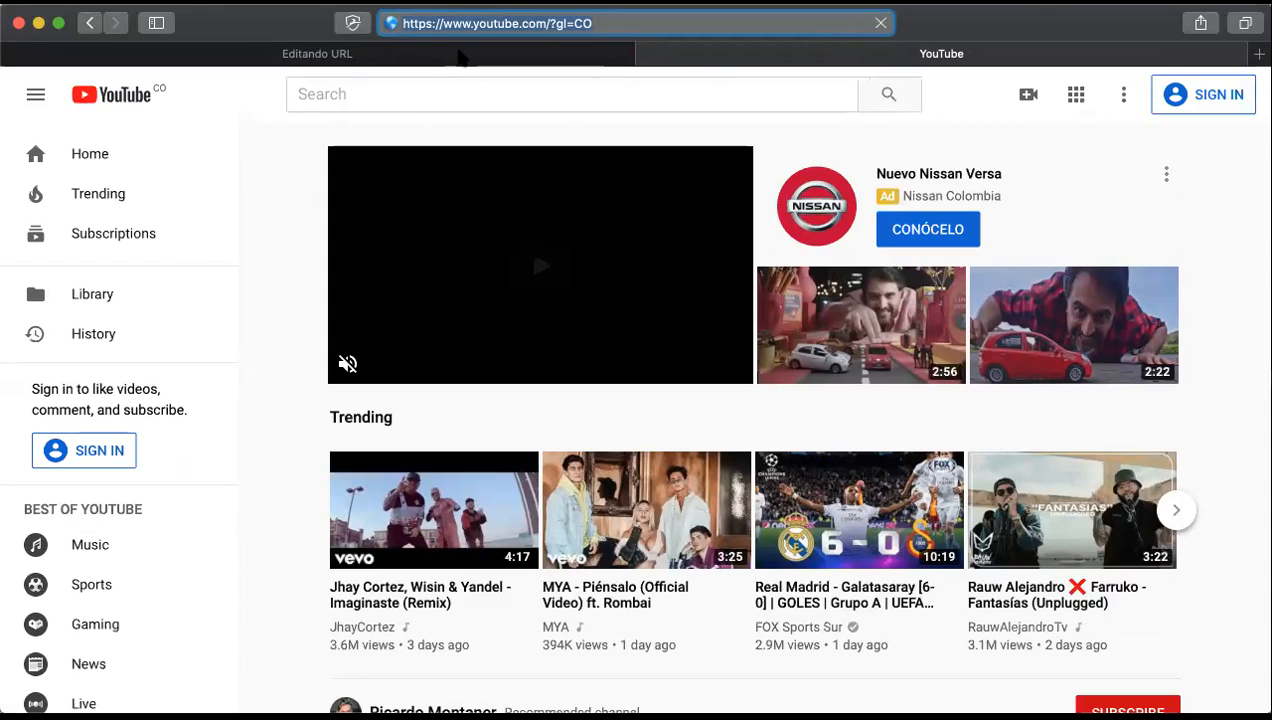
left_click(462, 58)
Paste the YouTube address as the external URL, add a description, and save to the course.
left_click(674, 363)
key("super+v")
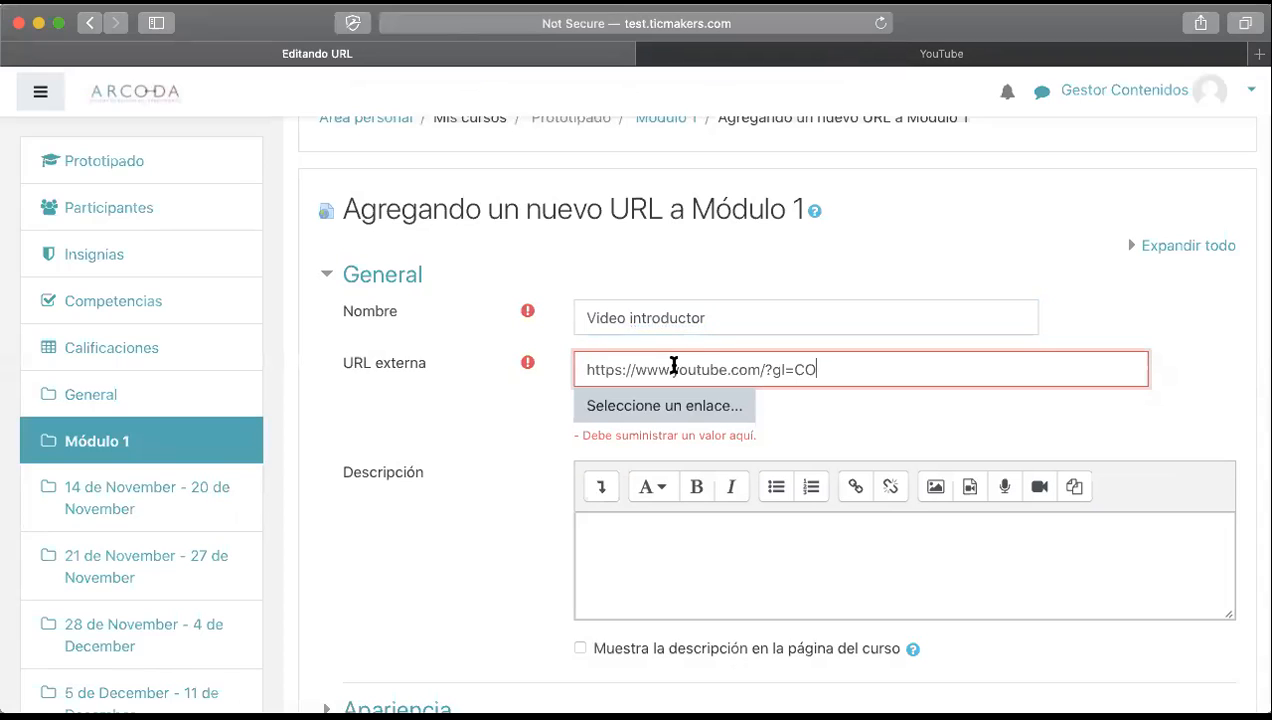
left_click(639, 522)
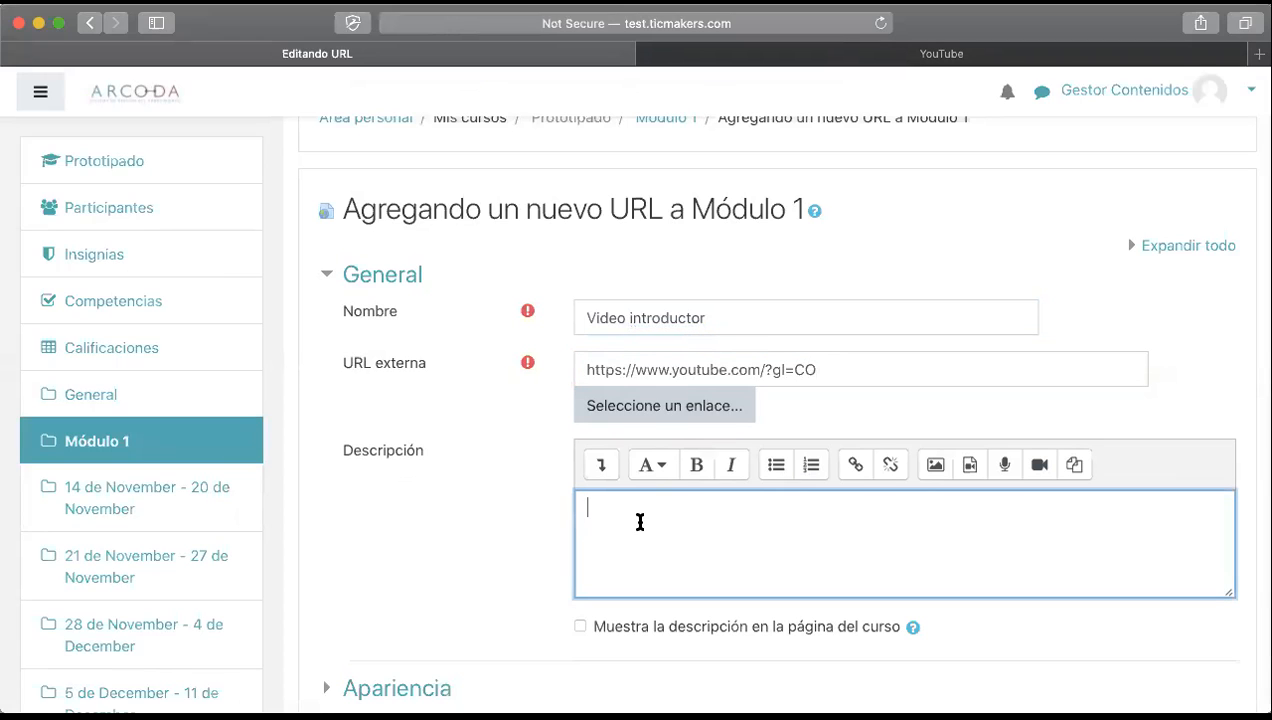
type("adkfalskfjdsklfdajkfas")
scroll(700, 515, "down", 10)
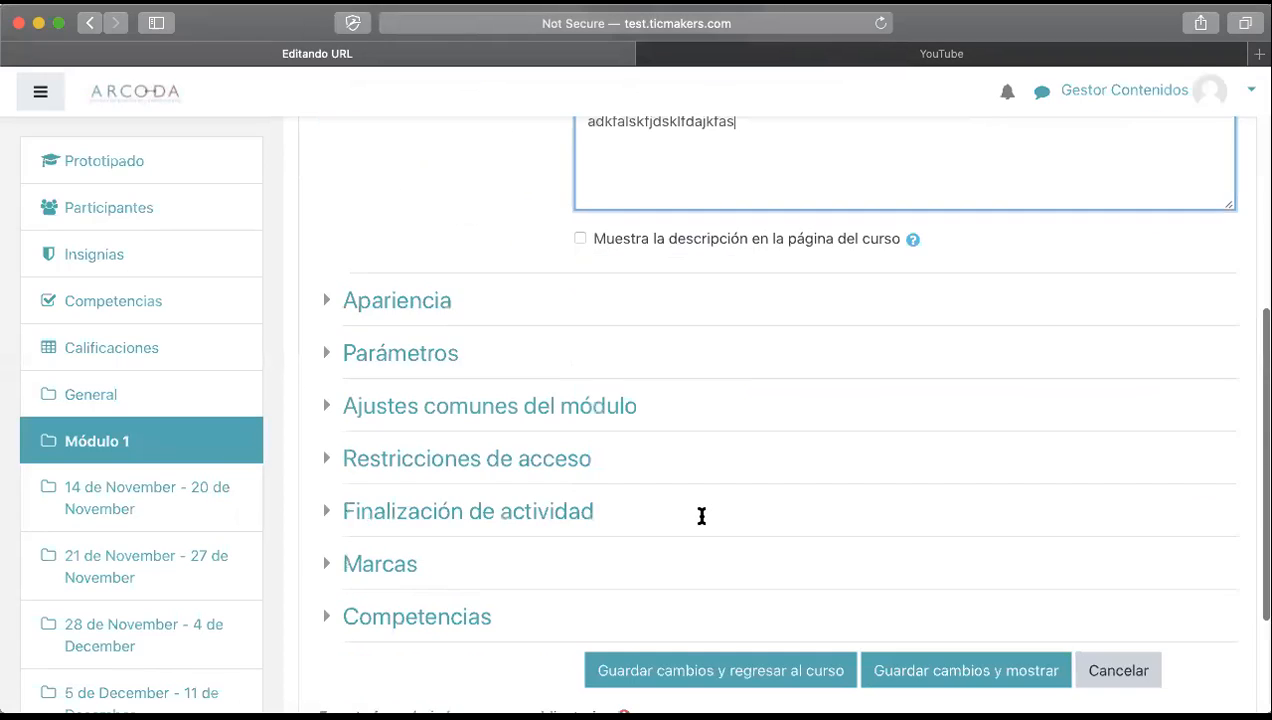
left_click(706, 517)
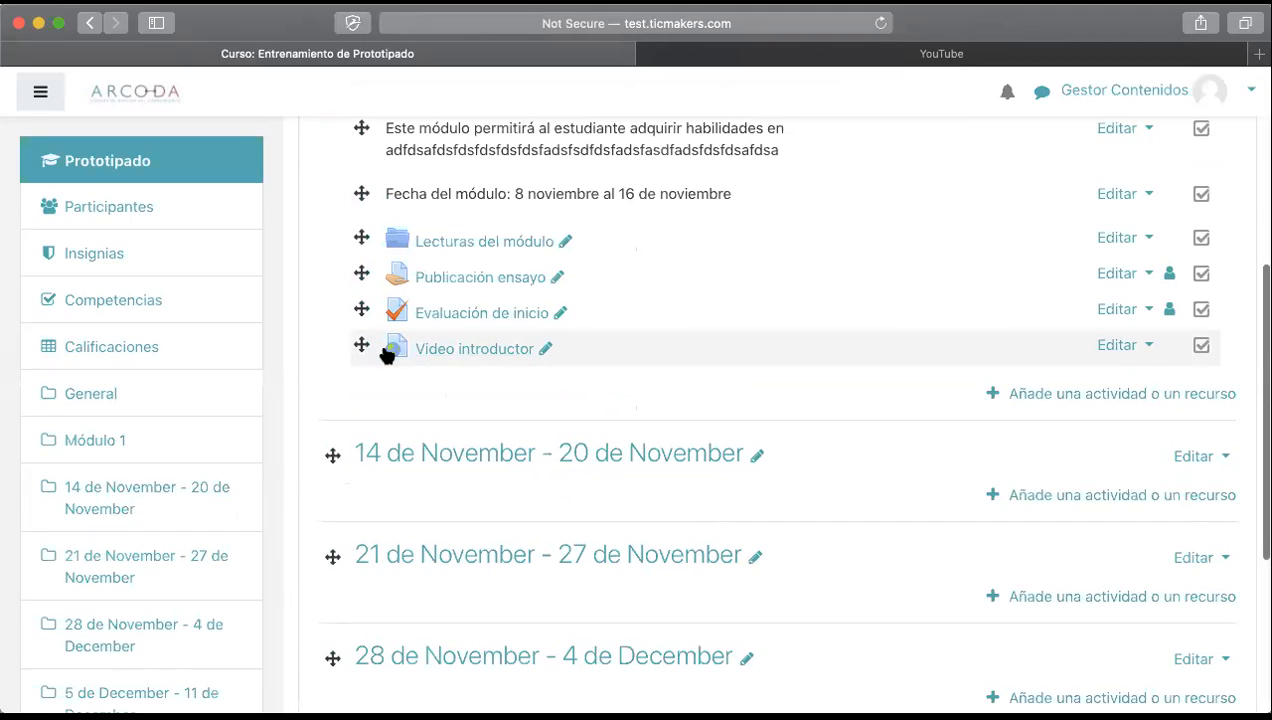
Open the Módulo 1 intro label's settings for editing.
scroll(600, 335, "up", 2)
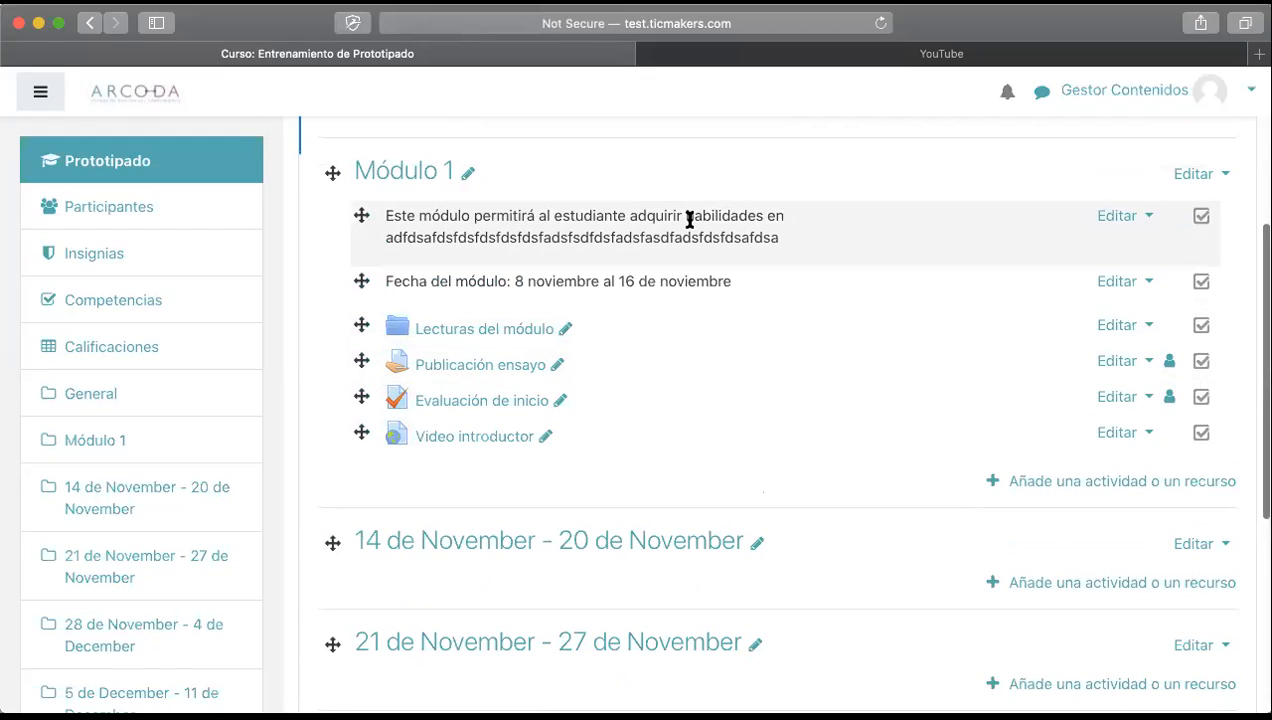
left_click(1116, 216)
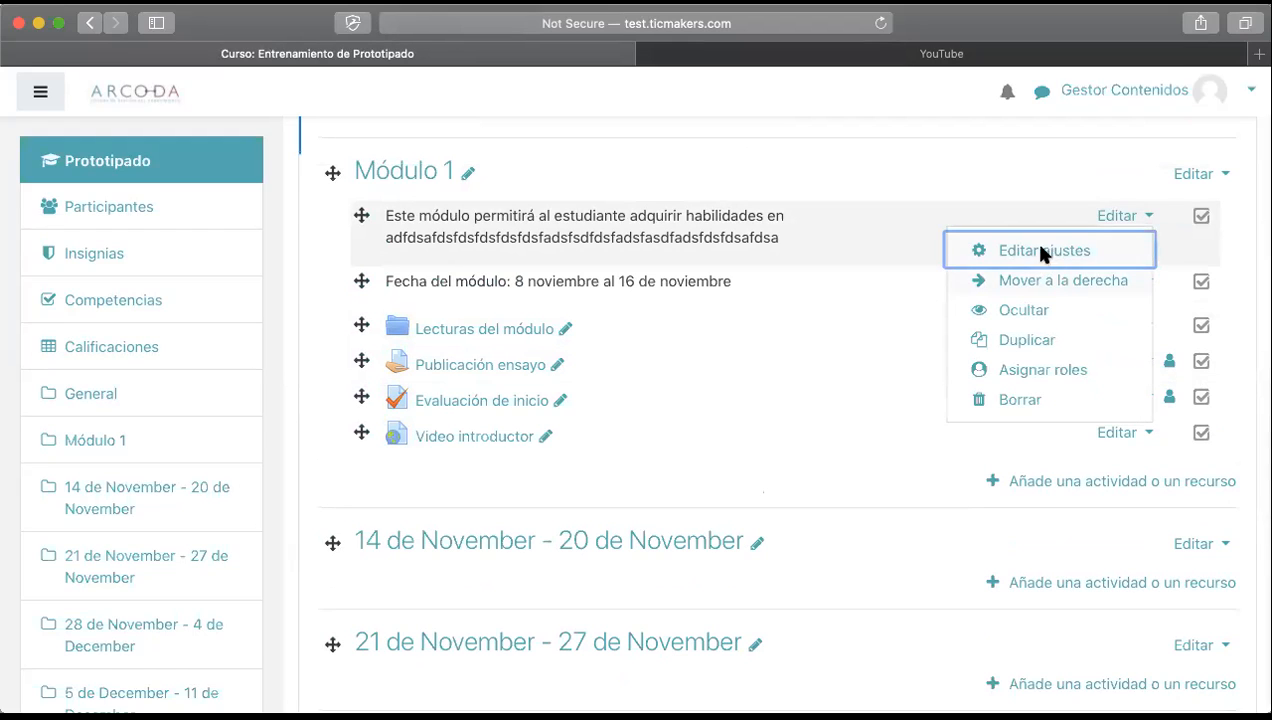
left_click(1040, 250)
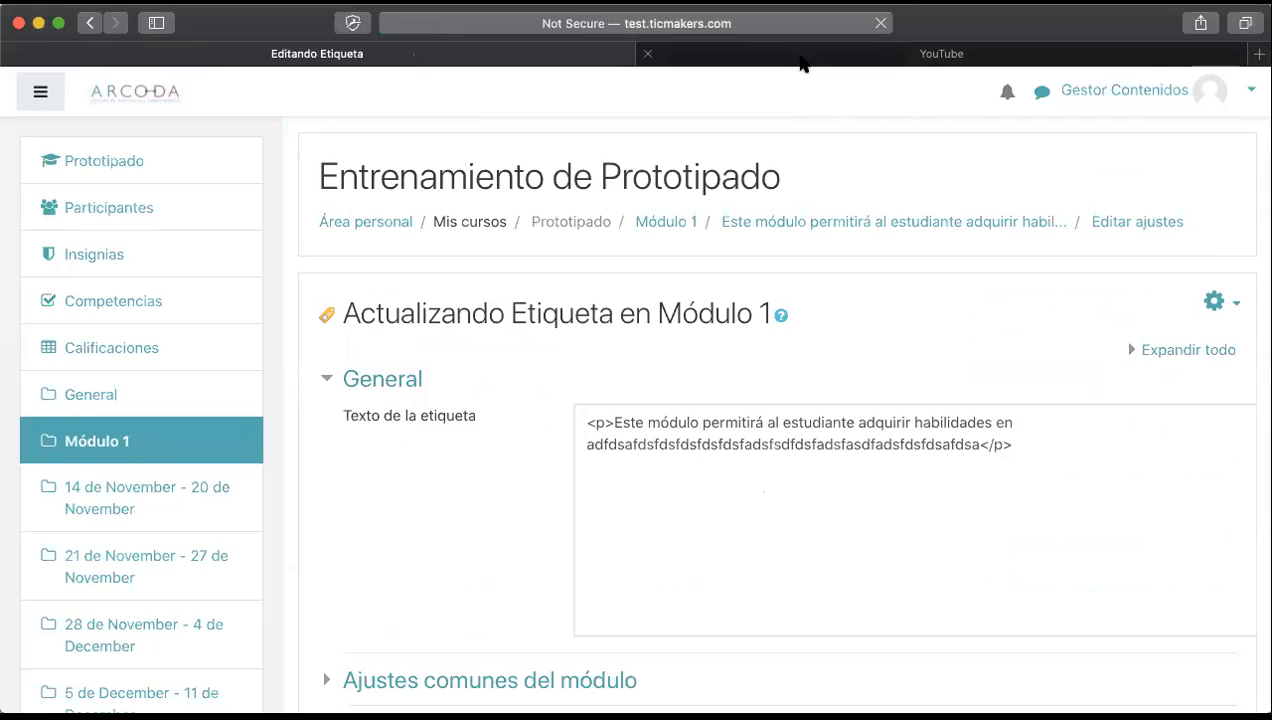
left_click(804, 57)
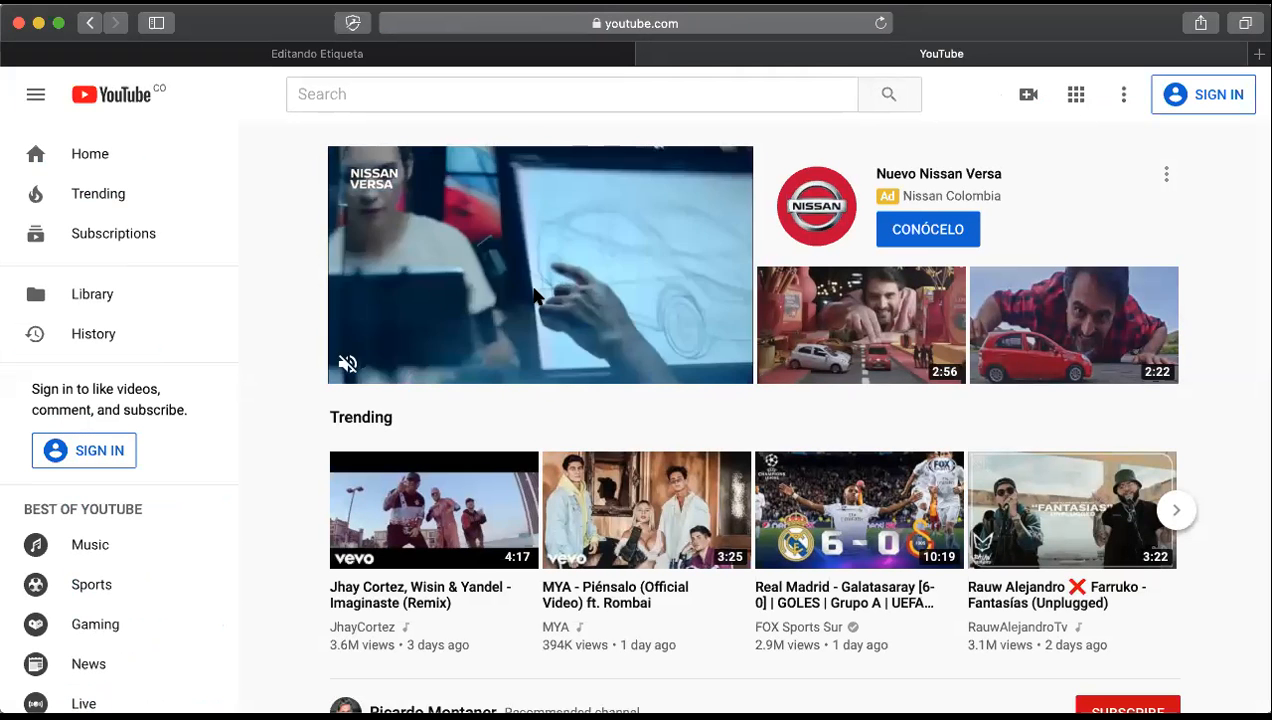
Open and pause the Nissan Versa video, dismissing the Terms of Service notice.
left_click(532, 296)
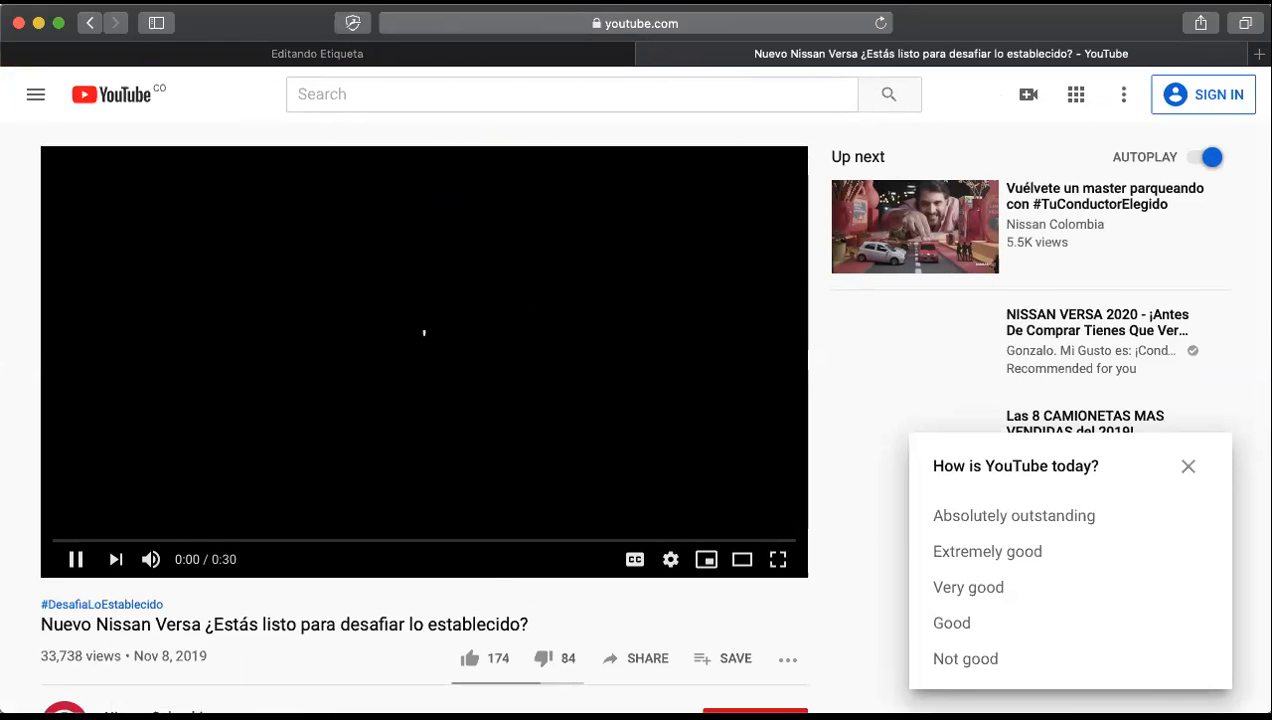
scroll(644, 446, "down", 2)
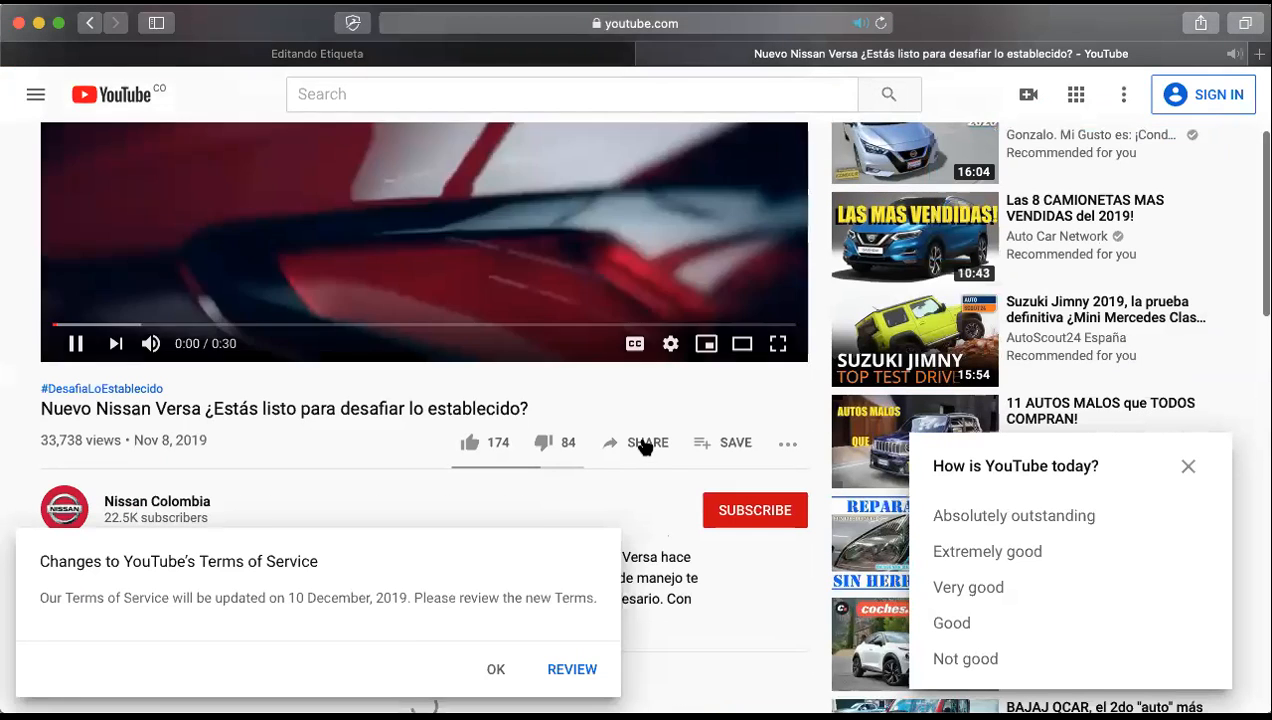
left_click(75, 343)
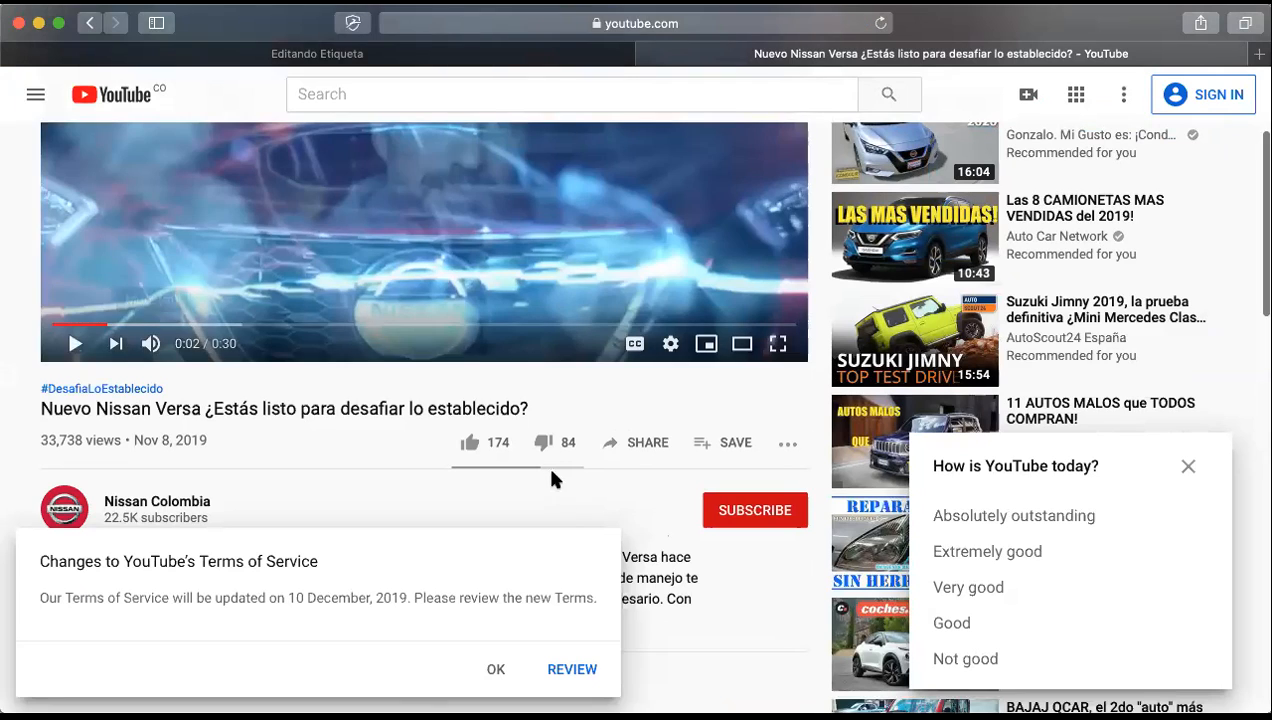
left_click(787, 443)
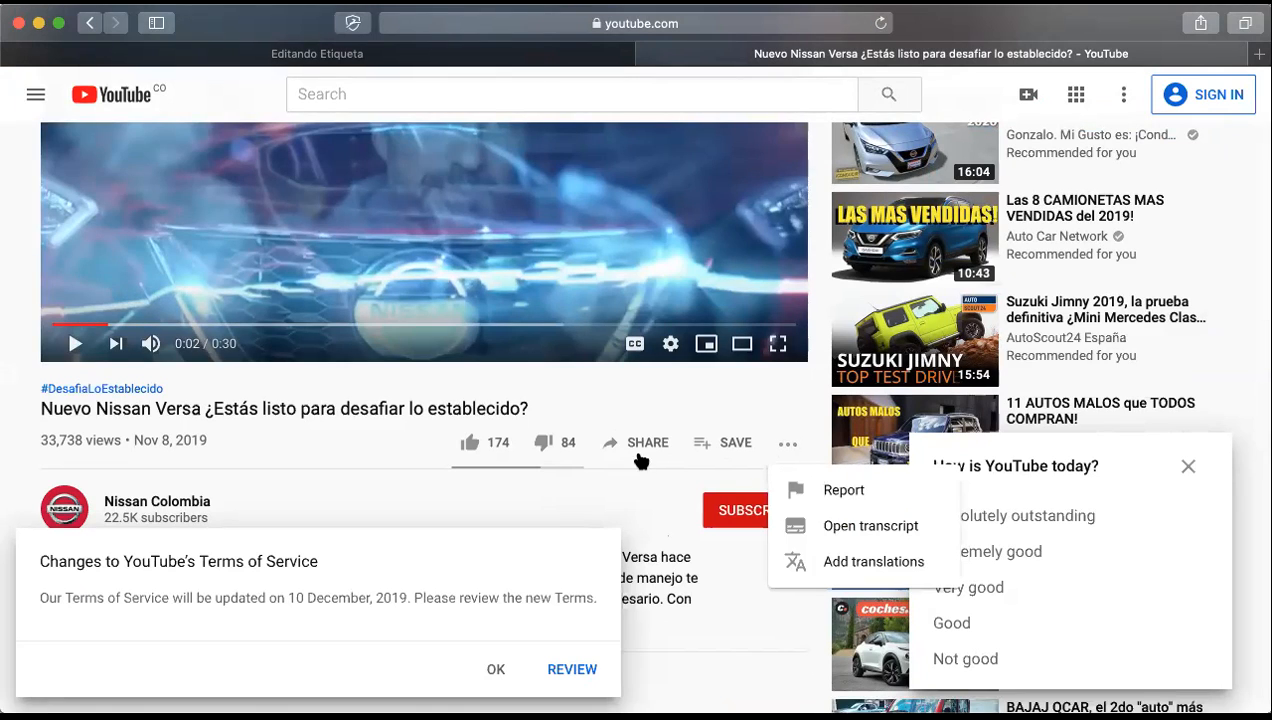
left_click(636, 537)
left_click(493, 663)
scroll(625, 540, "down", 1)
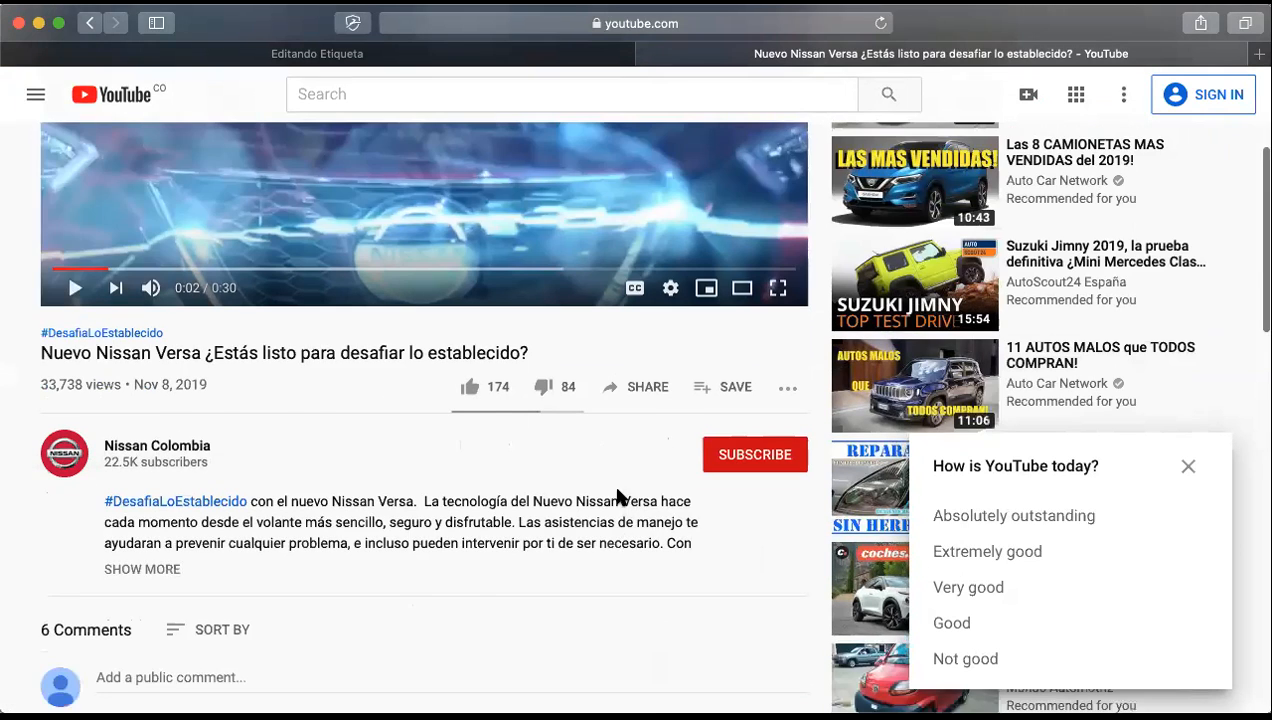
scroll(615, 495, "down", 2)
Select the video's iframe embed code from Share > Embed.
left_click(630, 260)
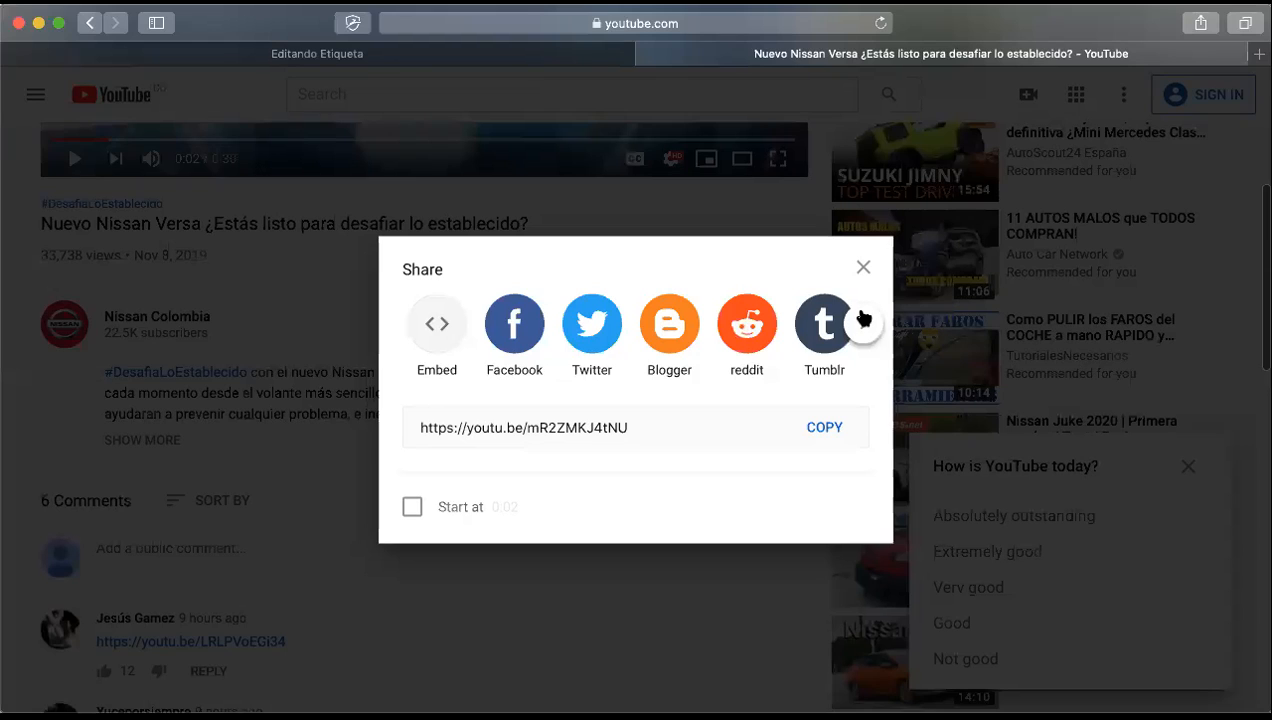
left_click(433, 336)
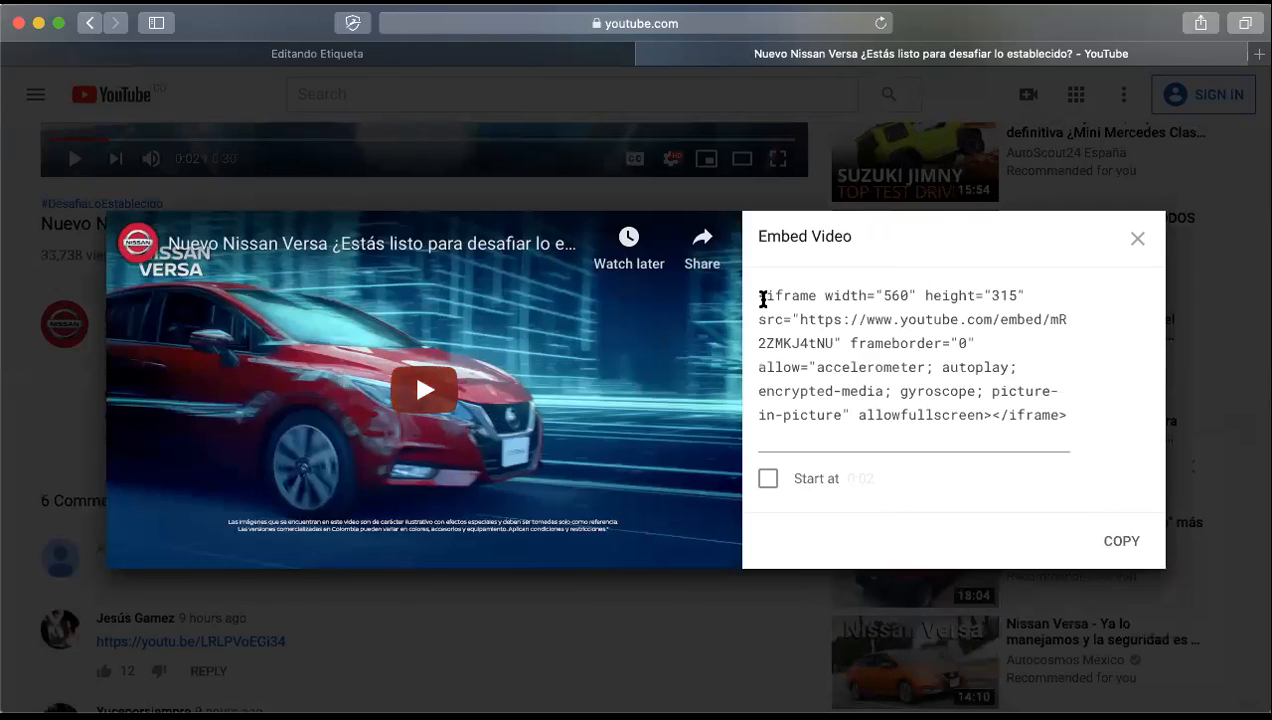
left_click_drag(759, 295, 1076, 432)
key("cmd+c")
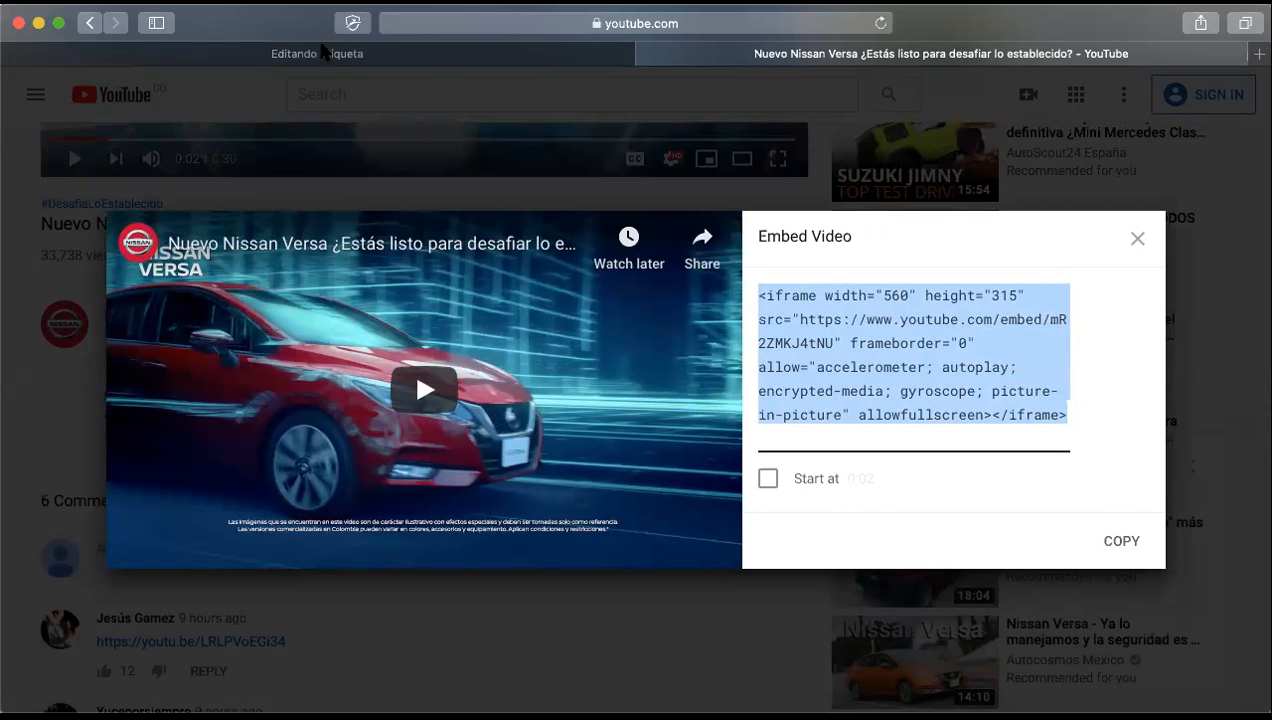
left_click(329, 57)
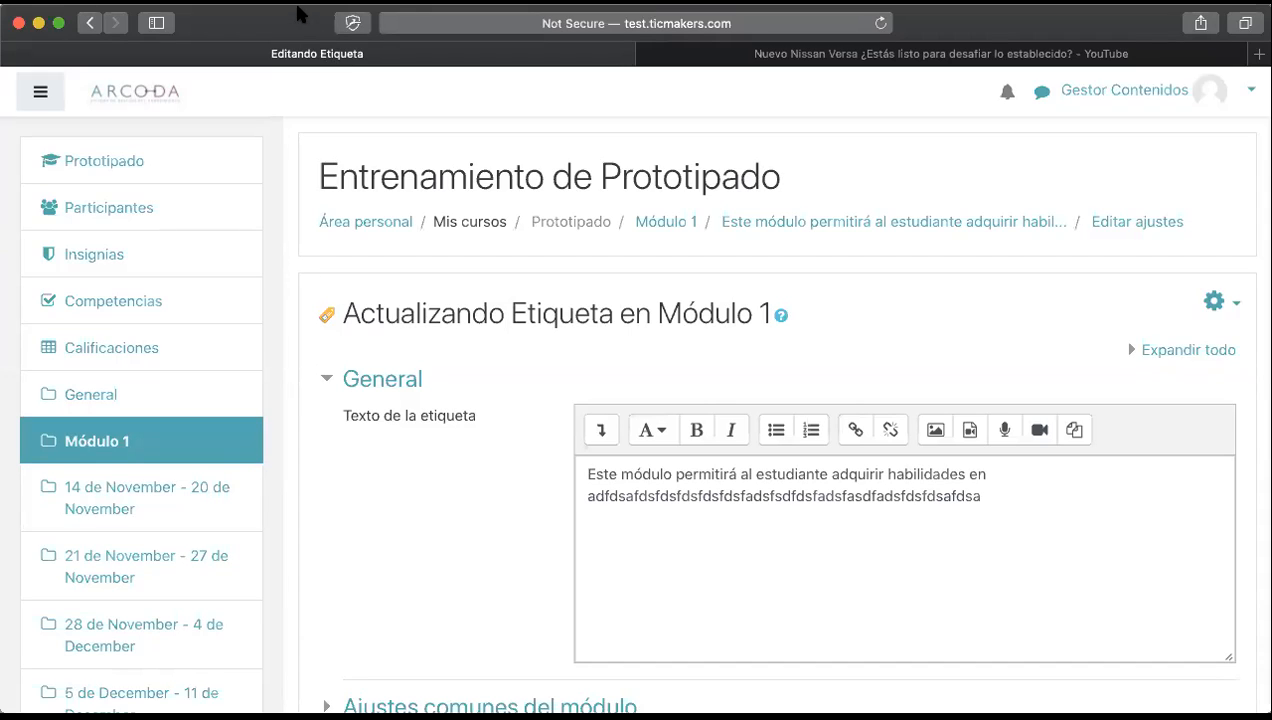
Paste the YouTube iframe code on a new line in the label's HTML source and save.
left_click(600, 431)
left_click(601, 514)
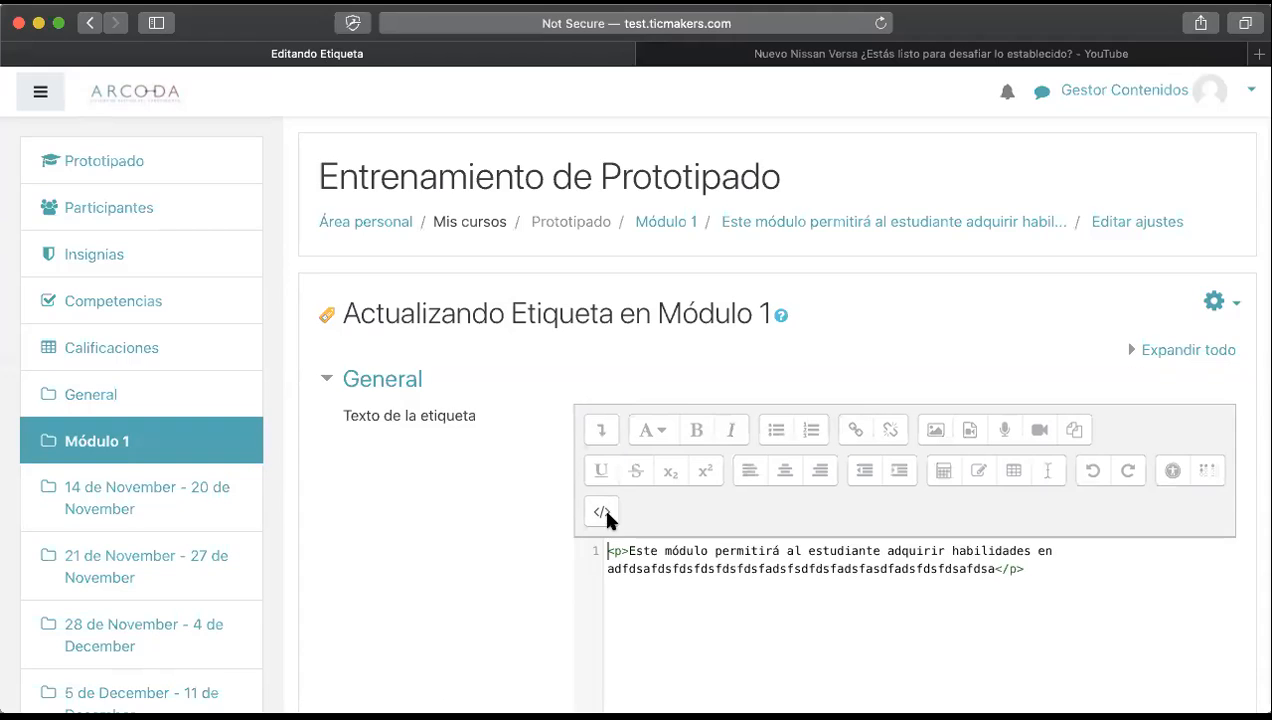
left_click(1035, 557)
key("Return")
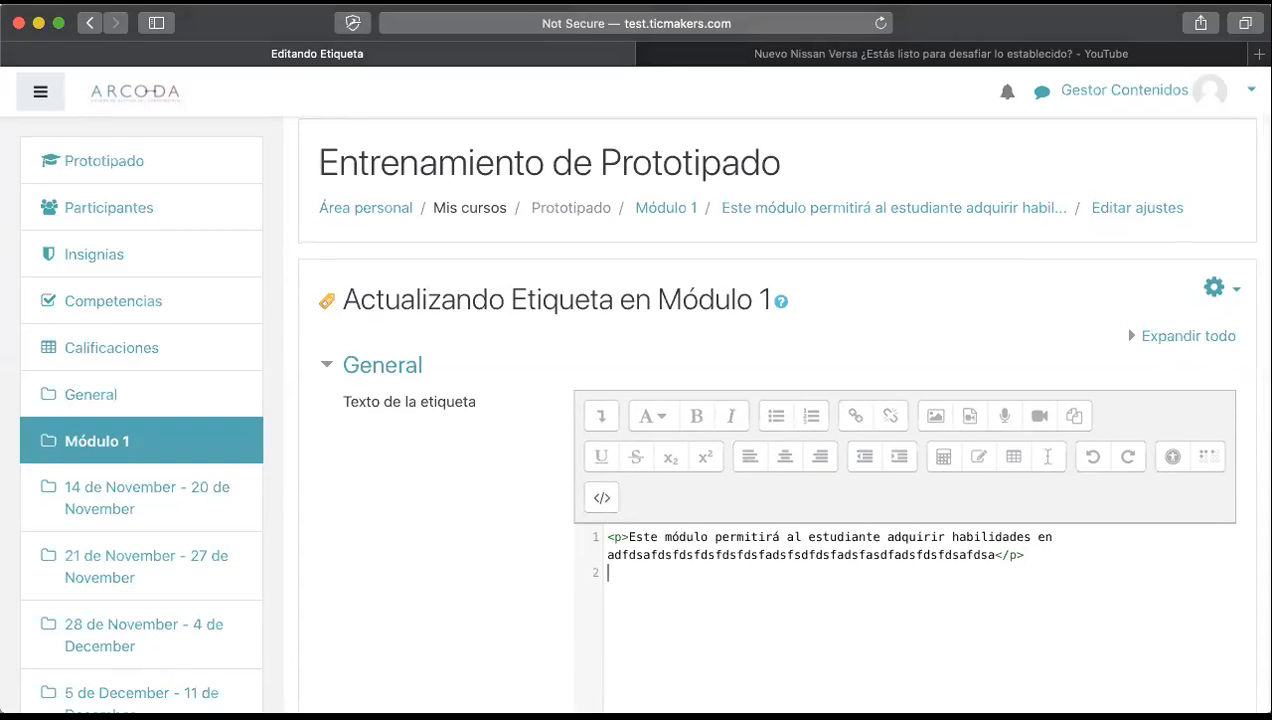
key("cmd+v")
scroll(908, 587, "down", 1)
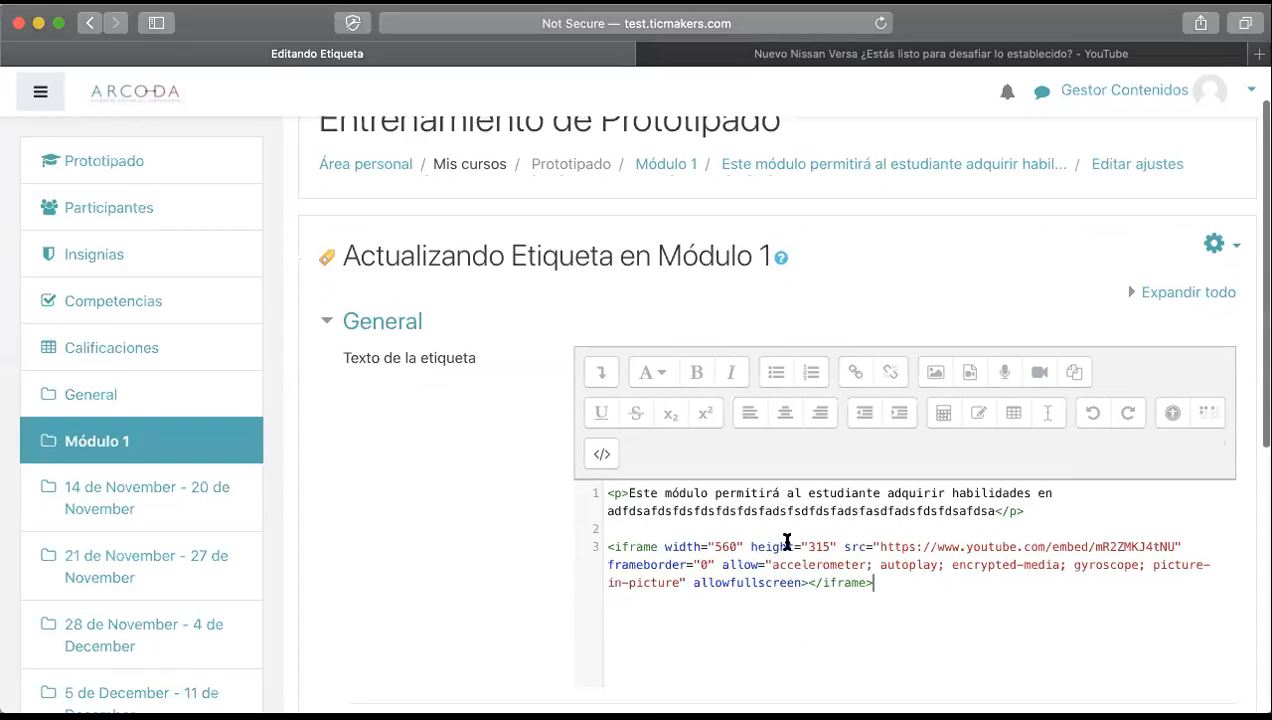
double_click(722, 546)
scroll(570, 530, "down", 5)
scroll(575, 540, "down", 6)
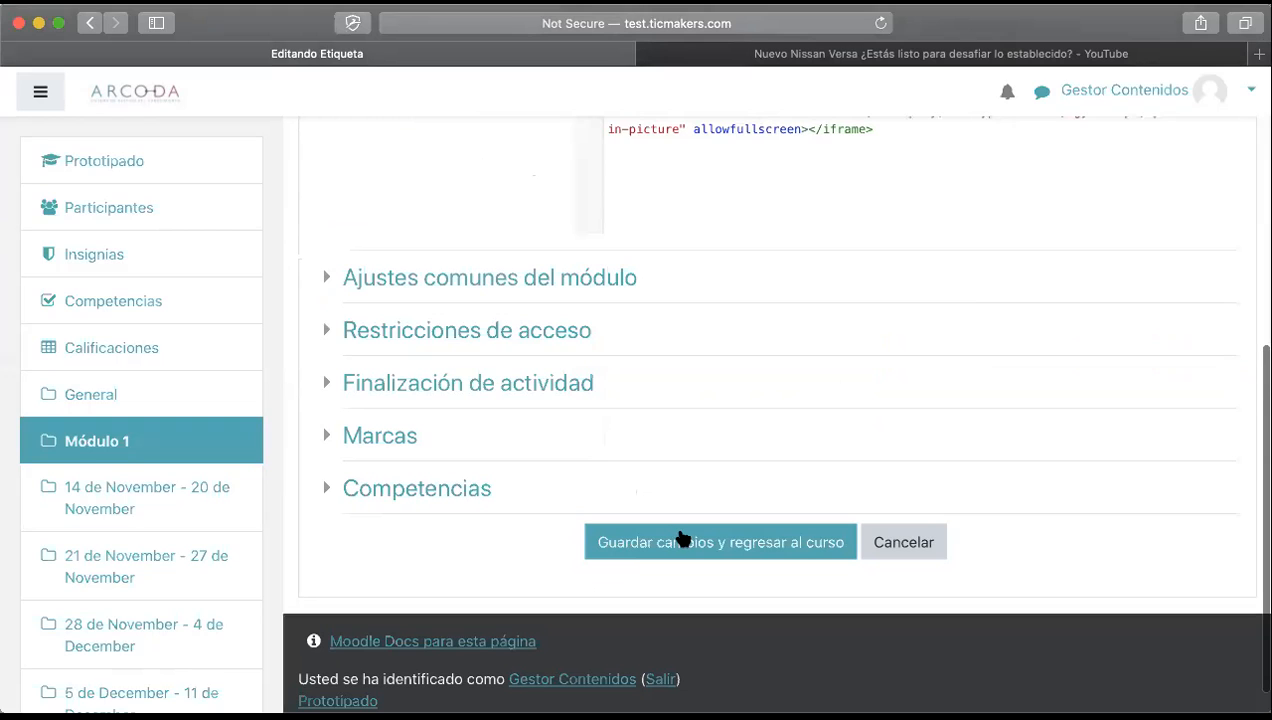
left_click(681, 542)
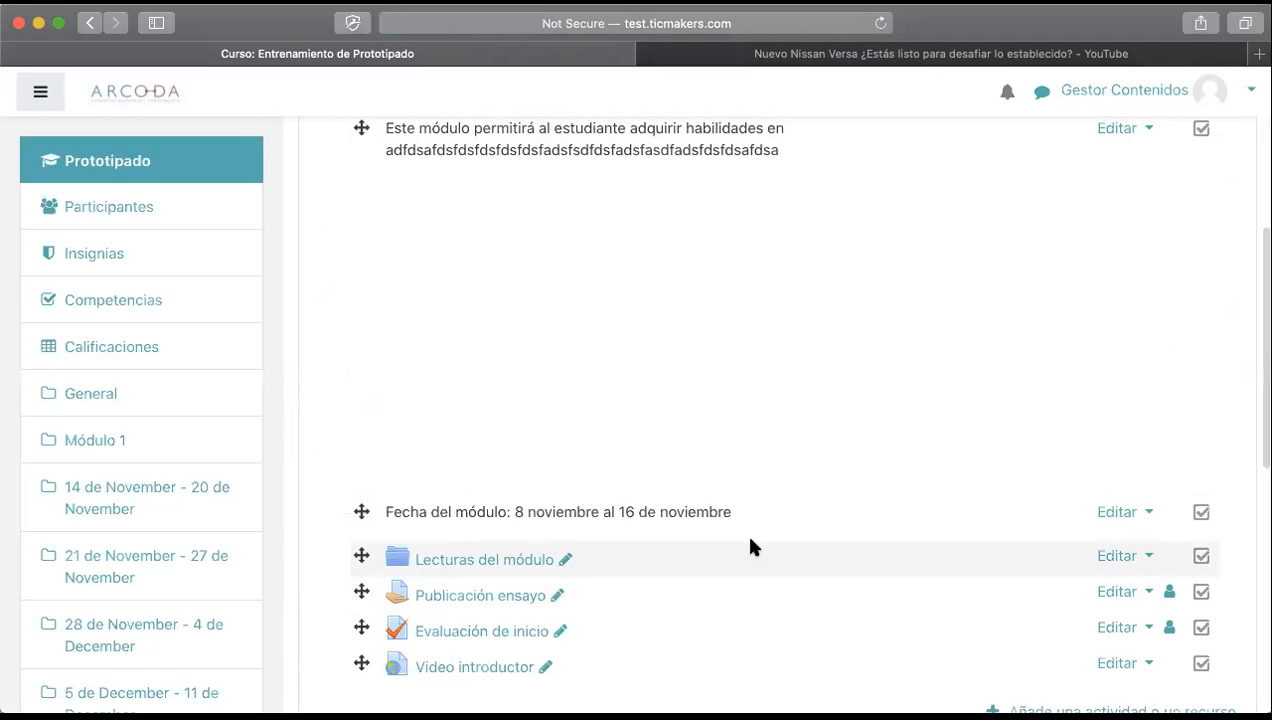
scroll(750, 543, "up", 3)
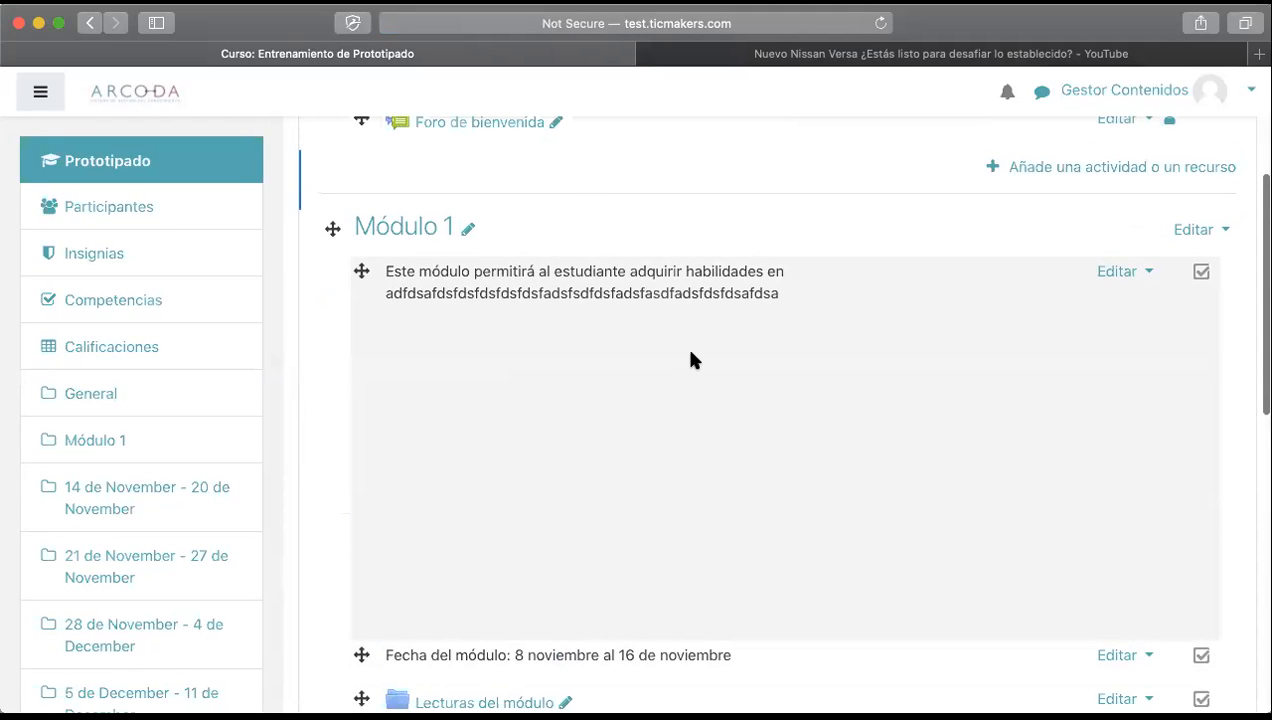
scroll(691, 356, "down", 2)
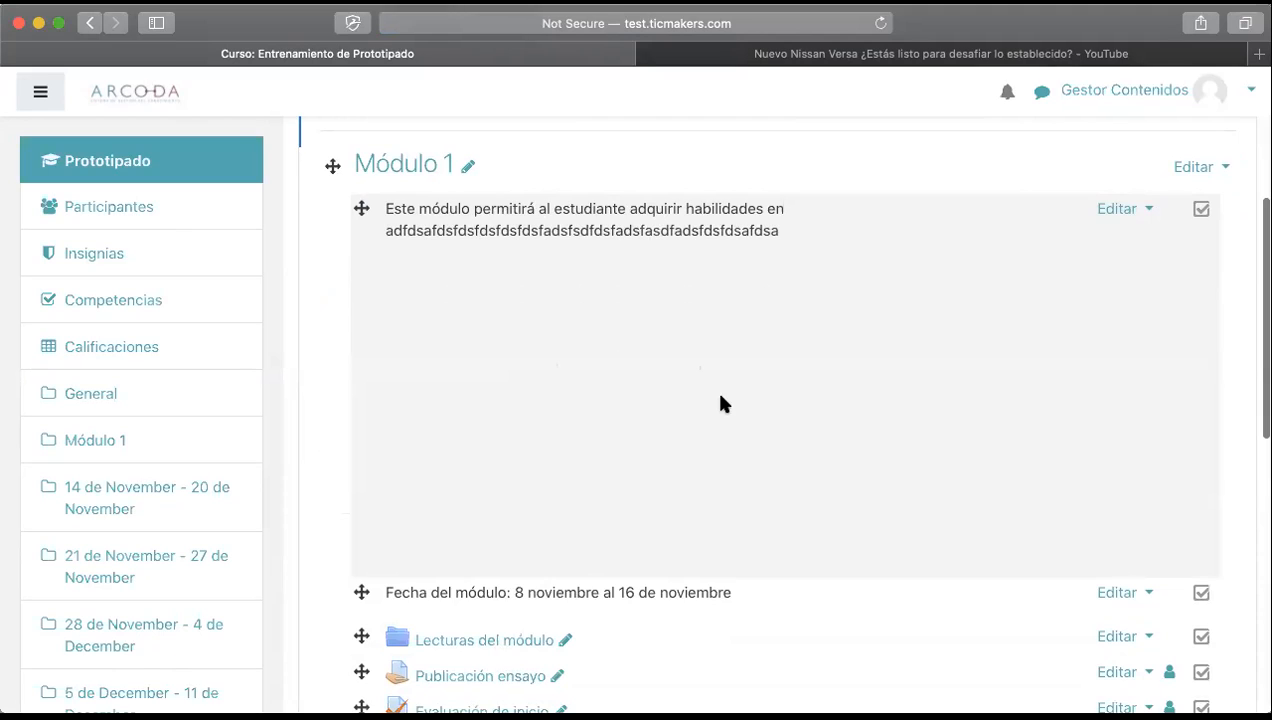
scroll(724, 403, "up", 4)
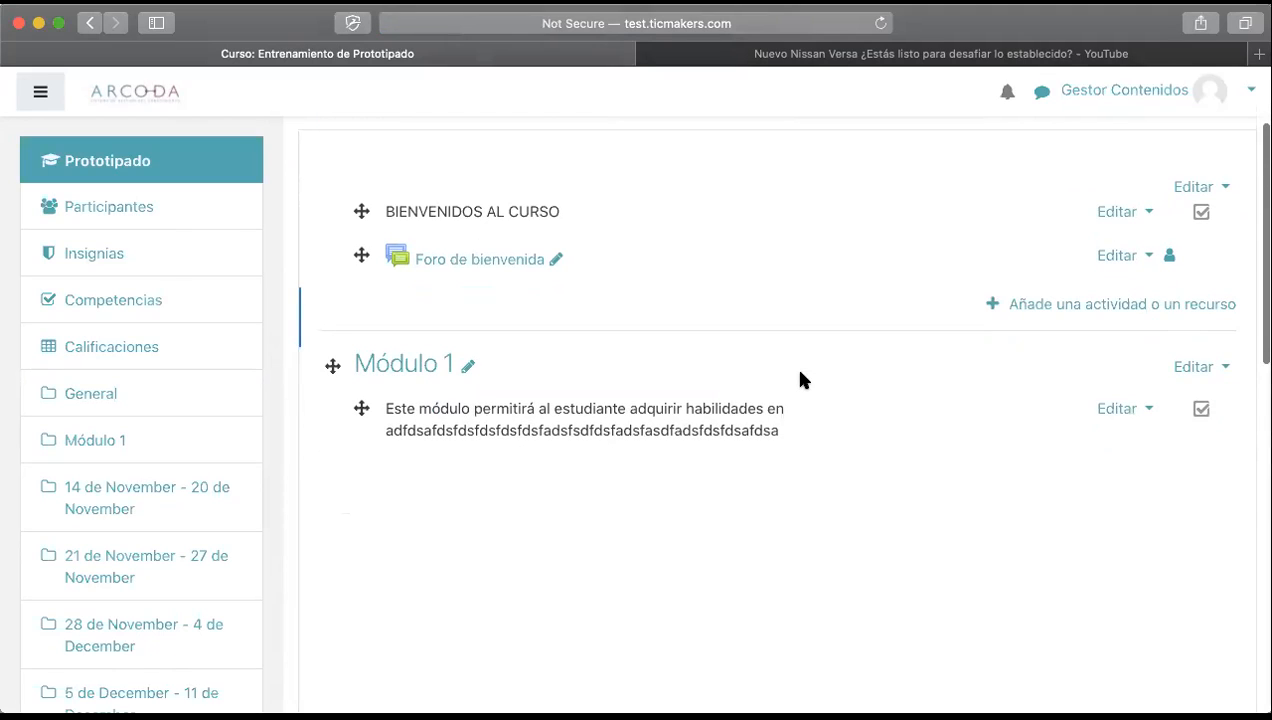
left_click(1250, 94)
left_click(912, 240)
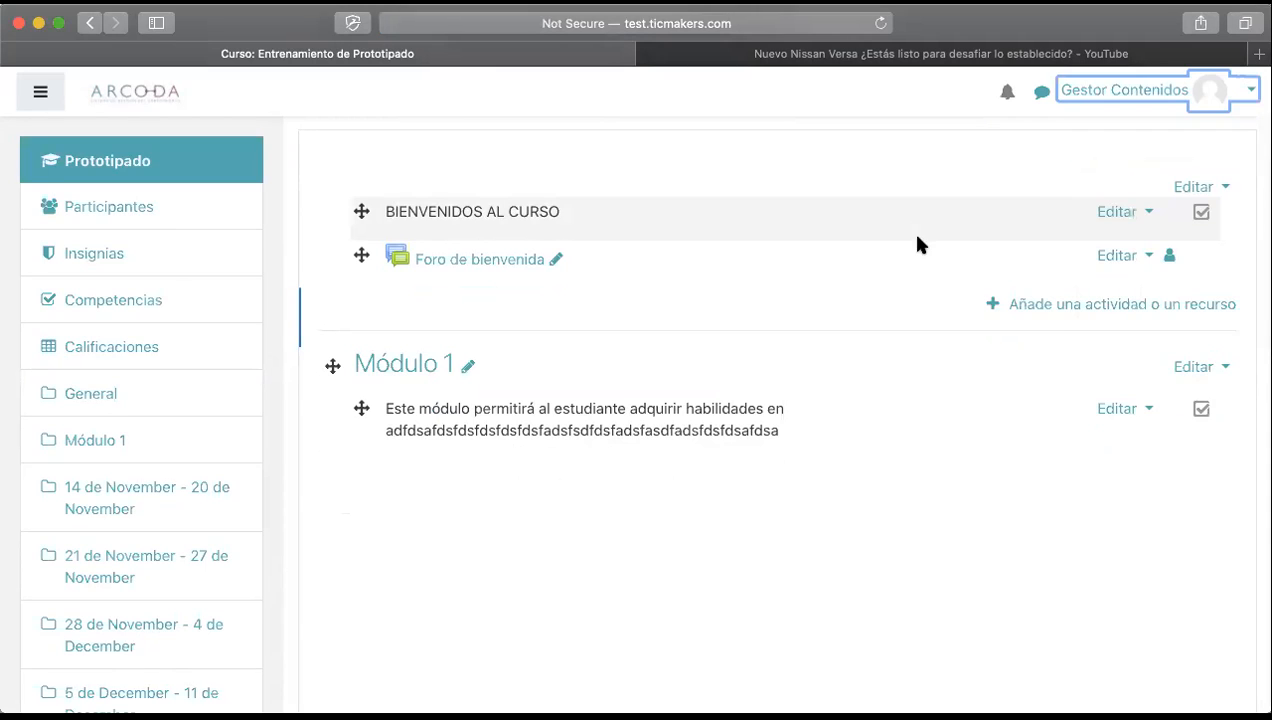
scroll(955, 240, "up", 3)
Turn off editing on the Prototipado course via the gear menu.
left_click(1222, 172)
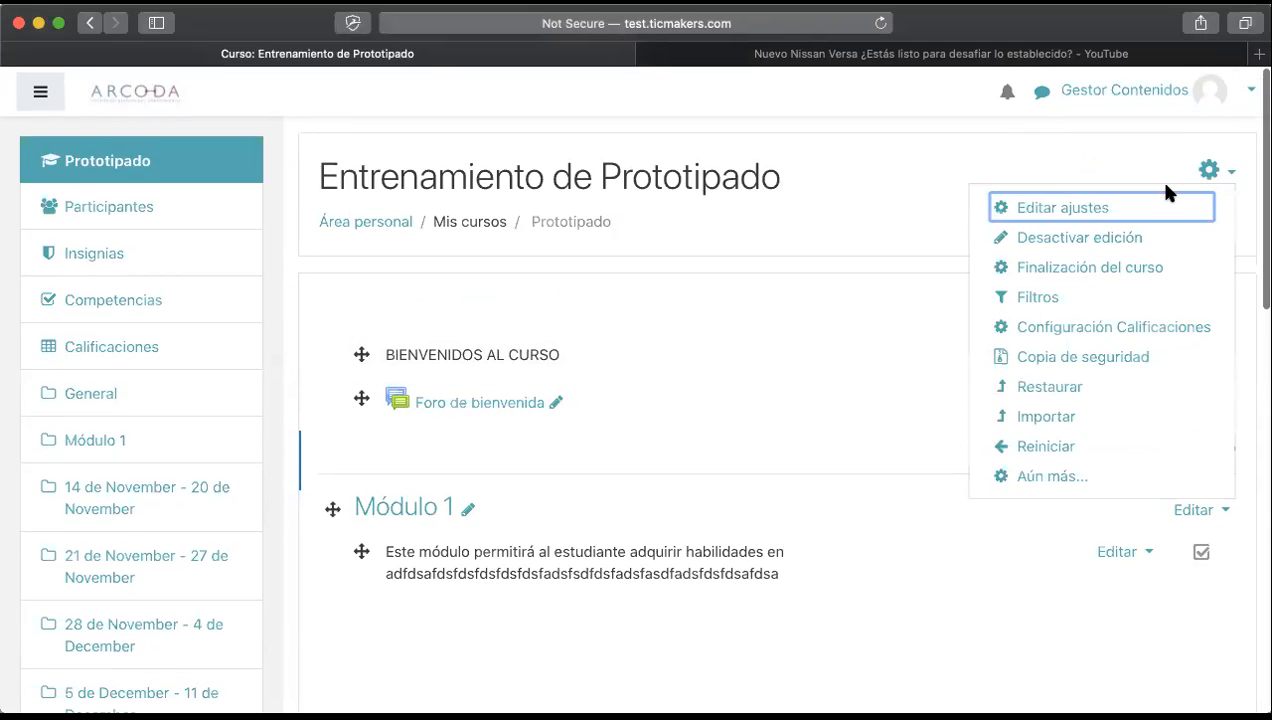
left_click(1057, 237)
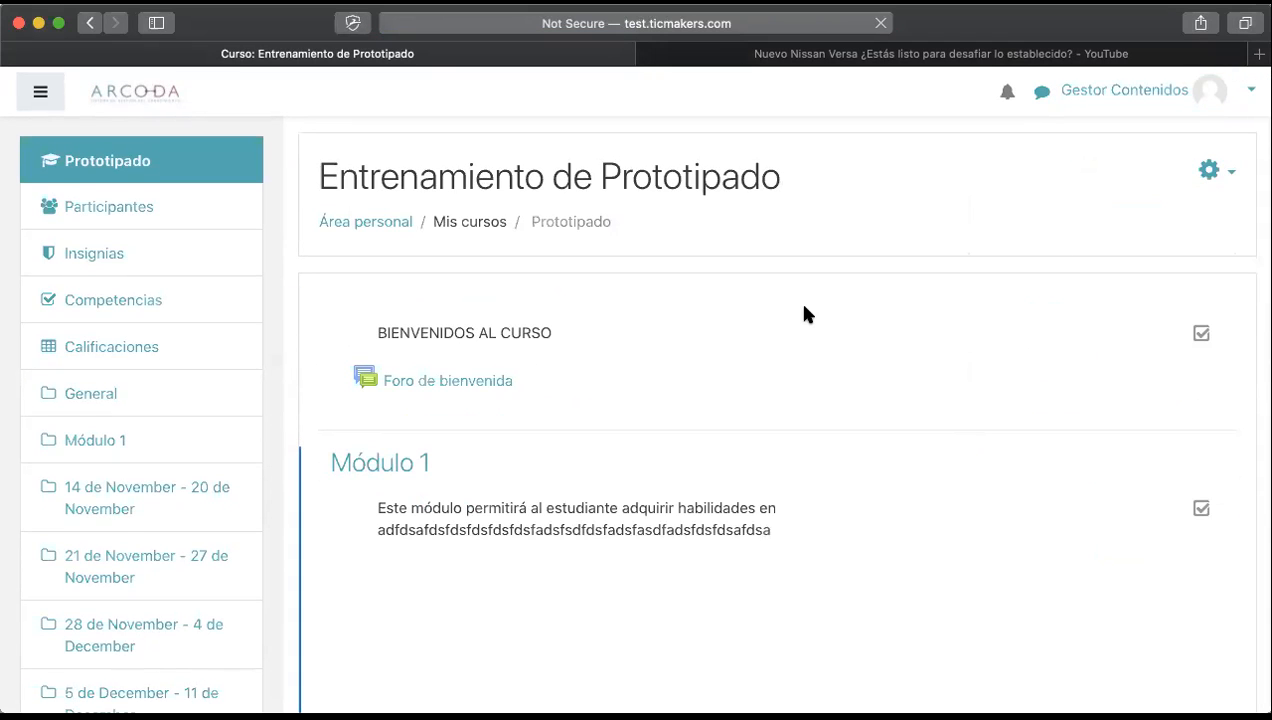
scroll(805, 313, "down", 7)
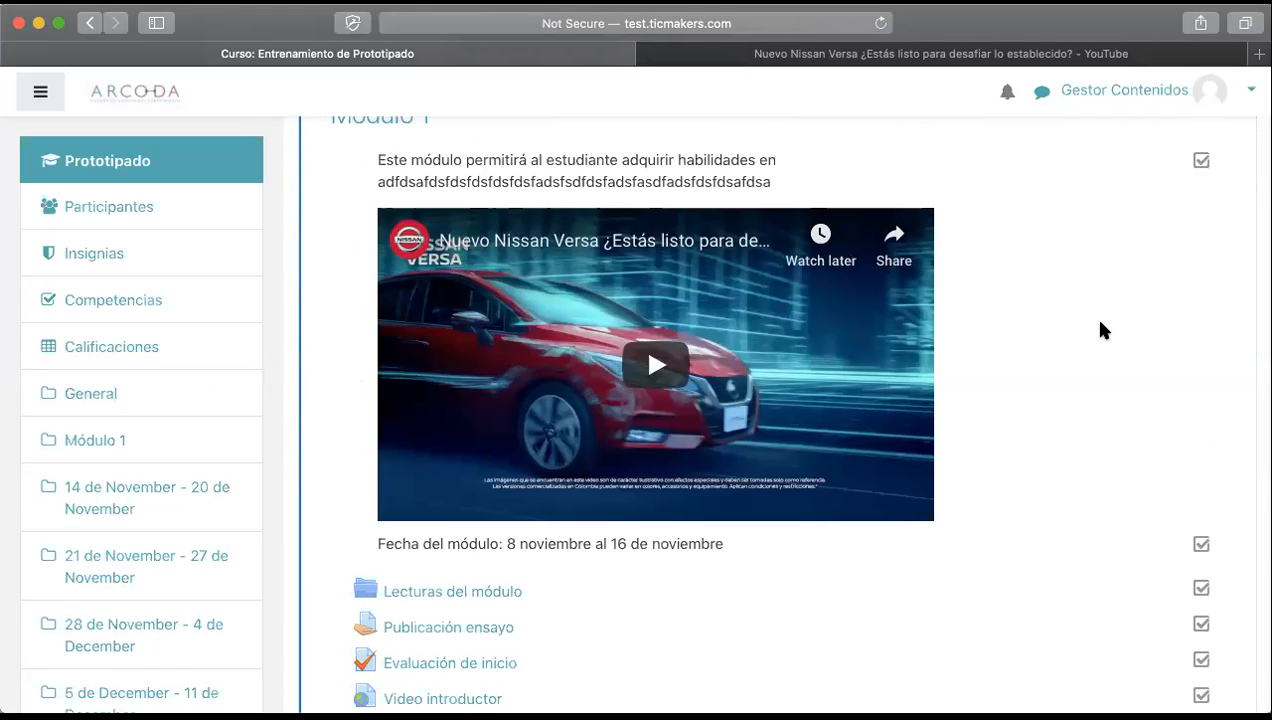
scroll(1104, 330, "up", 1)
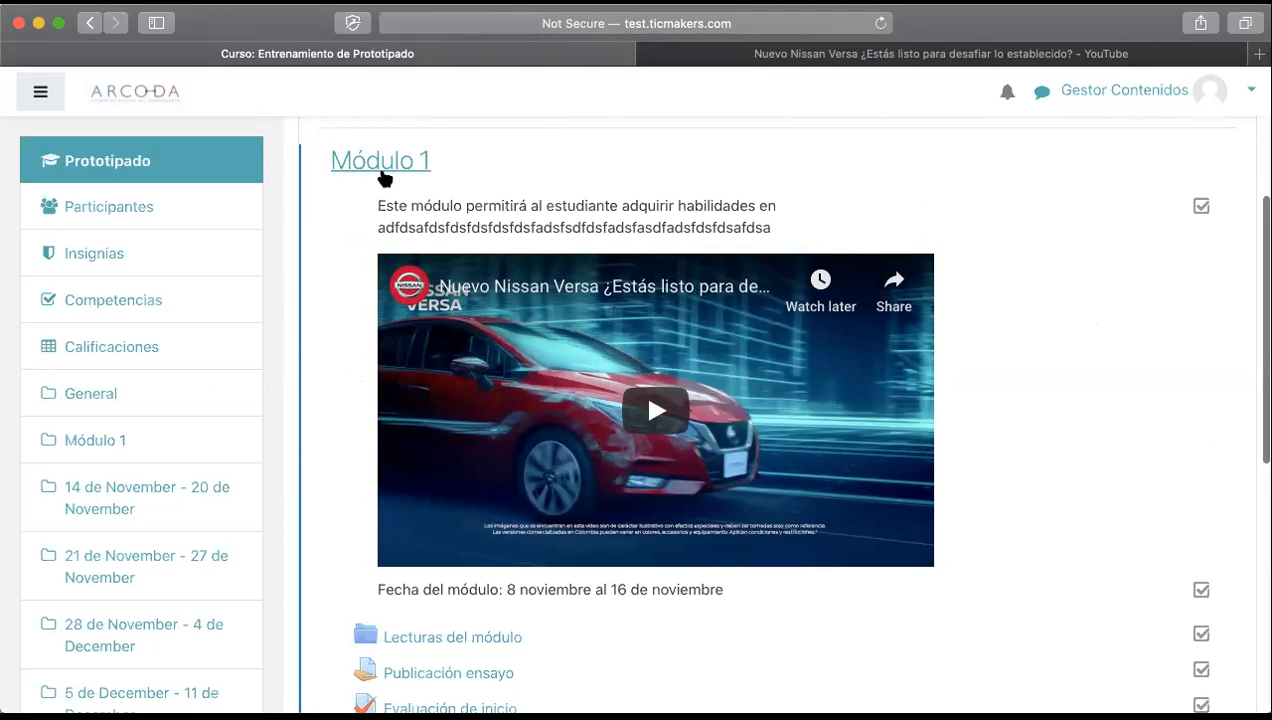
scroll(400, 185, "down", 1)
Check that the Nissan Versa video appears embedded in the Módulo 1 label.
left_click_drag(381, 176, 727, 196)
scroll(695, 271, "down", 1)
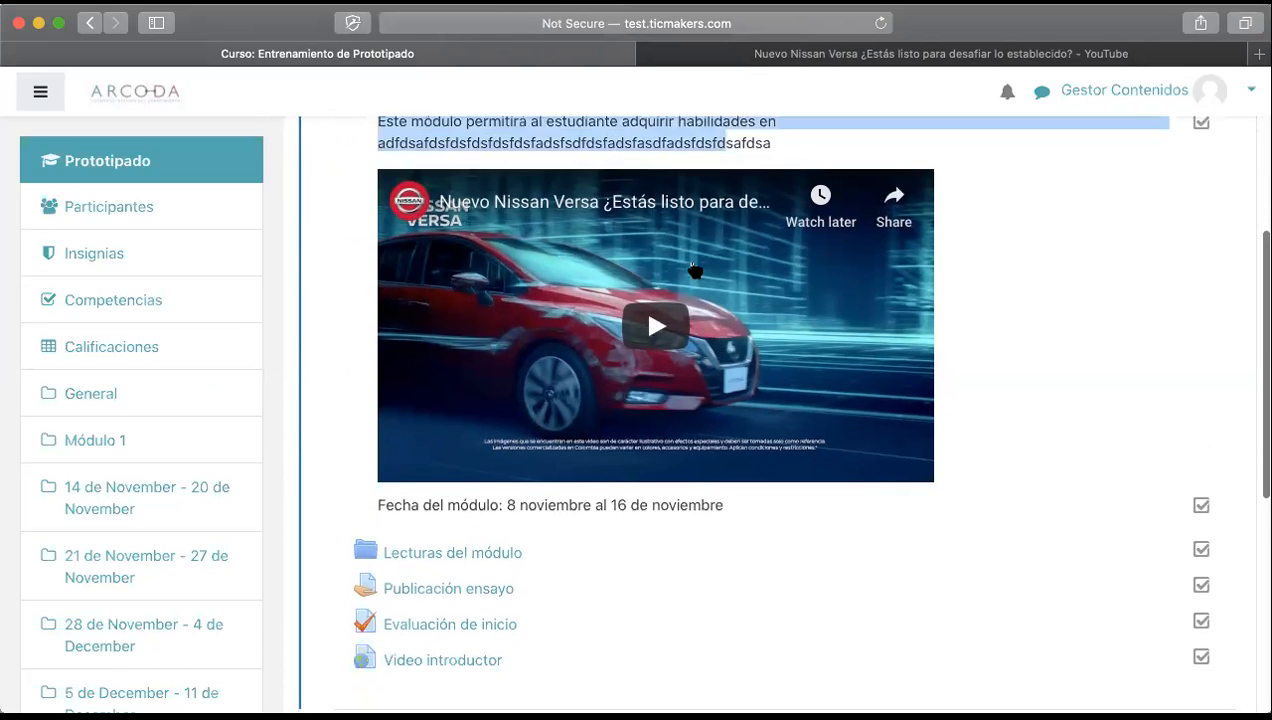
scroll(695, 271, "down", 3)
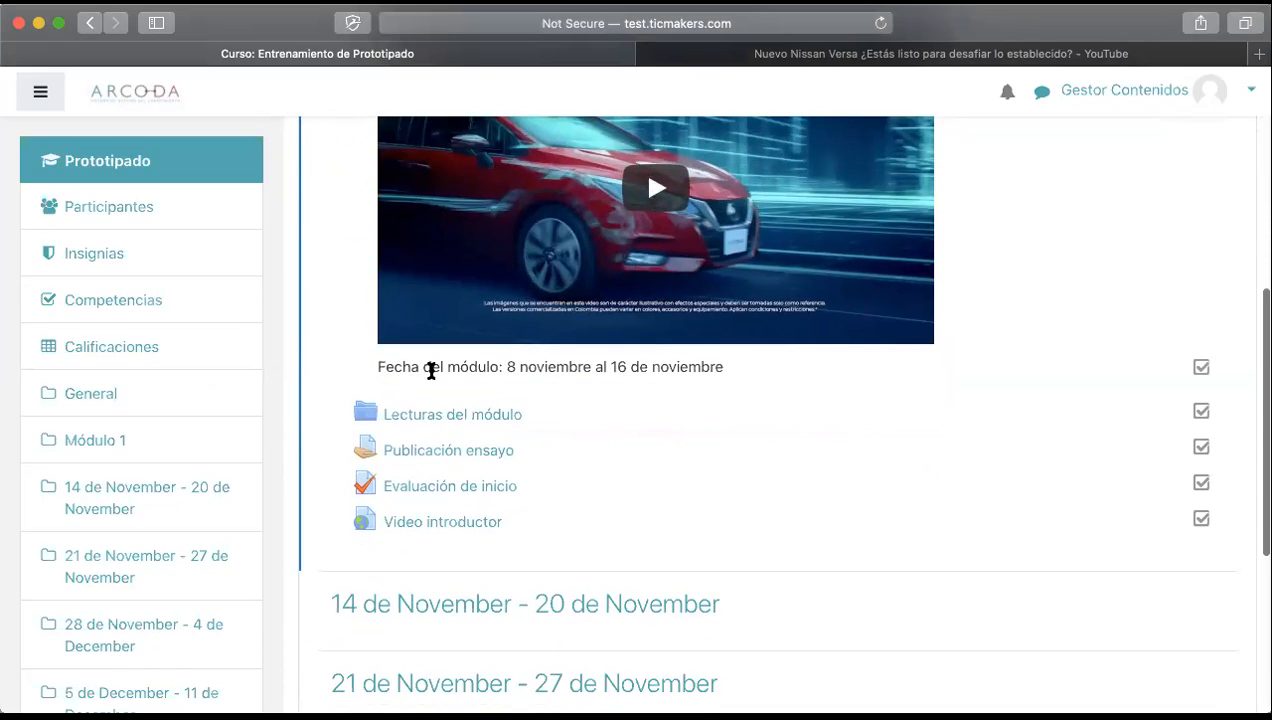
scroll(684, 443, "down", 1)
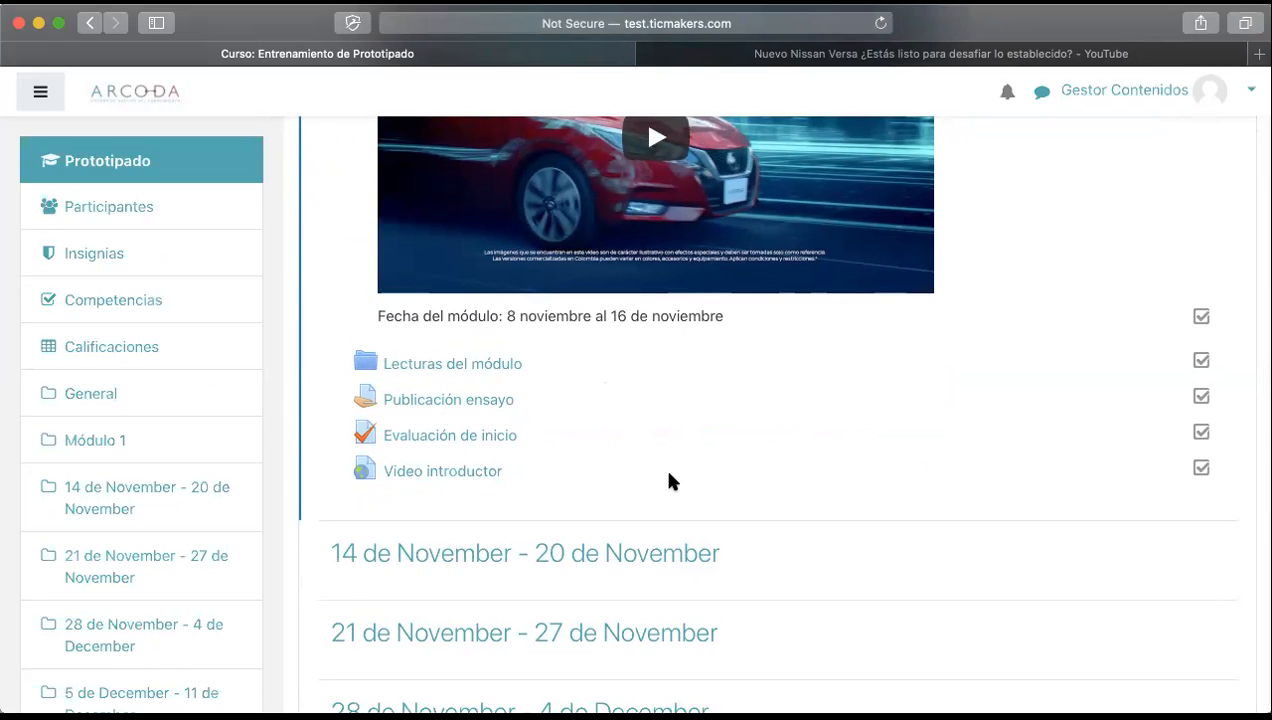
scroll(668, 482, "up", 5)
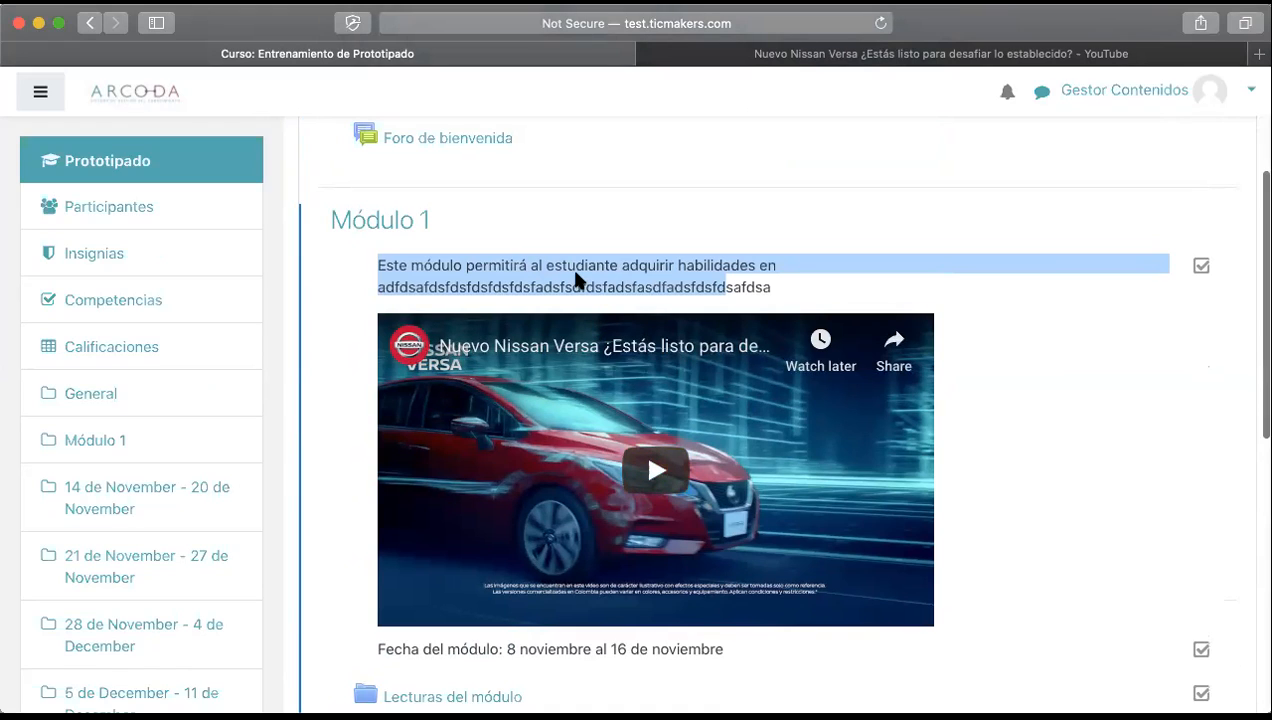
scroll(576, 273, "down", 5)
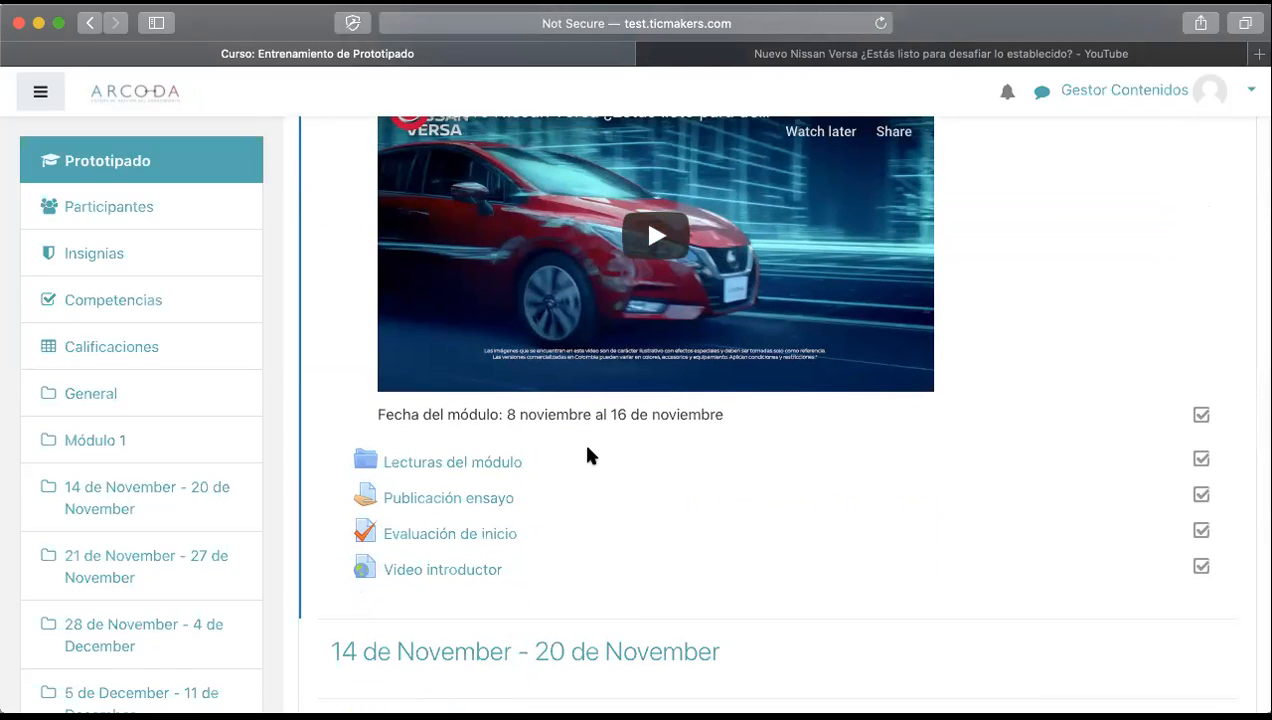
scroll(587, 455, "up", 5)
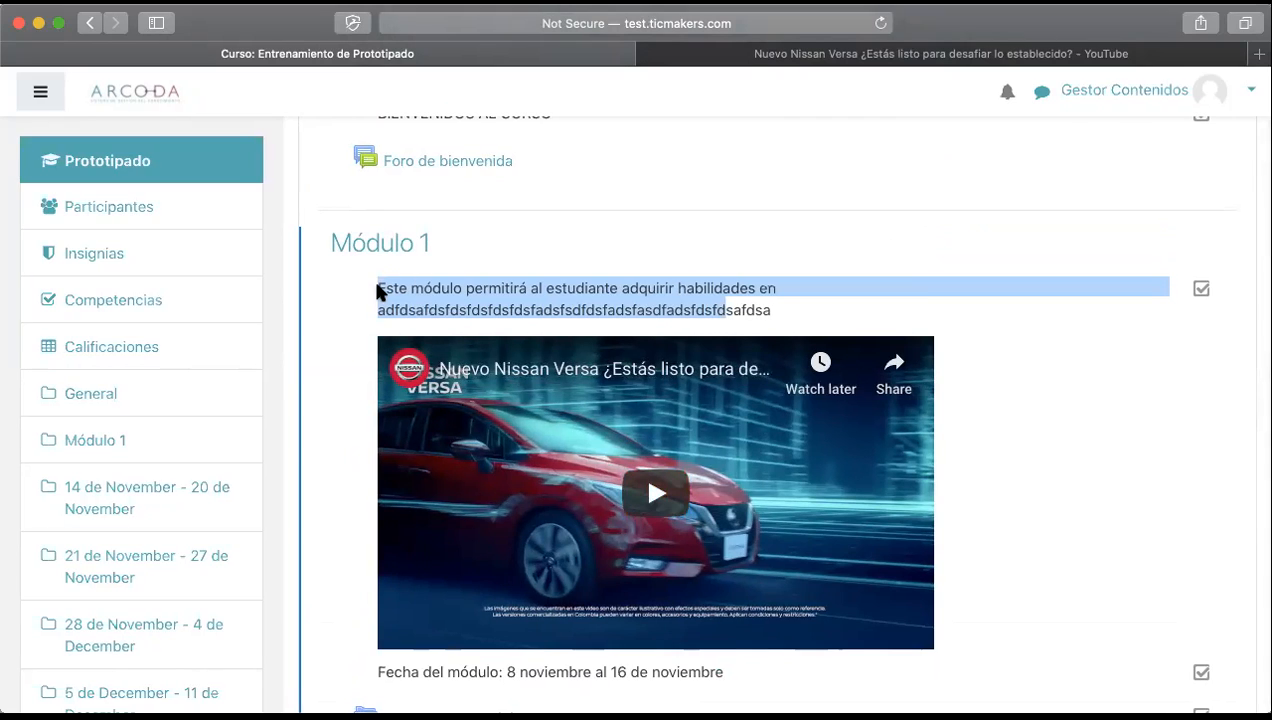
scroll(568, 292, "up", 1)
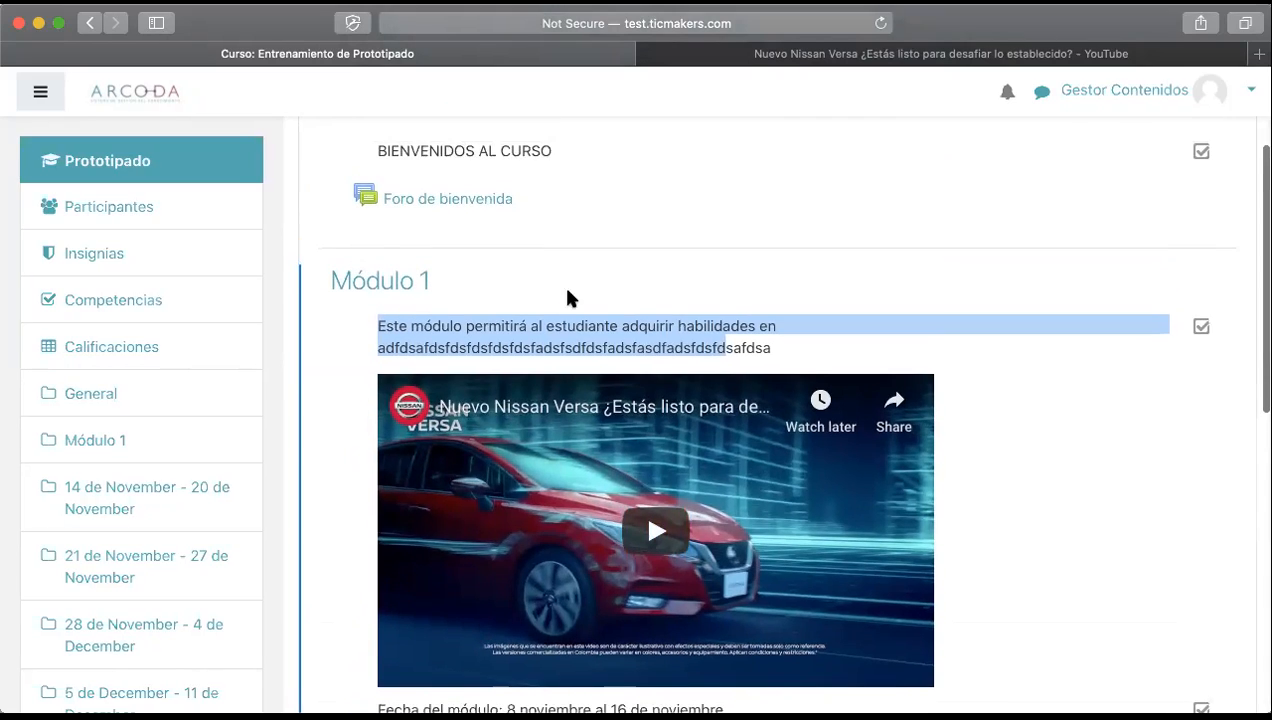
scroll(1110, 440, "down", 5)
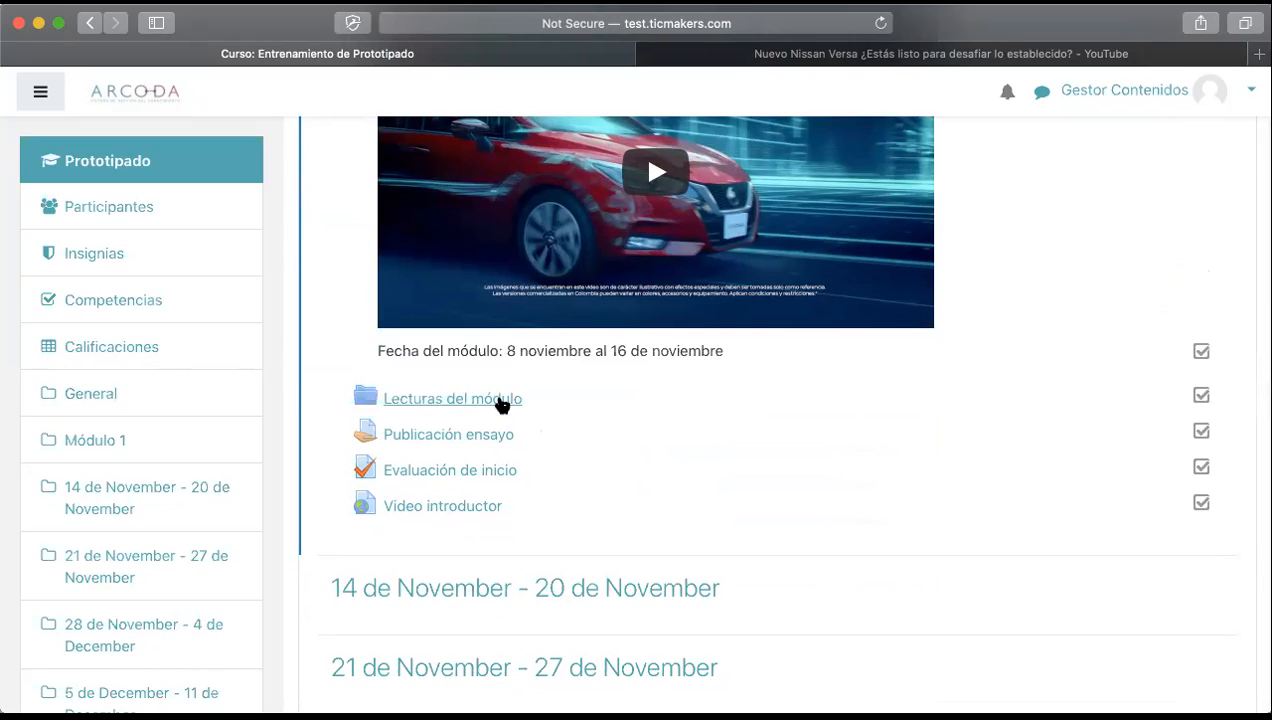
scroll(527, 470, "up", 5)
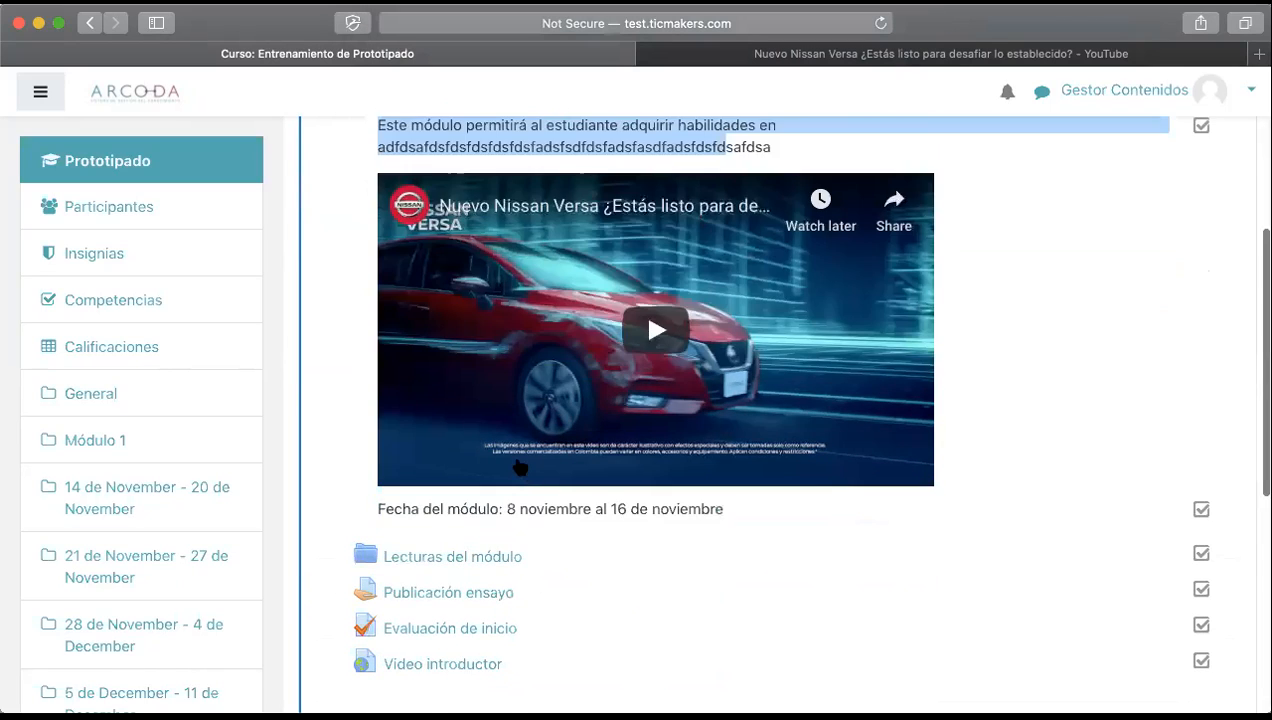
left_click(379, 240)
left_click_drag(379, 240, 769, 267)
scroll(769, 267, "down", 3)
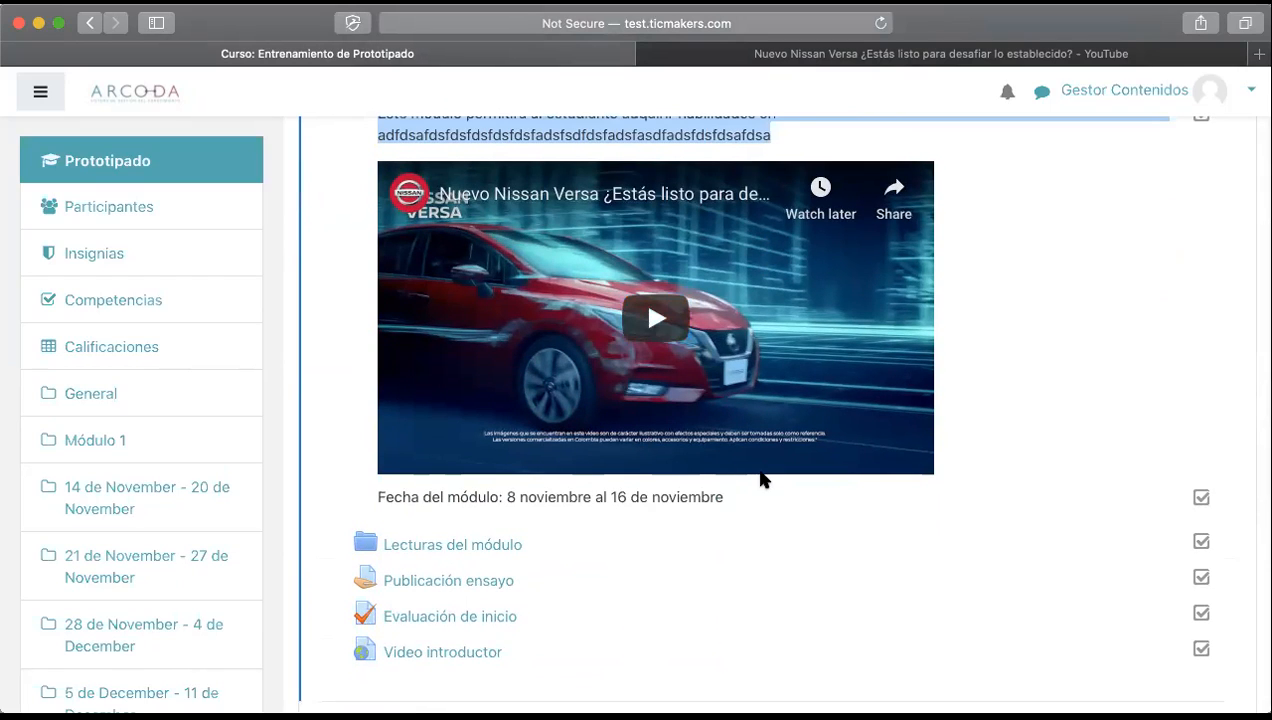
scroll(761, 477, "down", 1)
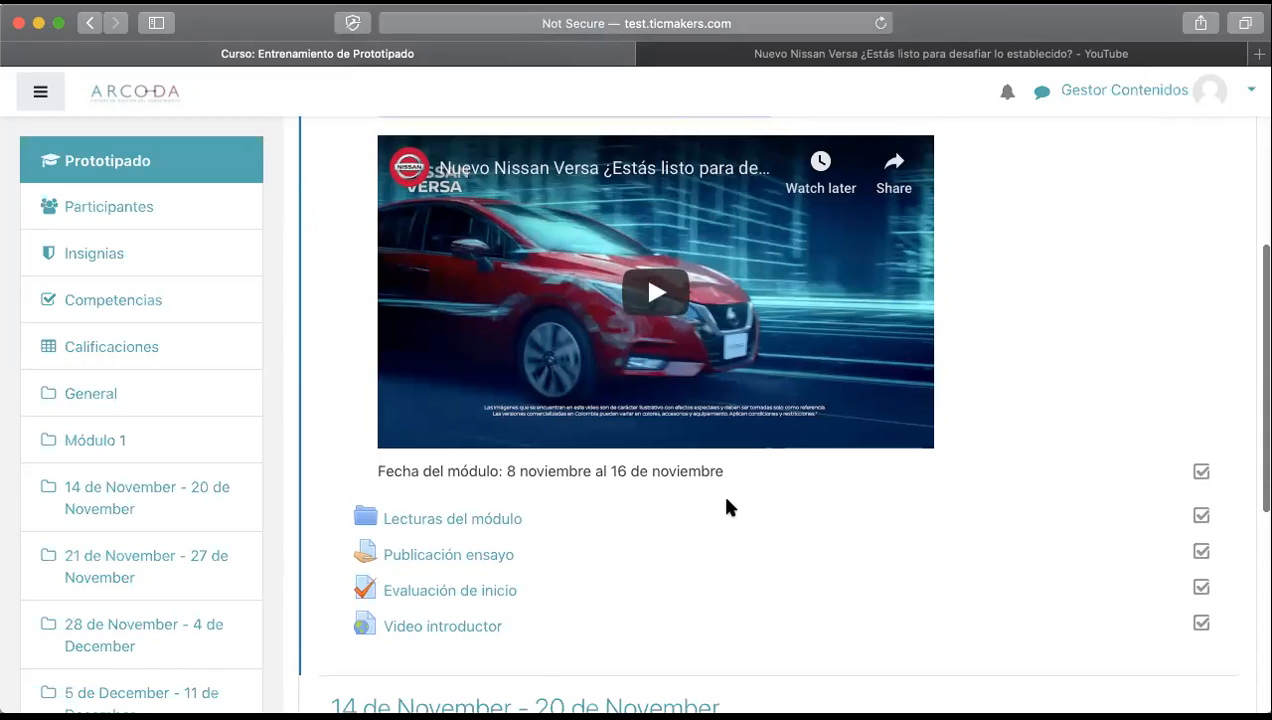
scroll(727, 507, "down", 1)
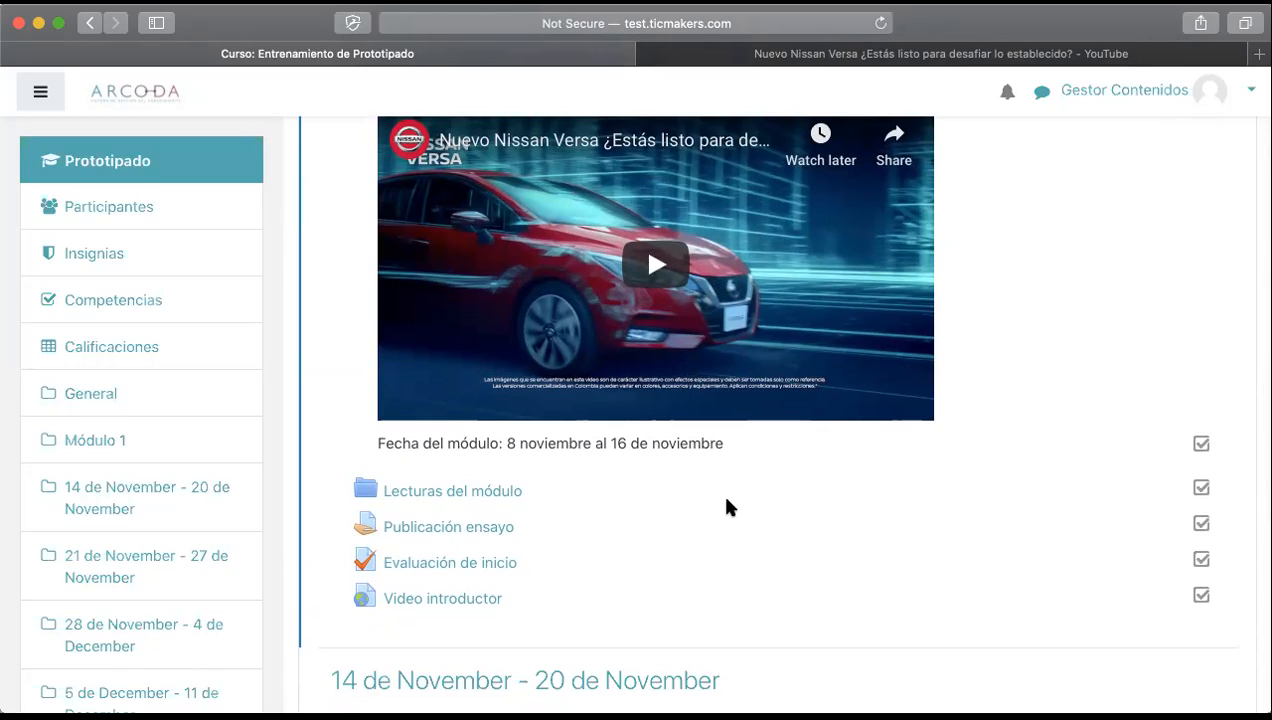
scroll(727, 507, "up", 4)
scroll(729, 510, "up", 5)
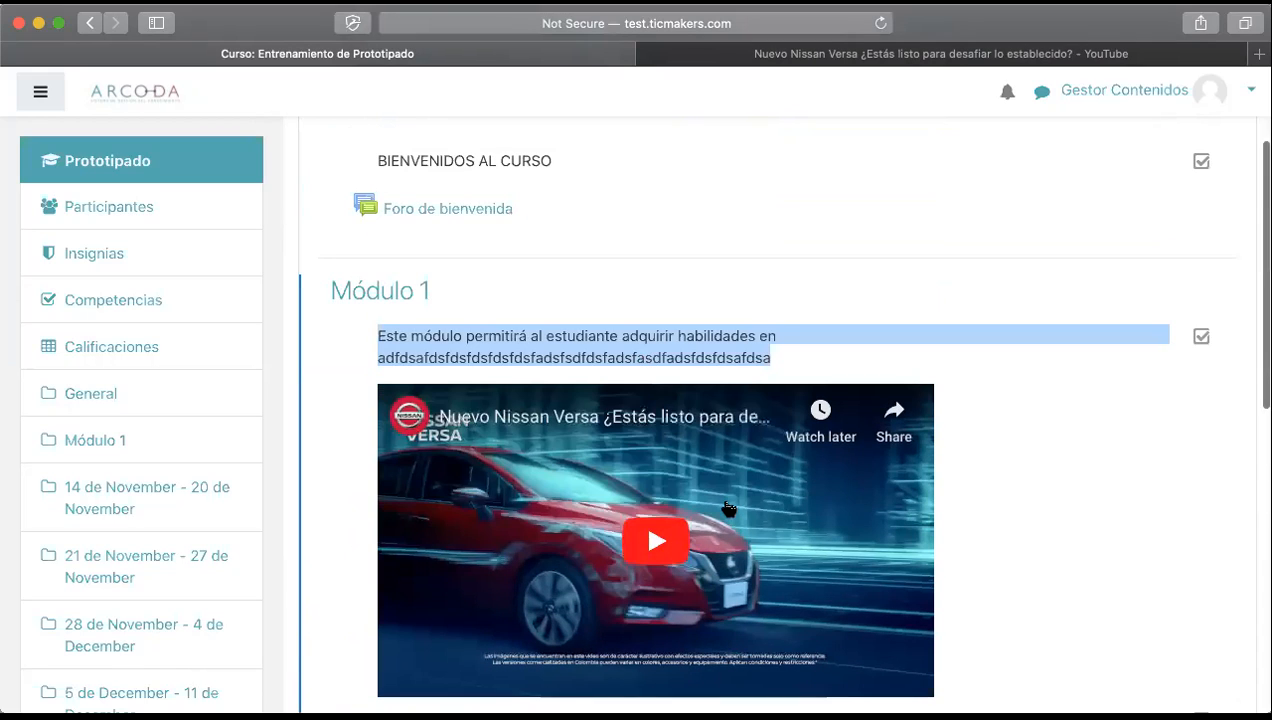
scroll(703, 363, "down", 7)
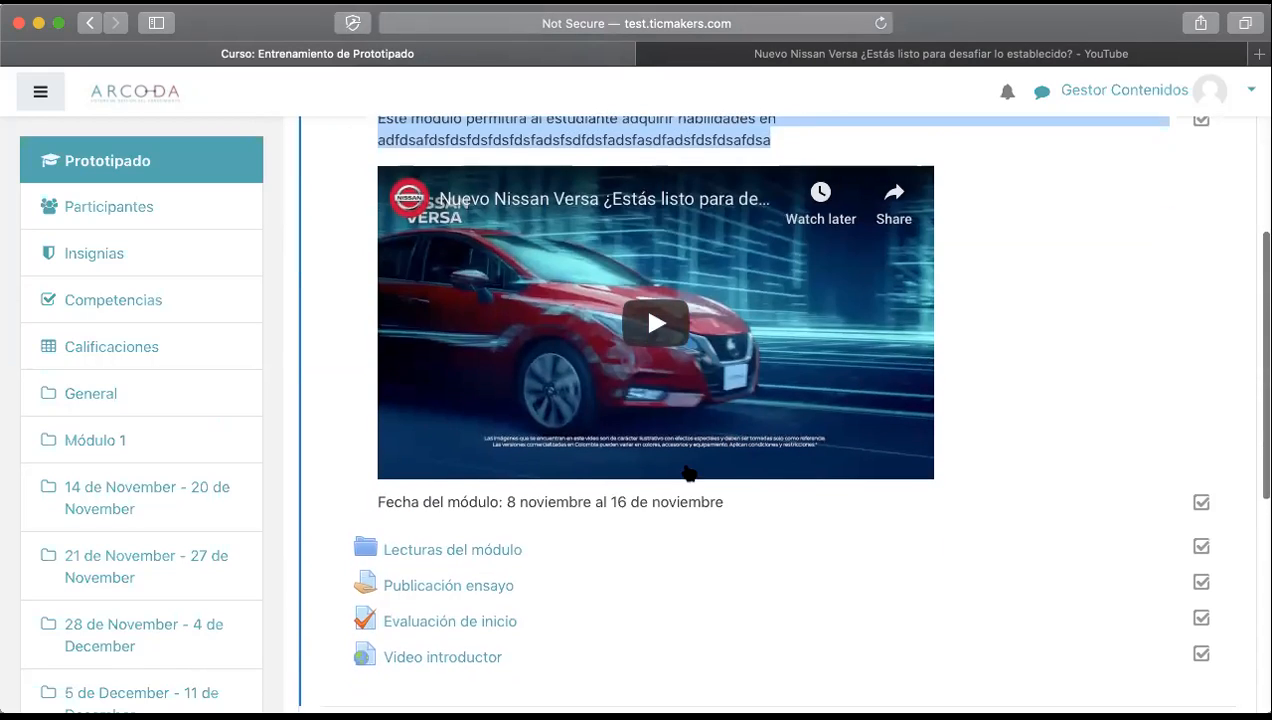
scroll(665, 545, "down", 4)
scroll(665, 545, "up", 5)
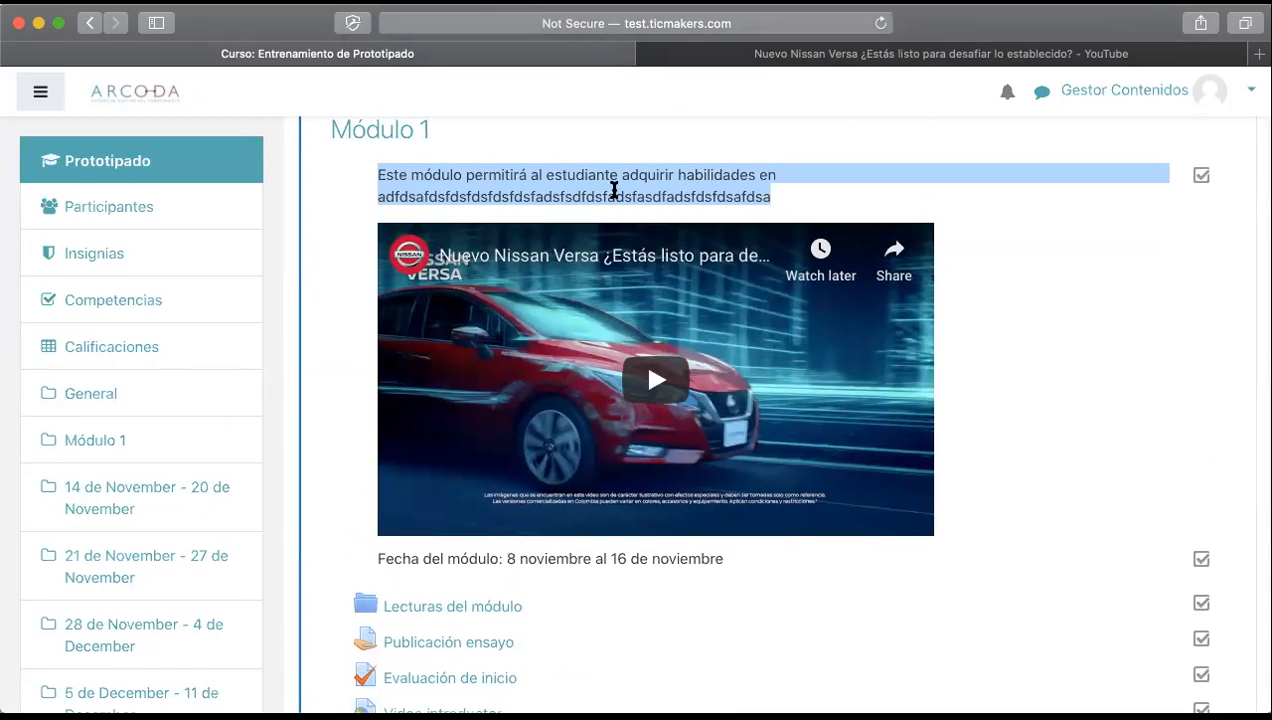
Log out of the current account and go to the login page.
left_click(1251, 90)
left_click(1141, 302)
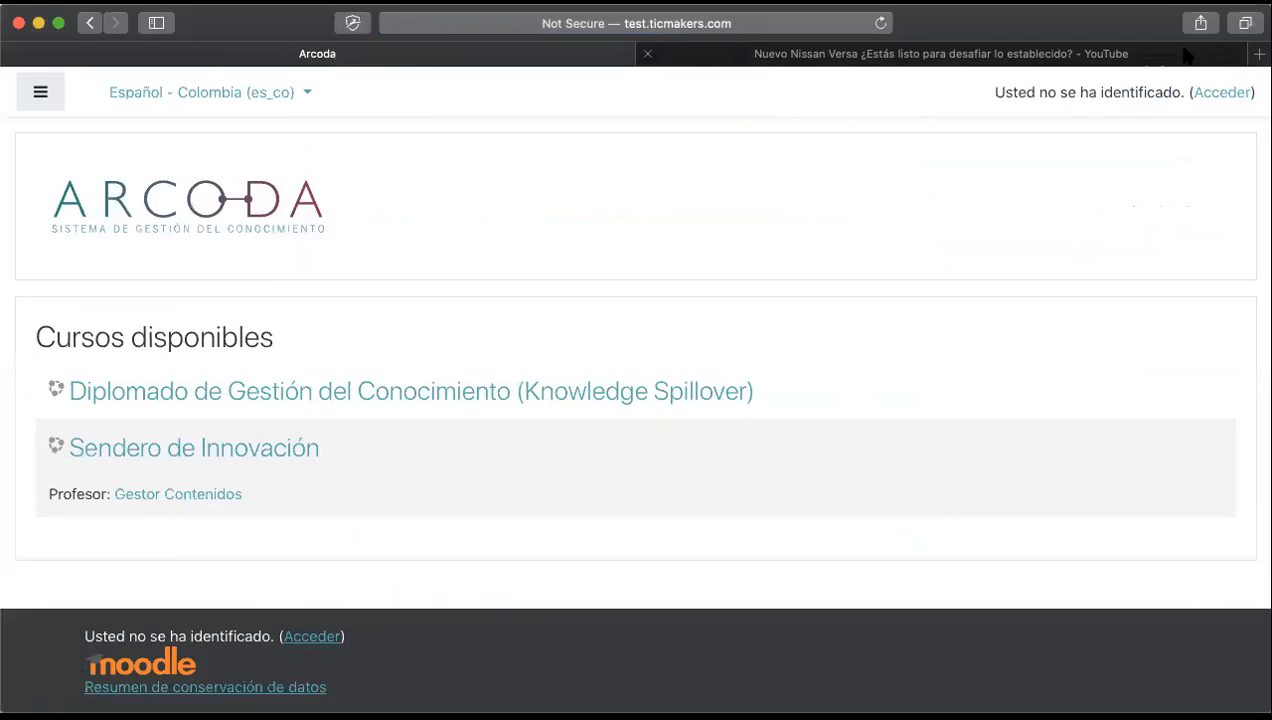
left_click(1218, 92)
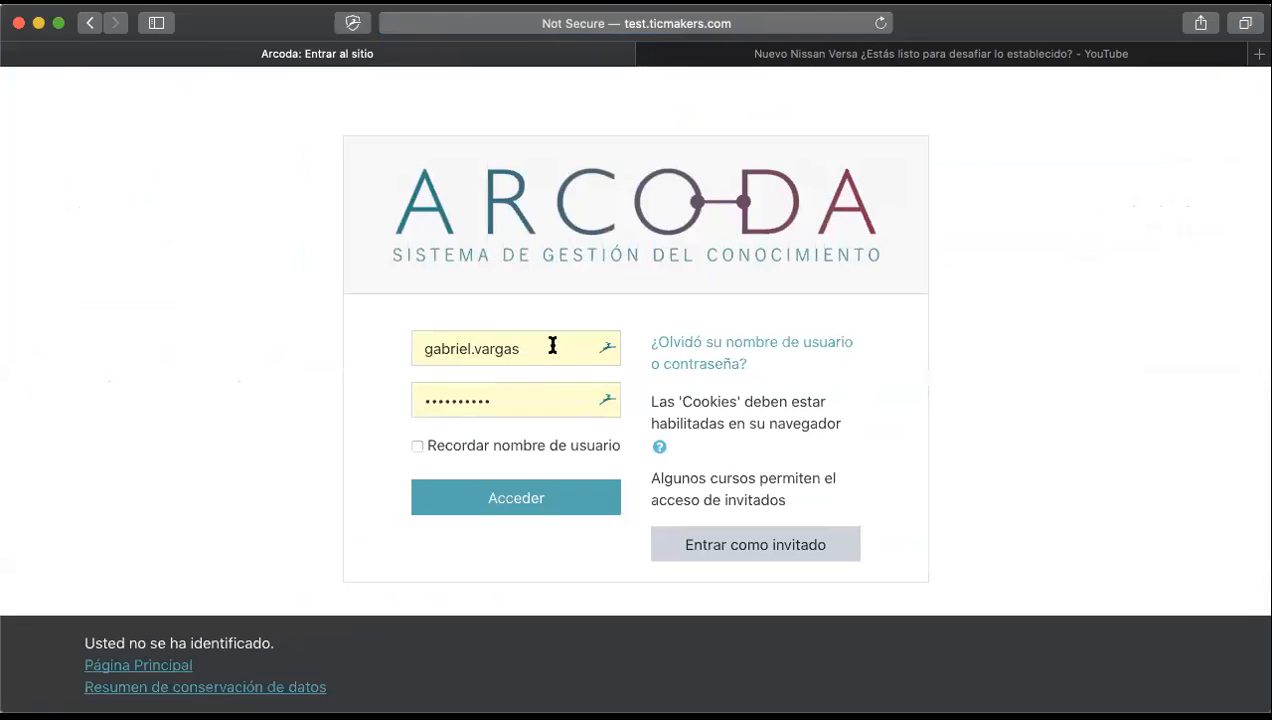
Sign in with the content-manager username and password, declining Safari's save-password prompt.
triple_click(554, 346)
type("gestor")
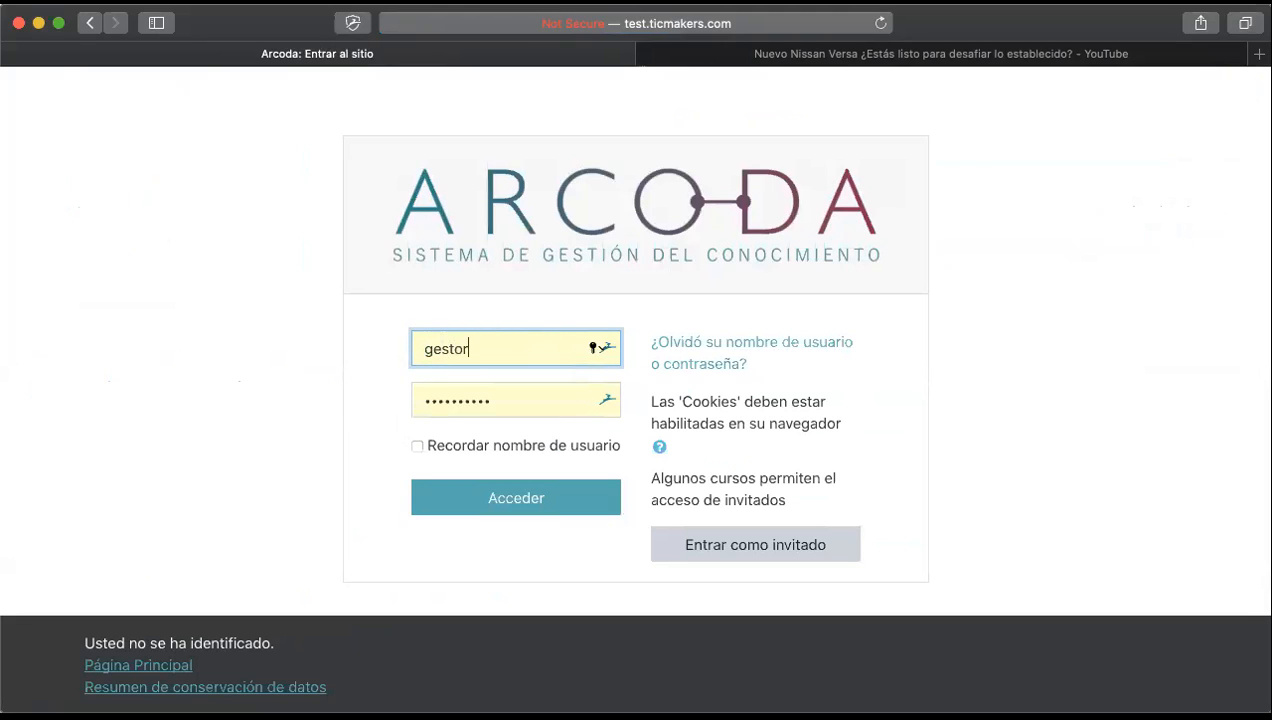
key("Tab")
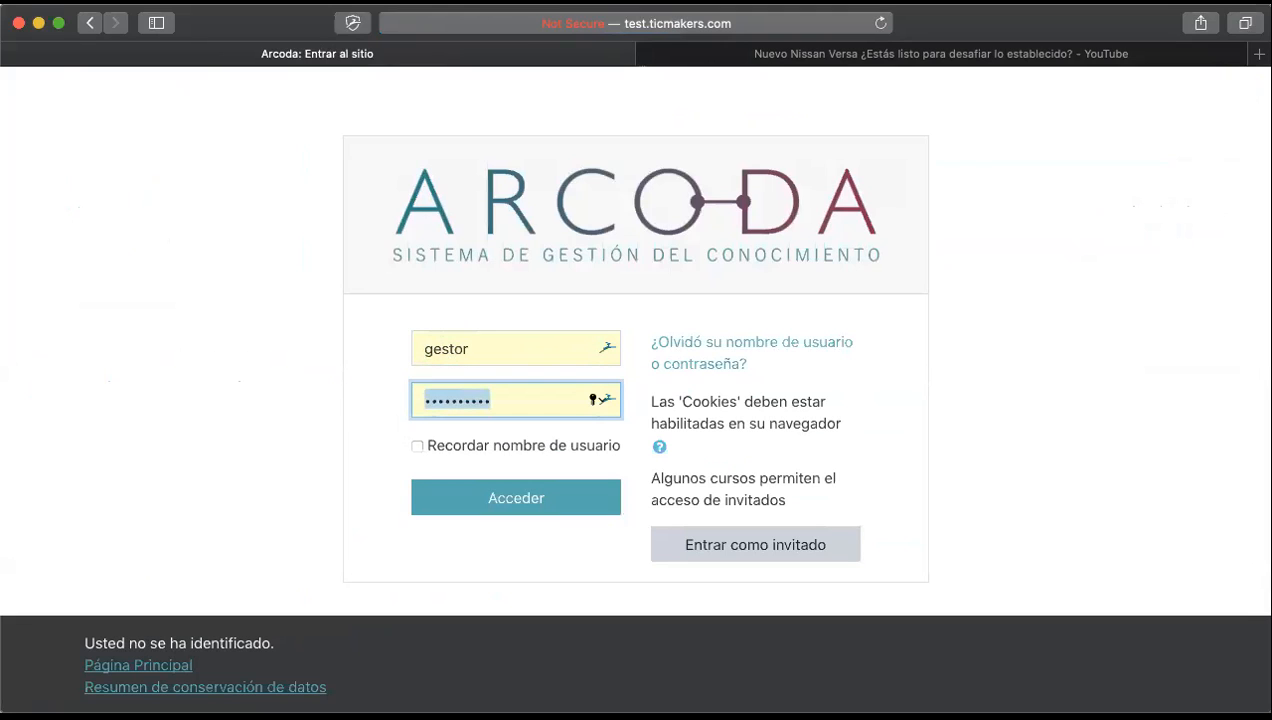
left_click(486, 349)
type("1")
key("Tab")
type("•••••••")
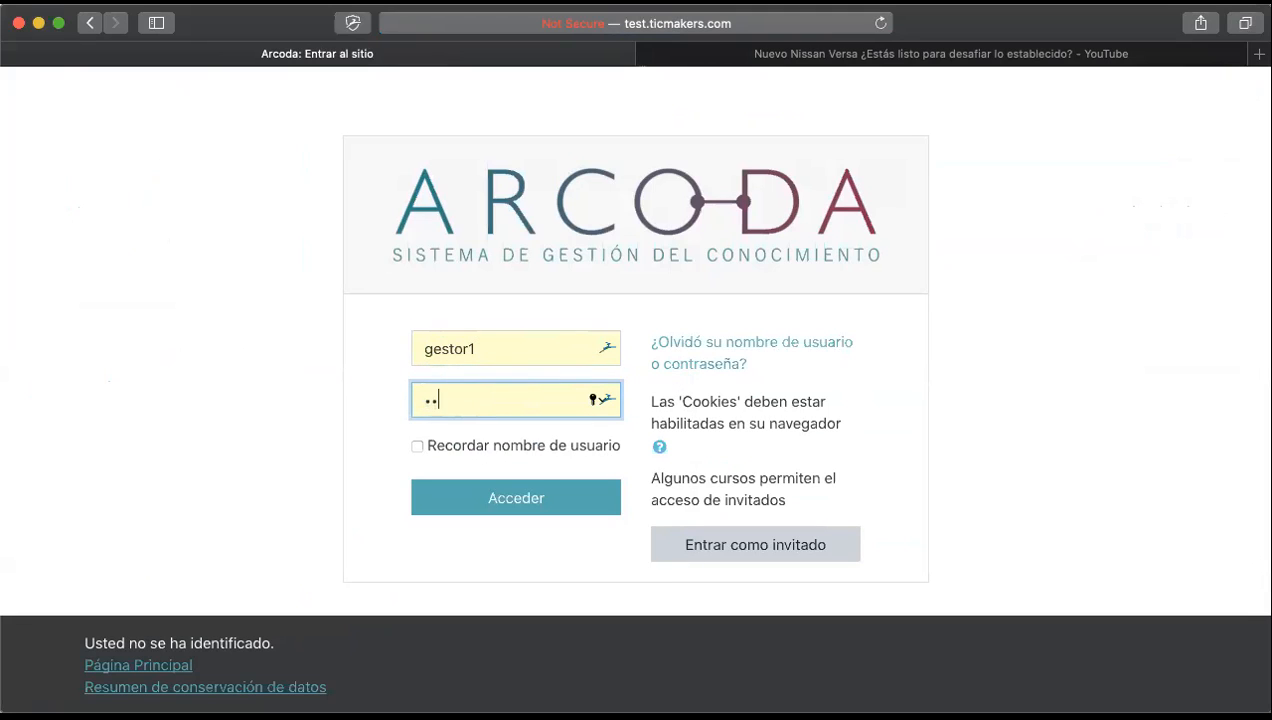
type("••••")
left_click(517, 498)
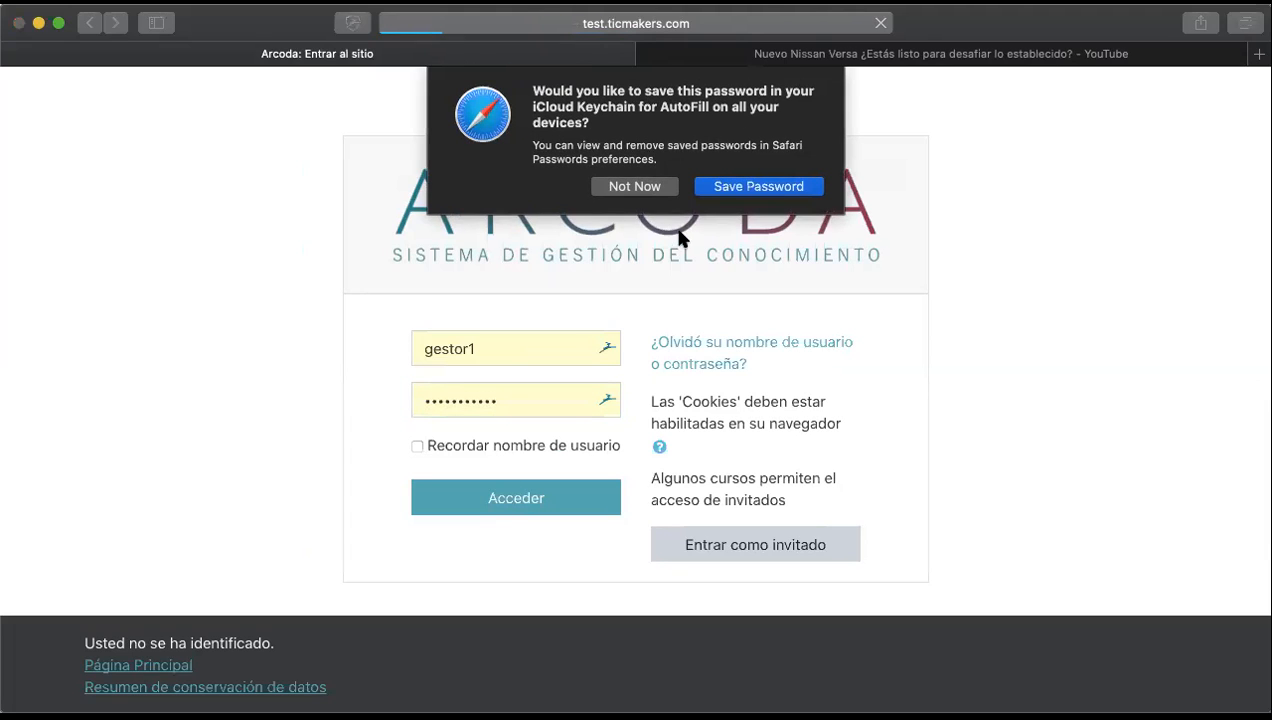
left_click(624, 186)
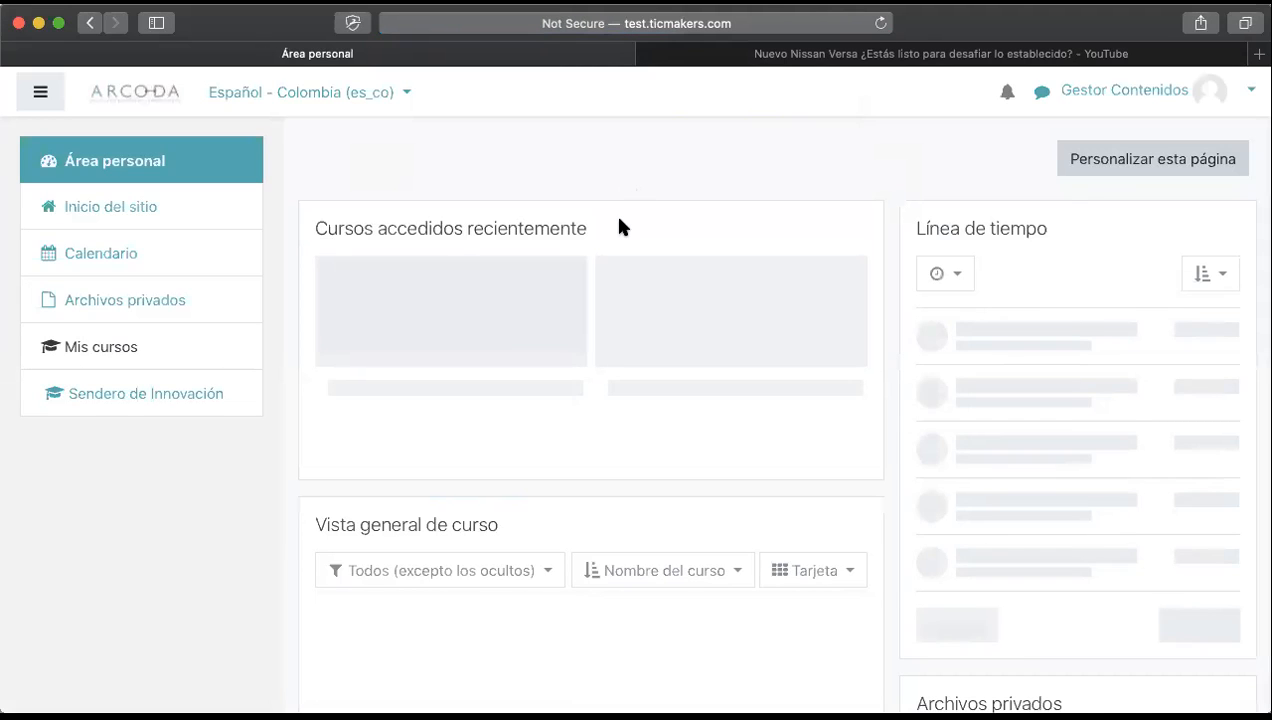
Open the Sendero de Innovación course from the sidebar and its gear administration menu.
left_click(124, 398)
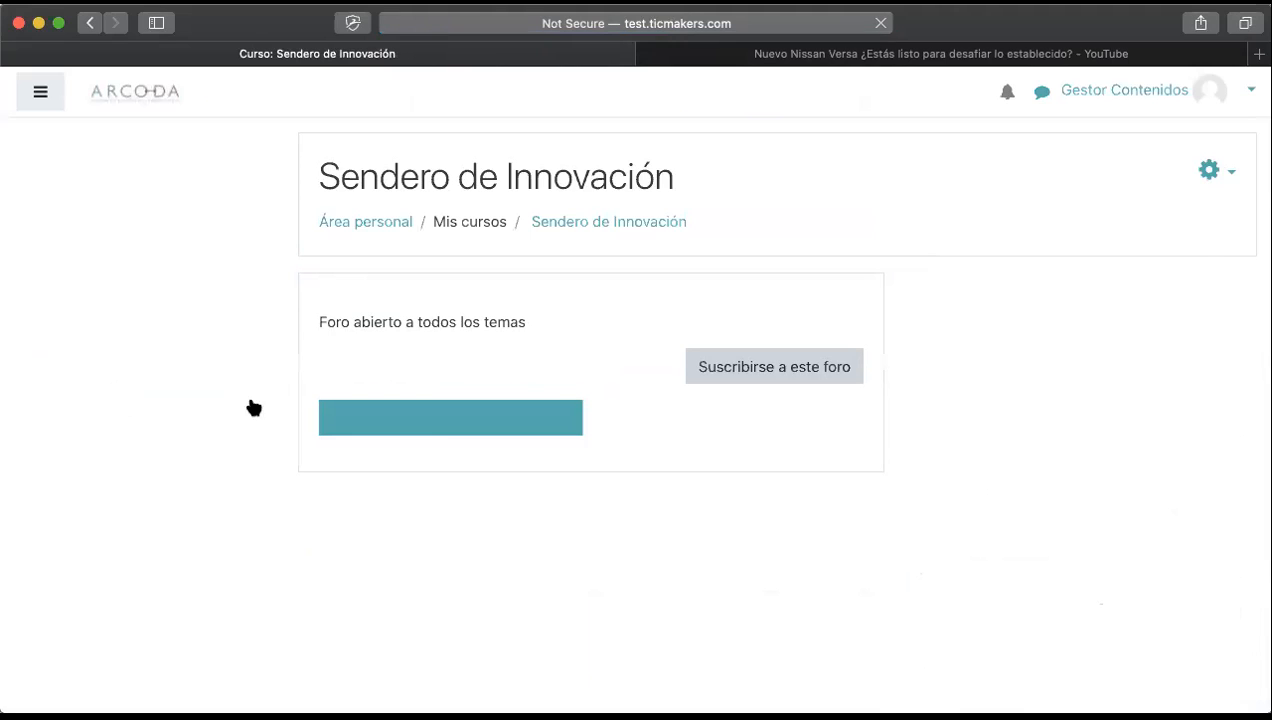
scroll(773, 493, "down", 1)
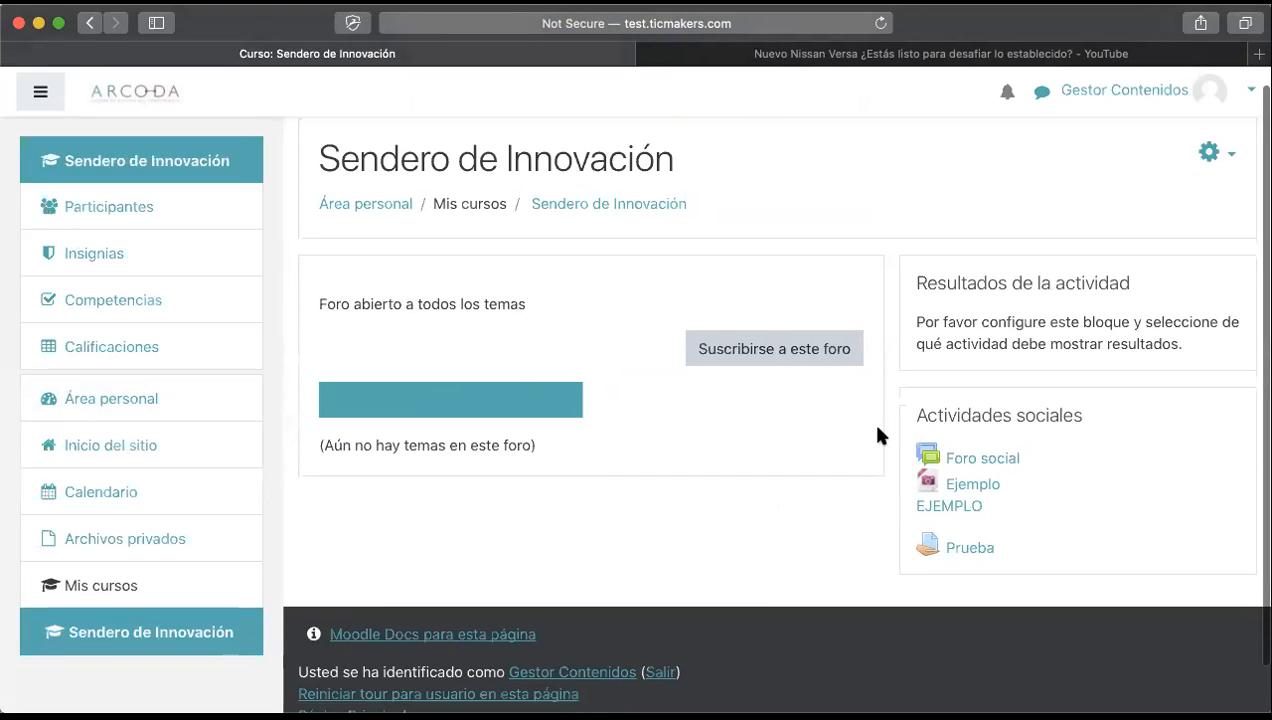
left_click_drag(918, 414, 1082, 442)
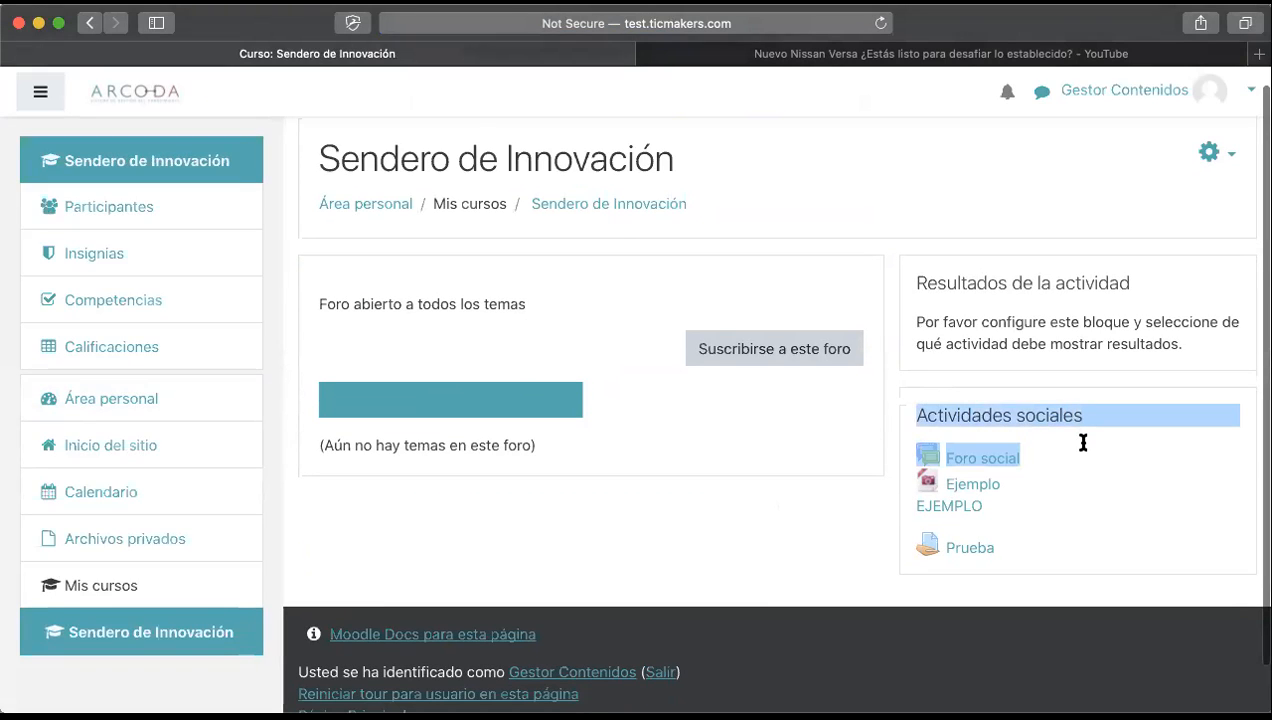
left_click(1040, 490)
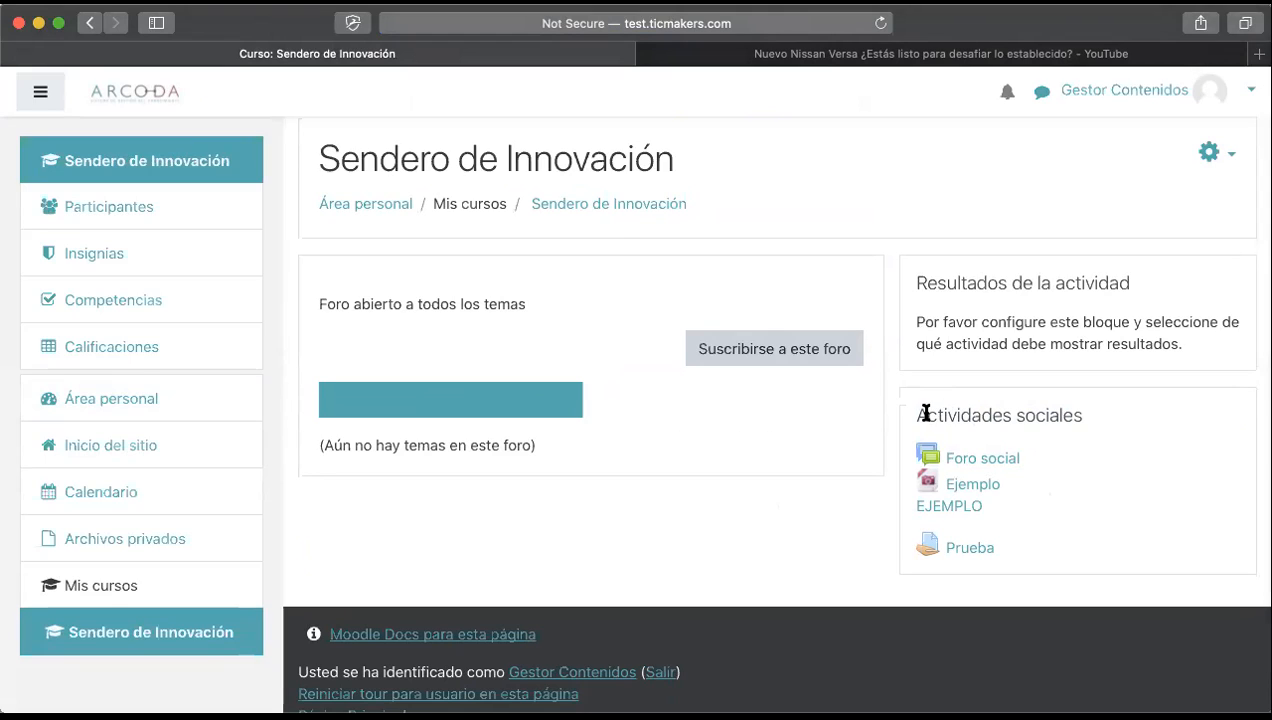
left_click_drag(909, 414, 1065, 451)
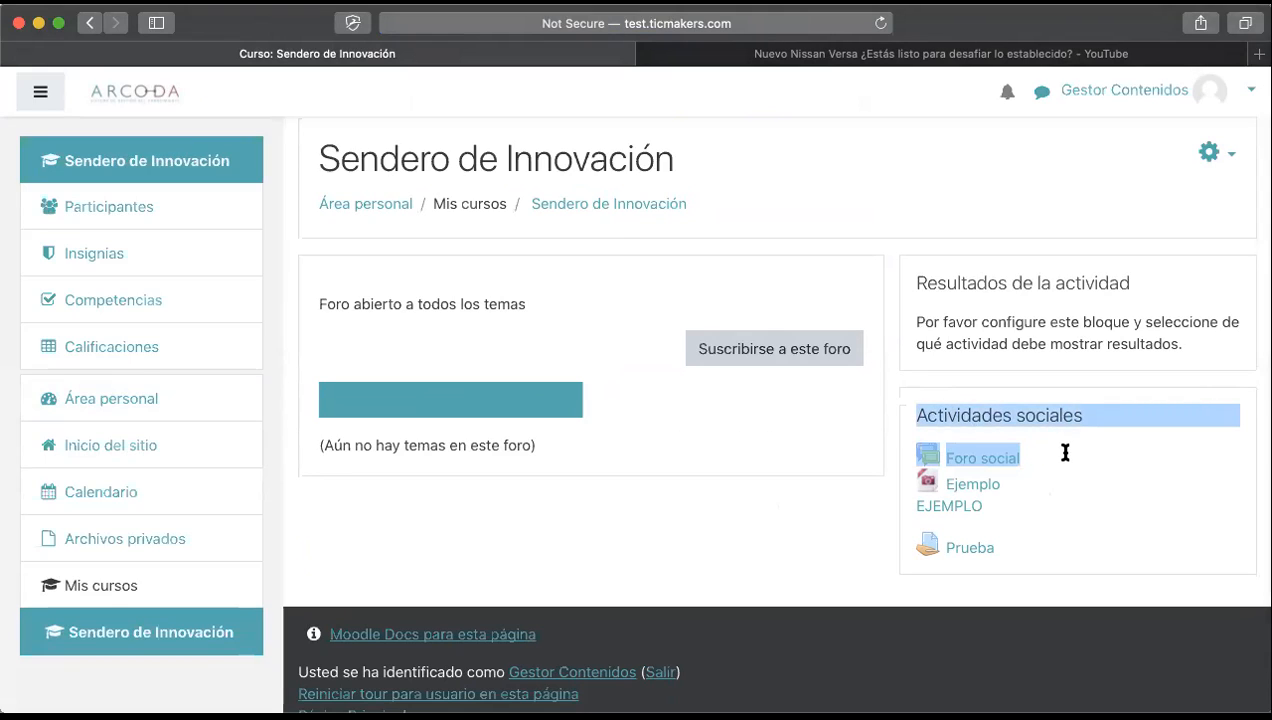
left_click(1018, 480)
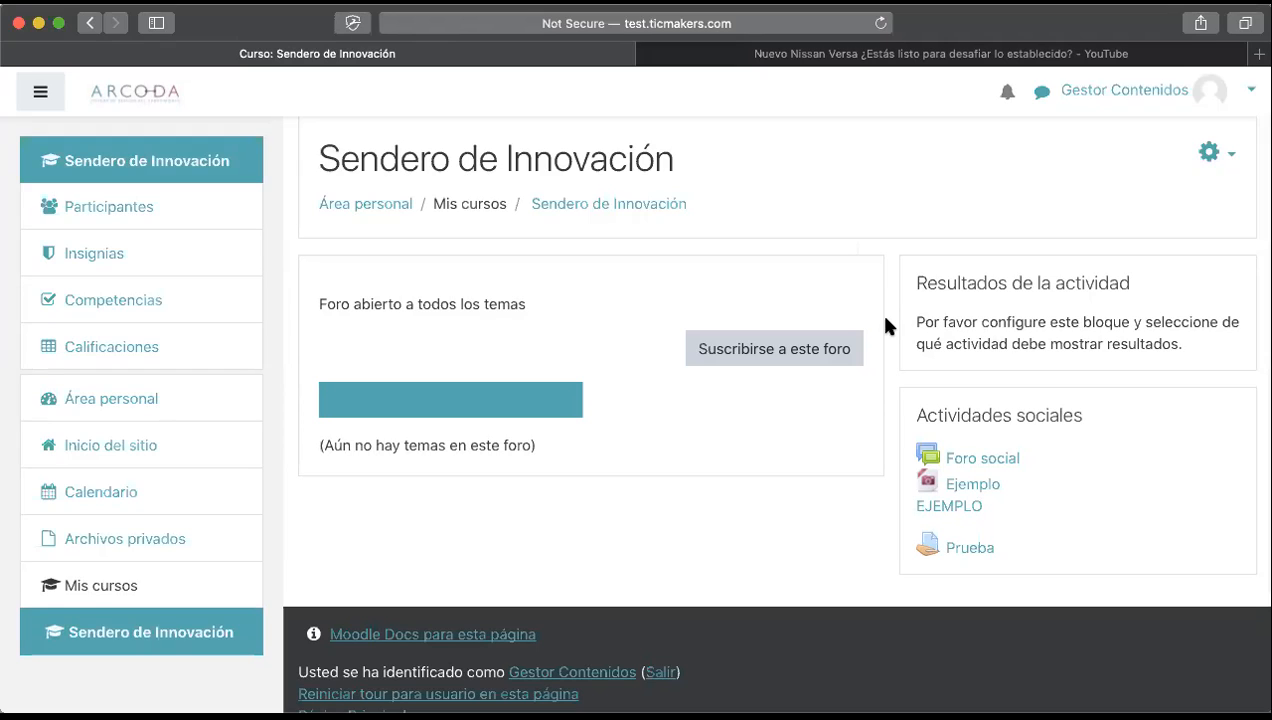
left_click(1230, 158)
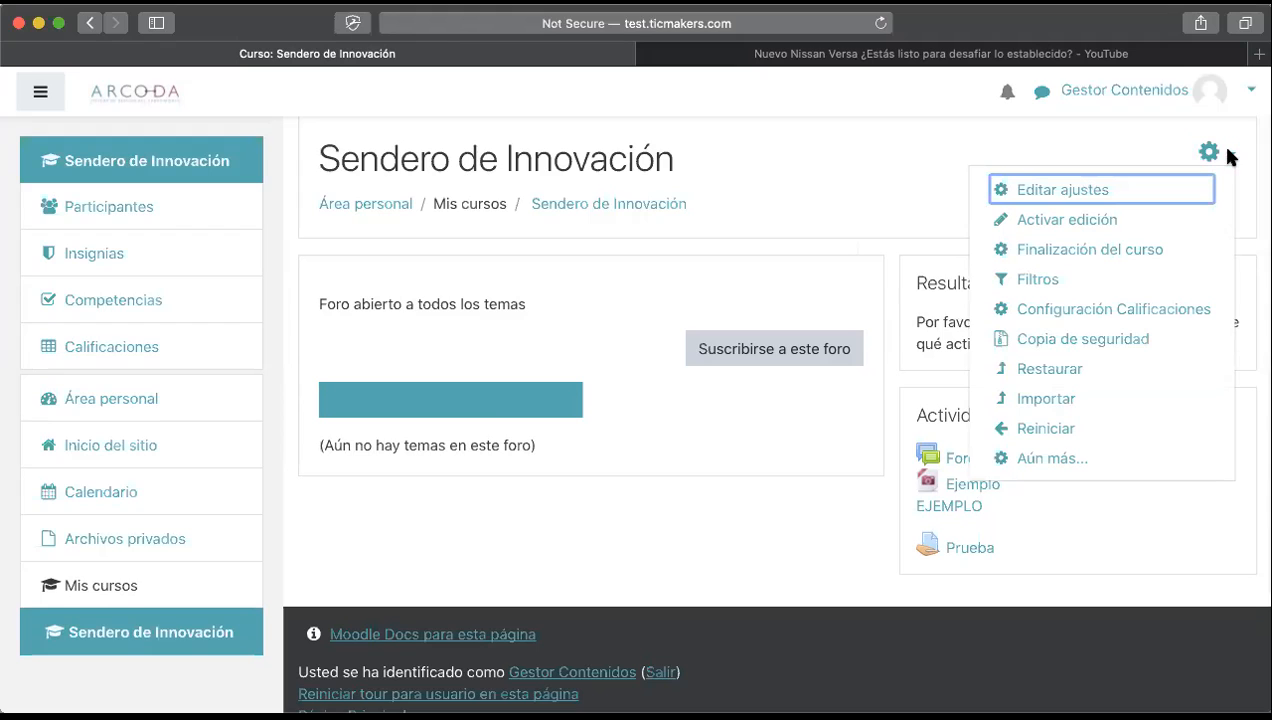
Turn on editing mode for the Sendero de Innovación course.
left_click(1066, 221)
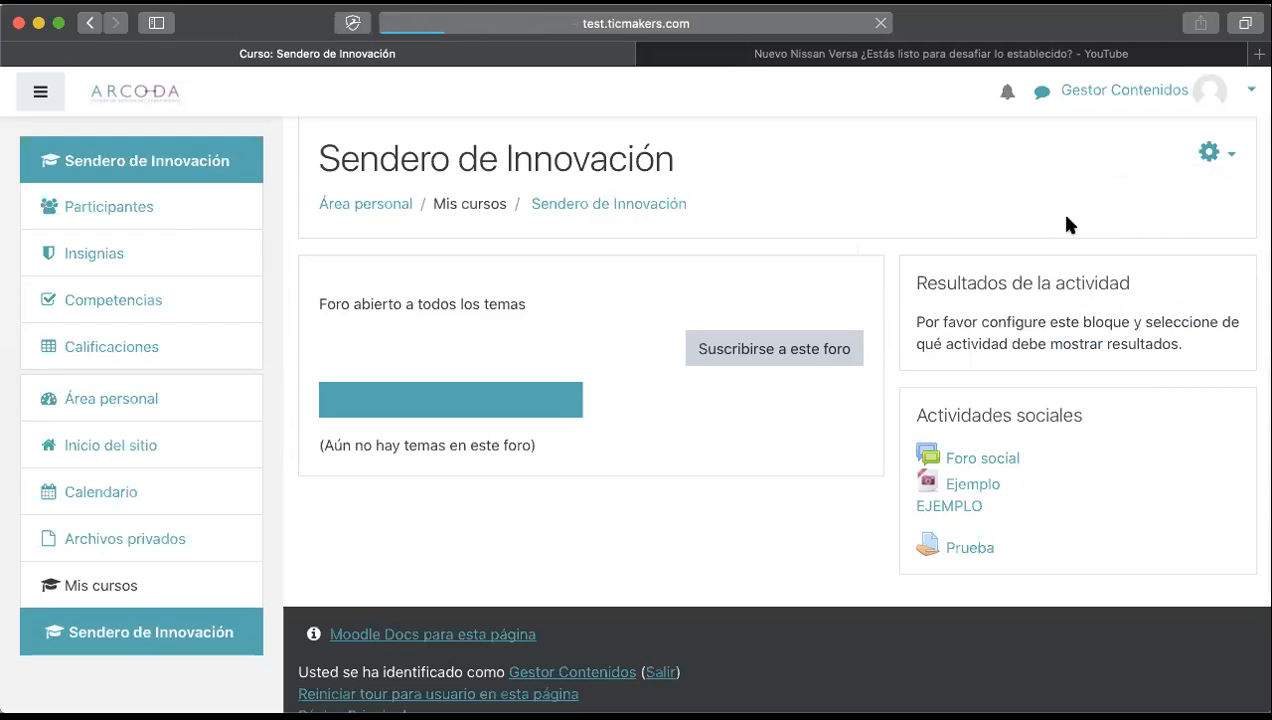
scroll(871, 364, "down", 3)
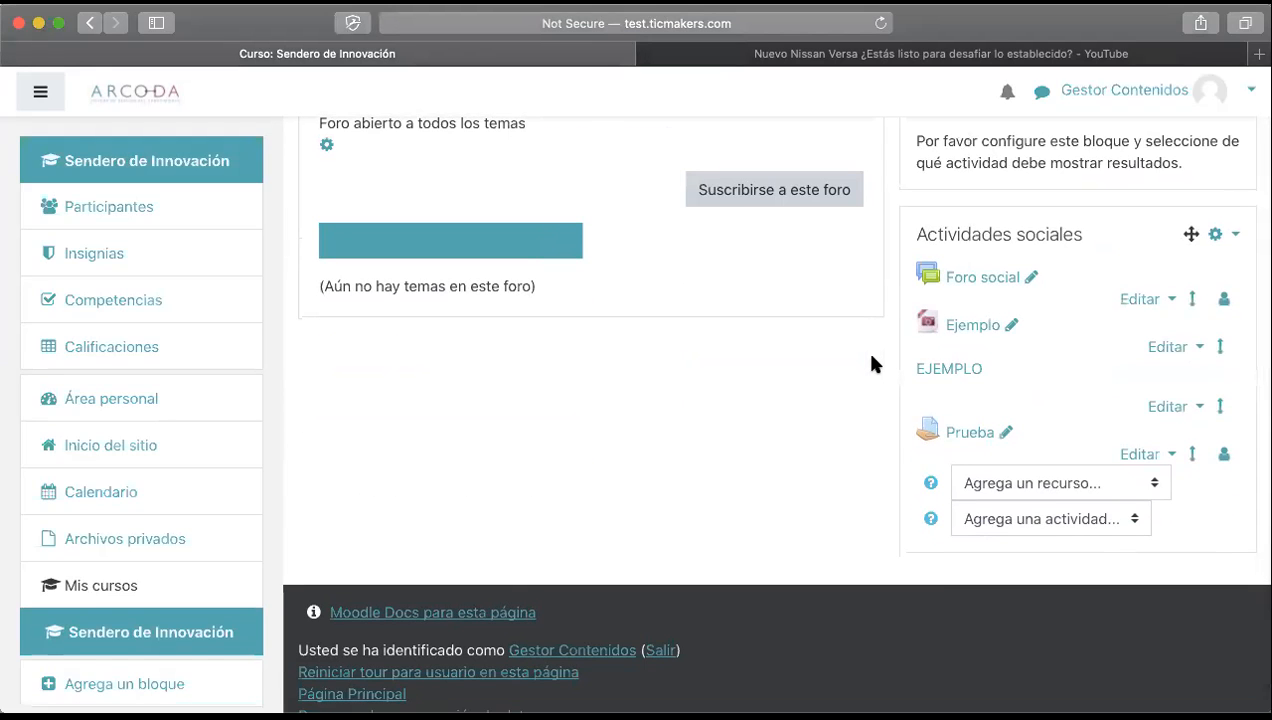
scroll(871, 364, "up", 1)
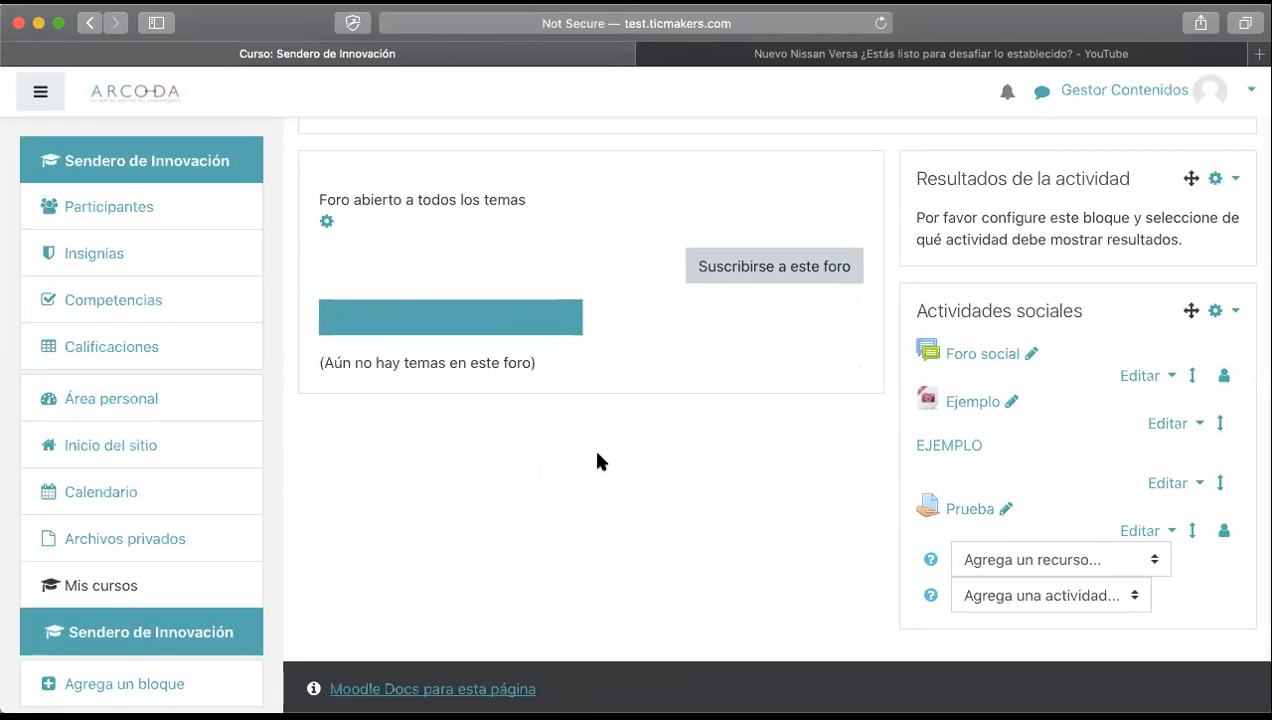
scroll(597, 460, "down", 2)
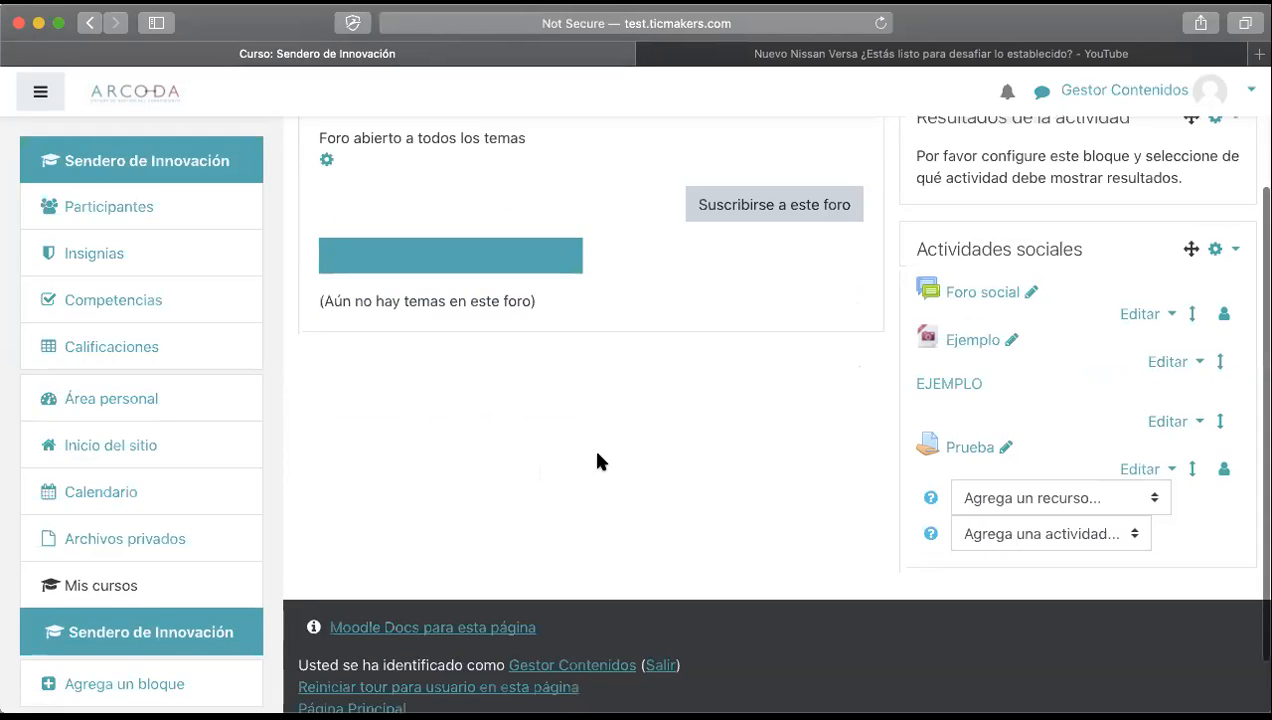
scroll(597, 460, "up", 3)
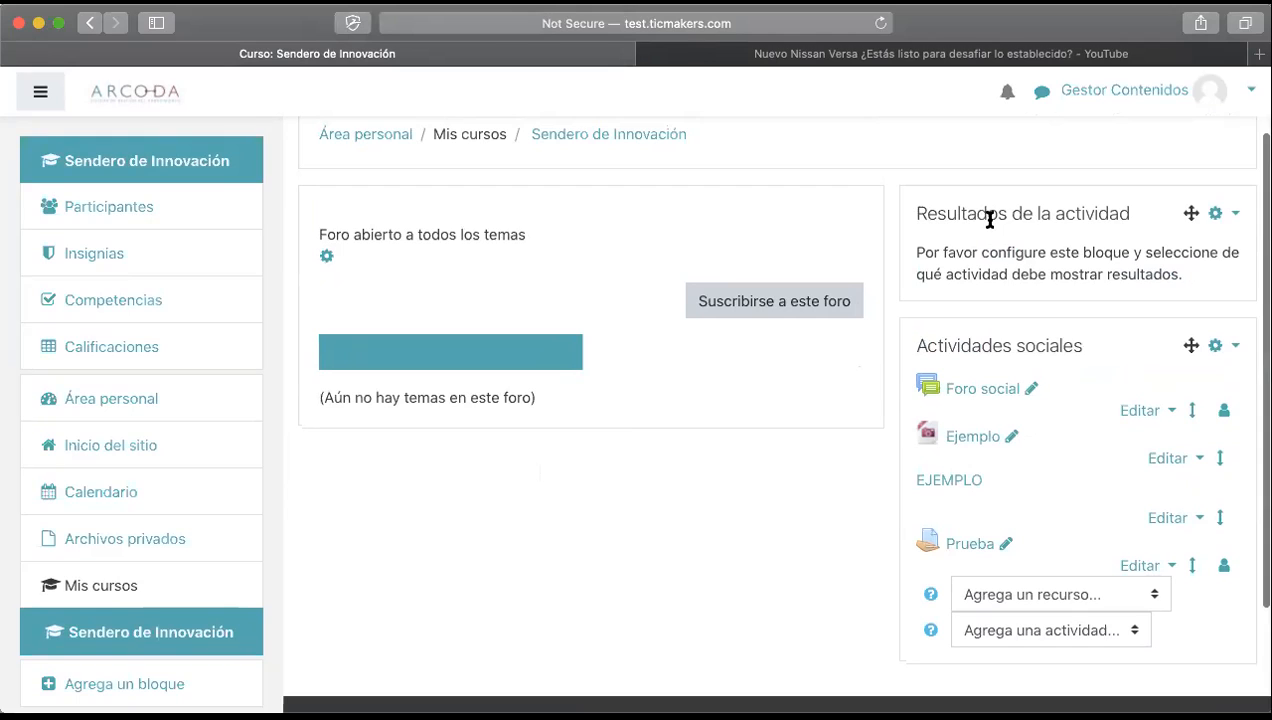
Check the Resultados de la actividad block's actions, then bring up the Agrega un bloque list.
left_click(1236, 216)
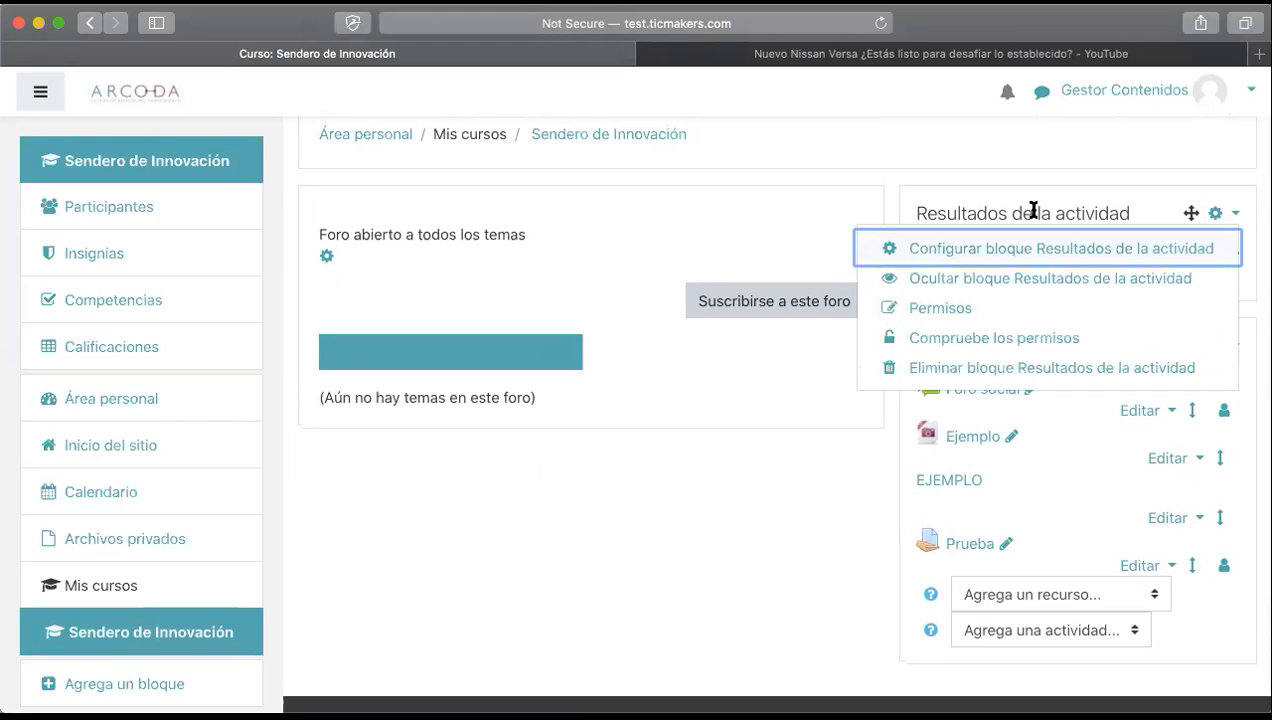
key("Escape")
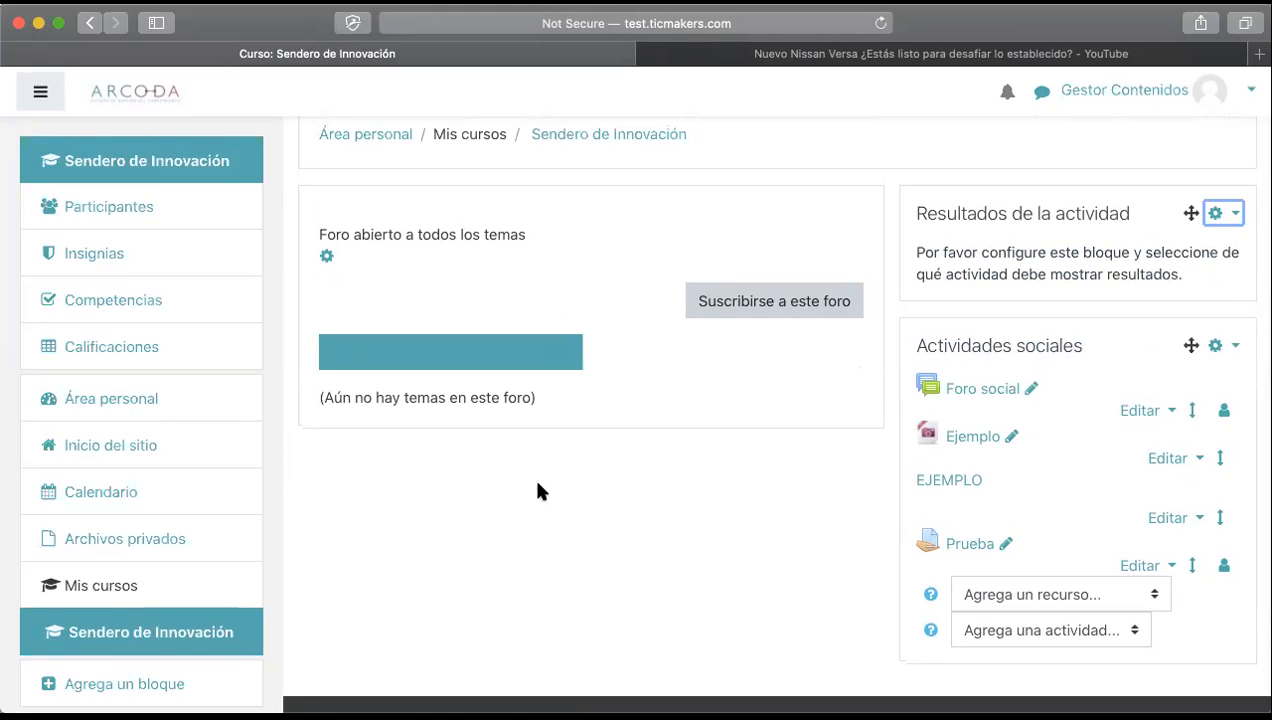
scroll(537, 491, "down", 2)
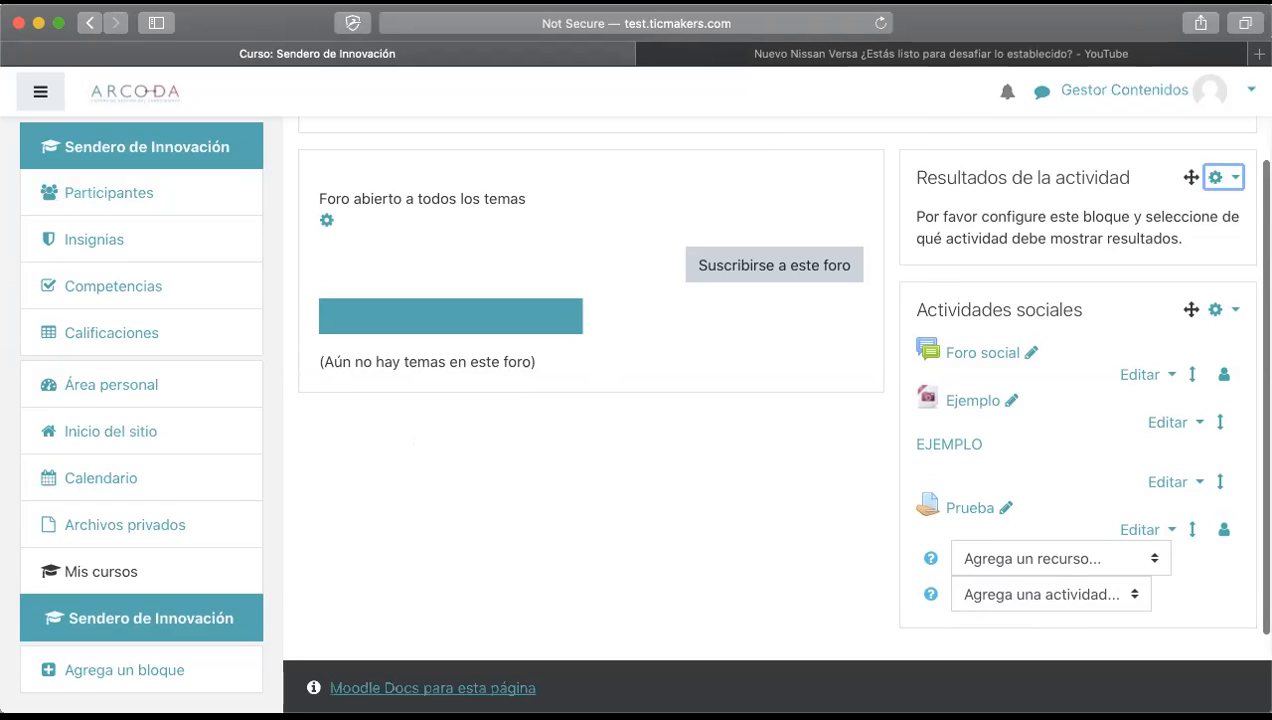
scroll(133, 554, "up", 1)
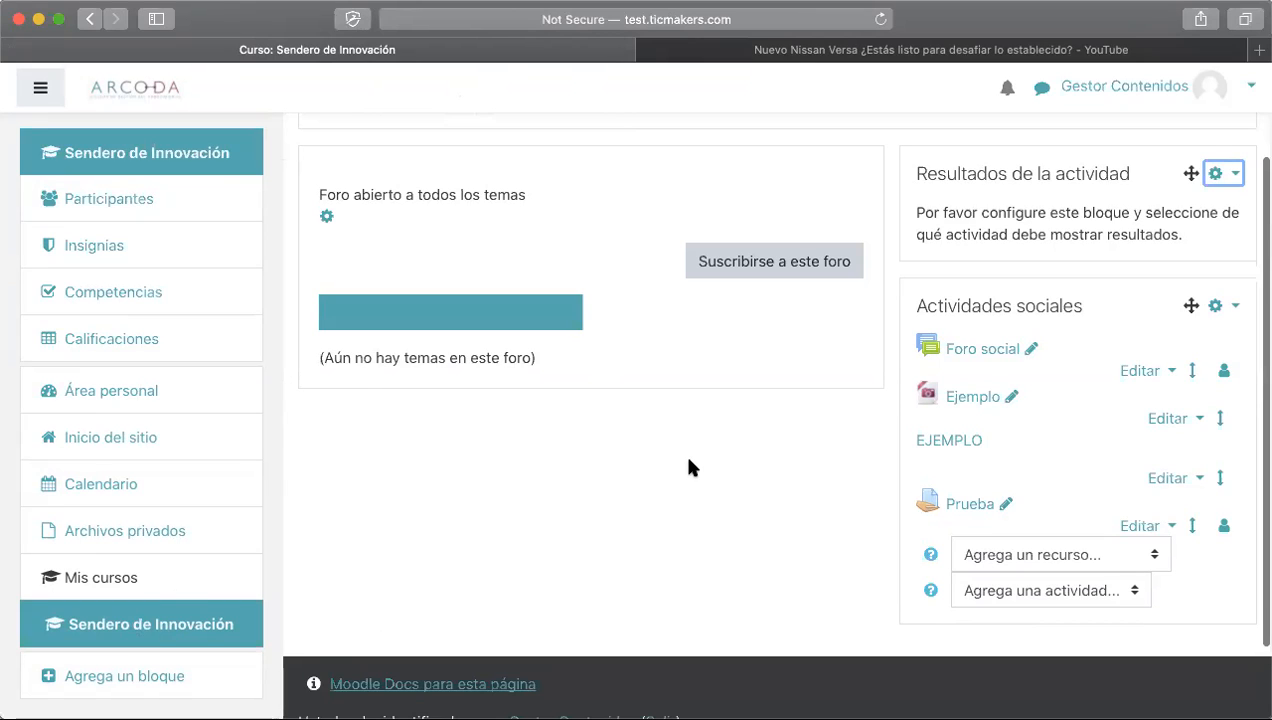
left_click(125, 680)
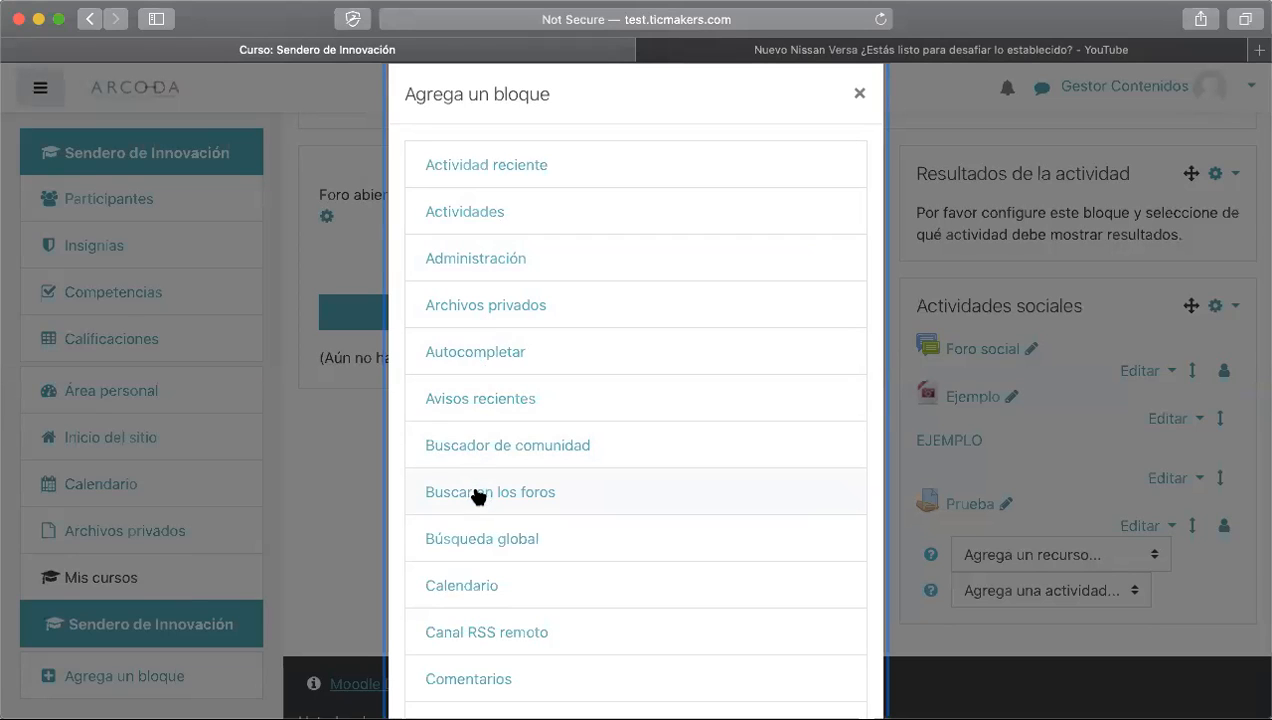
Add a Calendario block, showing November 2019, to the course's right column.
left_click(473, 588)
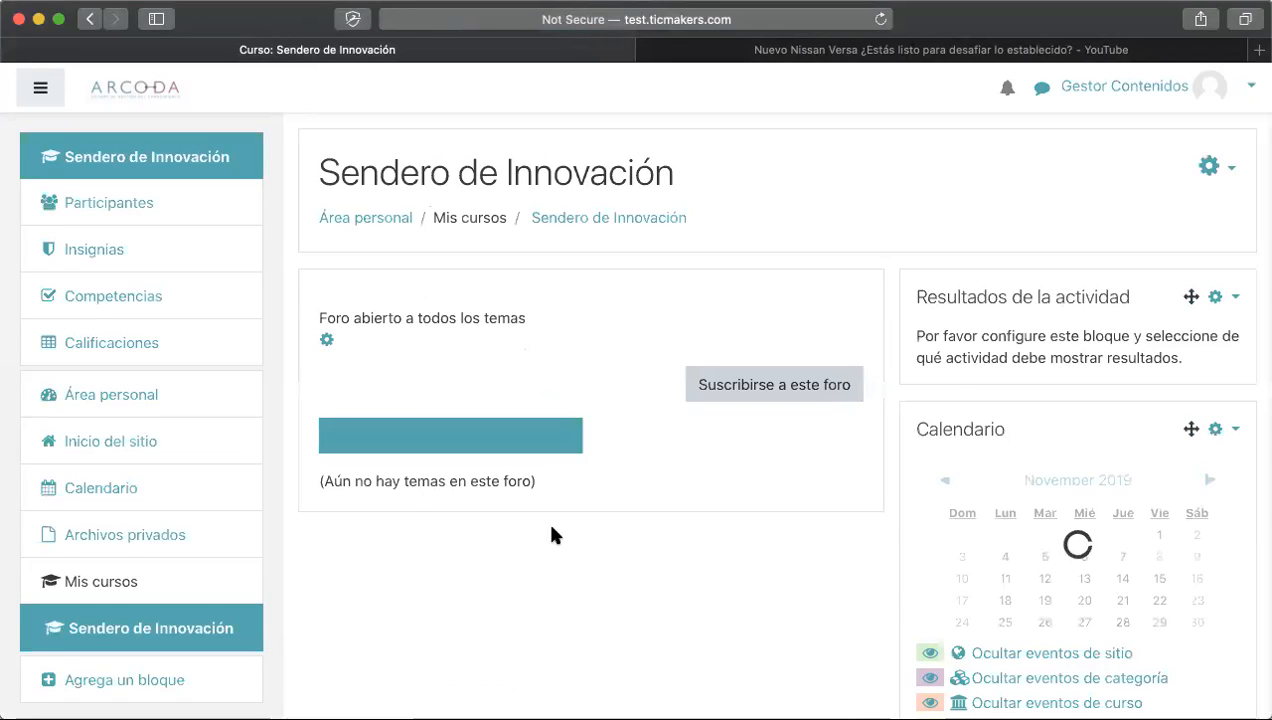
scroll(950, 385, "down", 3)
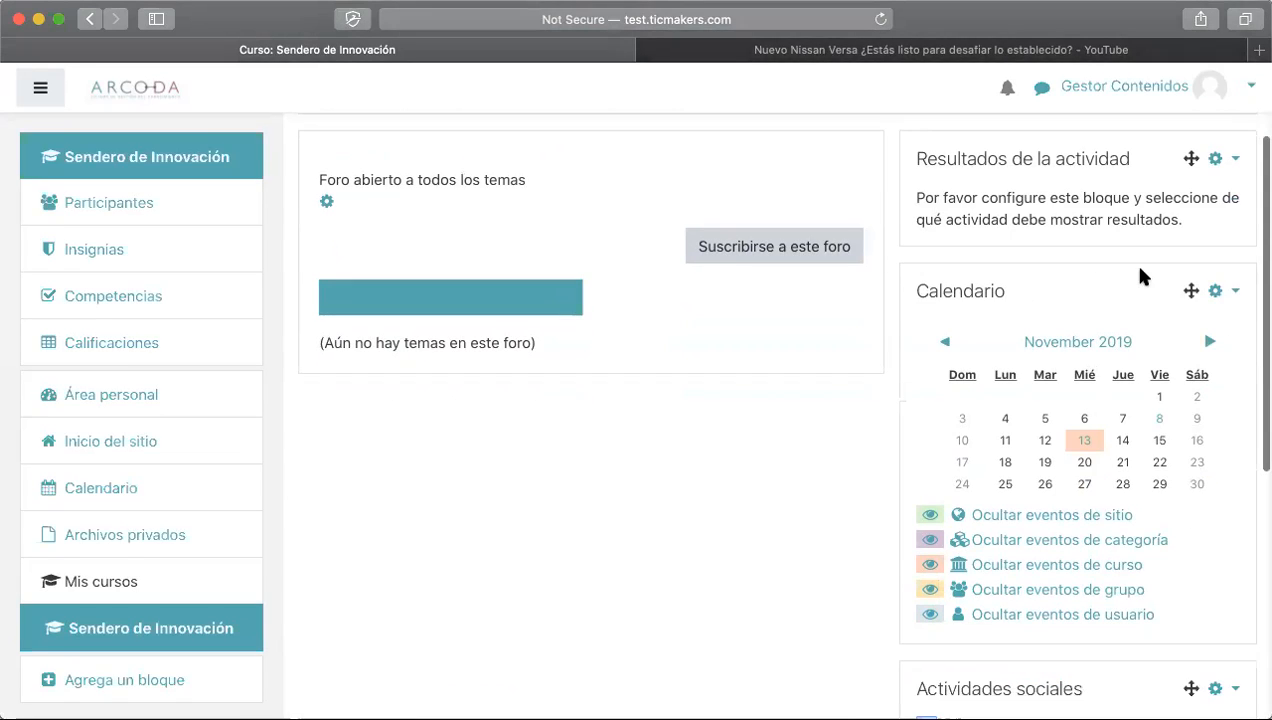
Move the Calendario block above Resultados de la actividad in the right column.
left_click_drag(1190, 289, 752, 425)
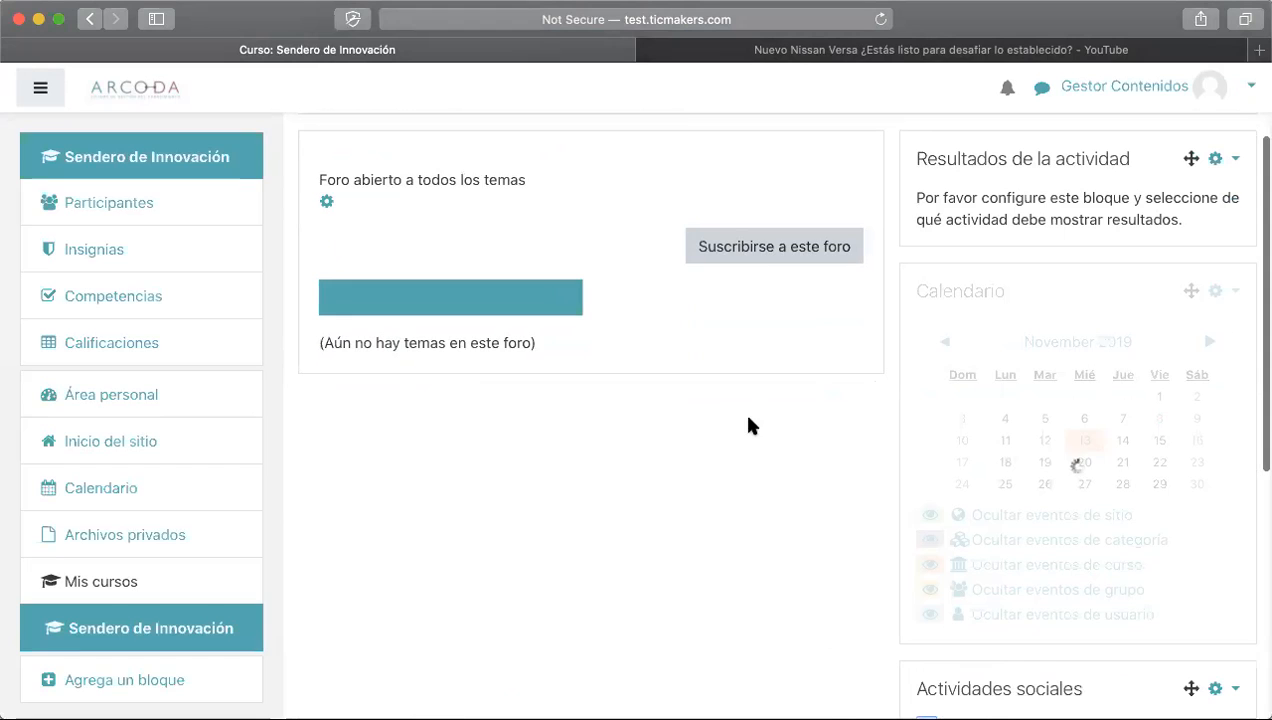
left_click_drag(1190, 290, 1192, 159)
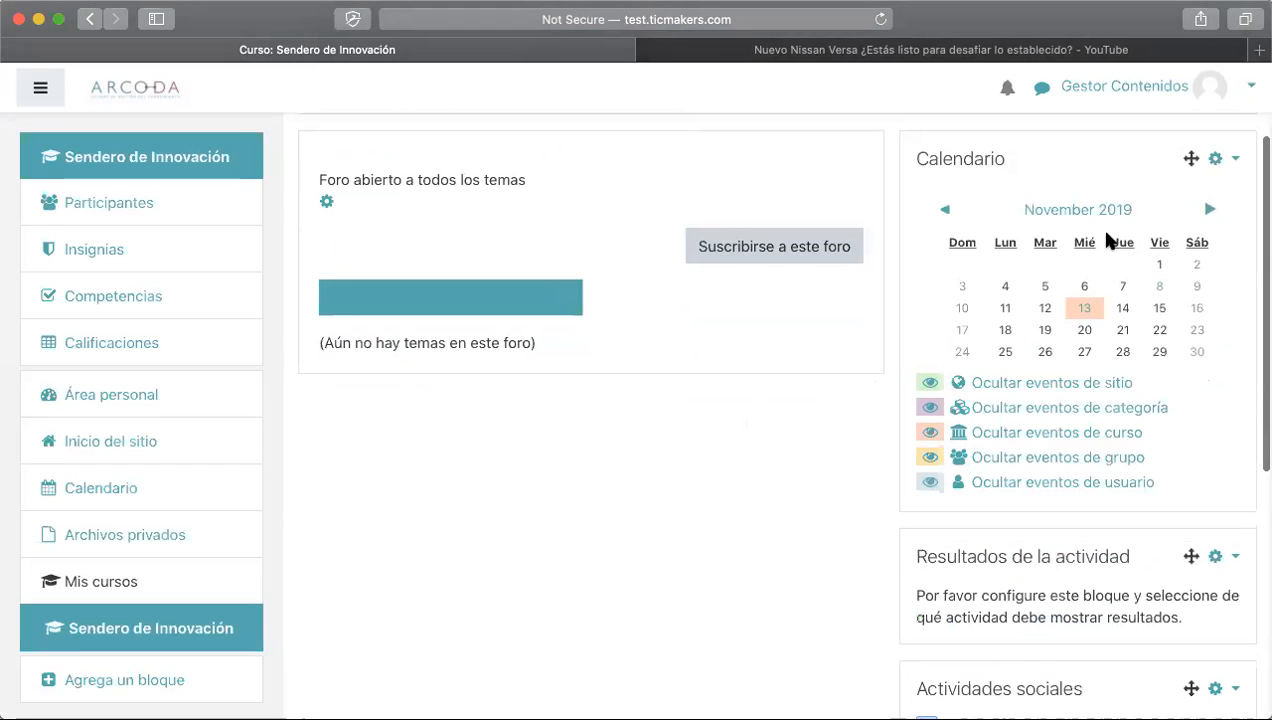
scroll(1067, 321, "down", 5)
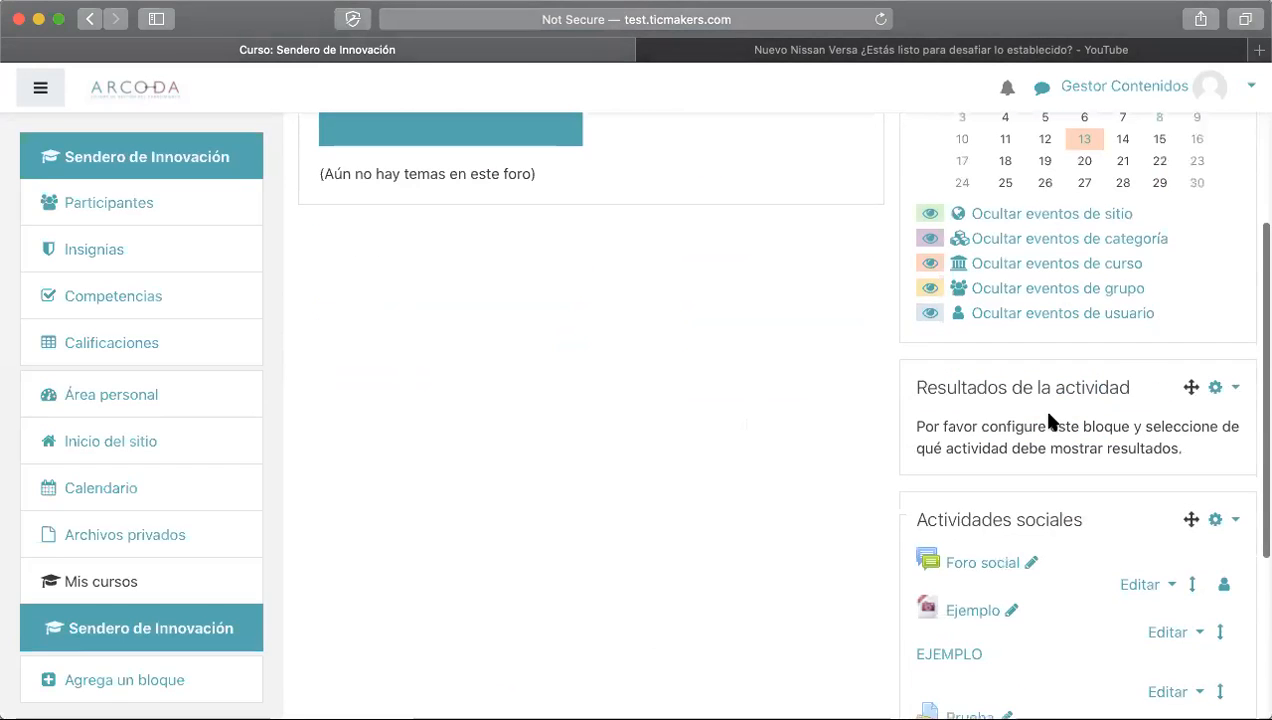
scroll(1022, 369, "down", 3)
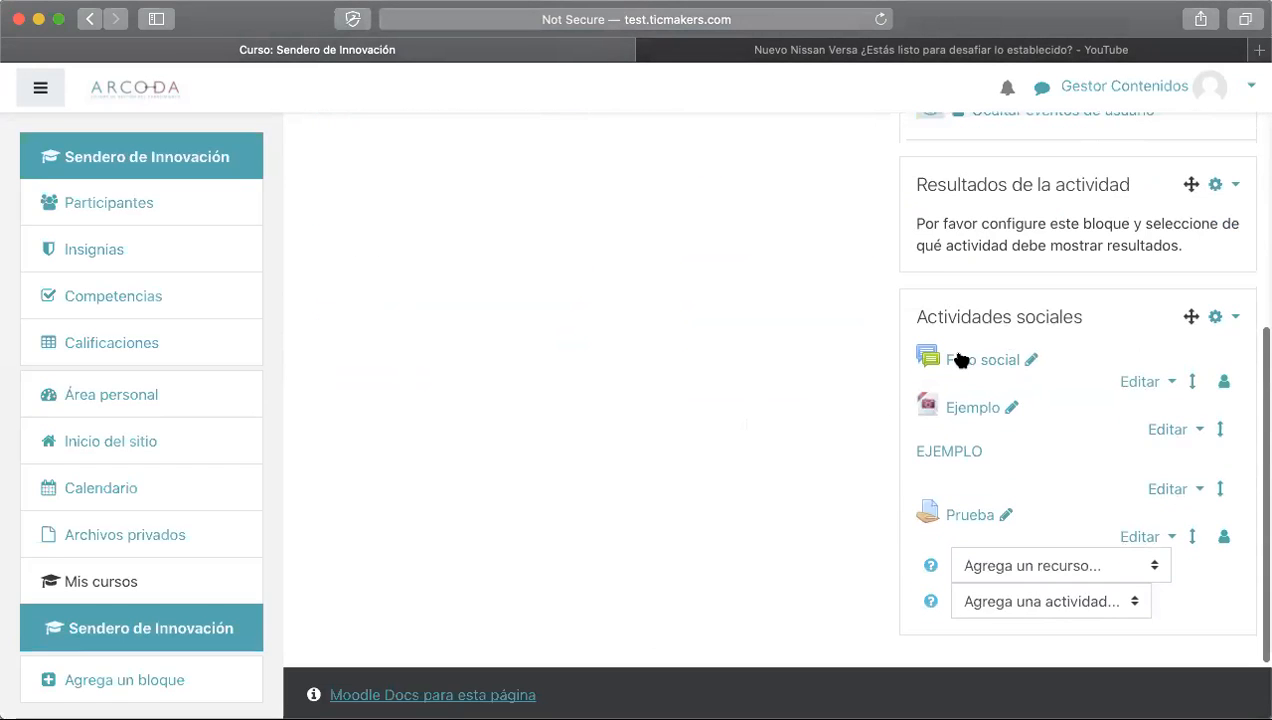
Put Actividades sociales at the top and Resultados de la actividad above Calendario.
left_click_drag(1195, 317, 1195, 100)
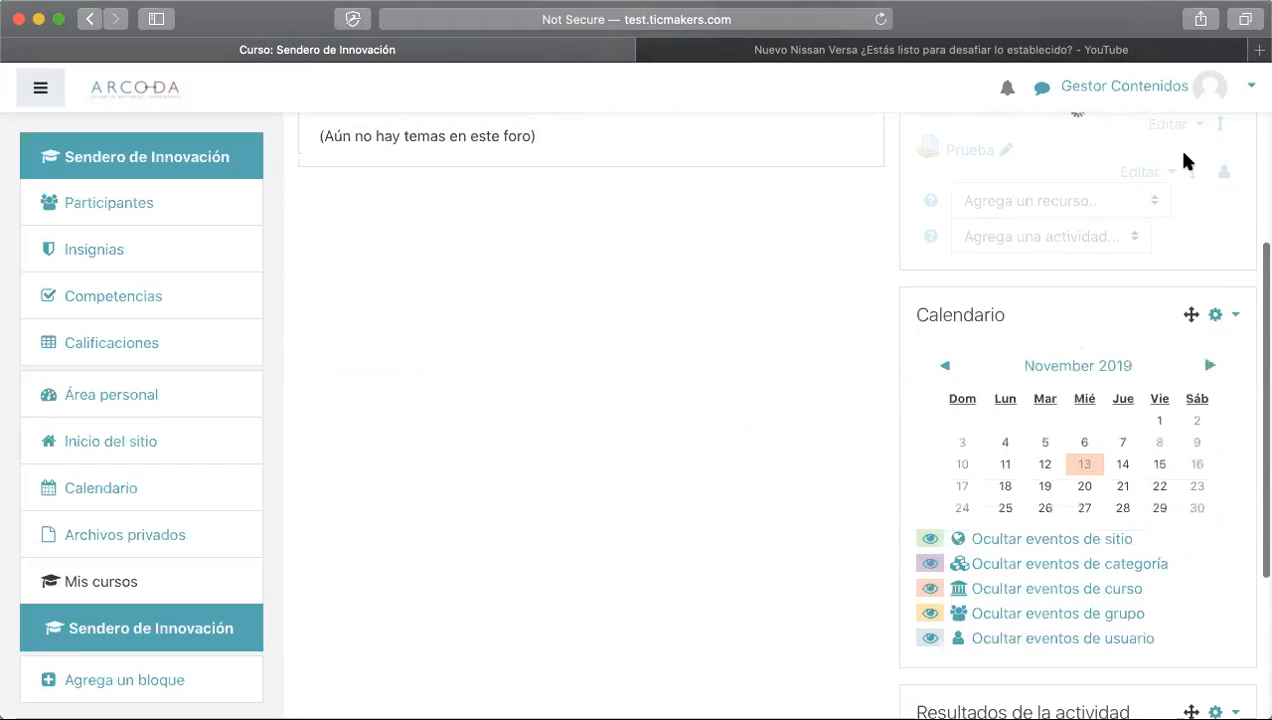
scroll(1178, 235, "up", 3)
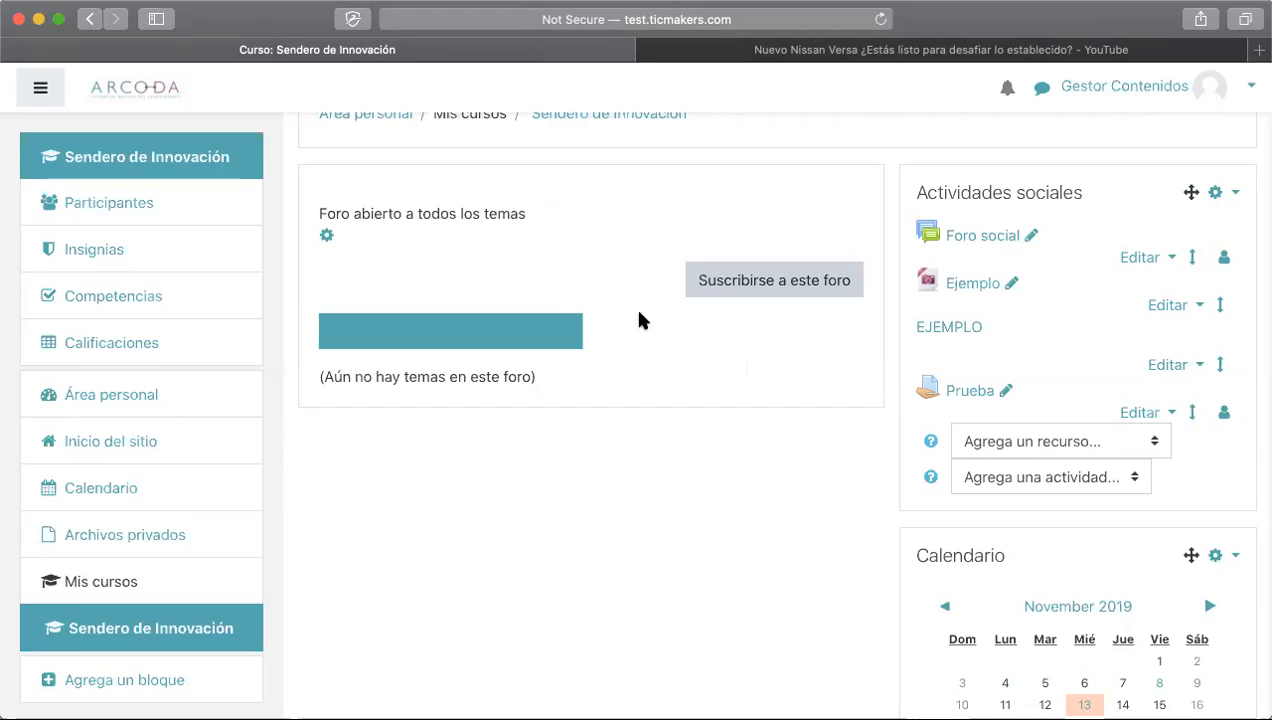
scroll(613, 576, "down", 8)
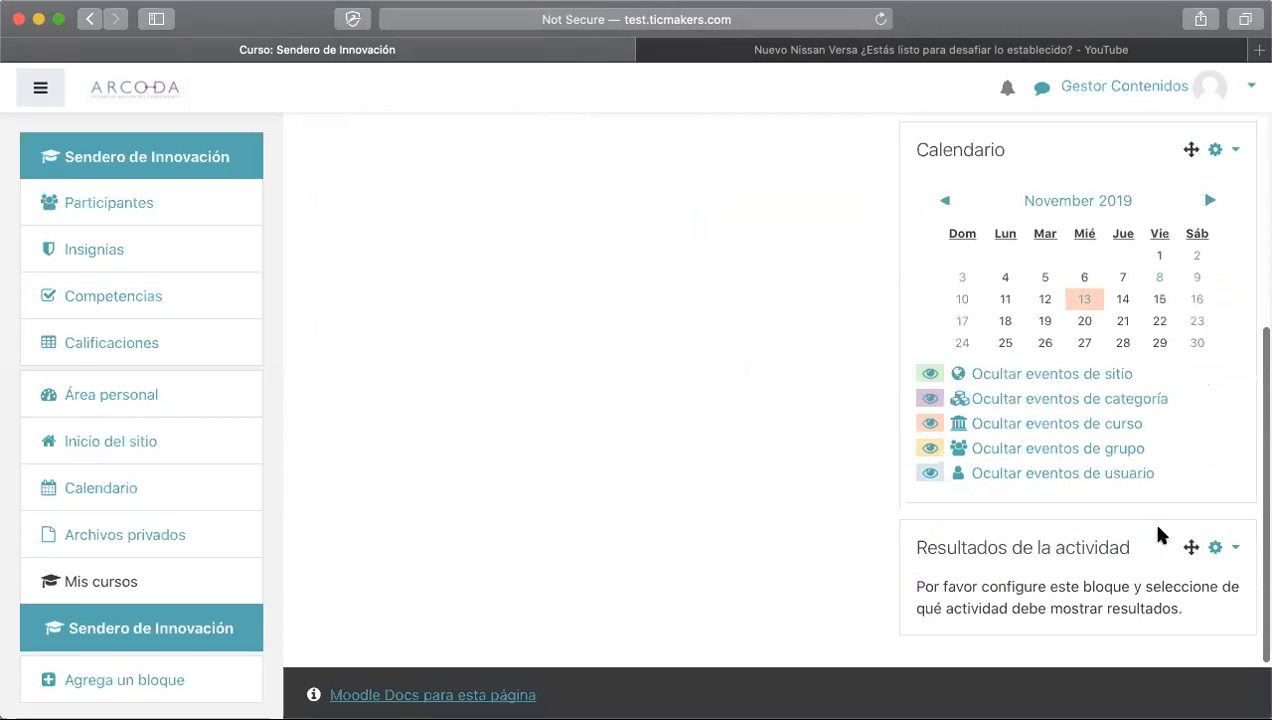
left_click_drag(1191, 548, 678, 215)
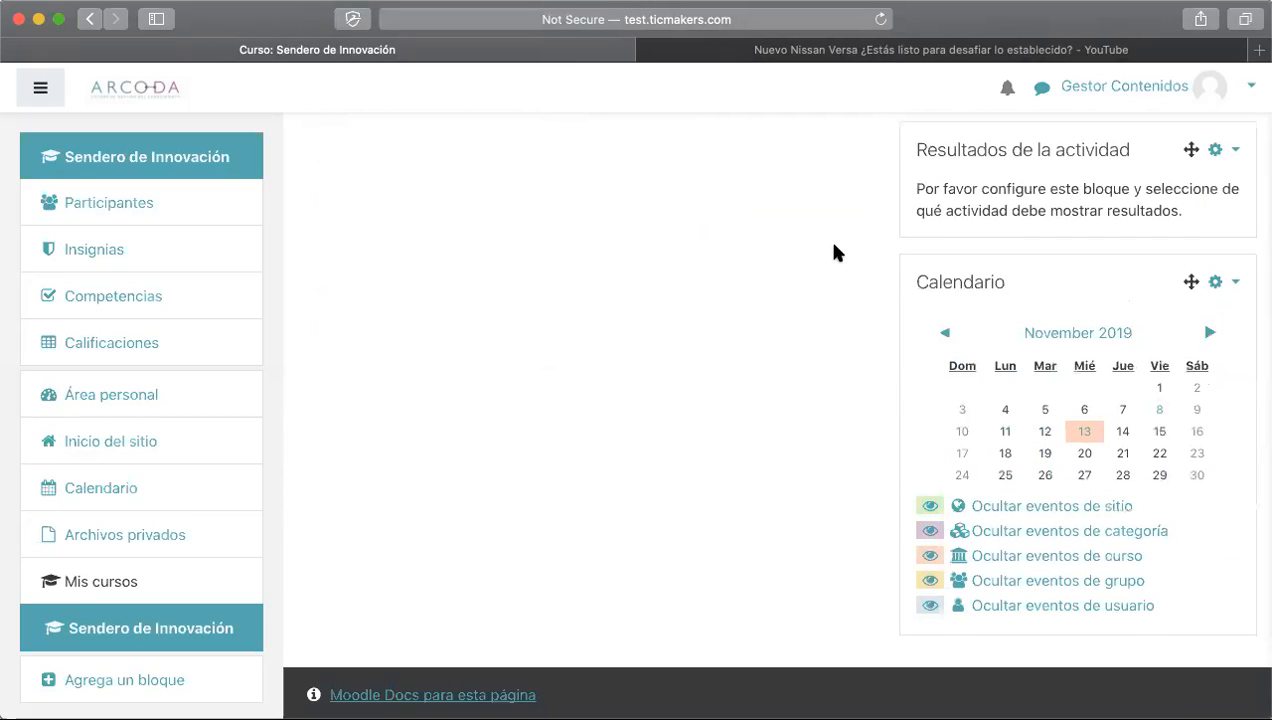
scroll(836, 252, "up", 5)
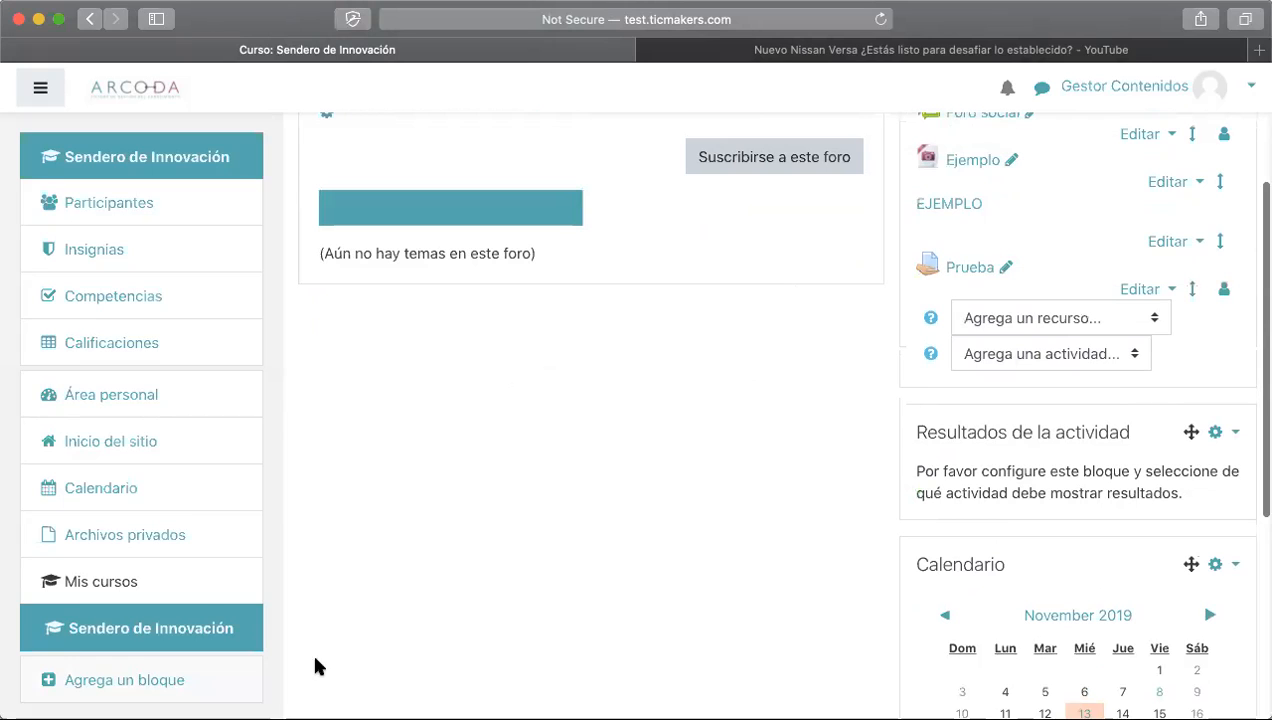
left_click(111, 684)
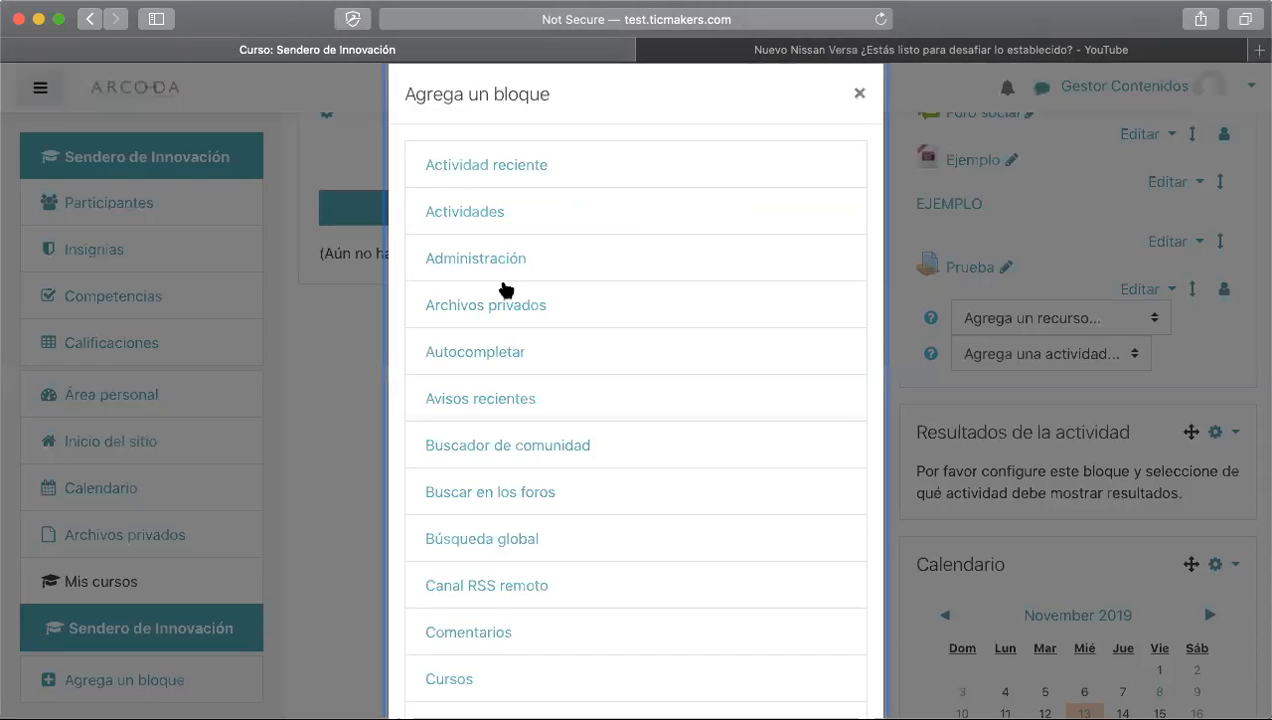
scroll(503, 528, "down", 9)
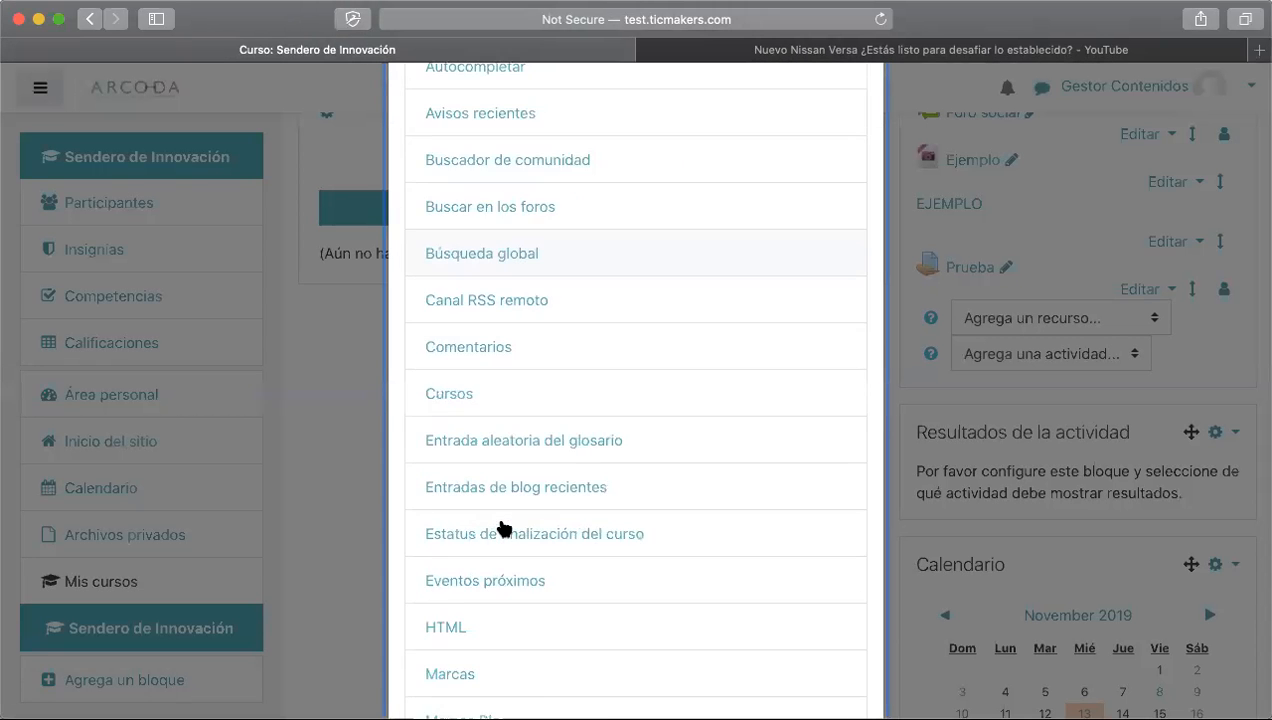
scroll(503, 528, "down", 6)
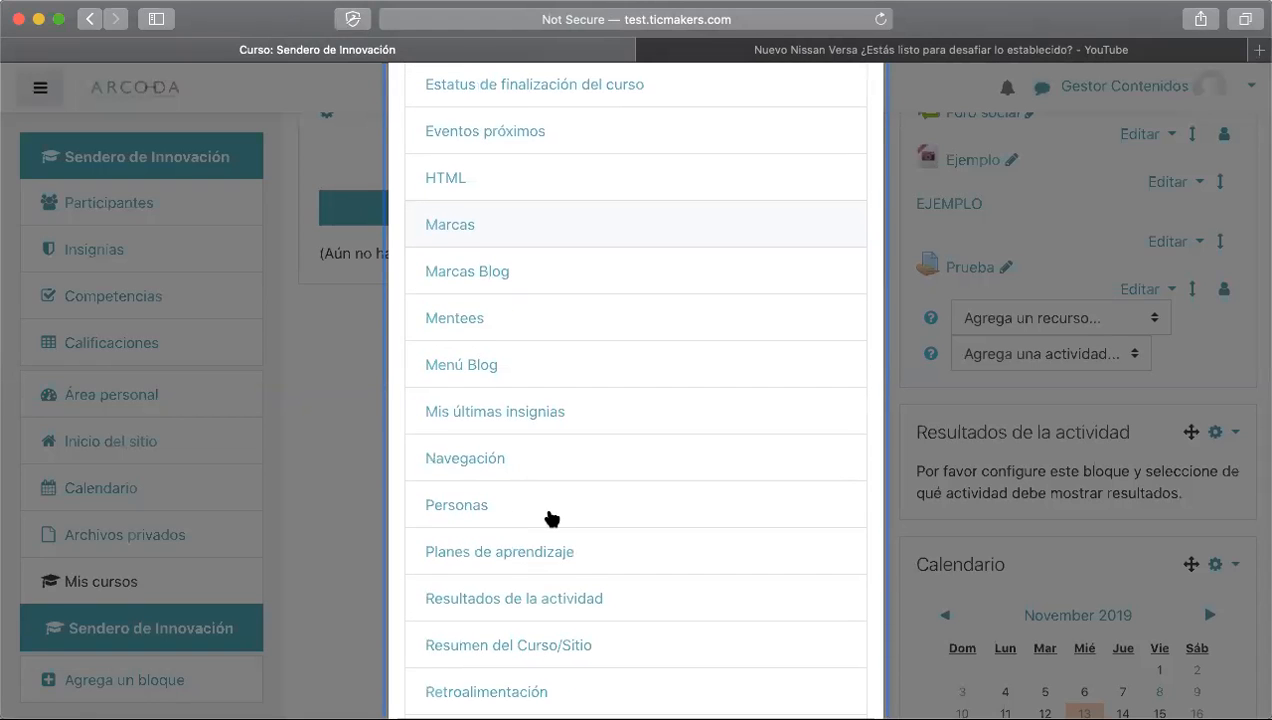
scroll(675, 493, "down", 2)
scroll(683, 492, "down", 2)
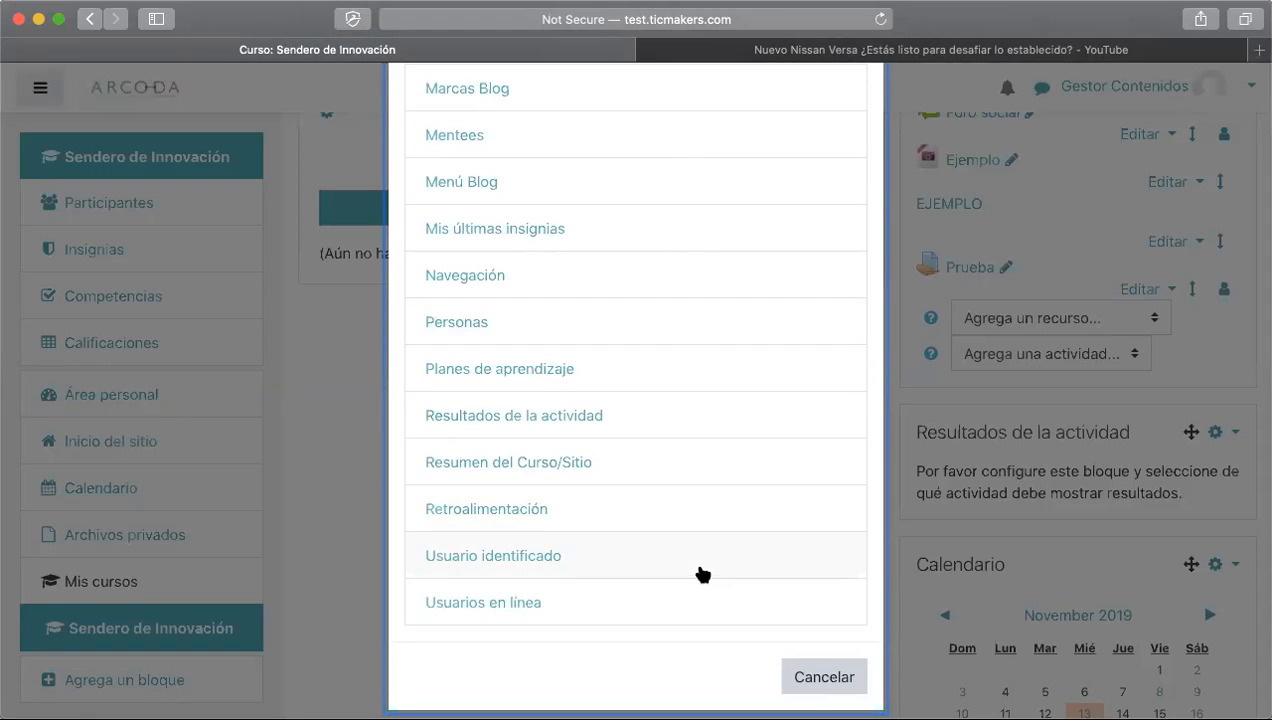
left_click(820, 677)
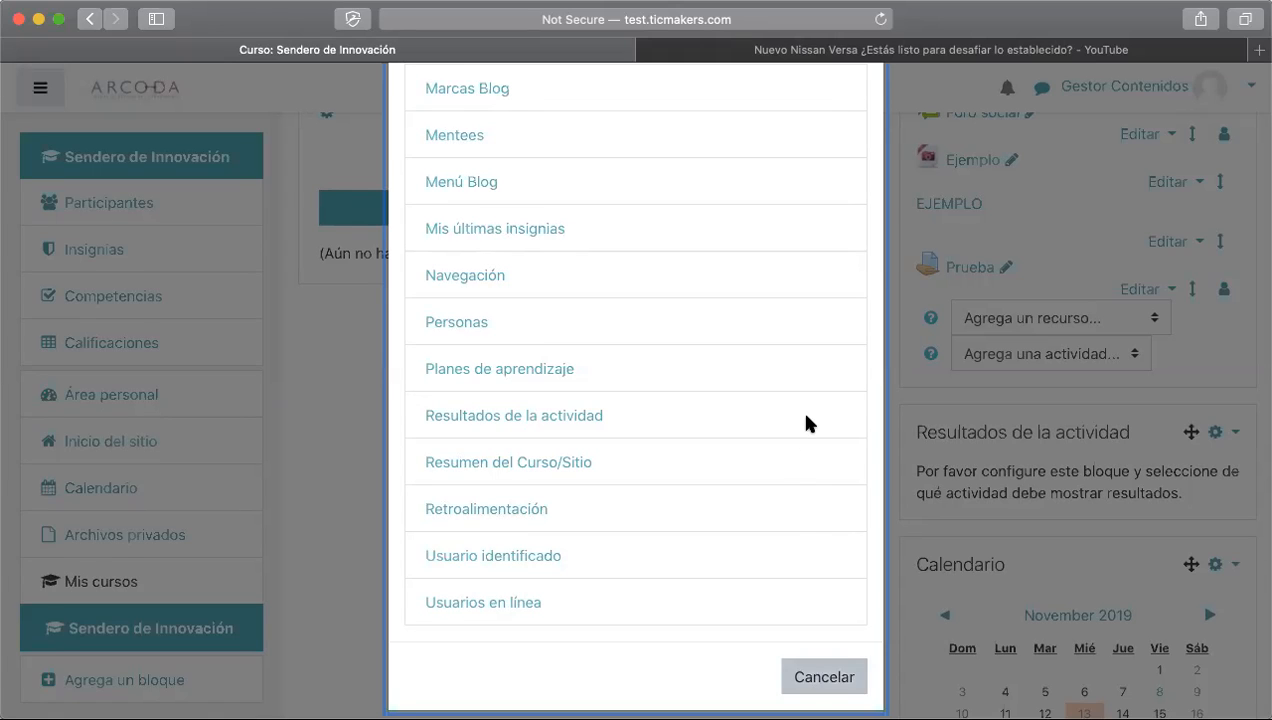
scroll(806, 420, "up", 3)
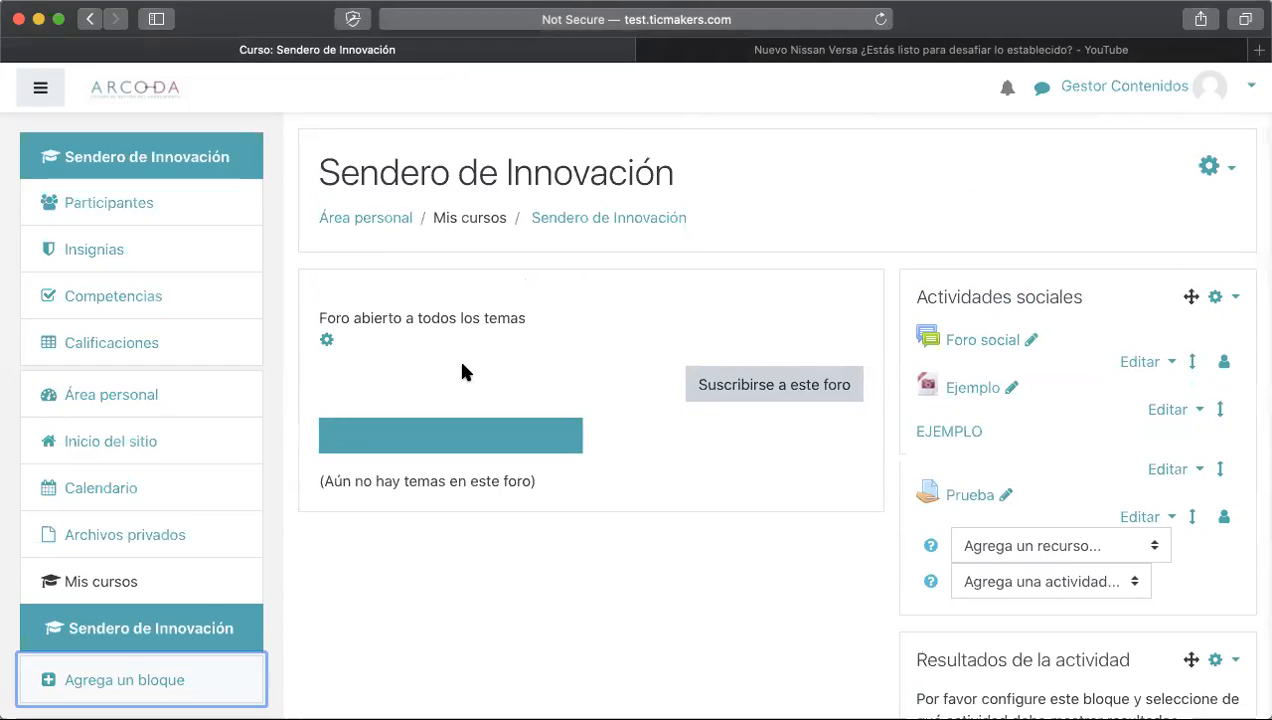
left_click(110, 346)
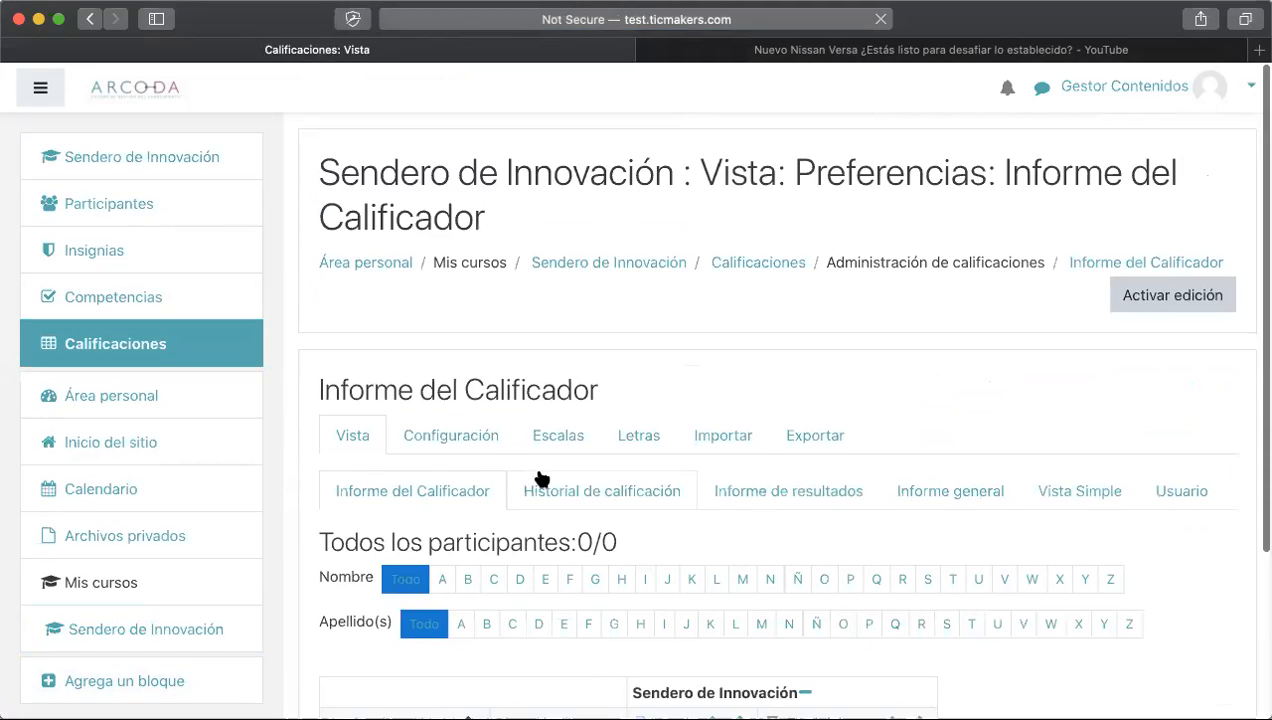
Review the grader report's Prueba and course total columns, then open the account menu.
scroll(541, 480, "down", 5)
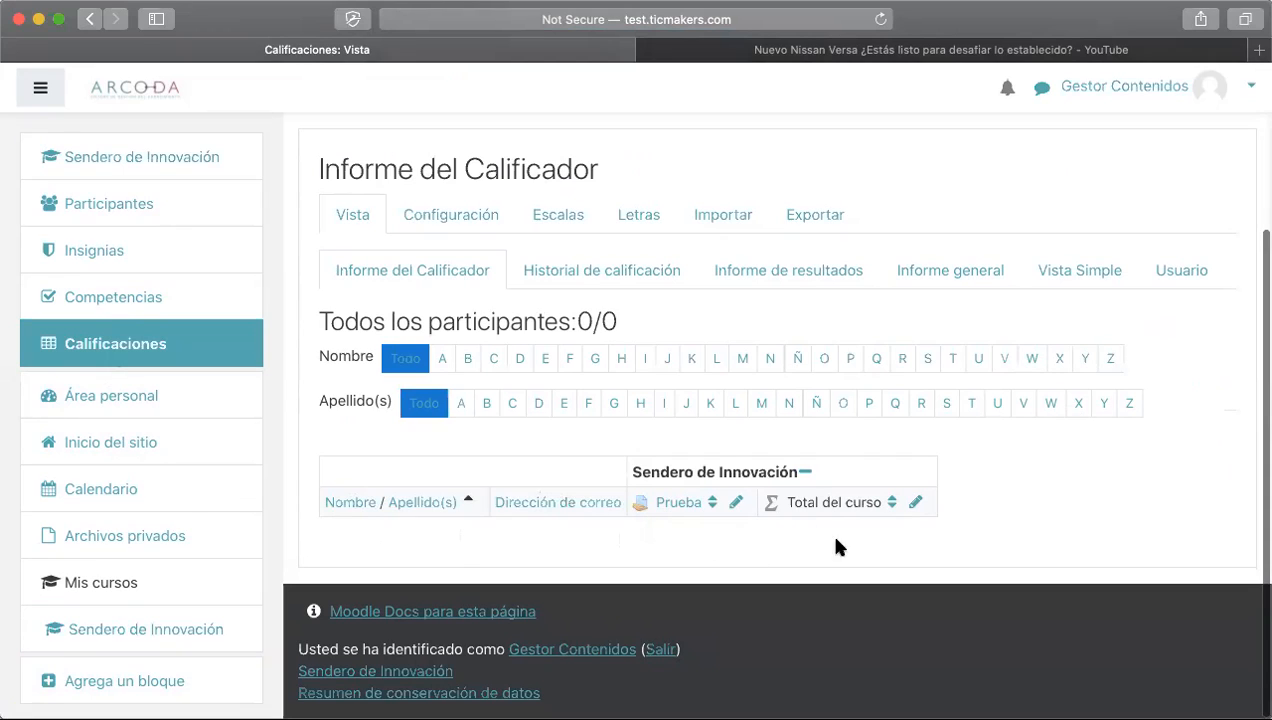
left_click(1249, 87)
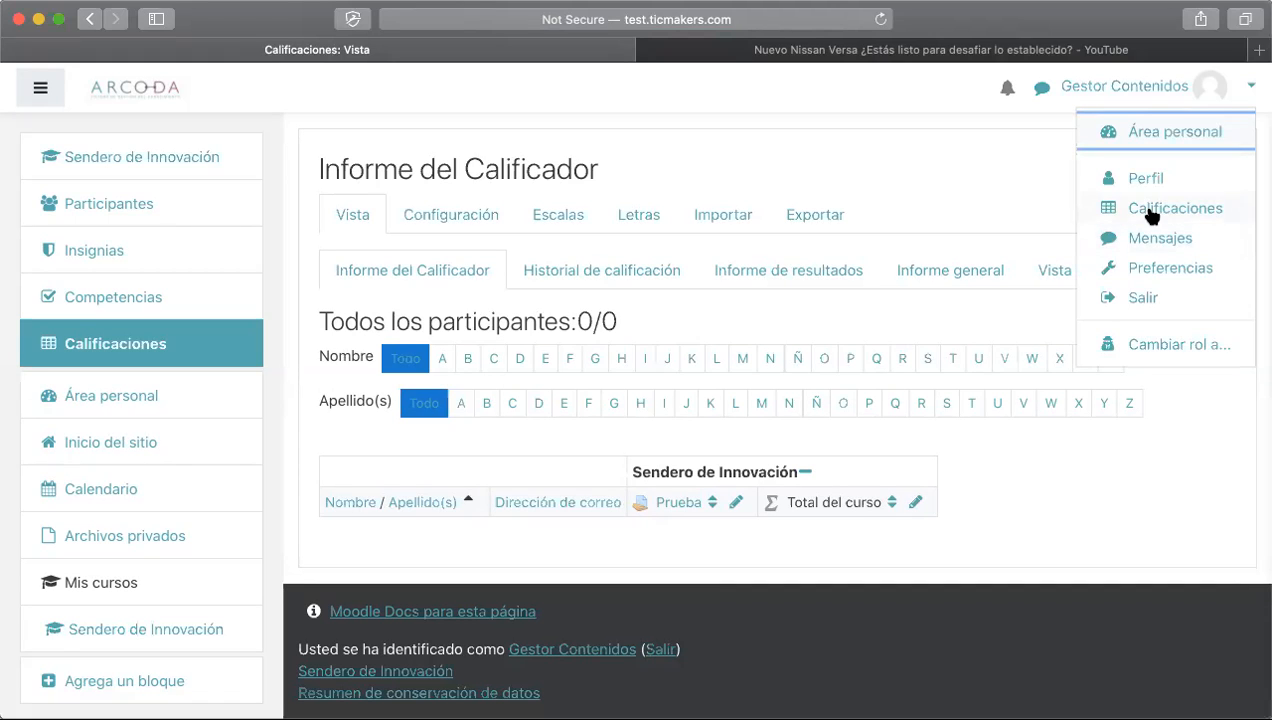
Log out and sign back in as gestor2 with its password, declining Safari's save-password prompt.
left_click(1143, 299)
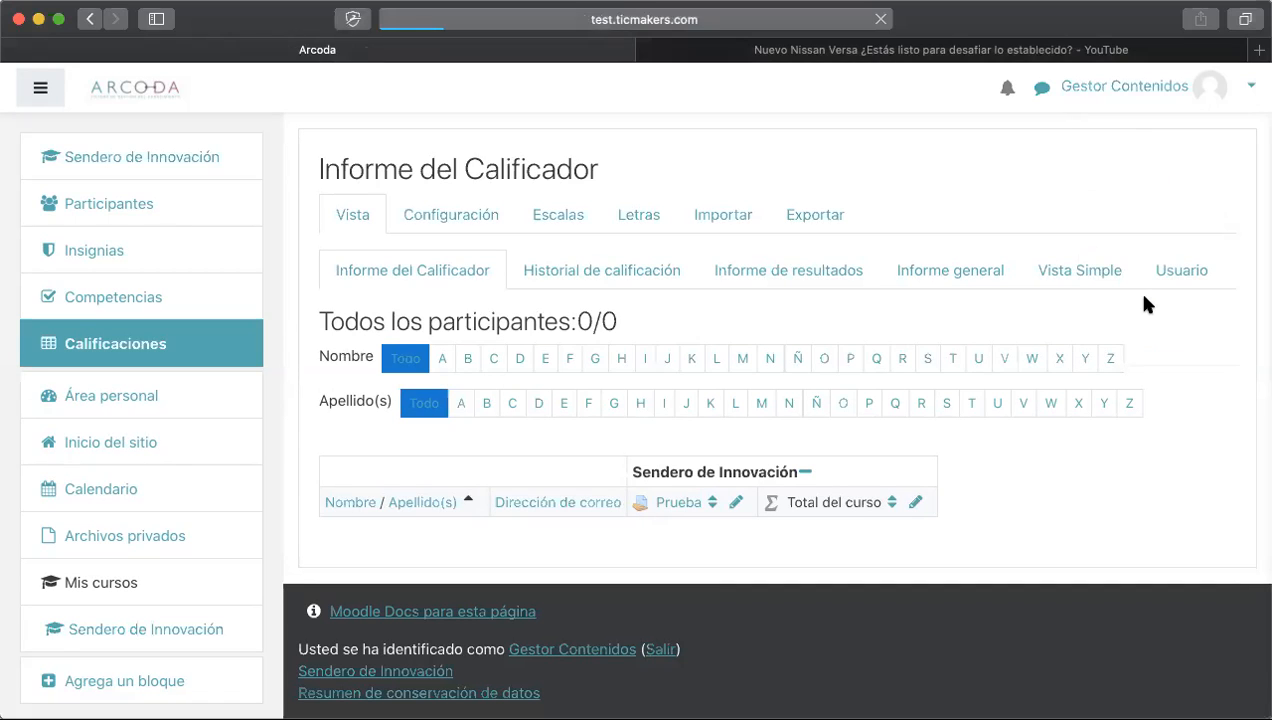
left_click(1214, 88)
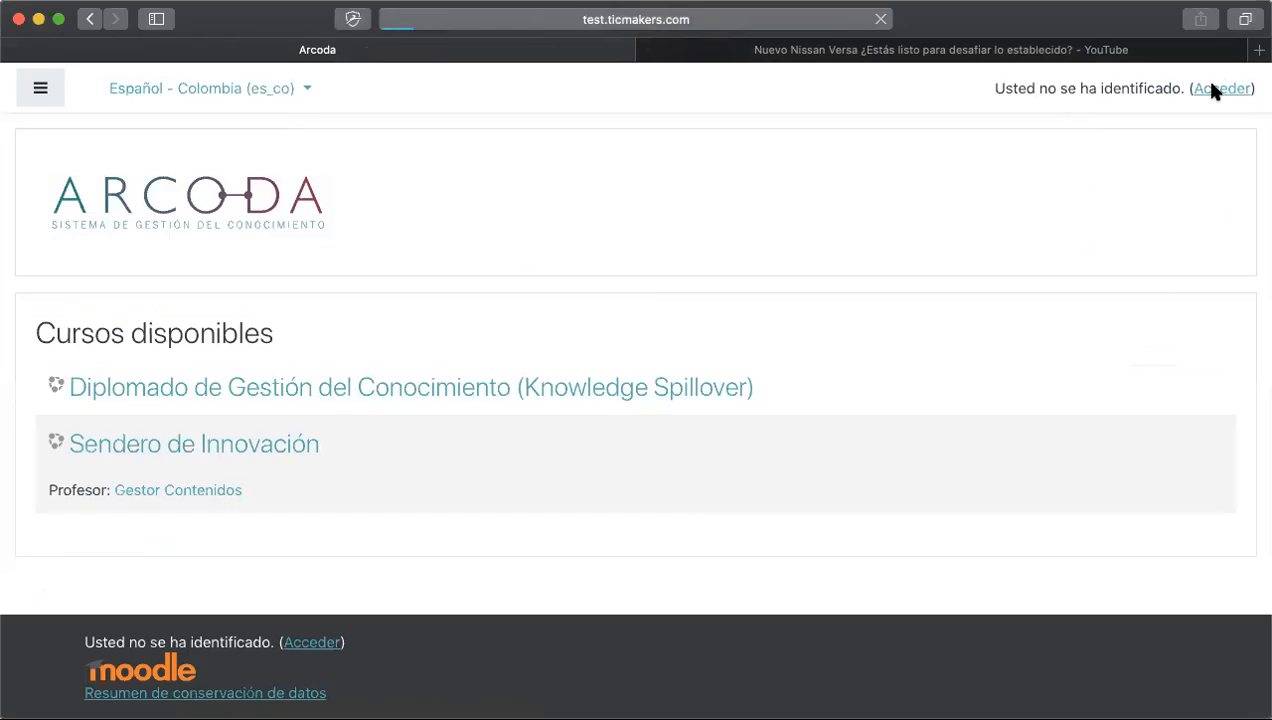
left_click(542, 344)
type("gestor2")
key("Tab")
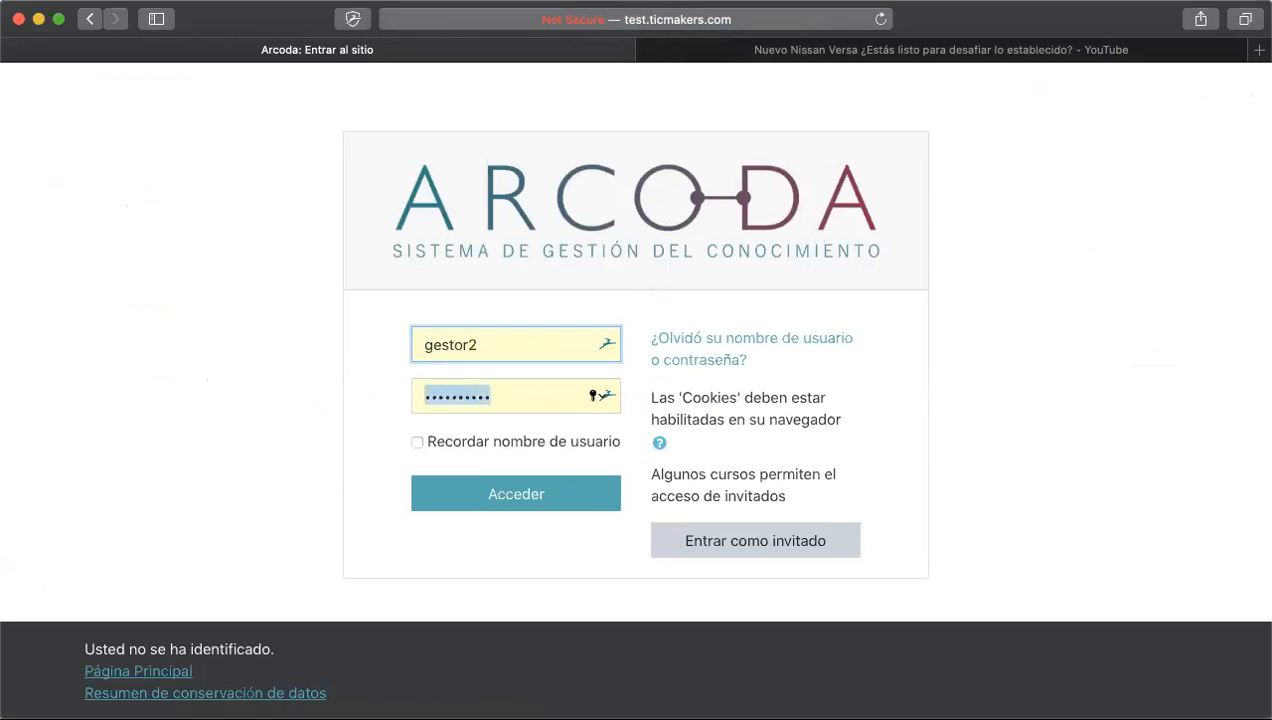
type("a•••••••••")
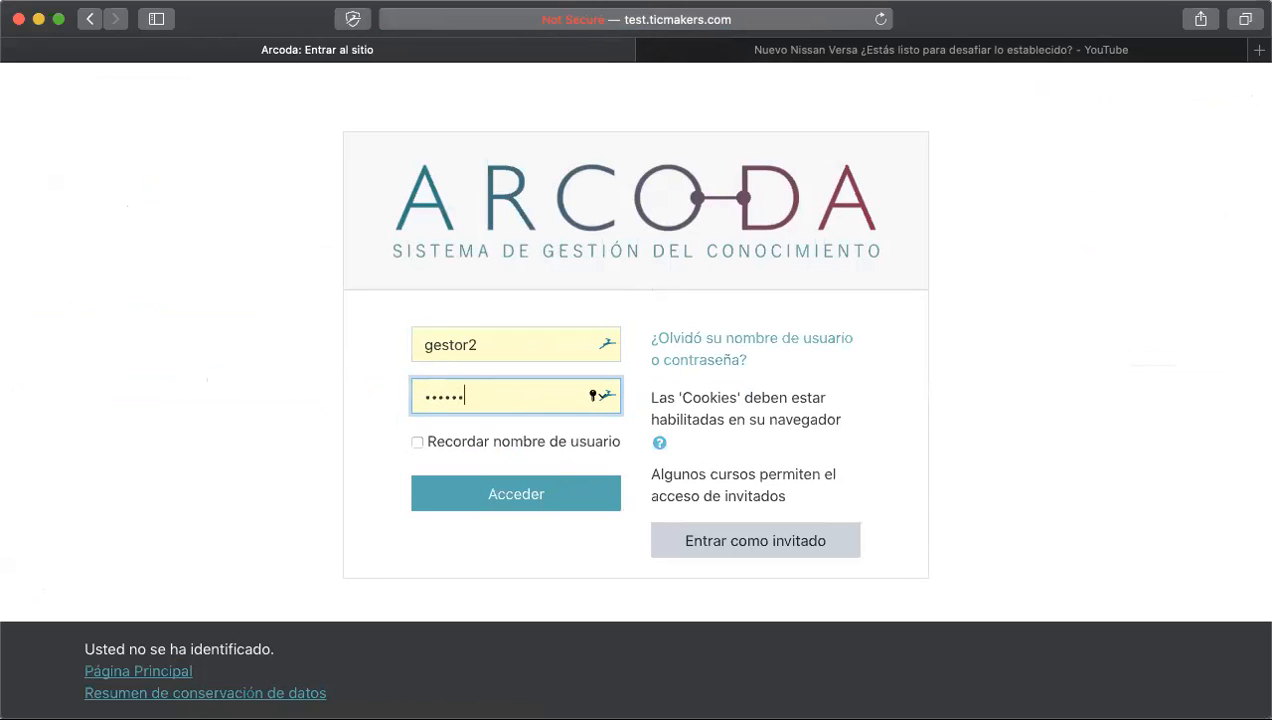
type("•")
left_click(496, 483)
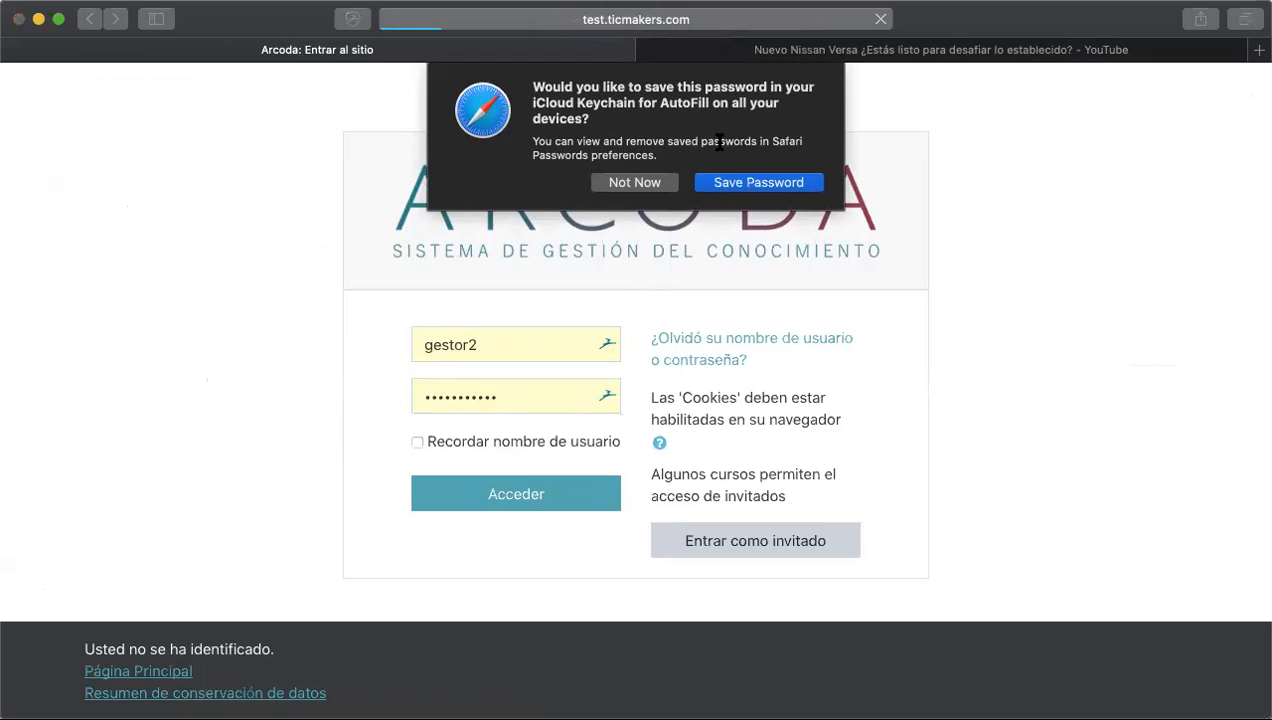
left_click(630, 183)
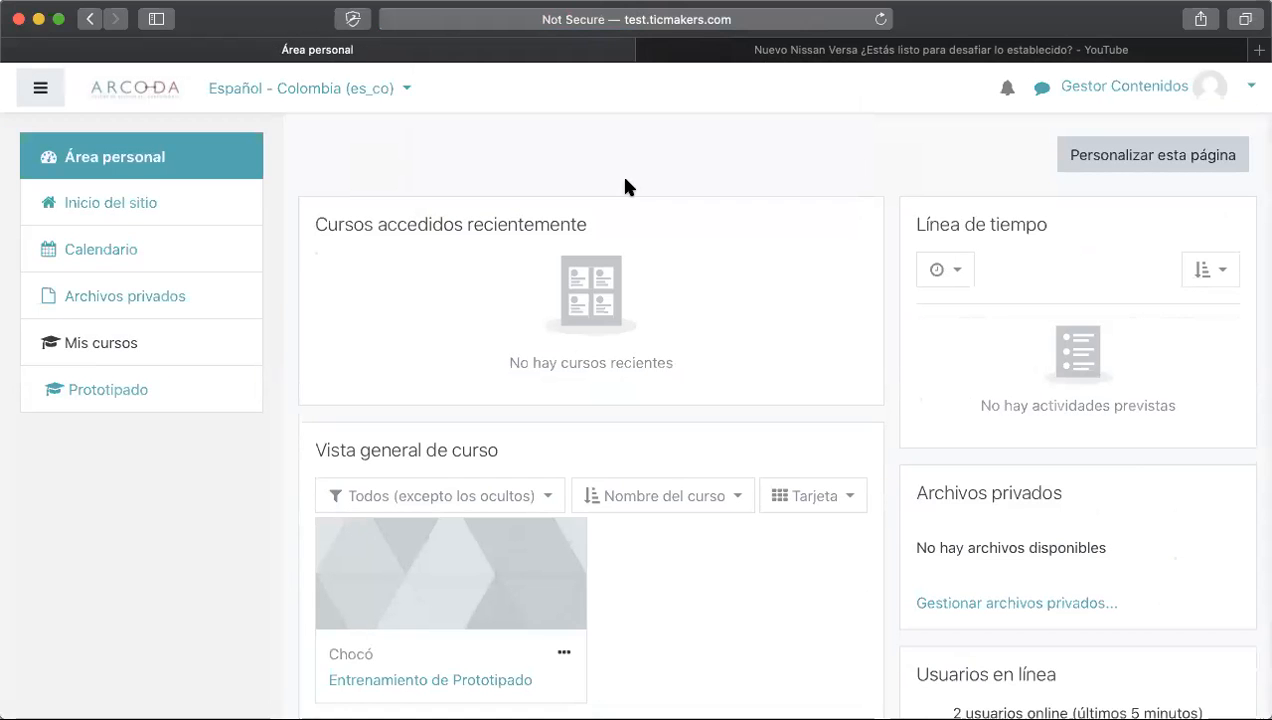
Open the Prototipado course, scroll to Módulo 1 and open the Evaluación de inicio quiz.
left_click(117, 390)
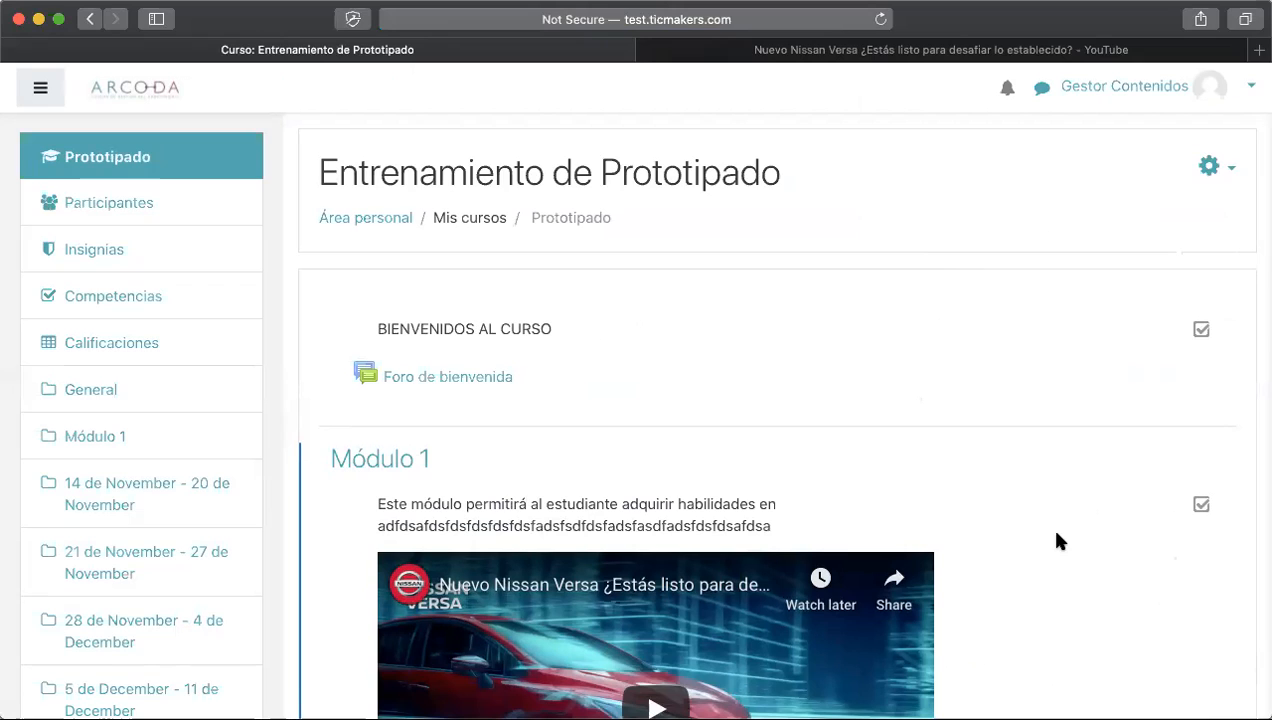
scroll(1058, 540, "down", 1)
scroll(1058, 540, "down", 3)
scroll(1058, 540, "down", 1)
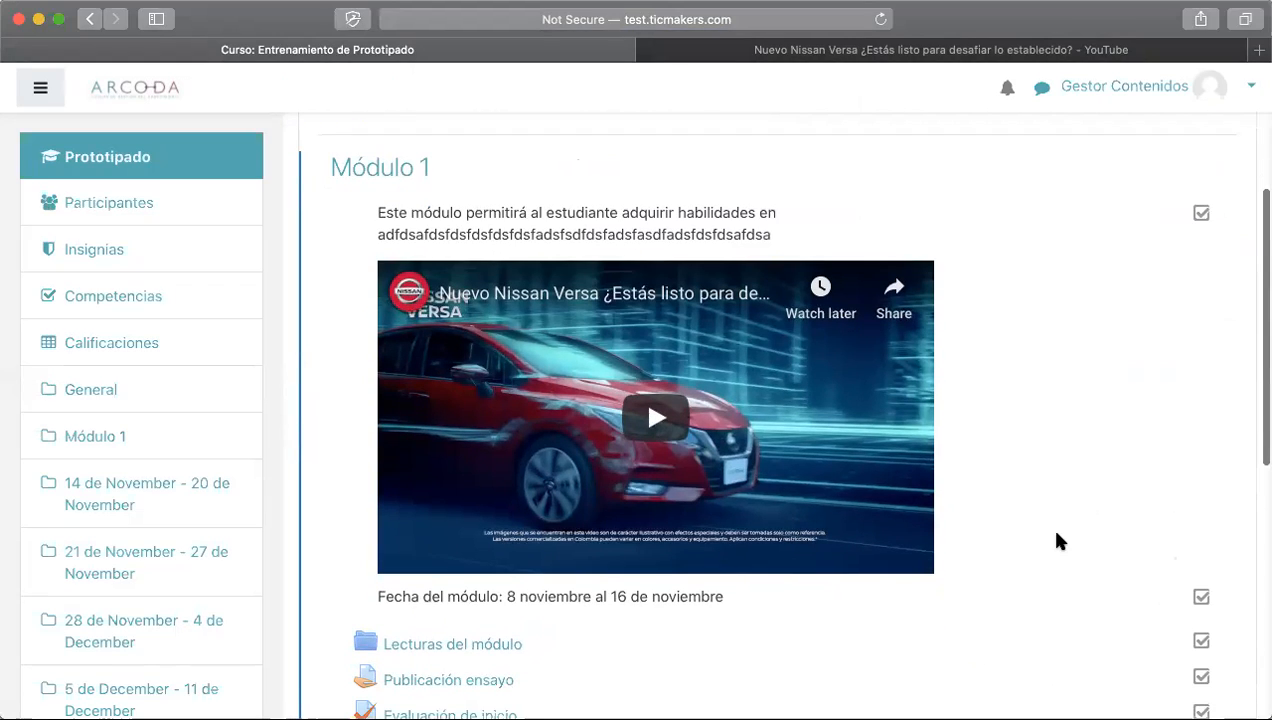
scroll(1058, 540, "down", 3)
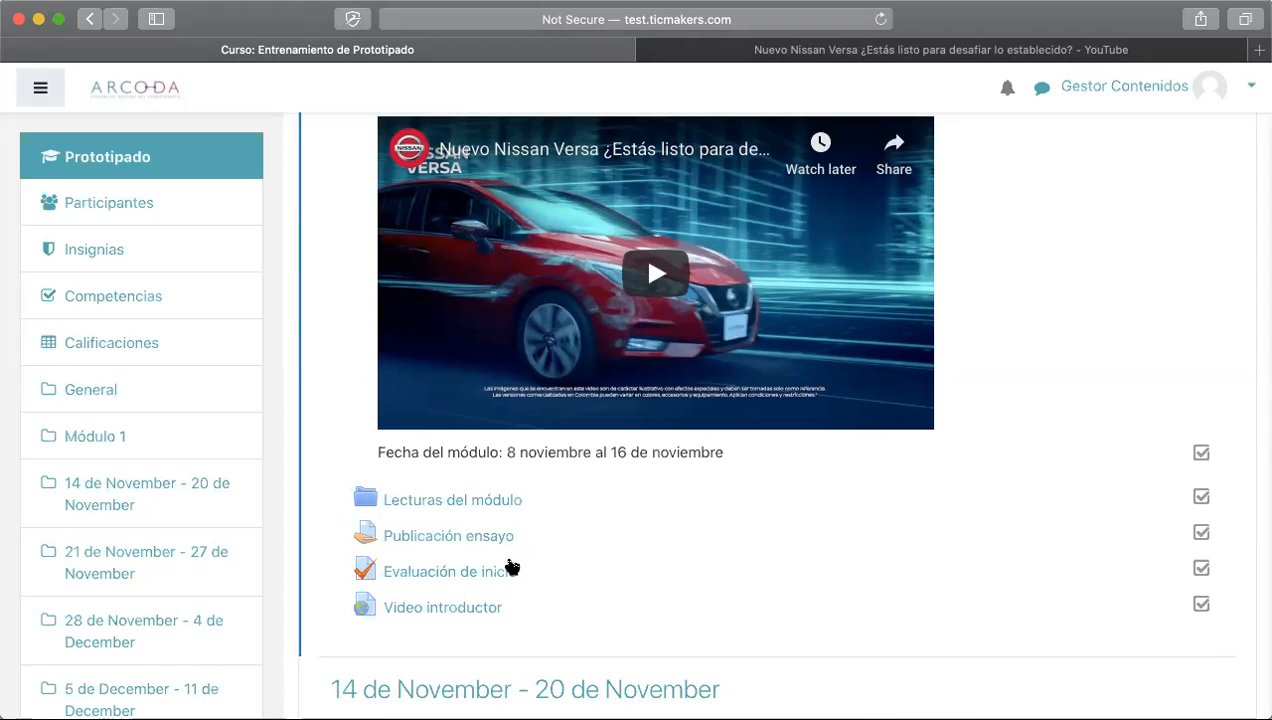
left_click(490, 574)
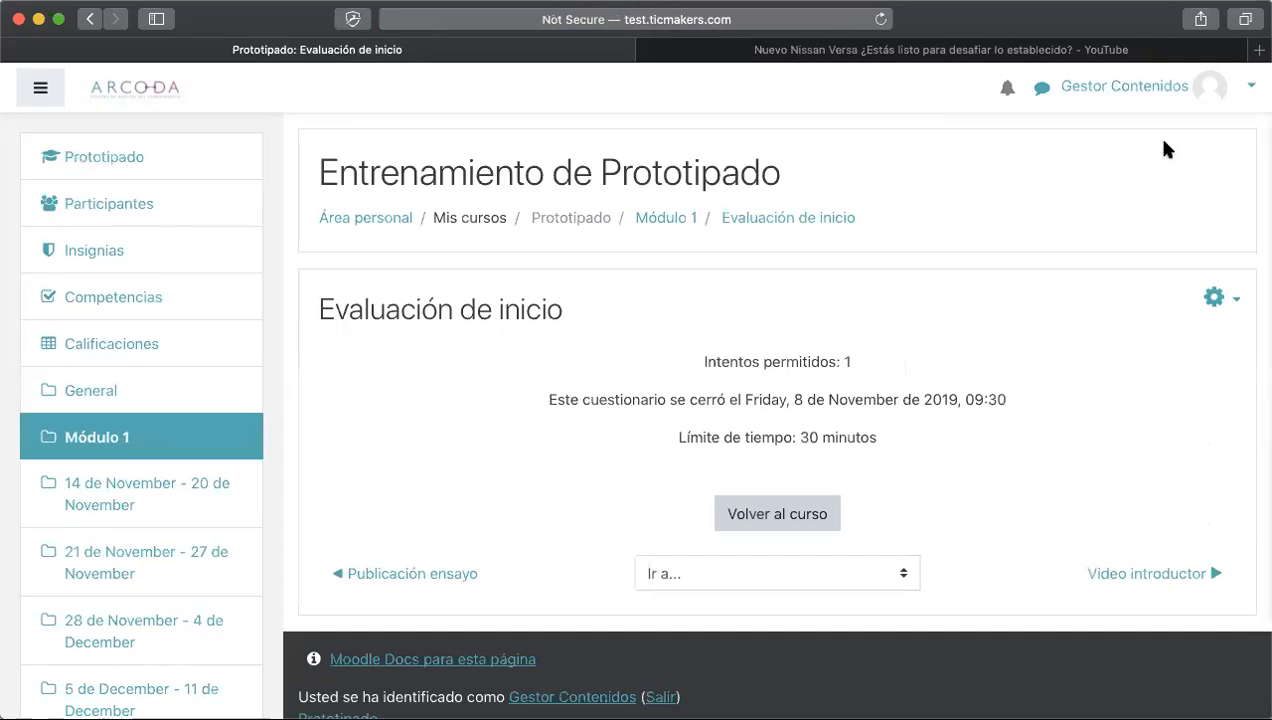
Open the Evaluación de inicio quiz's Editar cuestionario page.
left_click(1236, 303)
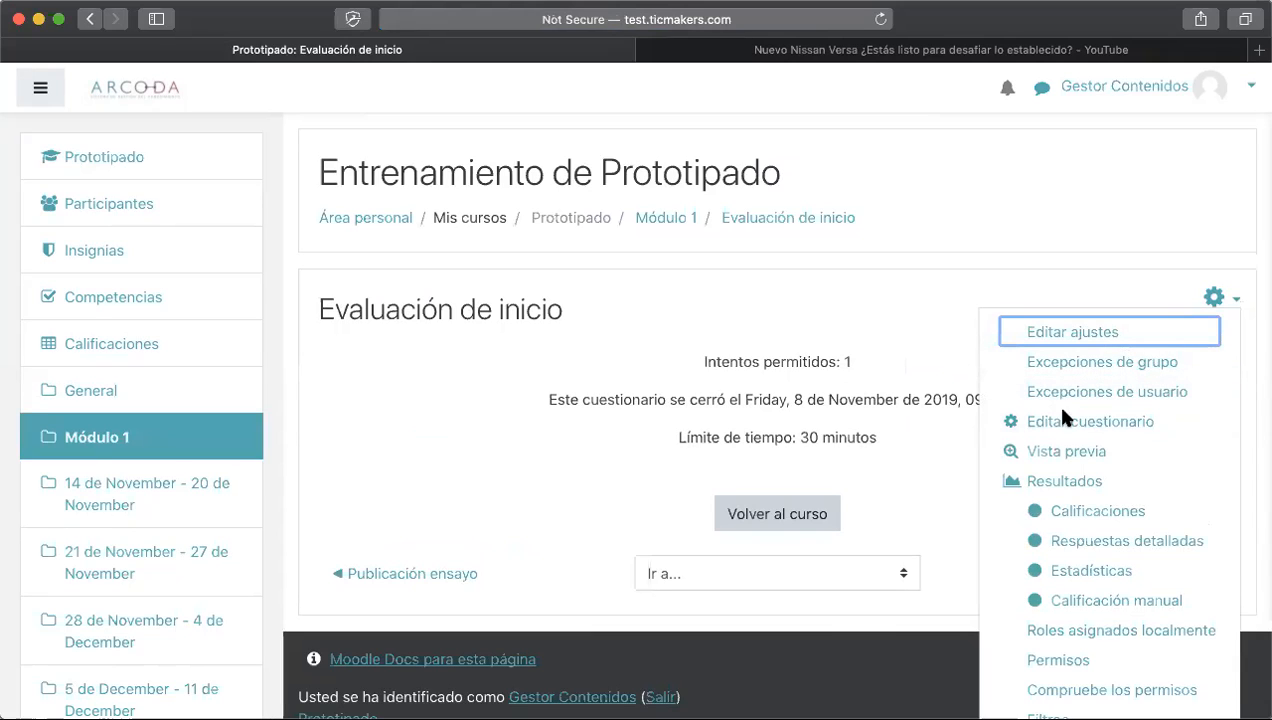
left_click(1097, 421)
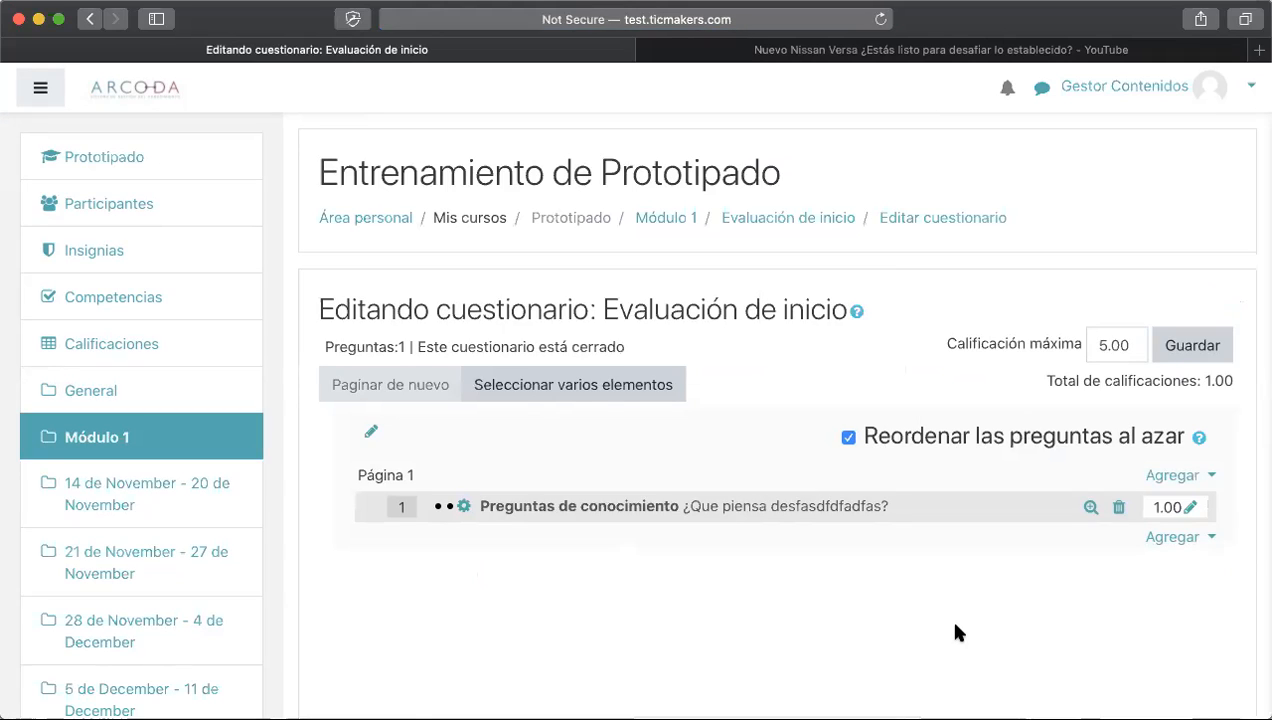
scroll(900, 595, "down", 1)
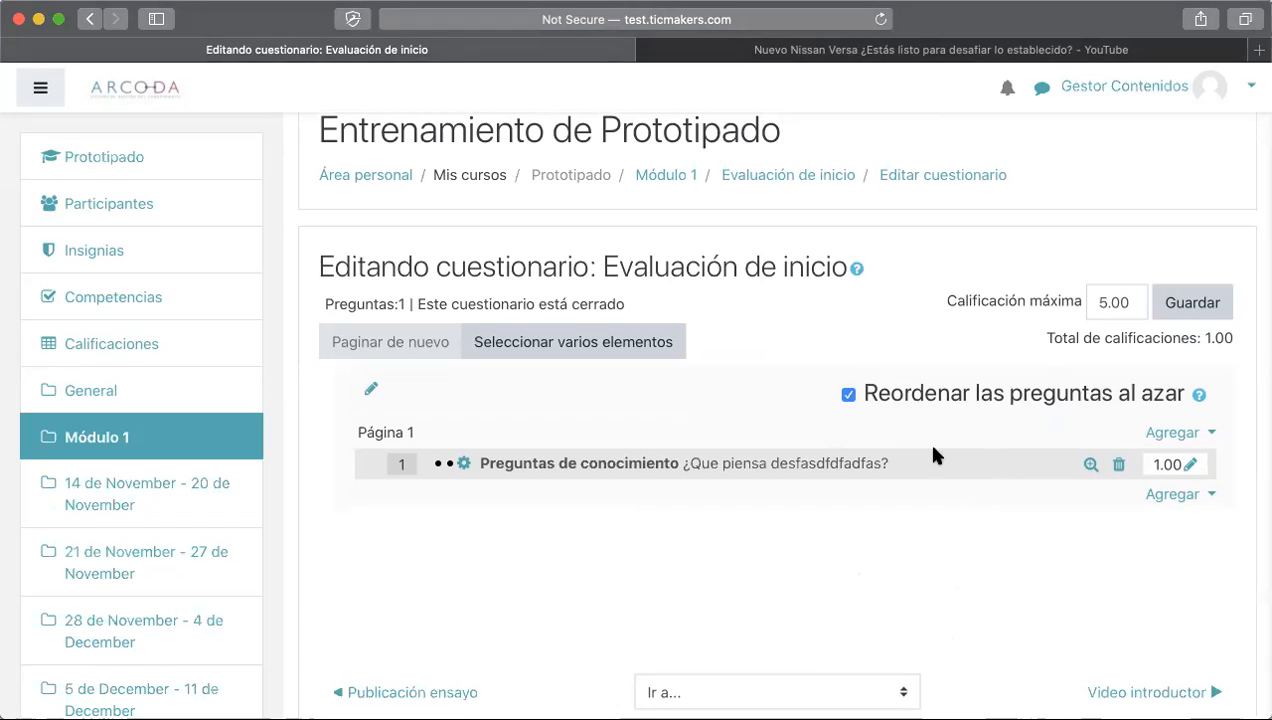
Inspect the 5.00 maximum grade and 1.00 question mark, then go to the course grades.
left_click(1104, 302)
left_click_drag(1104, 302, 1121, 302)
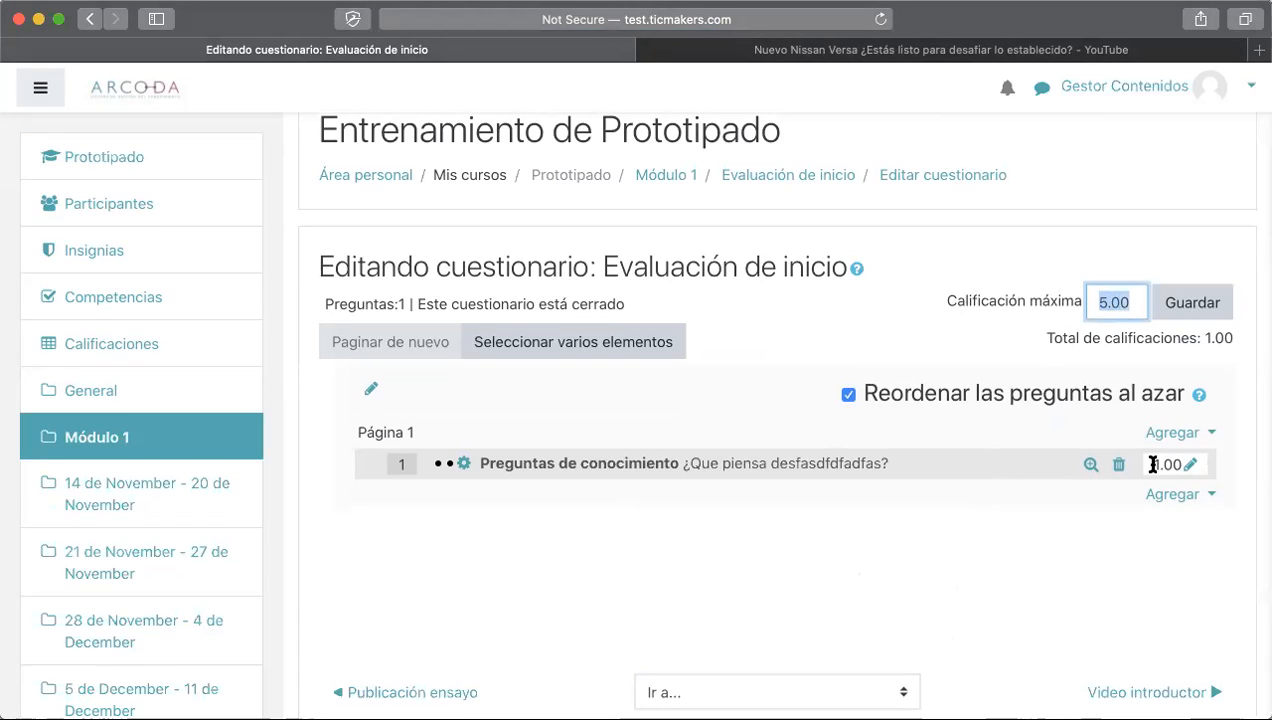
left_click_drag(1152, 464, 1168, 464)
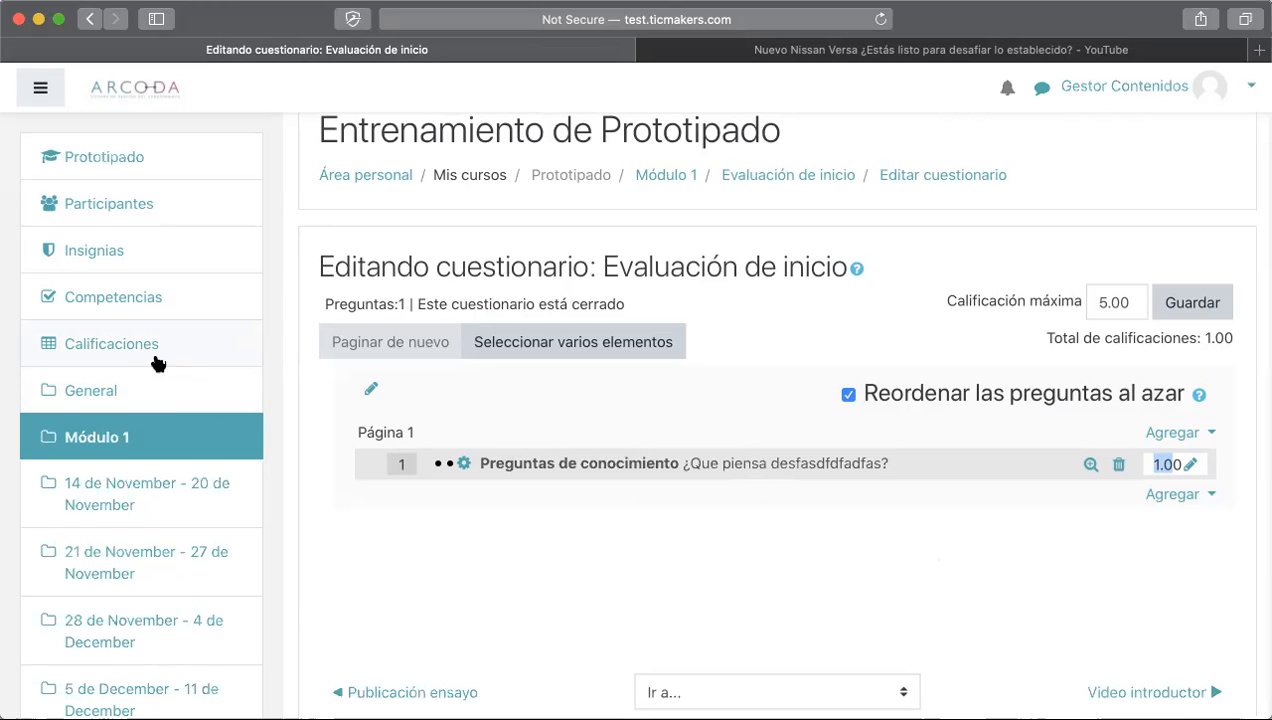
left_click(119, 345)
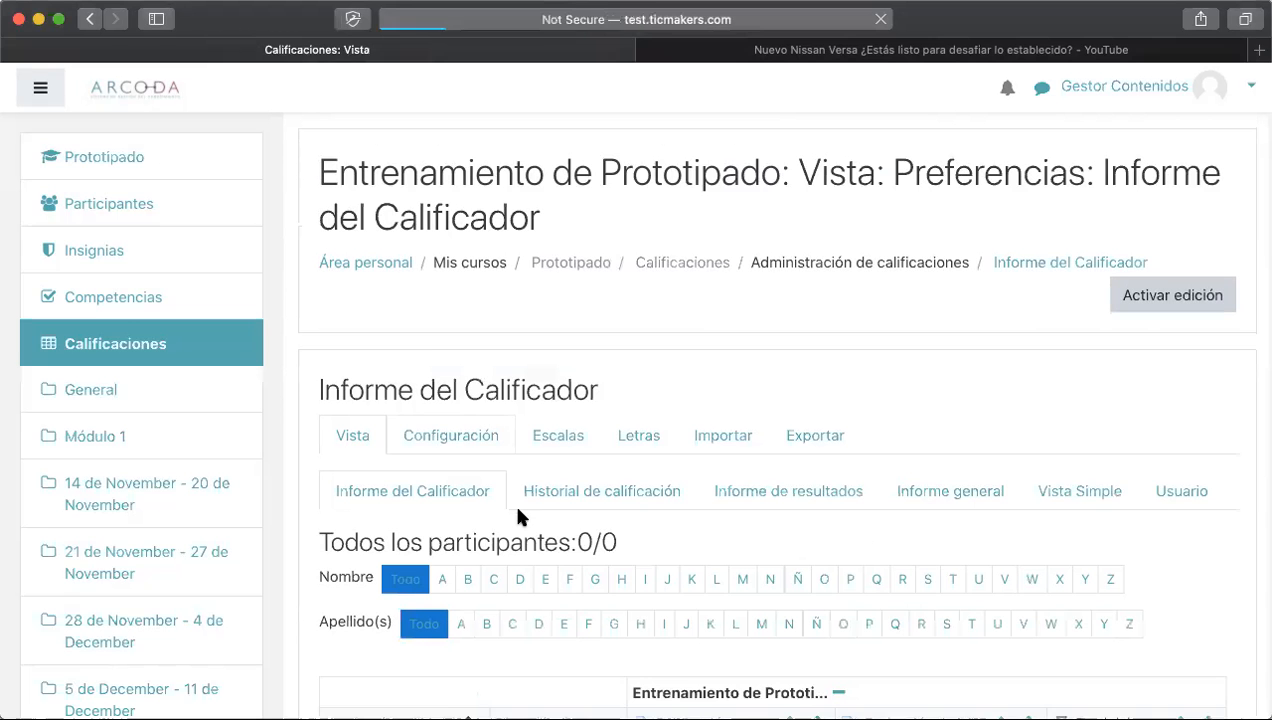
Scroll the grader report's Publicación ensayo and Evaluación de inicio columns, then return to the course page.
scroll(516, 513, "down", 3)
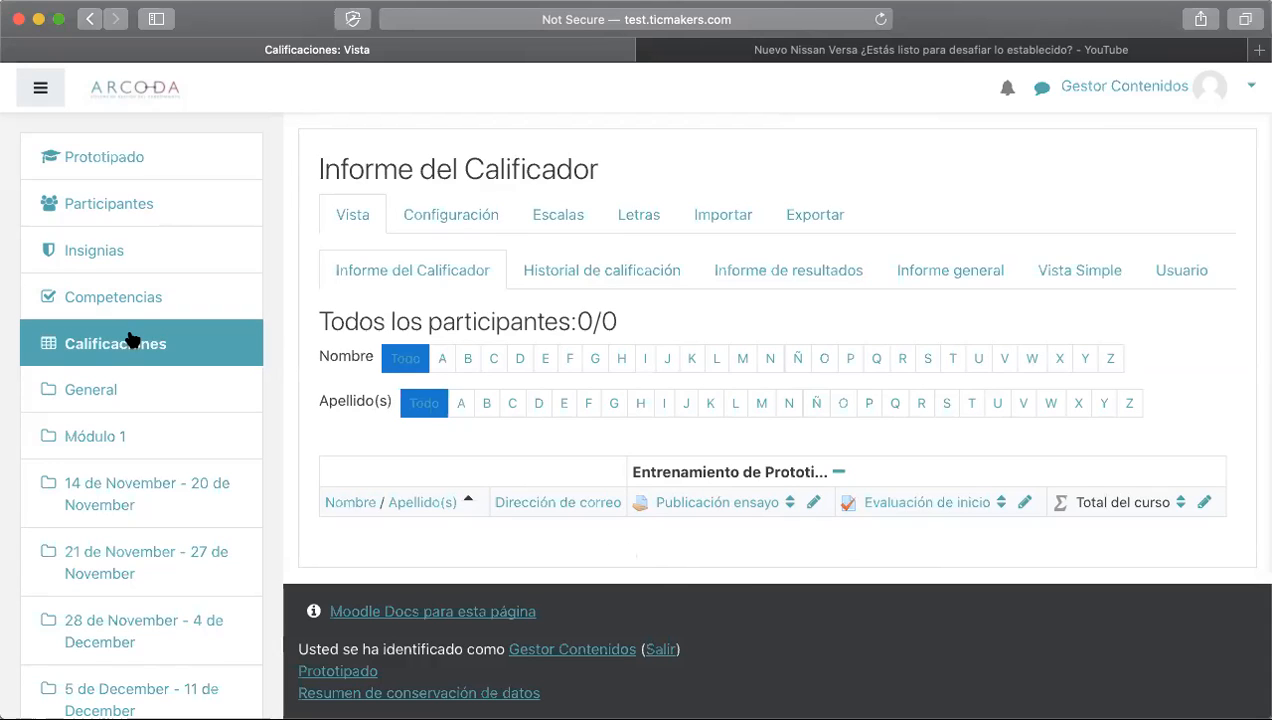
left_click(122, 157)
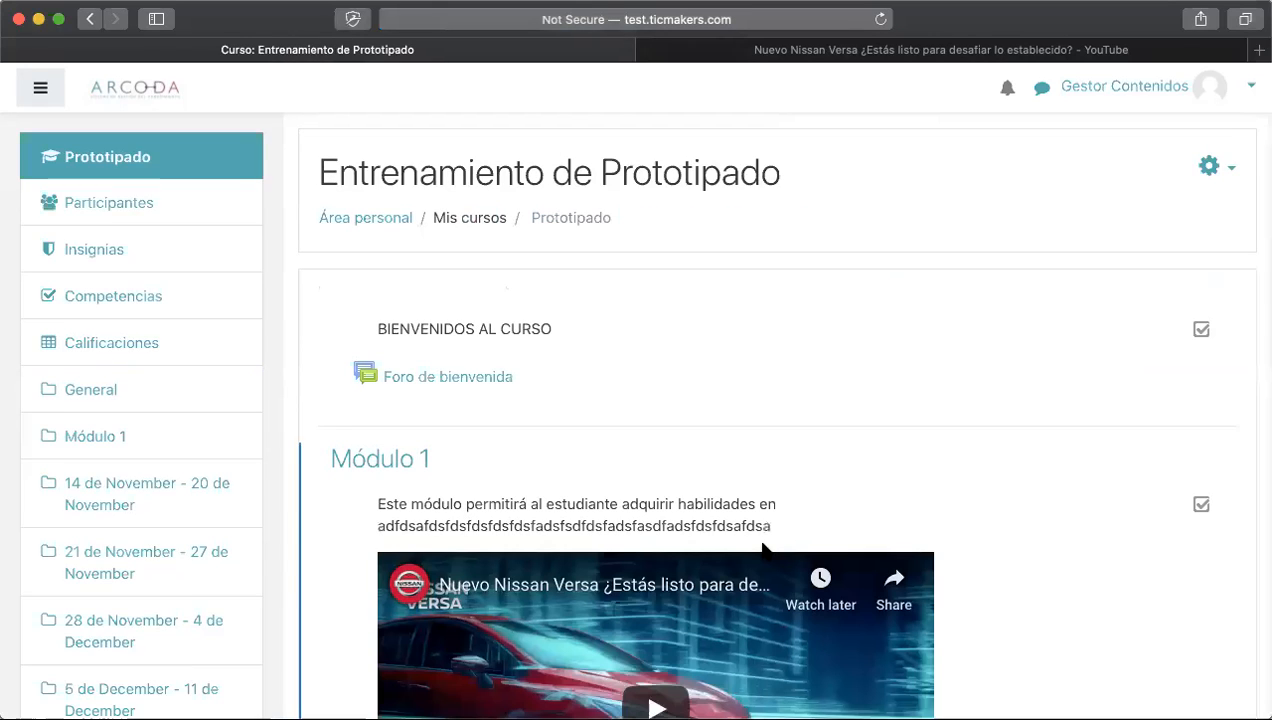
Scroll to Módulo 1's activity list, then open and dismiss the account menu.
scroll(1003, 505, "down", 5)
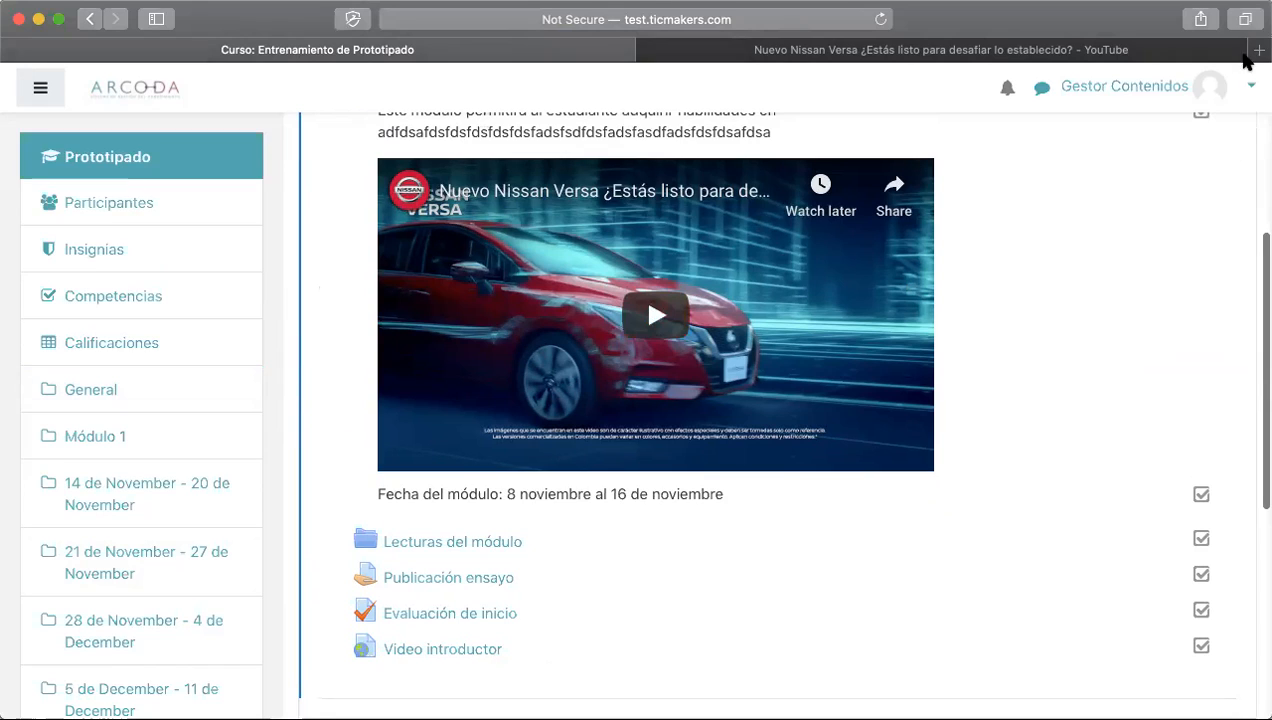
left_click(1250, 89)
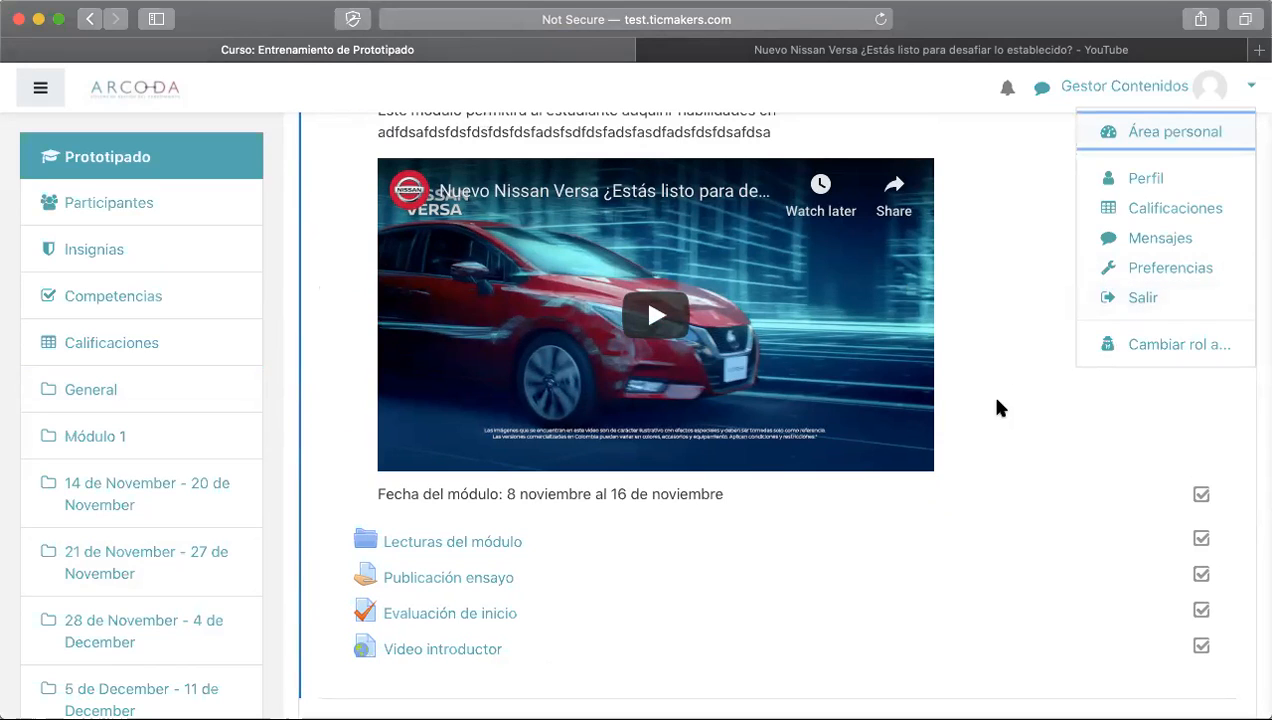
key("Escape")
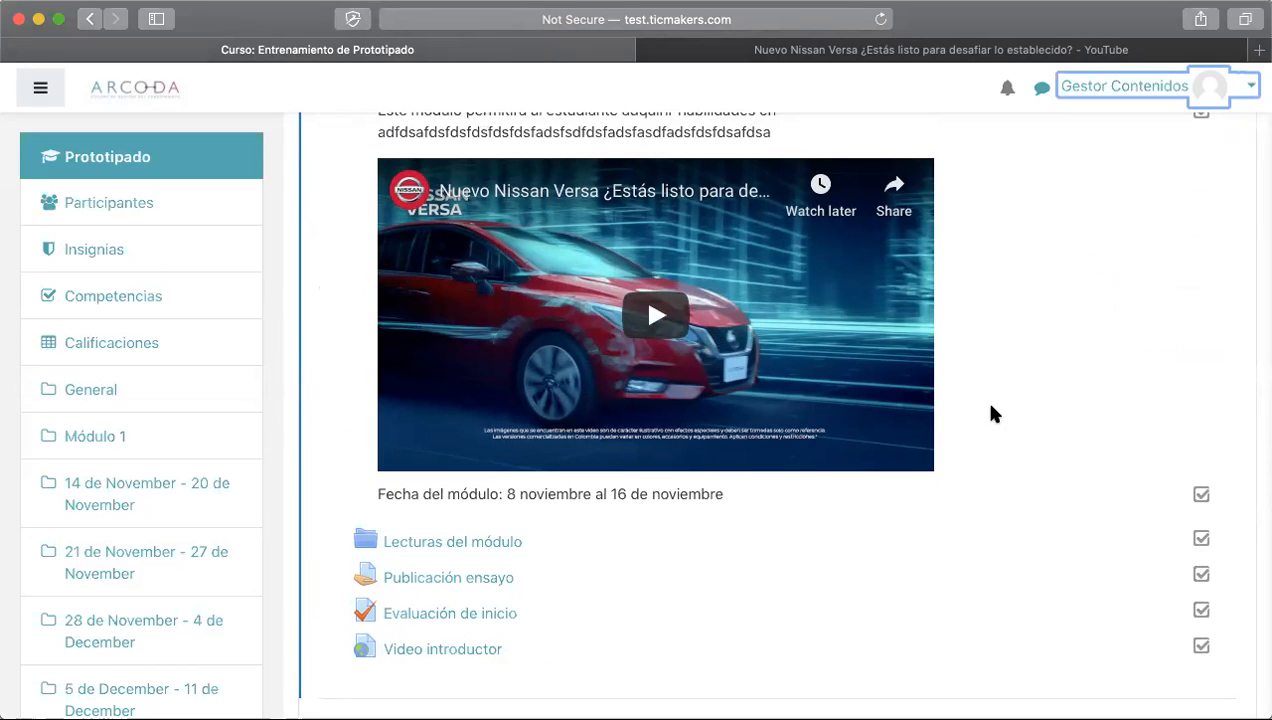